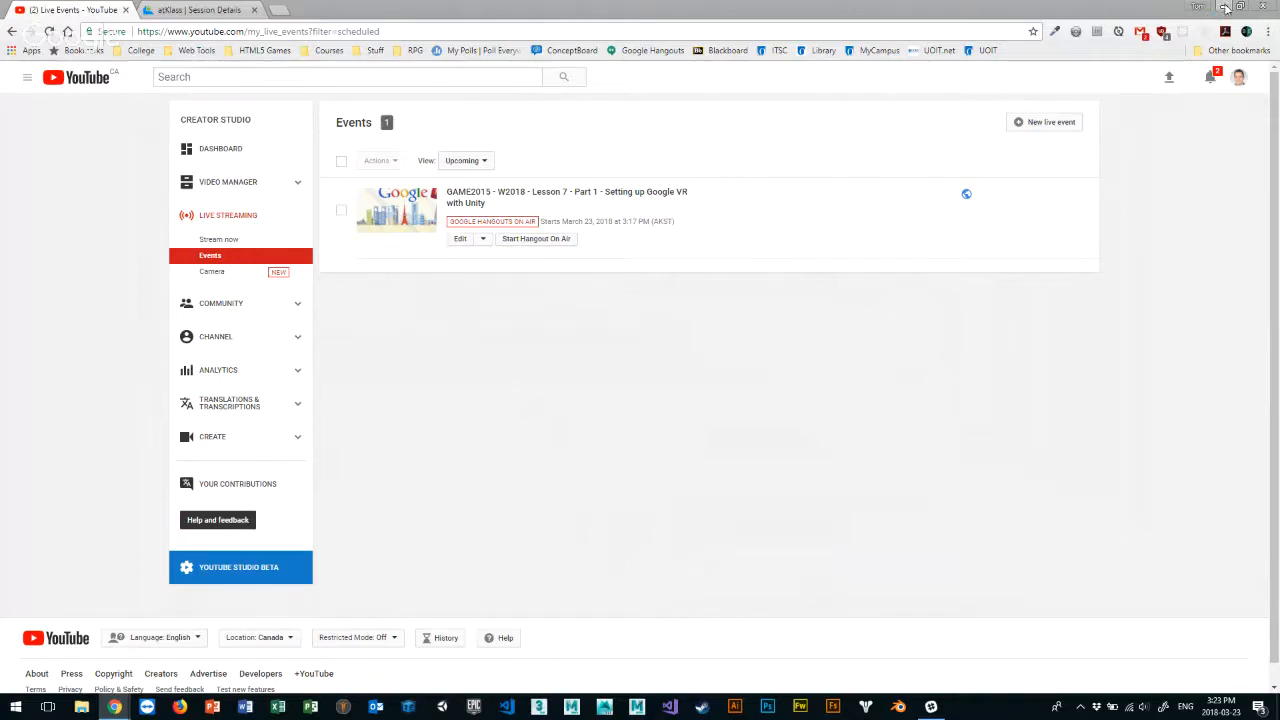
Step: Switch to Slack and review the build instructions and shared package files in the #general channel
left_click(1225, 8)
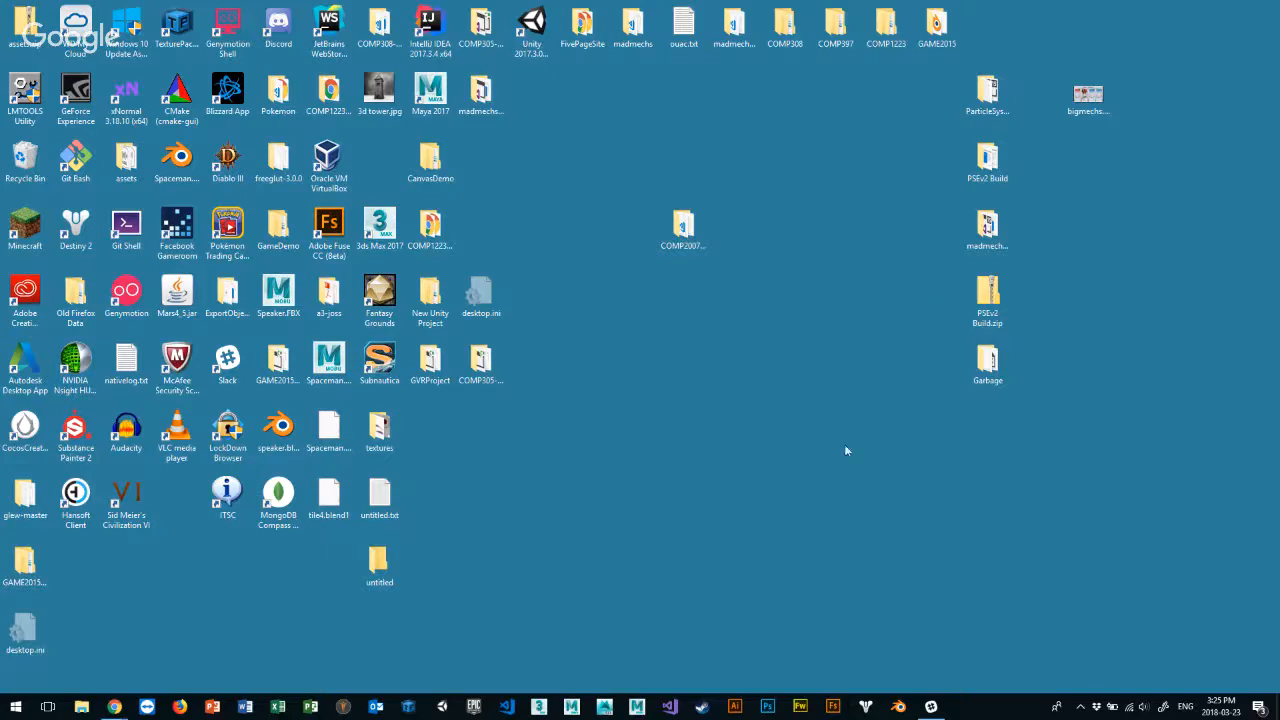
left_click(930, 706)
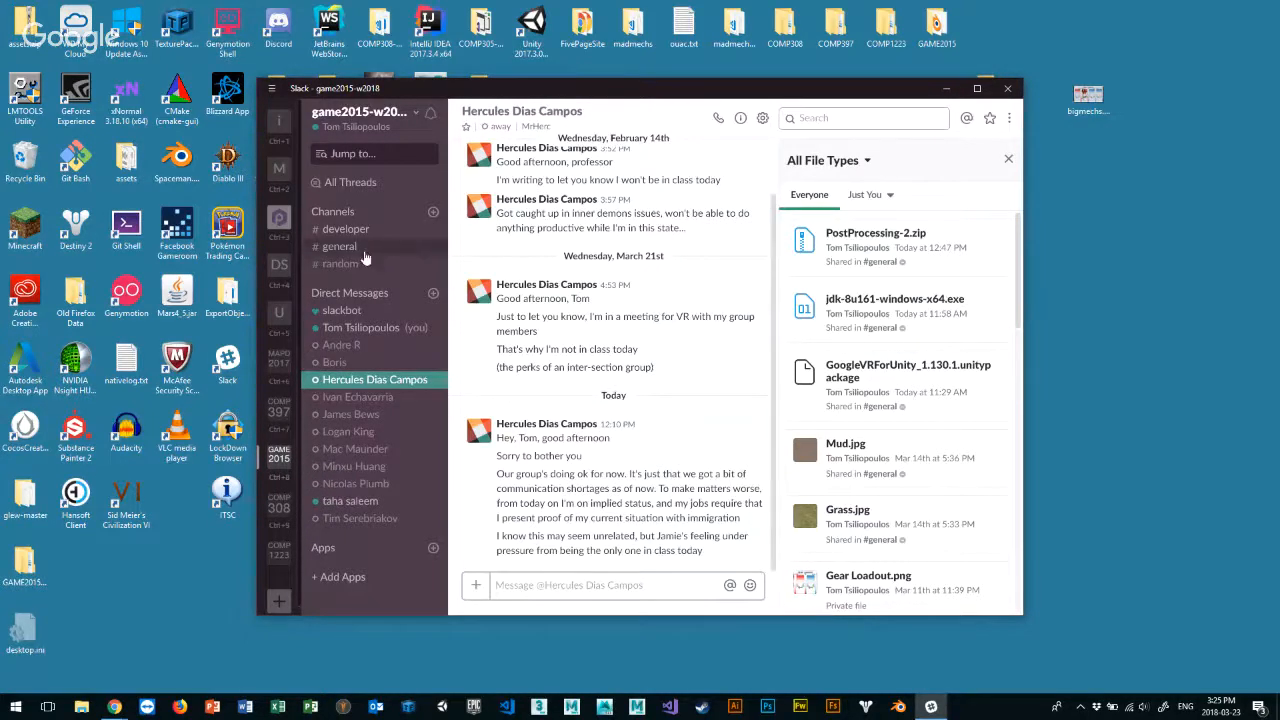
left_click(430, 249)
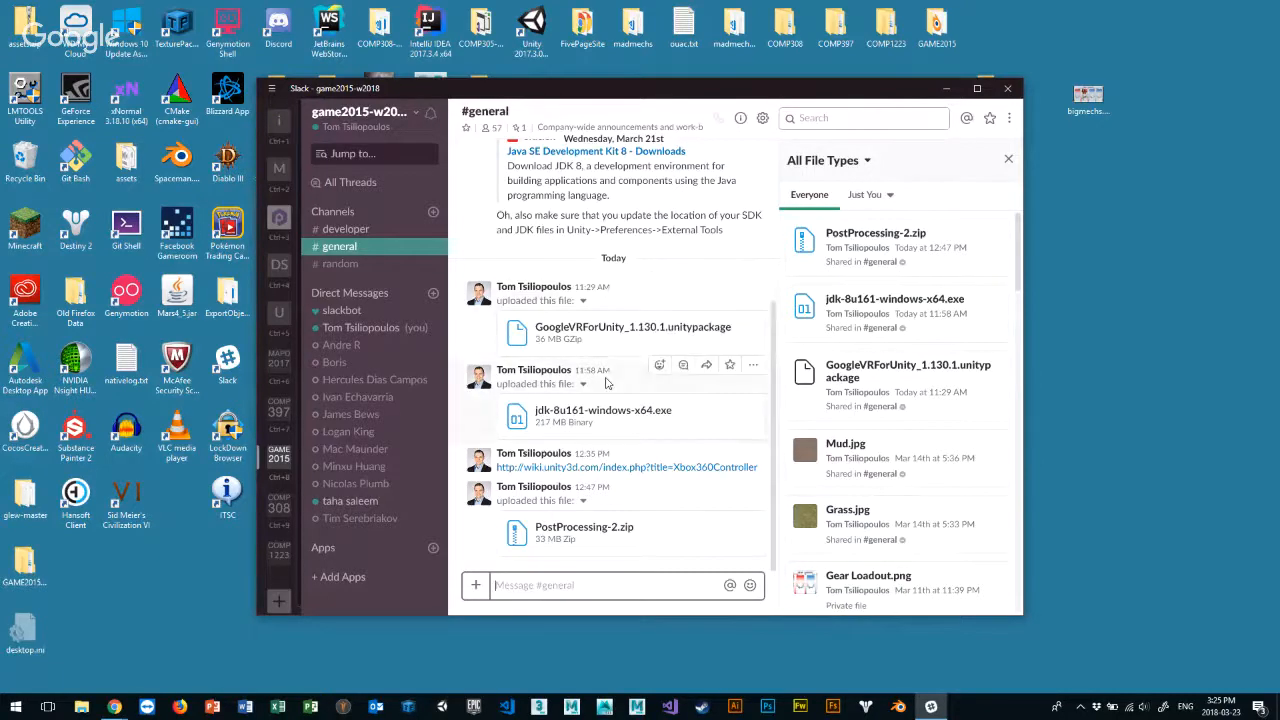
scroll(656, 294, "up", 1)
scroll(655, 300, "up", 2)
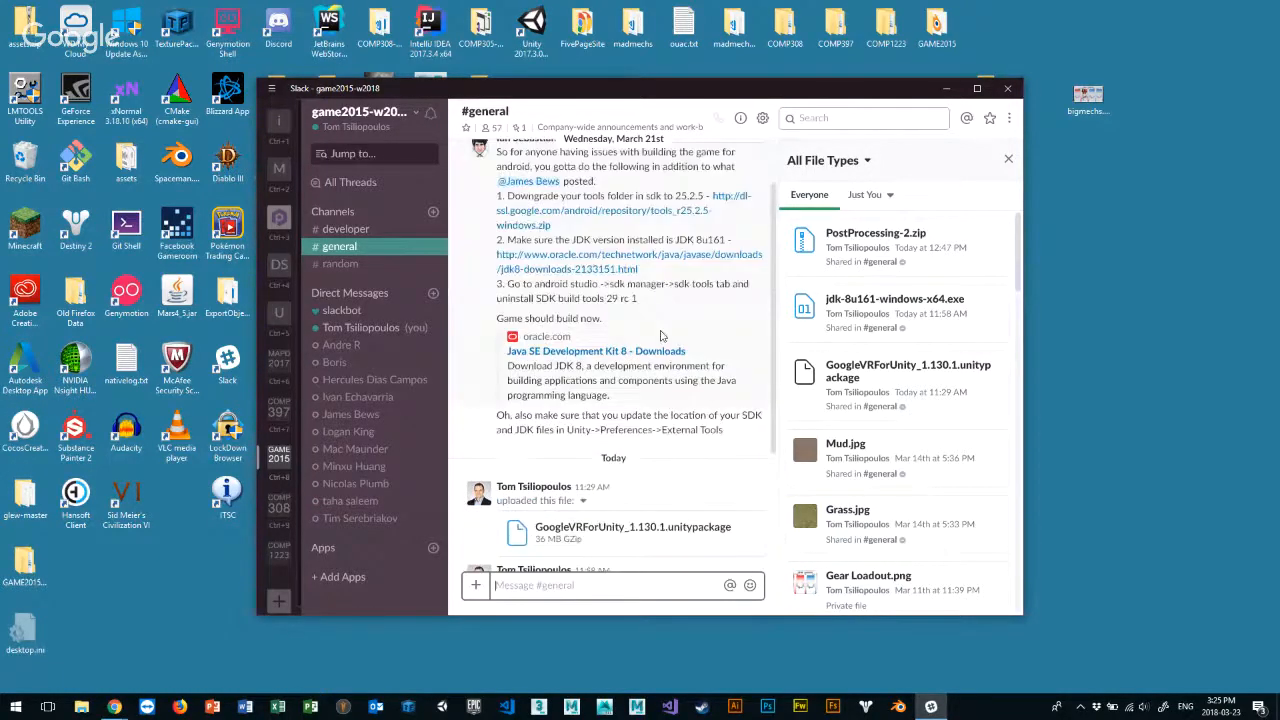
scroll(650, 350, "down", 1)
scroll(606, 400, "down", 2)
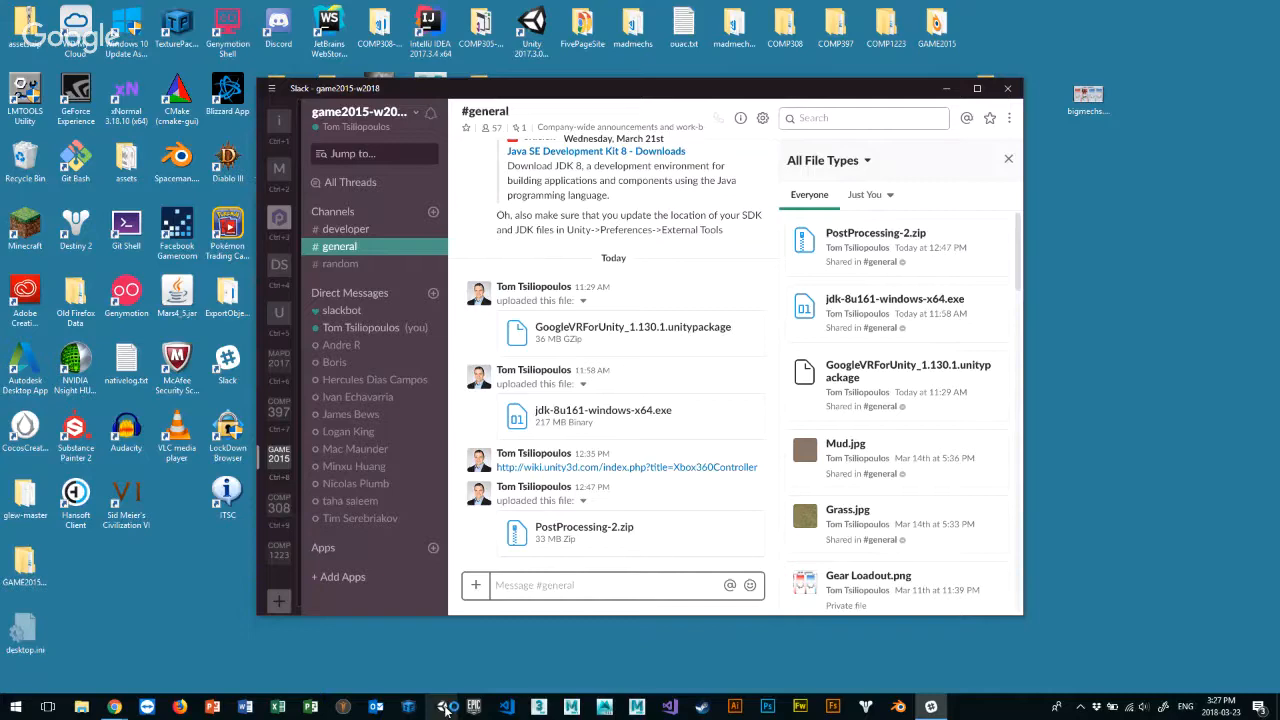
Step: Create a new 3D Unity project named GAME2015-W2018-Lesson7C on the Desktop and minimize Slack
left_click(446, 707)
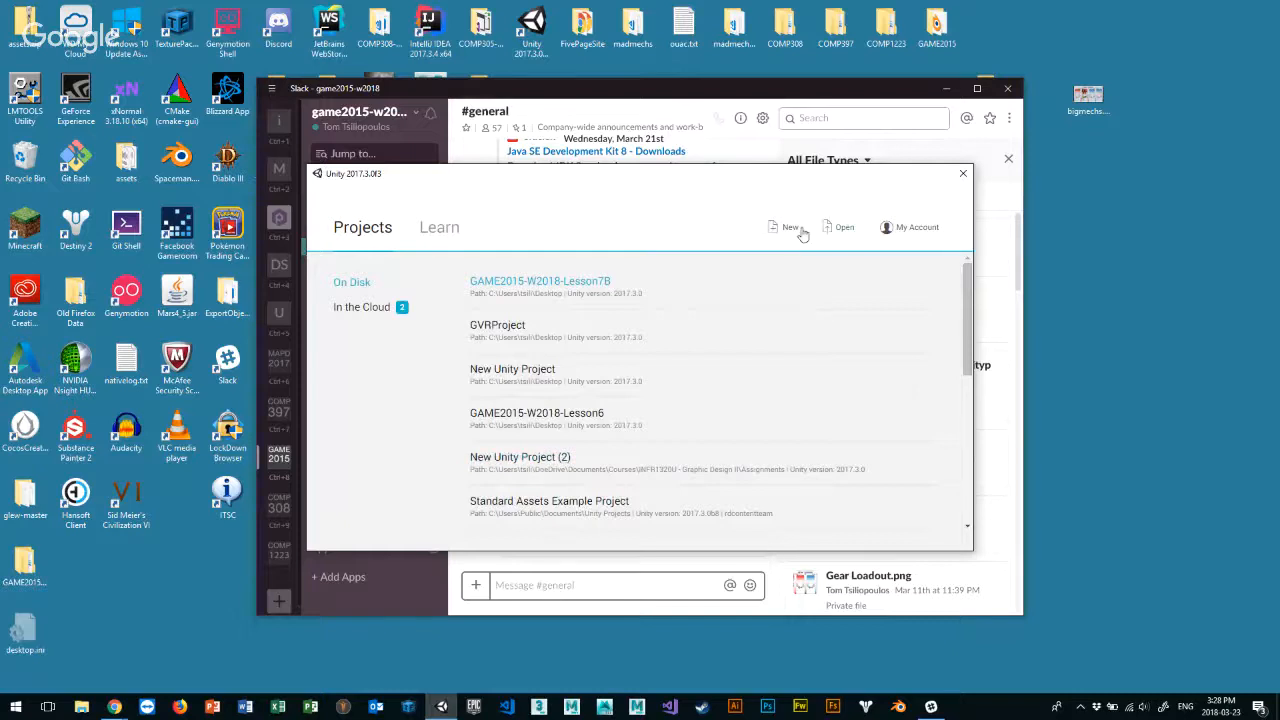
left_click(789, 231)
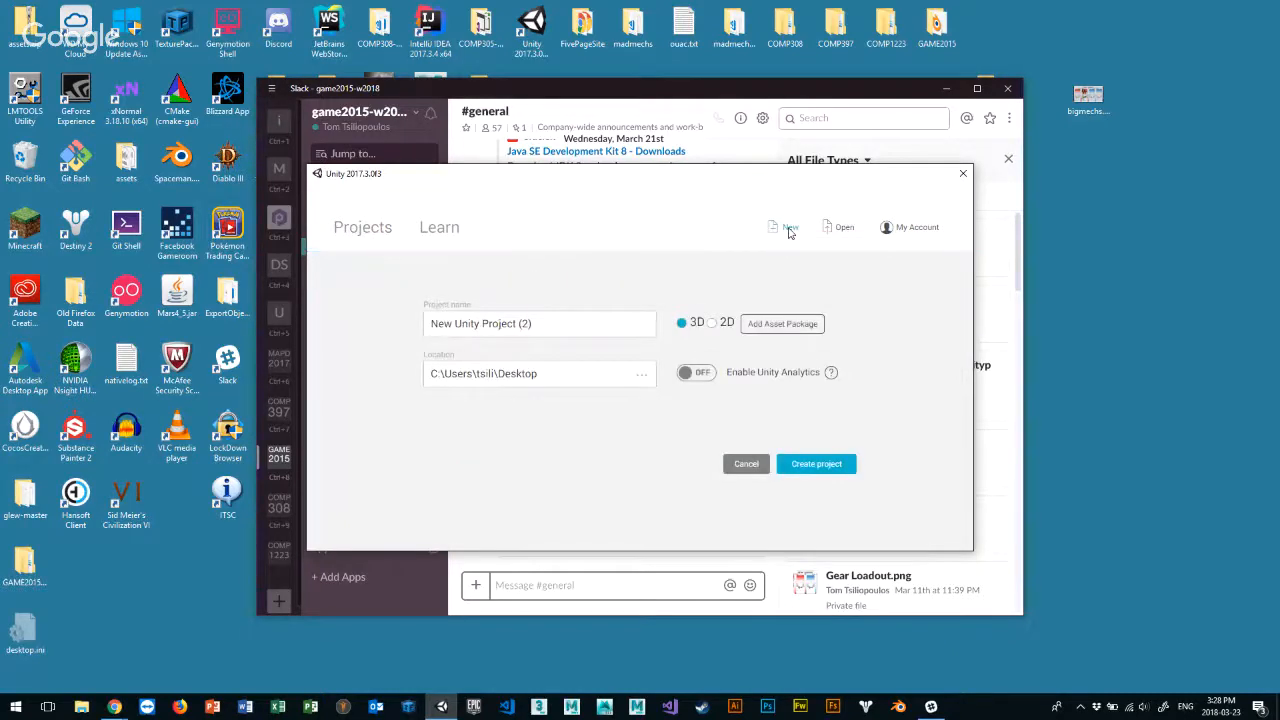
left_click_drag(563, 330, 389, 329)
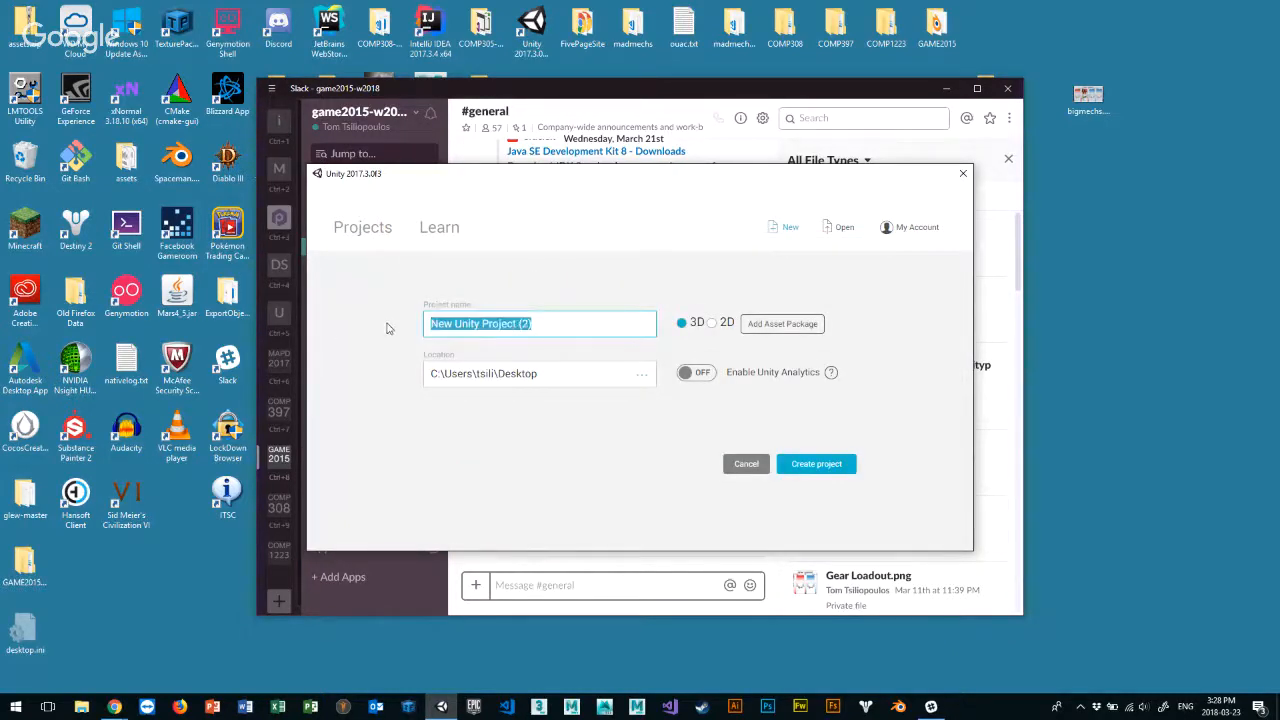
type("GAME2015")
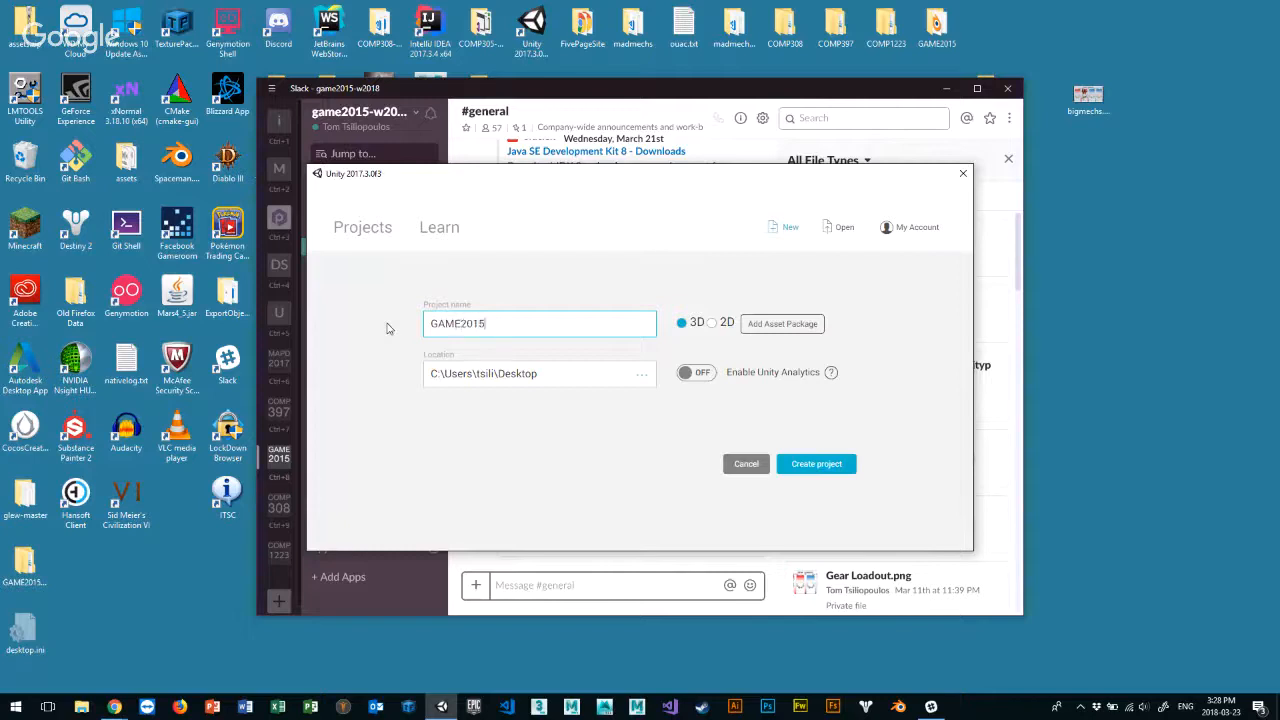
type("-W2018-Lesson7C")
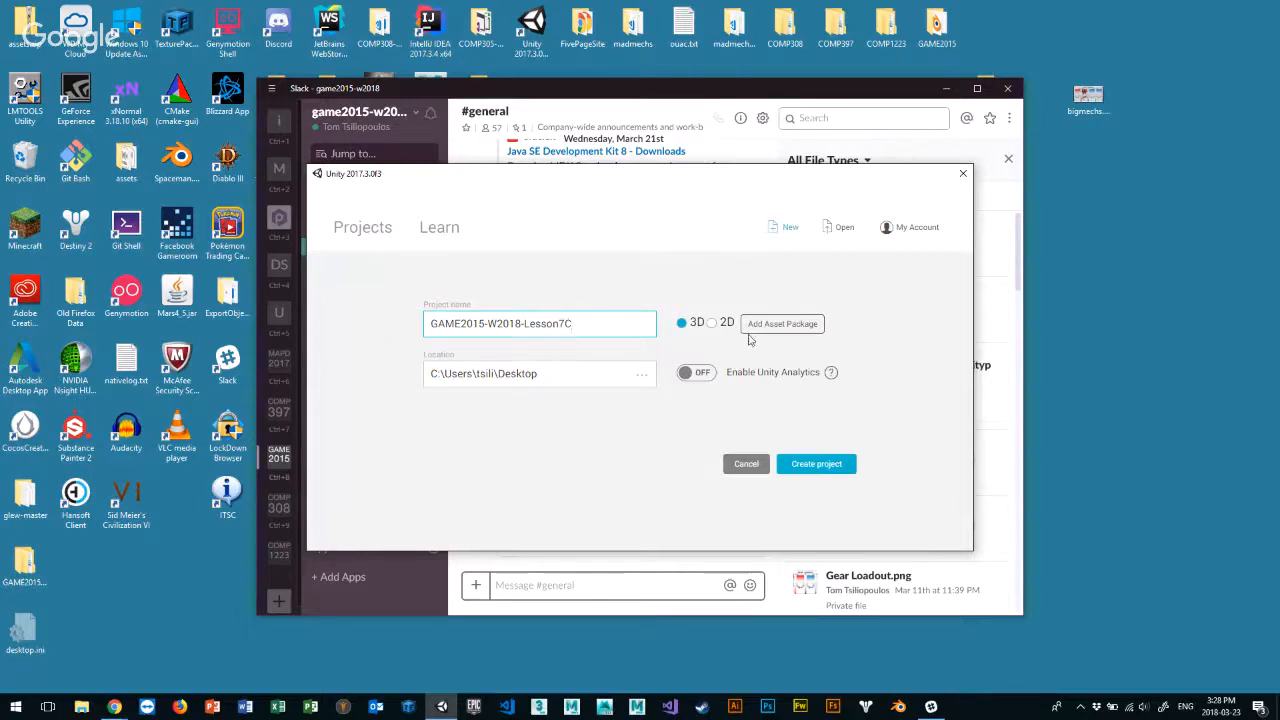
left_click(816, 463)
left_click(817, 468)
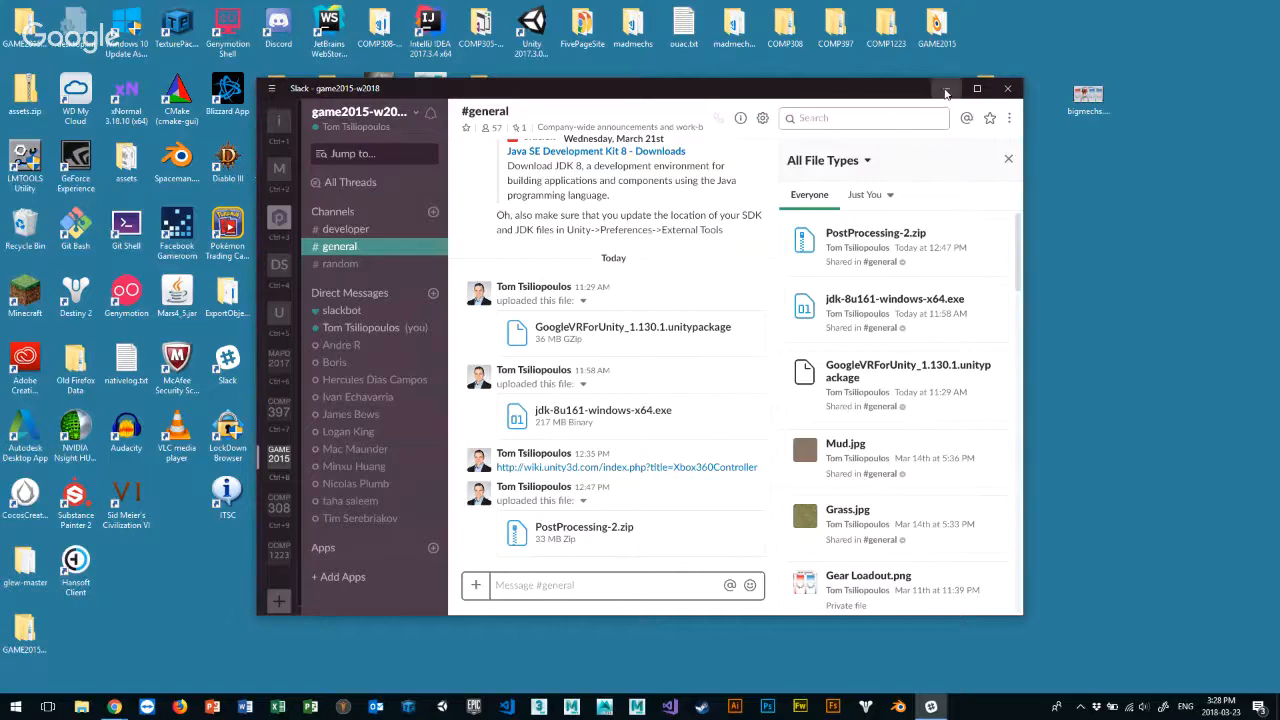
left_click(946, 88)
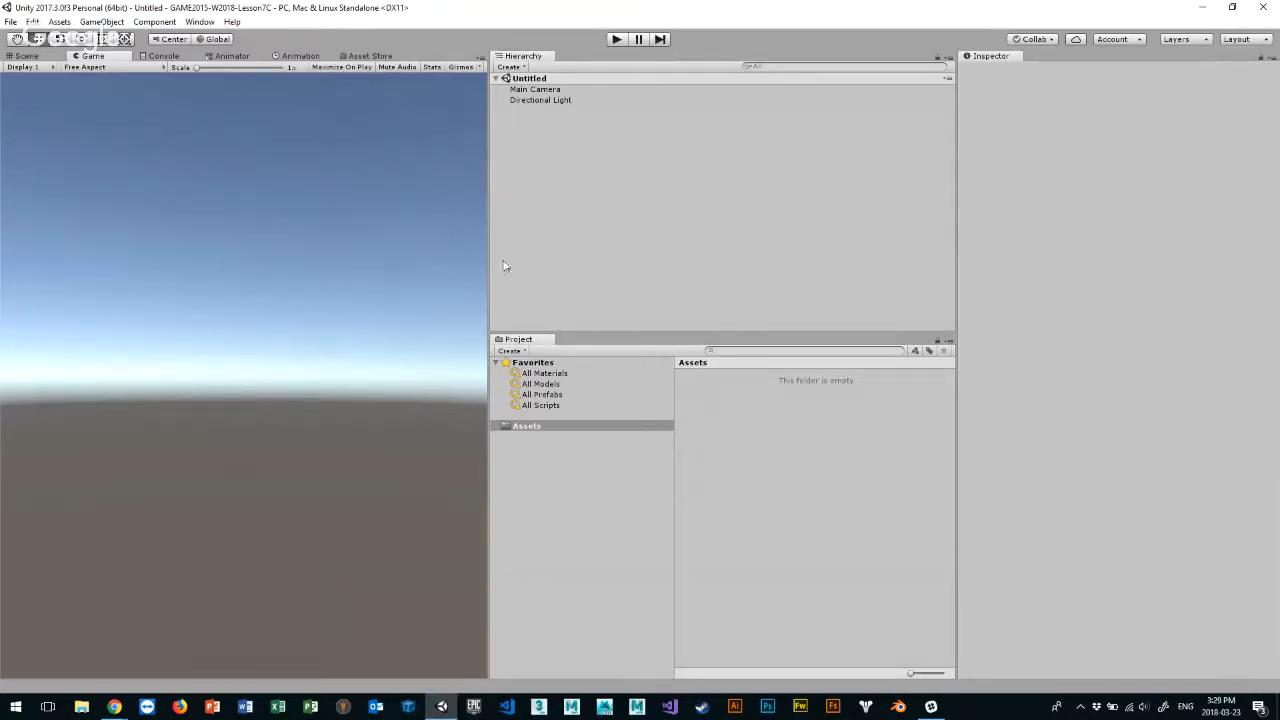
Step: Widen the Game view in Unity and check the GoogleVRForUnity package shared in Slack before returning to Unity
left_click_drag(491, 251, 746, 265)
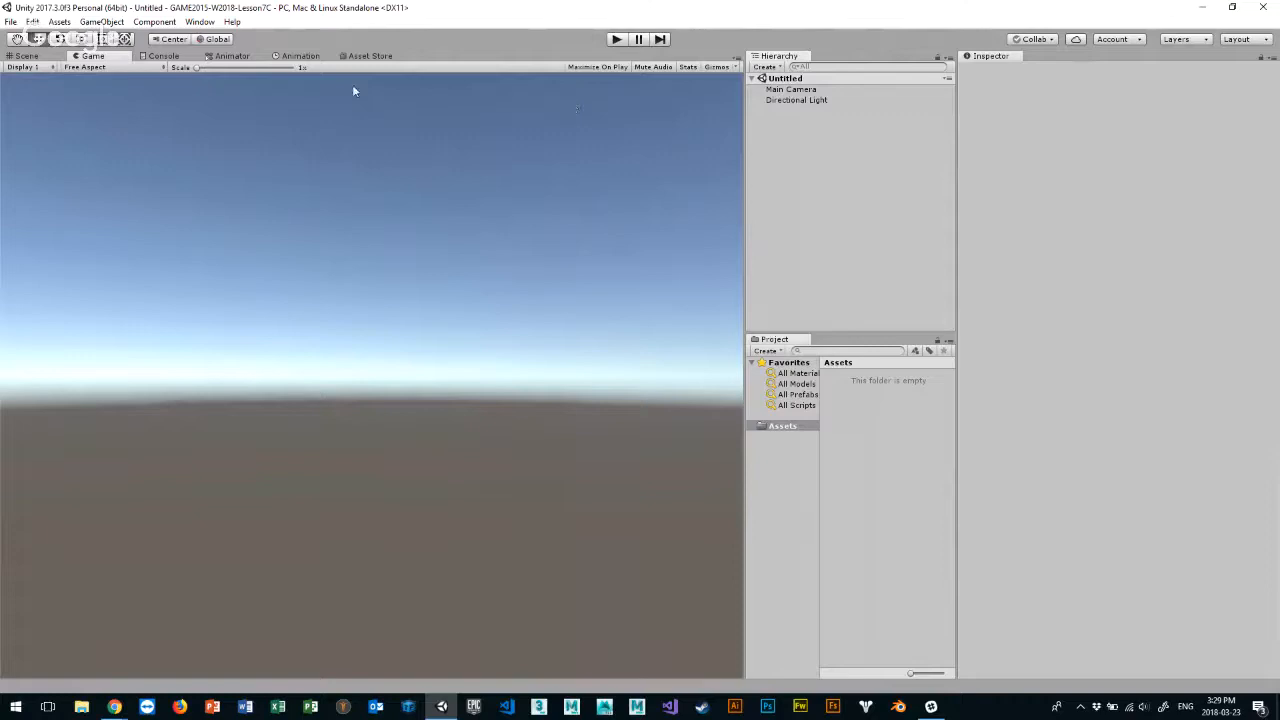
left_click(1201, 8)
left_click(931, 706)
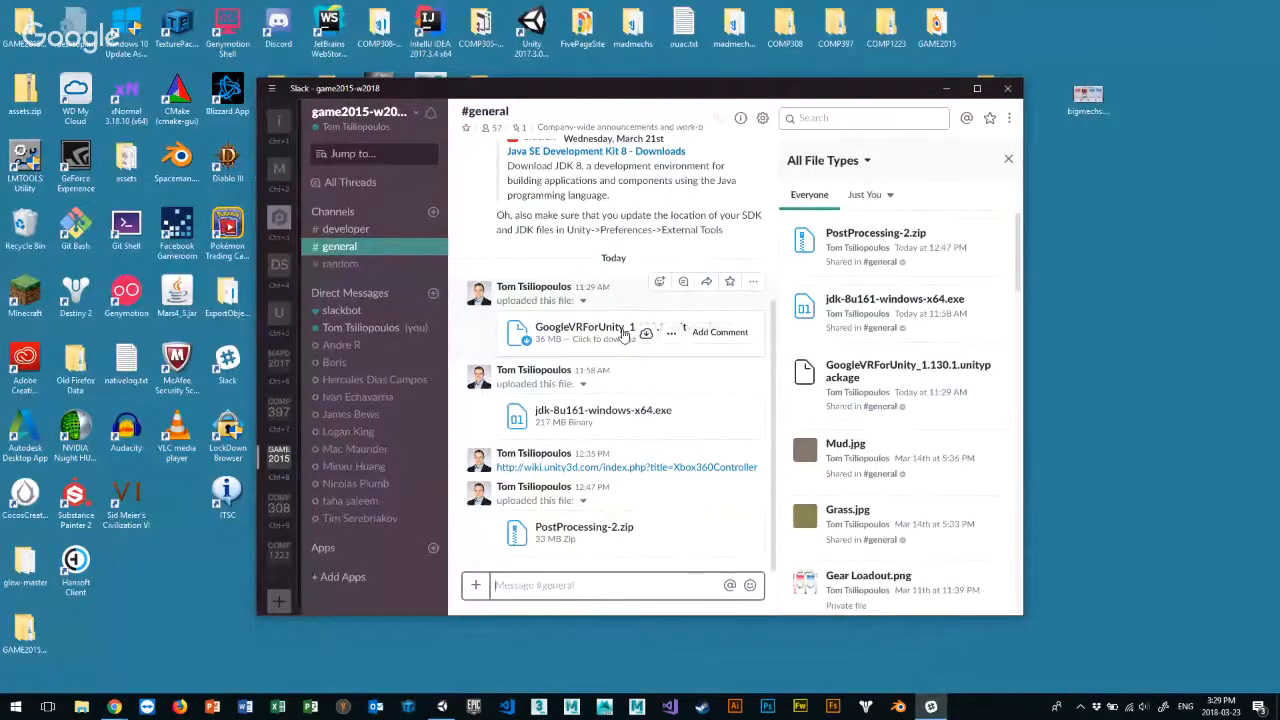
left_click(946, 92)
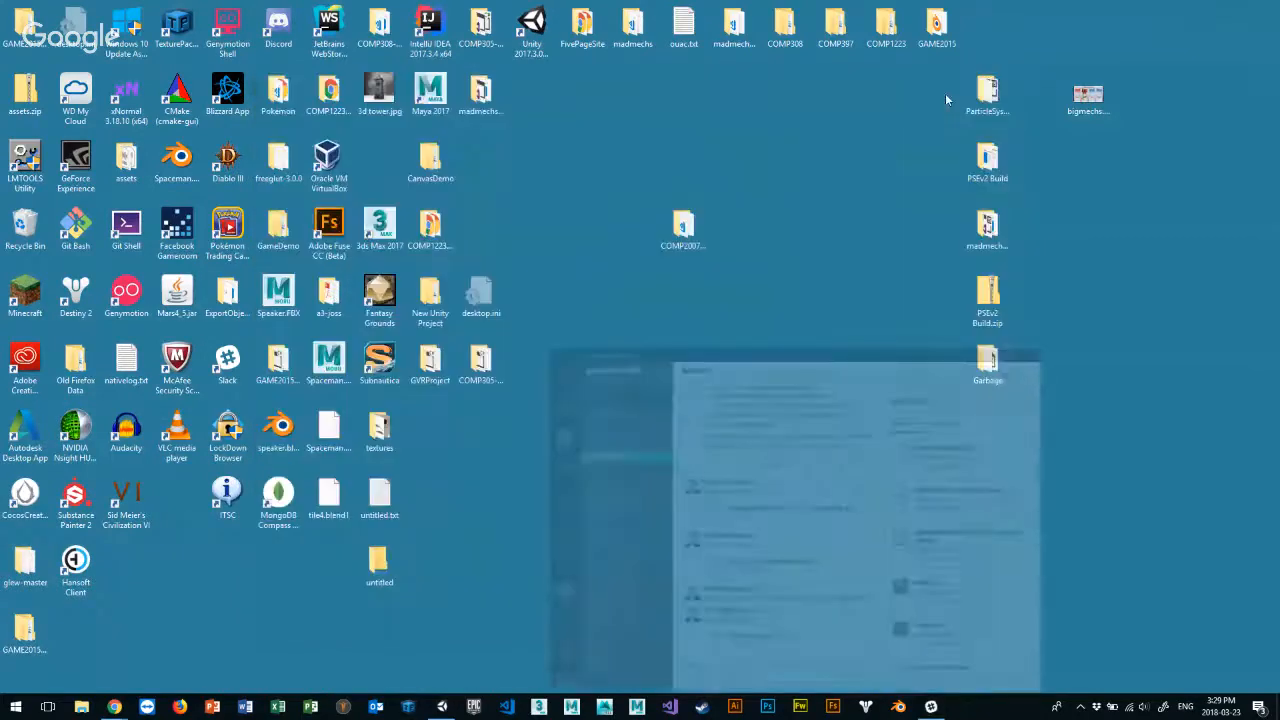
left_click(441, 704)
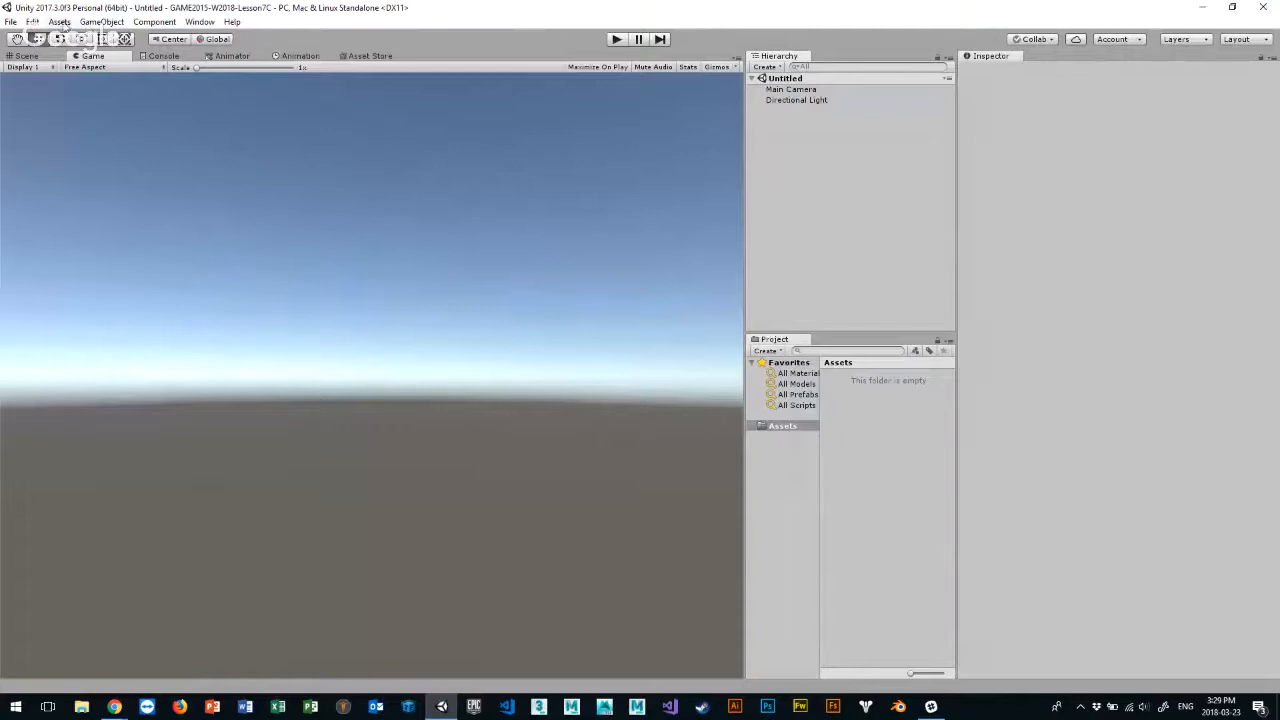
Step: Set the Windows display scaling for text, apps and other items to 175% and close the settings
left_click(60, 21)
left_click(246, 8)
left_click(1203, 9)
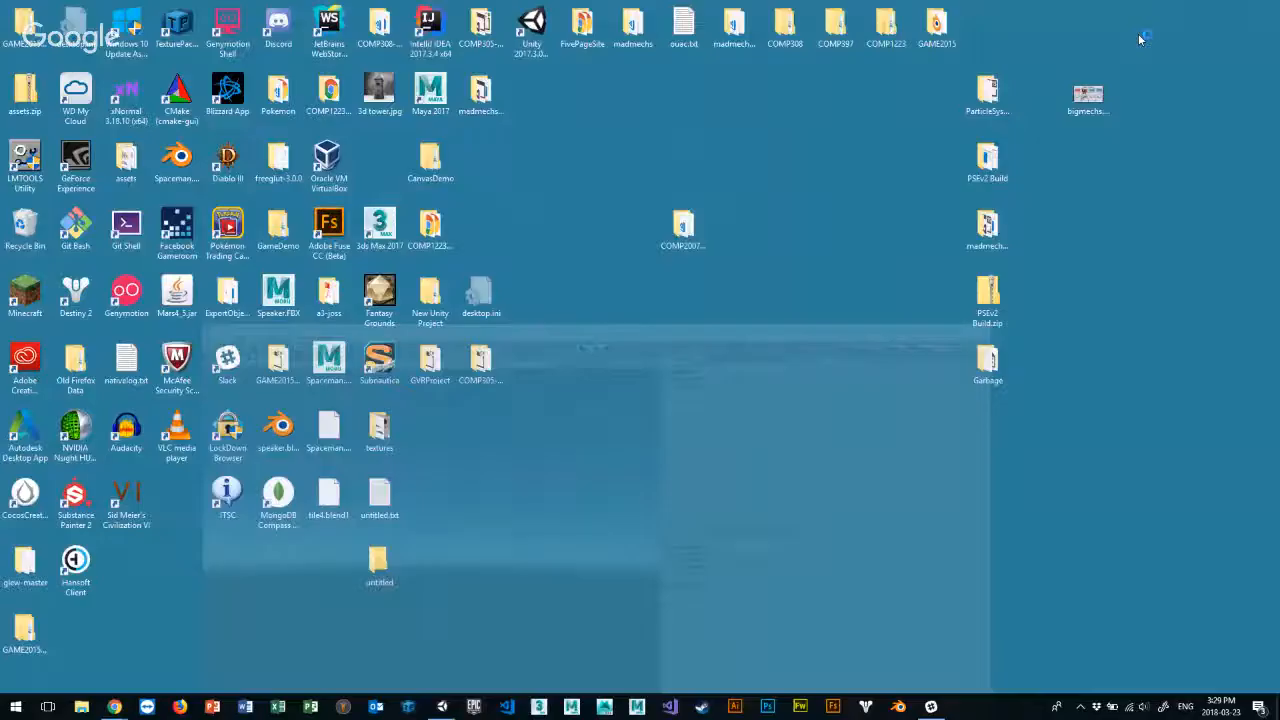
right_click(603, 380)
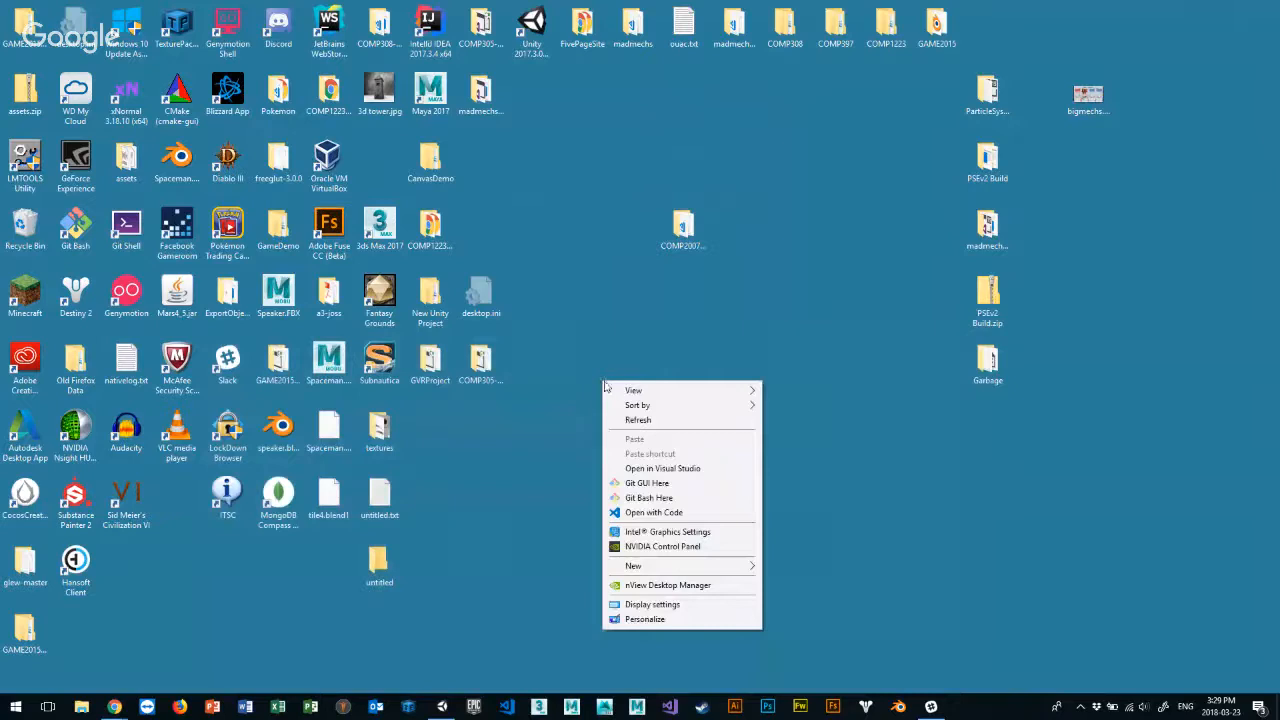
left_click(662, 606)
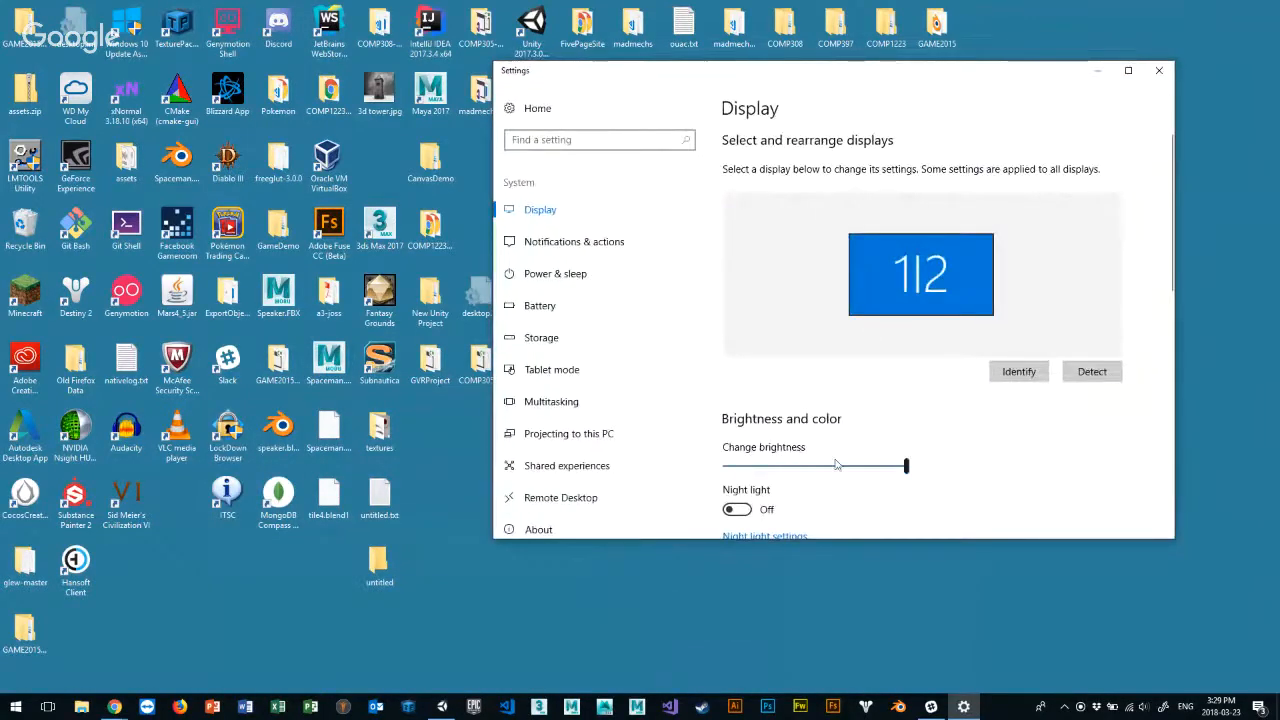
scroll(903, 440, "down", 3)
scroll(970, 428, "down", 1)
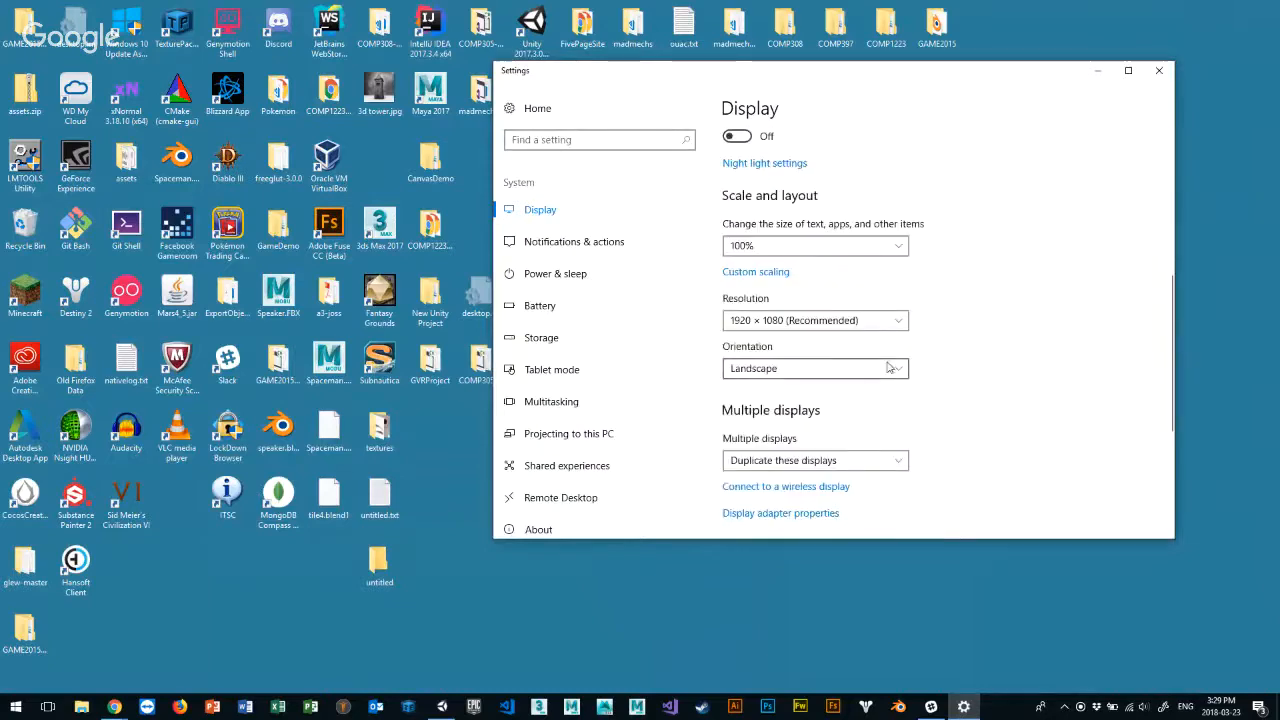
left_click(820, 248)
left_click(776, 310)
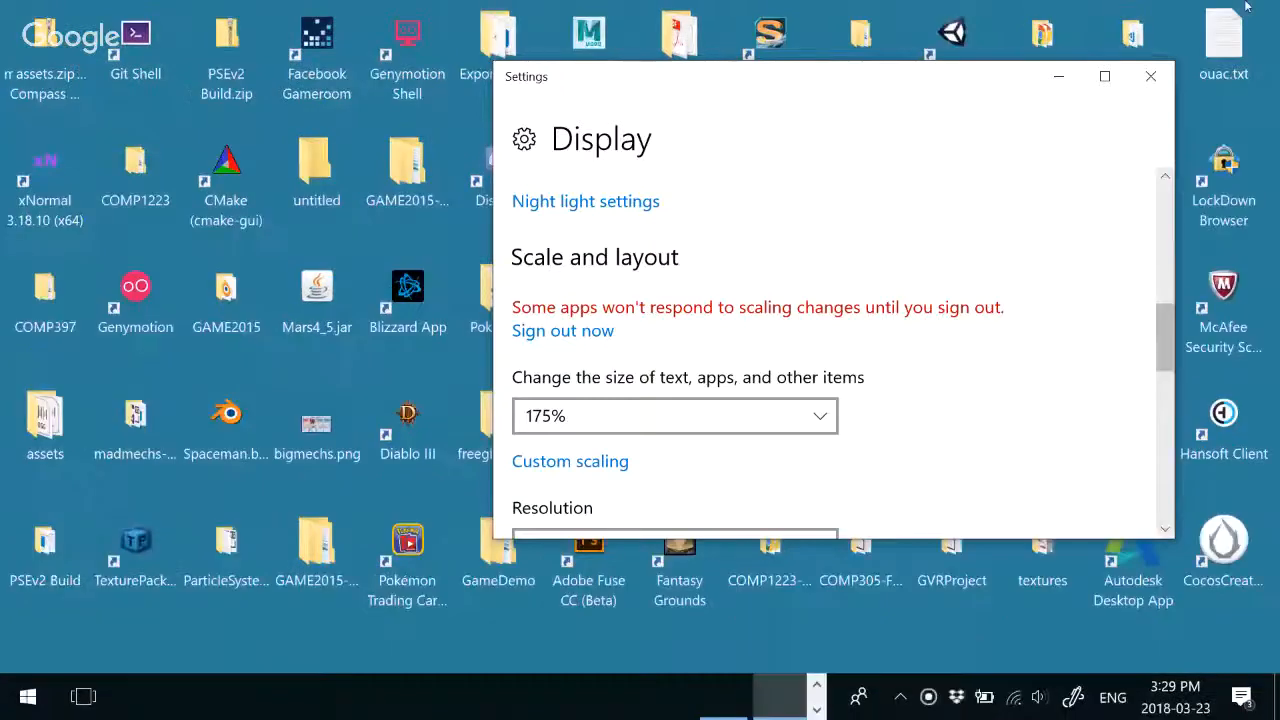
left_click(1151, 78)
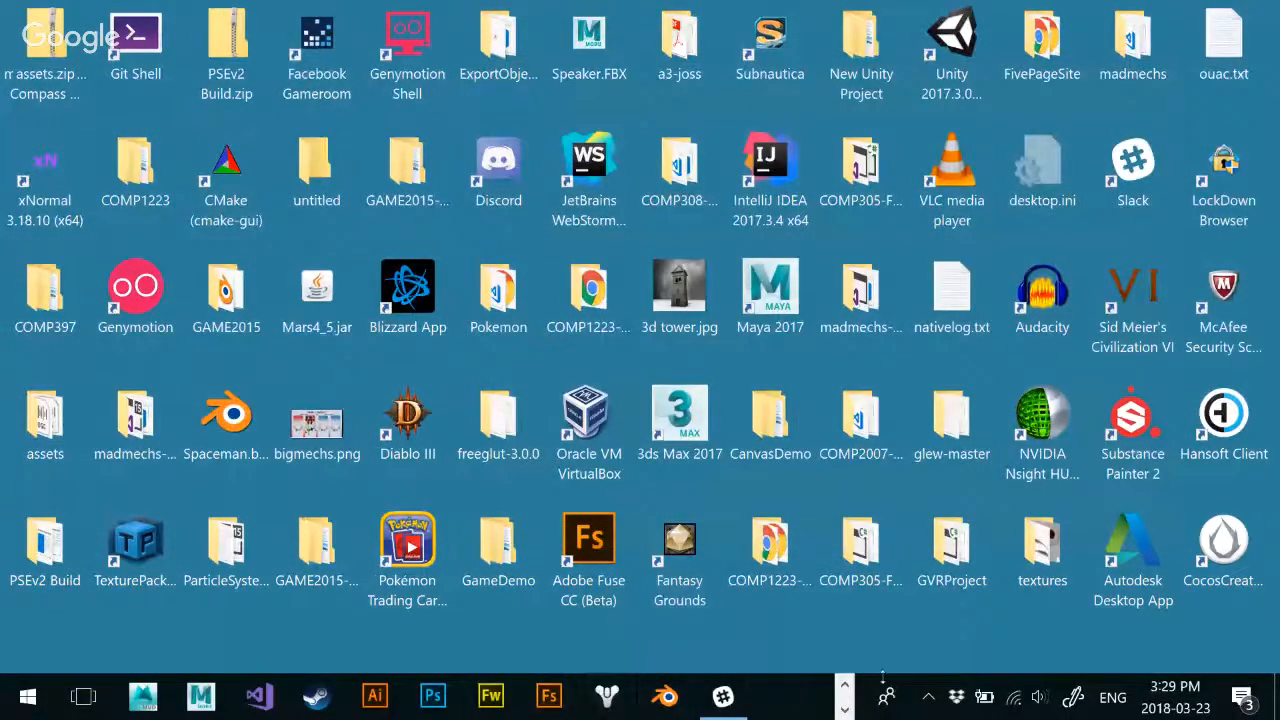
Step: Return to Unity and import all contents of the custom package GoogleVRForUnity_1.130.1.unitypackage from the Downloads folder
left_click(844, 684)
left_click(637, 697)
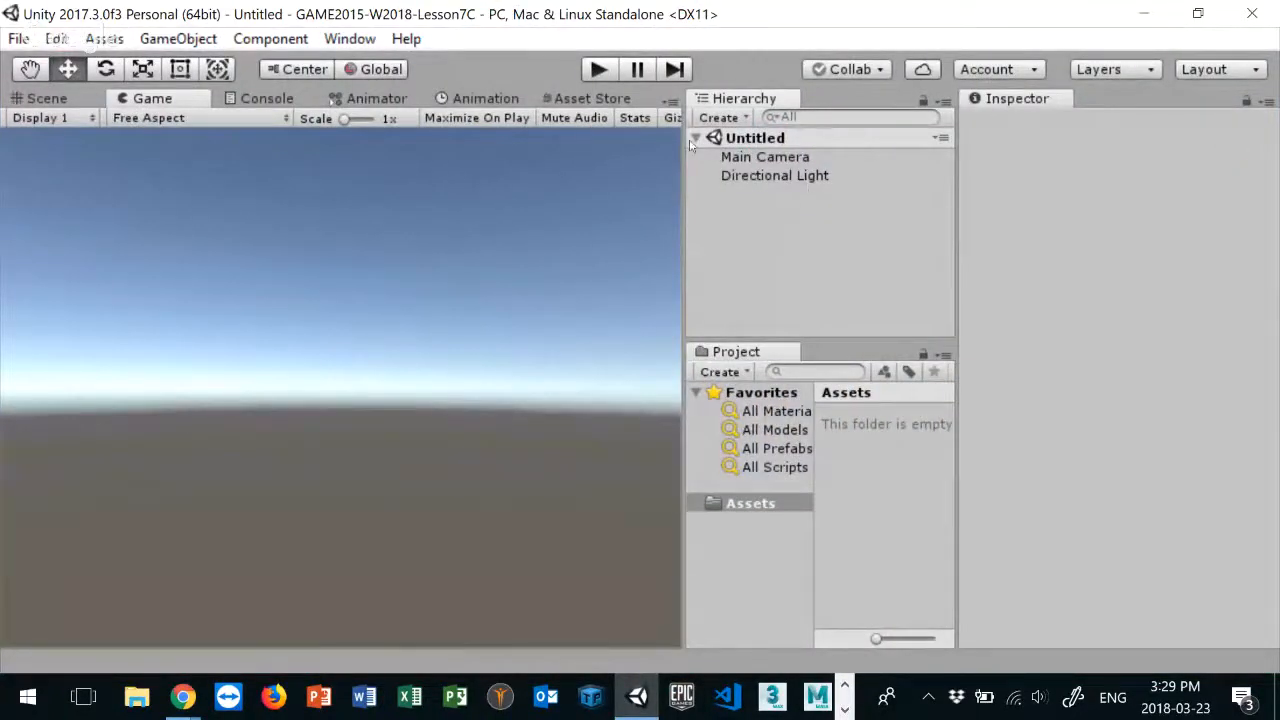
left_click(104, 38)
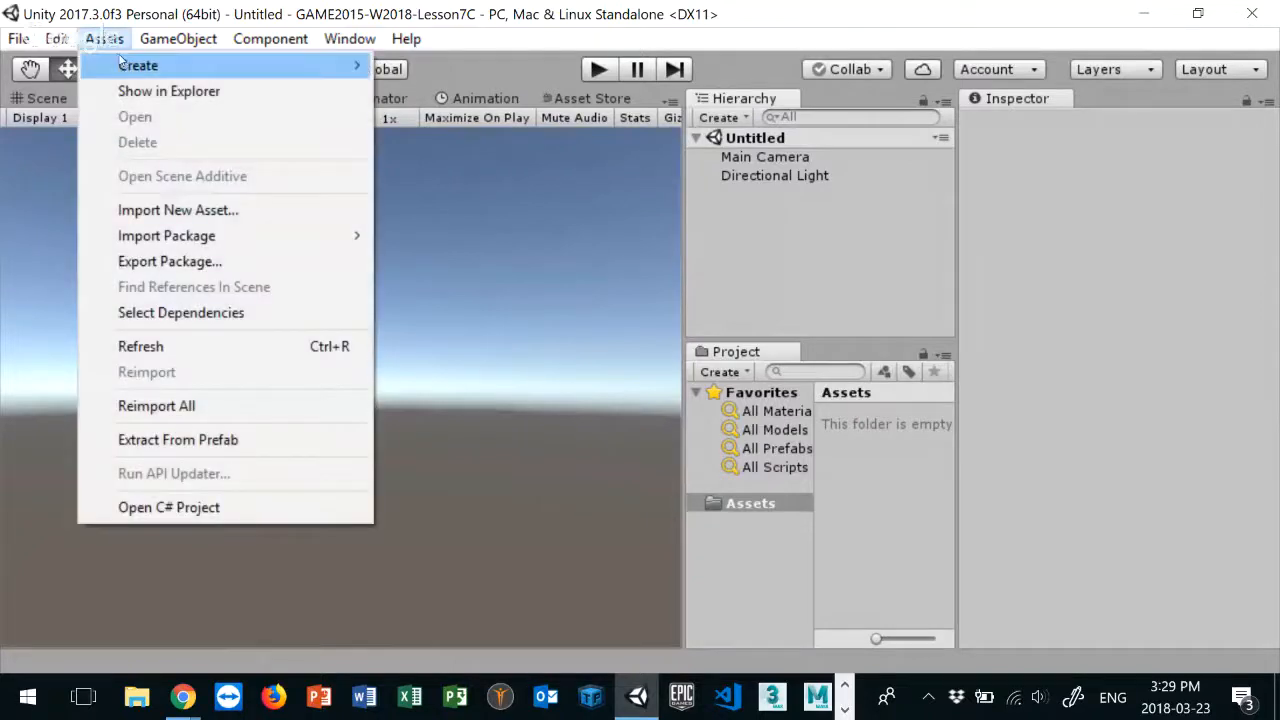
mouse_move(122, 64)
mouse_move(245, 242)
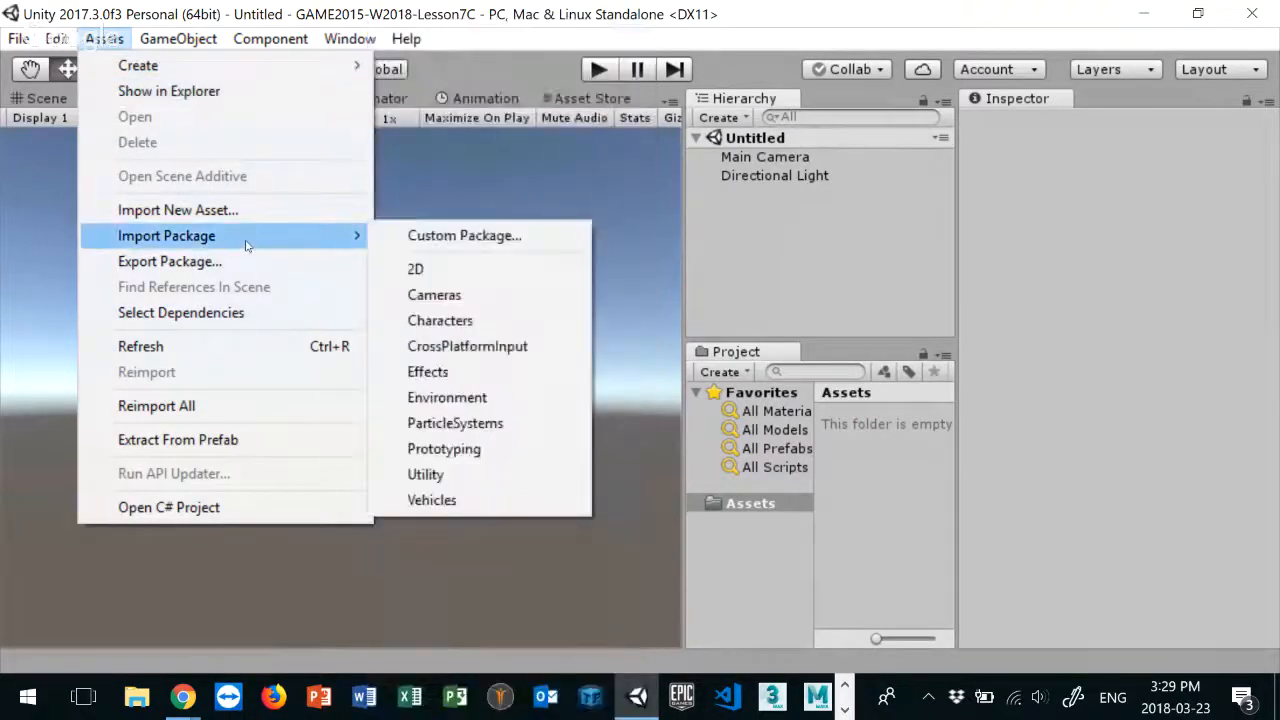
left_click(438, 233)
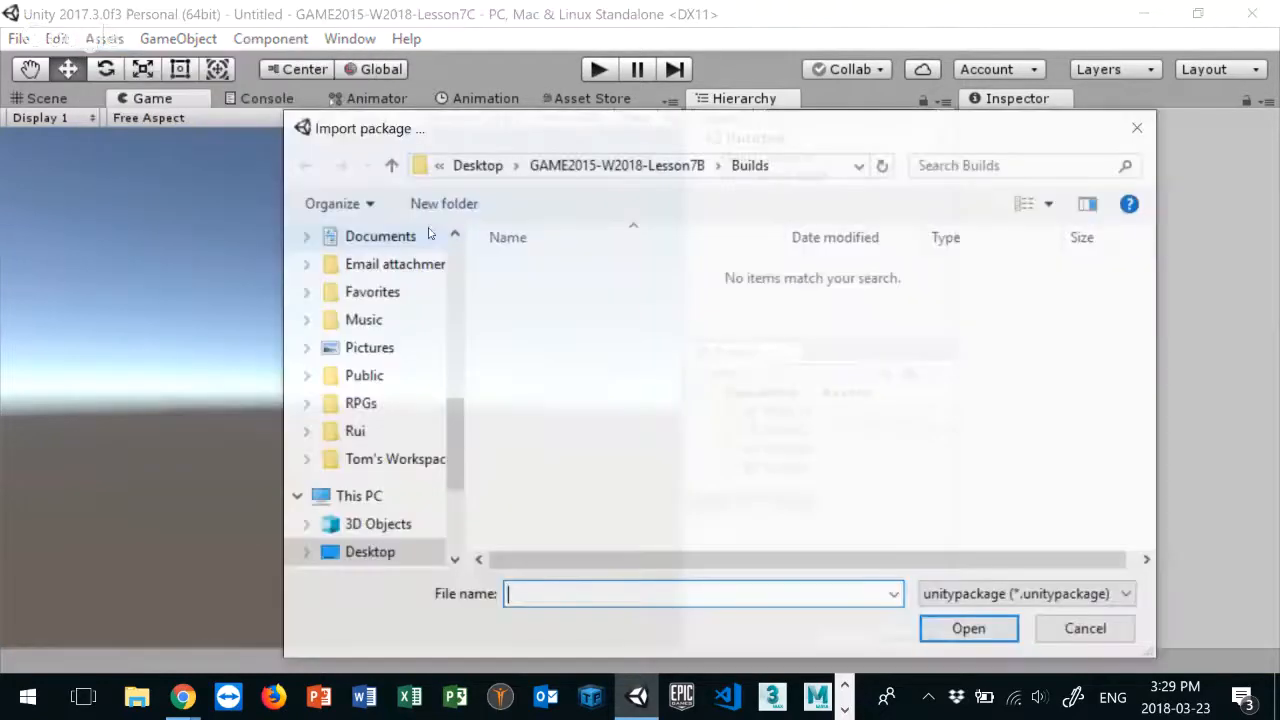
scroll(421, 358, "down", 2)
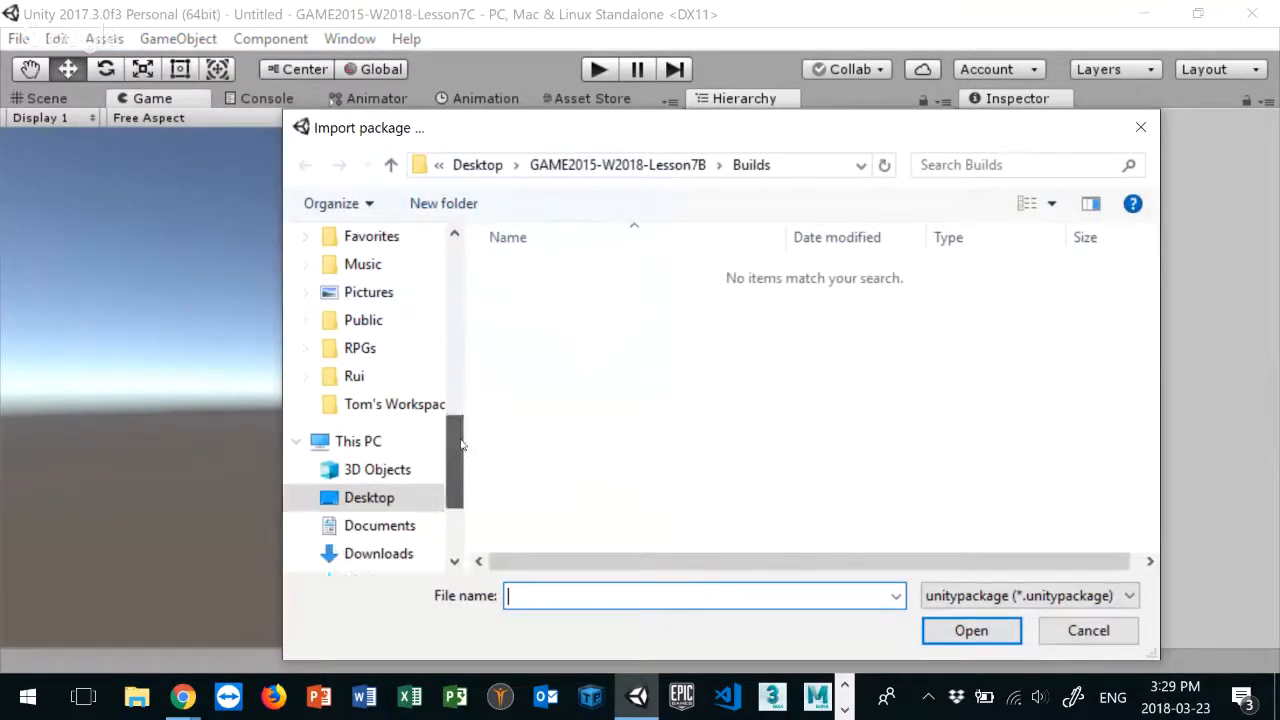
scroll(421, 358, "up", 10)
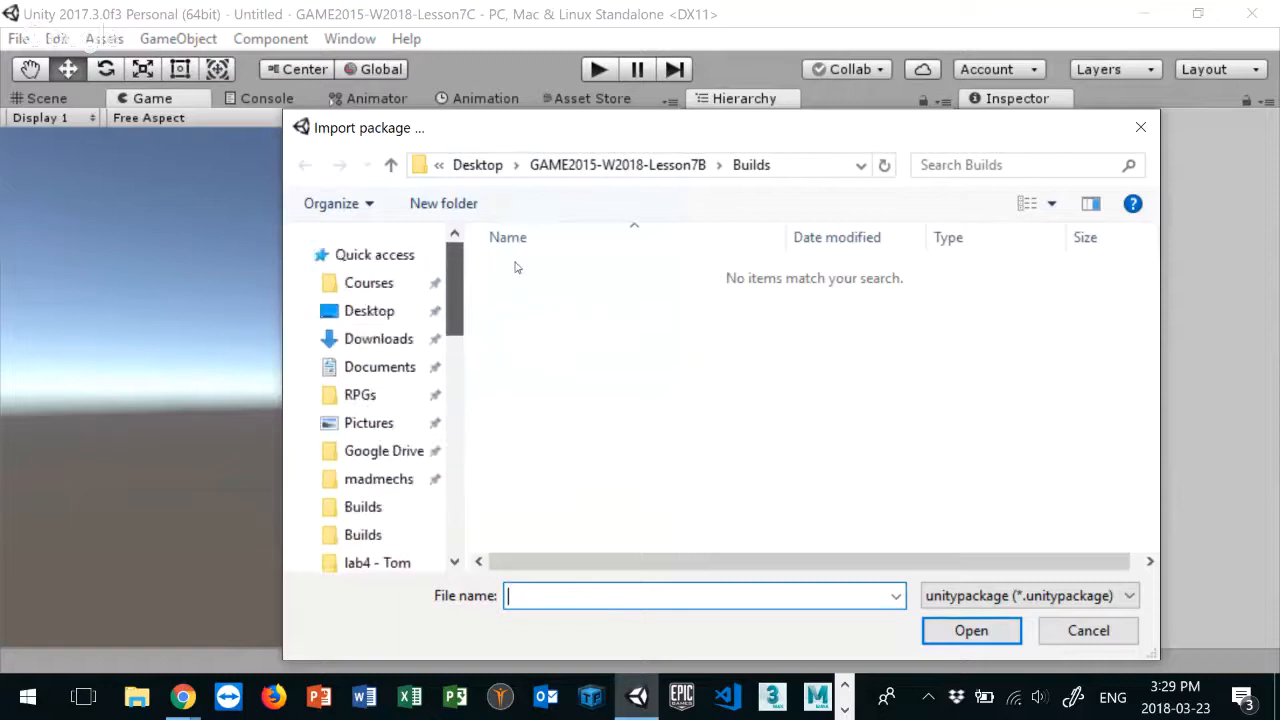
left_click(385, 339)
left_click(640, 272)
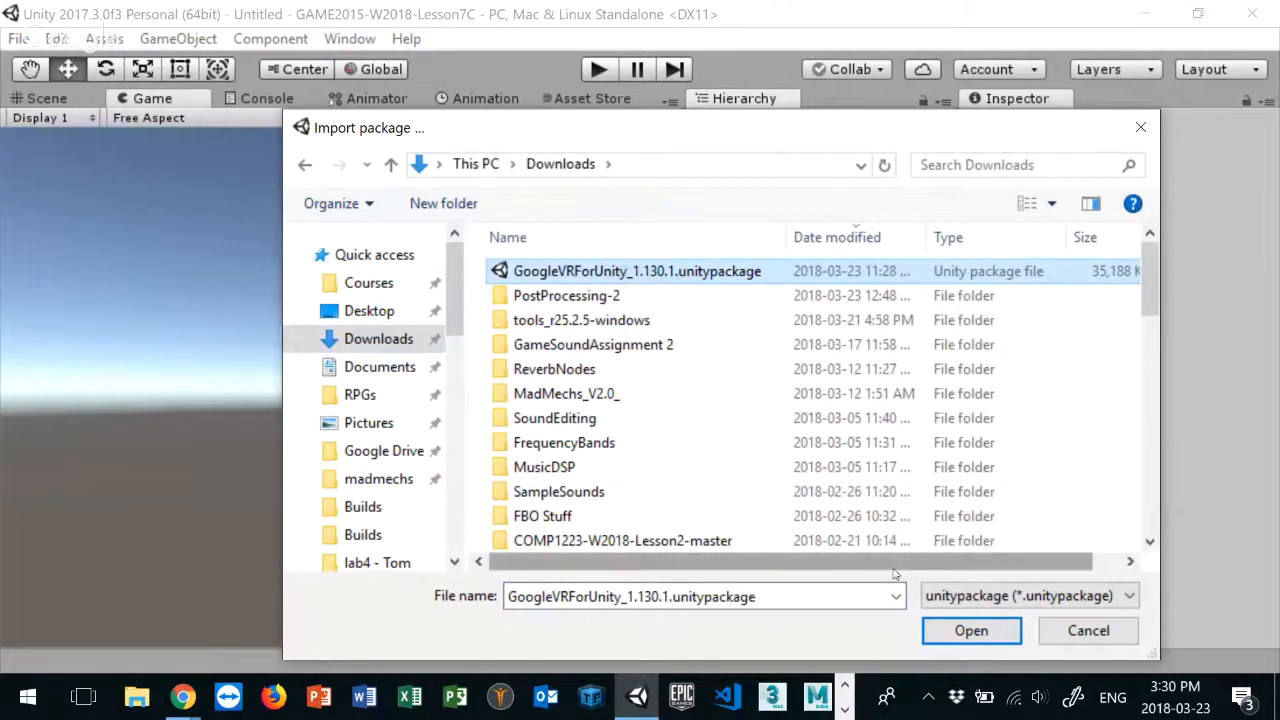
left_click(985, 630)
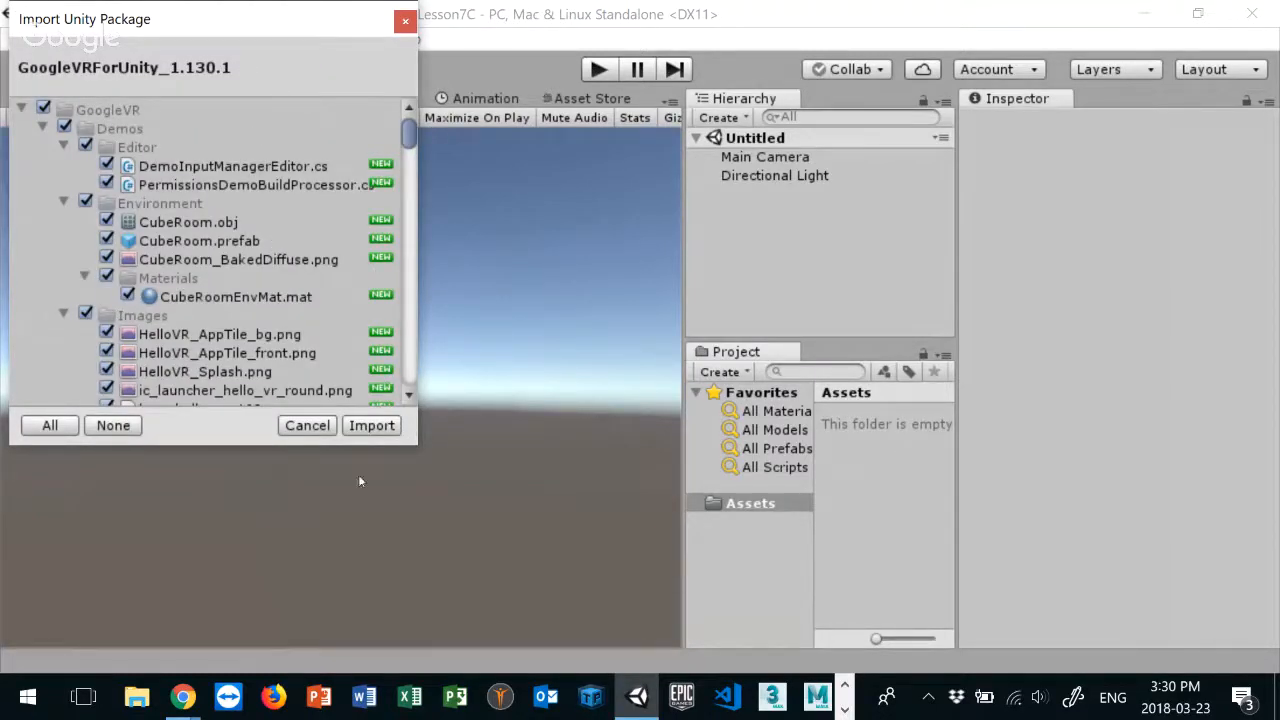
left_click(372, 425)
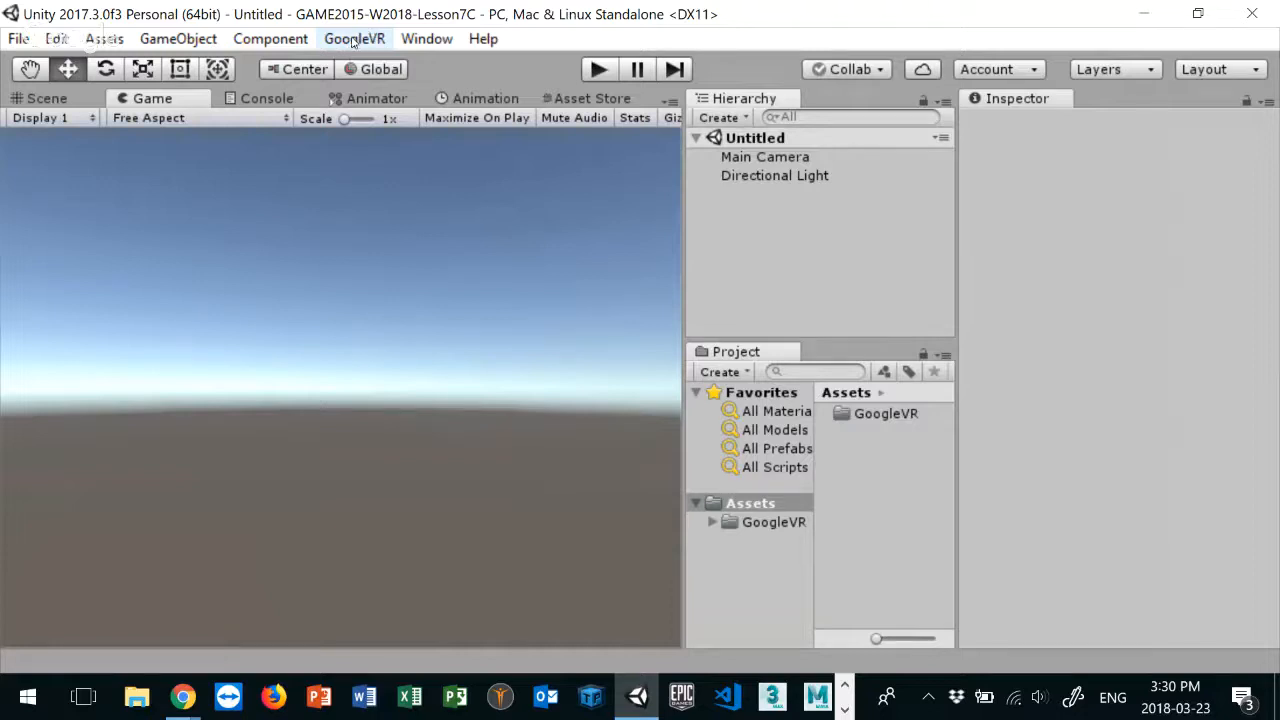
Step: Import the full Characters standard assets package into the project's Assets folder
left_click(762, 522)
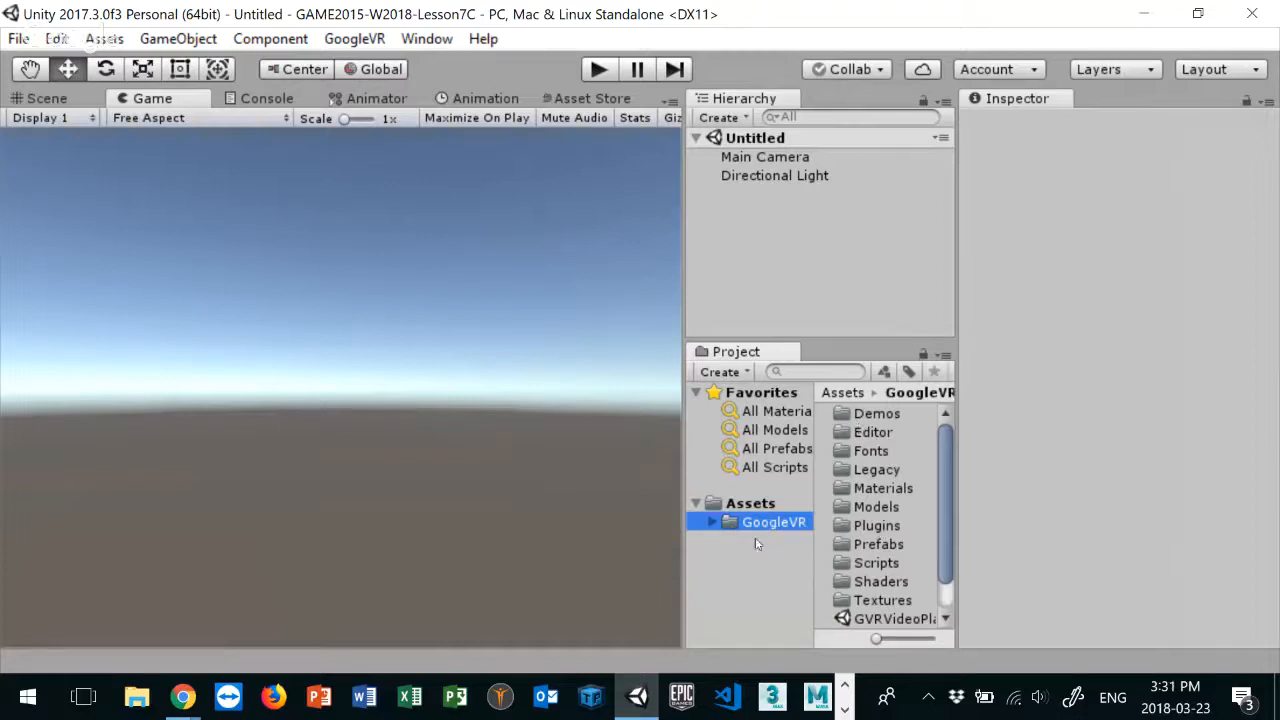
left_click(736, 502)
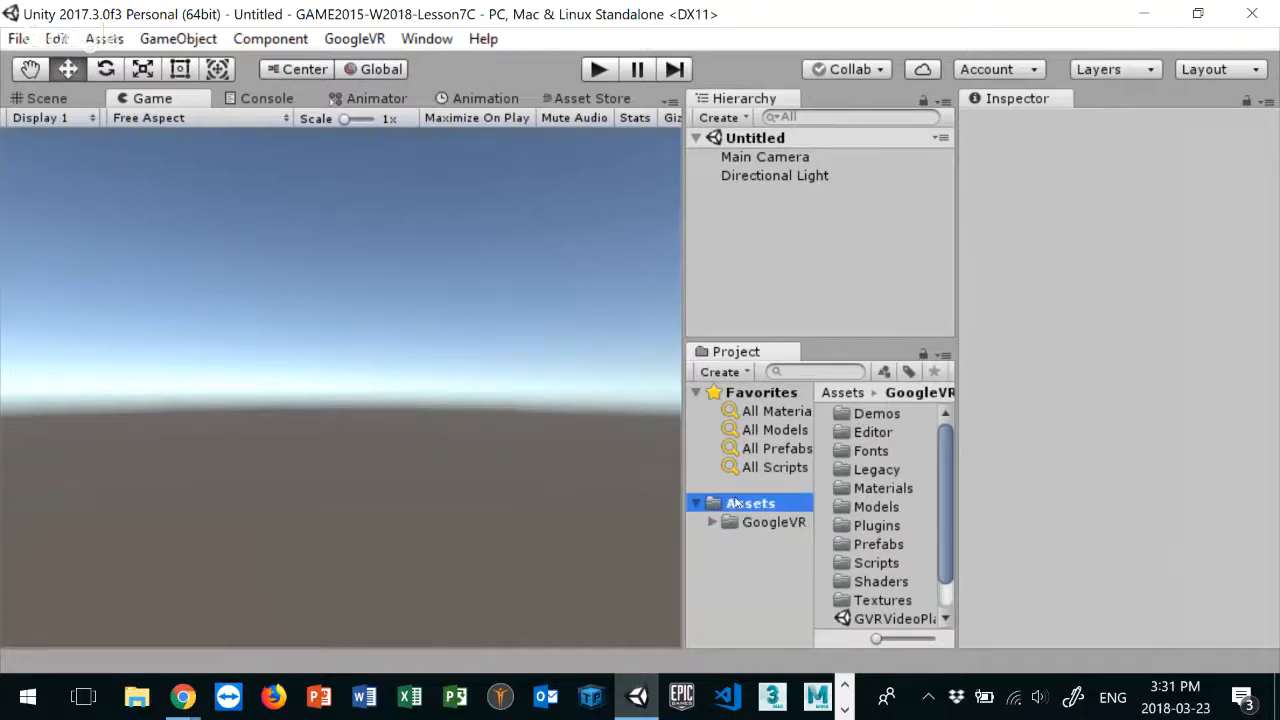
left_click(104, 40)
mouse_move(183, 237)
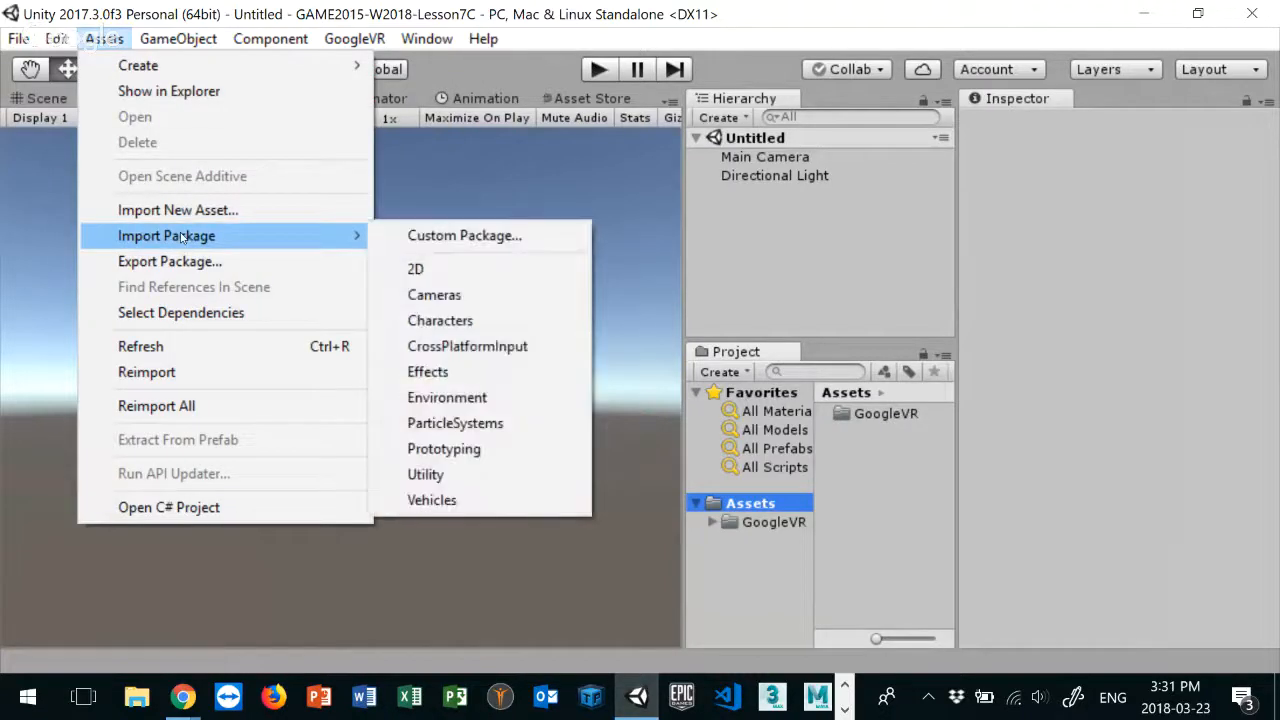
left_click(454, 325)
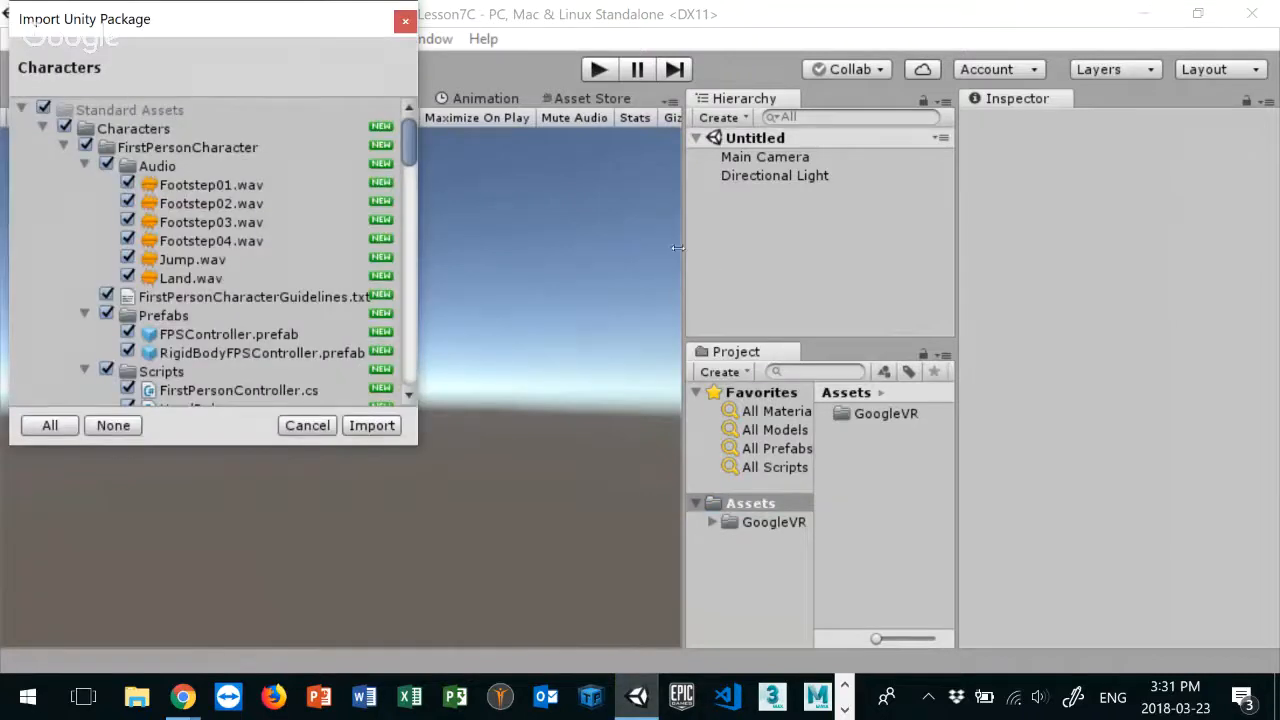
left_click(371, 428)
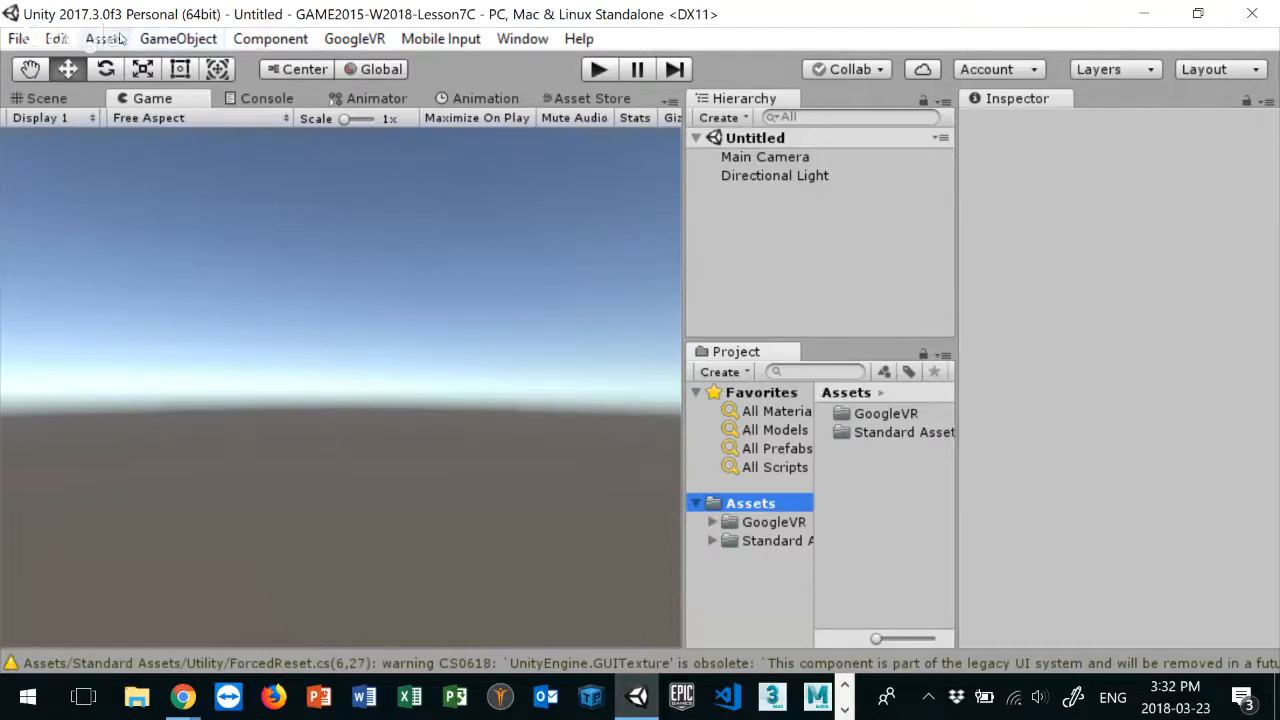
Step: Import the Prototyping standard assets package into the project
left_click(104, 38)
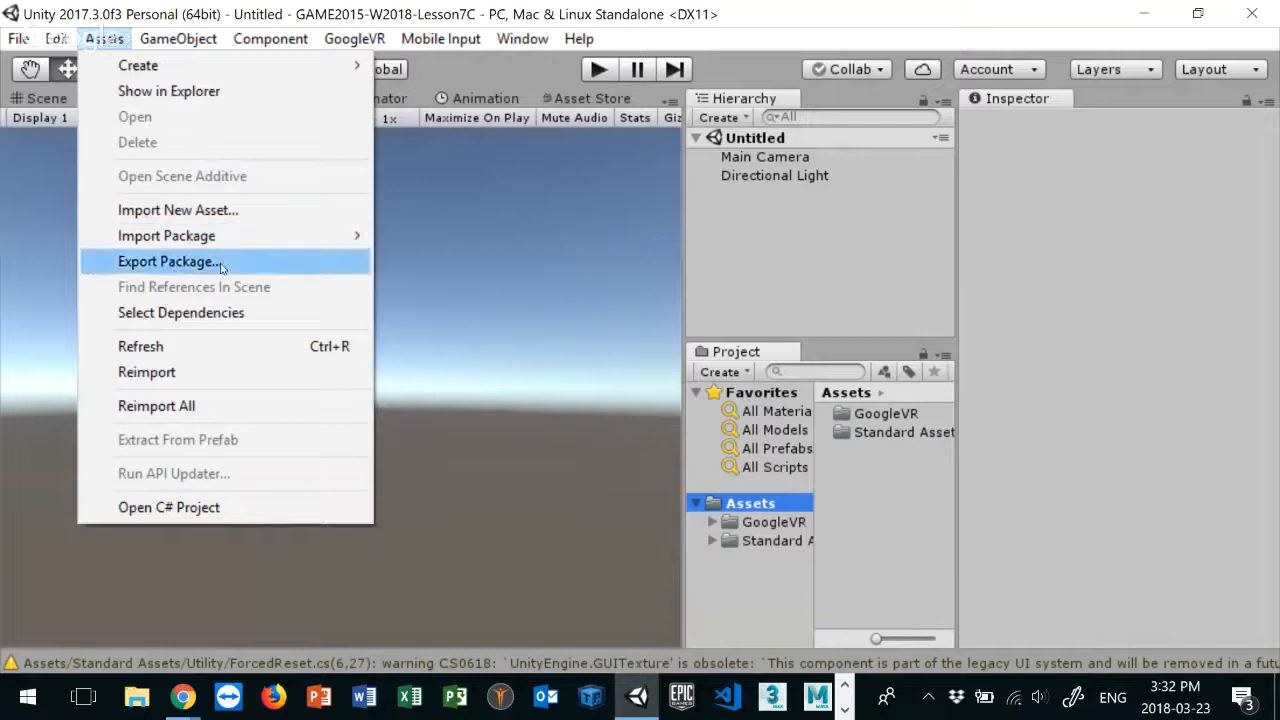
mouse_move(220, 235)
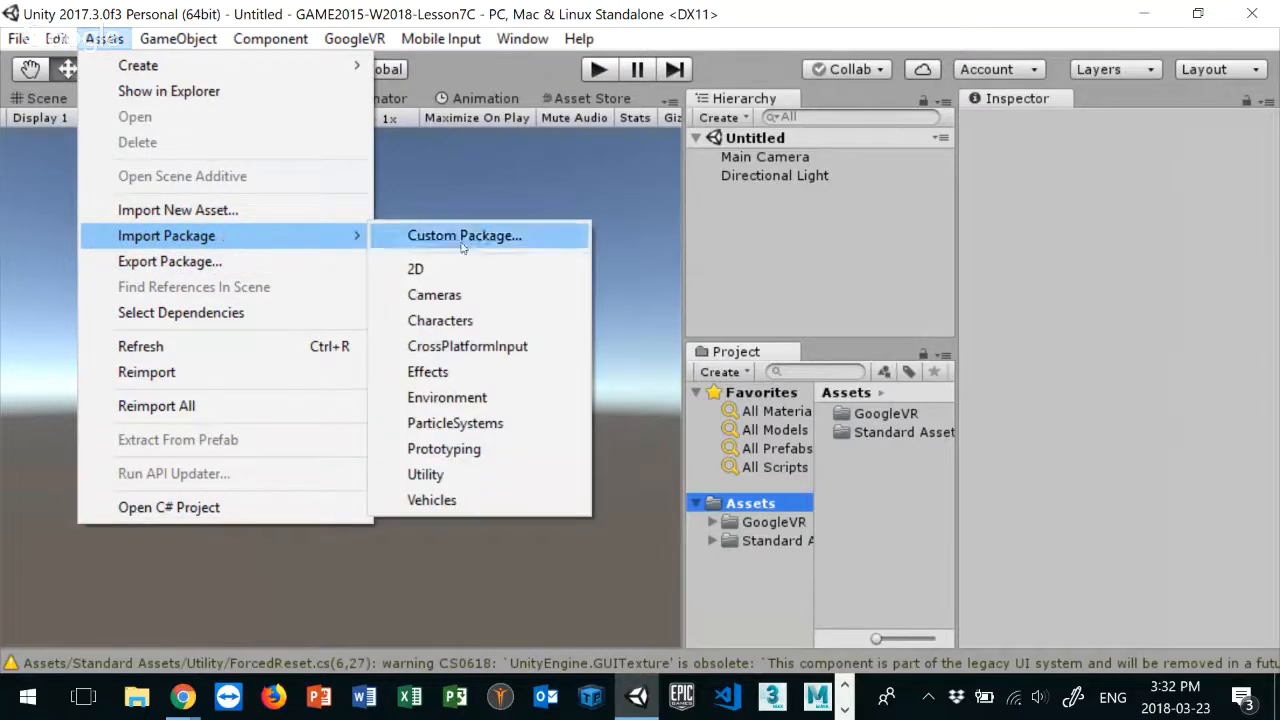
left_click(464, 452)
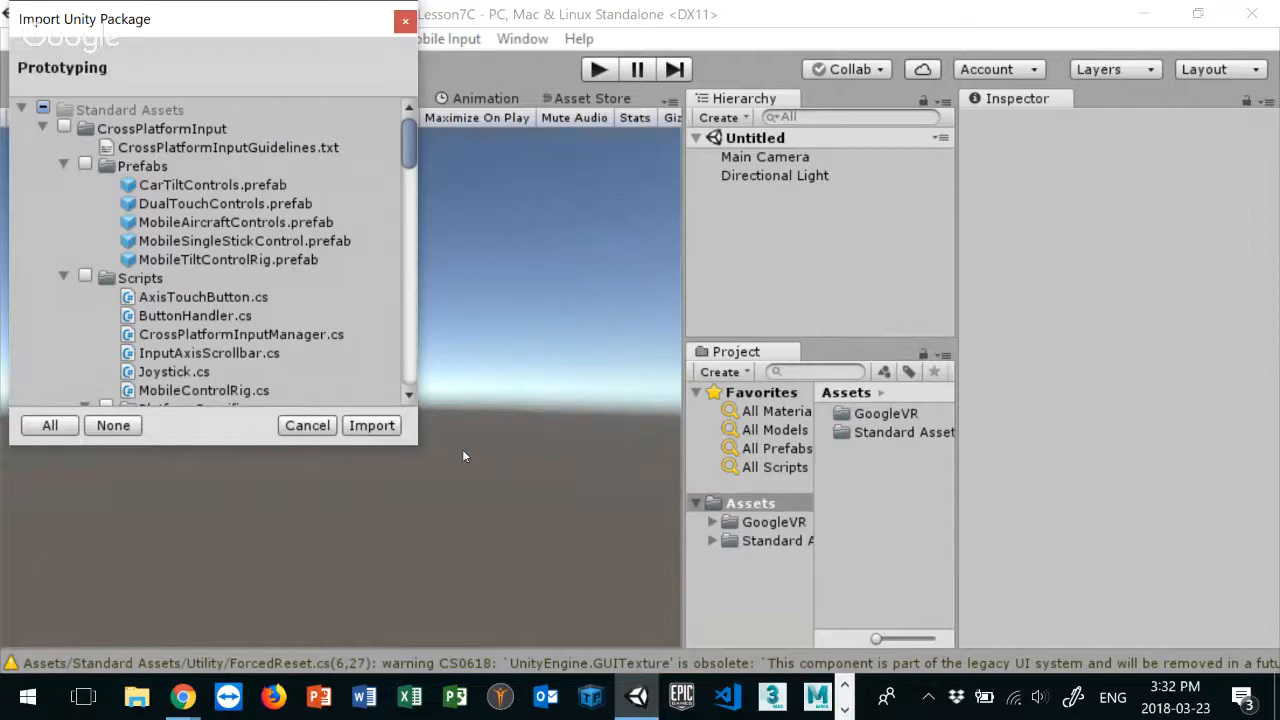
left_click(372, 426)
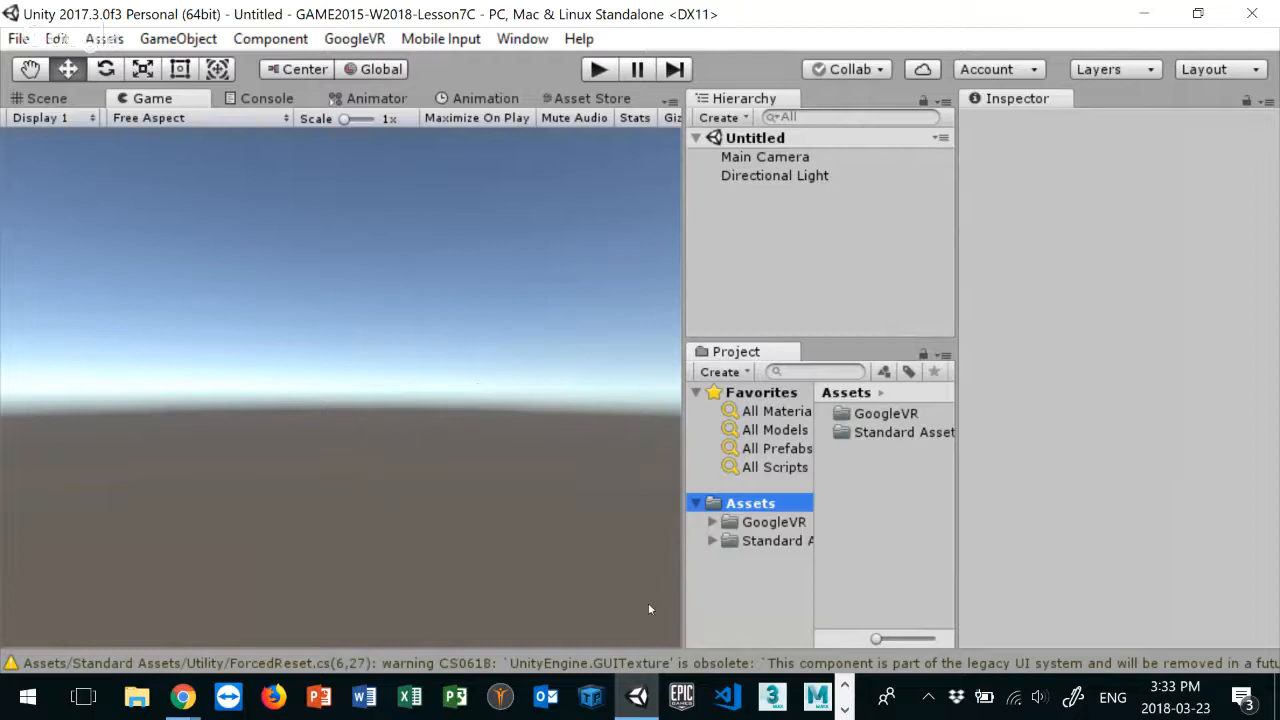
Step: Create a folder named _Scenes in the project's Assets folder
right_click(862, 475)
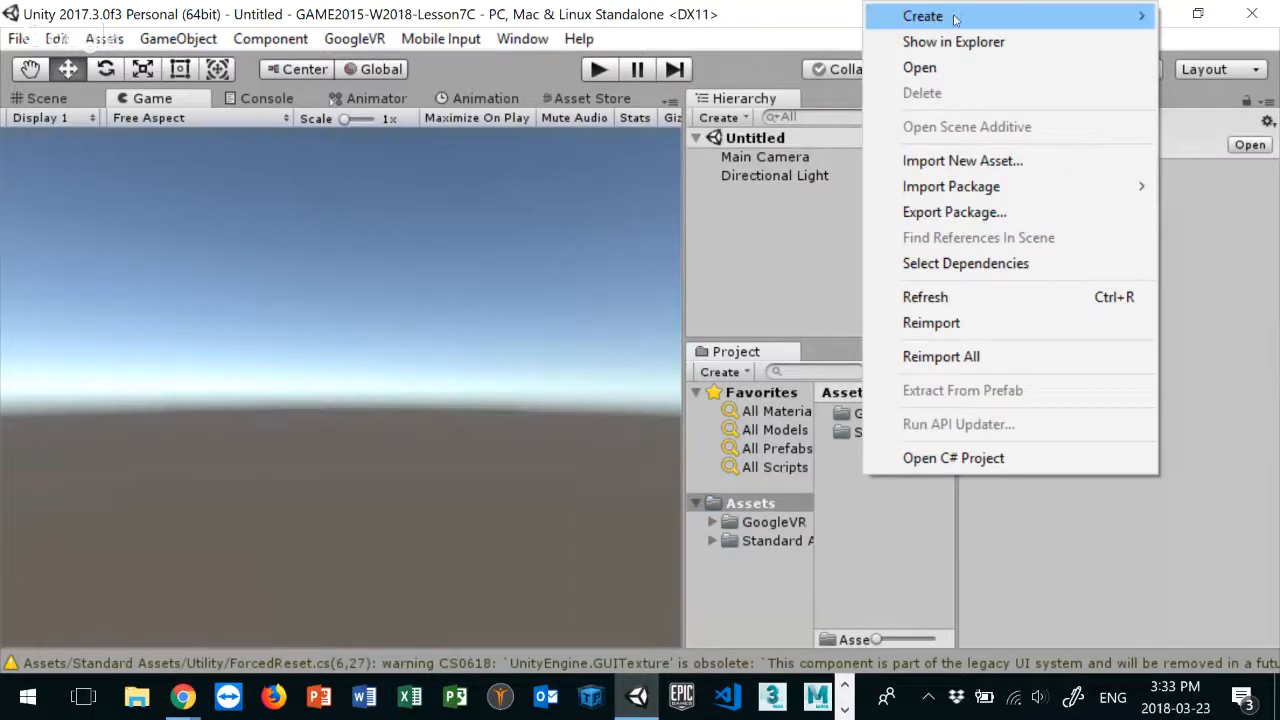
mouse_move(957, 15)
left_click(735, 38)
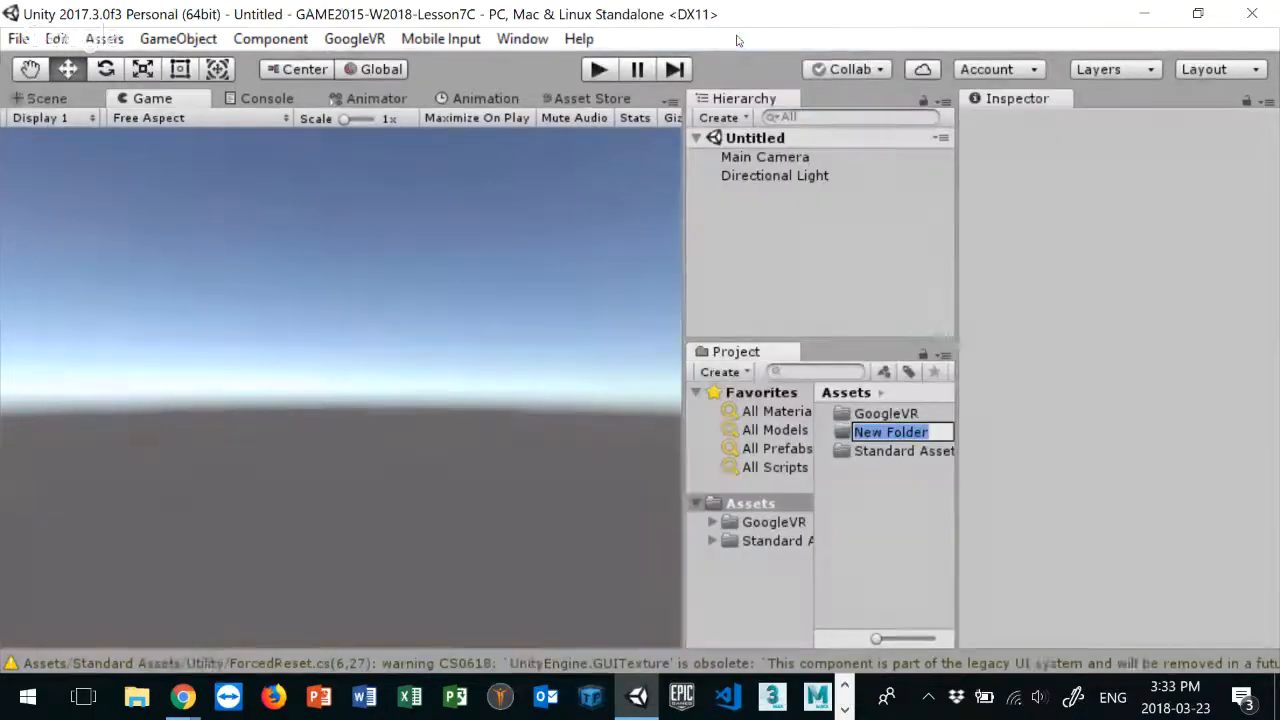
key("BackSpace")
type("_Scenes")
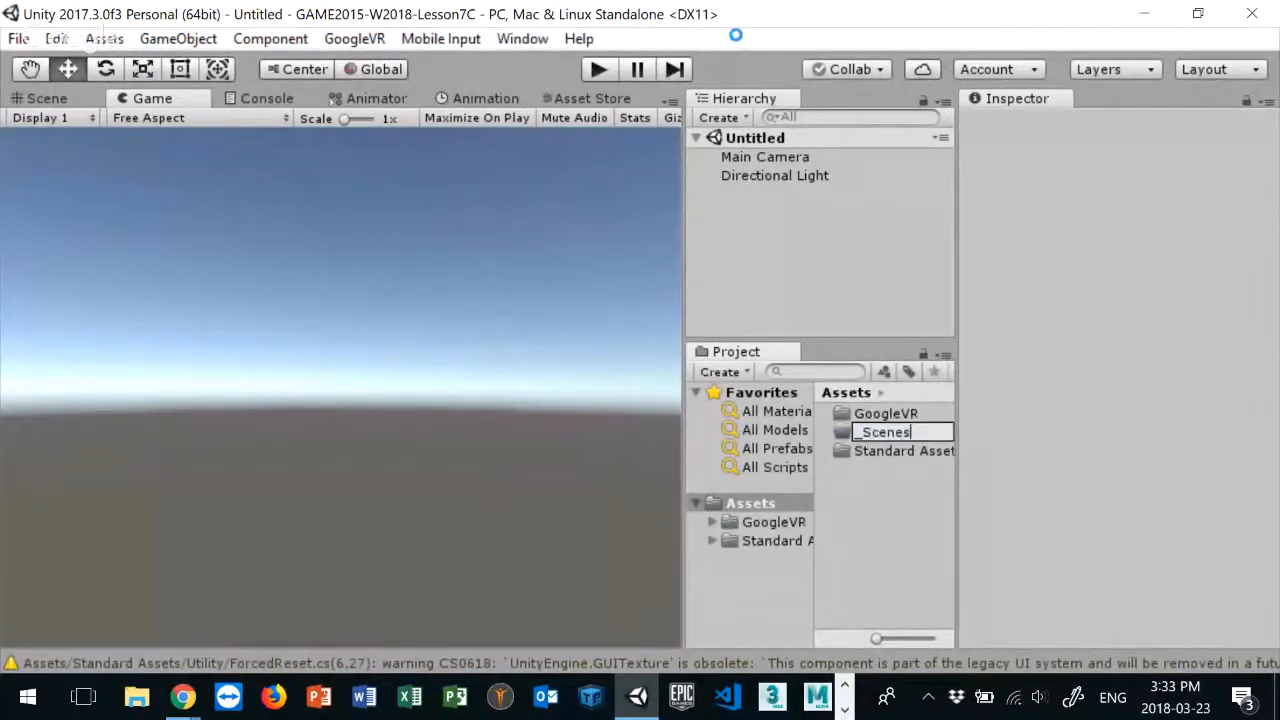
key("Return")
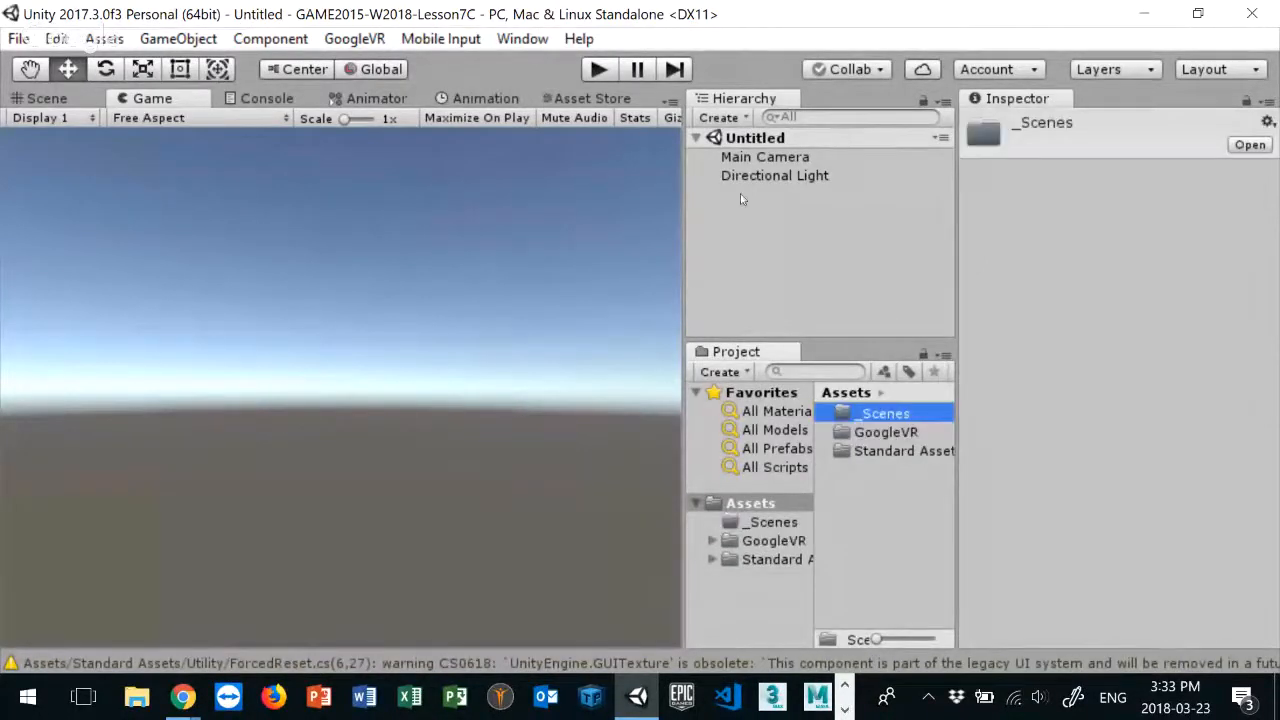
Step: Create a folder named _Scripts in the project's Assets folder
right_click(900, 545)
mouse_move(940, 55)
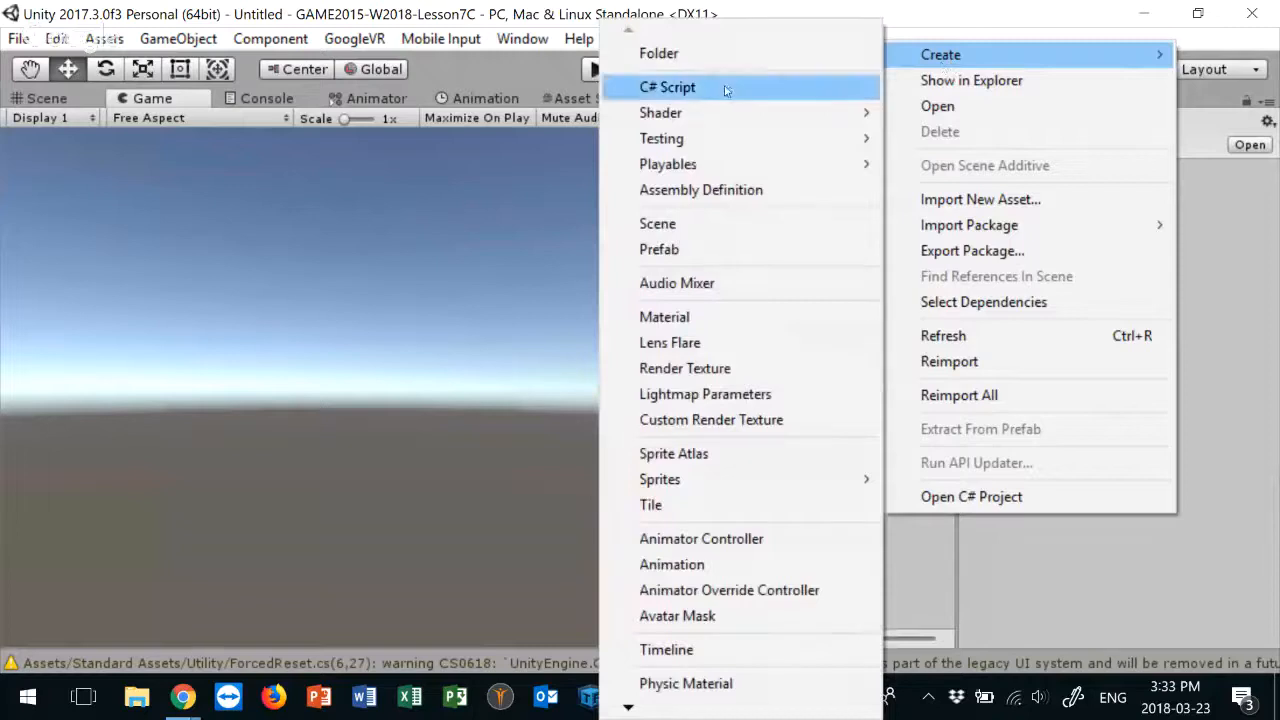
left_click(700, 54)
type("_Scripts")
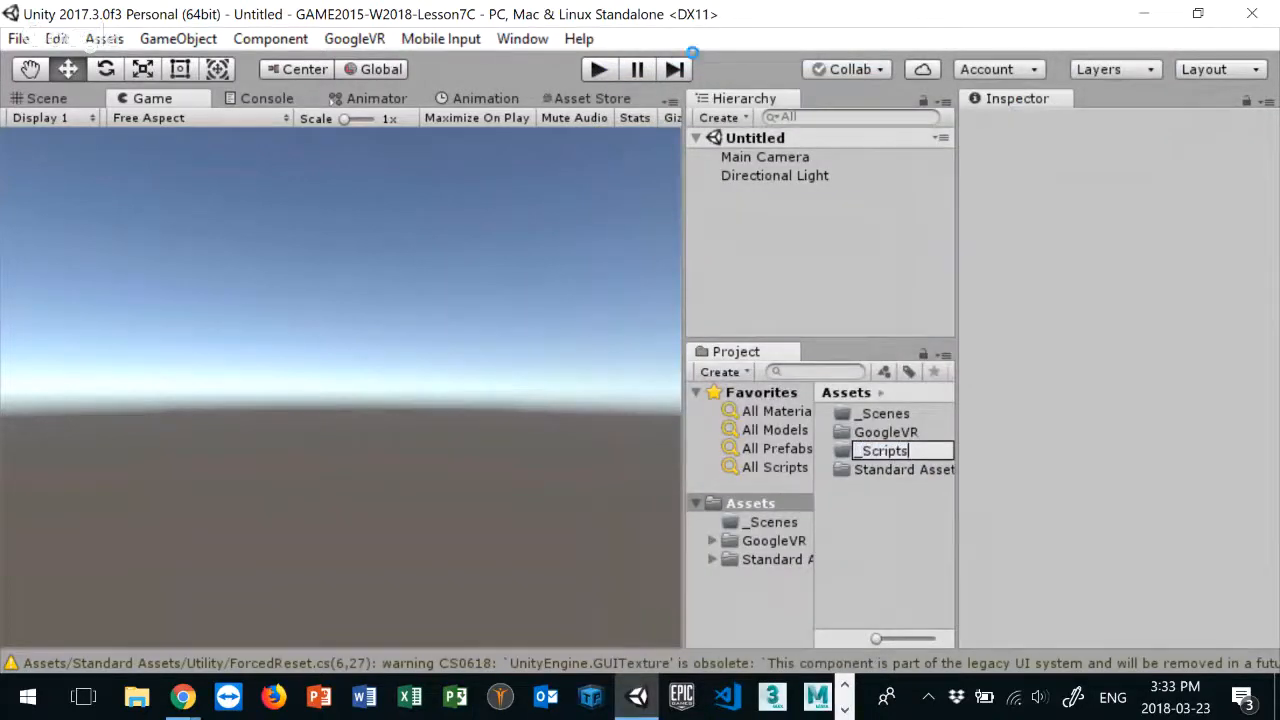
key("Return")
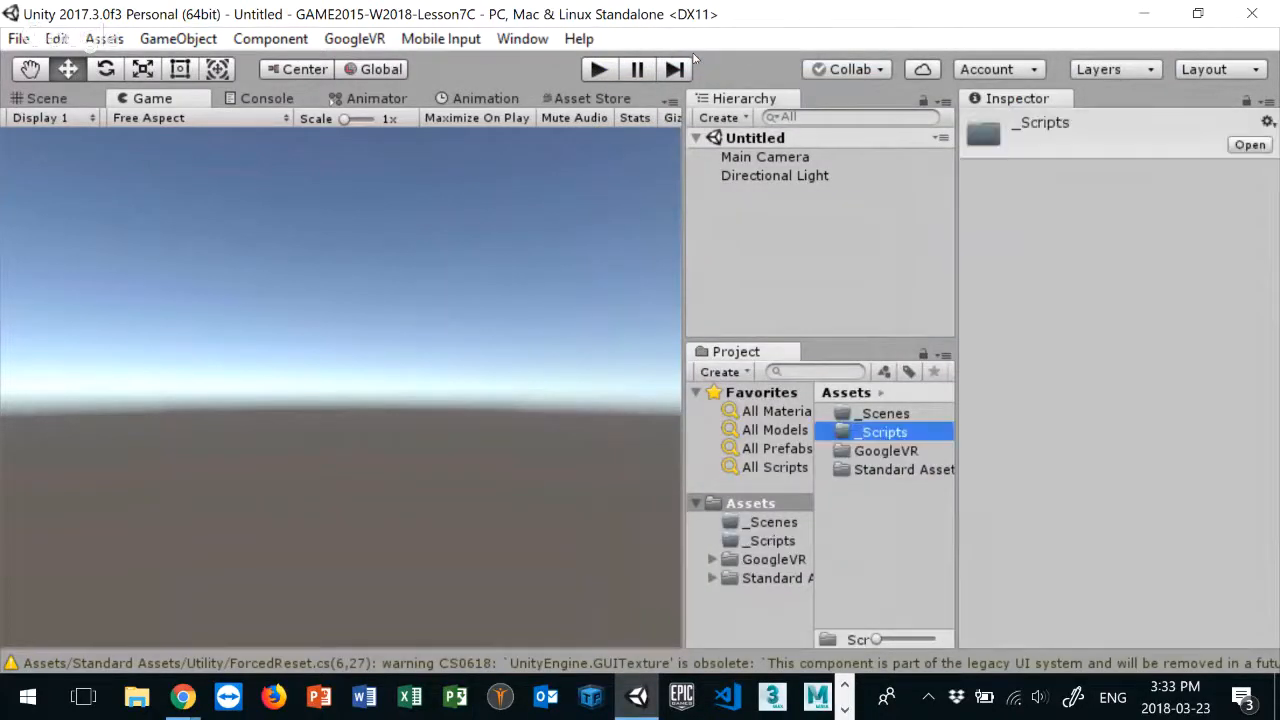
Step: Create a folder named Prefabs in the project's Assets folder
right_click(881, 520)
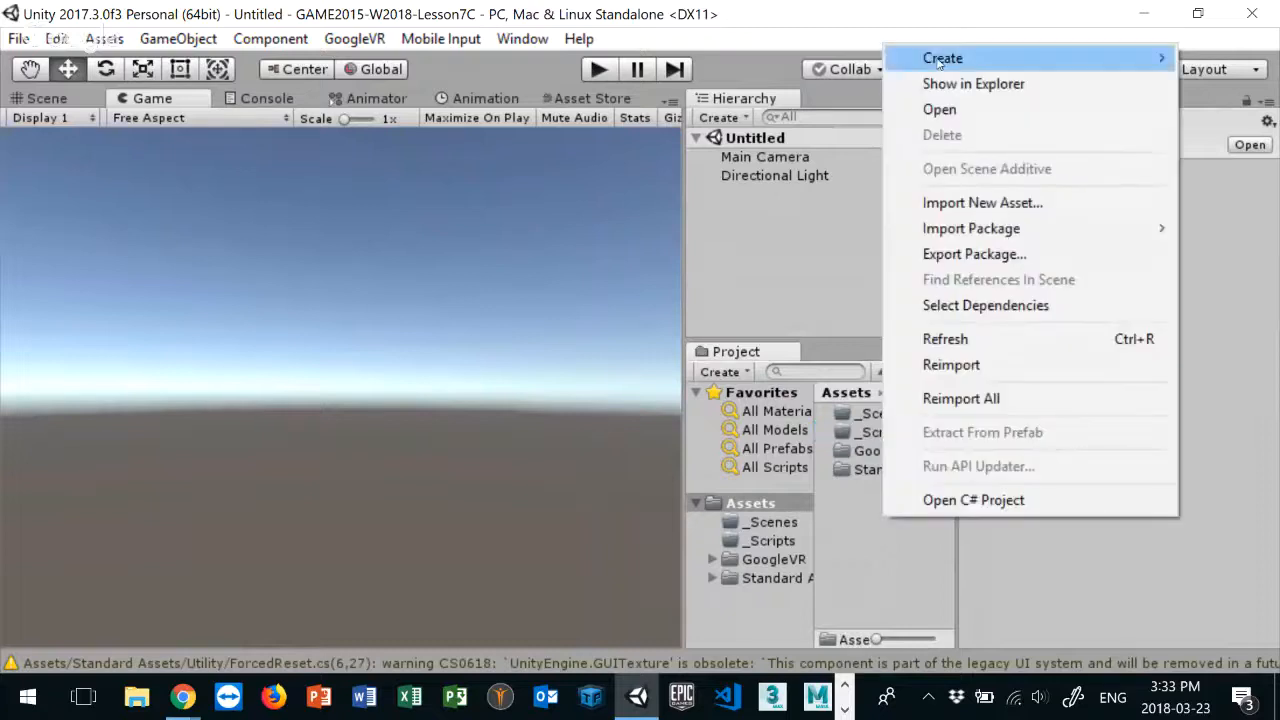
mouse_move(943, 58)
left_click(700, 52)
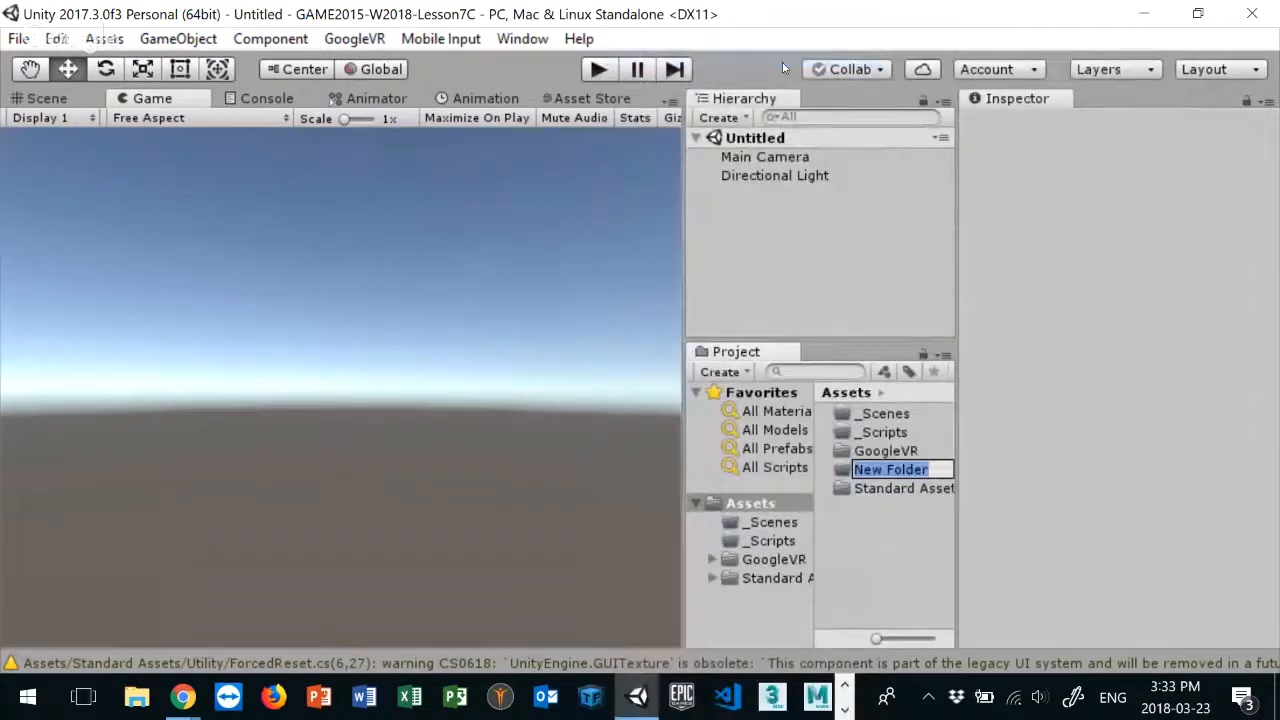
type("Prefabs")
key("Return")
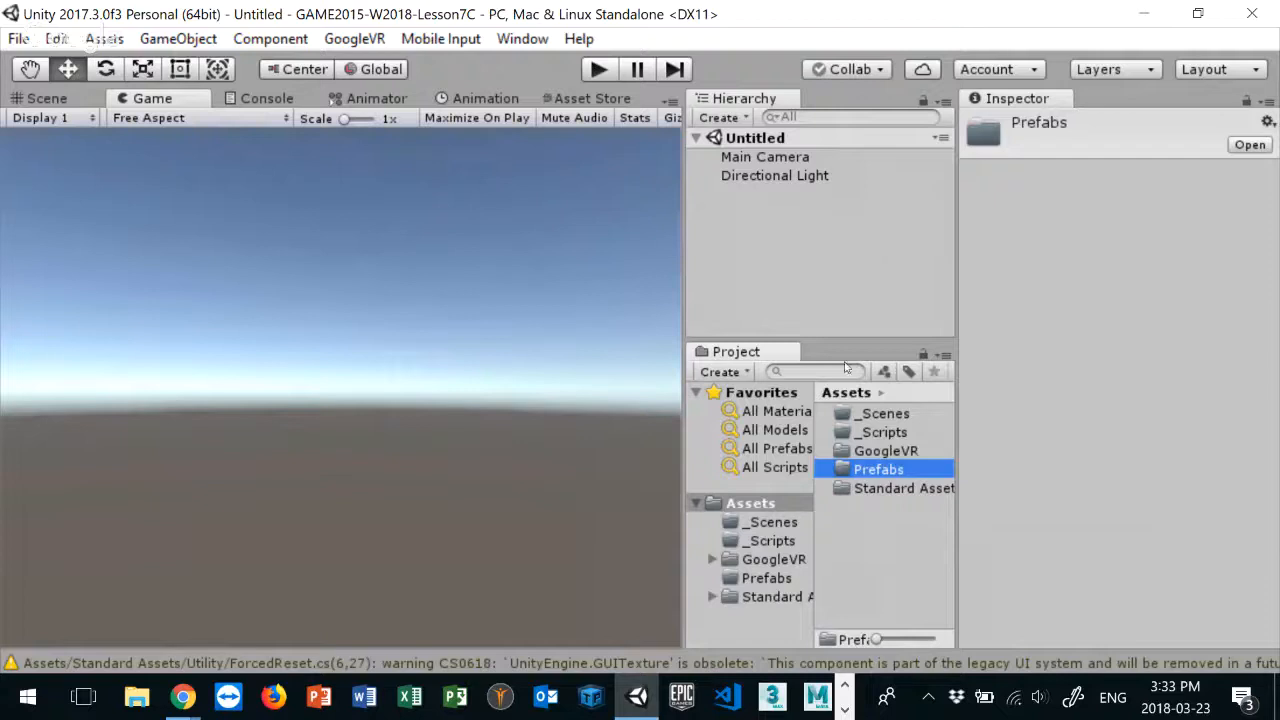
Step: Open the HelloVR demo scene from the GoogleVR/Demos/Scenes folder
left_click(774, 557)
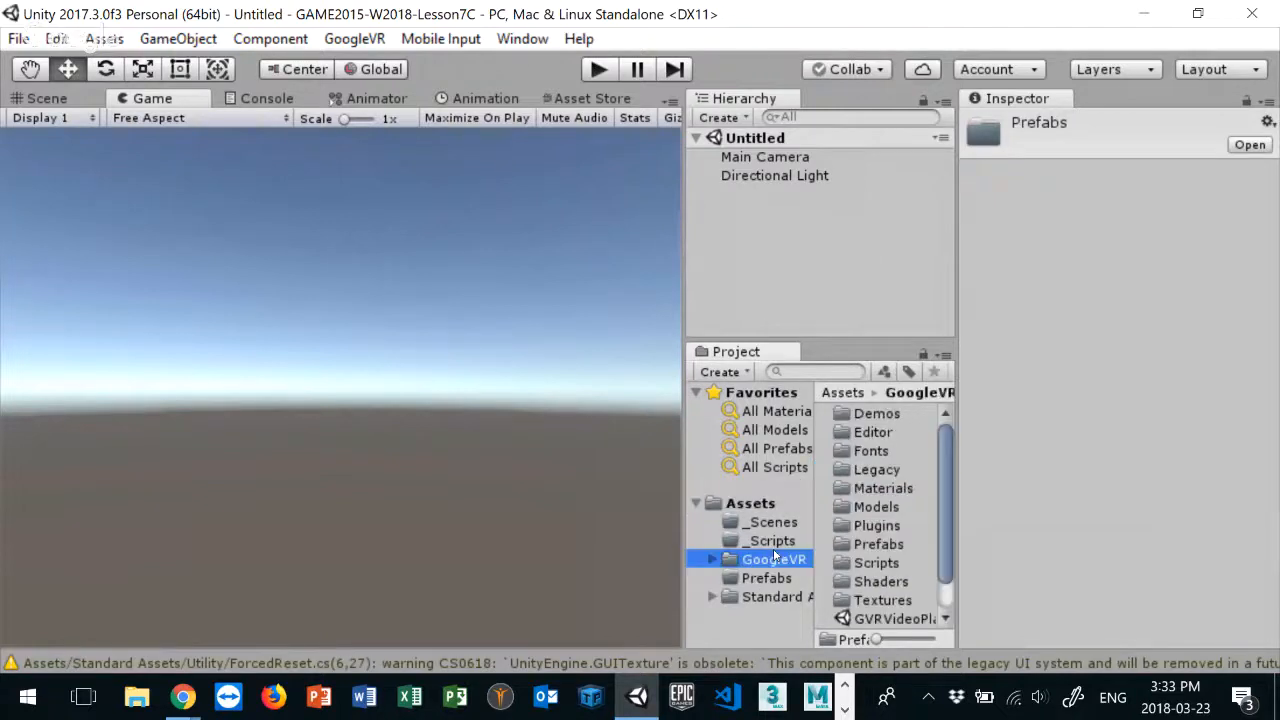
double_click(876, 414)
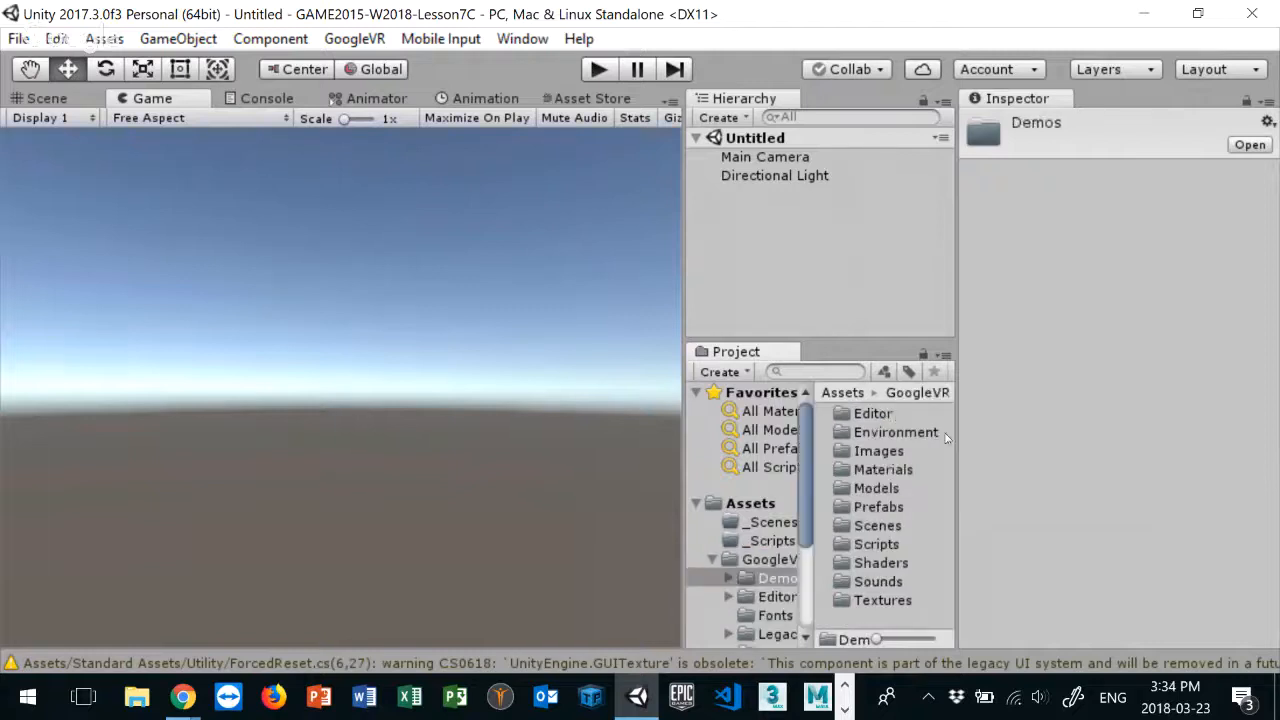
double_click(881, 526)
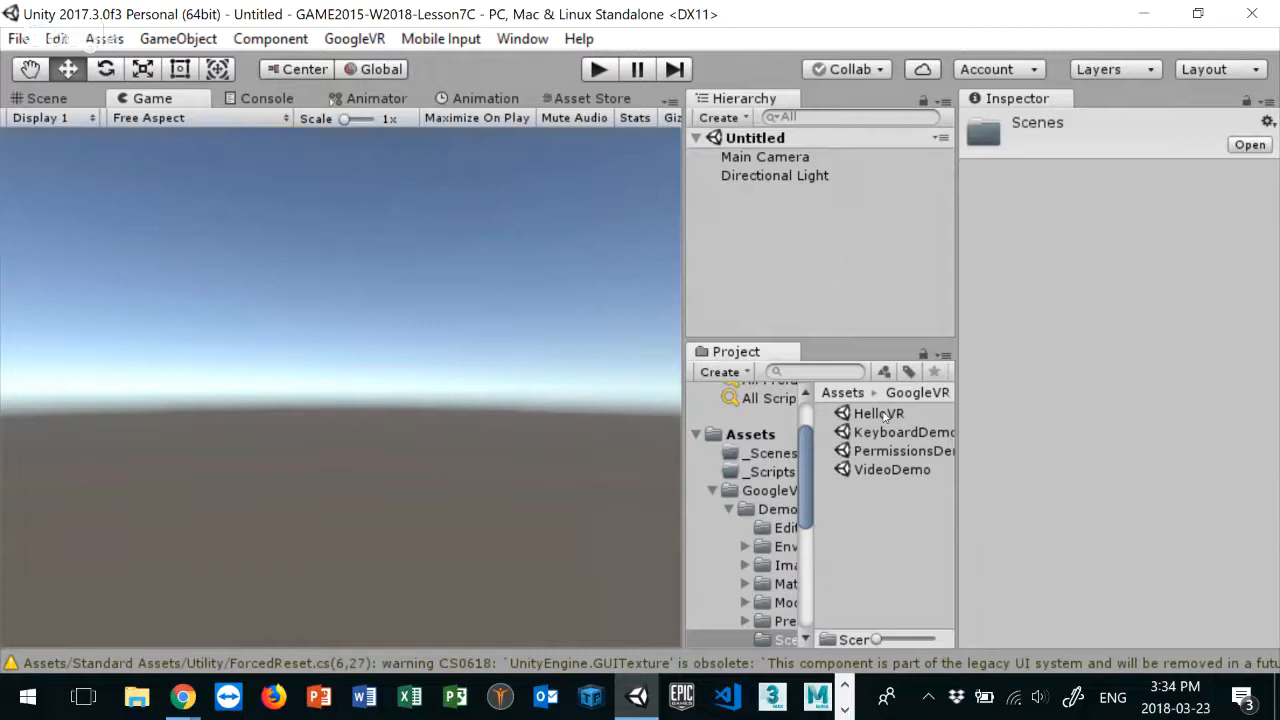
double_click(880, 414)
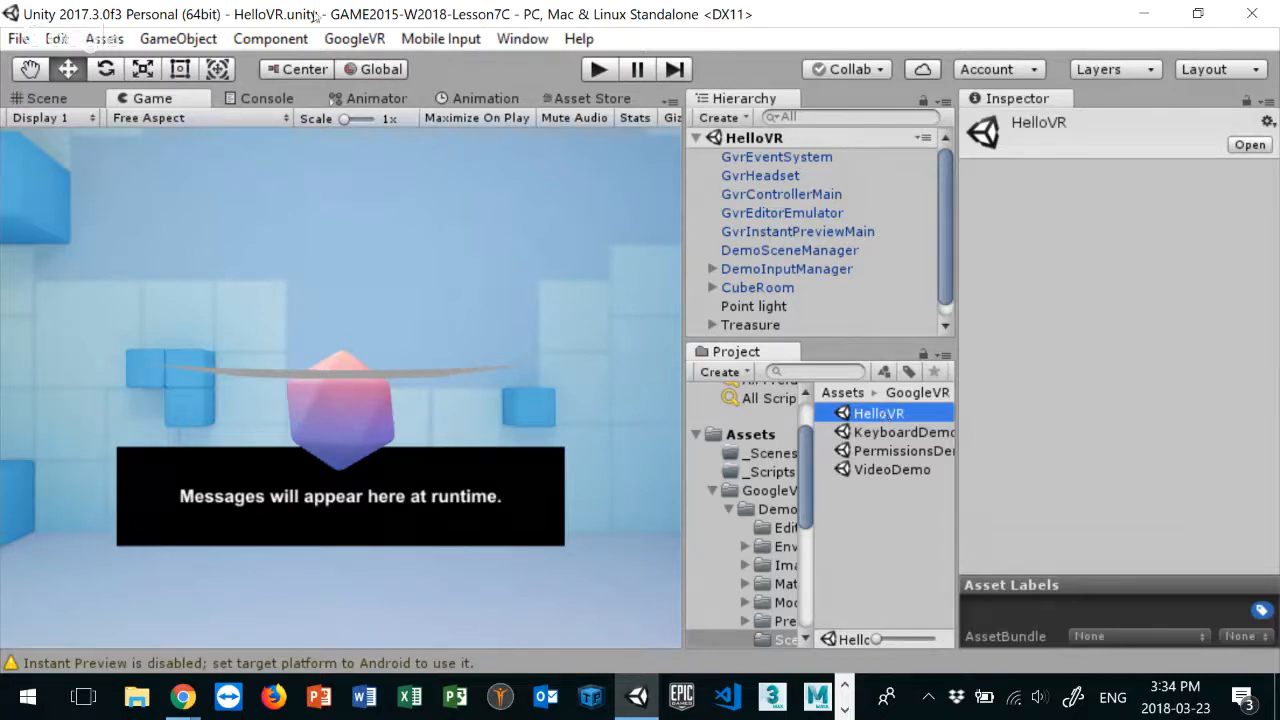
Step: Save a copy of the open HelloVR scene as GVRDemo in the _Scenes folder
left_click(18, 40)
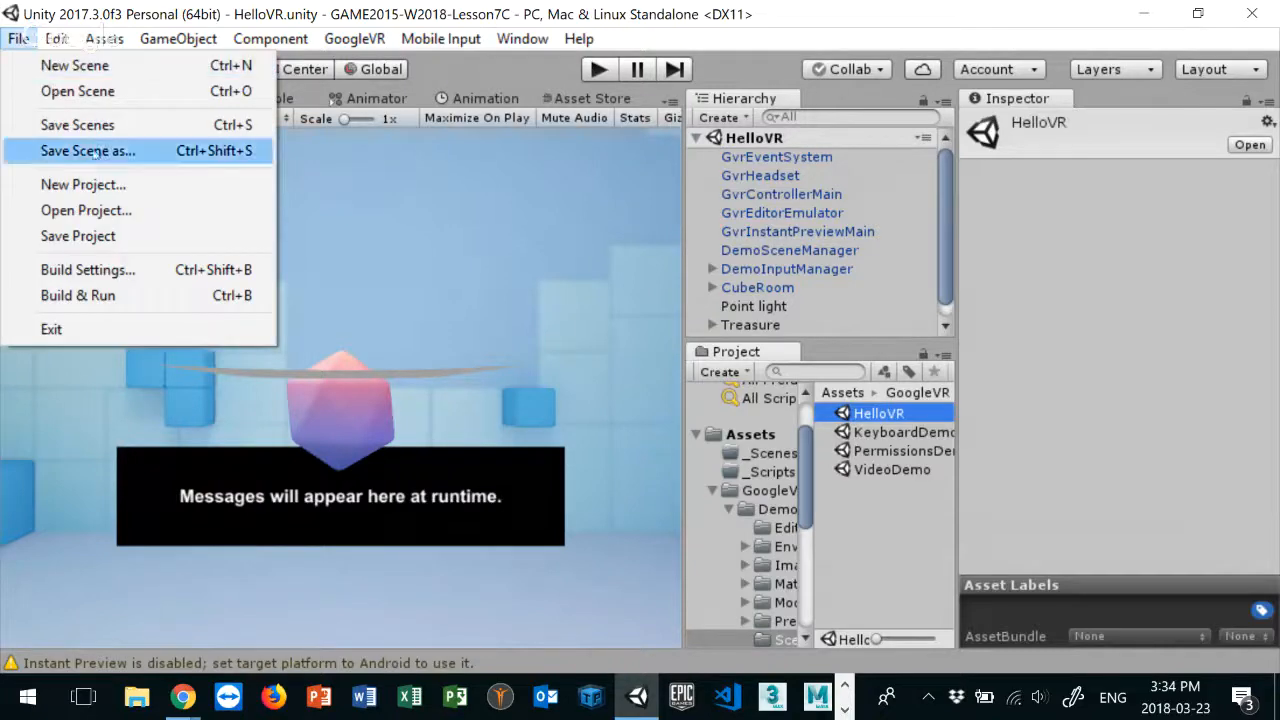
left_click(112, 155)
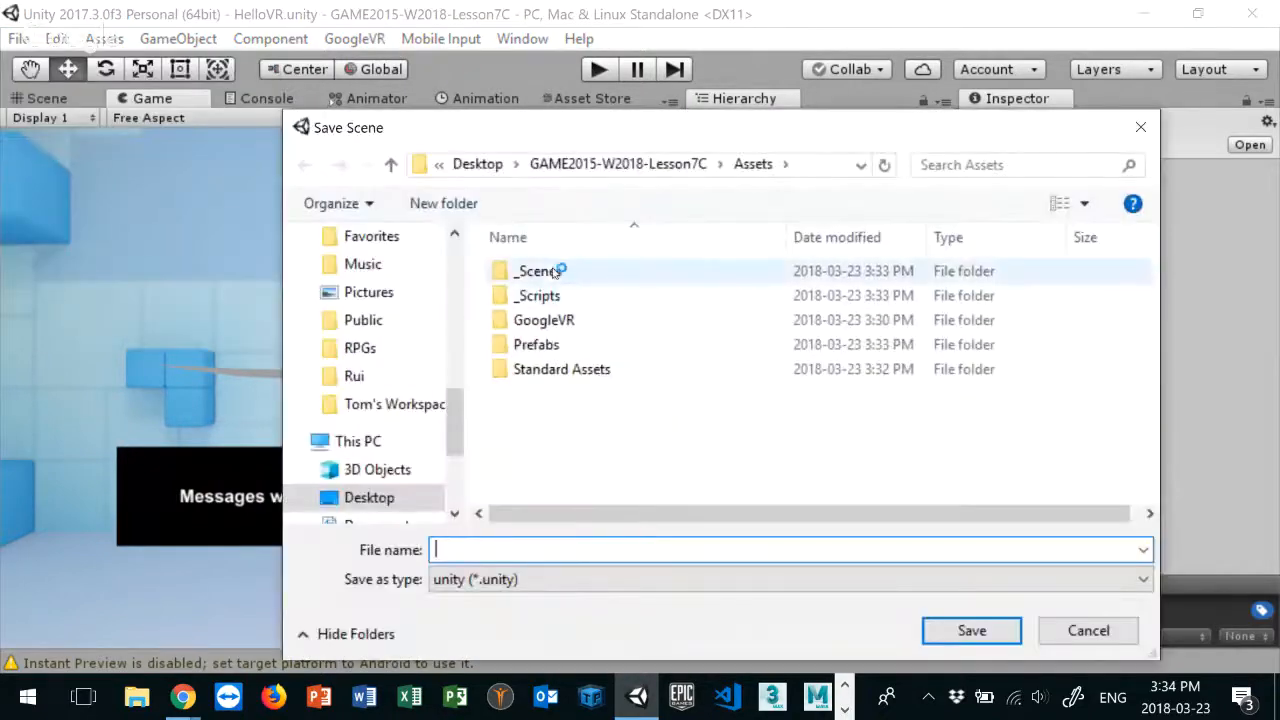
double_click(540, 269)
left_click(522, 544)
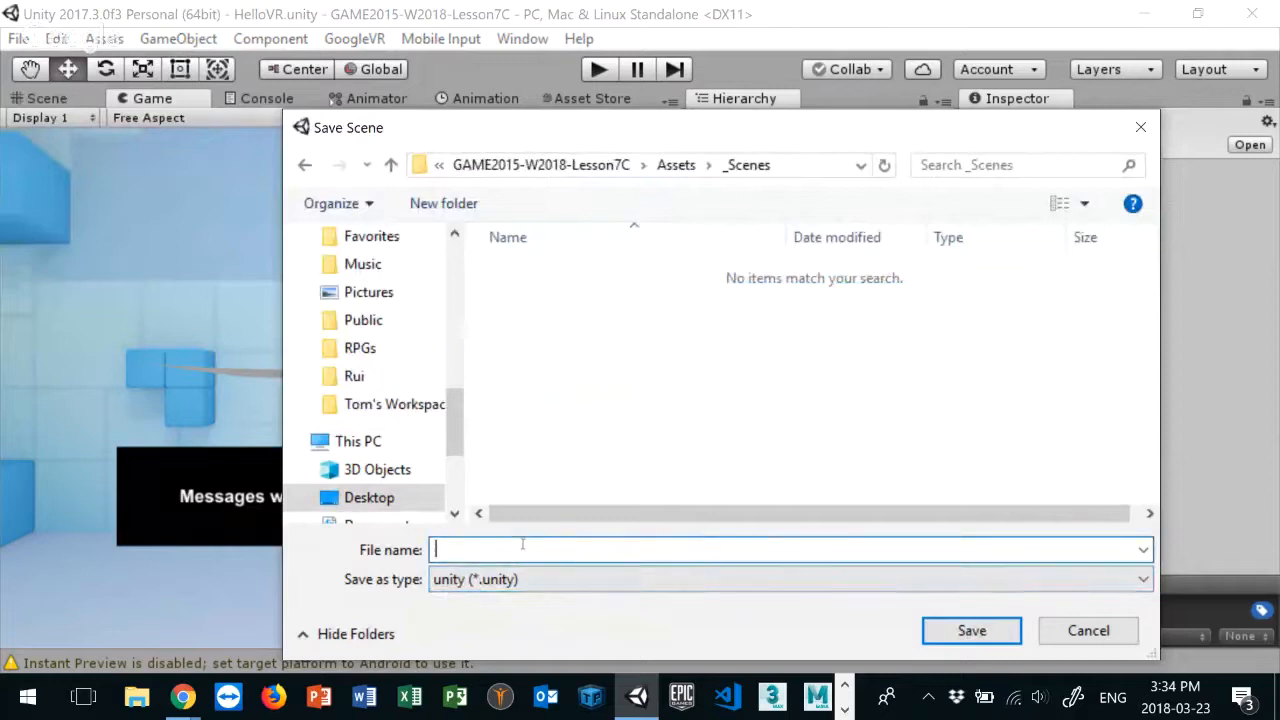
type("GVRDemo")
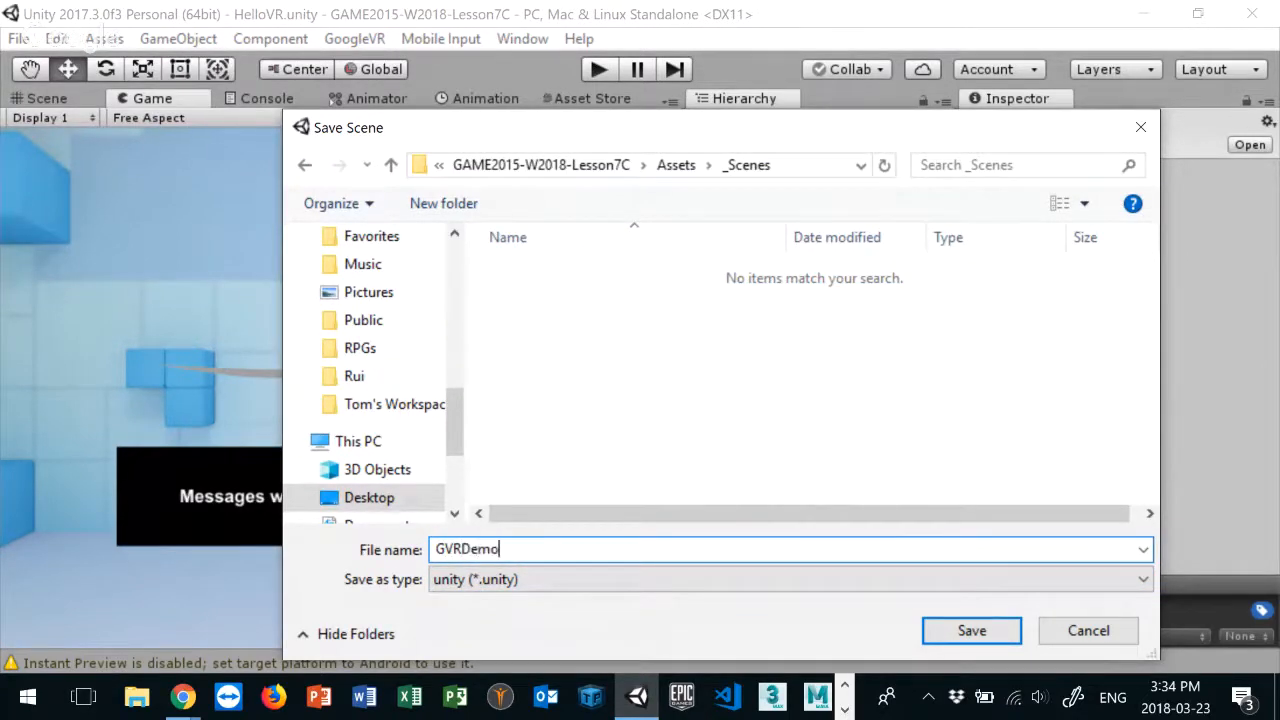
key("Return")
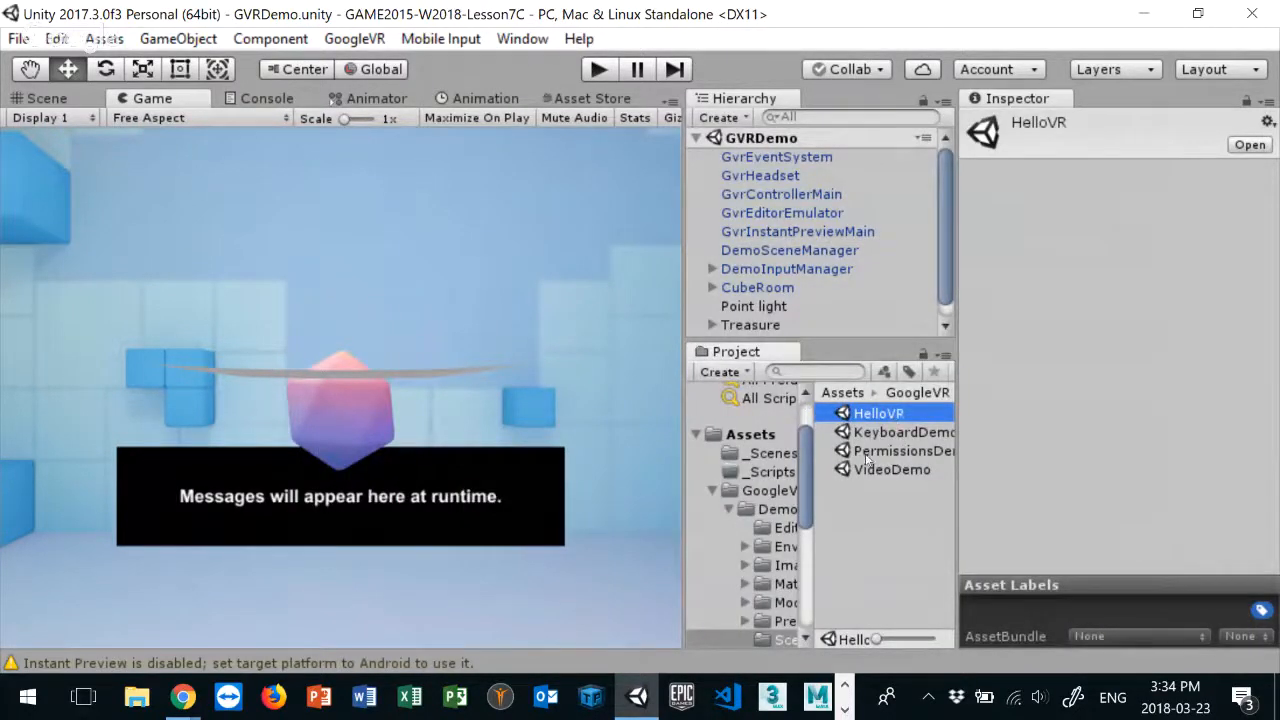
Step: Select the GVRDemo scene in the _Scenes folder and collapse the GoogleVR folder tree
scroll(770, 500, "up", 3)
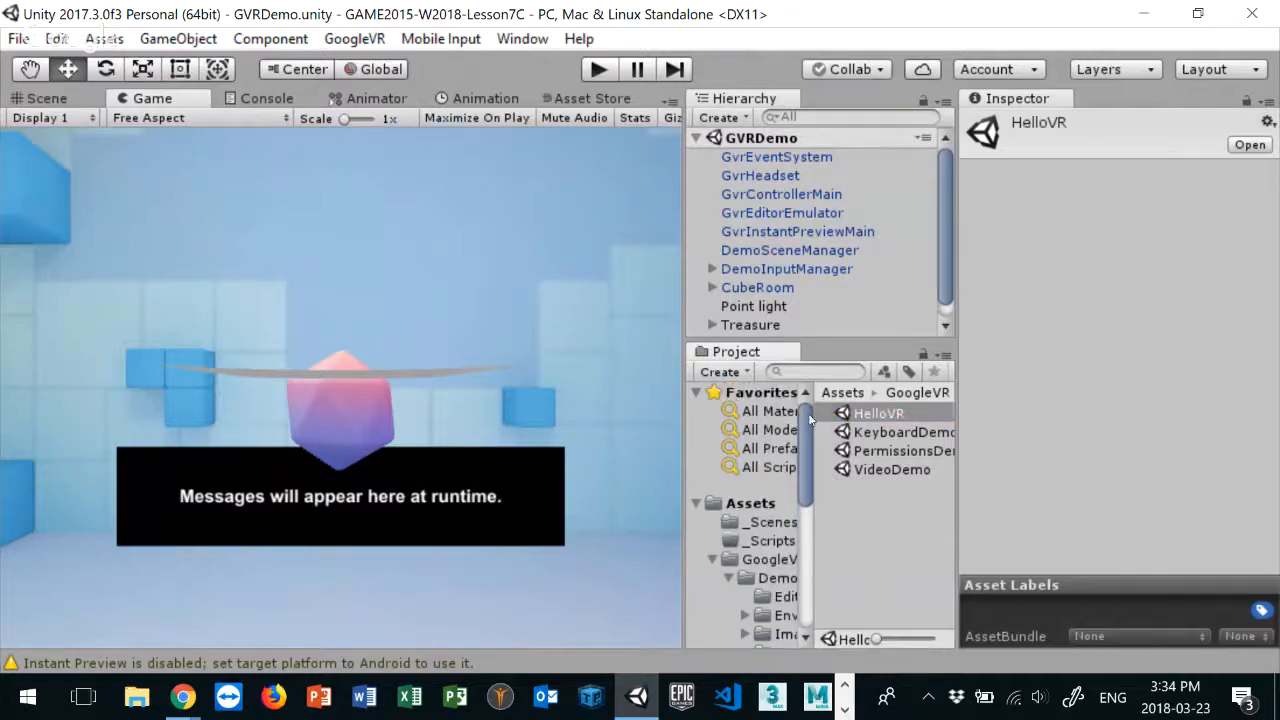
left_click(762, 523)
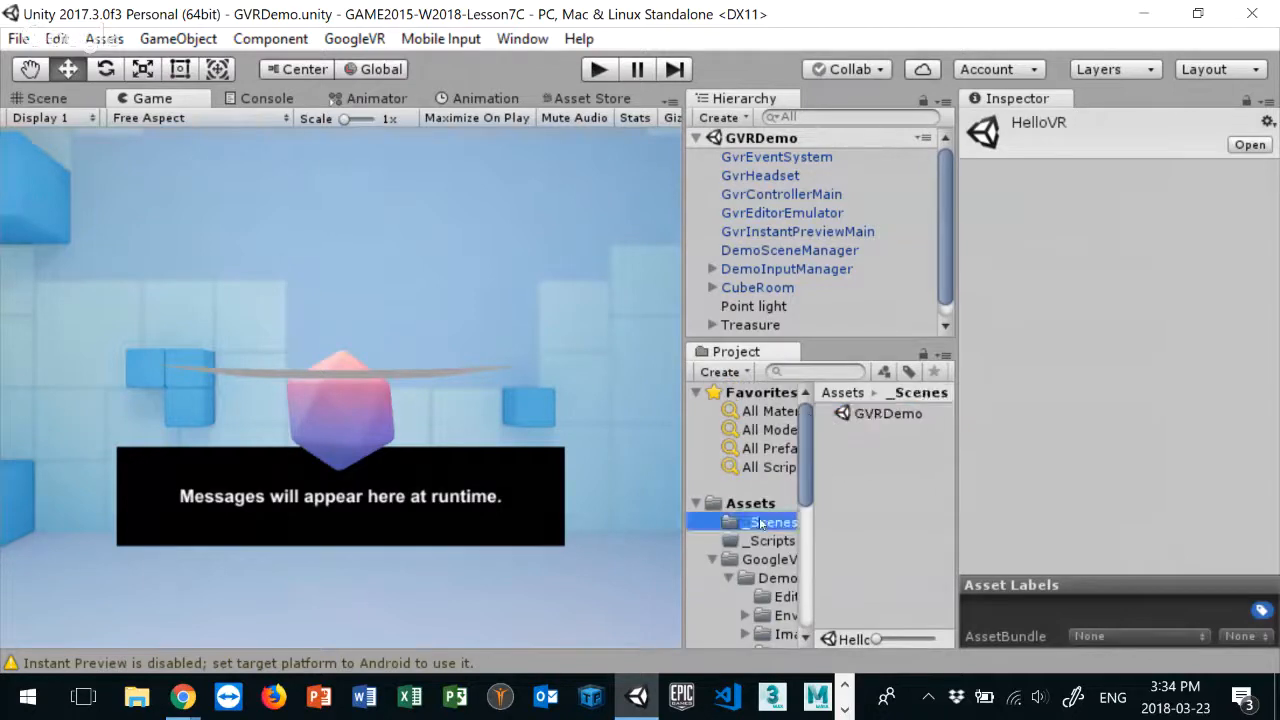
left_click(886, 414)
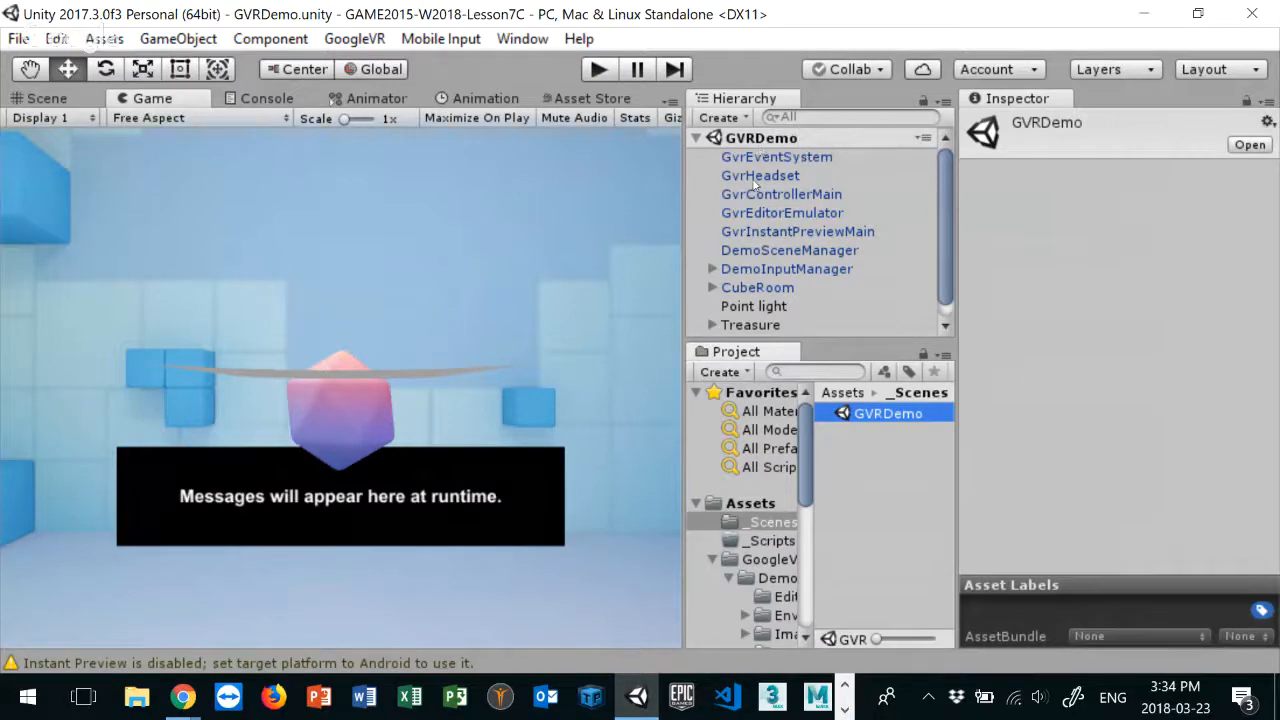
left_click(714, 560)
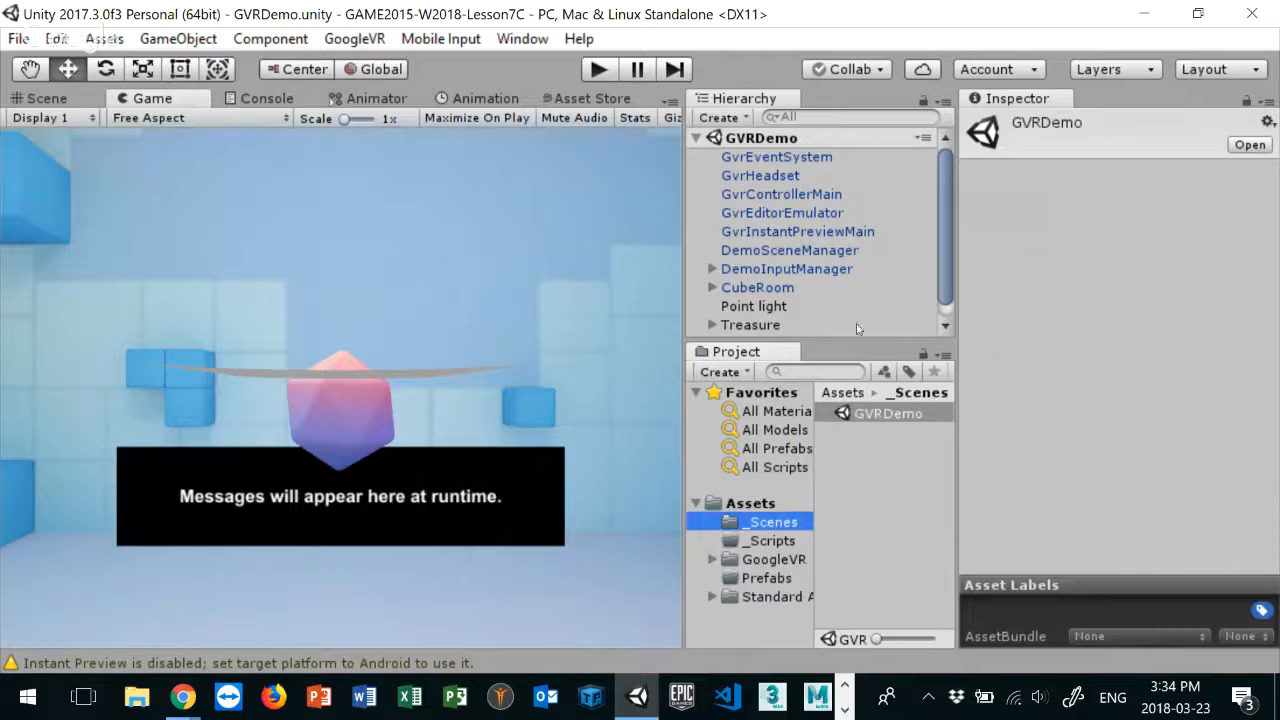
Step: Select the Player object in the GVRDemo scene hierarchy and expand it to examine its children
left_click_drag(946, 169, 952, 276)
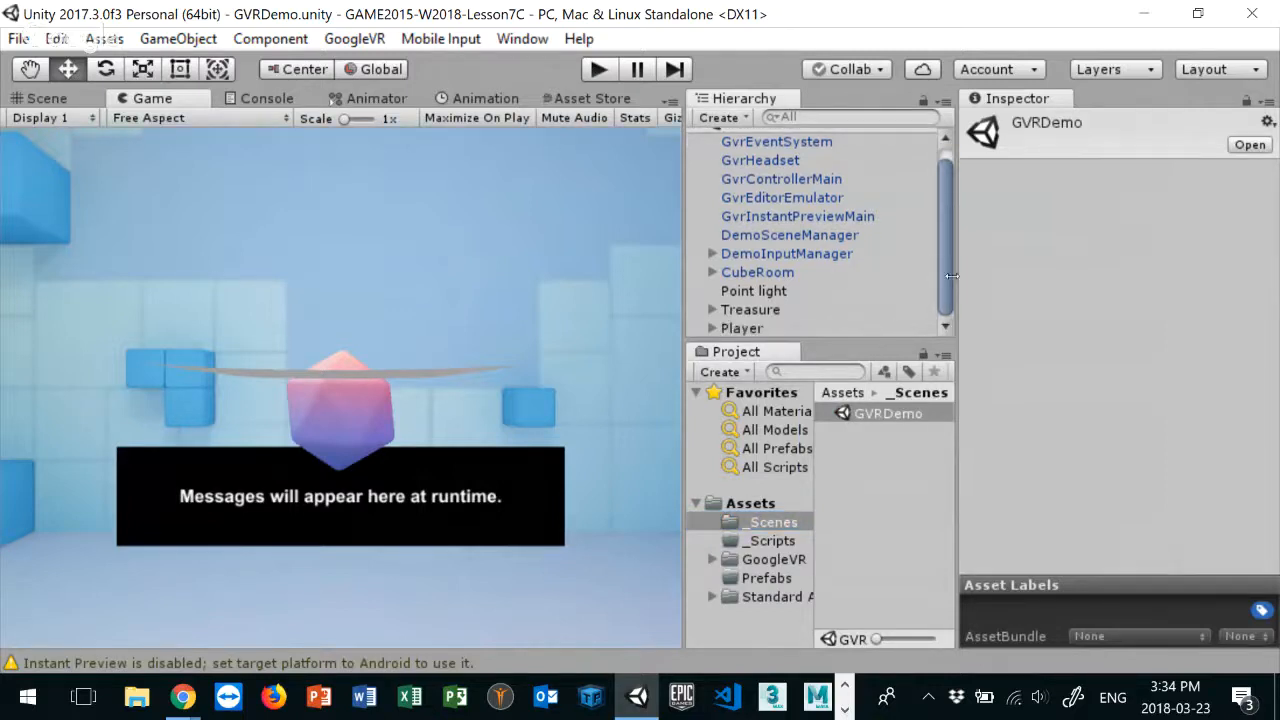
left_click(741, 329)
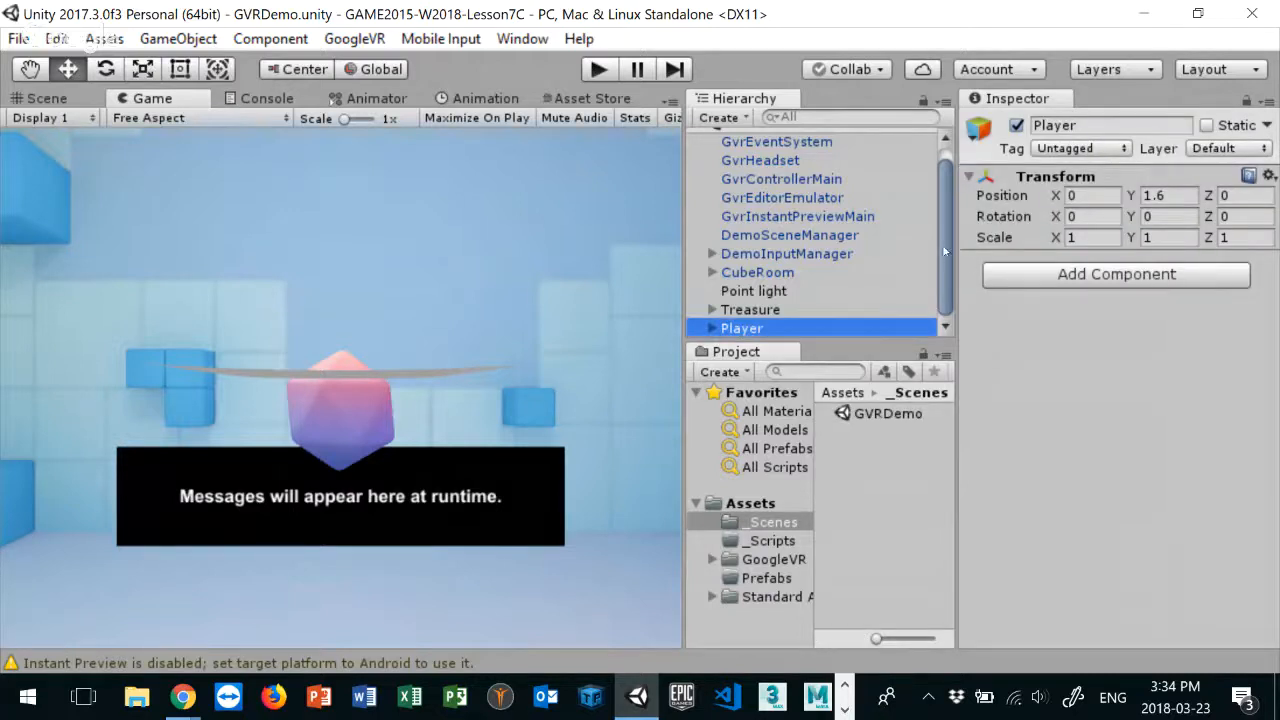
left_click(711, 329)
scroll(943, 190, "down", 2)
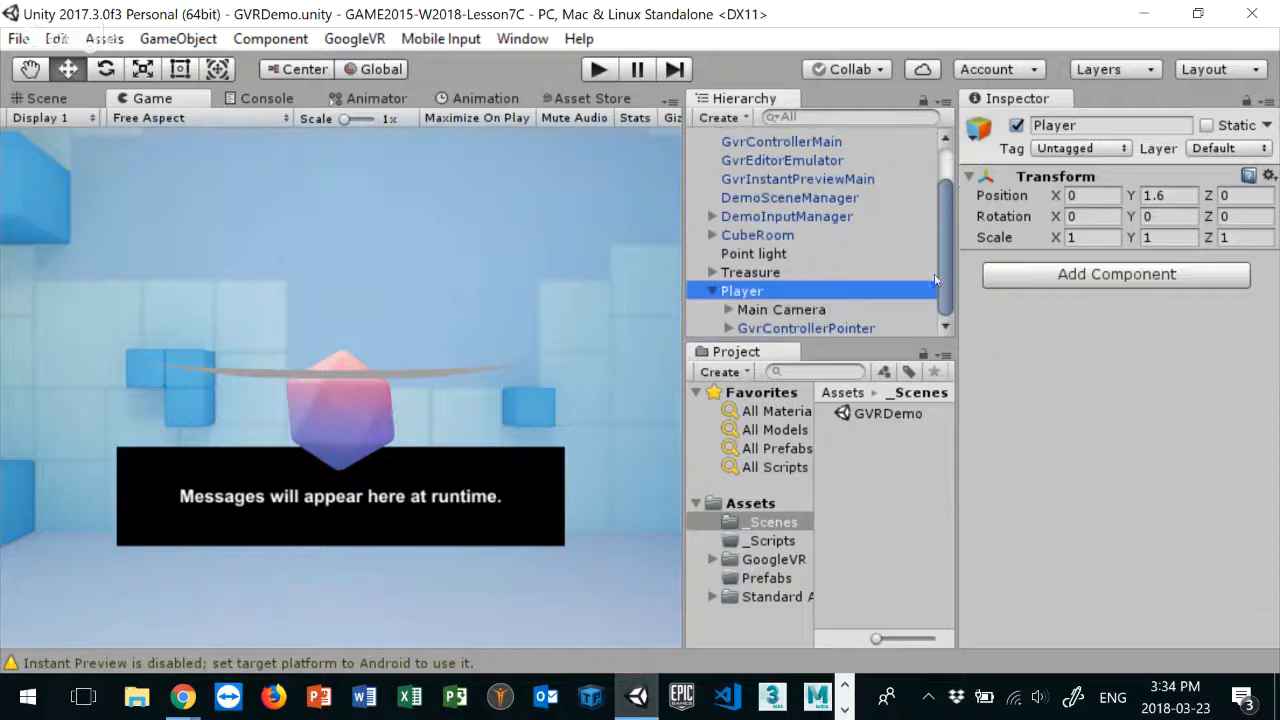
Step: Examine the Main Camera under the Player object and collapse Player in the hierarchy
left_click(780, 310)
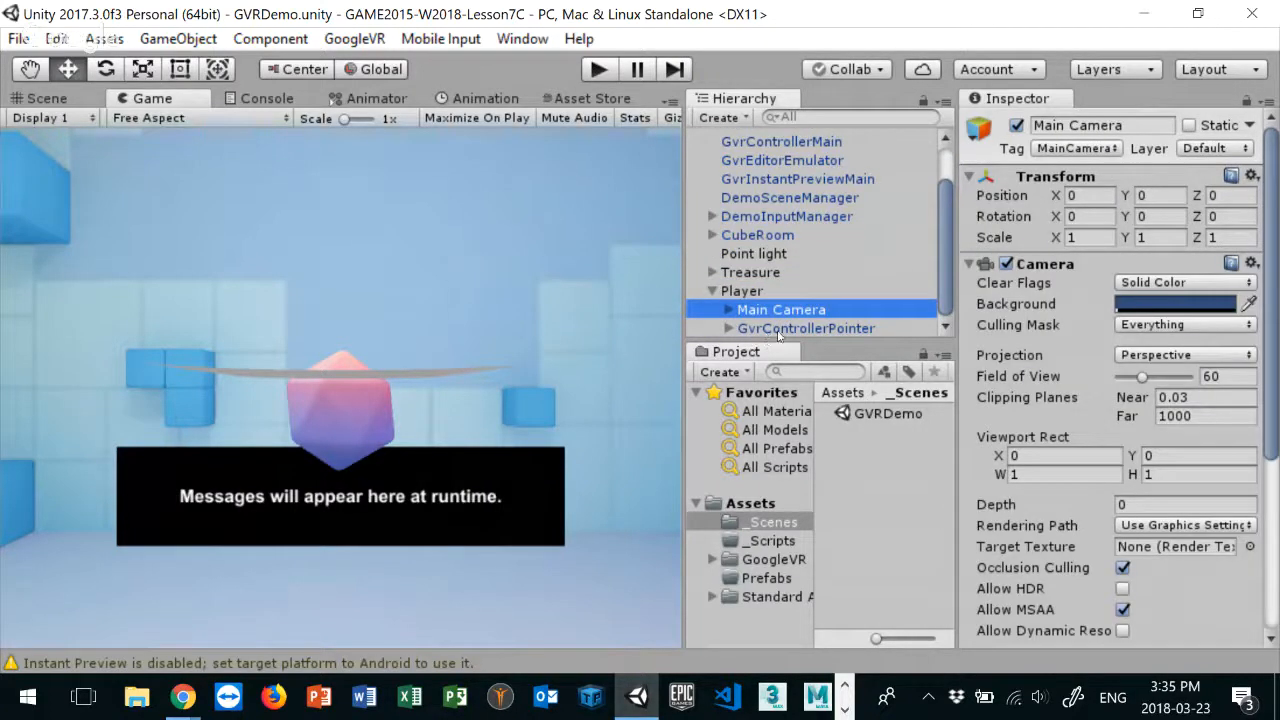
left_click(712, 291)
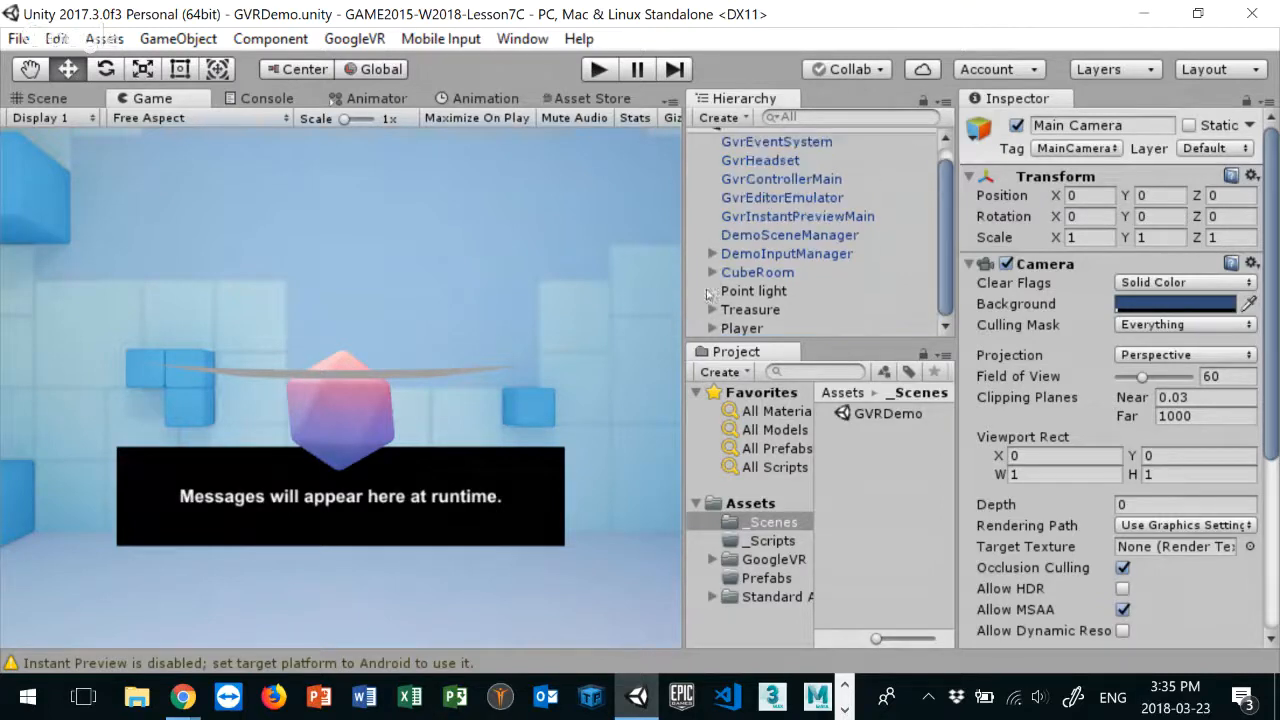
scroll(947, 228, "up", 1)
scroll(938, 240, "down", 1)
Step: Open the Prefabs folder of Standard Assets/Characters/FirstPersonCharacter and widen the Hierarchy and Project area
left_click(757, 597)
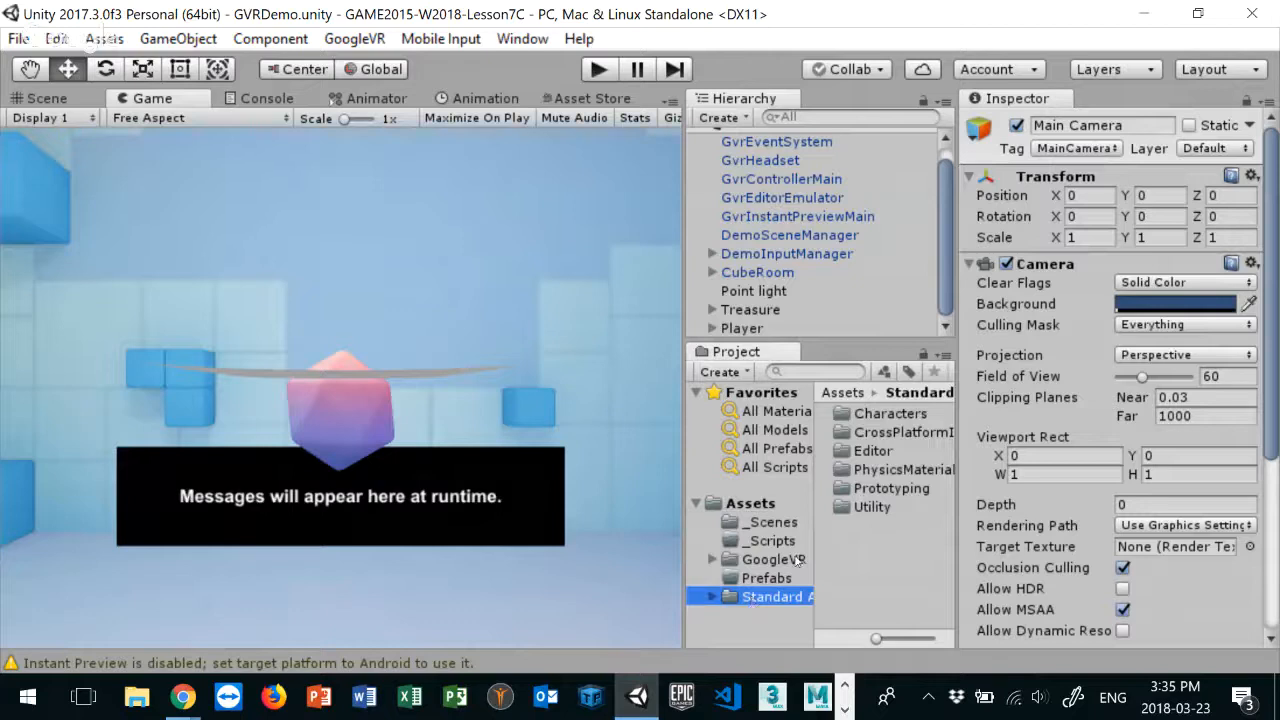
double_click(898, 415)
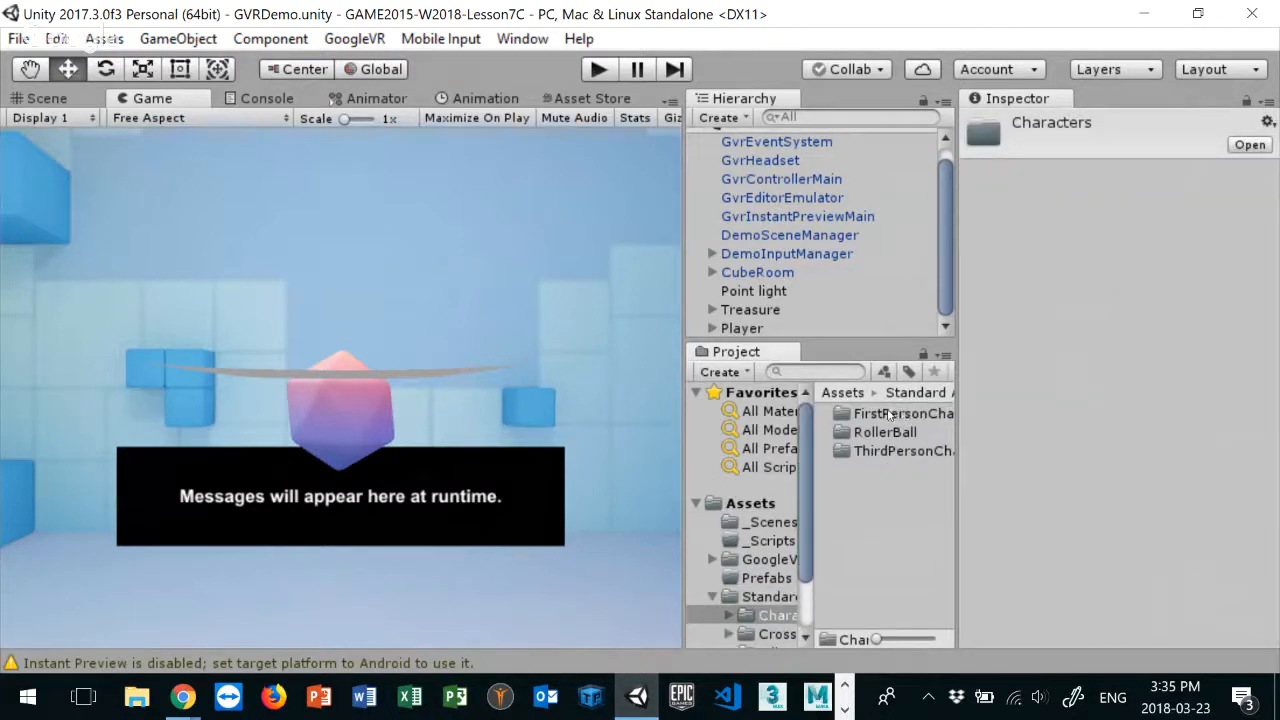
double_click(887, 415)
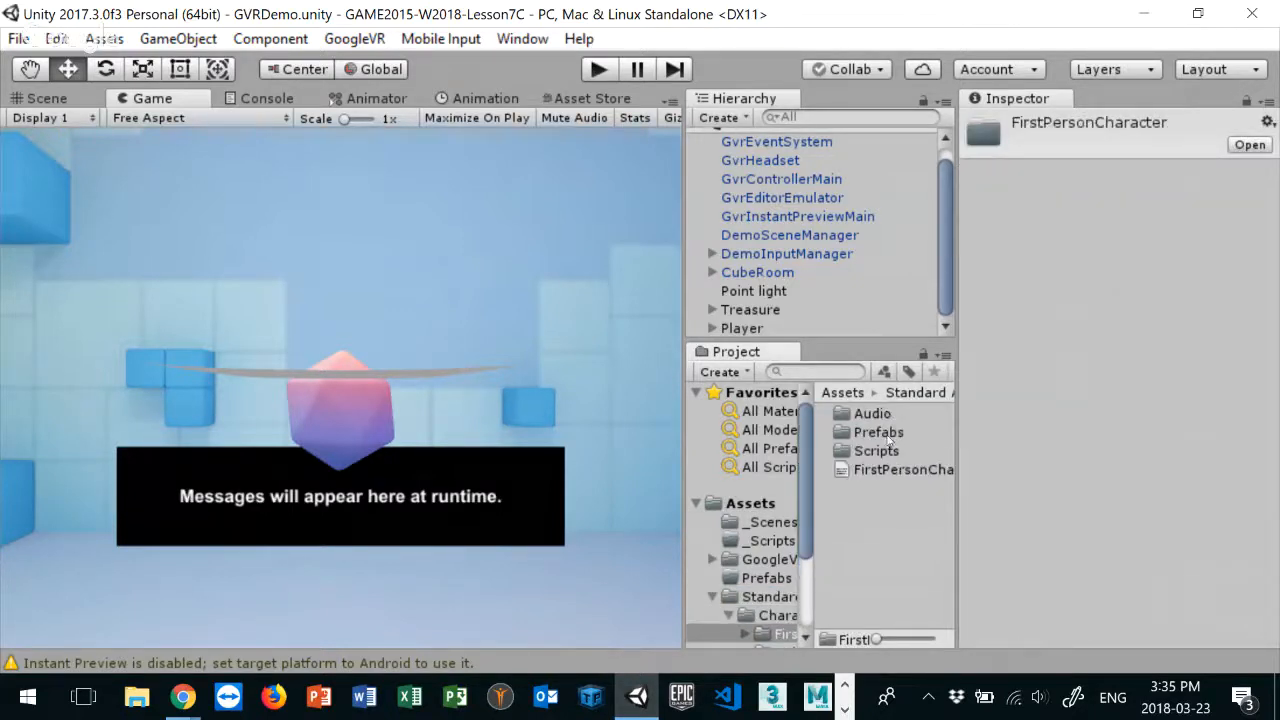
double_click(875, 433)
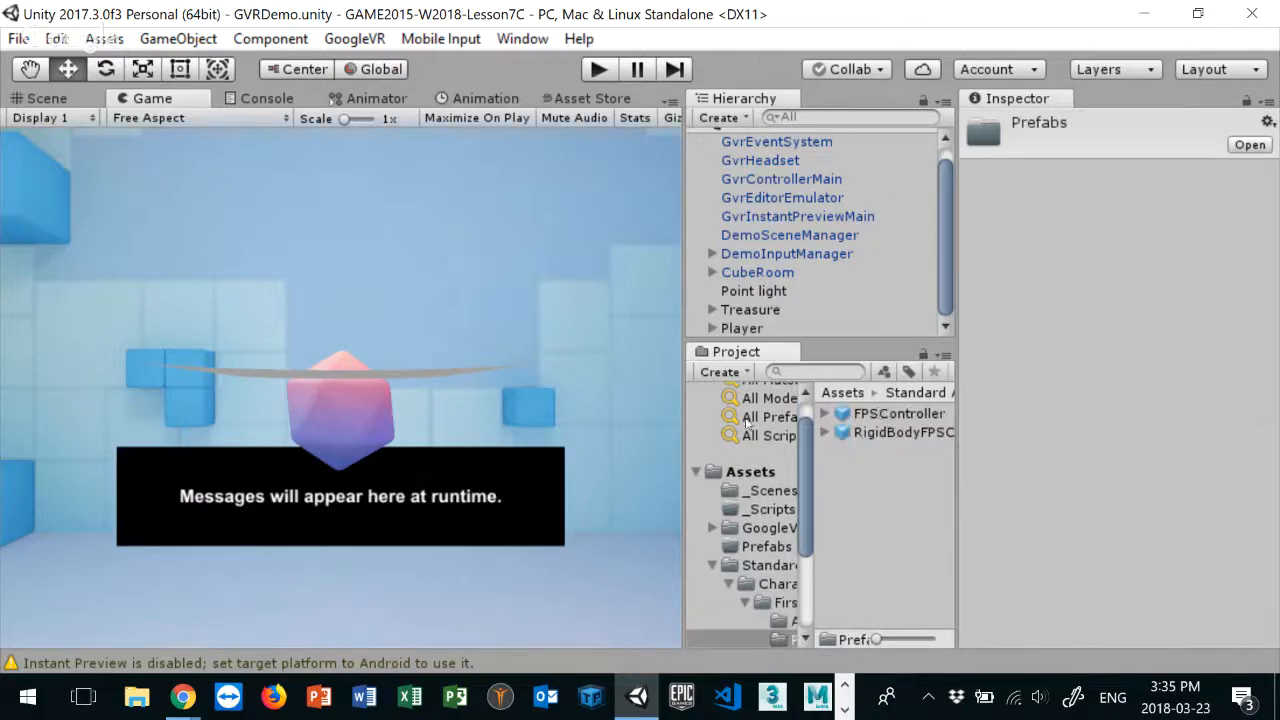
left_click_drag(683, 397, 567, 397)
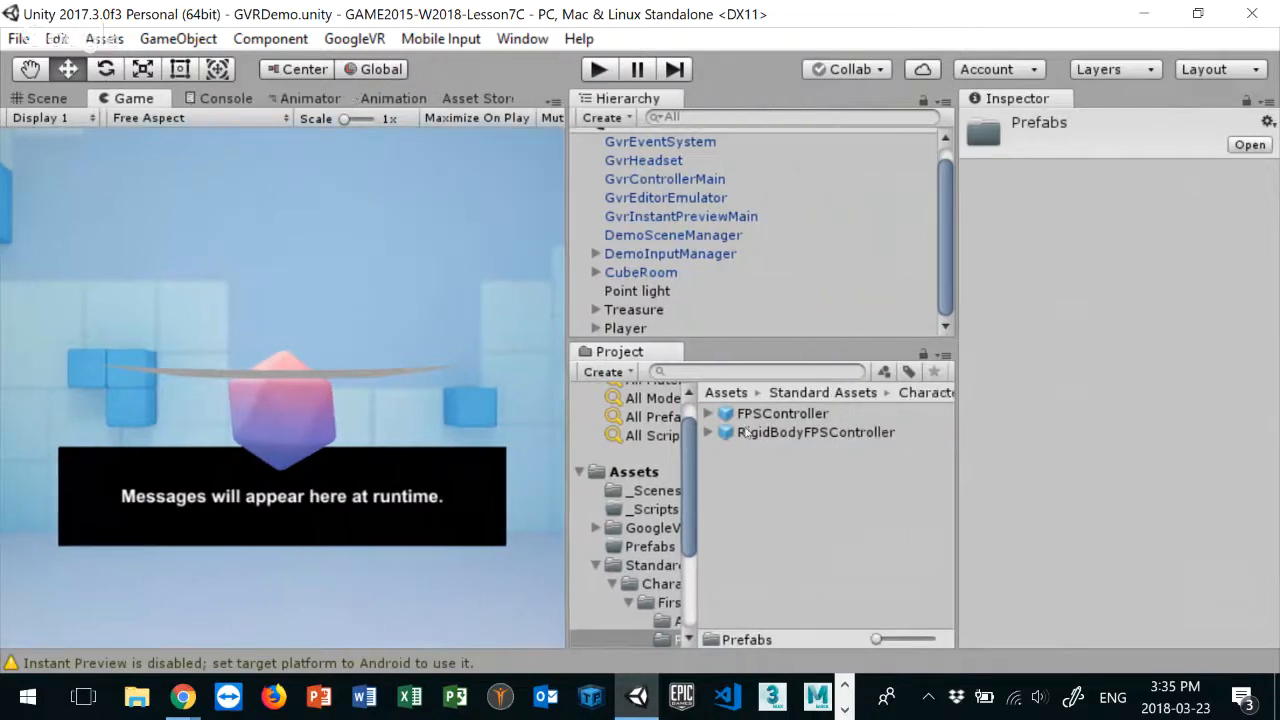
Step: Compare the FPSController and RigidBodyFPSController prefabs and add RigidBodyFPSController to the GVRDemo scene hierarchy
left_click(766, 413)
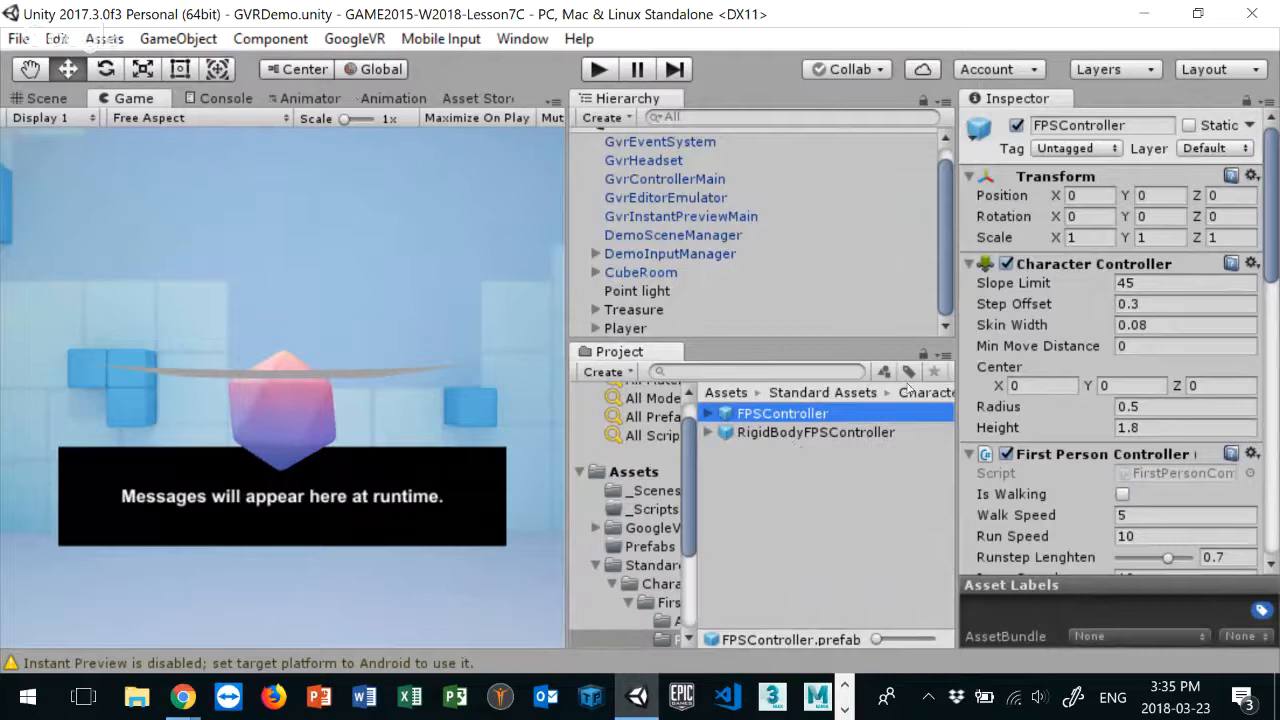
left_click(785, 433)
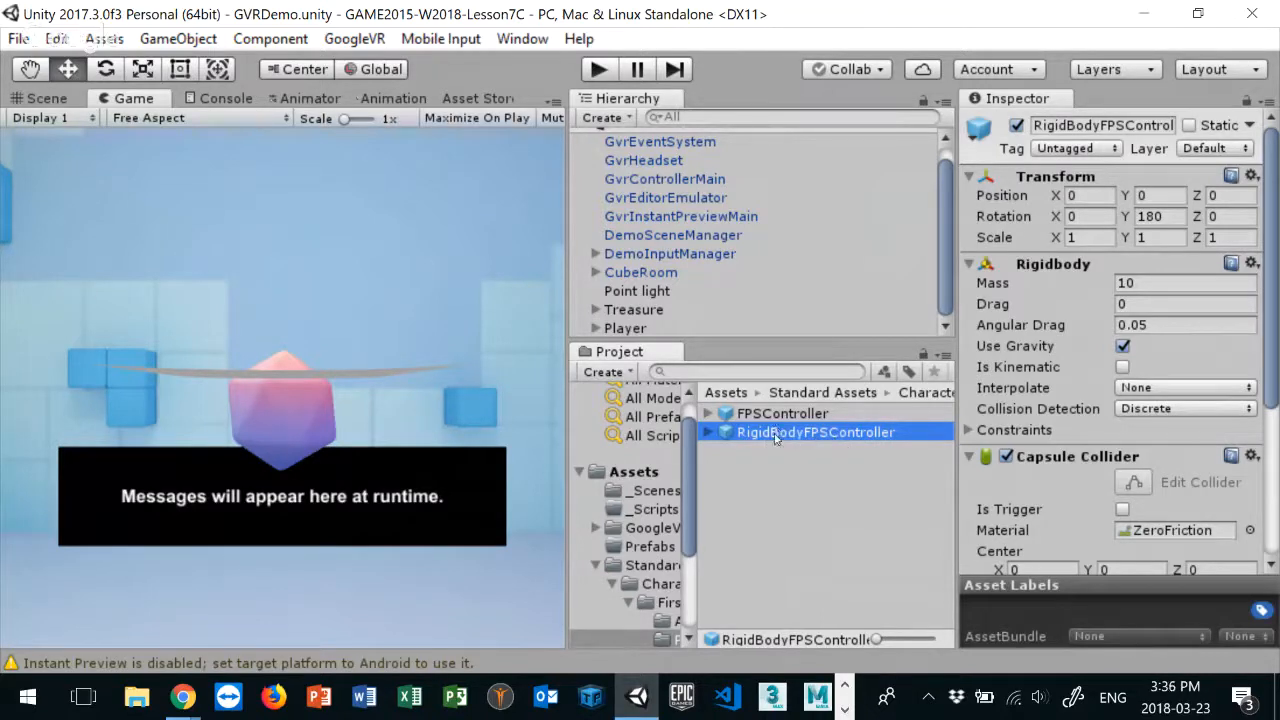
left_click_drag(776, 437, 626, 272)
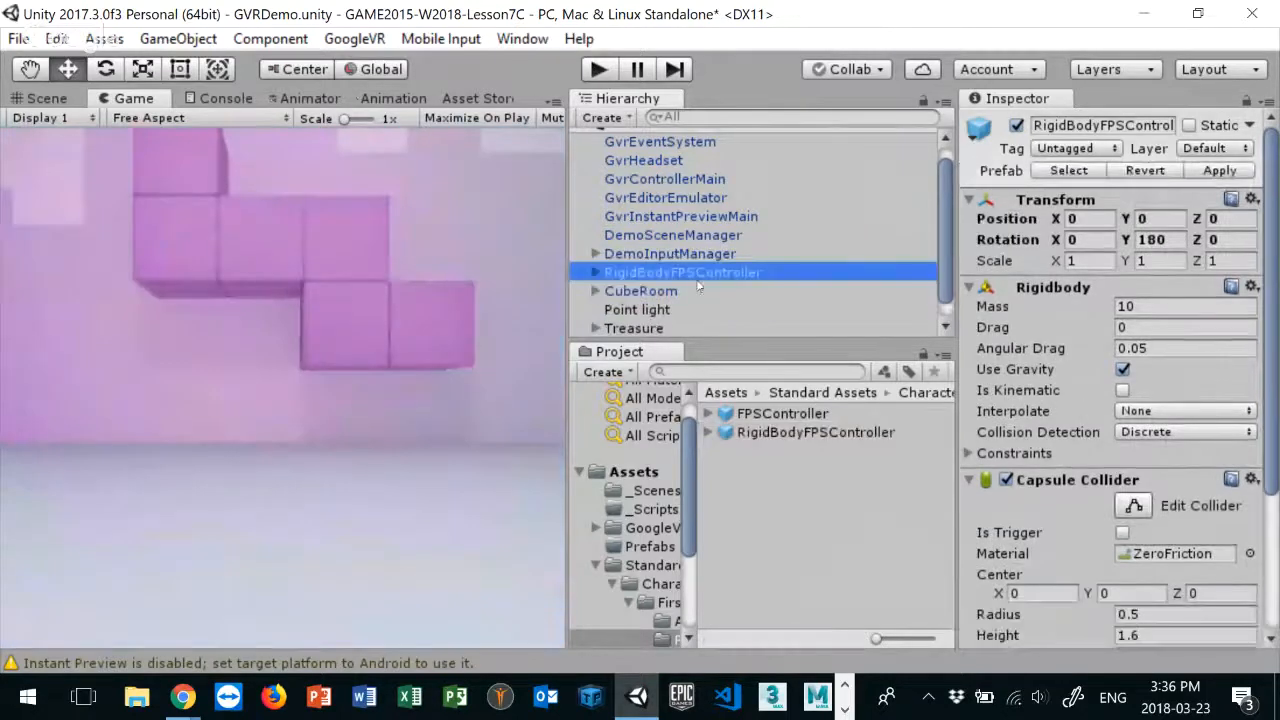
Step: Move RigidBodyFPSController directly above Player in the hierarchy, with both objects expanded to show their children
left_click(595, 272)
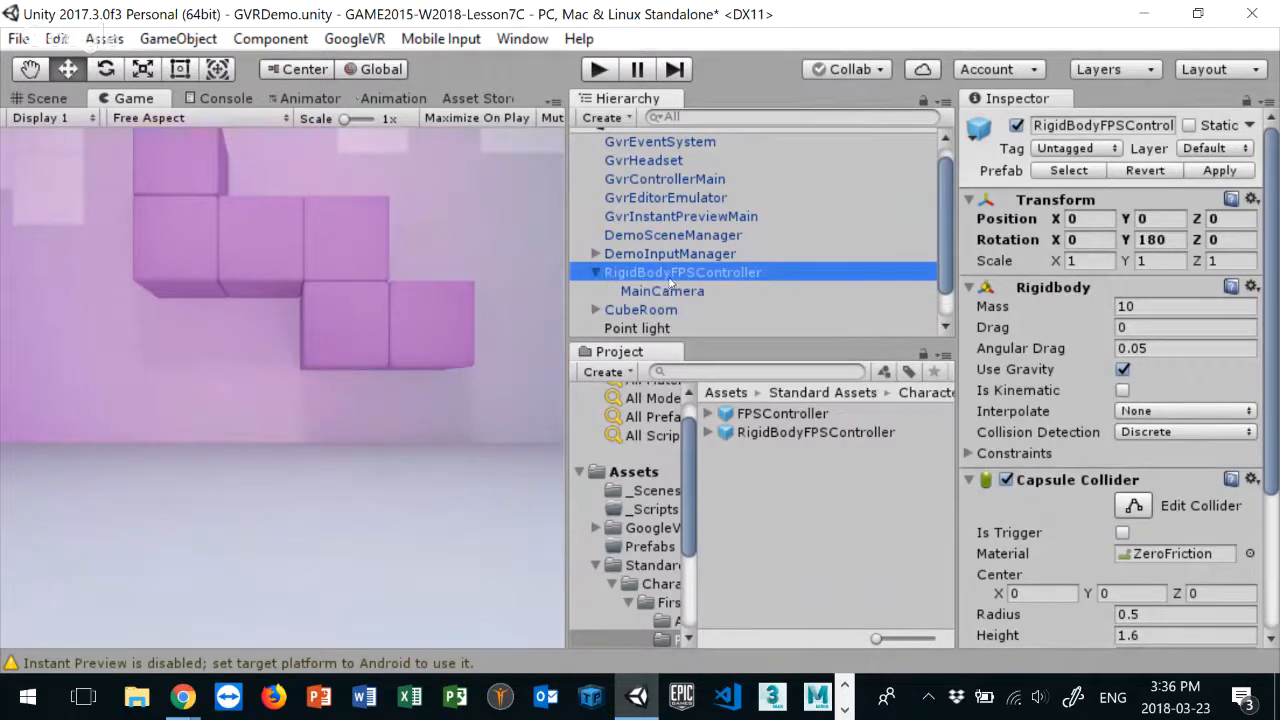
scroll(670, 280, "down", 1)
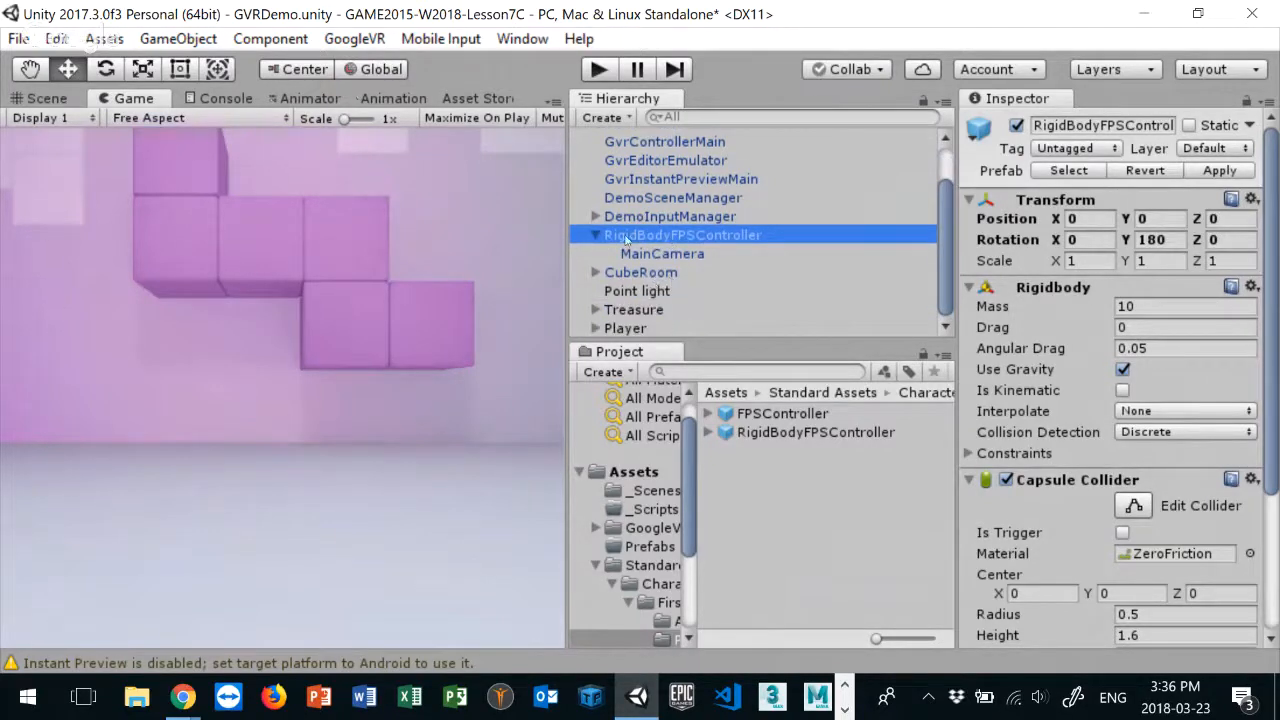
left_click_drag(625, 240, 622, 293)
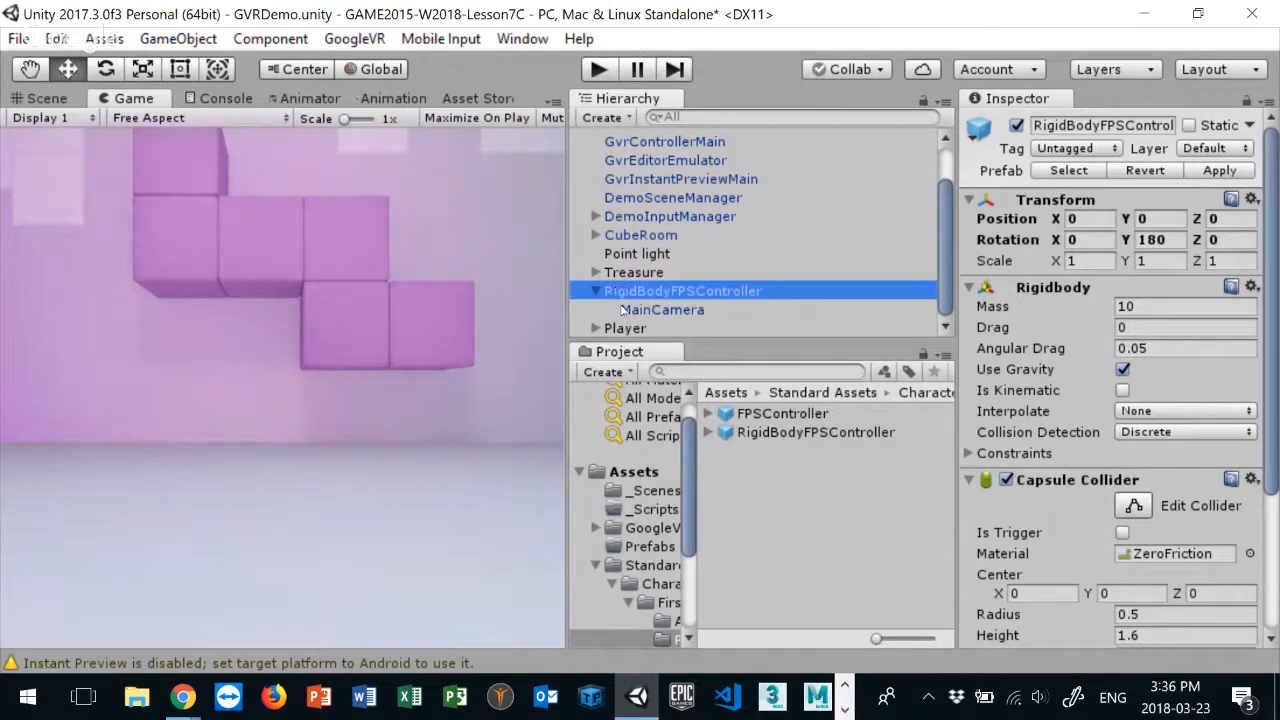
scroll(684, 295, "down", 1)
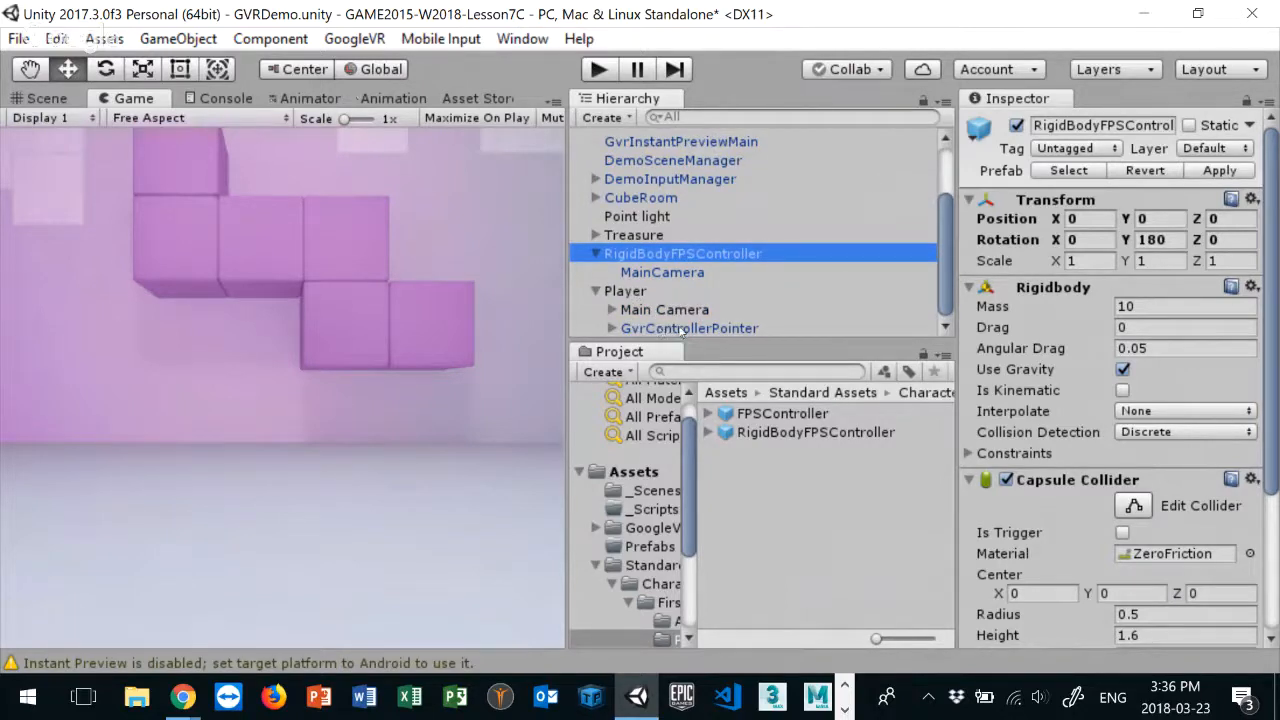
Step: Reparent GvrControllerPointer to RigidBodyFPSController and GvrReticlePointer to the controller's MainCamera
left_click_drag(655, 333, 676, 253)
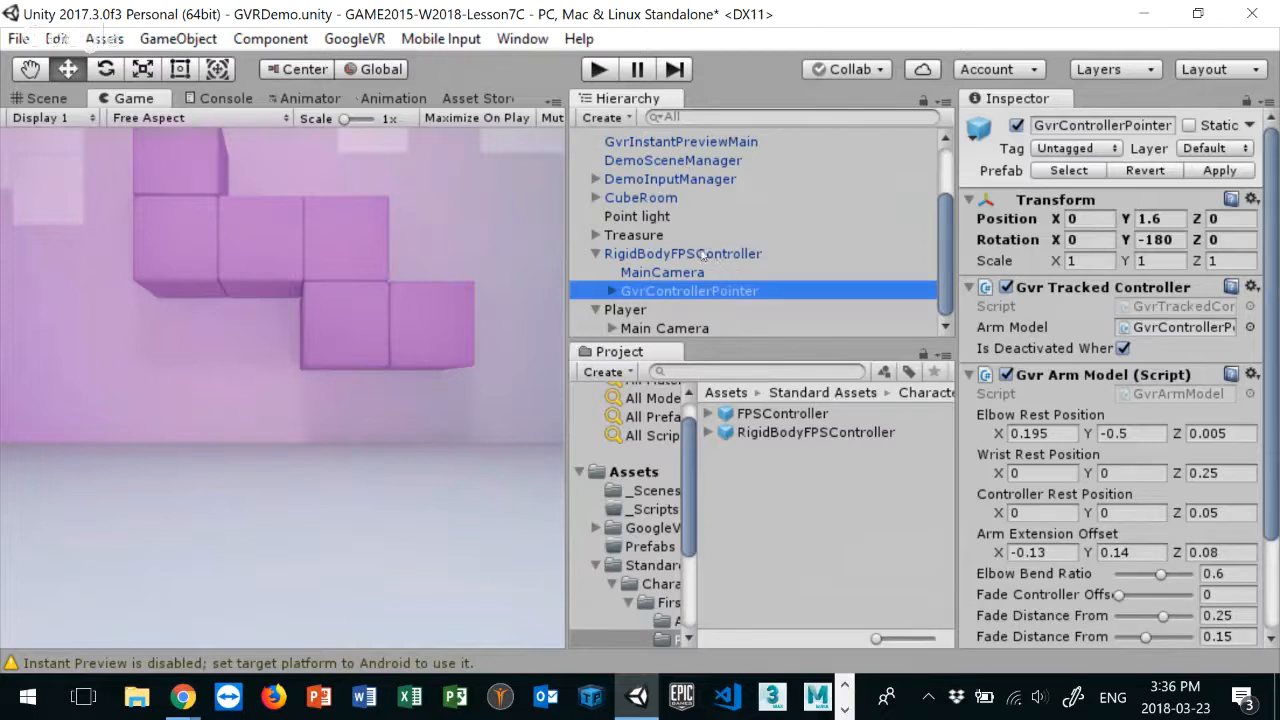
left_click(613, 329)
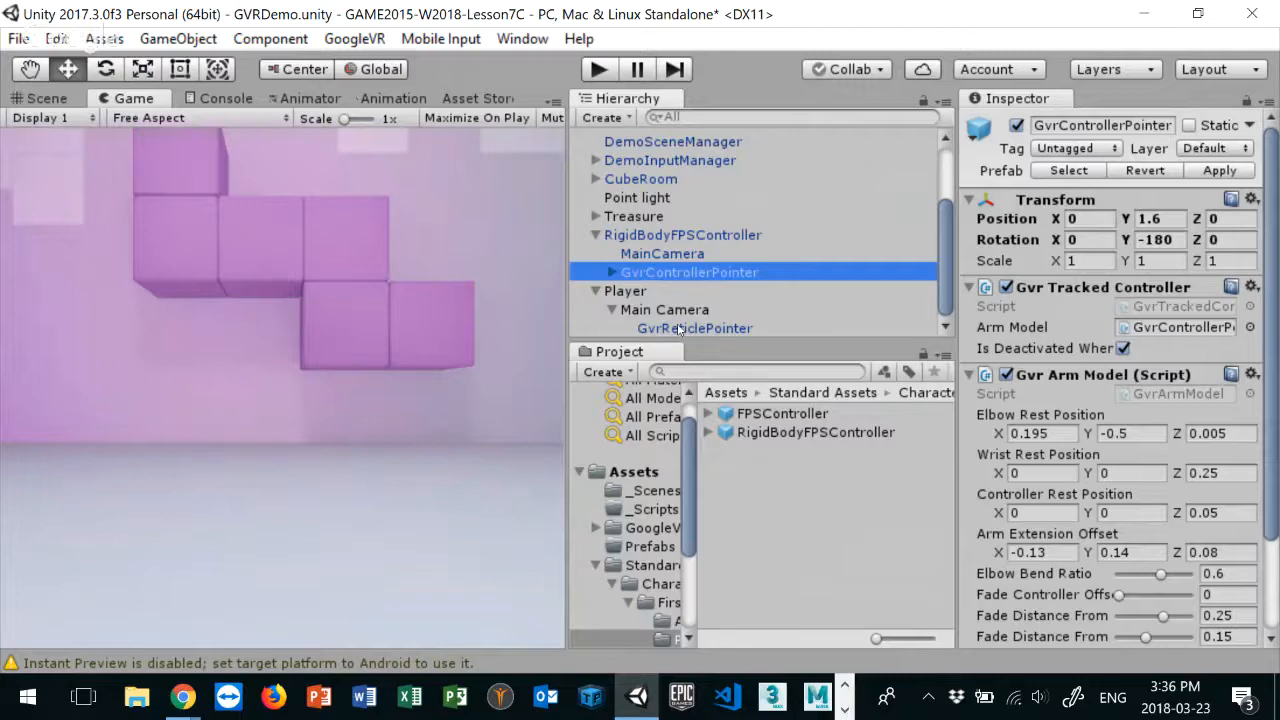
left_click_drag(679, 330, 670, 259)
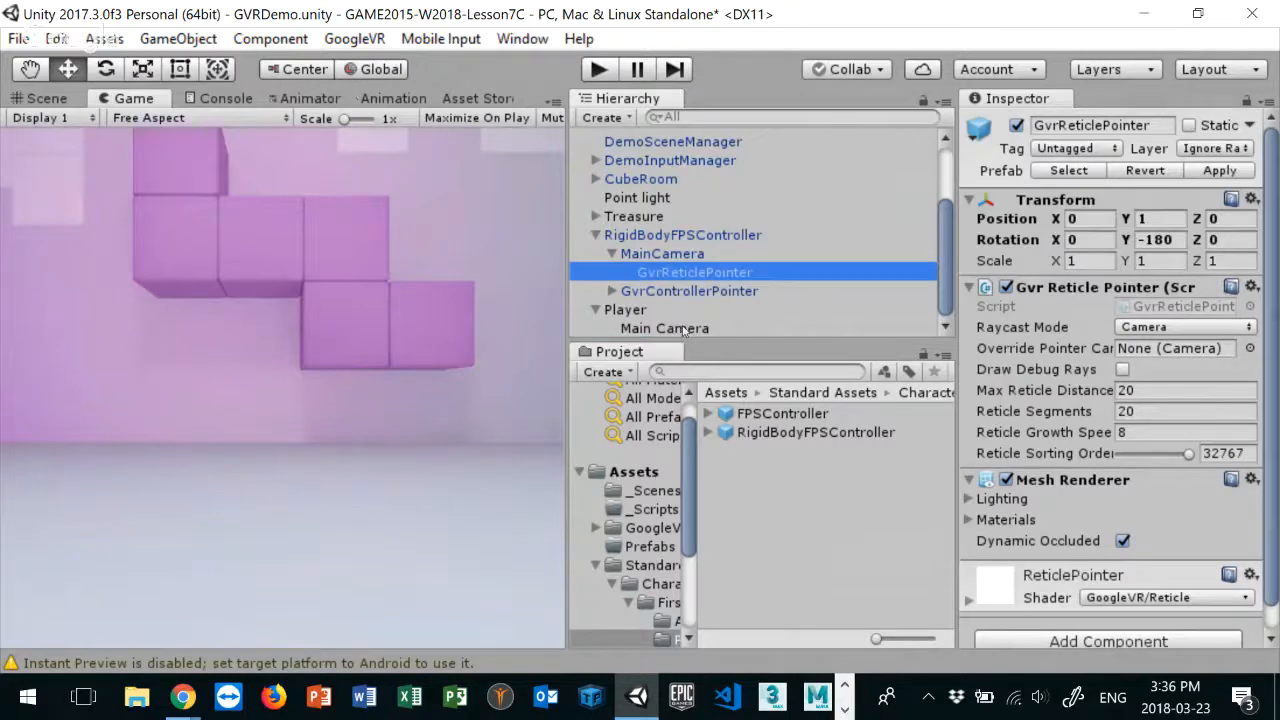
Step: Compare the components of Player's Main Camera with those of RigidBodyFPSController's MainCamera
left_click(679, 330)
left_click(656, 258)
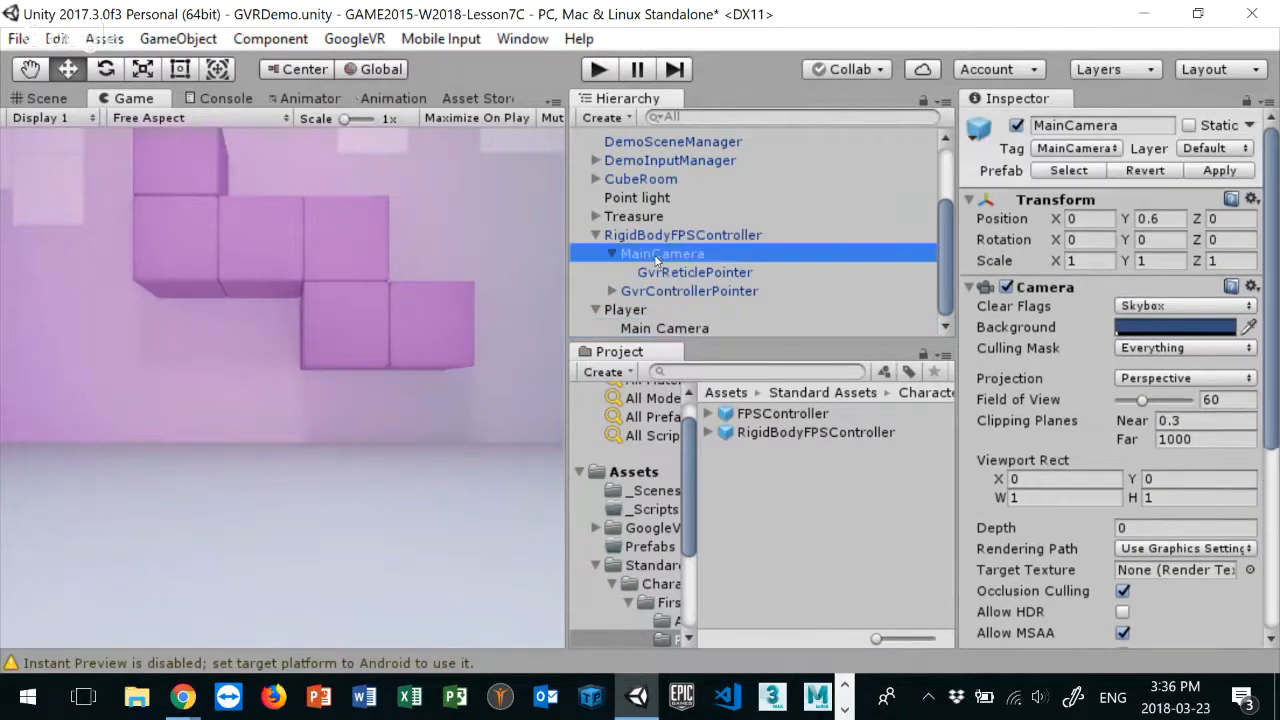
left_click(670, 328)
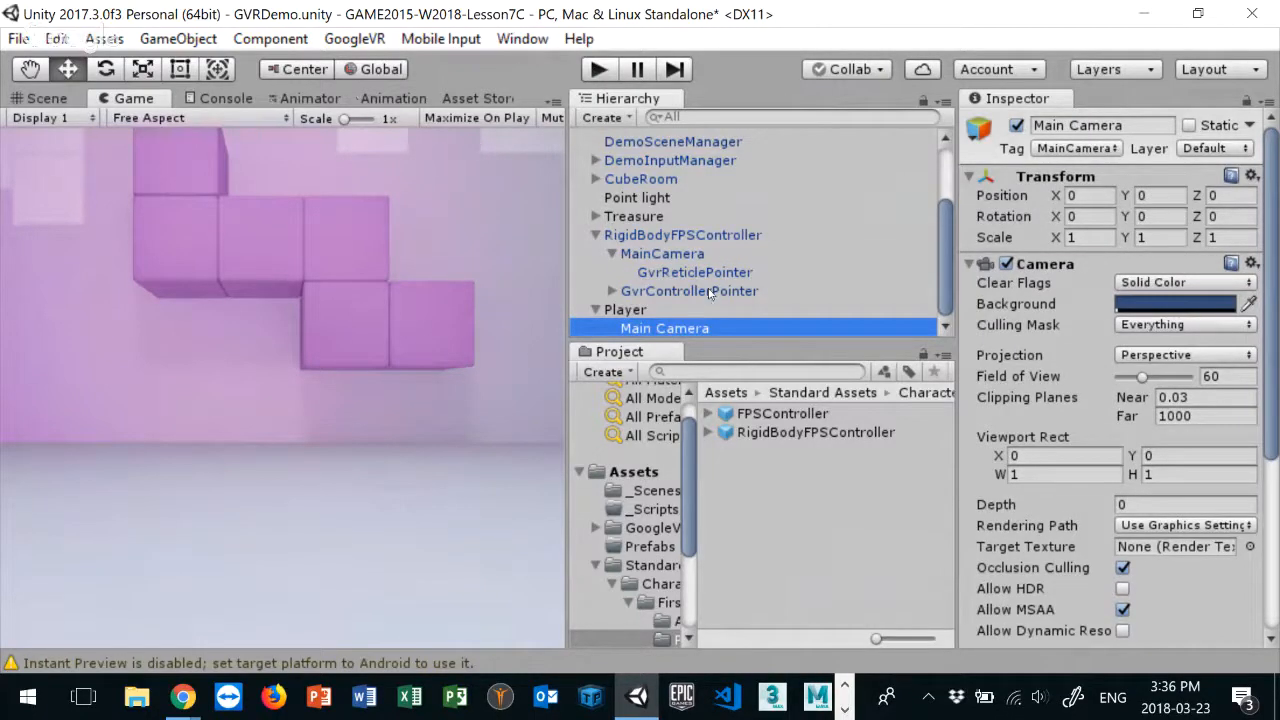
scroll(1088, 339, "down", 5)
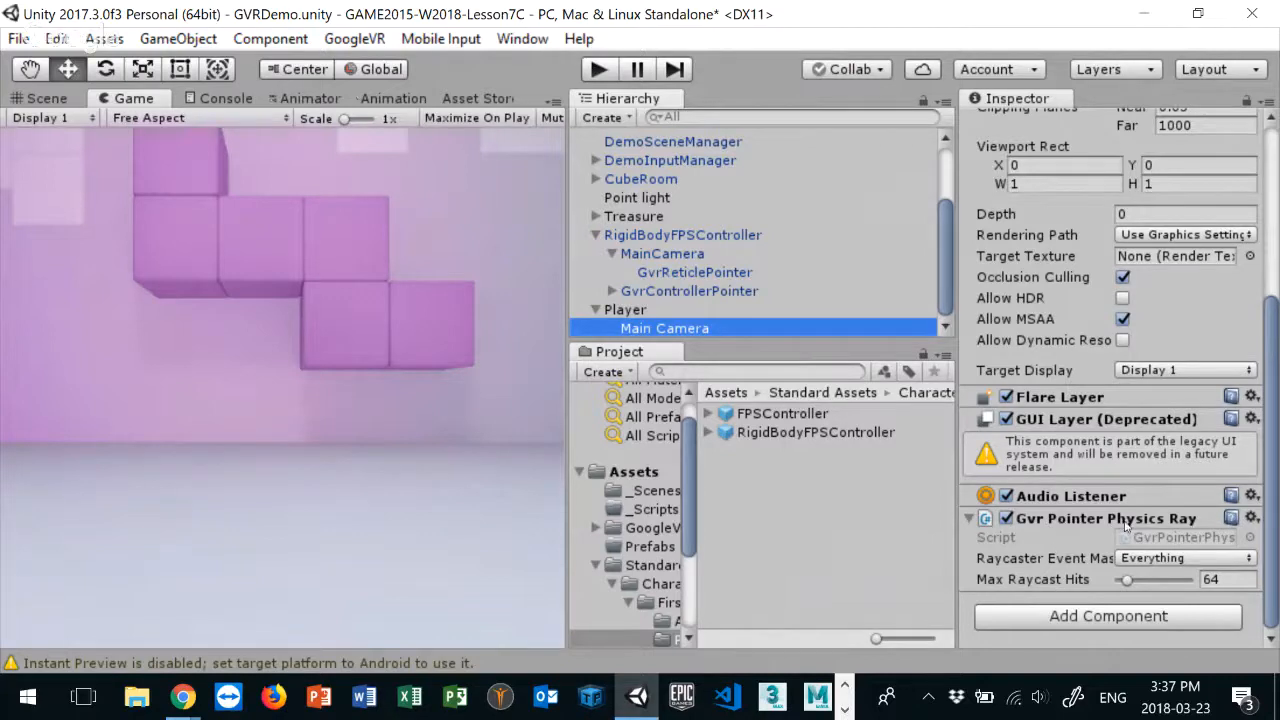
Step: Add the GvrPointerPhysicsRaycaster component to the MainCamera under RigidBodyFPSController
left_click(662, 254)
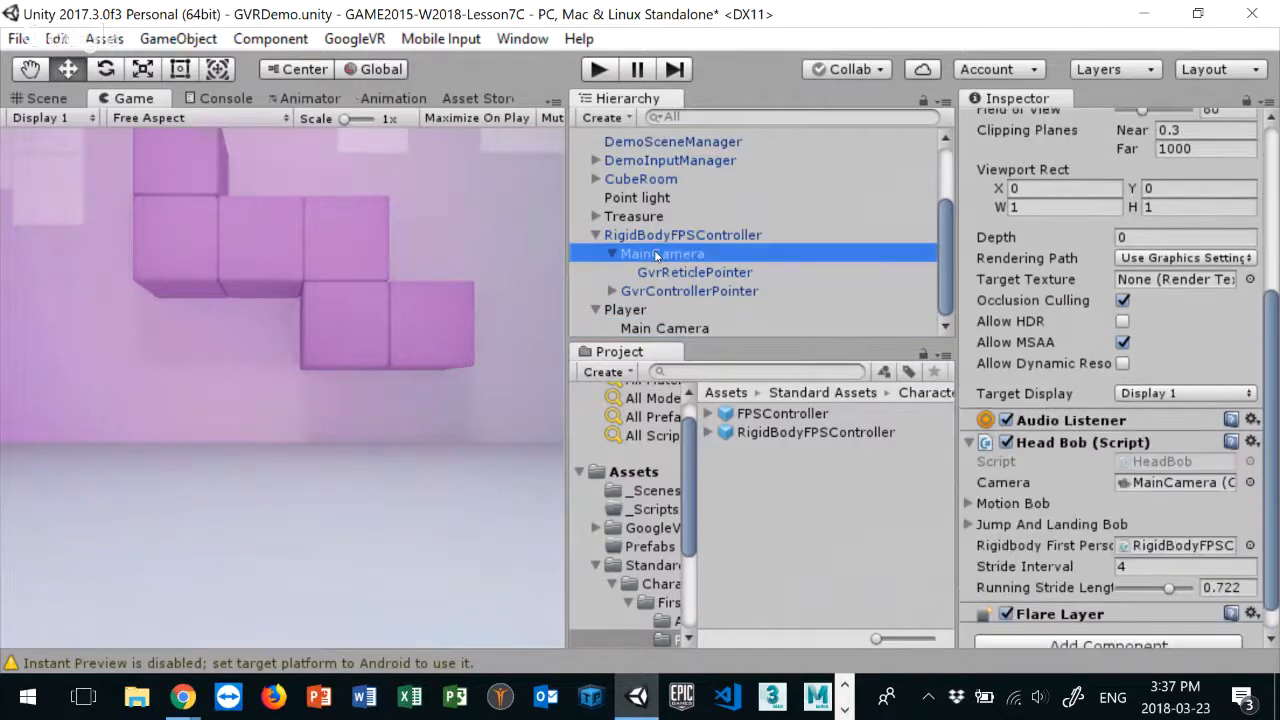
scroll(1188, 410, "down", 1)
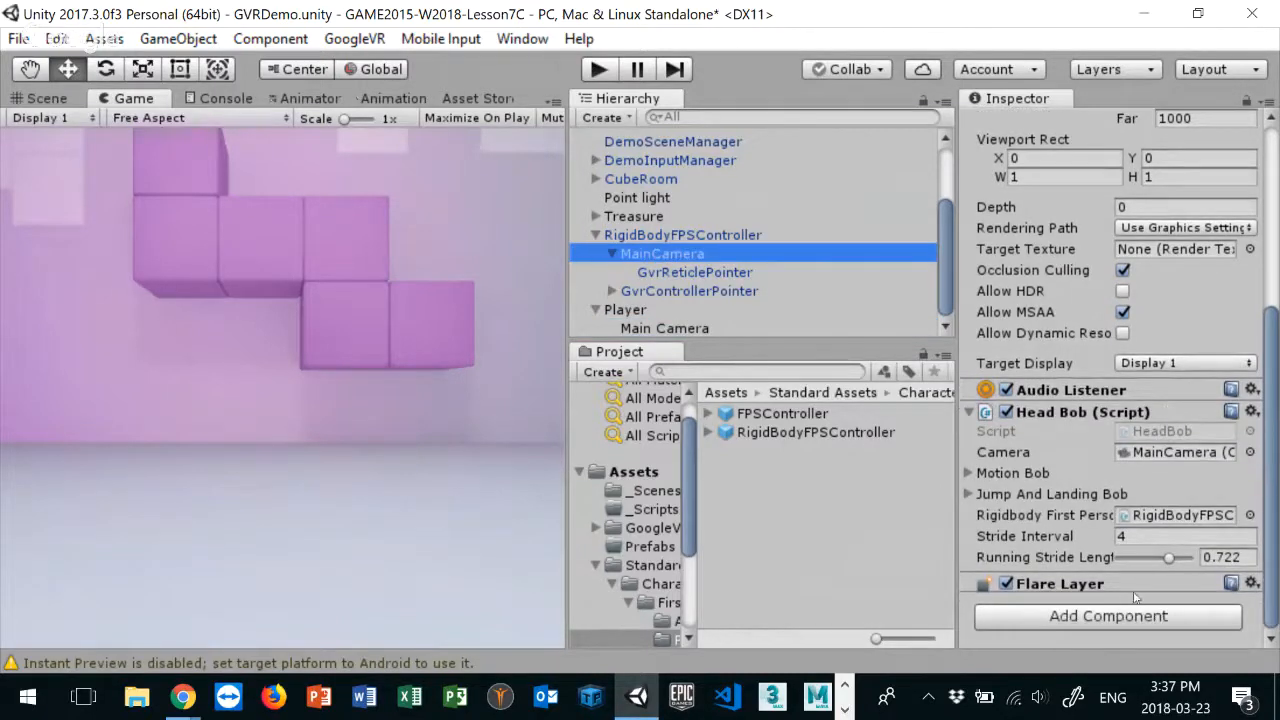
left_click(1082, 616)
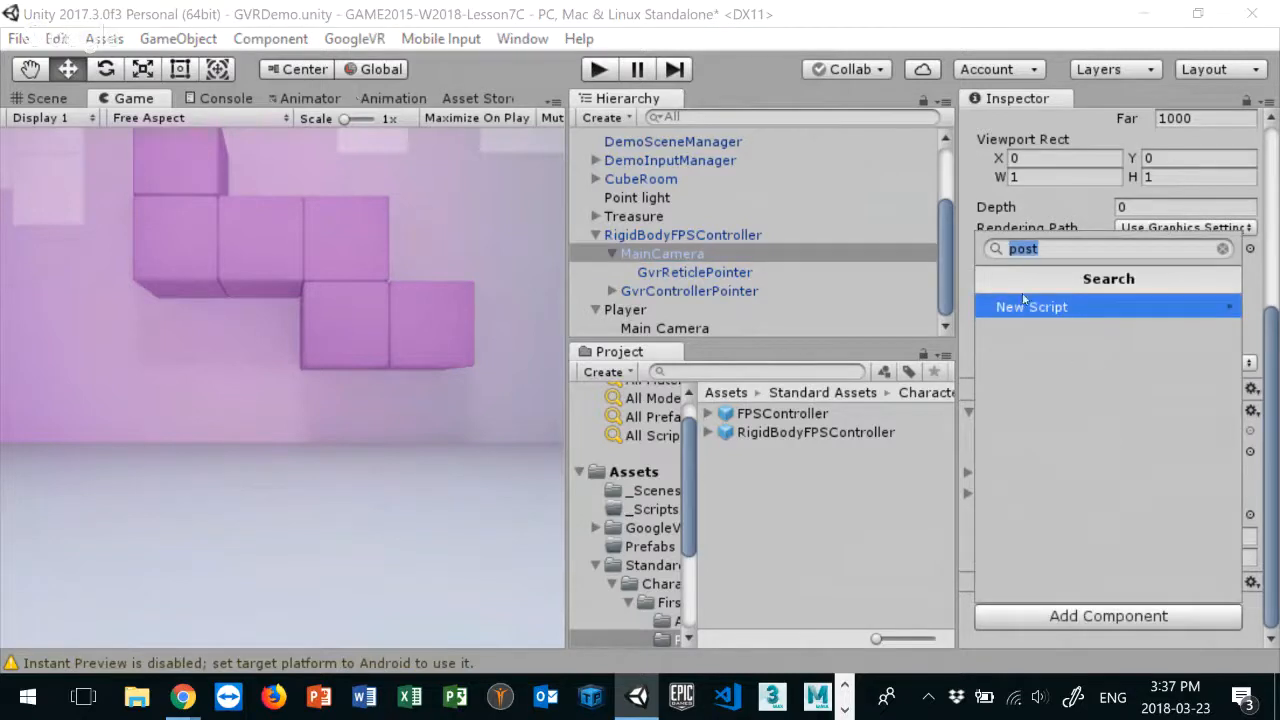
type("gvr")
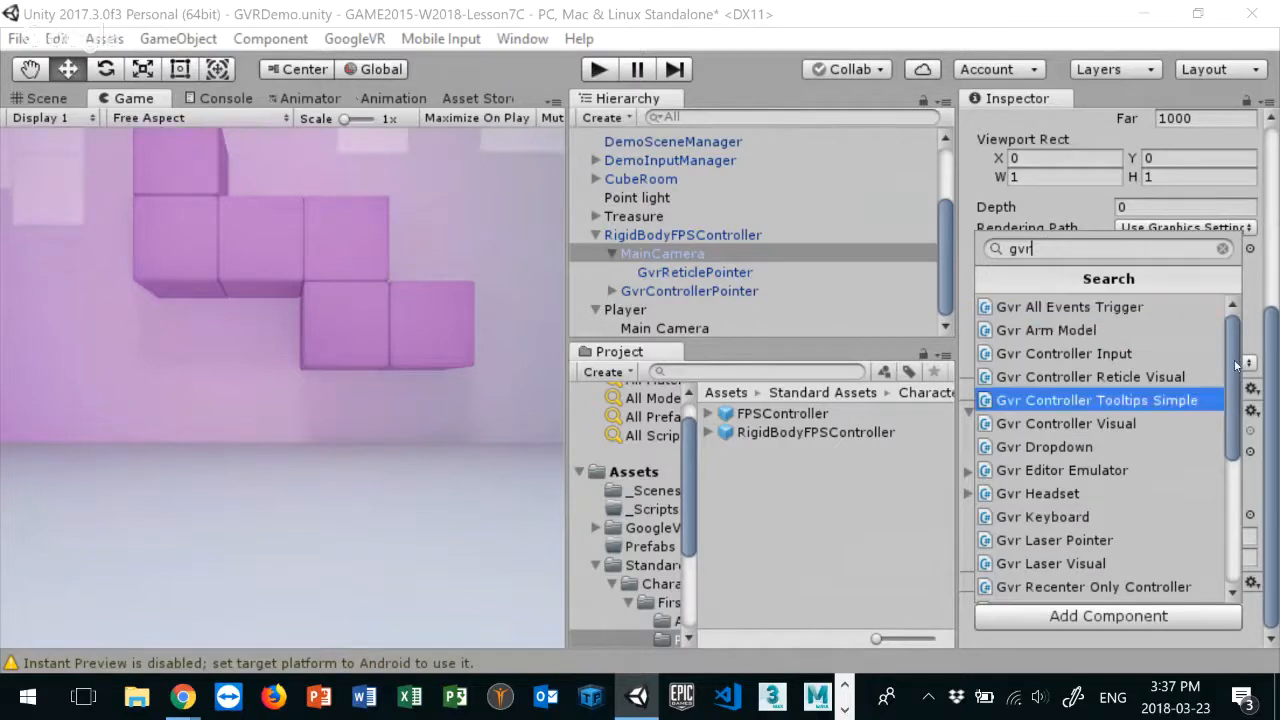
left_click_drag(1236, 366, 1230, 556)
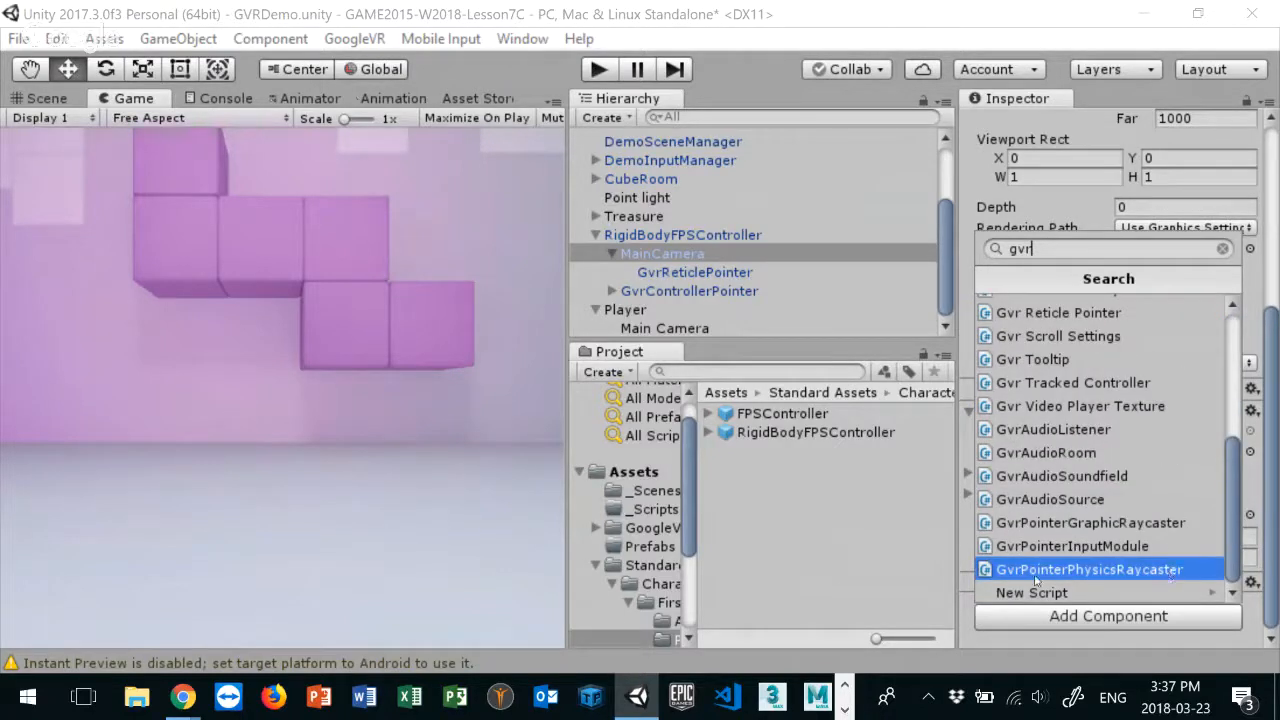
left_click(1090, 571)
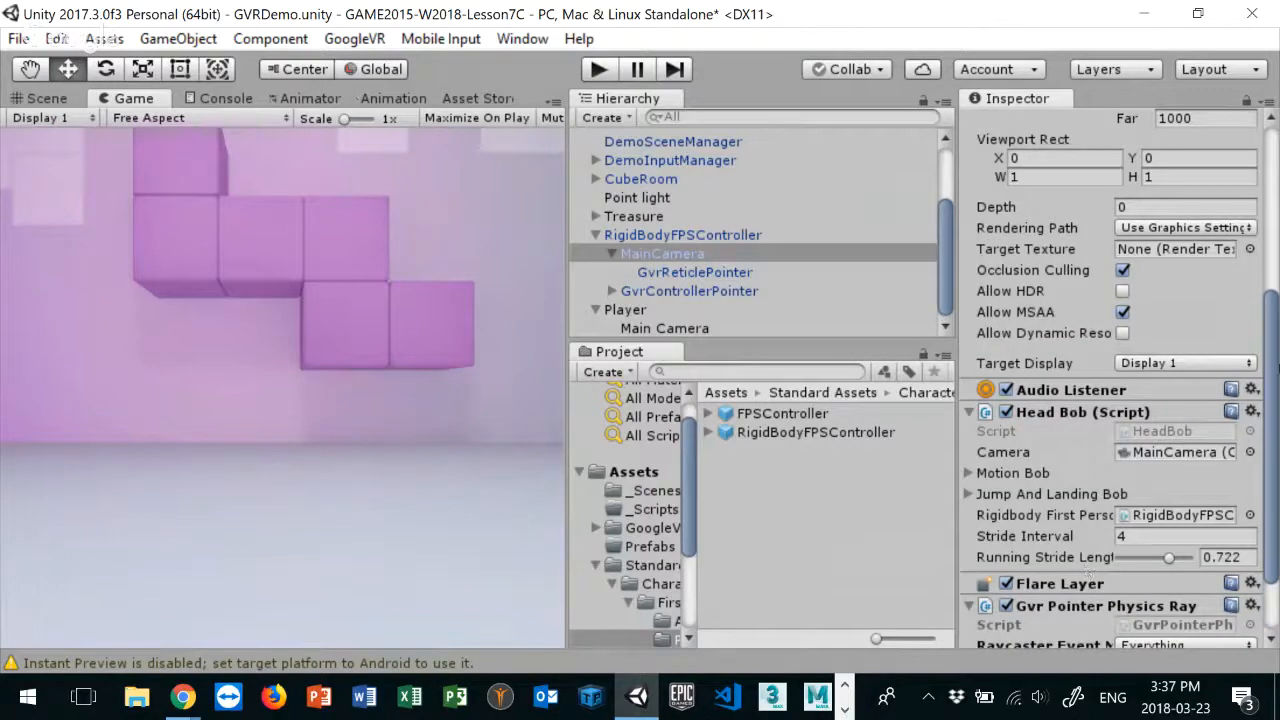
left_click_drag(1274, 336, 1268, 456)
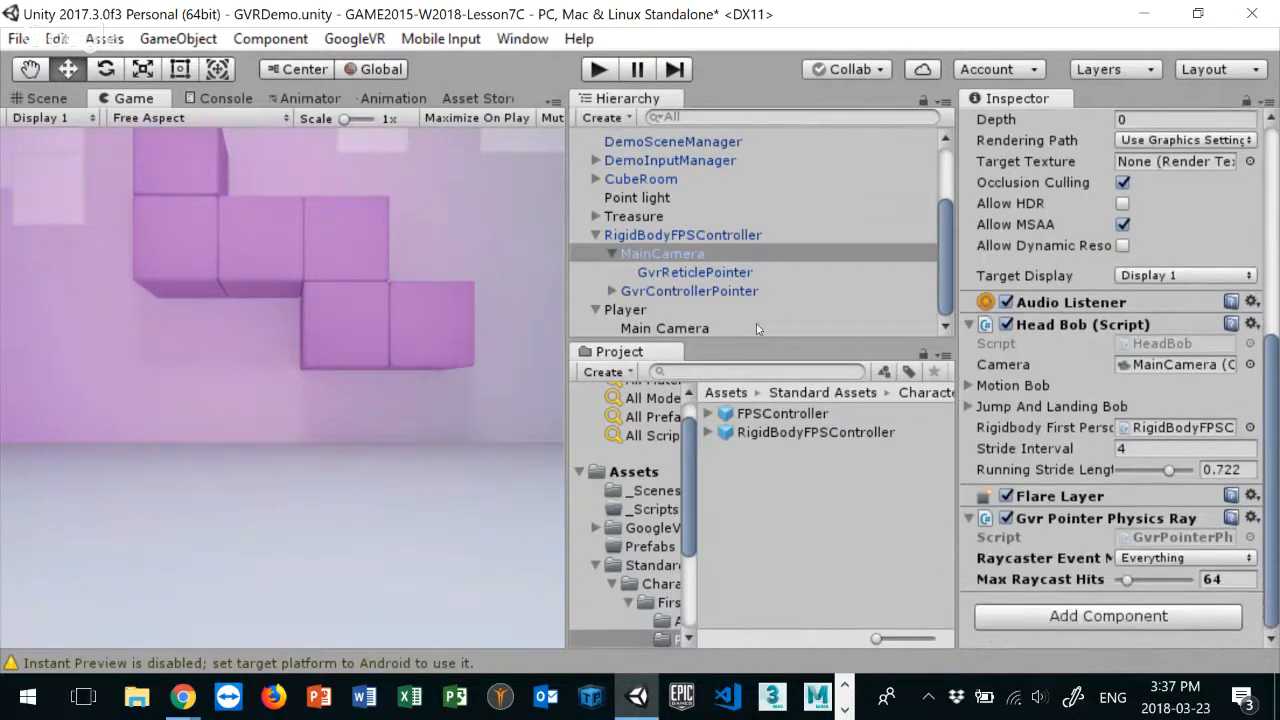
Step: Delete the original Player object together with its Main Camera from the scene hierarchy
left_click(626, 310)
left_click(655, 329)
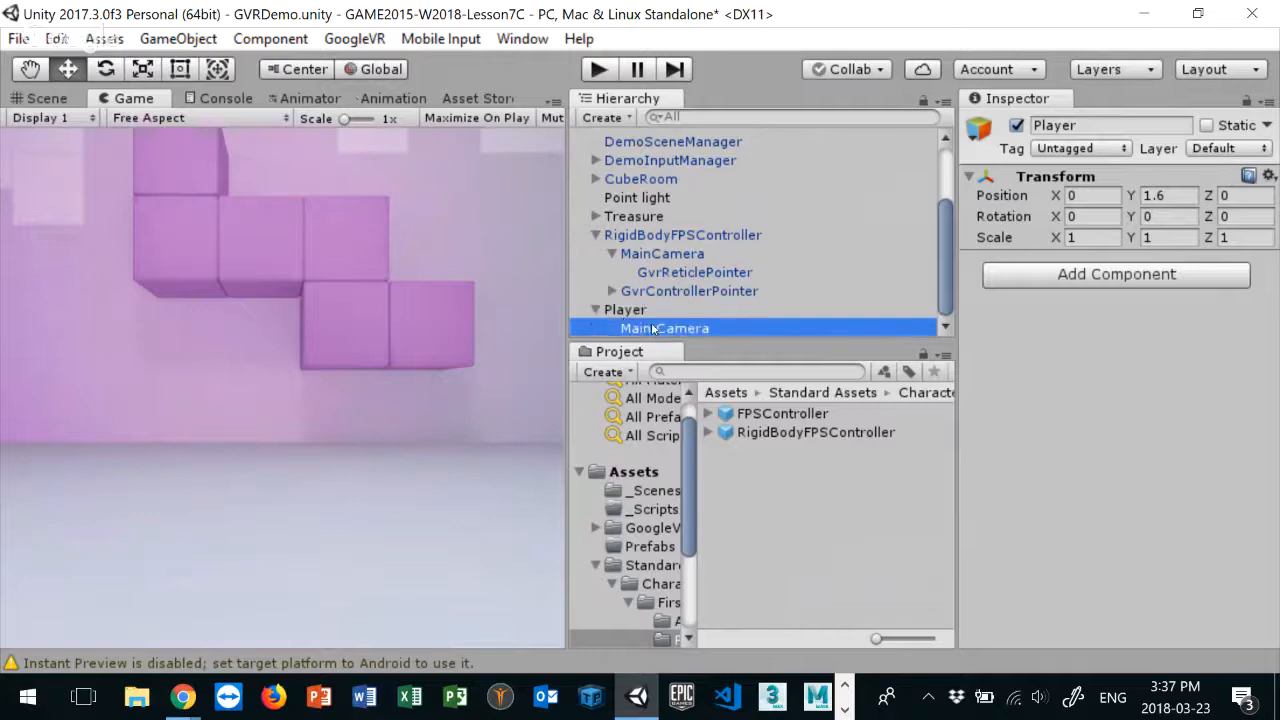
left_click(624, 310)
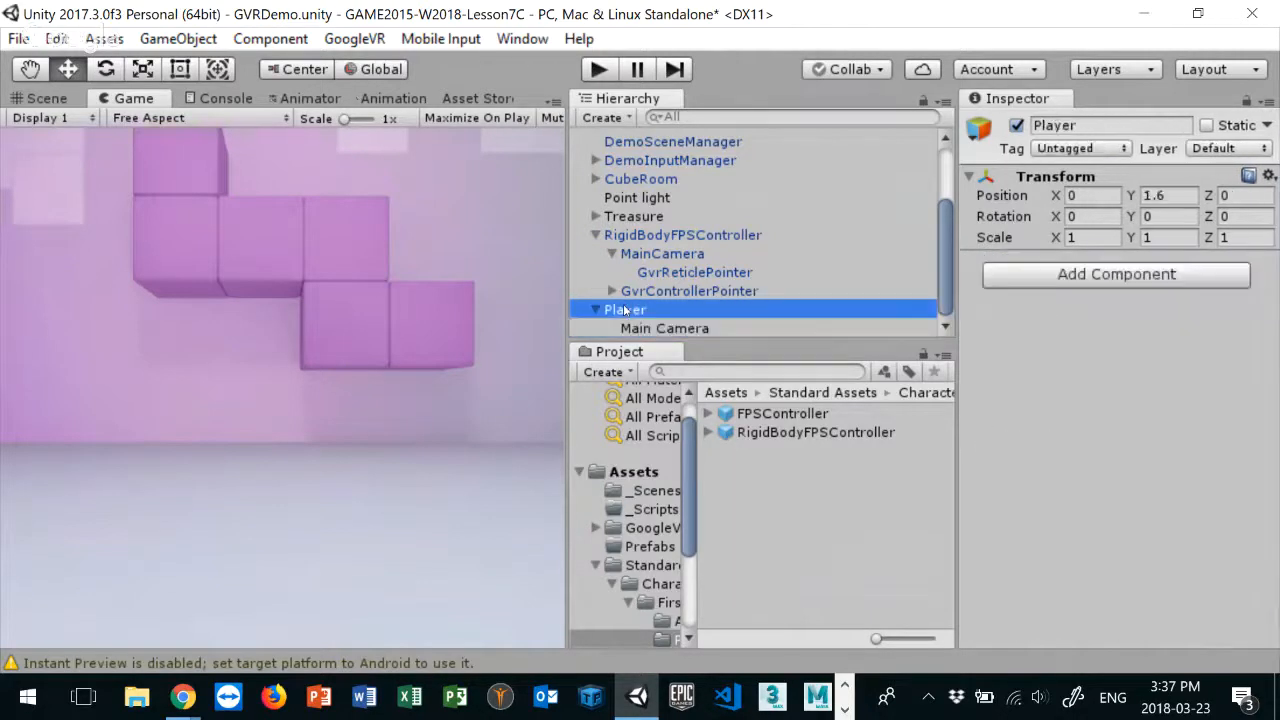
right_click(626, 310)
left_click(692, 362)
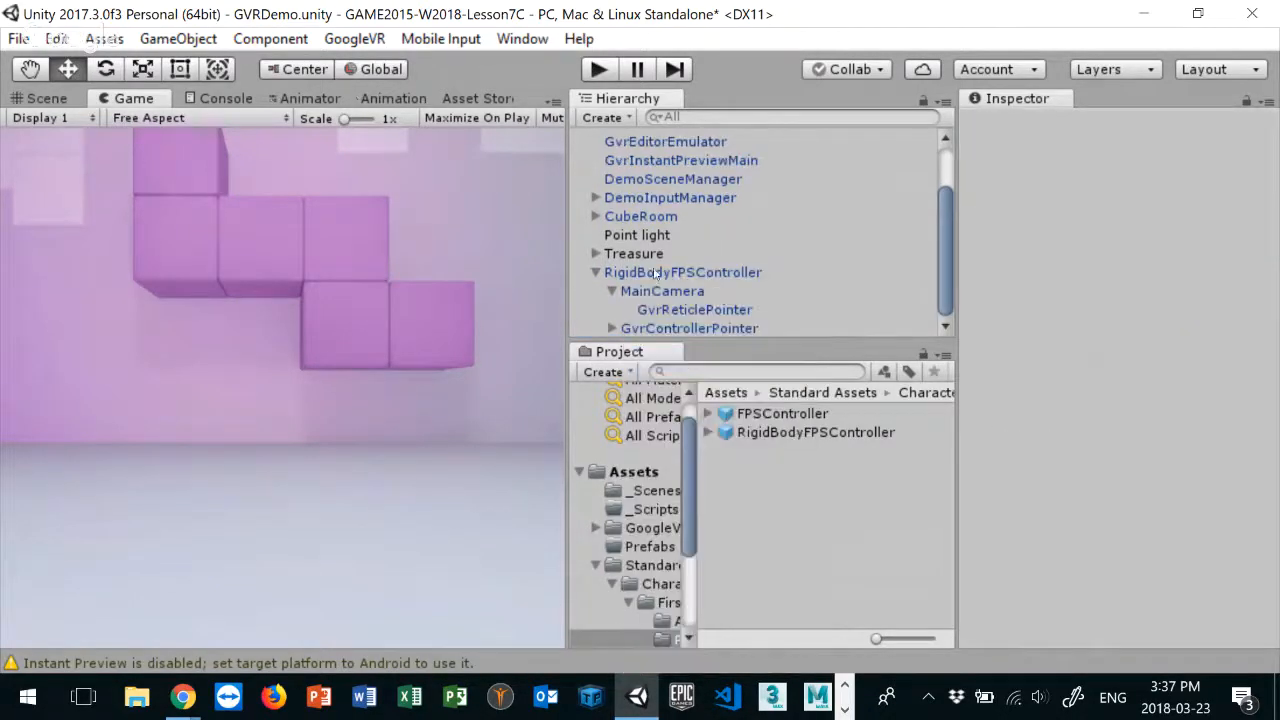
Step: Rename RigidBodyFPSController to Player and assign it the Player tag
left_click(716, 275)
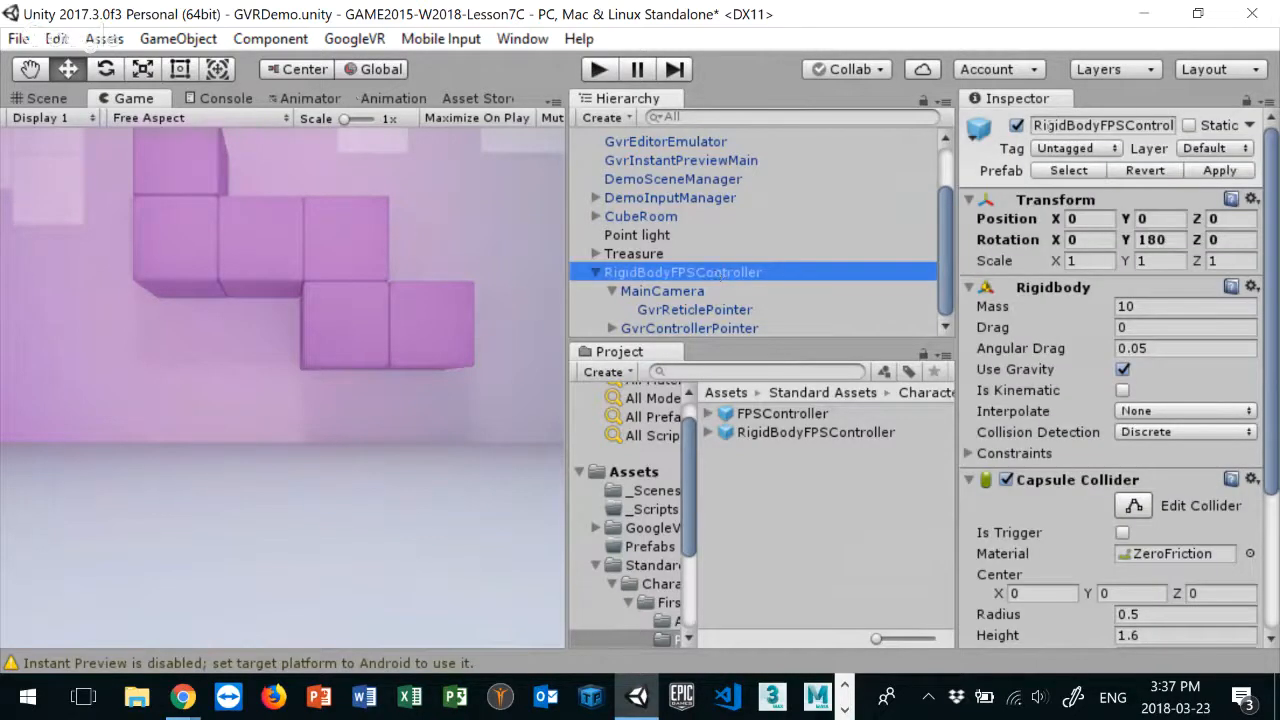
left_click(1040, 125)
left_click_drag(1040, 125, 1258, 125)
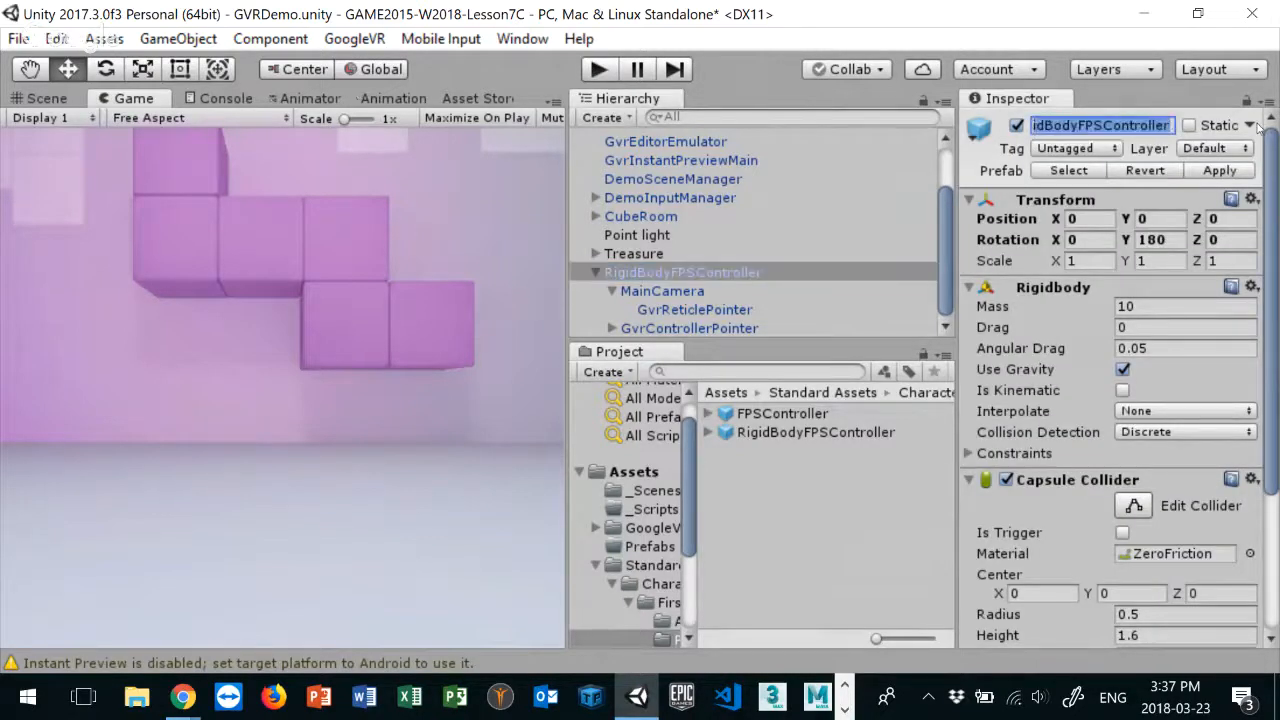
type("Player")
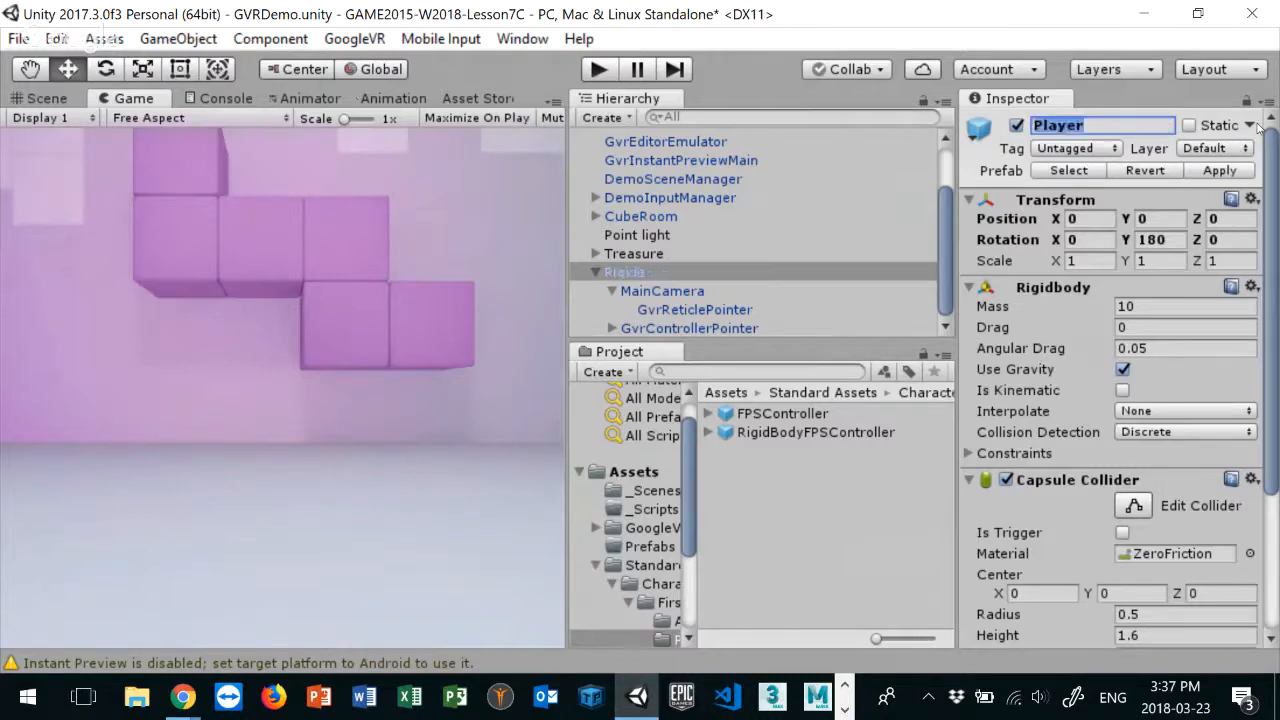
left_click(1084, 150)
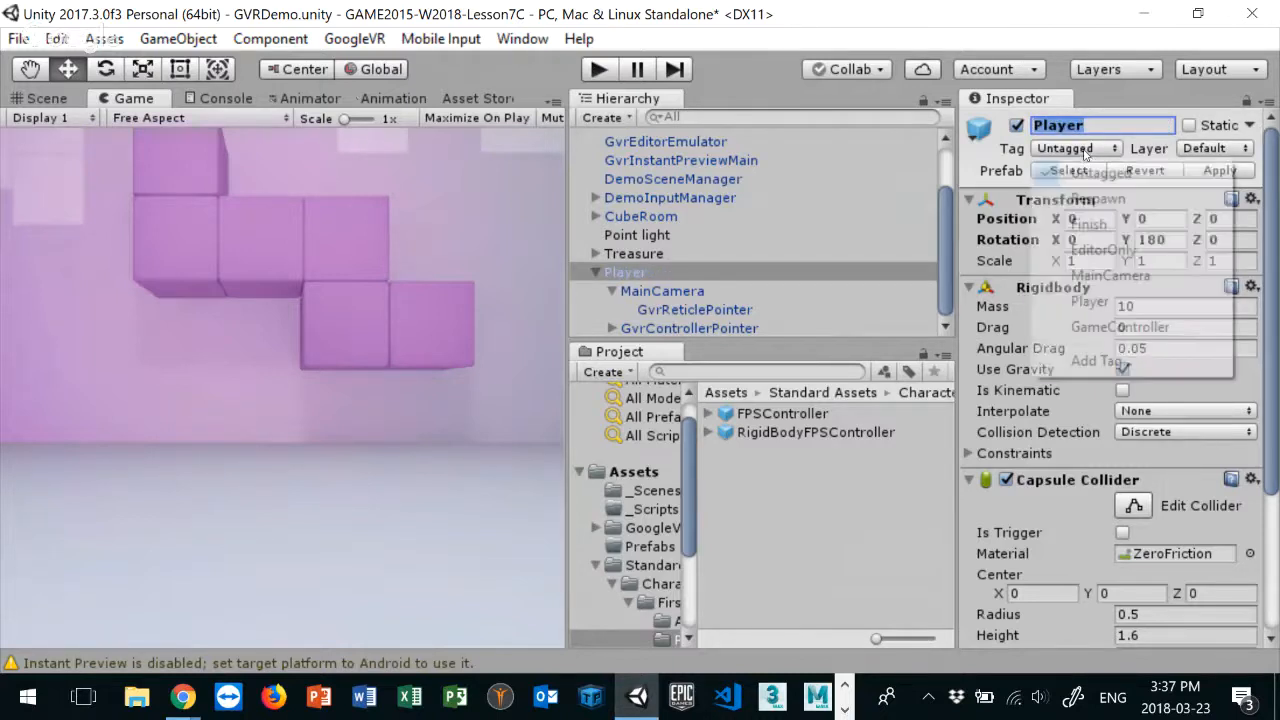
left_click(1100, 301)
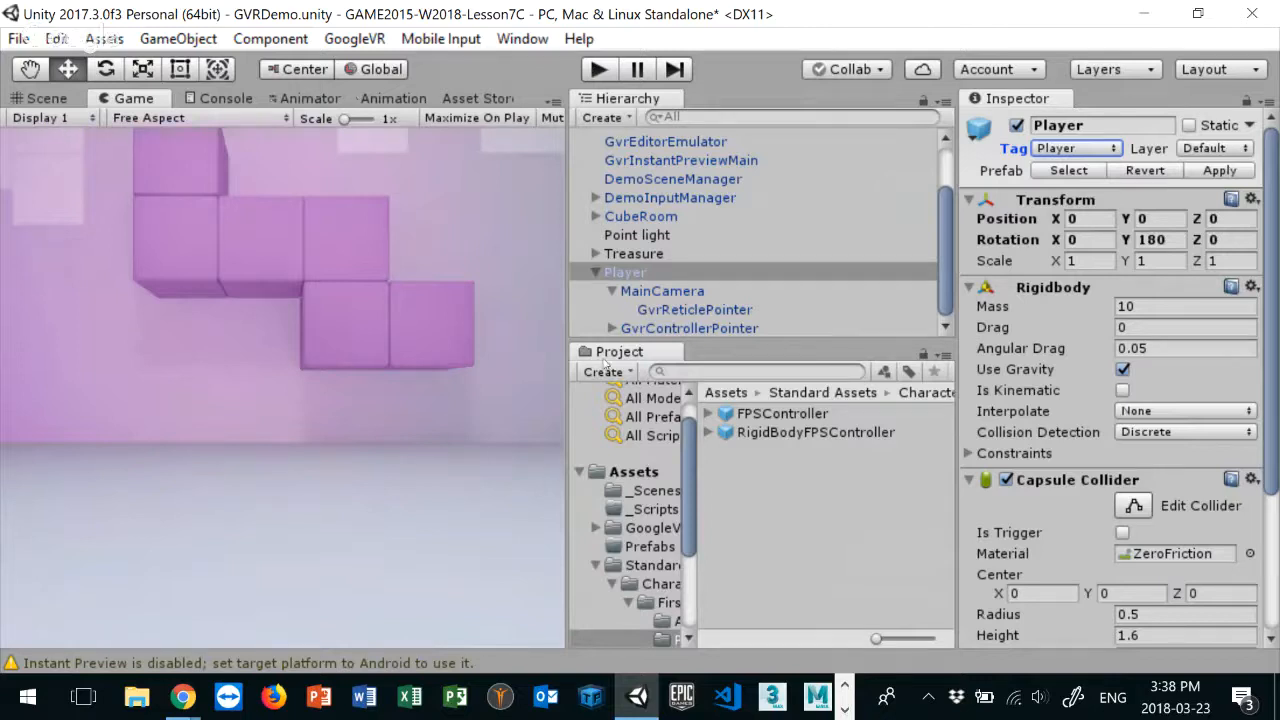
Step: Save the current scene under the new name GVRMain in the _Scenes folder of Assets
left_click(30, 40)
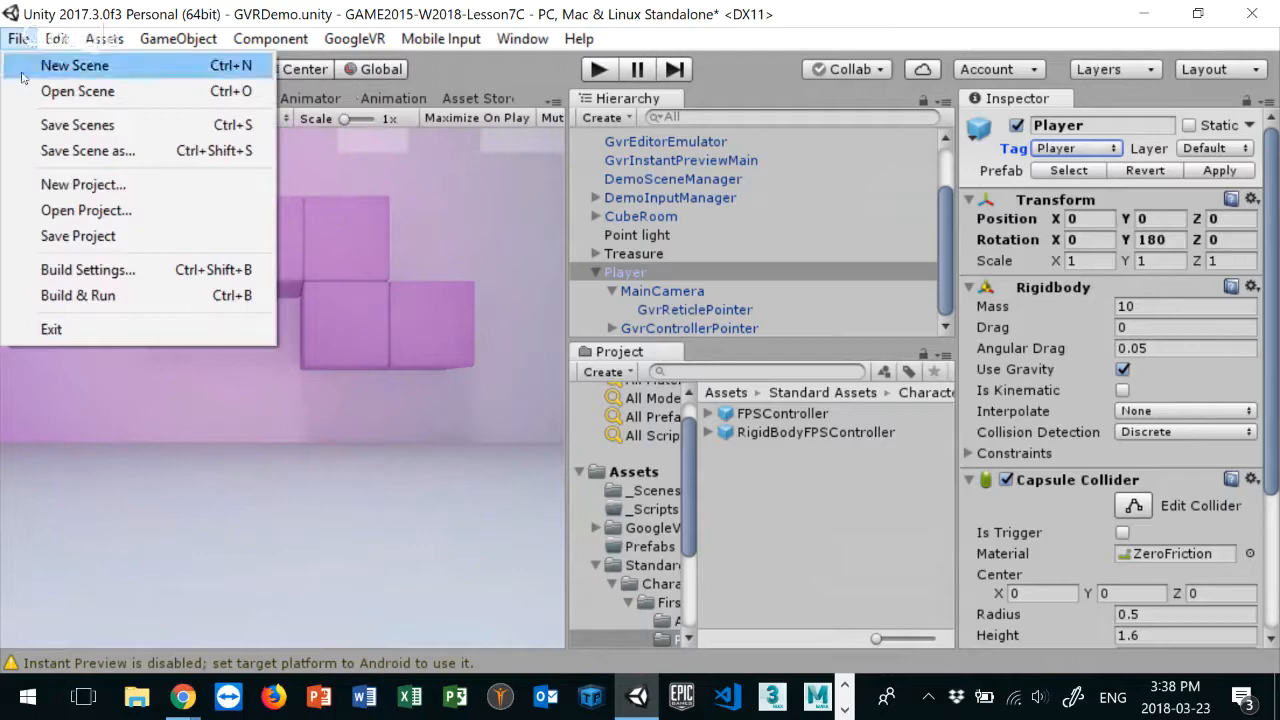
left_click(38, 148)
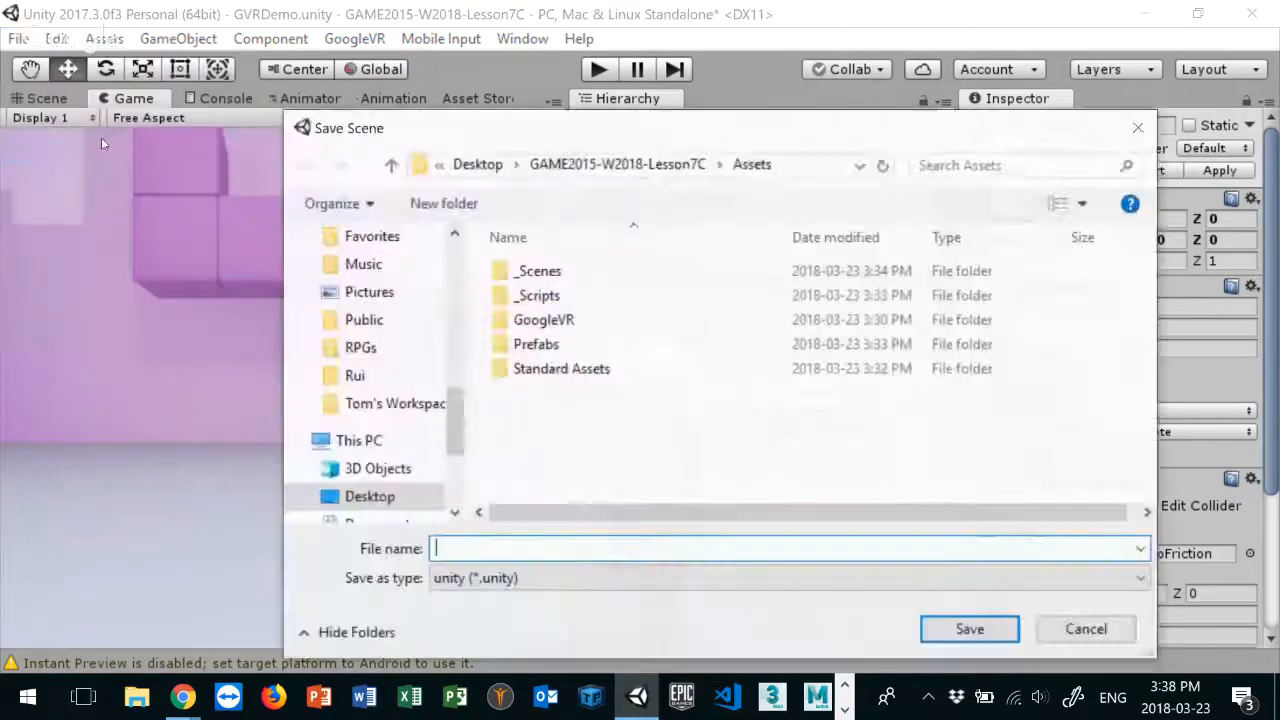
double_click(525, 270)
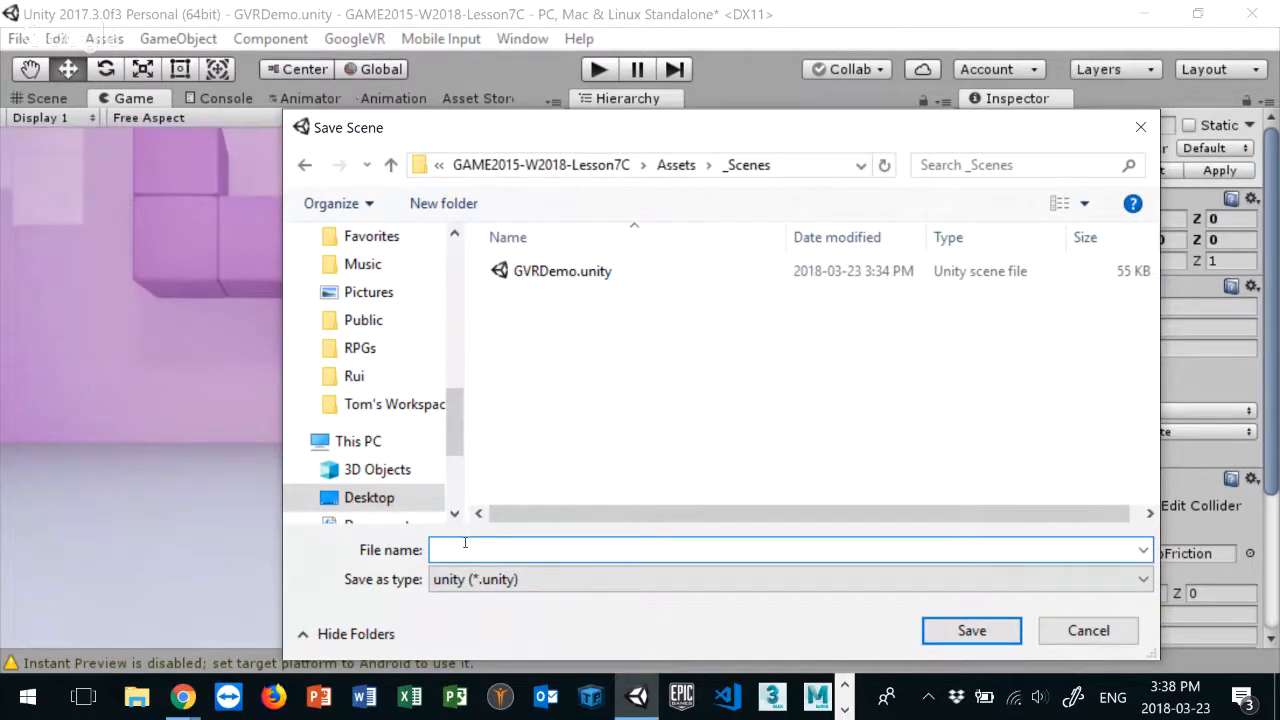
type("Gv")
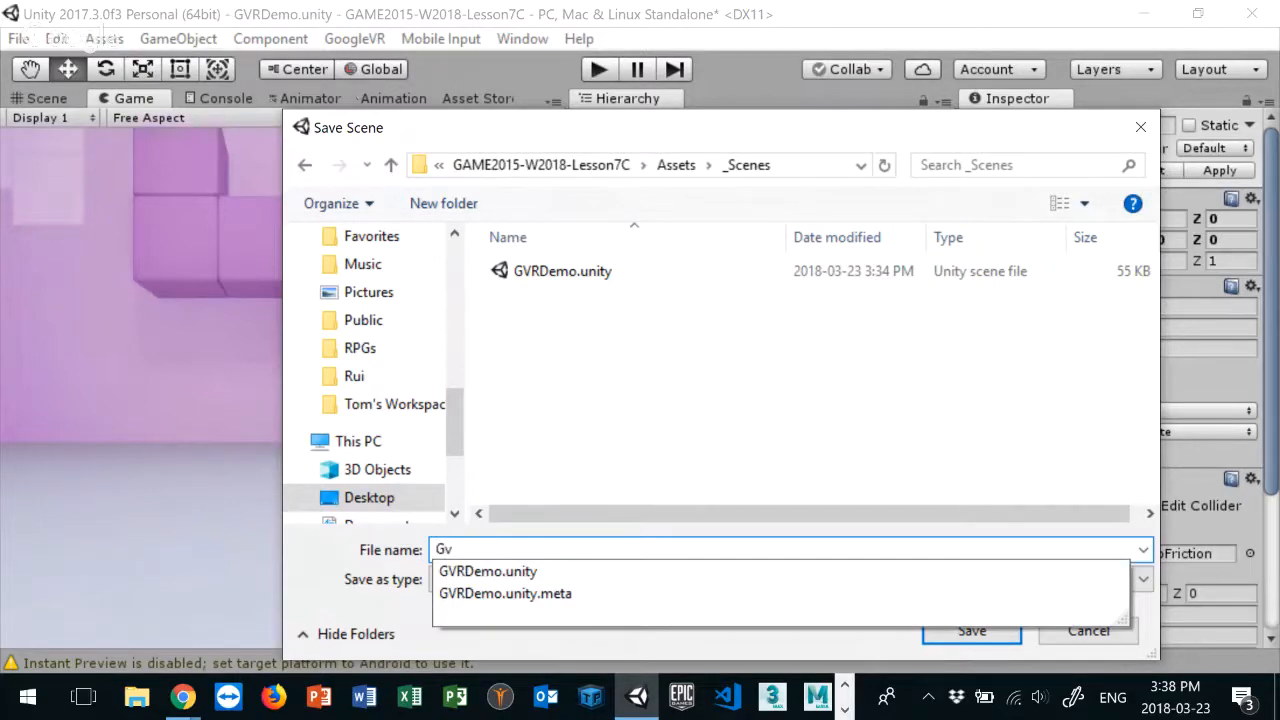
key("BackSpace")
type("VRMain")
key("Return")
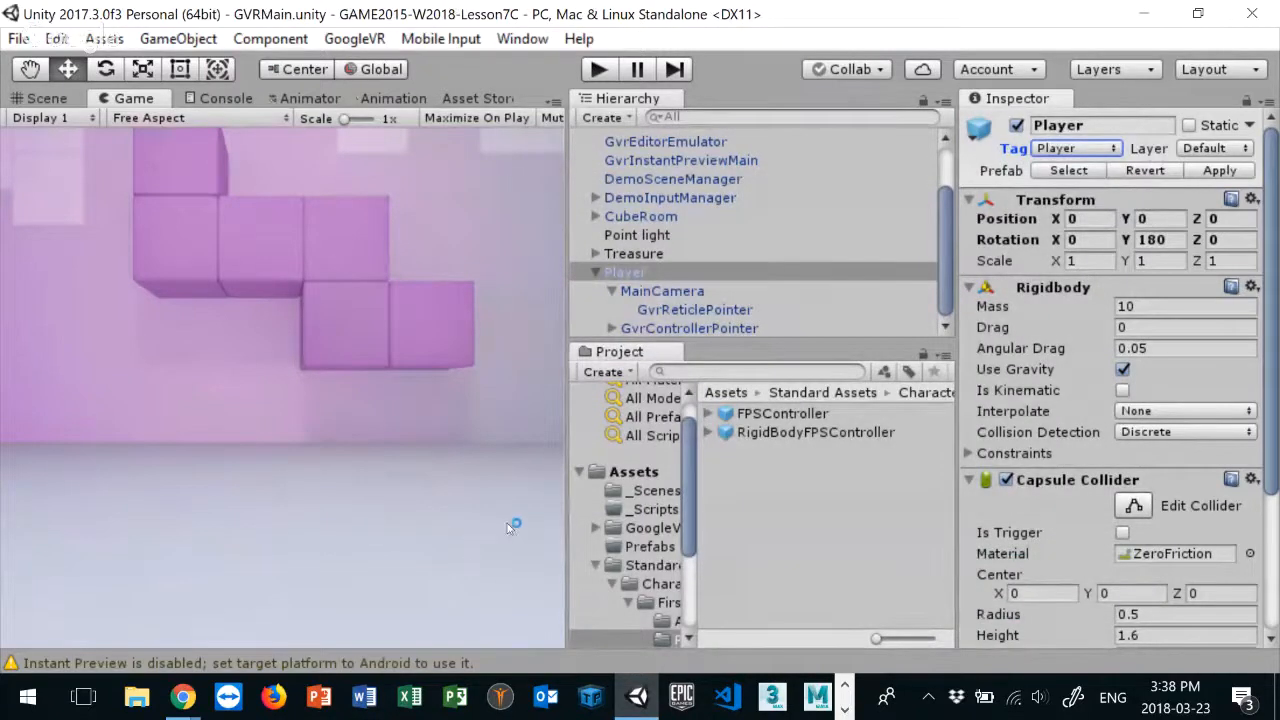
Step: Create a prefab from the scene's Player object in the Assets Prefabs folder
scroll(933, 182, "up", 3)
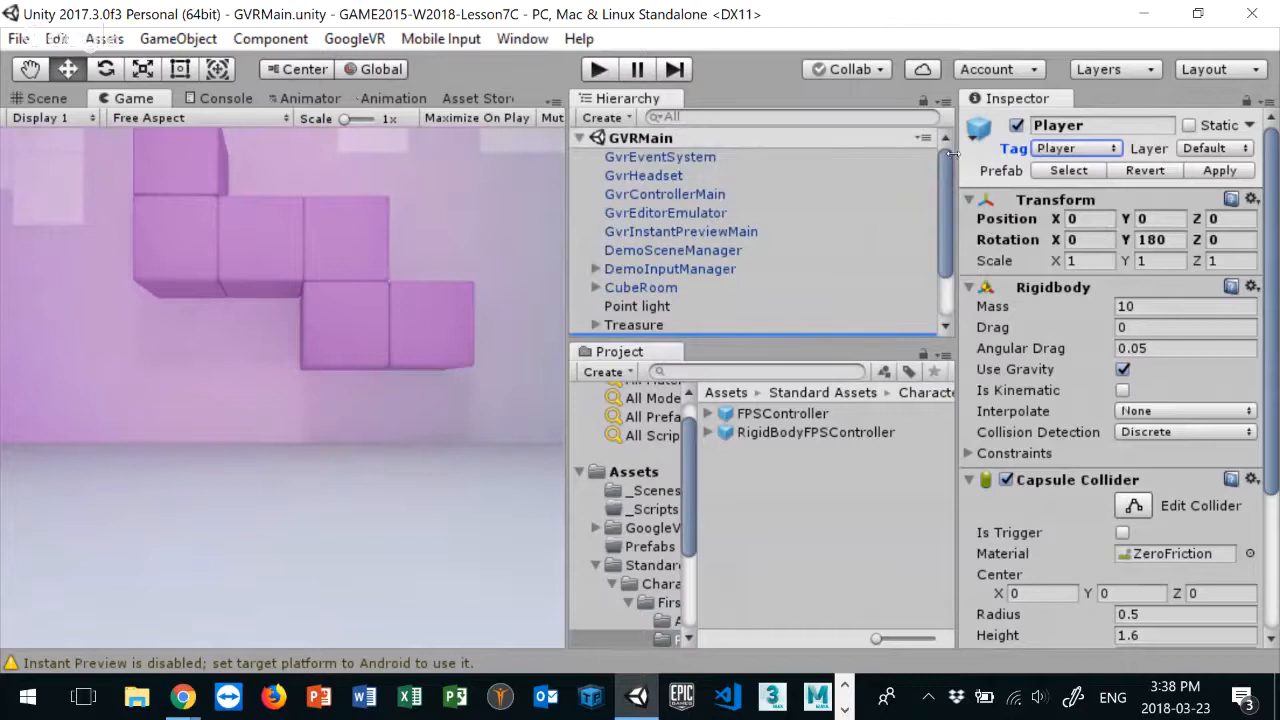
scroll(943, 258, "down", 3)
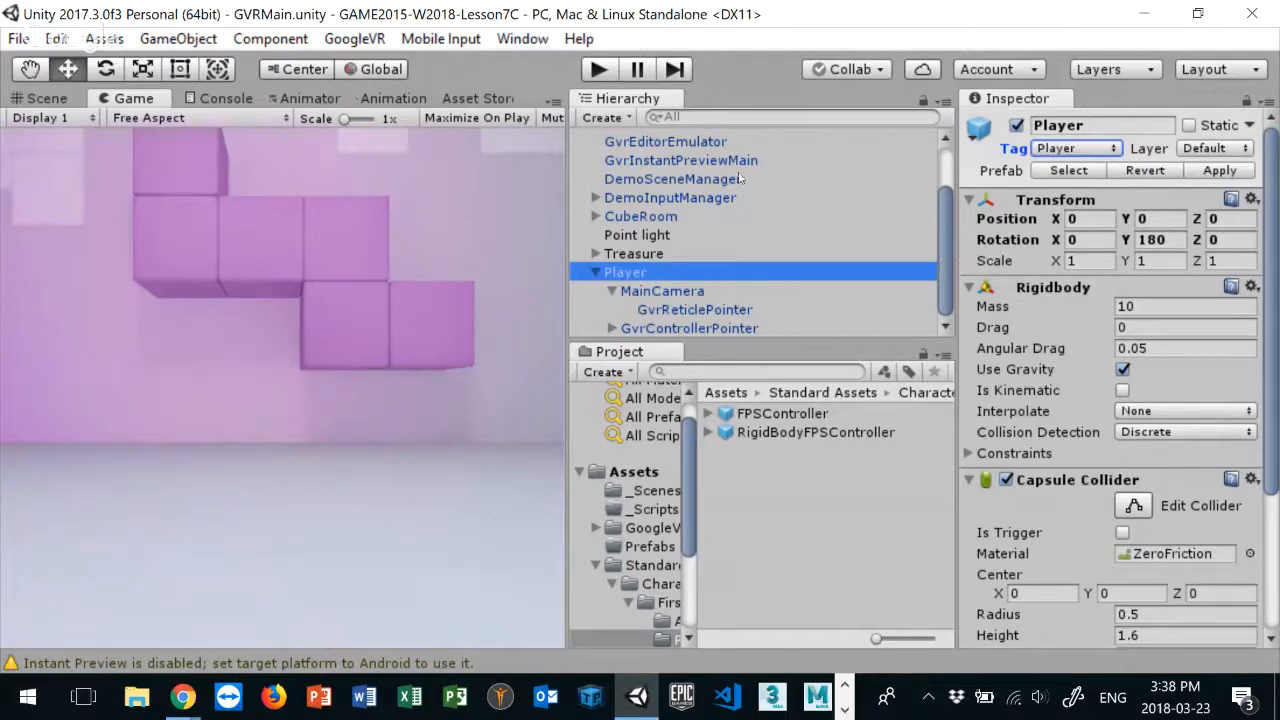
left_click(596, 272)
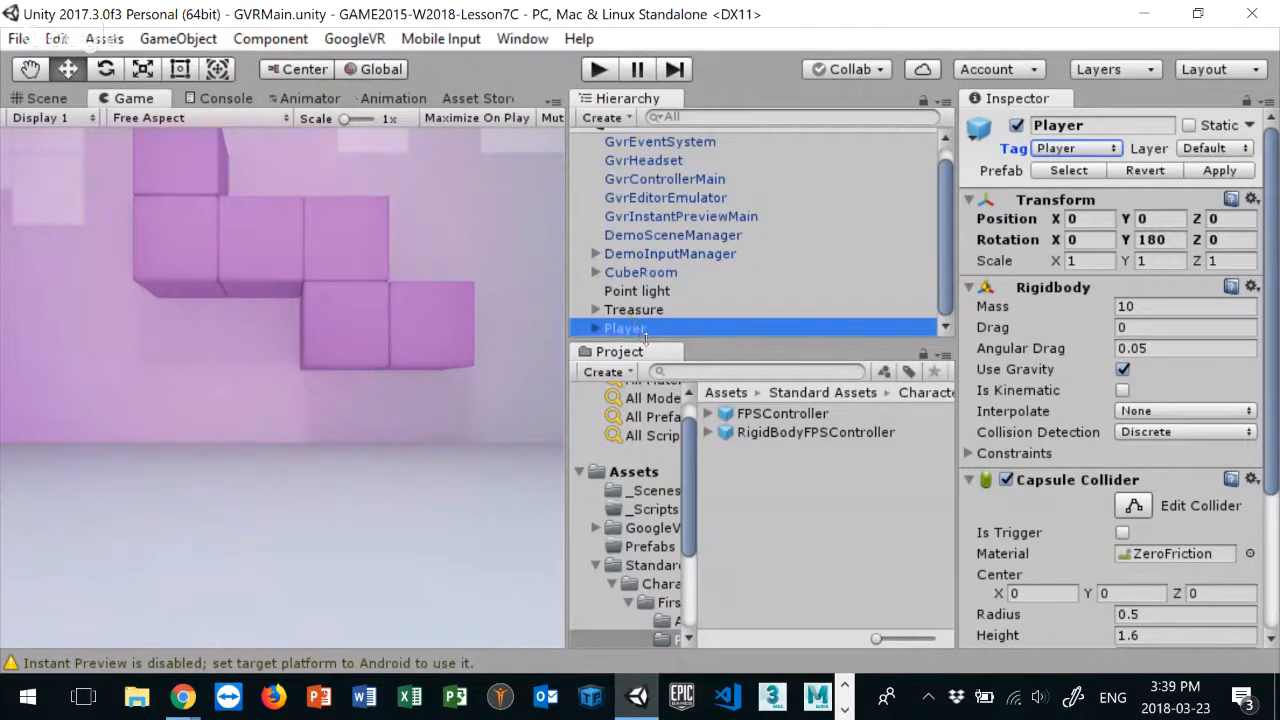
scroll(1060, 328, "down", 3)
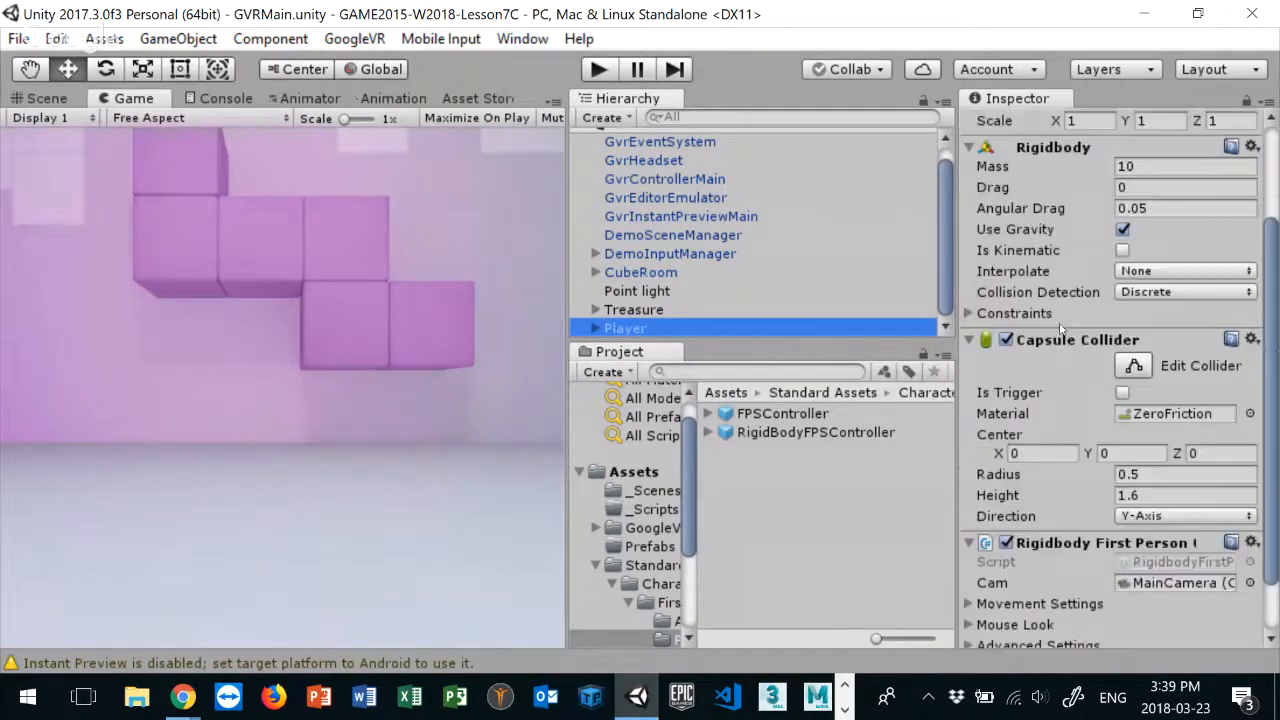
scroll(1060, 328, "down", 2)
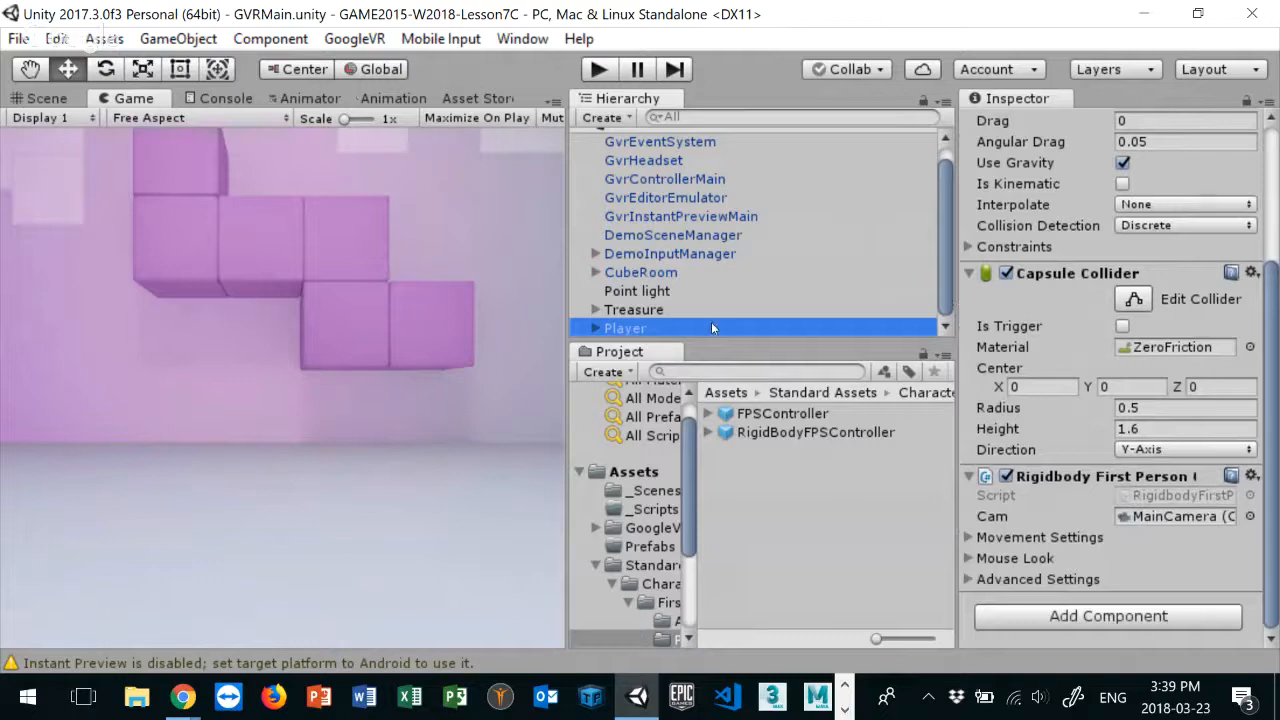
left_click(634, 545)
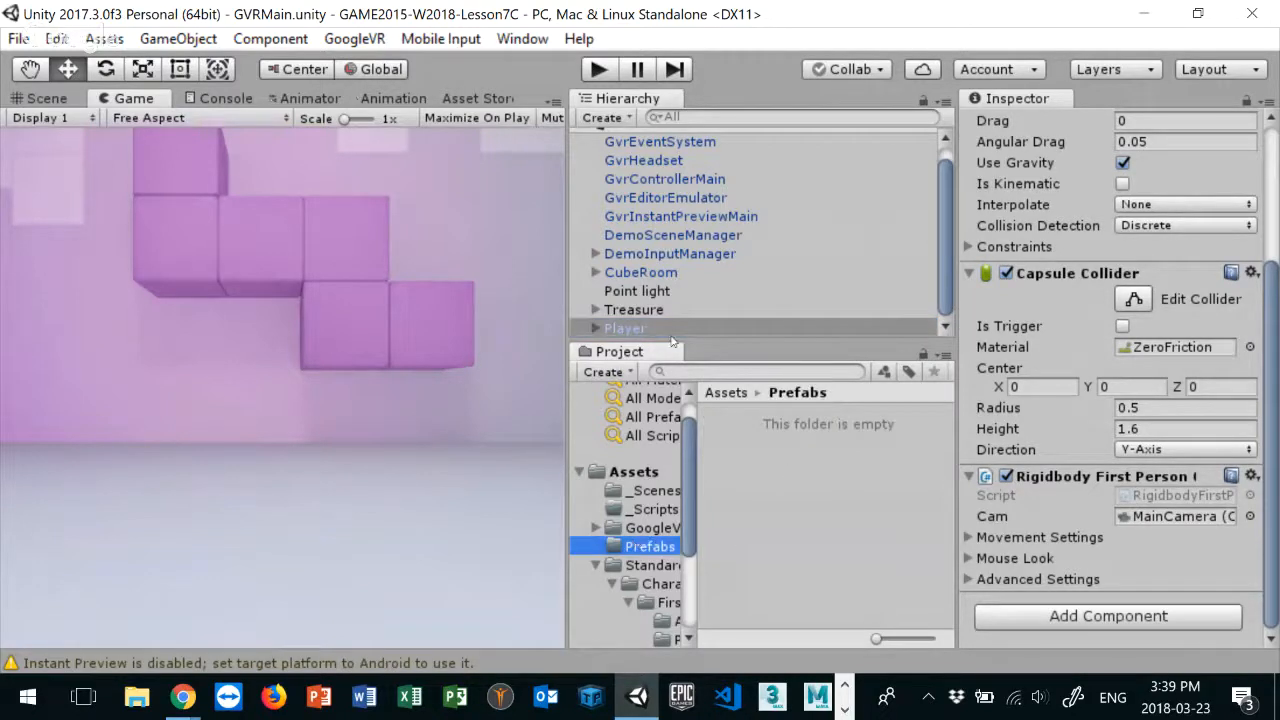
left_click_drag(619, 330, 817, 462)
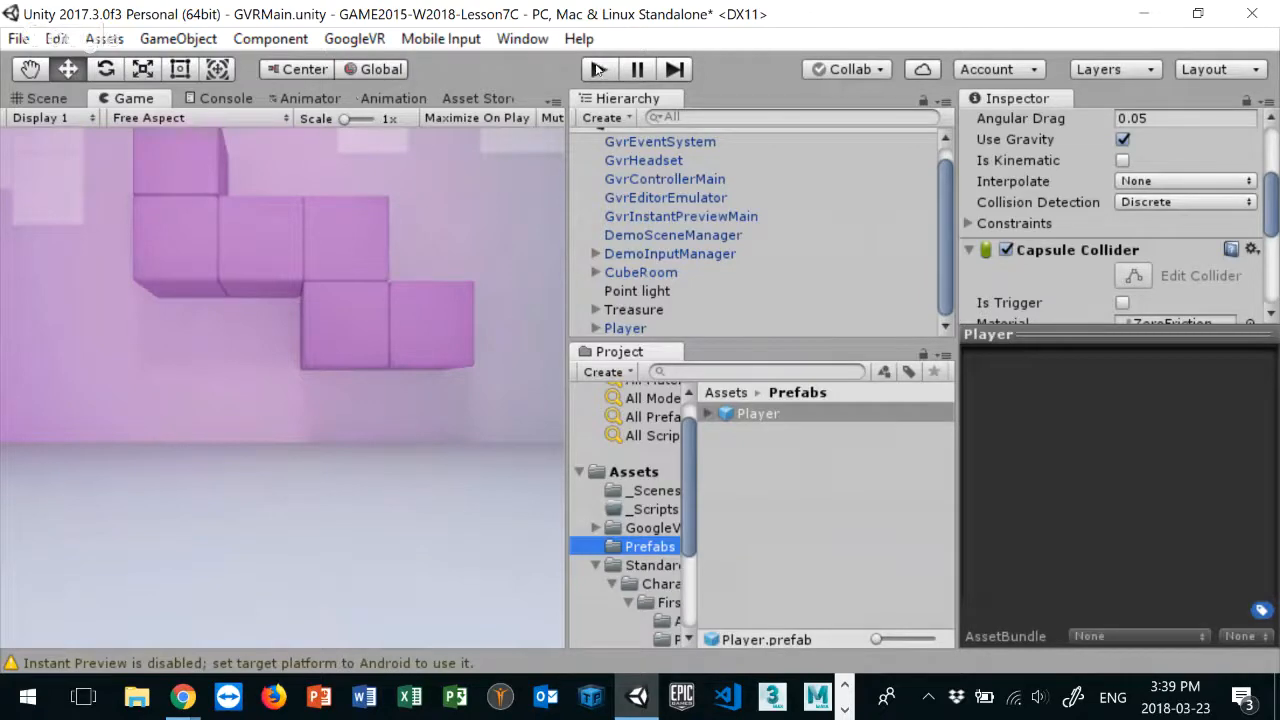
Step: Play-test the scene with the new Player, and widen the Game view after stopping
left_click(596, 69)
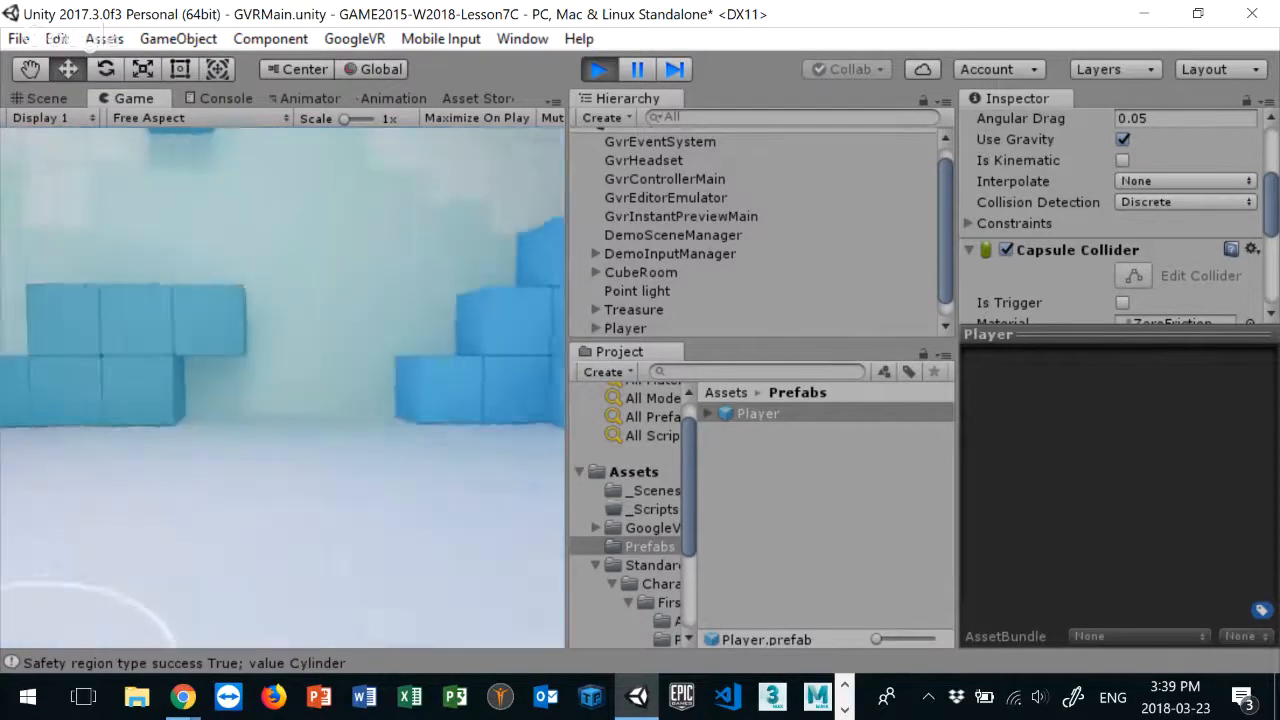
left_click(597, 68)
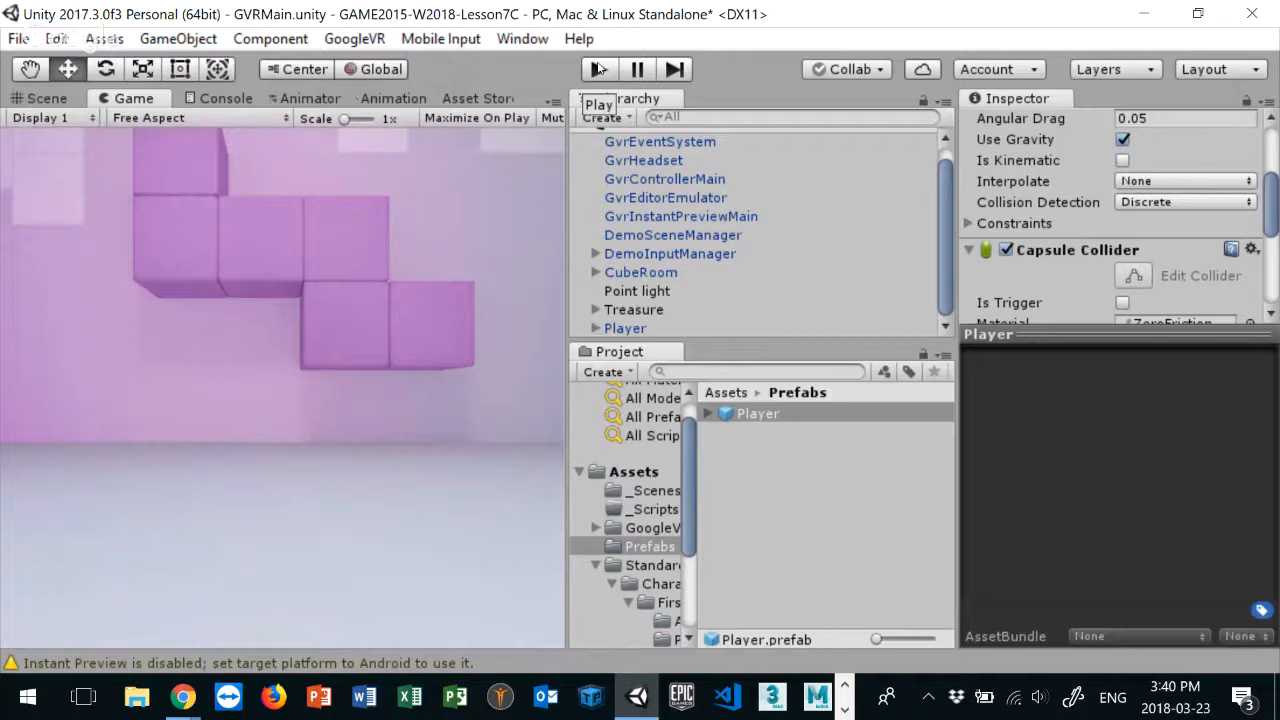
left_click_drag(570, 185, 845, 208)
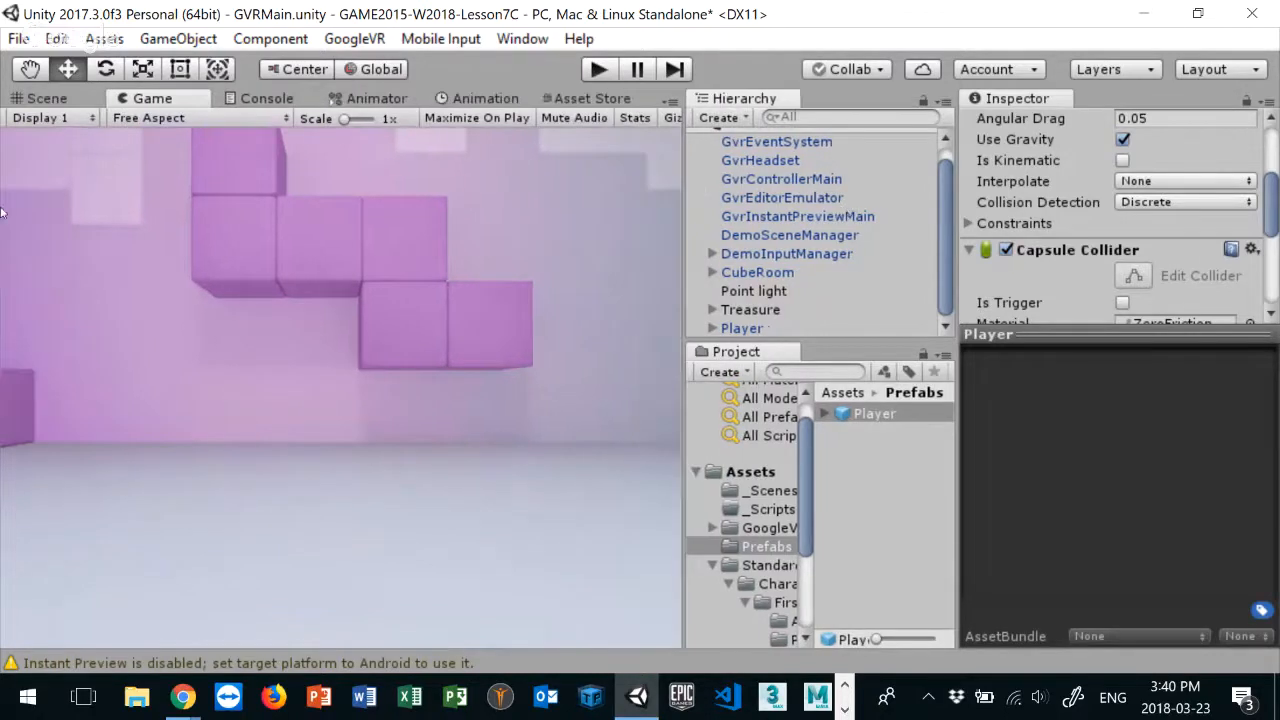
Step: Examine the Android SDK and JDK paths in the External Tools section of Unity's preferences
left_click(18, 39)
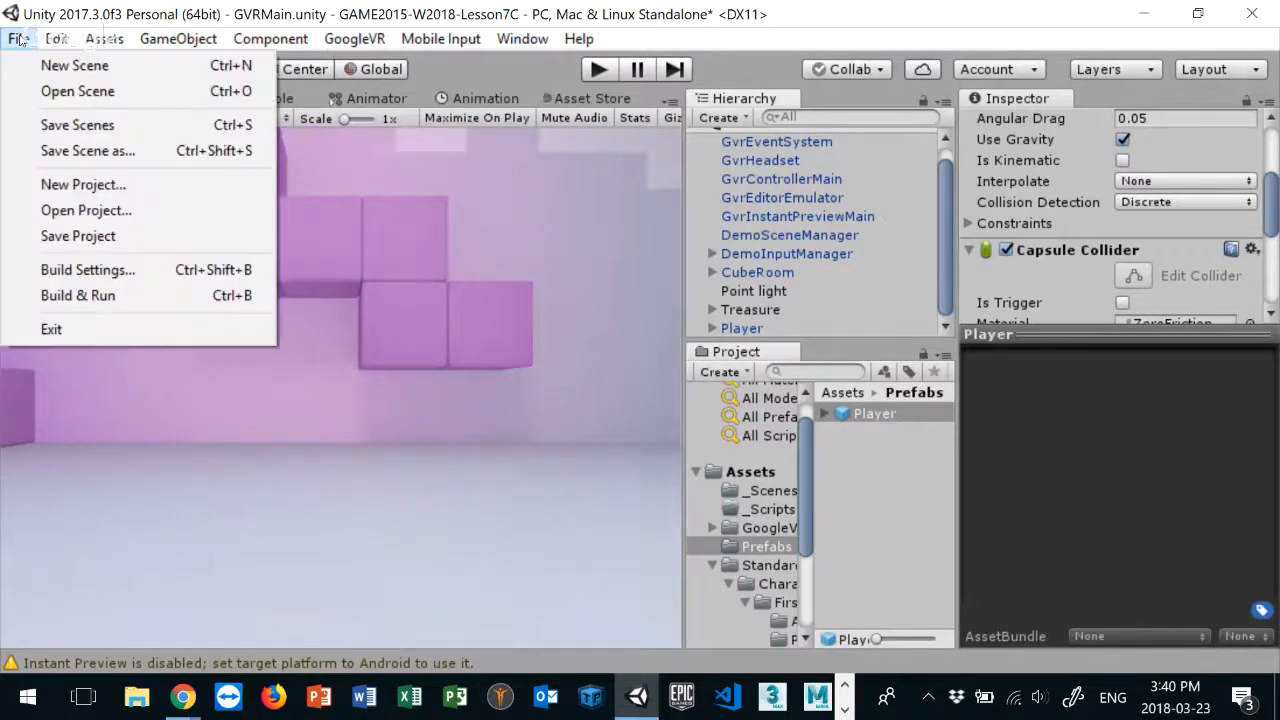
mouse_move(56, 39)
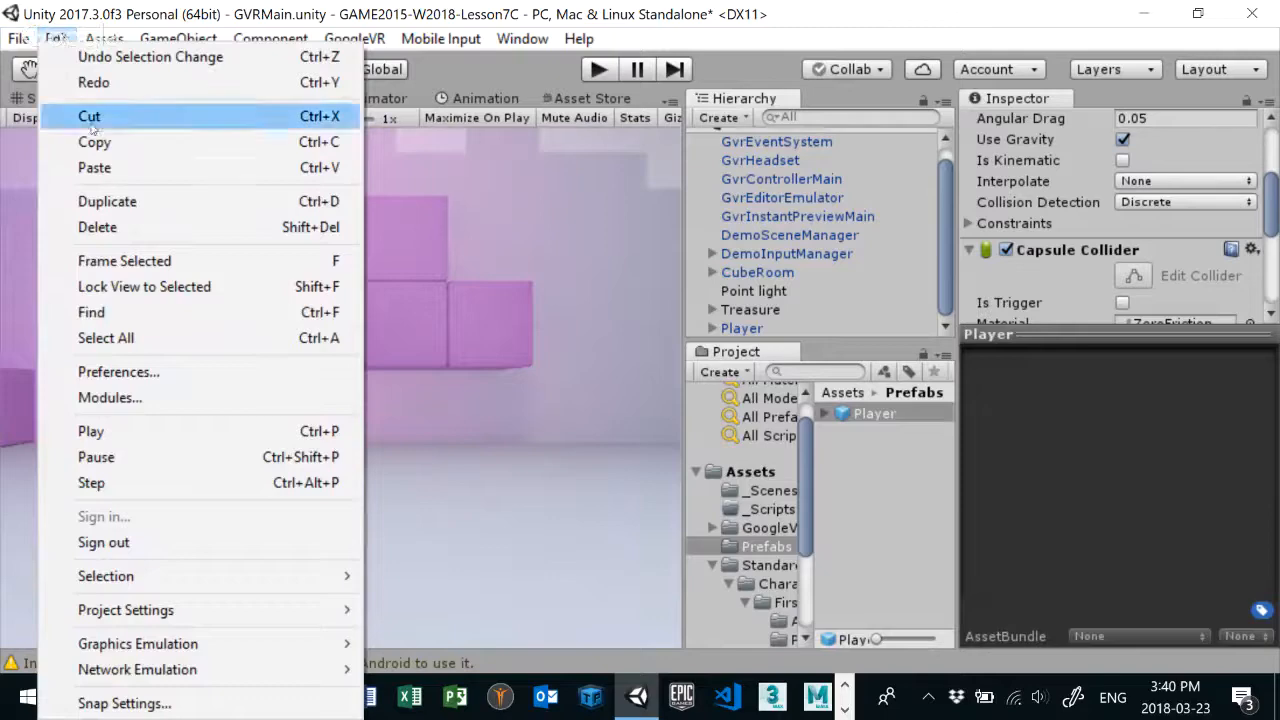
left_click(100, 374)
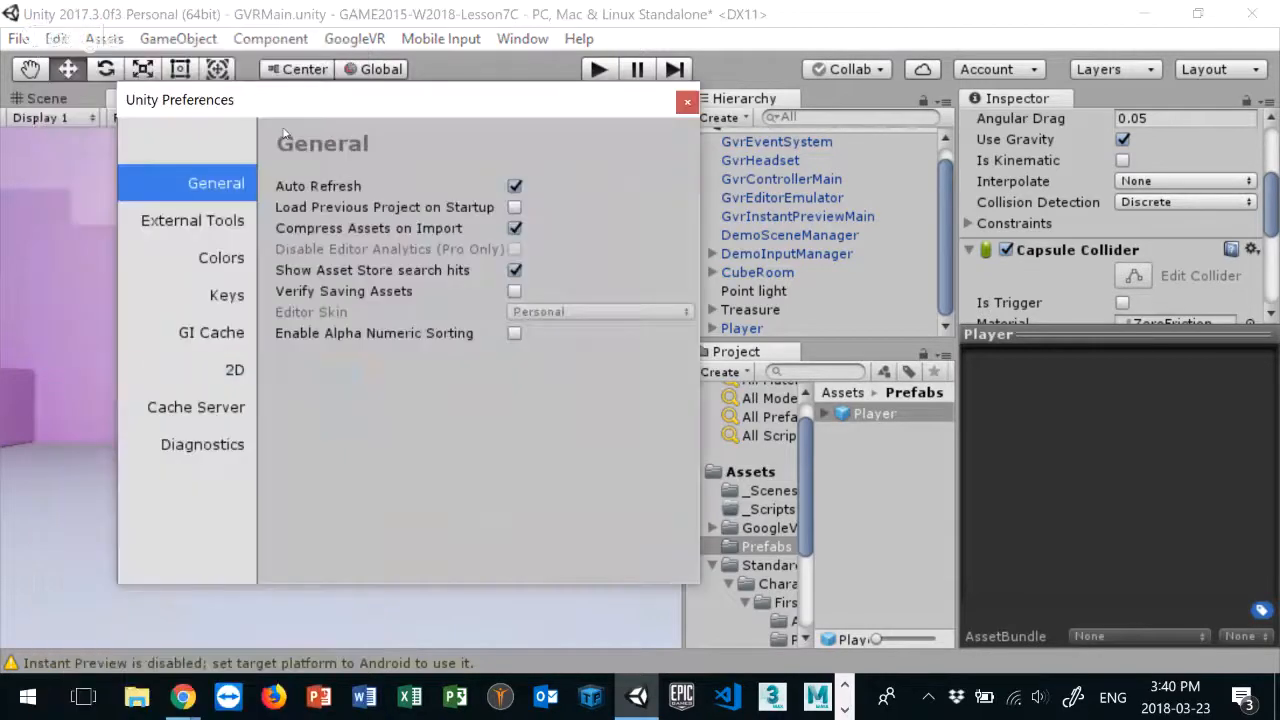
left_click_drag(280, 104, 288, 51)
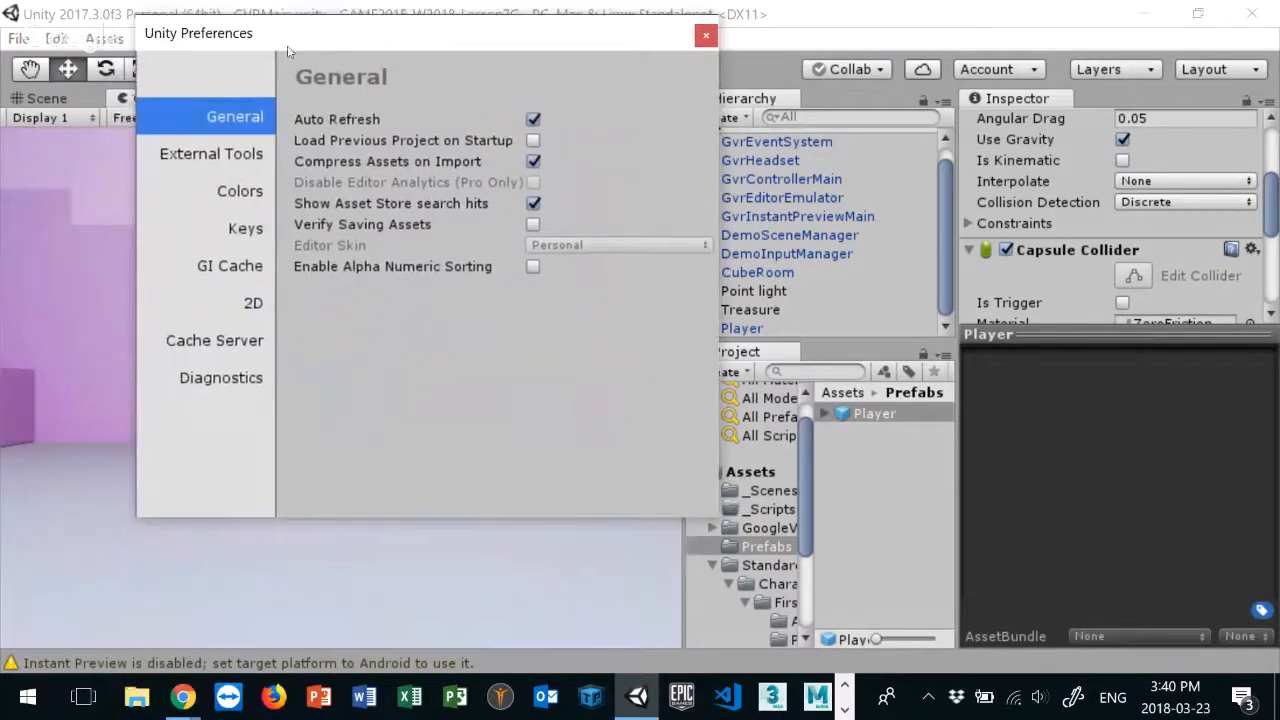
left_click(220, 154)
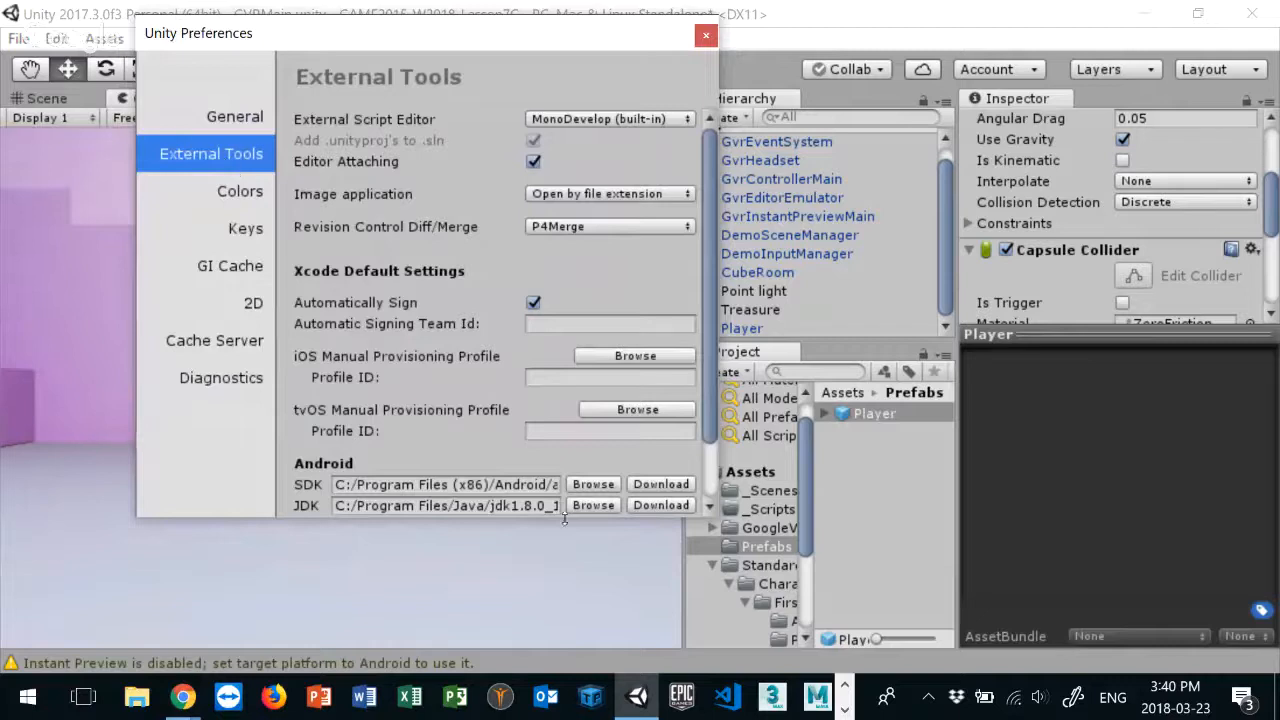
left_click_drag(565, 518, 527, 630)
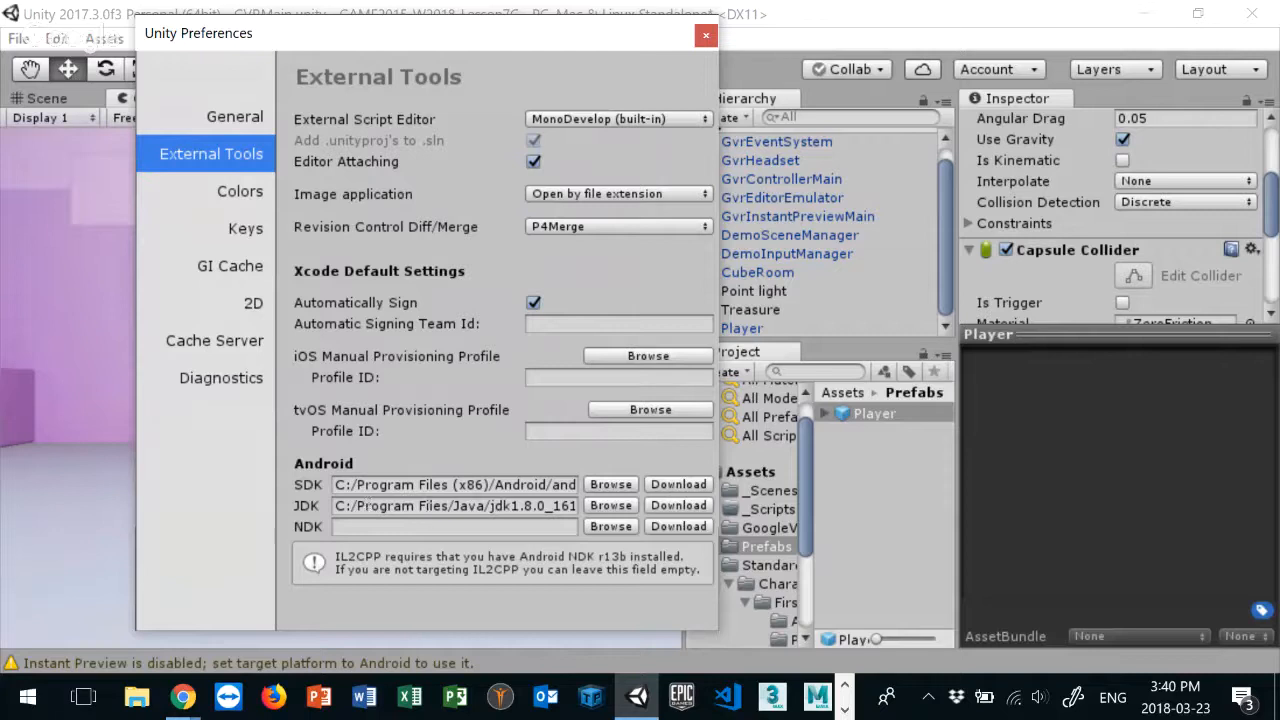
left_click_drag(422, 506, 594, 512)
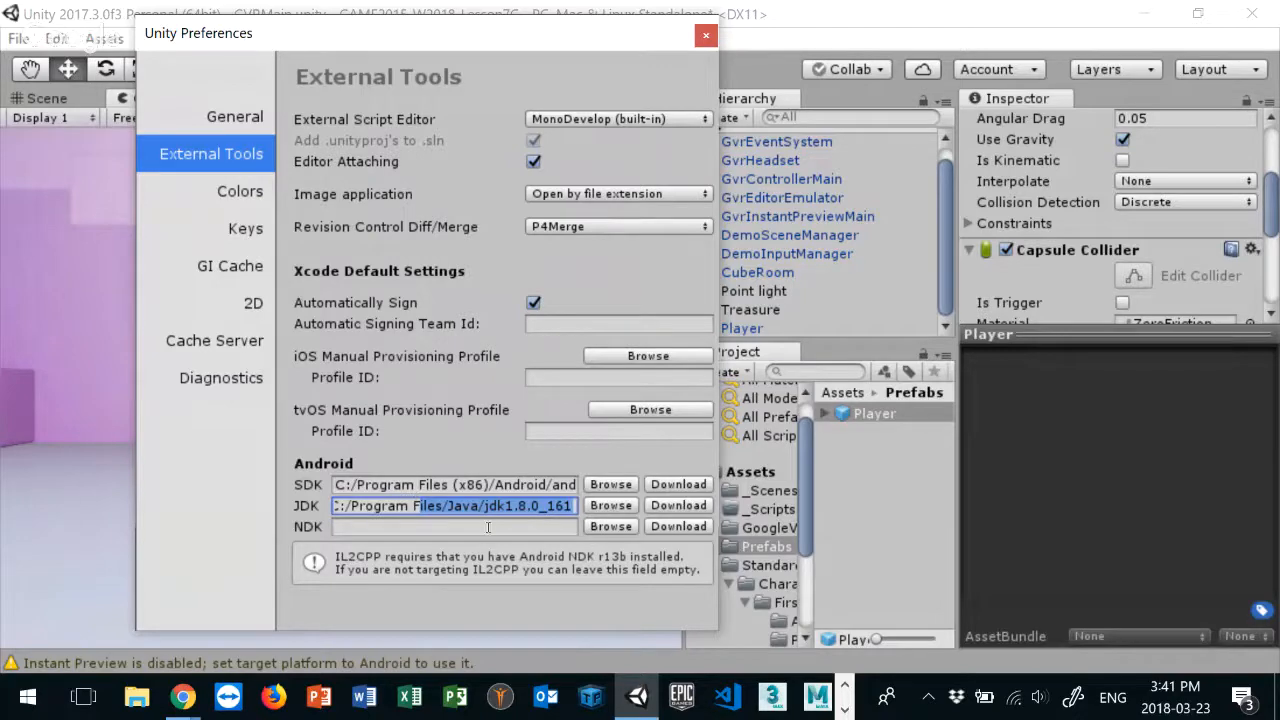
Step: Switch to Chrome and search Google for "download java jdk"
left_click(182, 692)
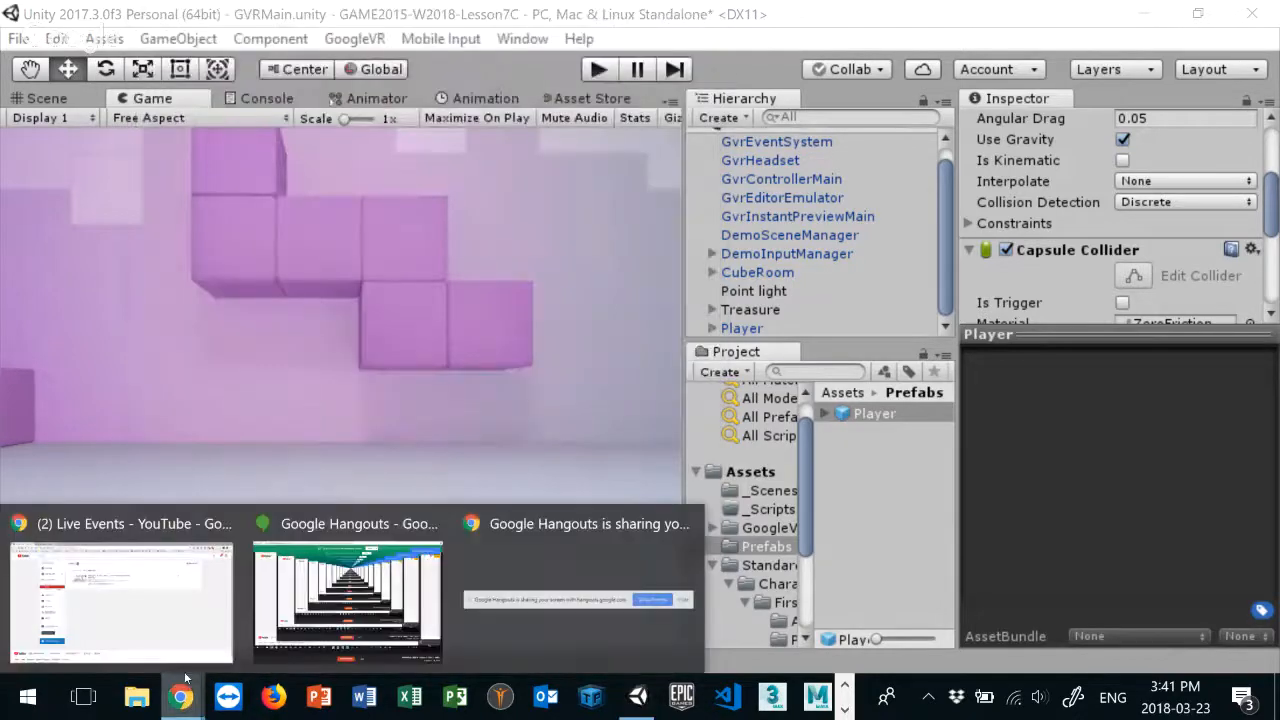
left_click(146, 592)
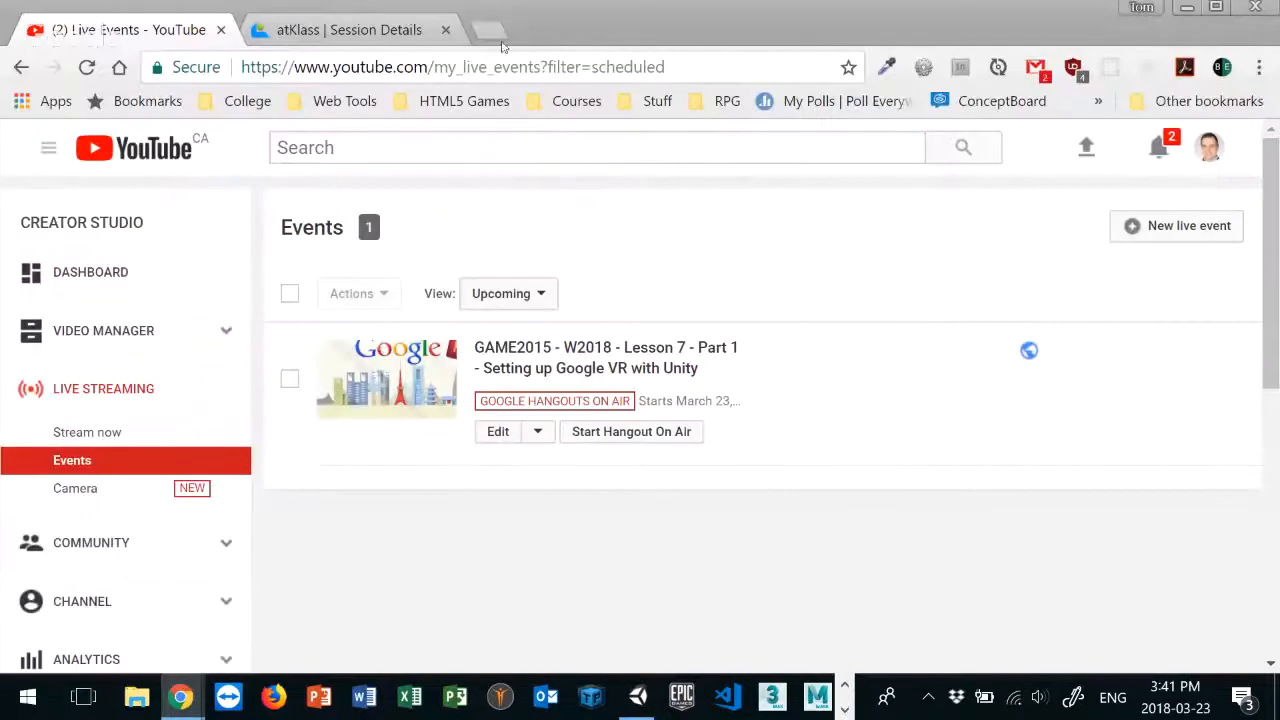
left_click(483, 32)
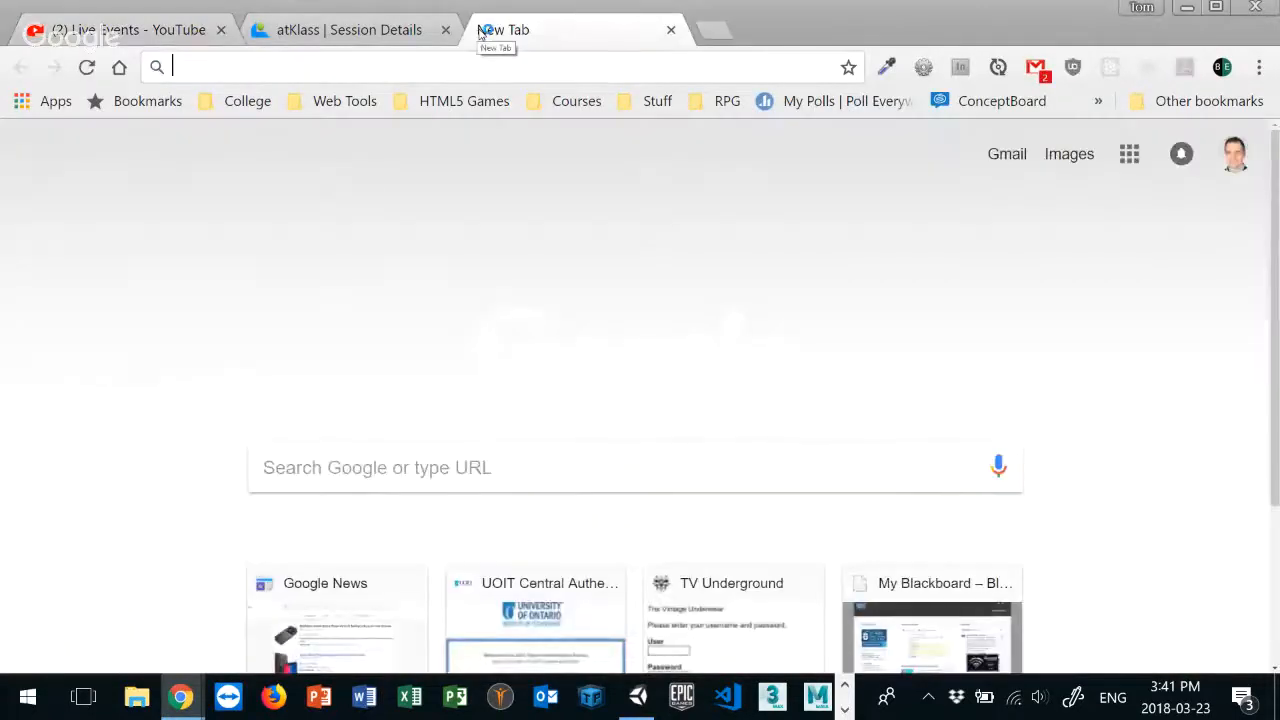
type("download ")
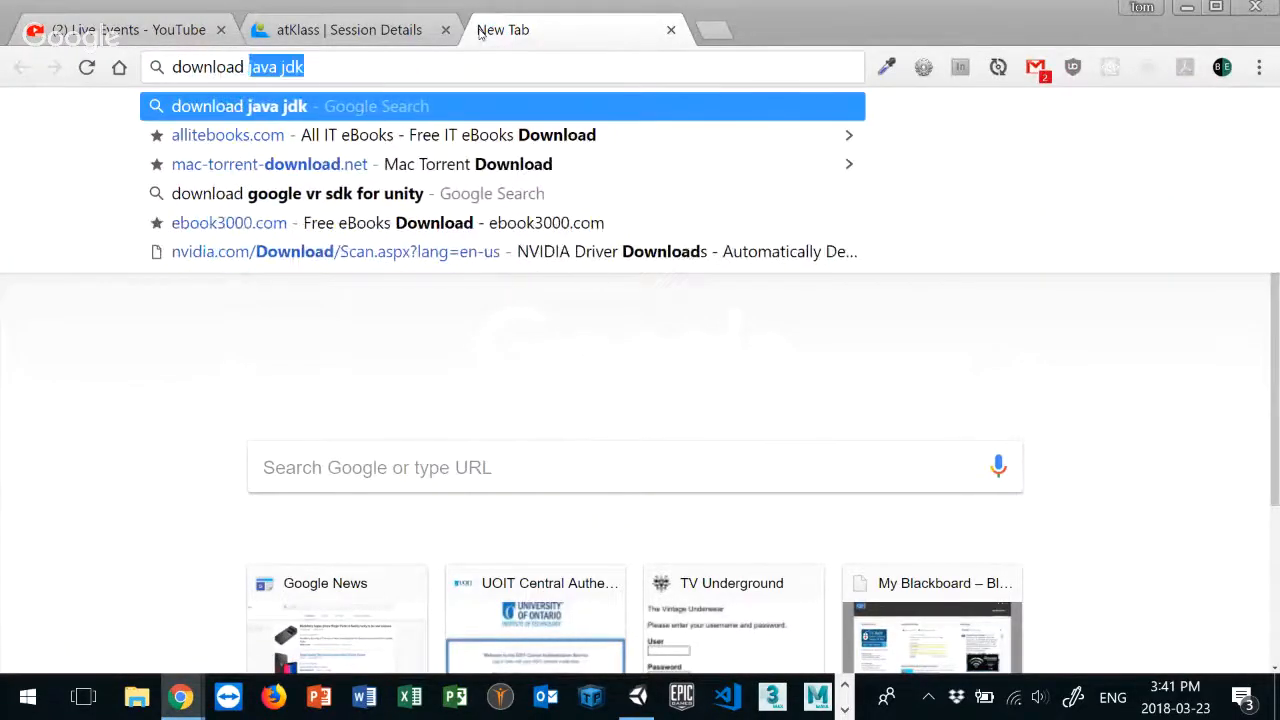
type("jav")
key("Return")
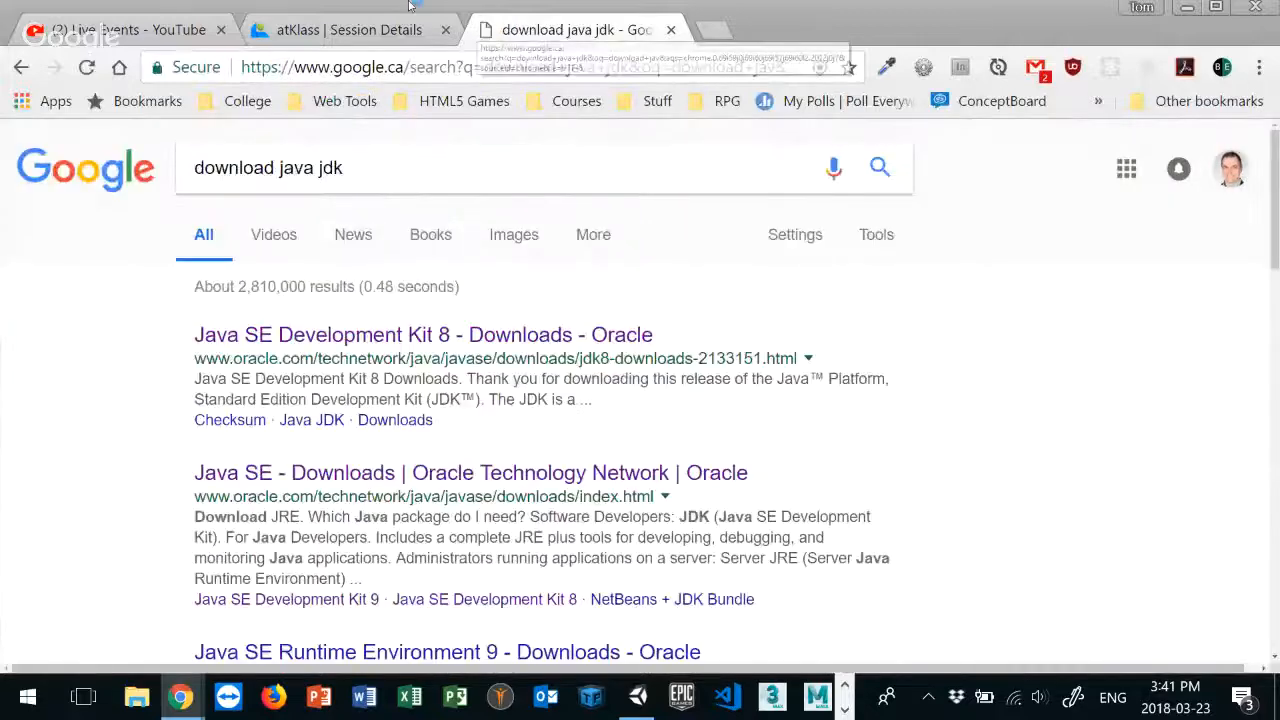
Step: Open Oracle's Java SE Development Kit 8 downloads page and review the list of 8u161 installers
left_click(475, 338)
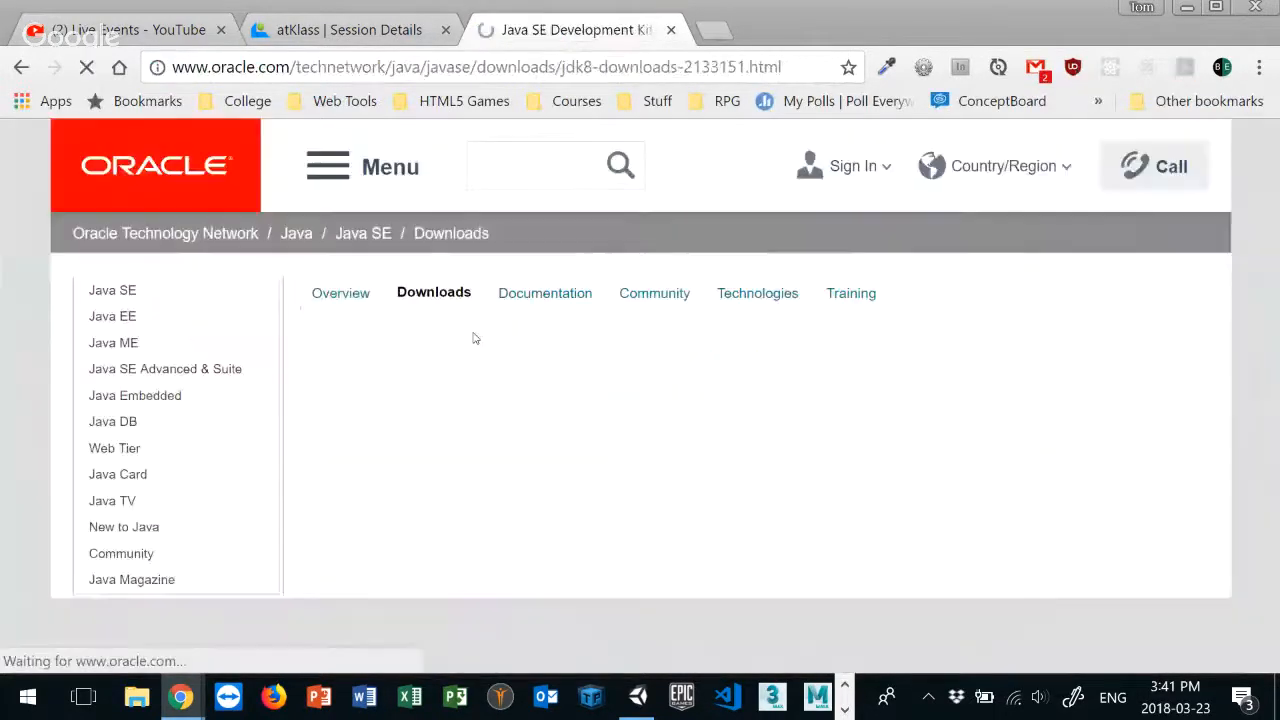
scroll(860, 443, "down", 2)
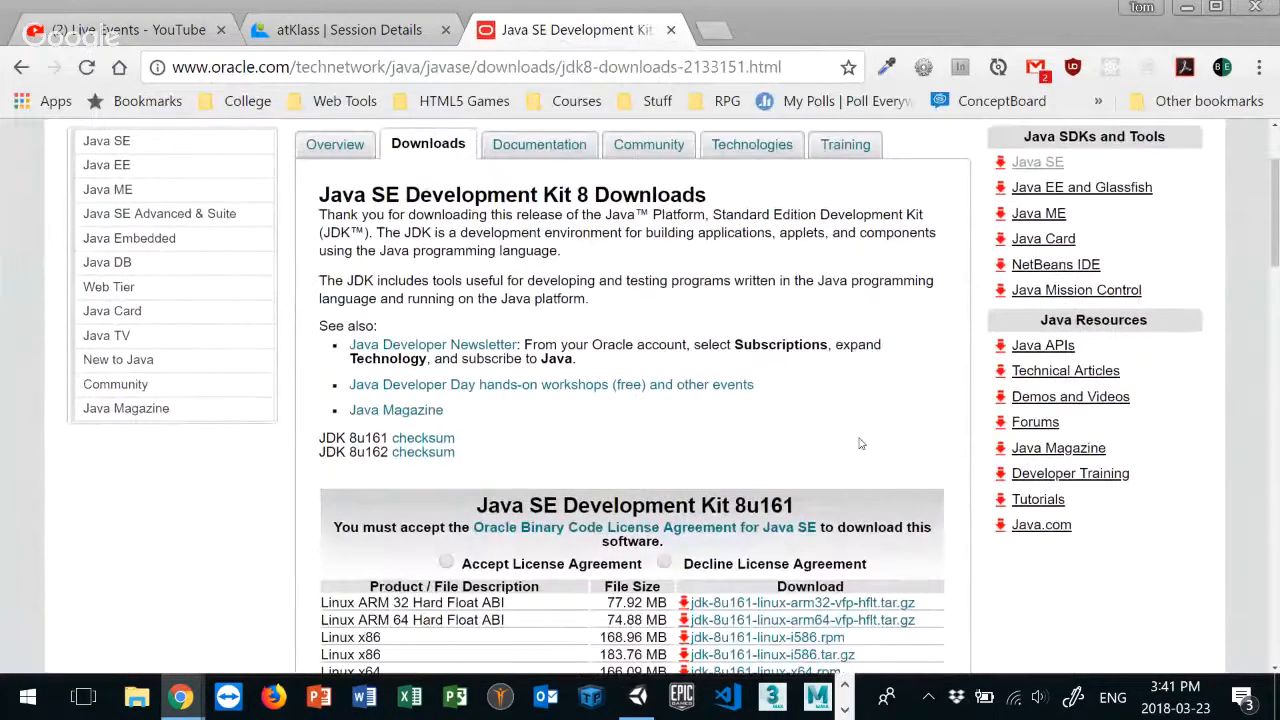
scroll(860, 443, "down", 4)
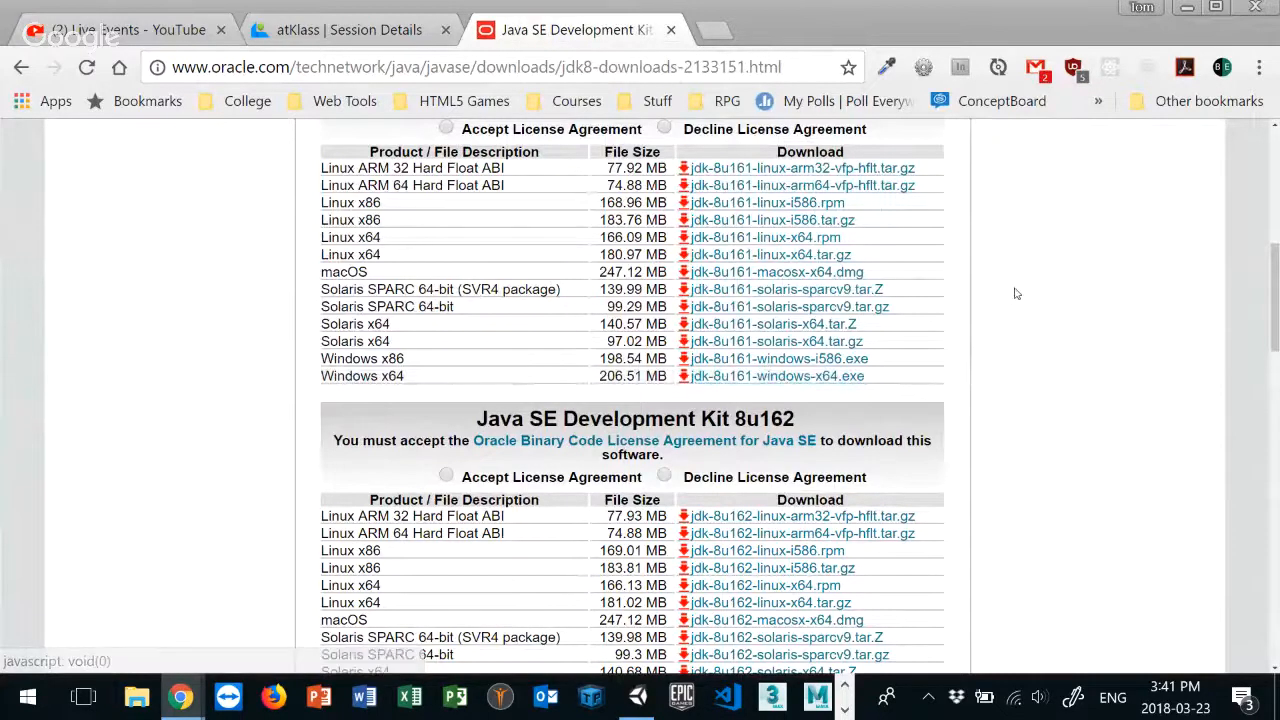
scroll(1010, 298, "up", 1)
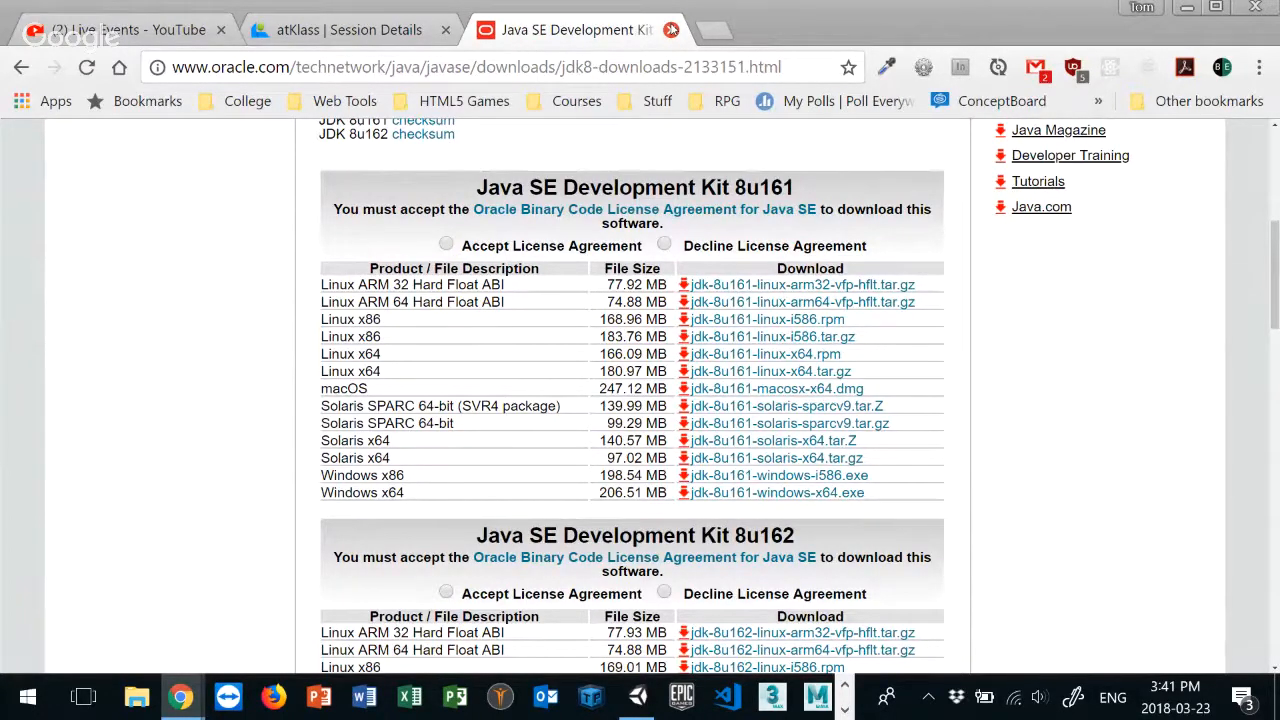
Step: Switch back to Unity and inspect the installed JDK folders in Program Files/Java through the JDK folder selection, leaving without choosing one
left_click(640, 699)
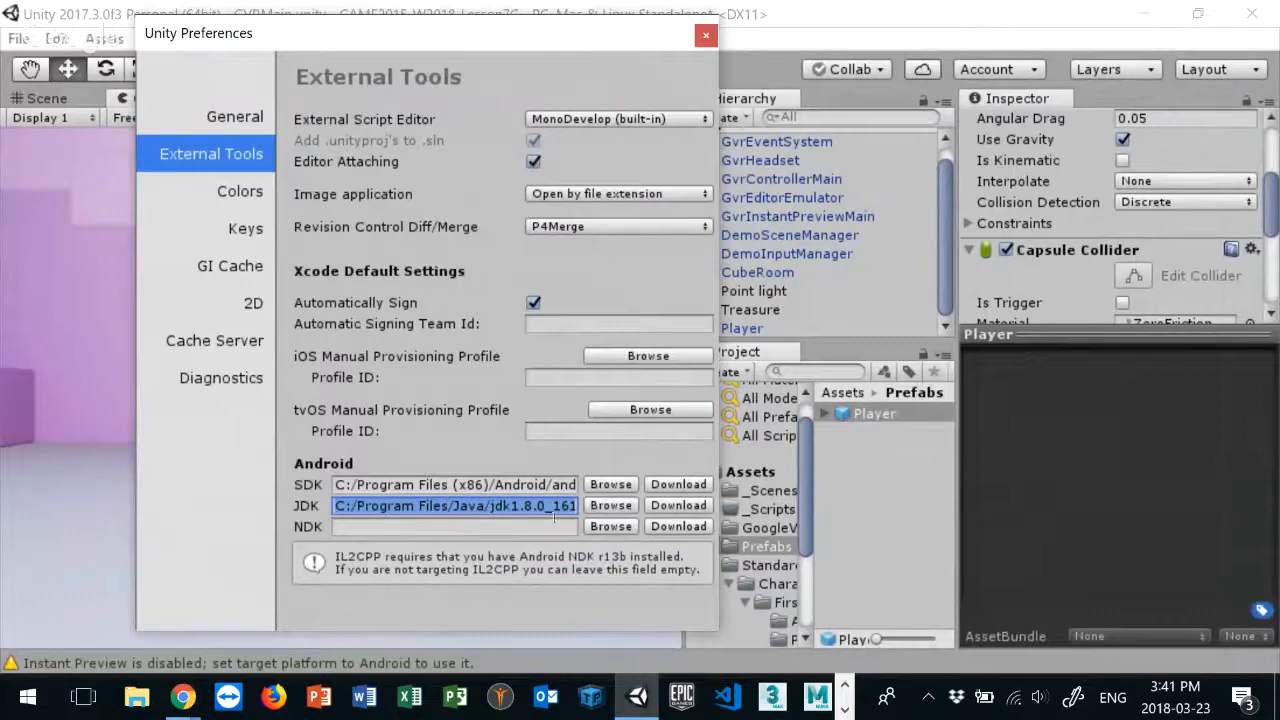
left_click(611, 505)
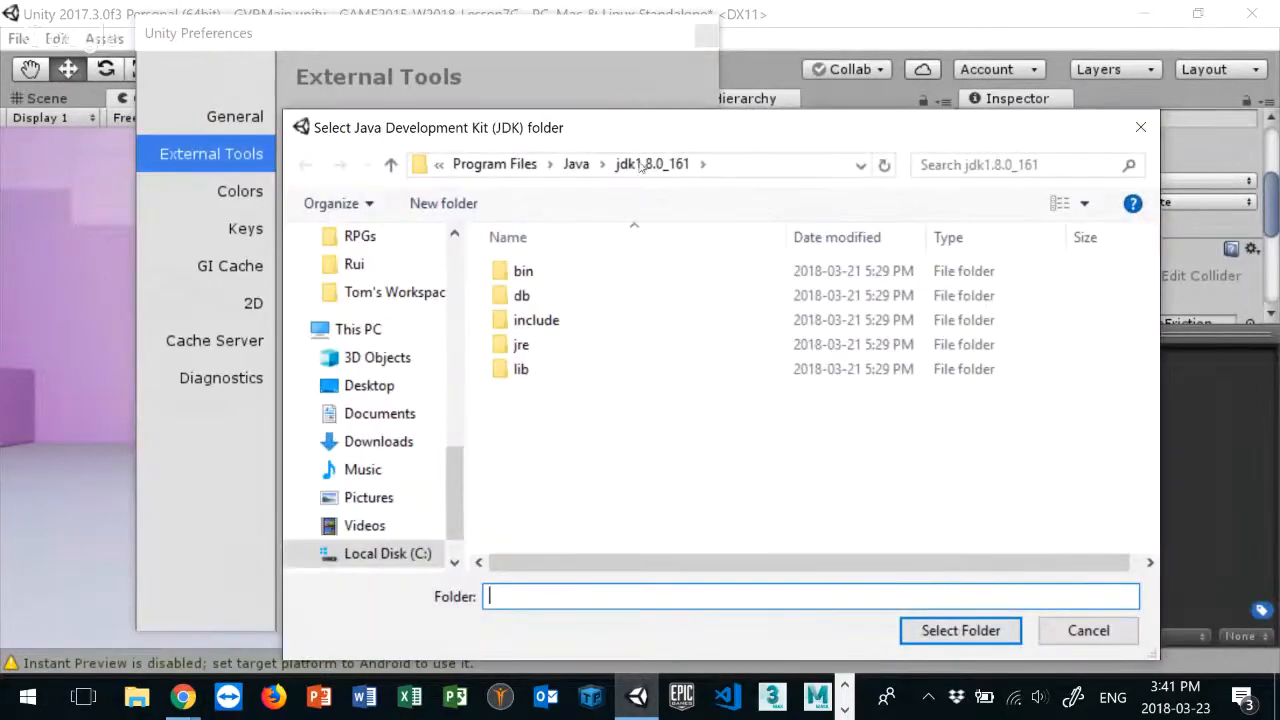
left_click(575, 165)
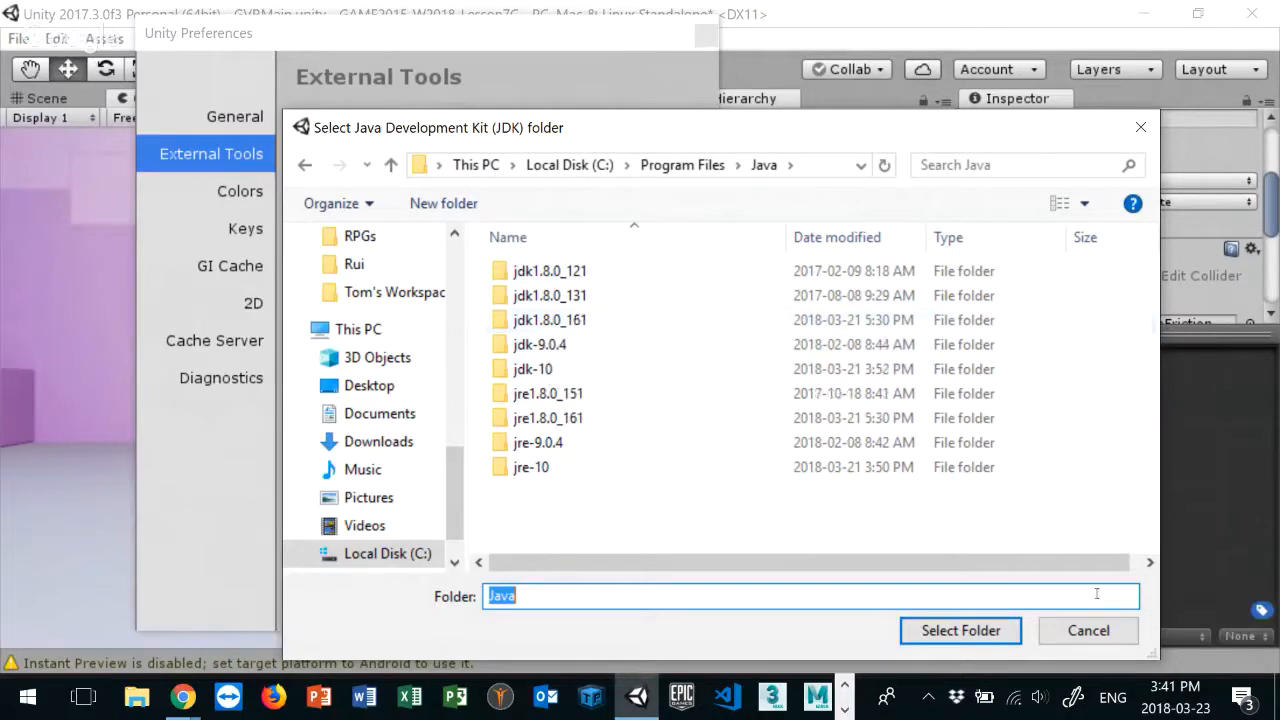
left_click(1100, 632)
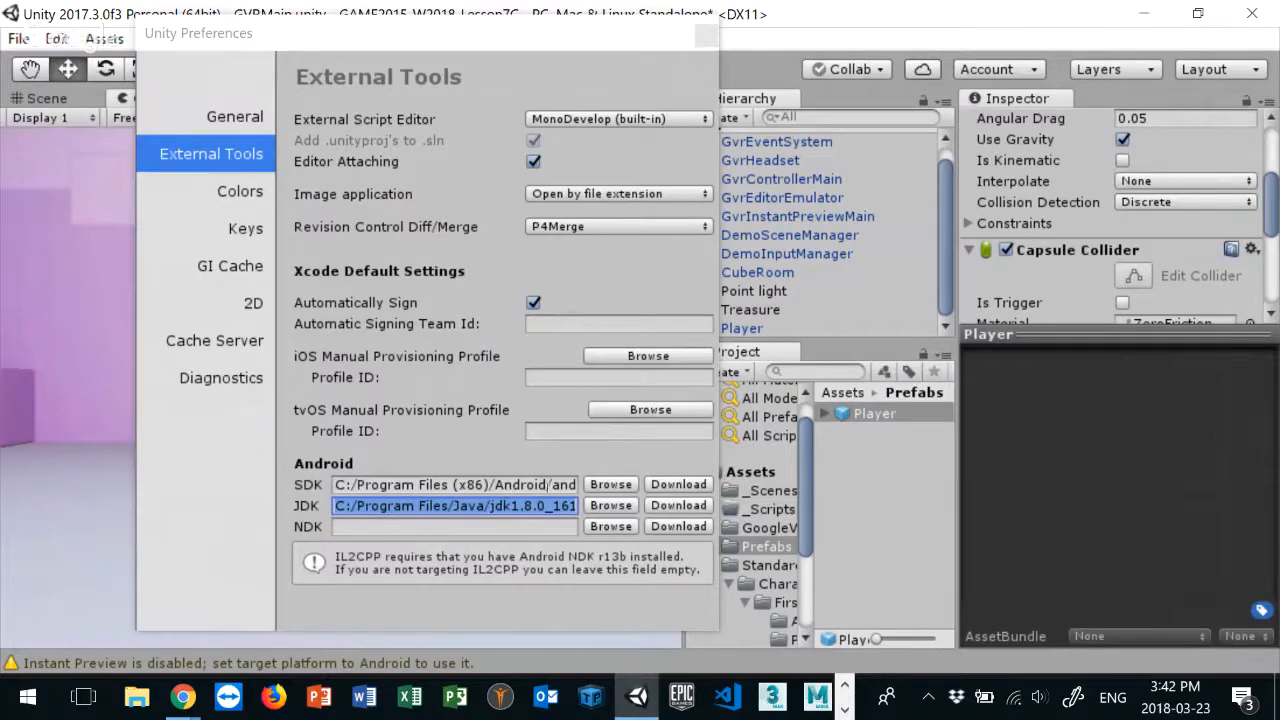
Step: Inspect the installed versions in the Android SDK's build-tools folder, including 25.0.2, through the SDK root folder selection
left_click(612, 485)
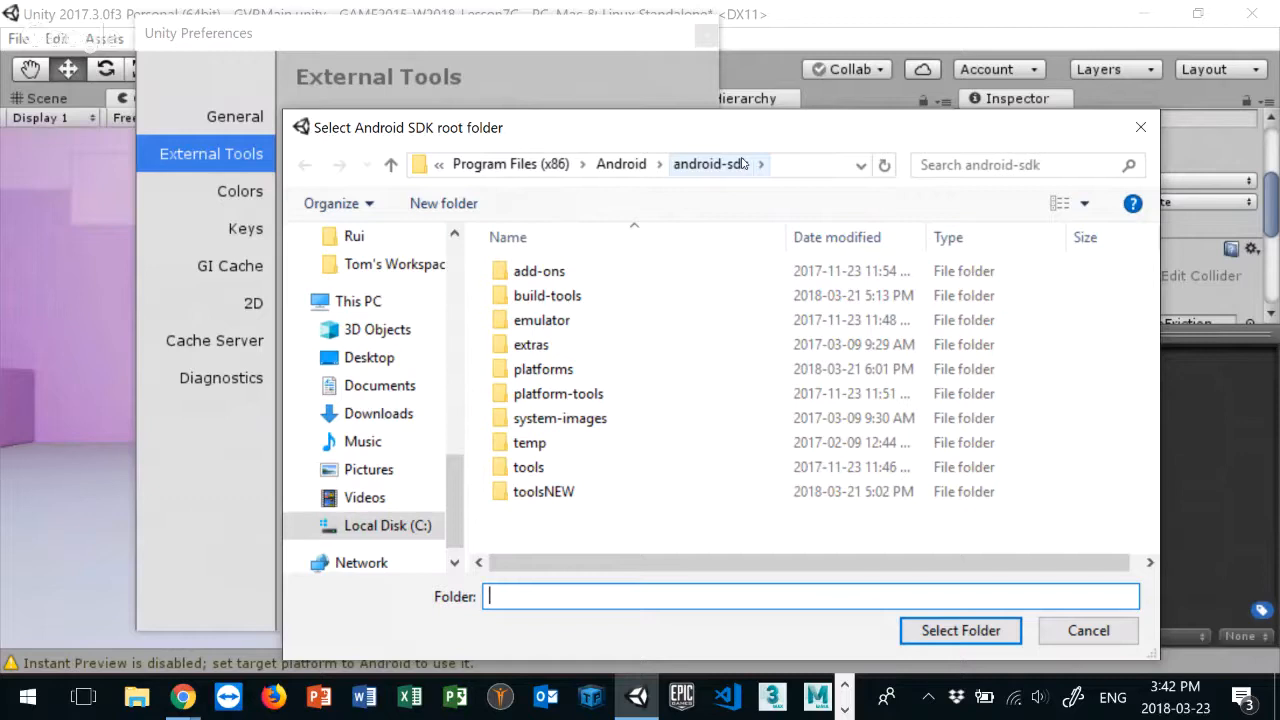
double_click(530, 295)
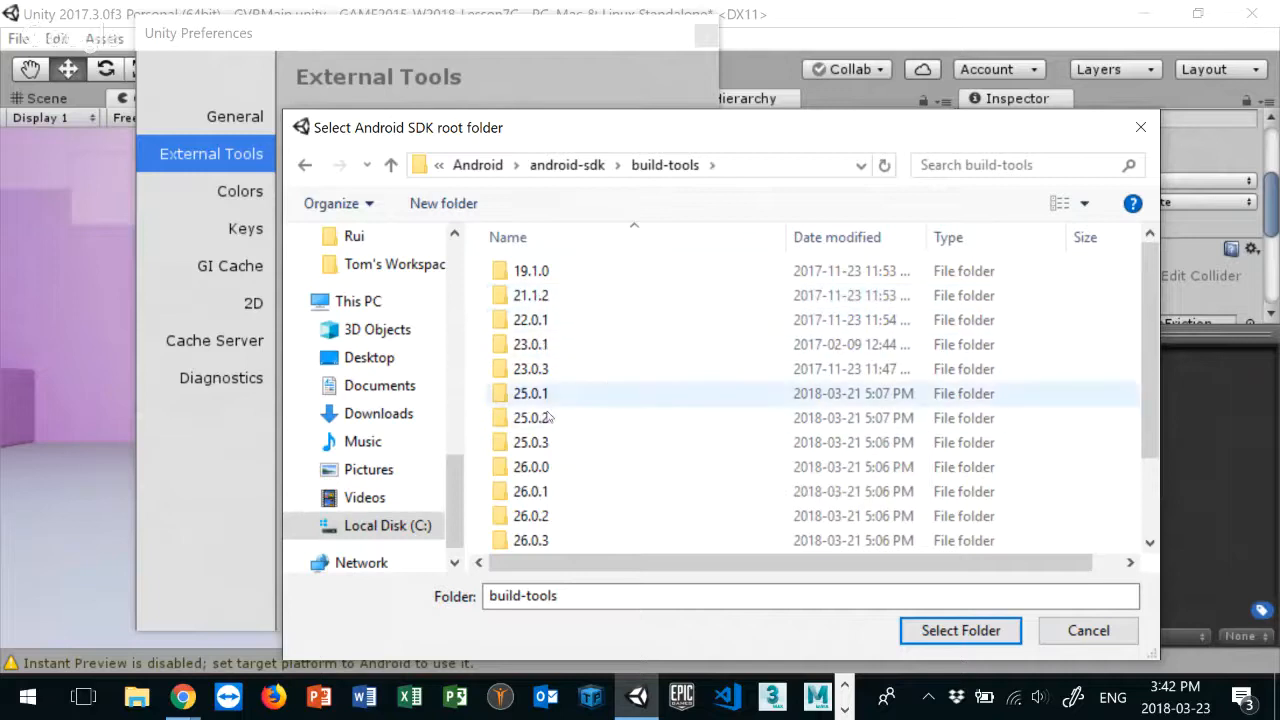
left_click(535, 418)
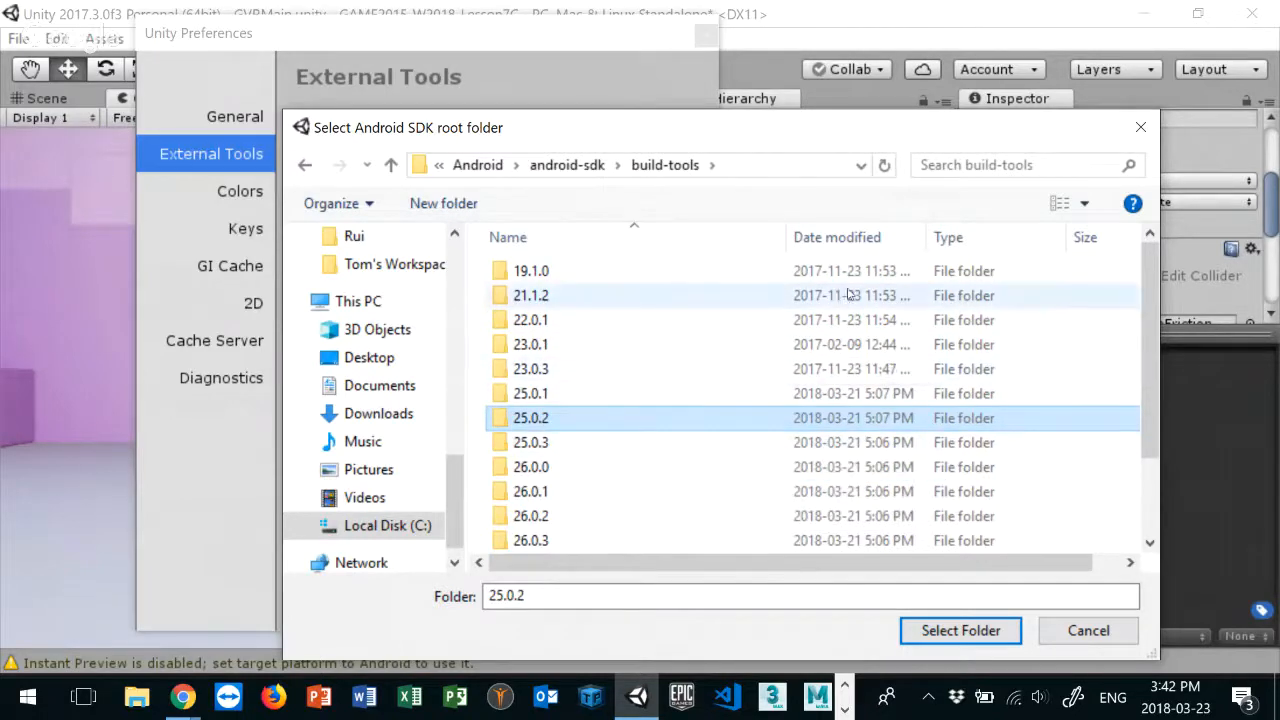
scroll(620, 340, "down", 1)
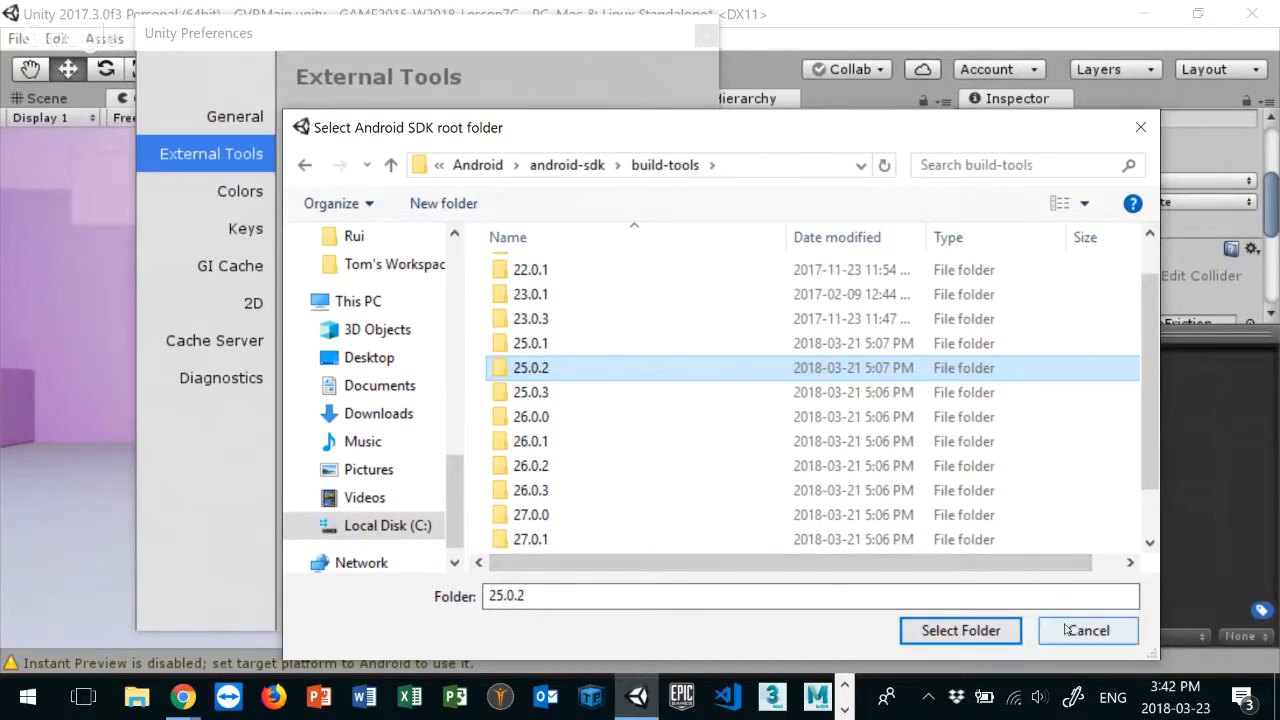
left_click(567, 165)
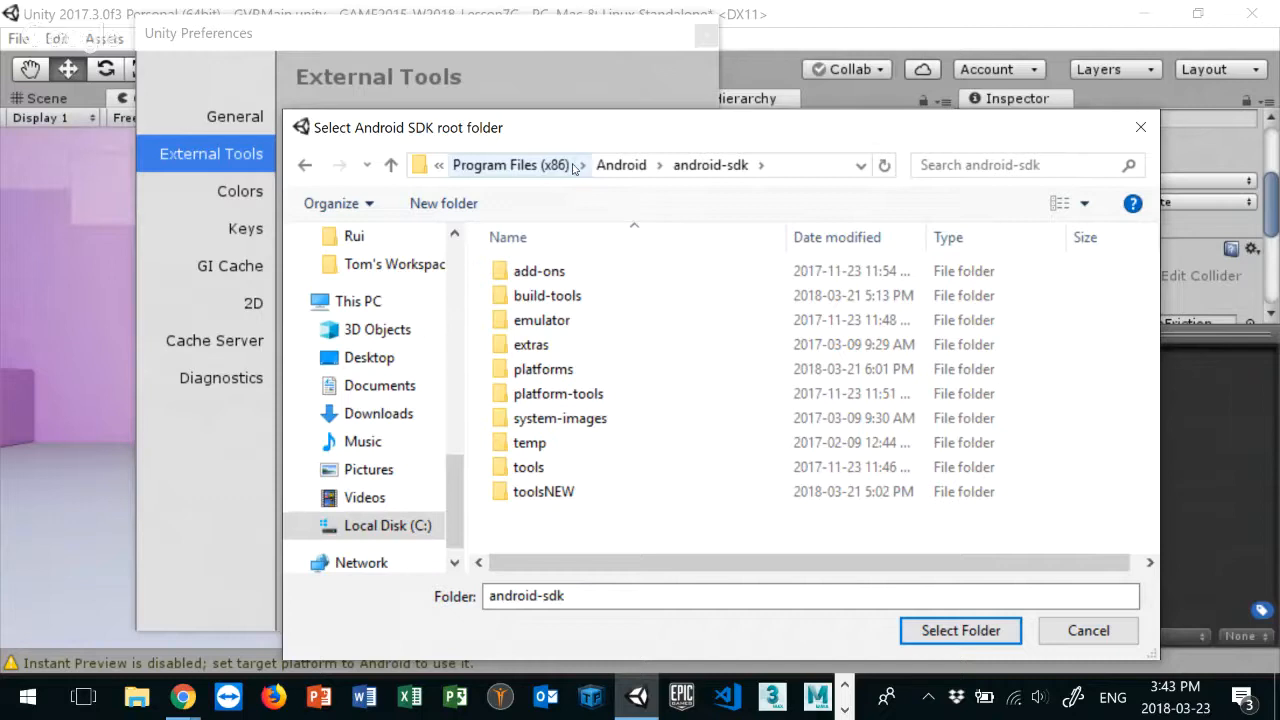
Step: Inspect the SDK's platforms folder, including android-25, and close the Unity preferences without choosing a new SDK folder
double_click(598, 393)
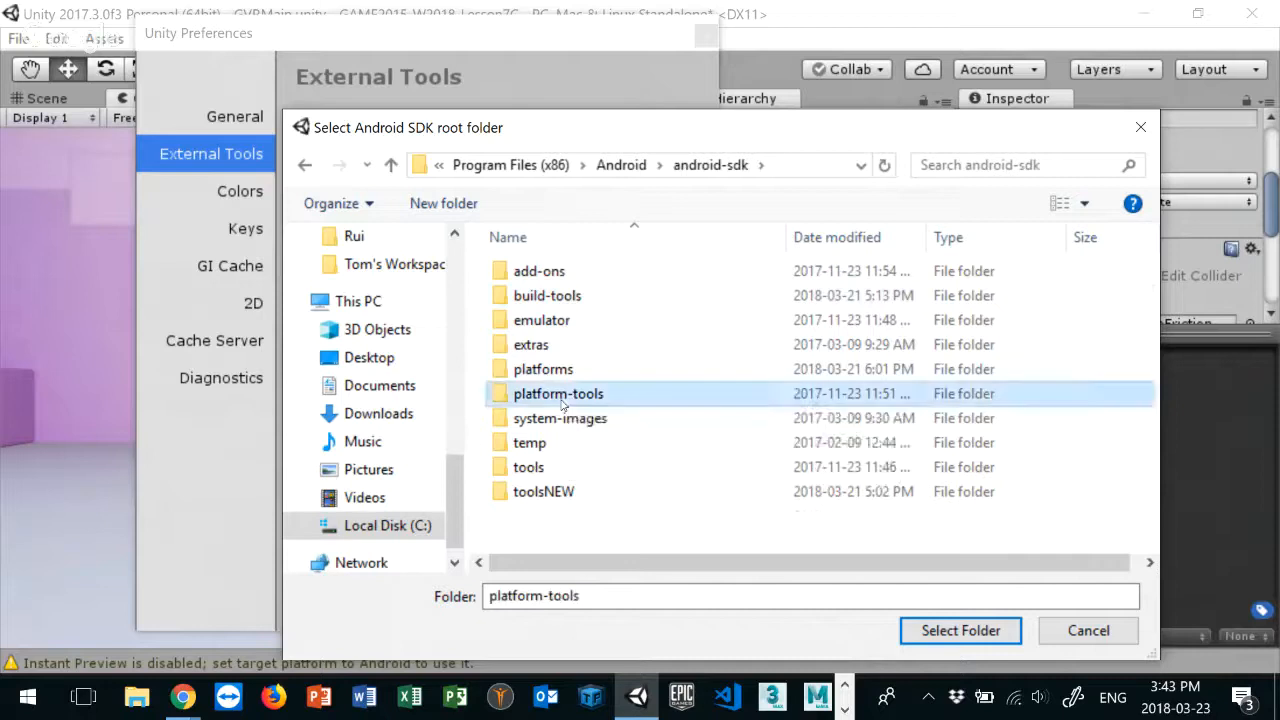
left_click(307, 166)
double_click(543, 369)
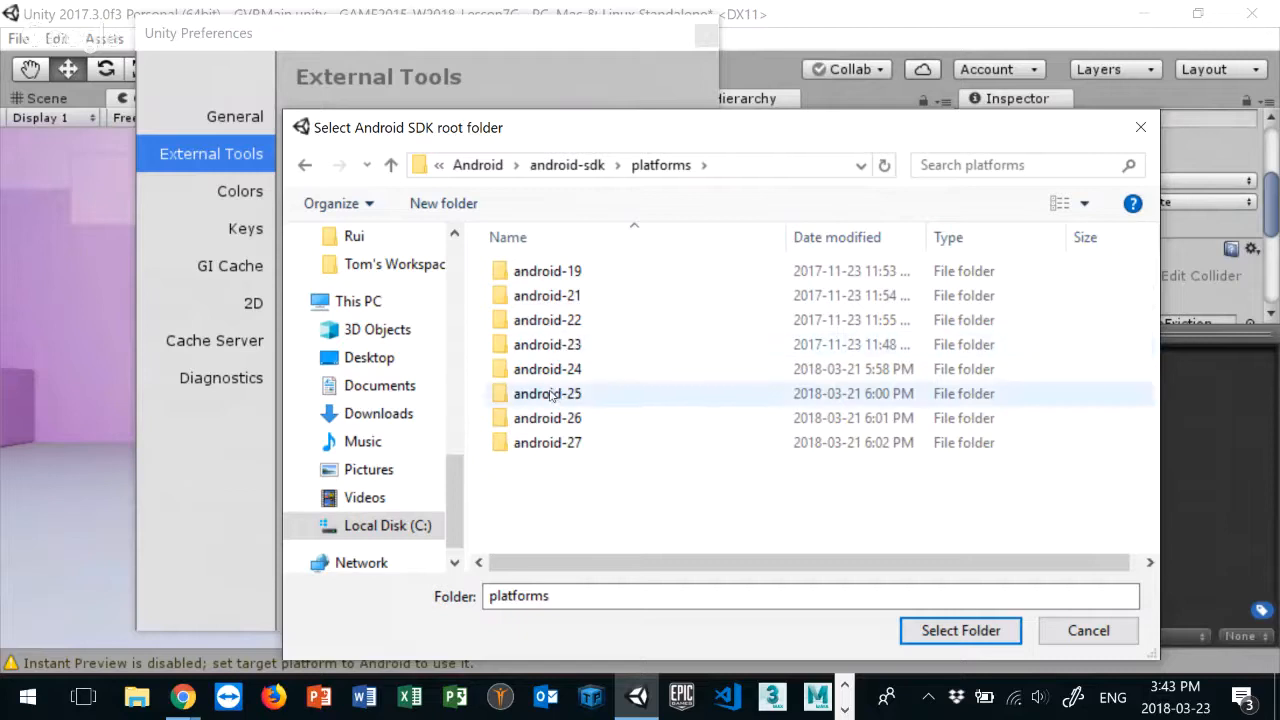
left_click(553, 396)
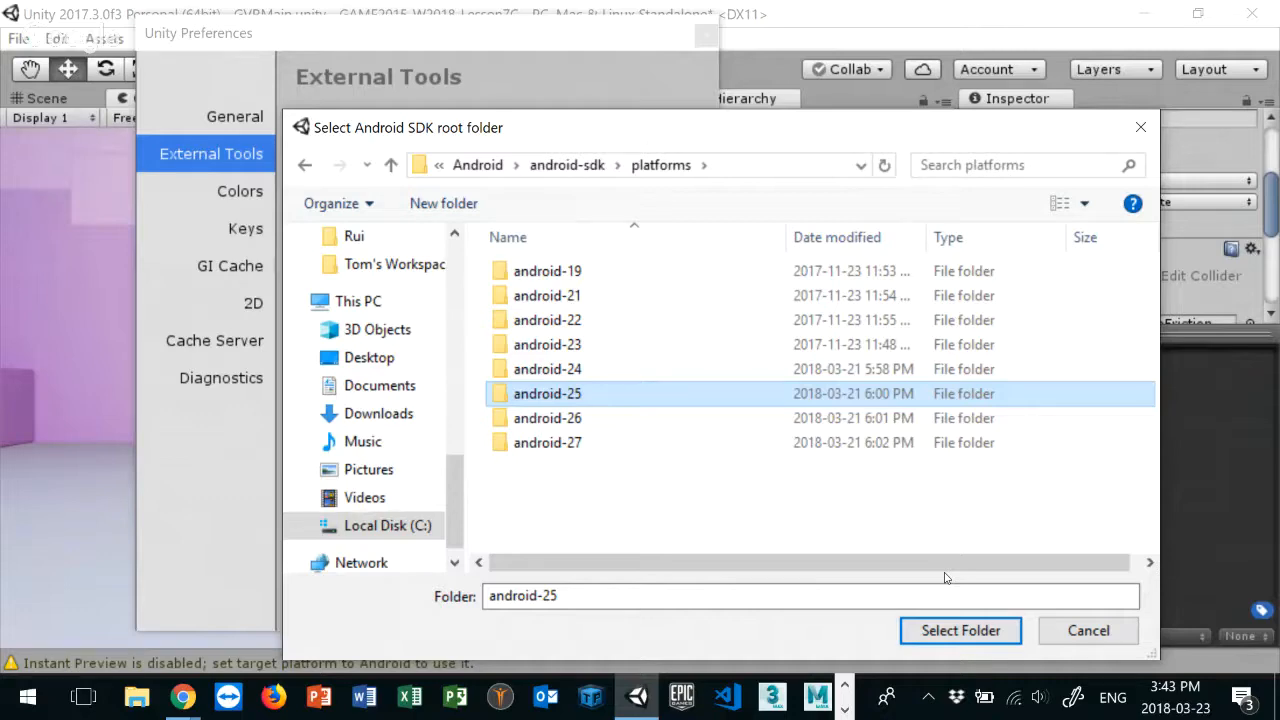
left_click(1085, 632)
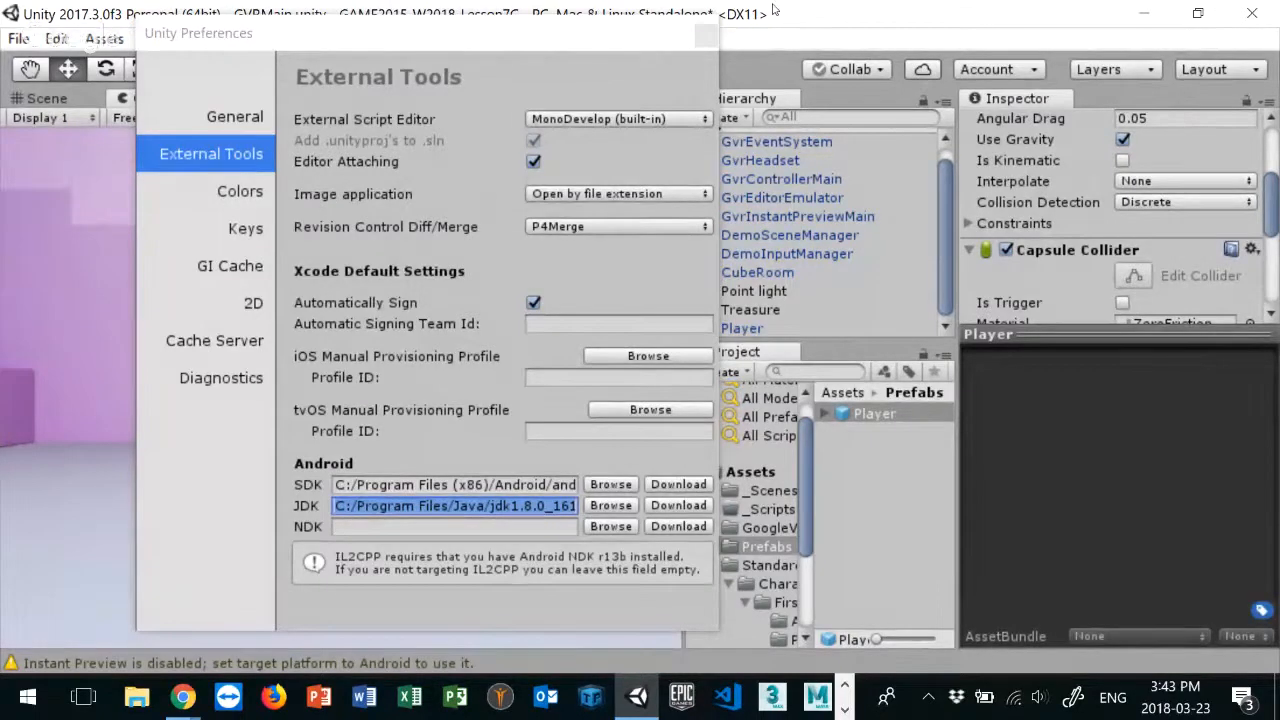
left_click(706, 35)
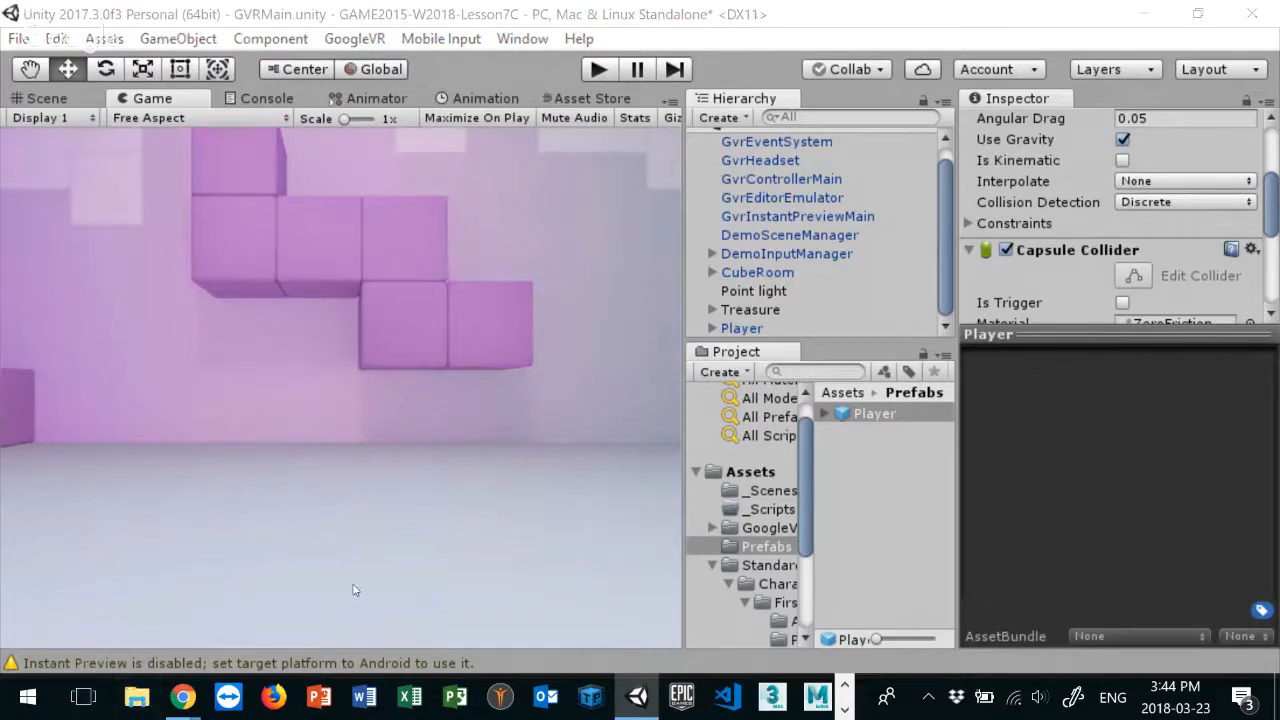
Step: Switch to File Explorer and open the Local Disk (C:) drive under This PC
key("super+e")
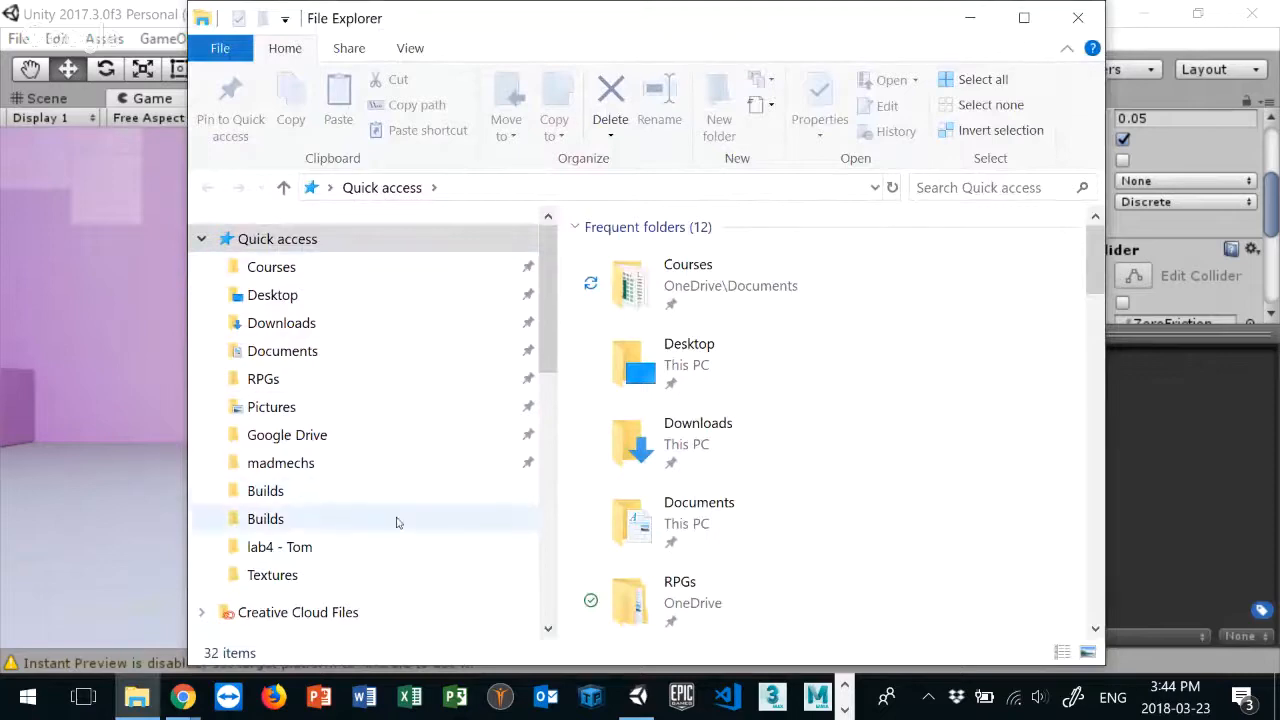
scroll(350, 509, "down", 1)
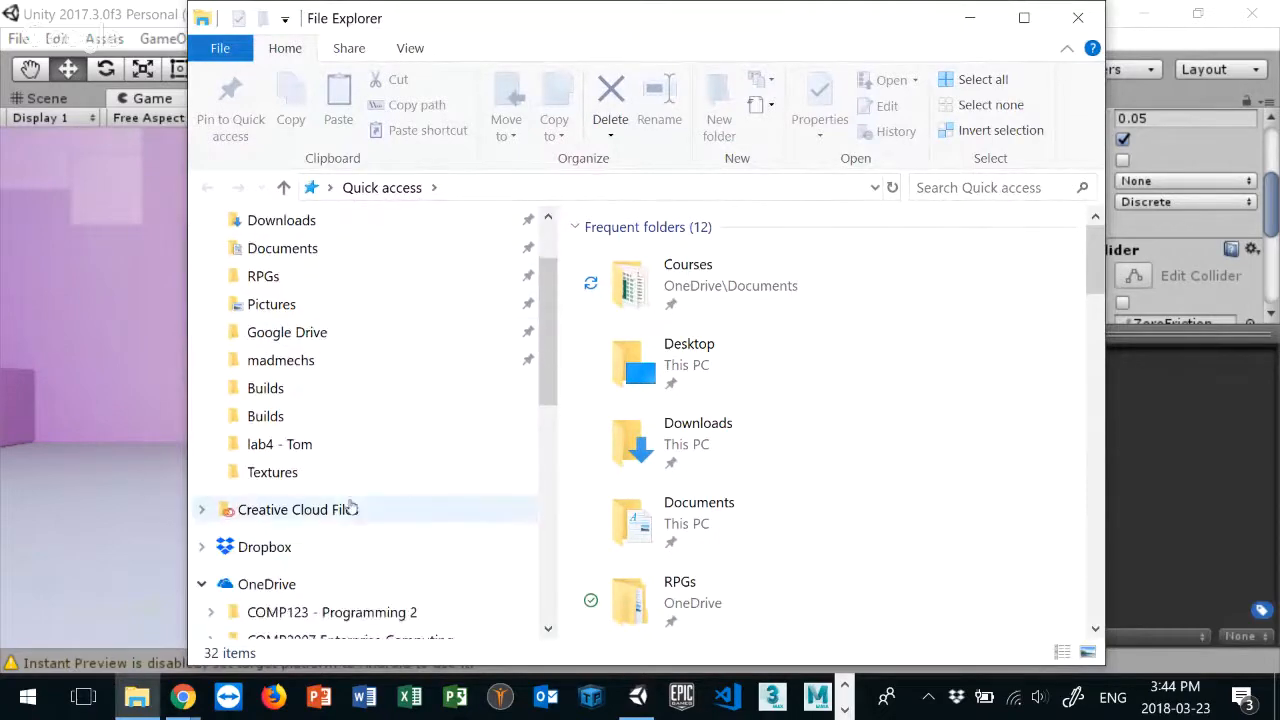
scroll(350, 509, "down", 6)
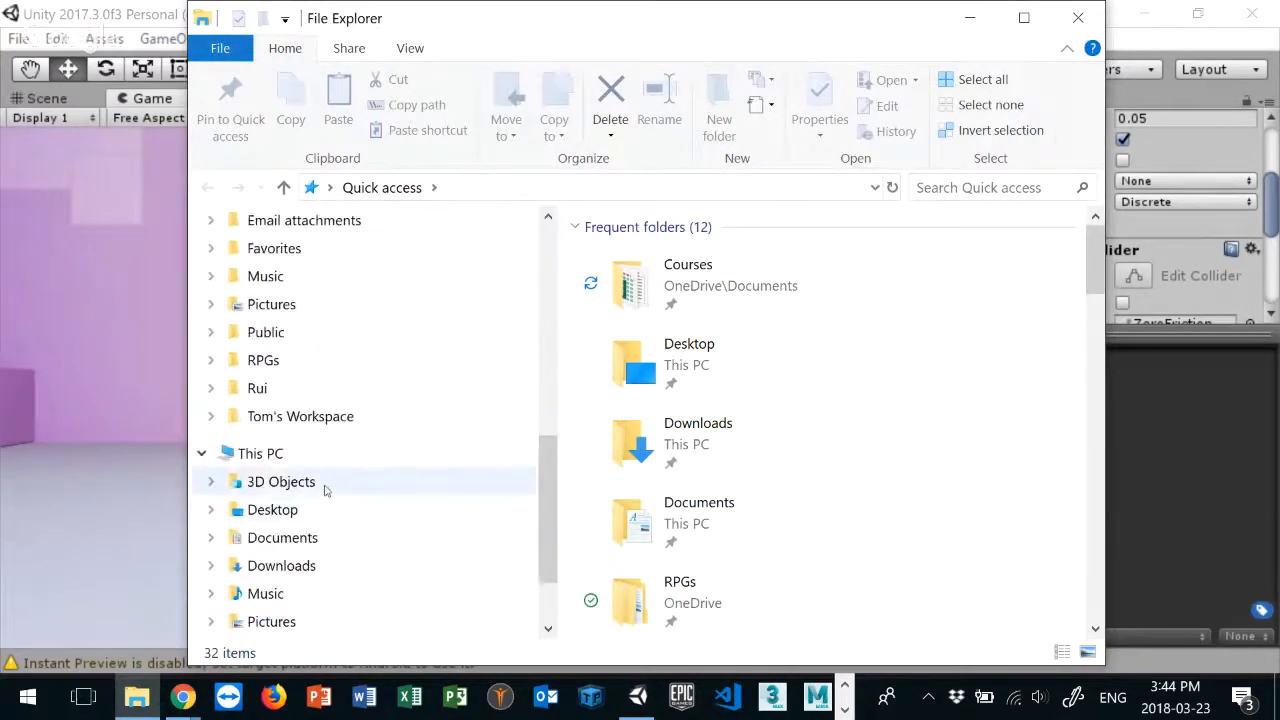
left_click(270, 453)
scroll(850, 455, "down", 3)
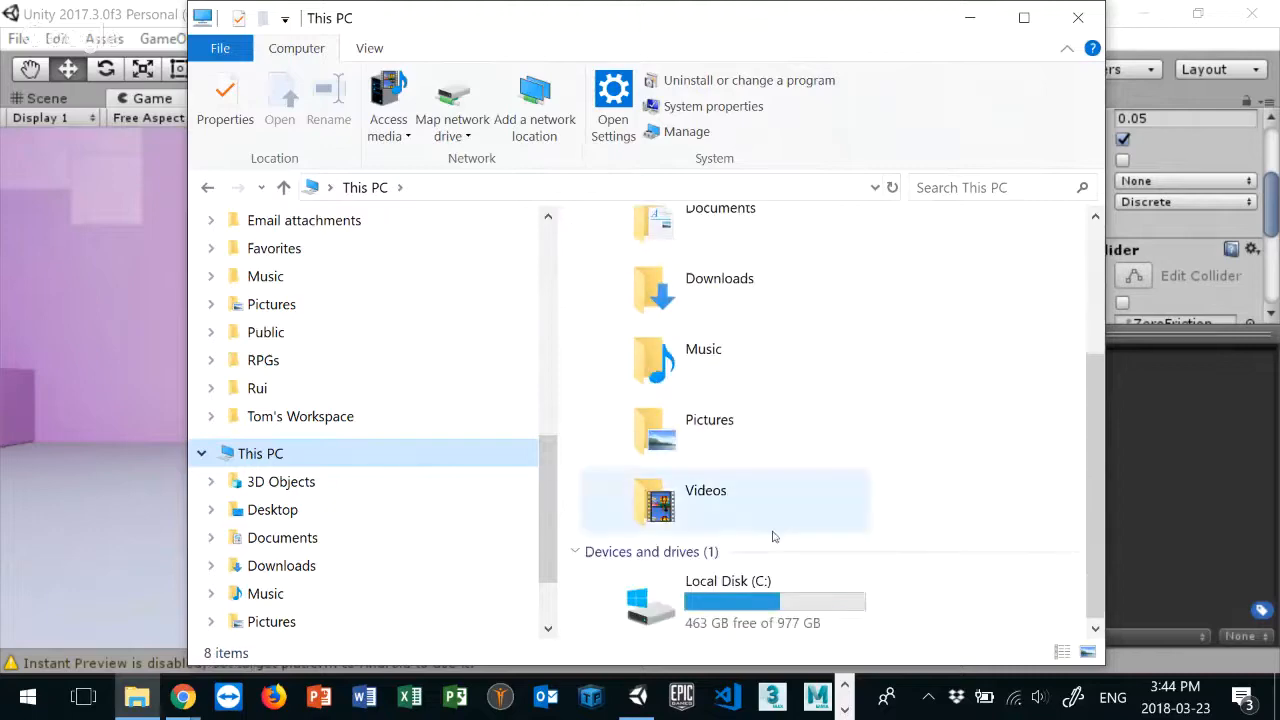
double_click(740, 595)
Step: Open the Program Files (x86)/Android/android-sdk folder on the C: drive
scroll(749, 449, "down", 2)
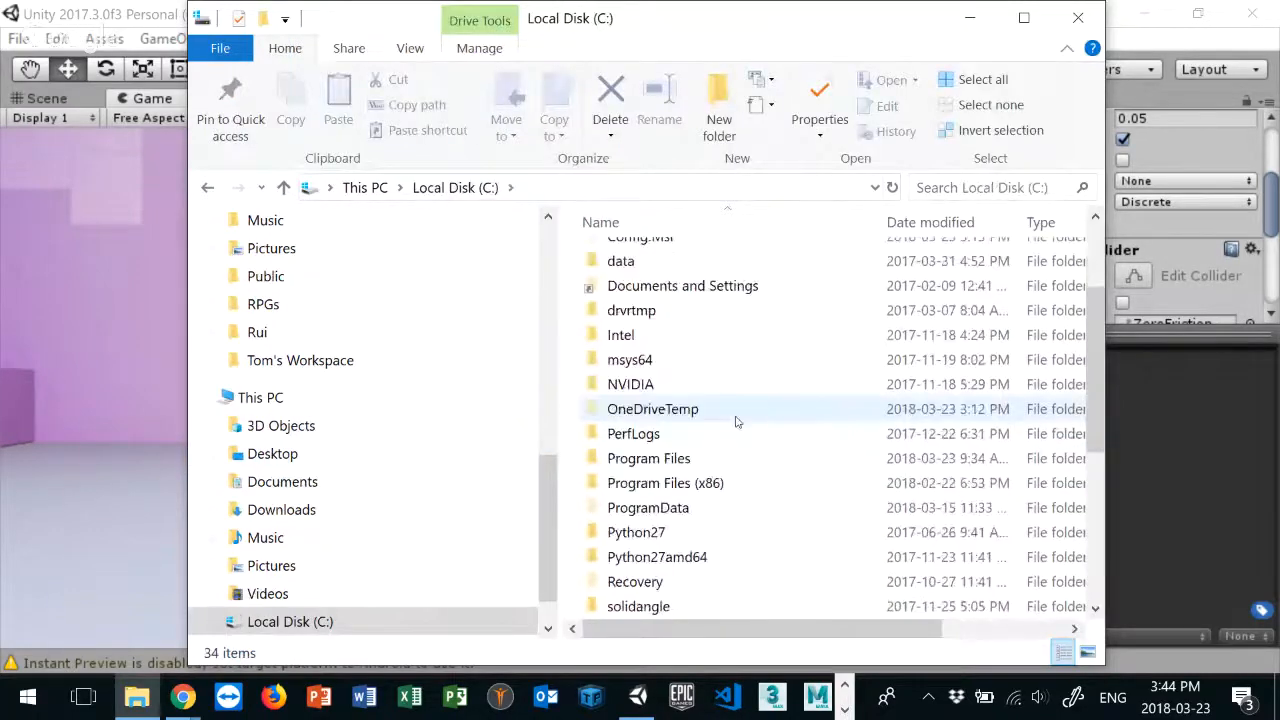
scroll(738, 425, "down", 4)
scroll(760, 445, "up", 4)
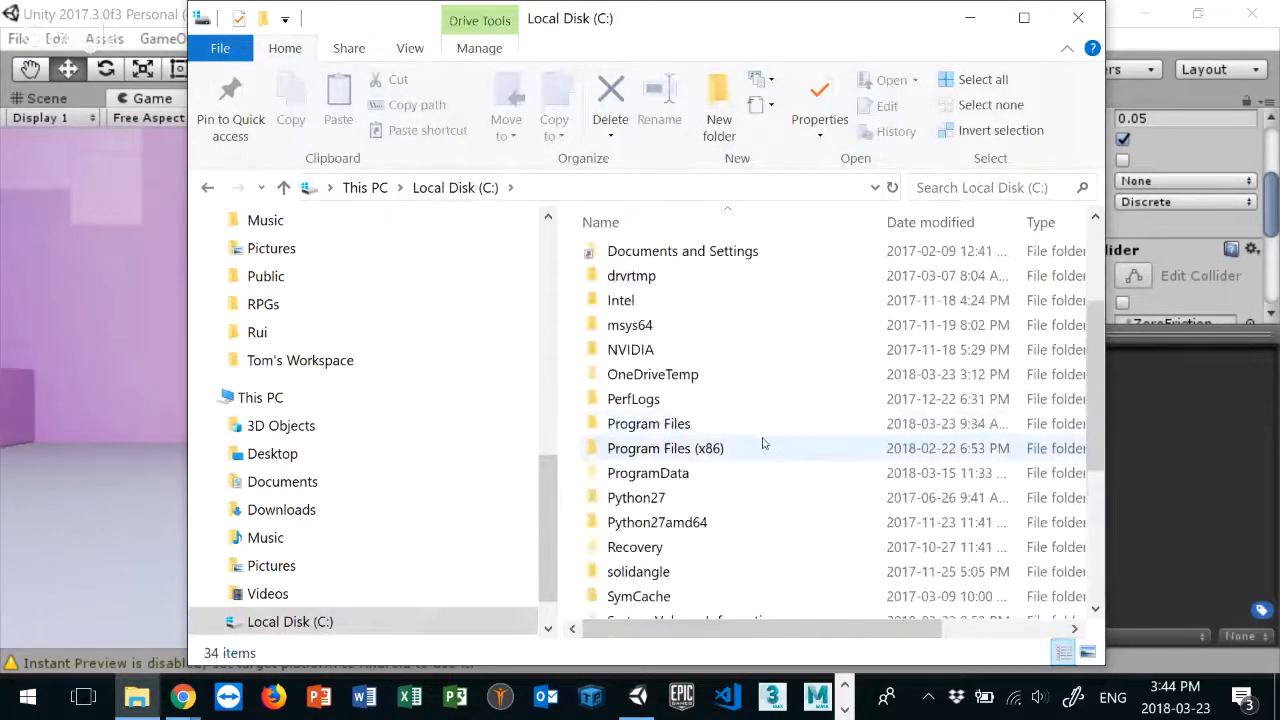
double_click(690, 448)
left_click(655, 284)
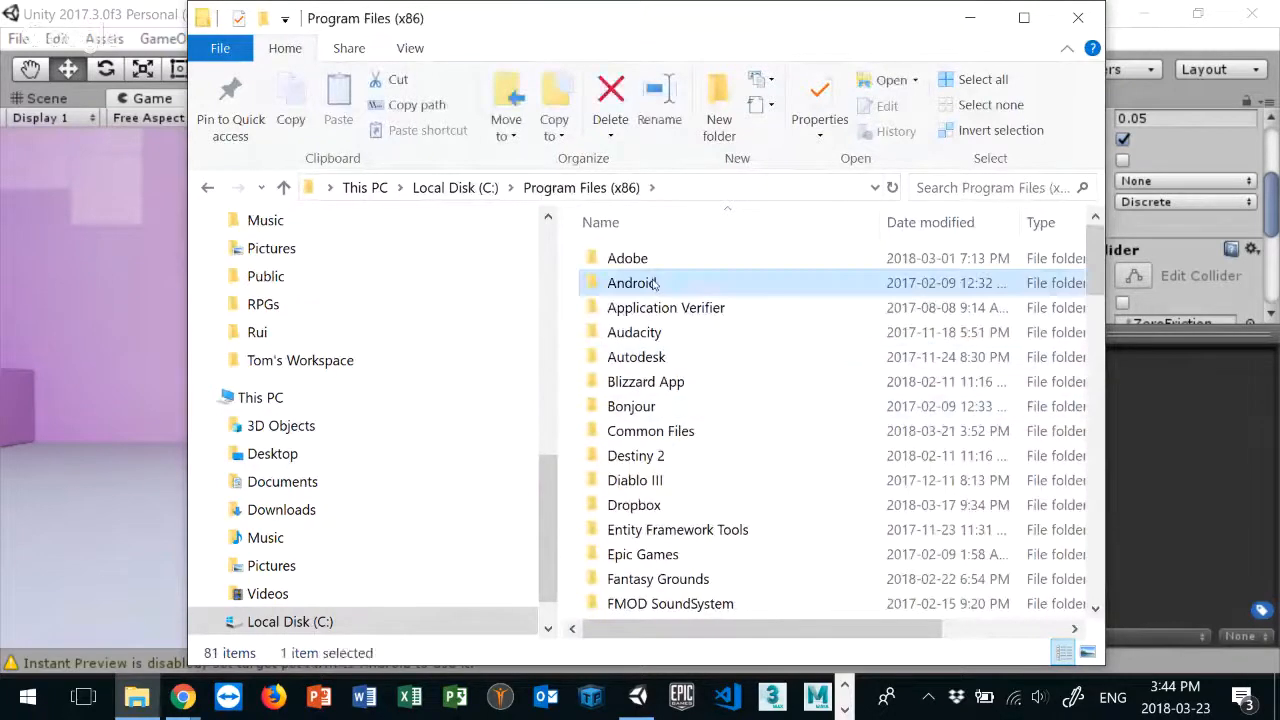
double_click(655, 284)
left_click(648, 262)
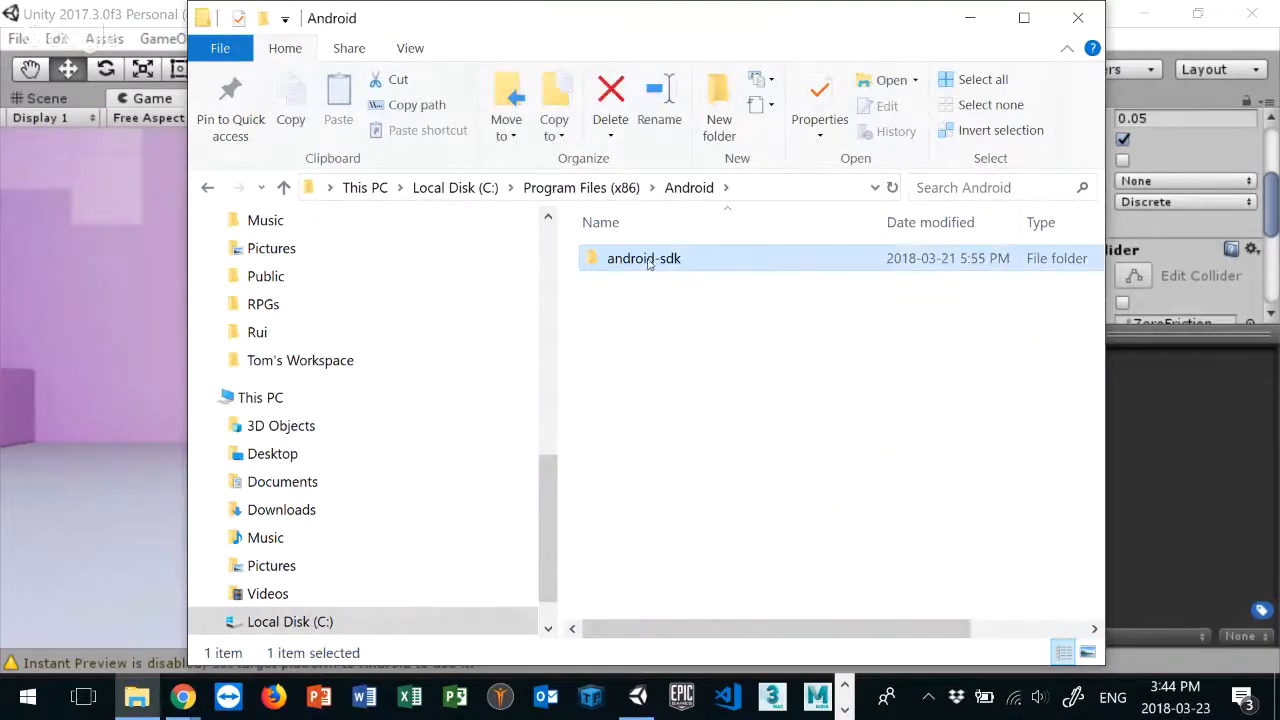
double_click(634, 262)
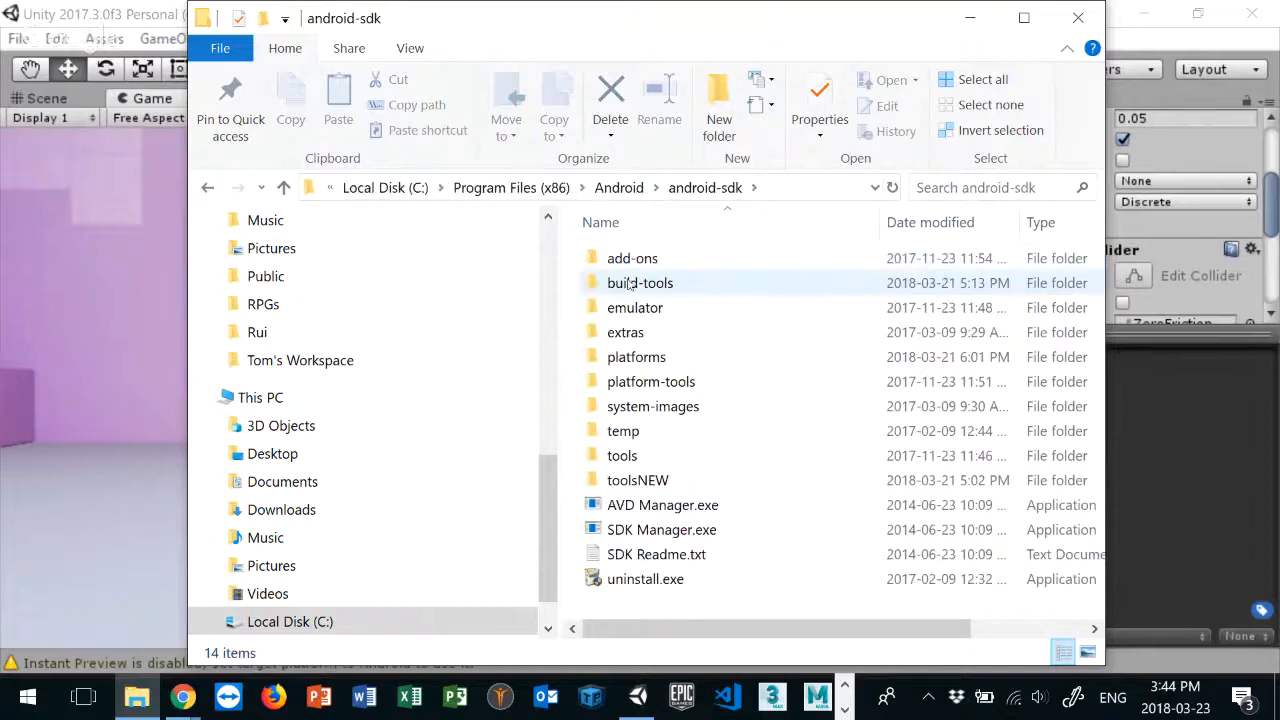
Step: Check the size of the build-tools folder in its properties
left_click(629, 285)
right_click(629, 285)
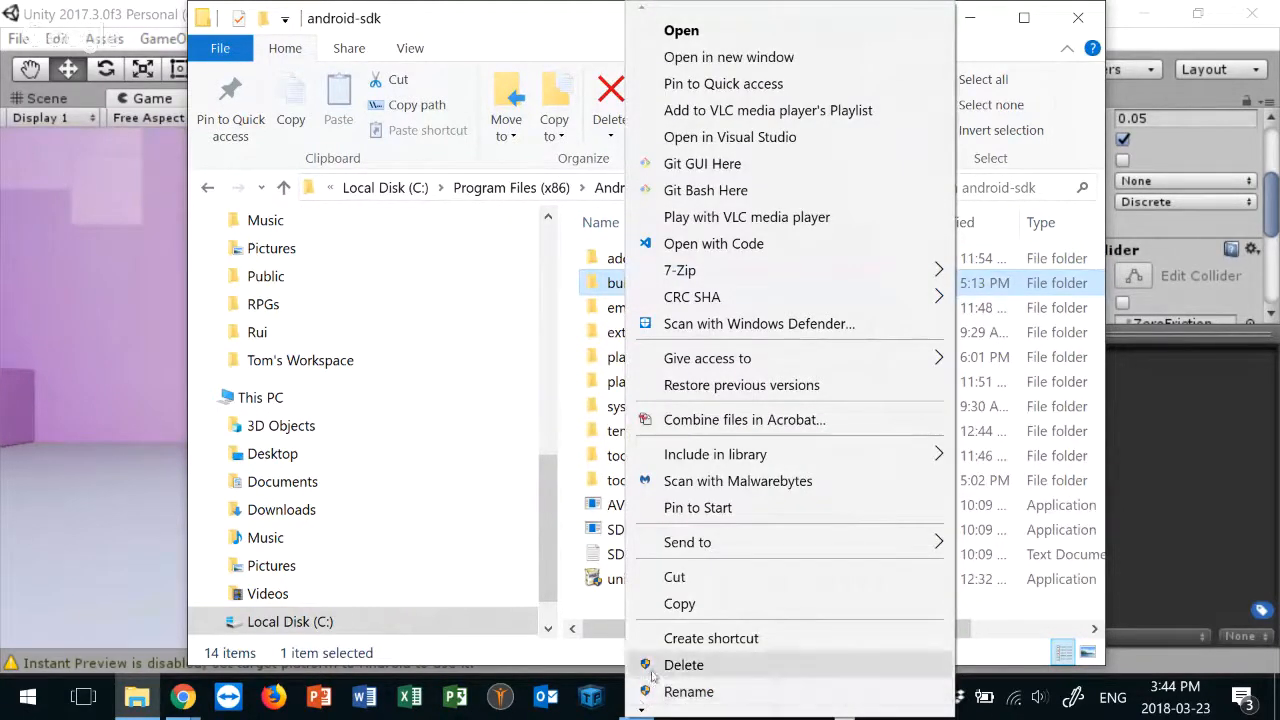
mouse_move(645, 714)
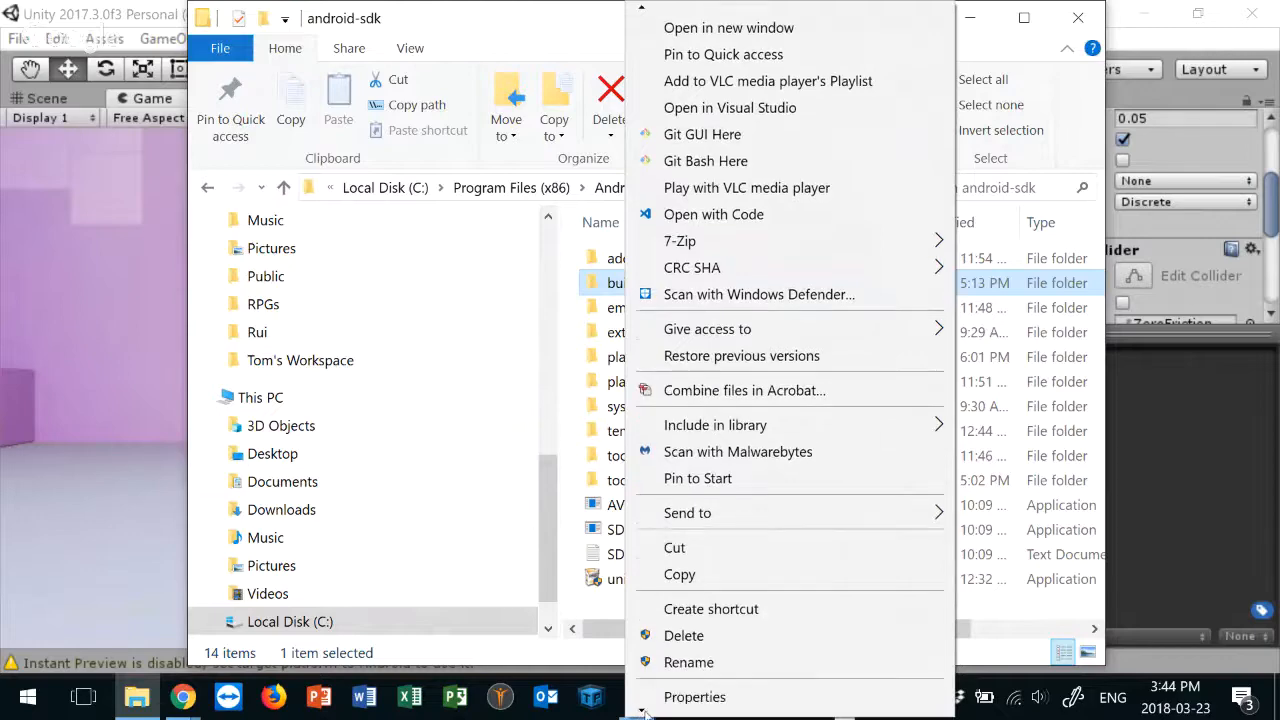
left_click(690, 676)
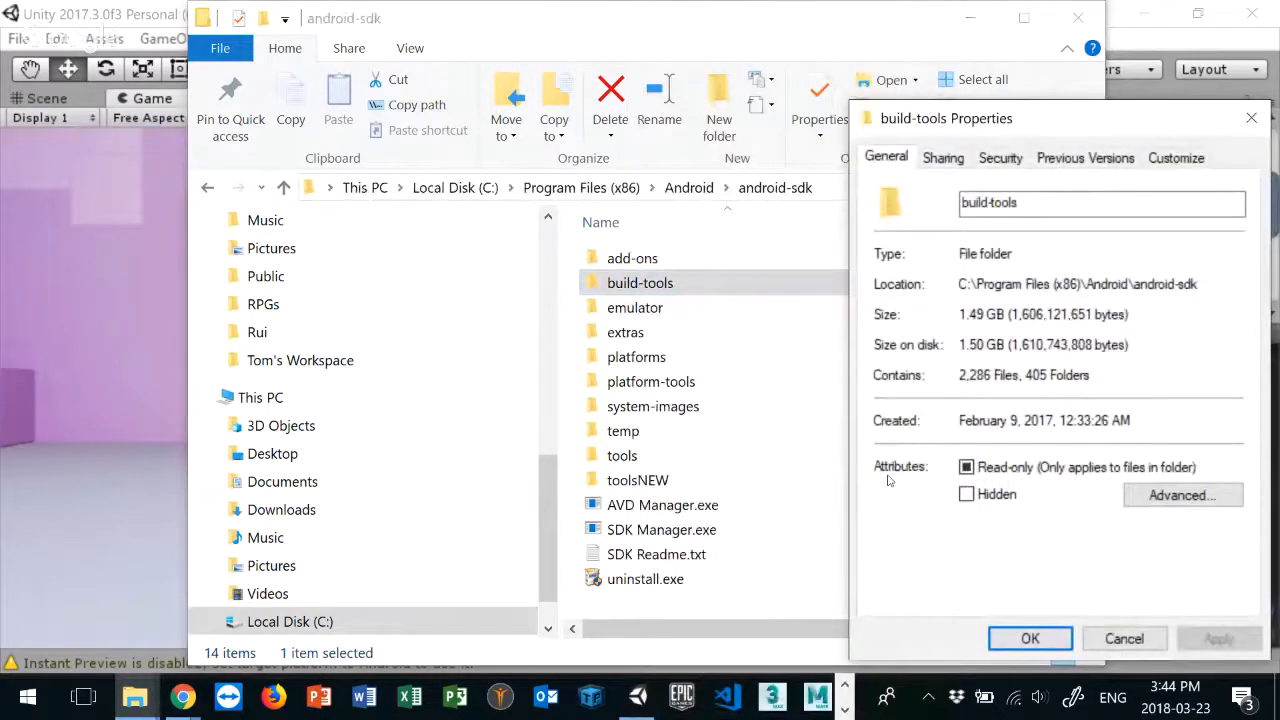
left_click(1124, 639)
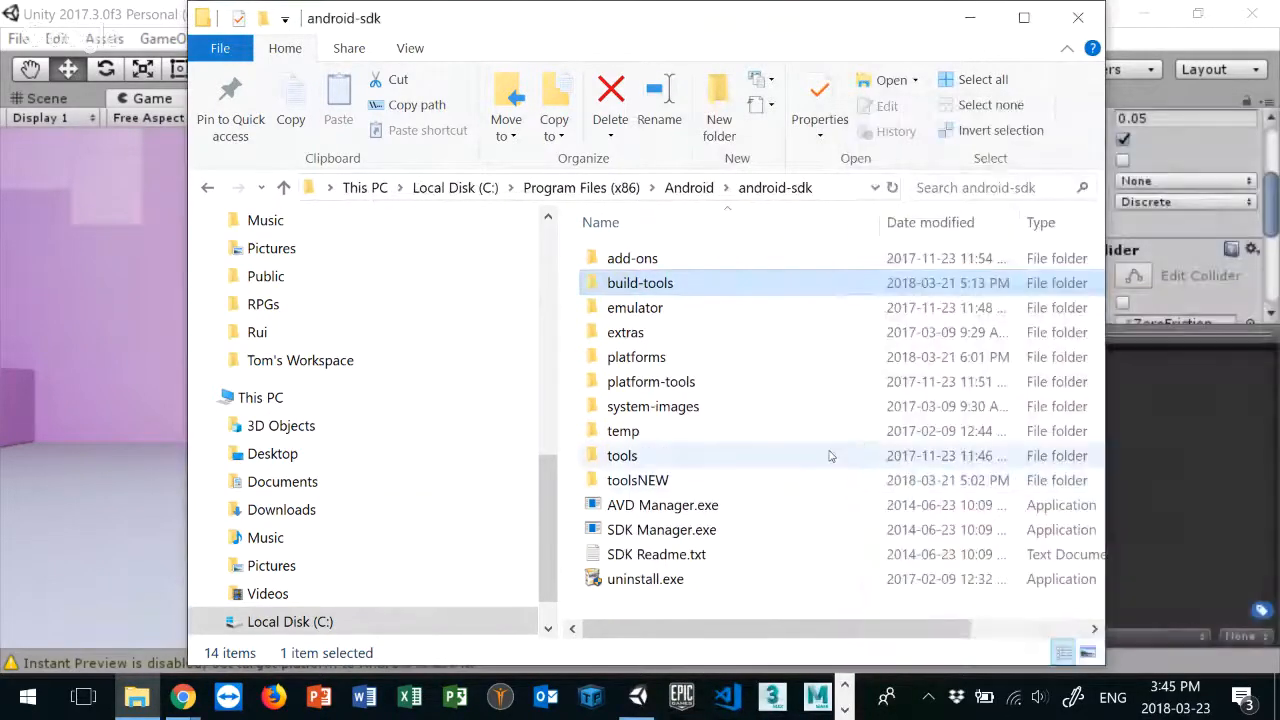
Step: Check the size of the platforms folder in its properties and close File Explorer
right_click(648, 360)
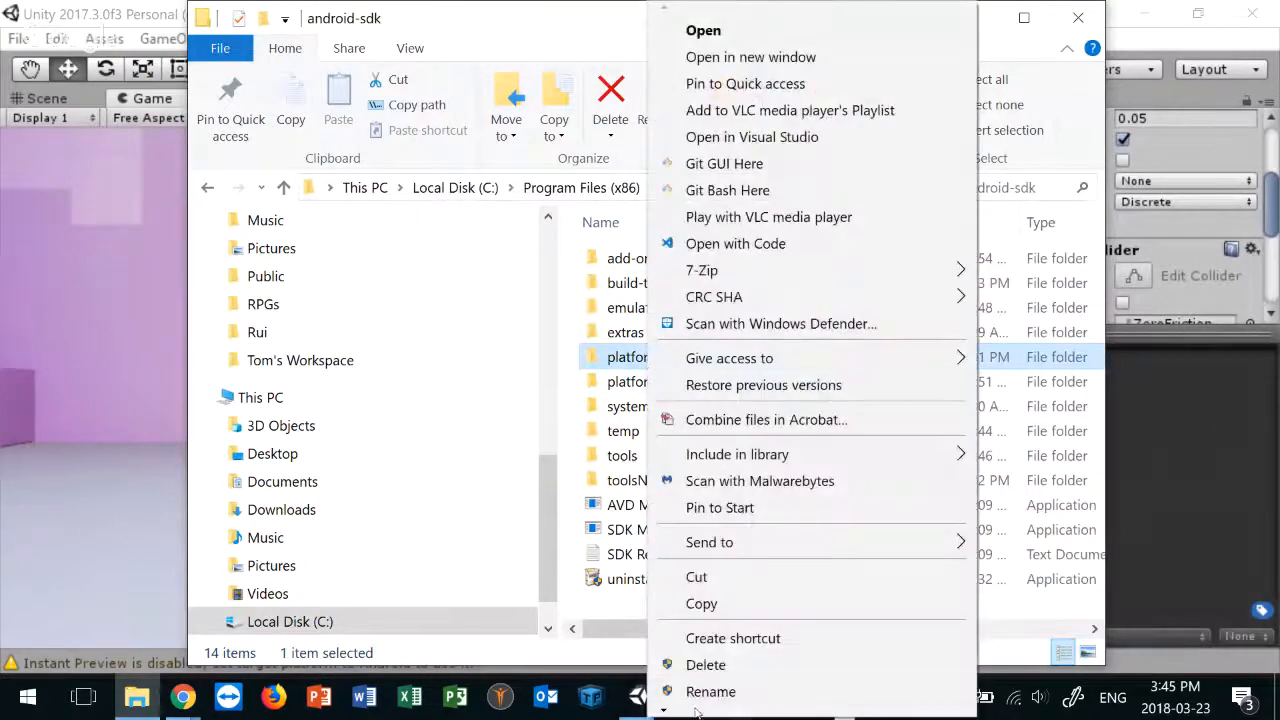
mouse_move(697, 706)
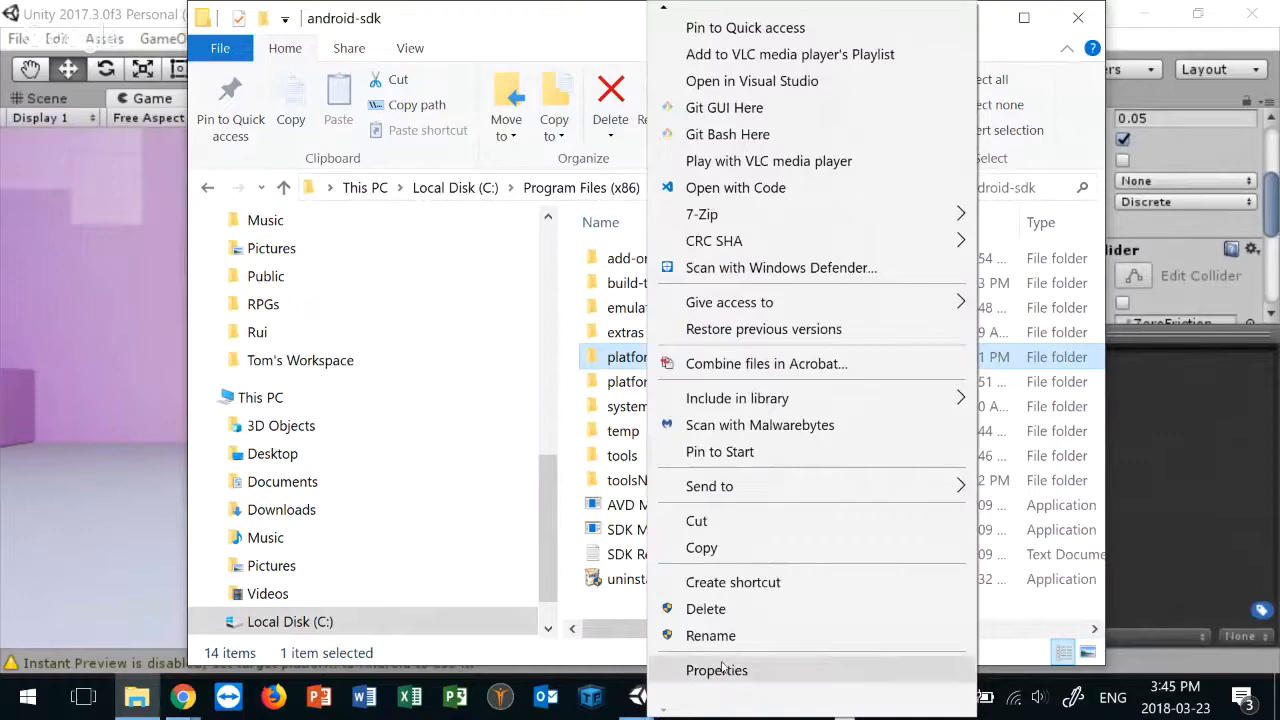
left_click(716, 670)
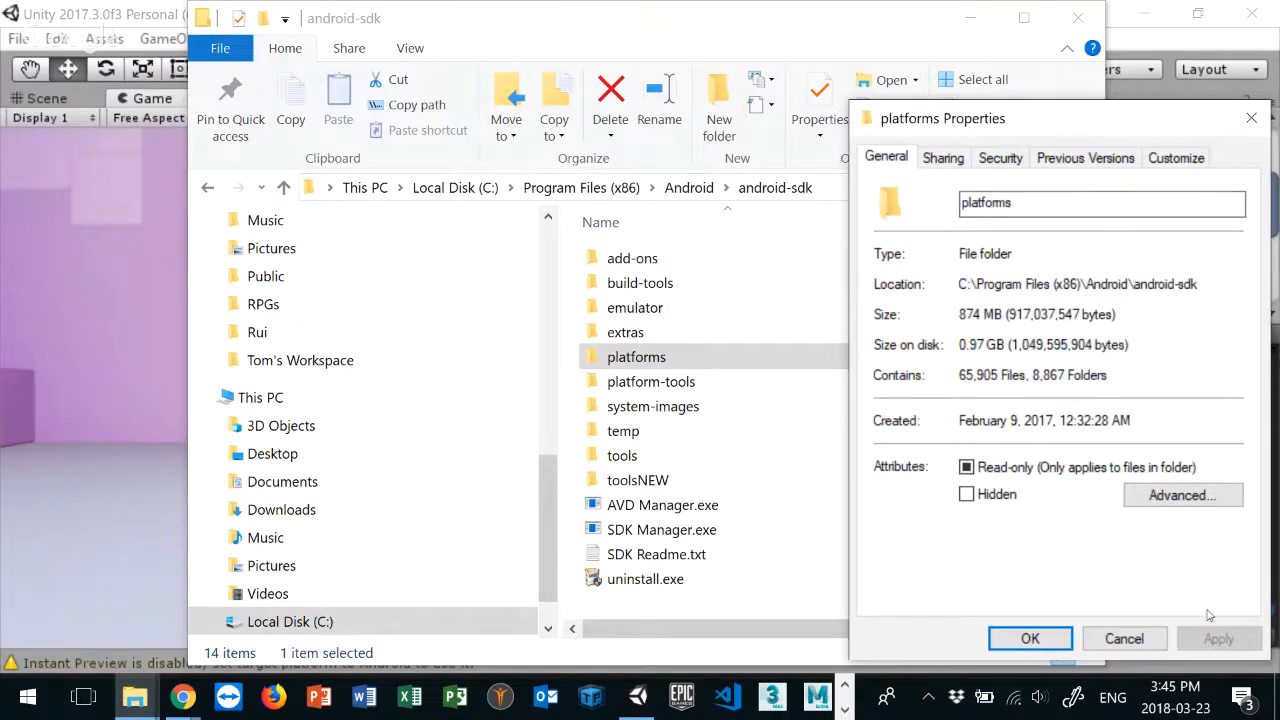
left_click(1136, 641)
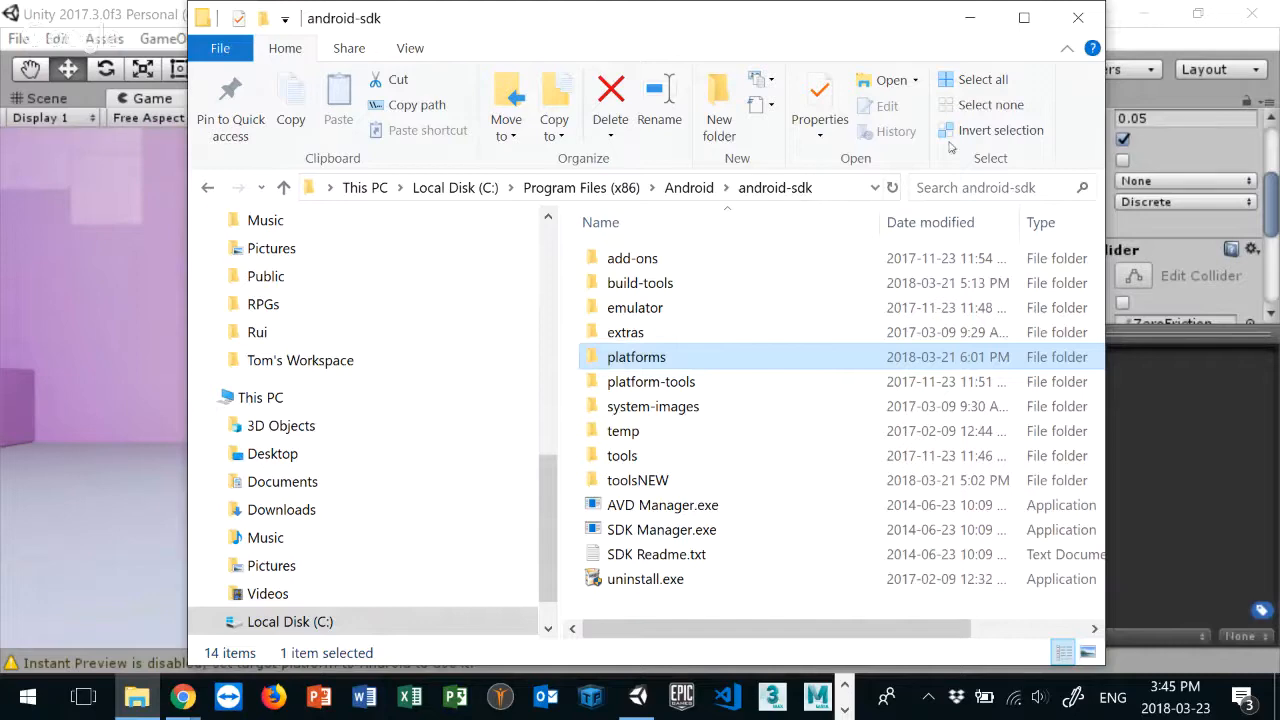
left_click(1075, 18)
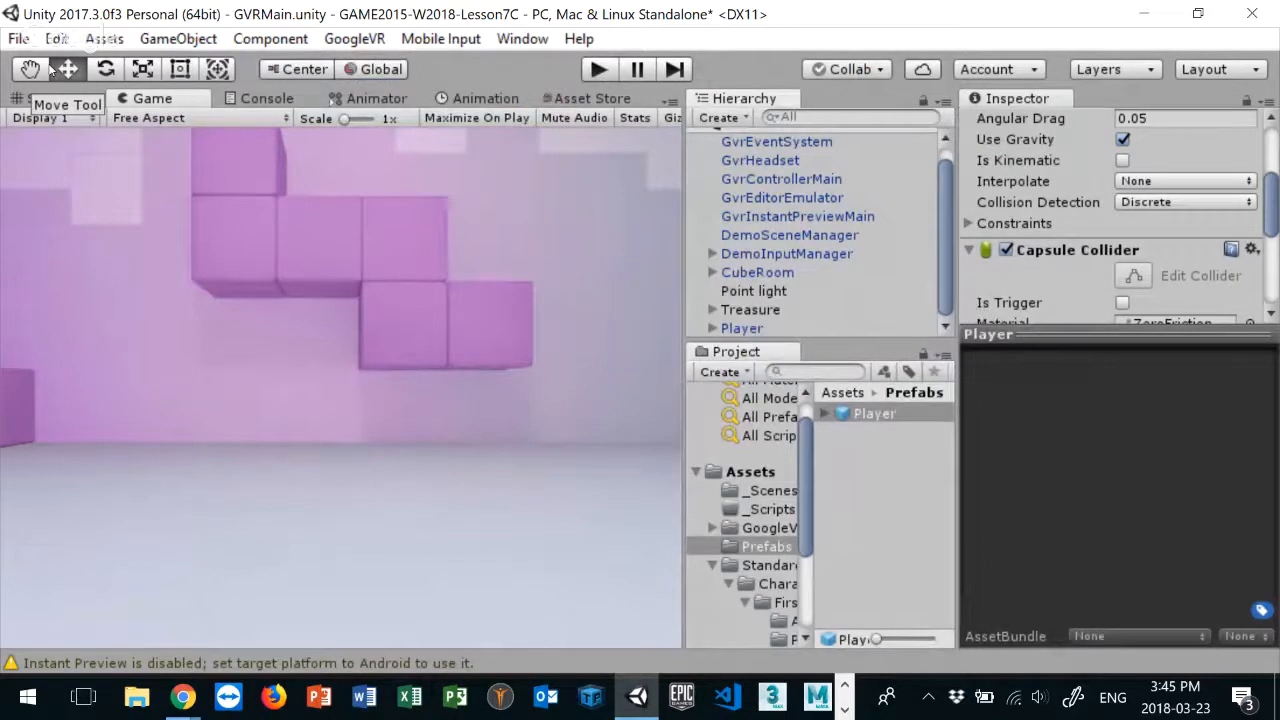
Step: Switch the project's build platform to Android and add the open GVRMain scene to the scenes in the build
left_click(20, 39)
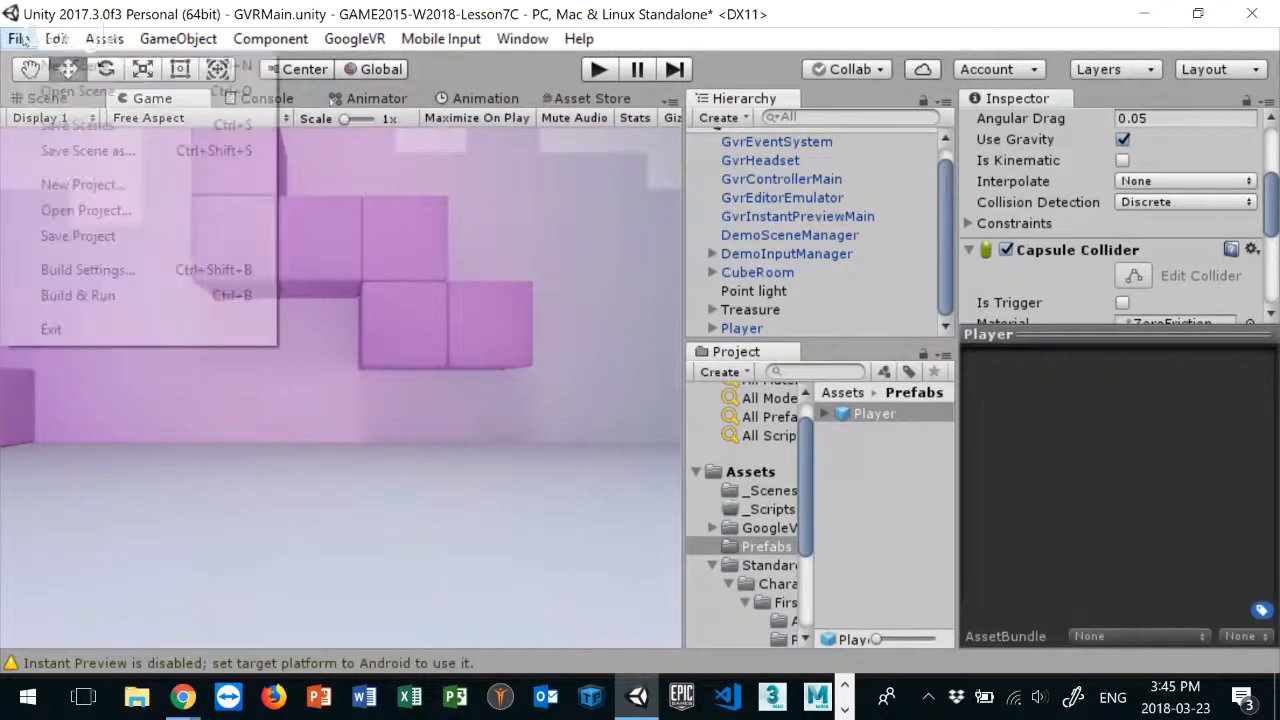
left_click(88, 270)
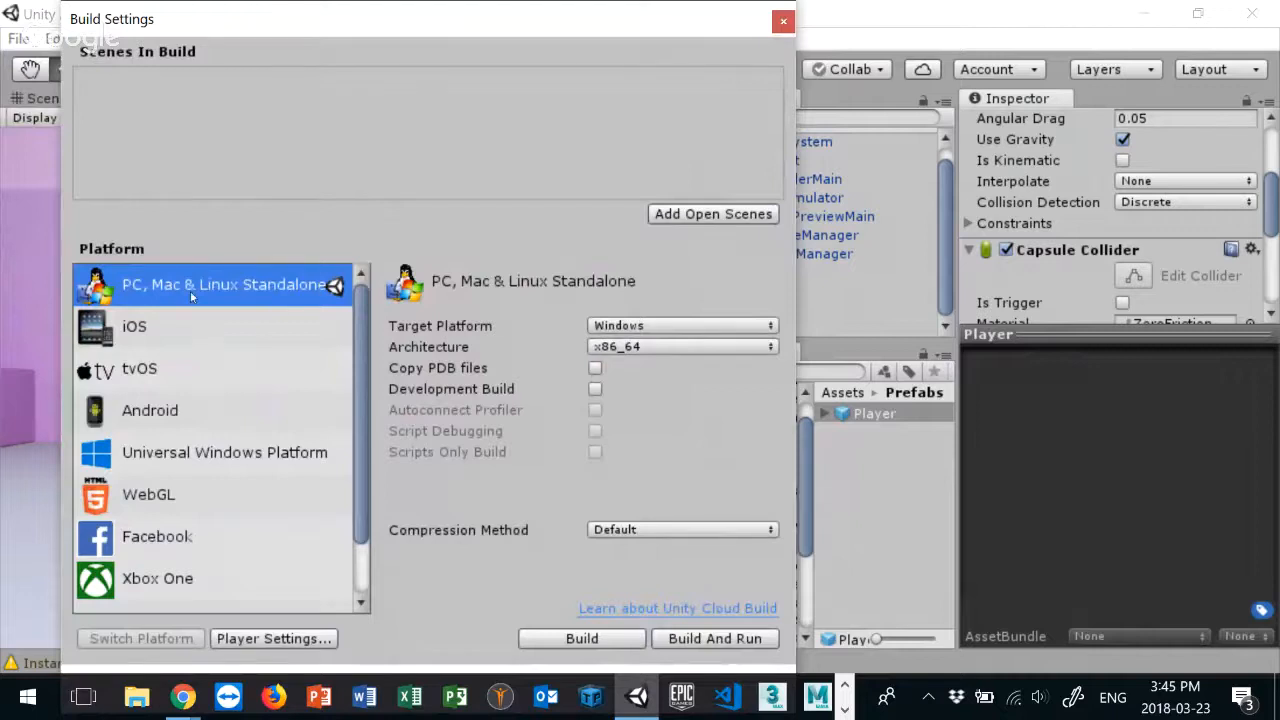
left_click(170, 418)
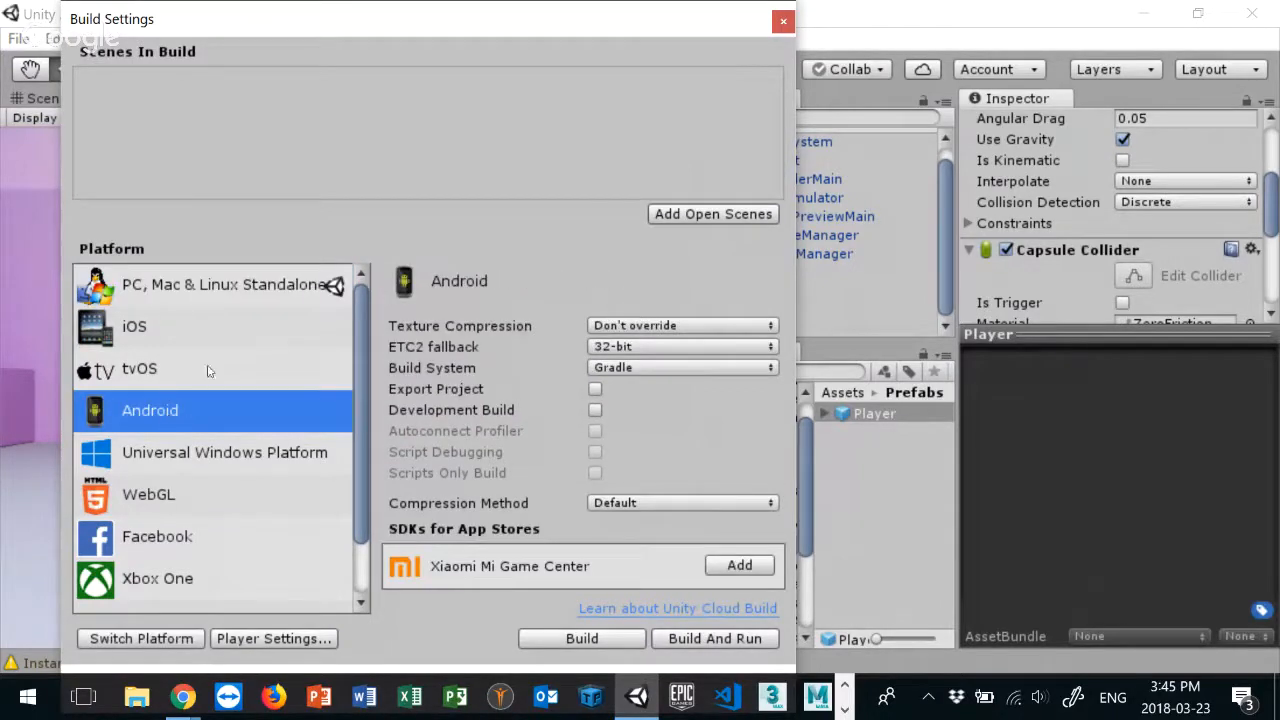
left_click(135, 639)
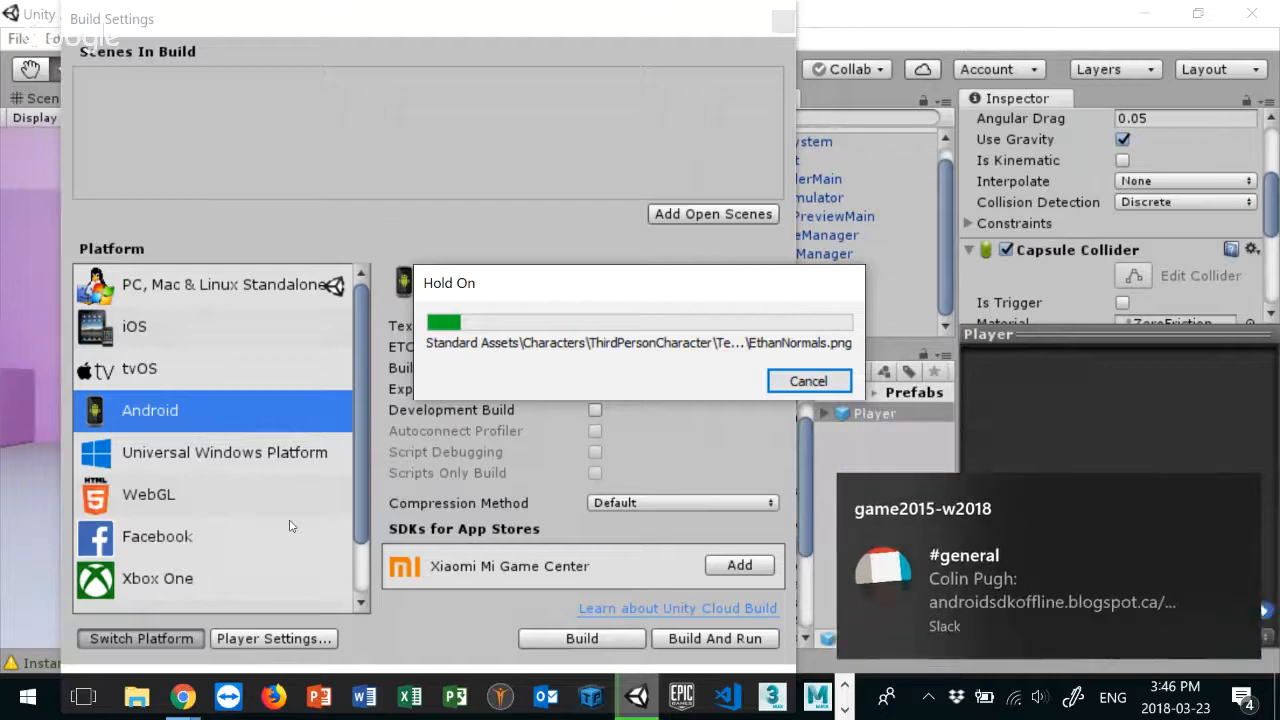
left_click(1241, 497)
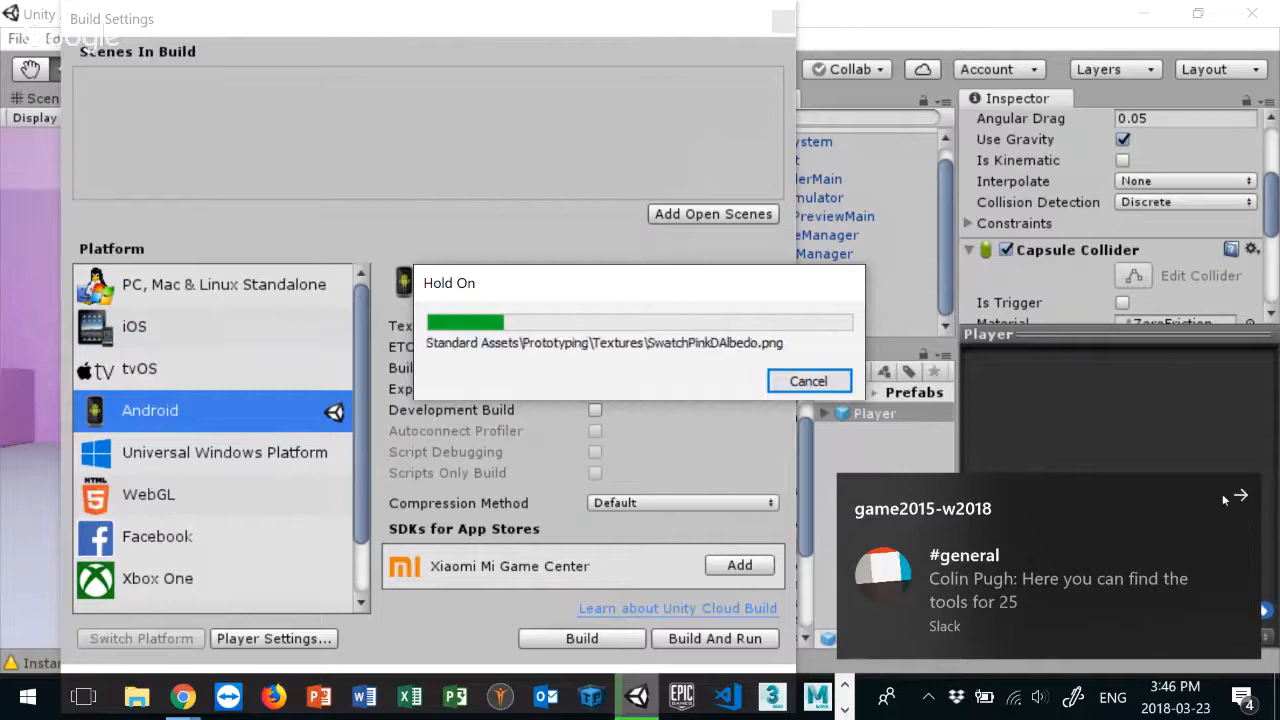
left_click(1258, 496)
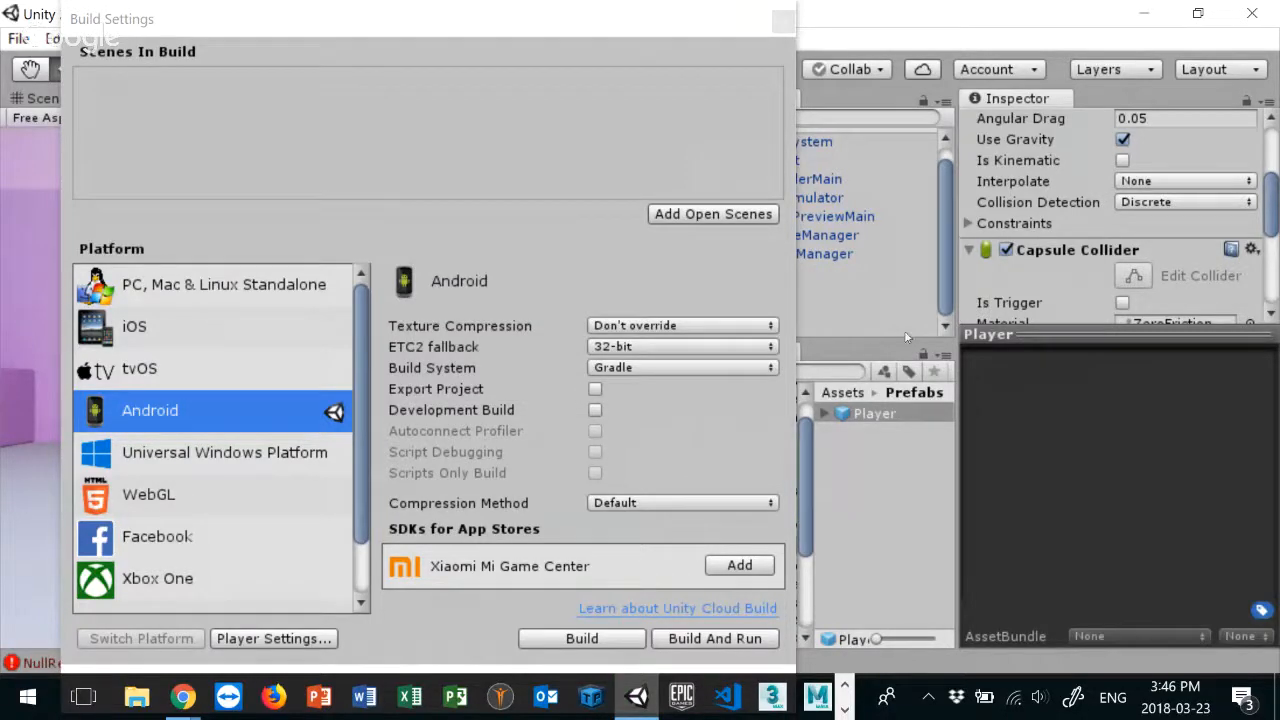
left_click(700, 216)
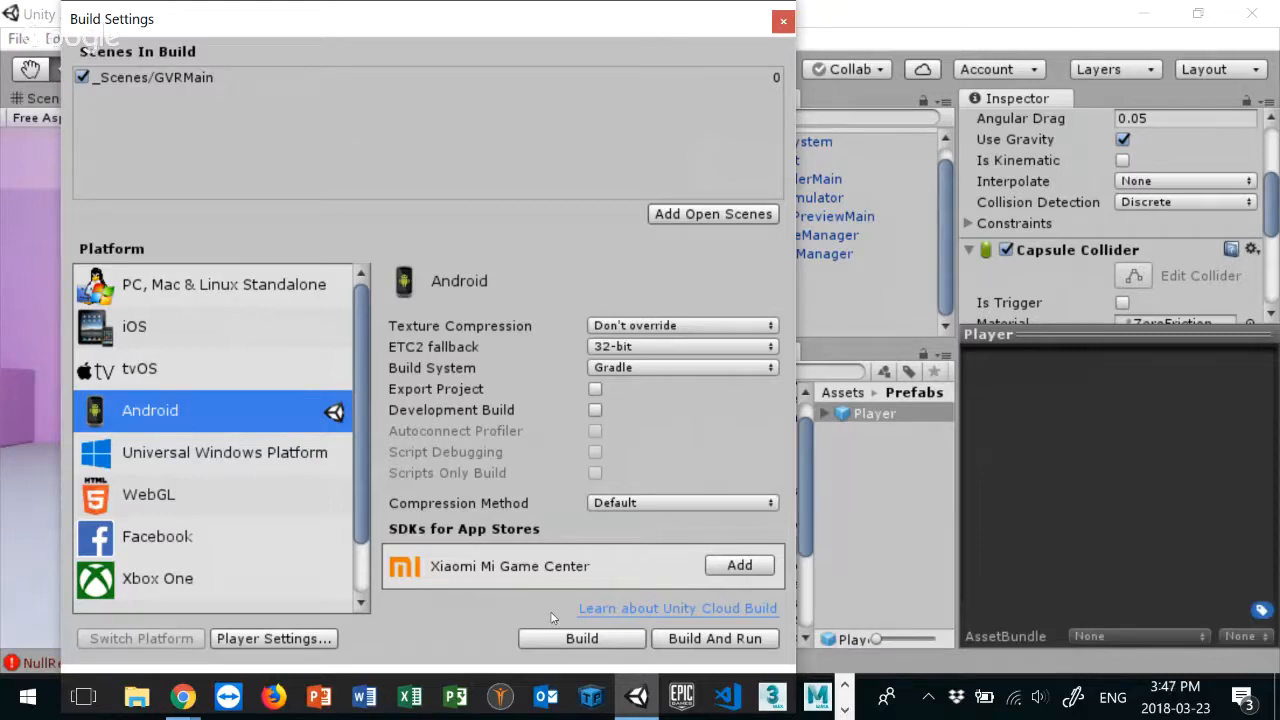
Step: Open the Player Settings and set the company name to georgebrown and the product name to GVRGame2015
left_click(262, 638)
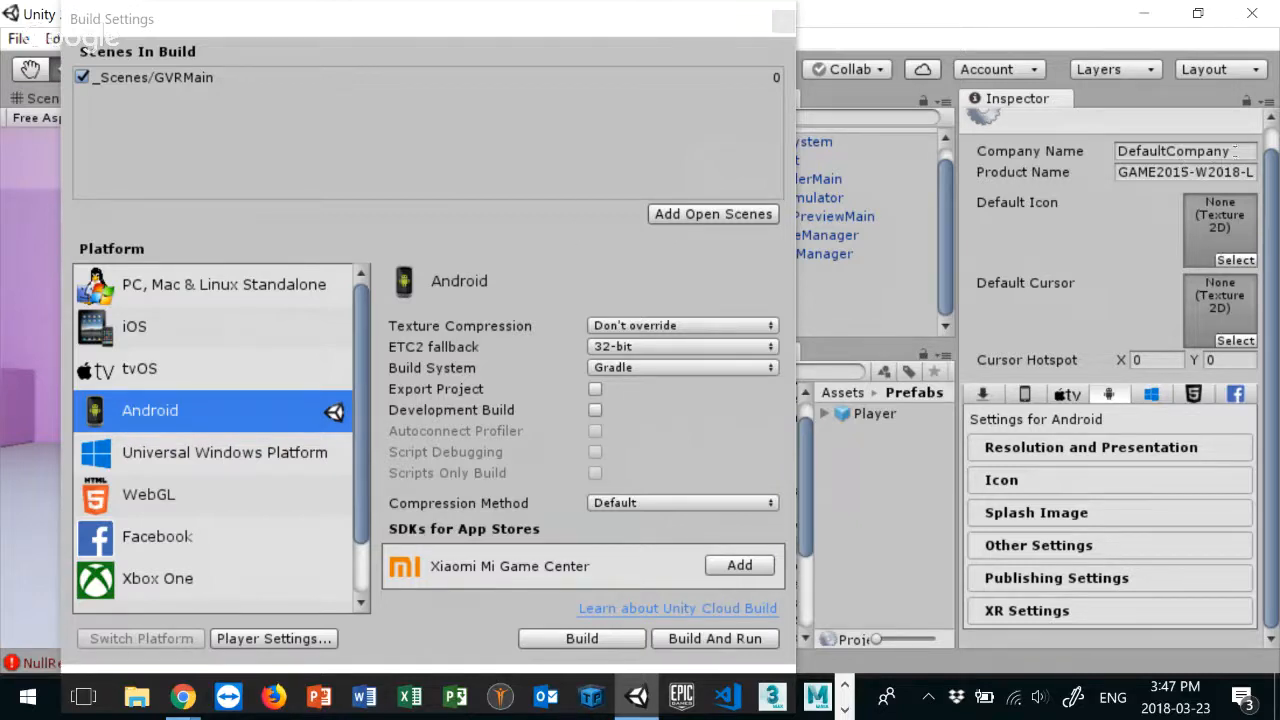
left_click_drag(963, 200, 858, 200)
left_click(1138, 152)
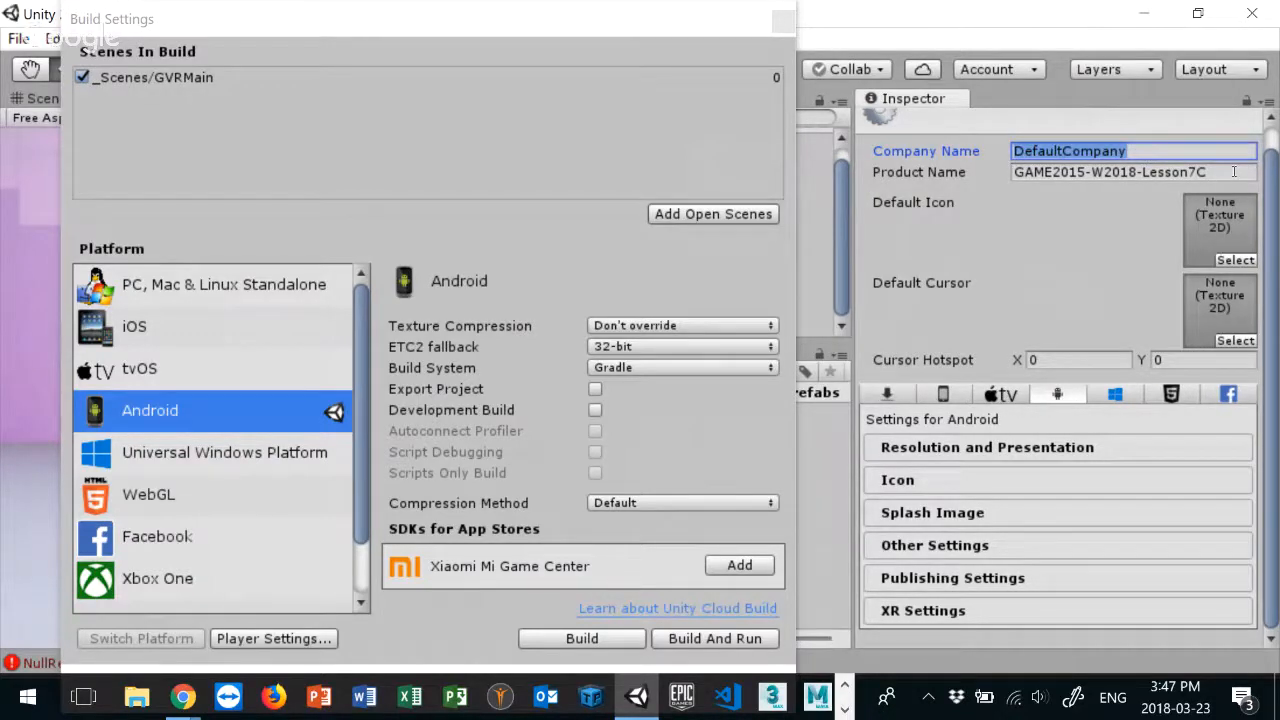
type("georgebrown")
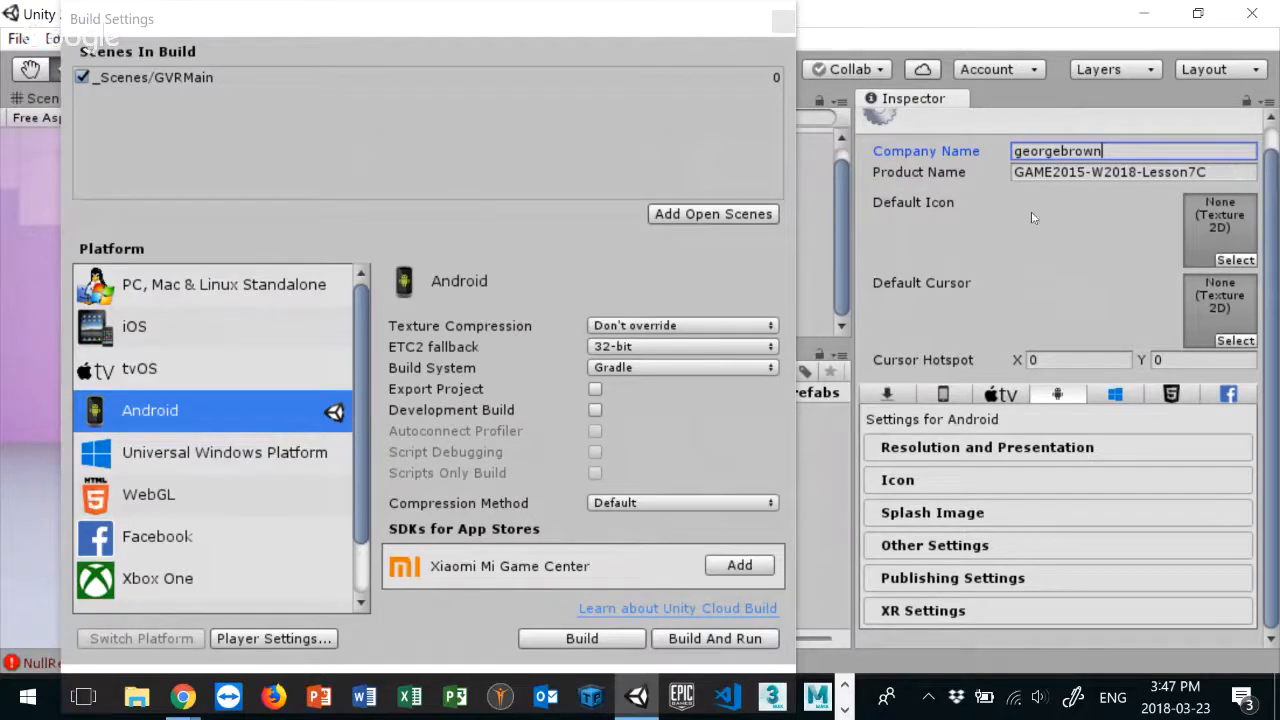
left_click(1207, 173)
left_click_drag(1207, 173, 956, 180)
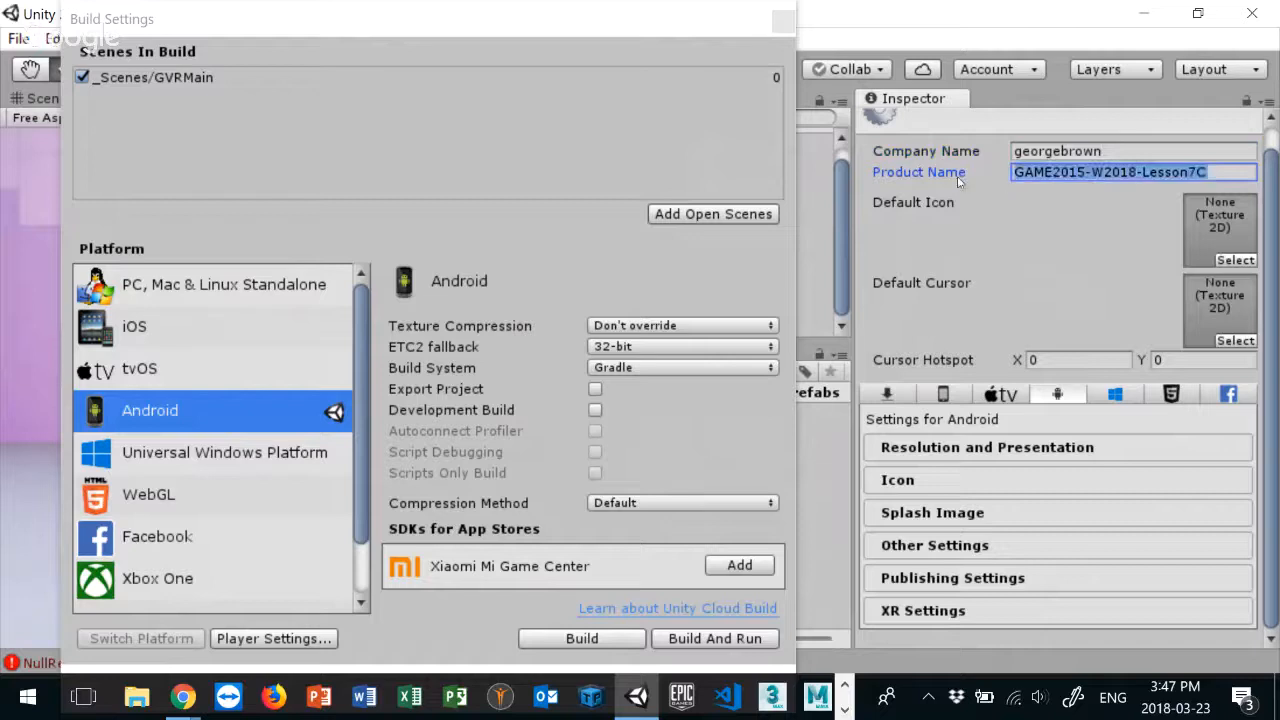
type("GV")
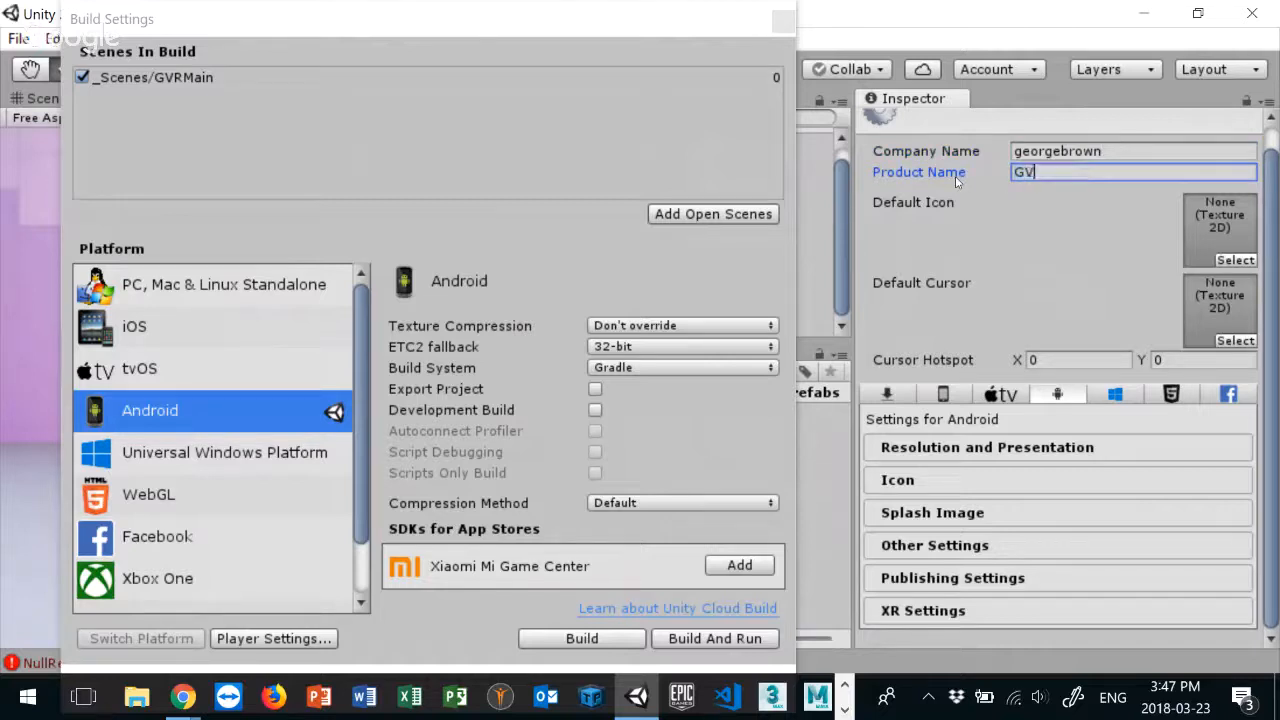
type("RGame2015")
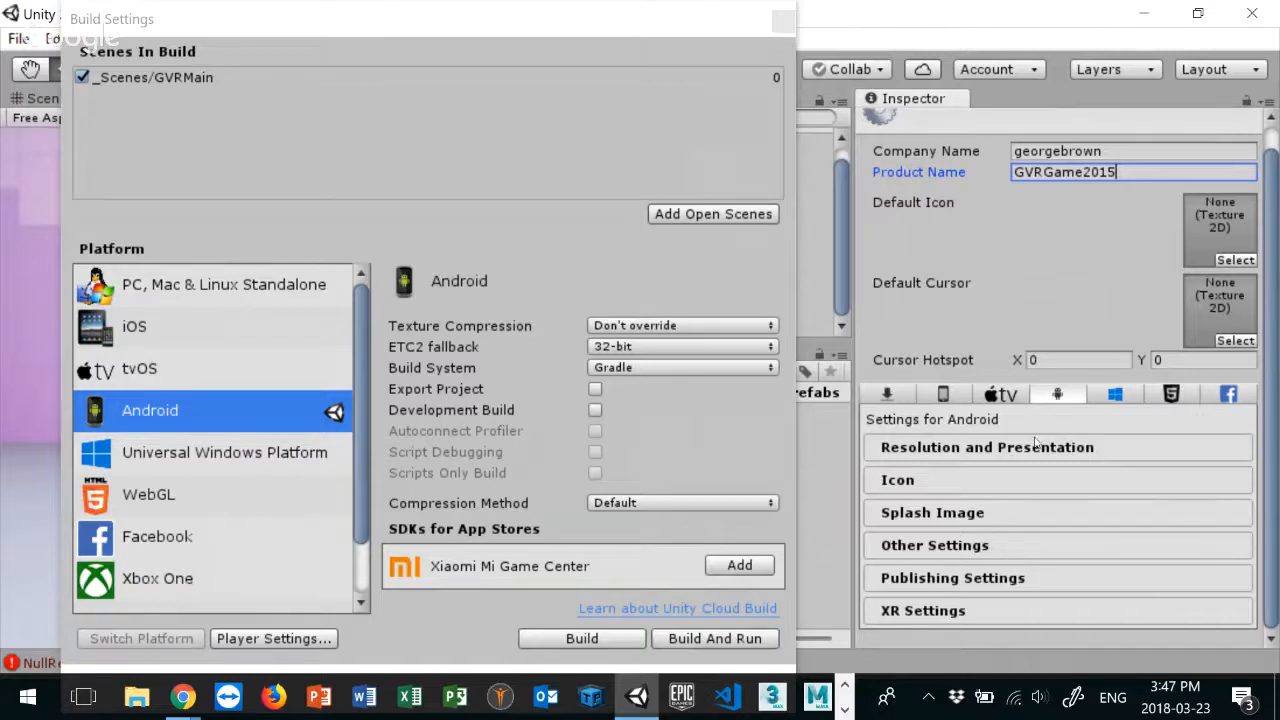
Step: Set the Android package name to ca.georgebrown.gvr2018 in the Identification section of Other Settings
scroll(1043, 459, "up", 1)
scroll(1054, 455, "down", 1)
left_click(933, 547)
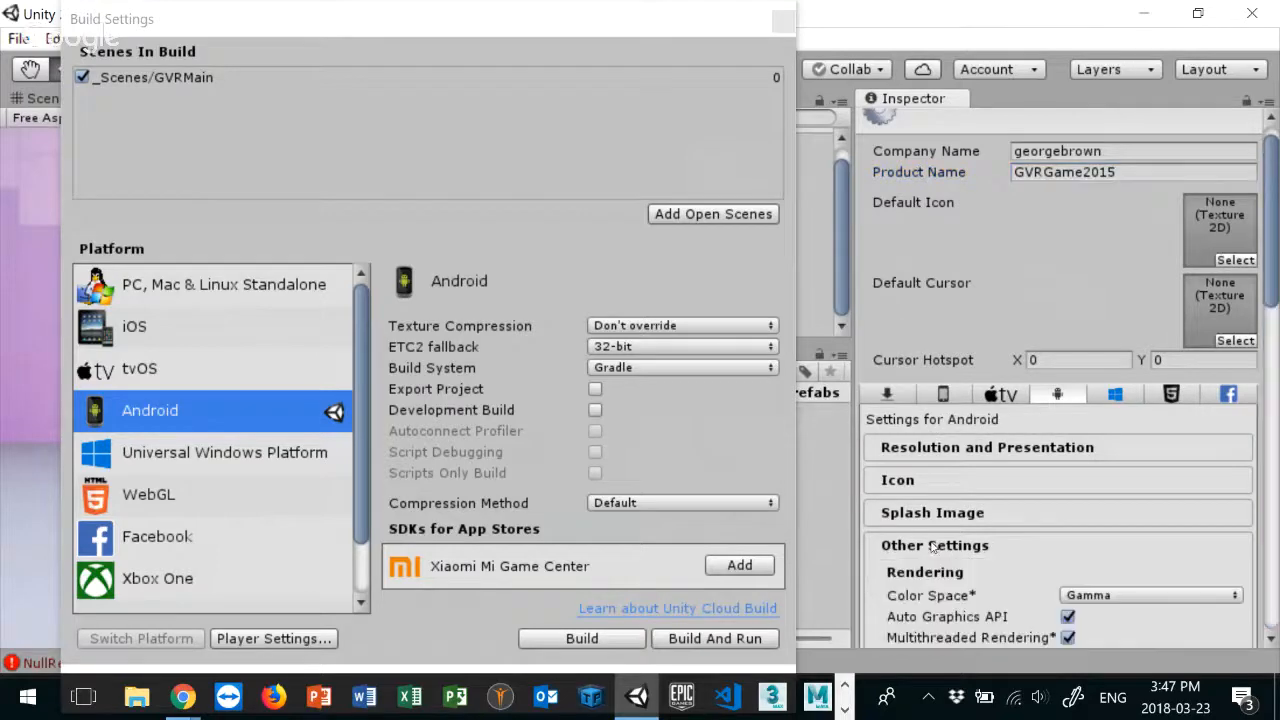
scroll(1080, 395, "down", 4)
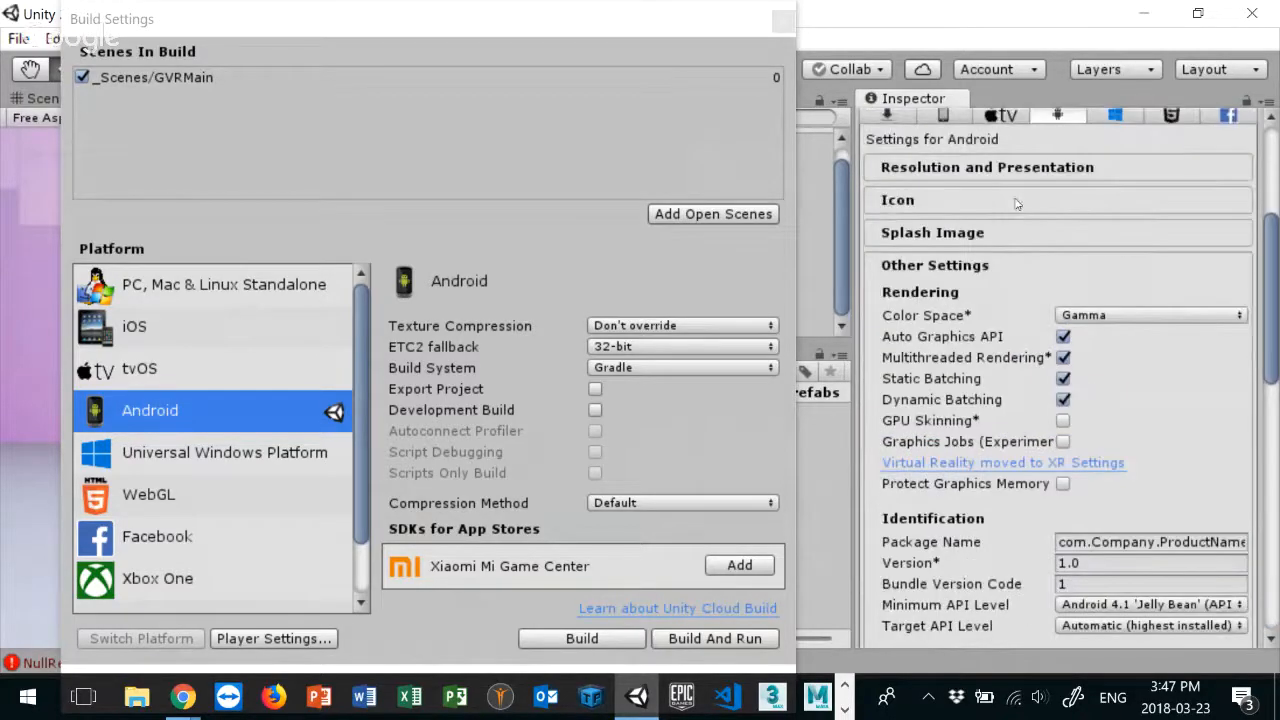
scroll(1081, 210, "down", 1)
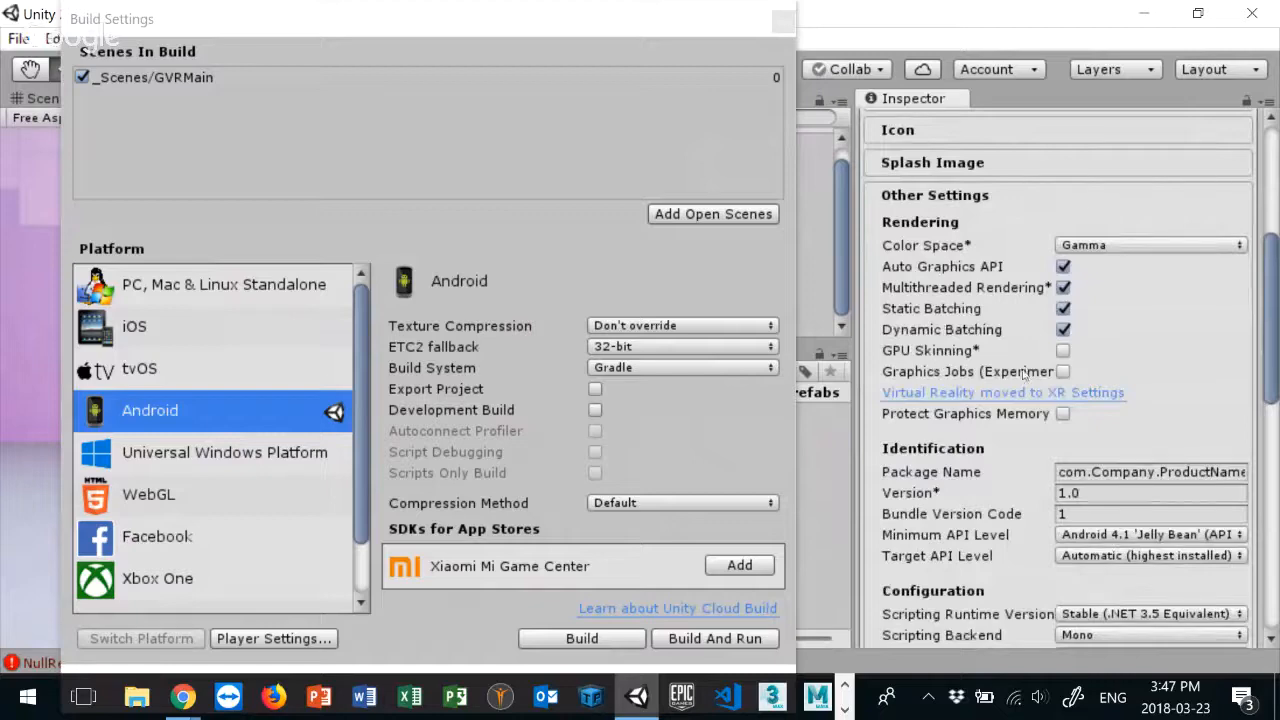
scroll(1112, 299, "down", 1)
scroll(1112, 299, "down", 2)
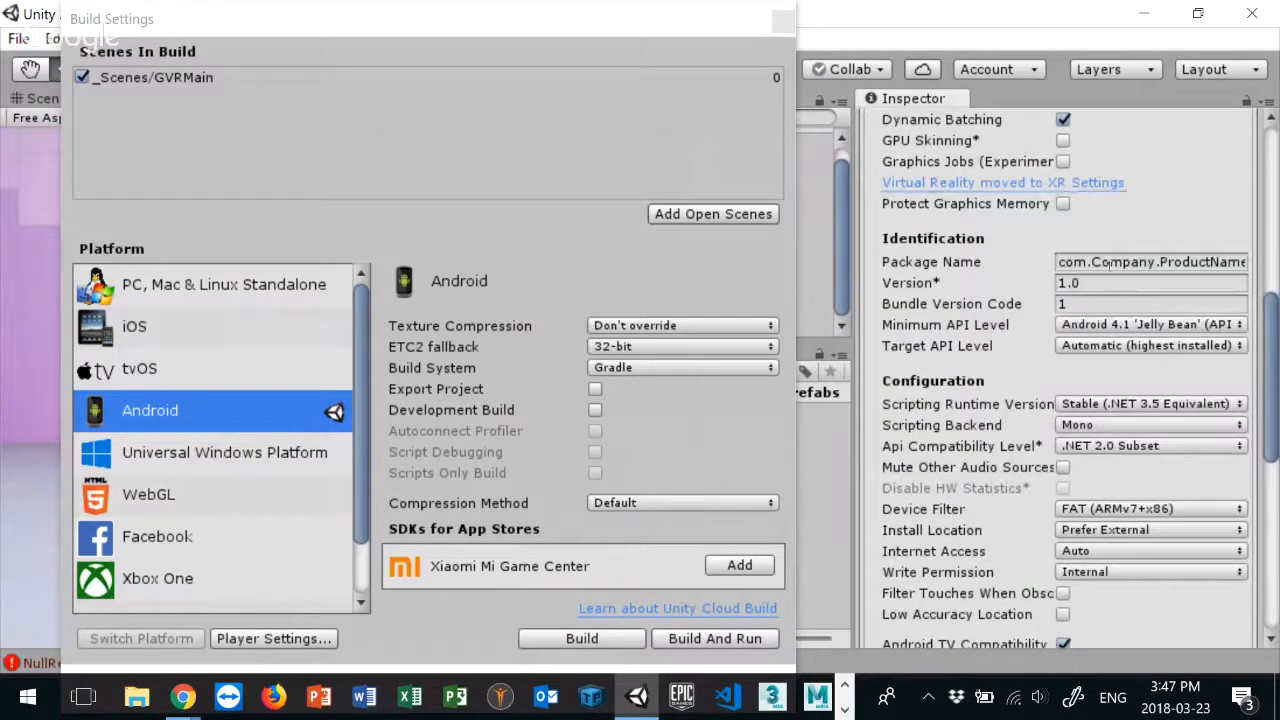
left_click_drag(1060, 264, 1252, 280)
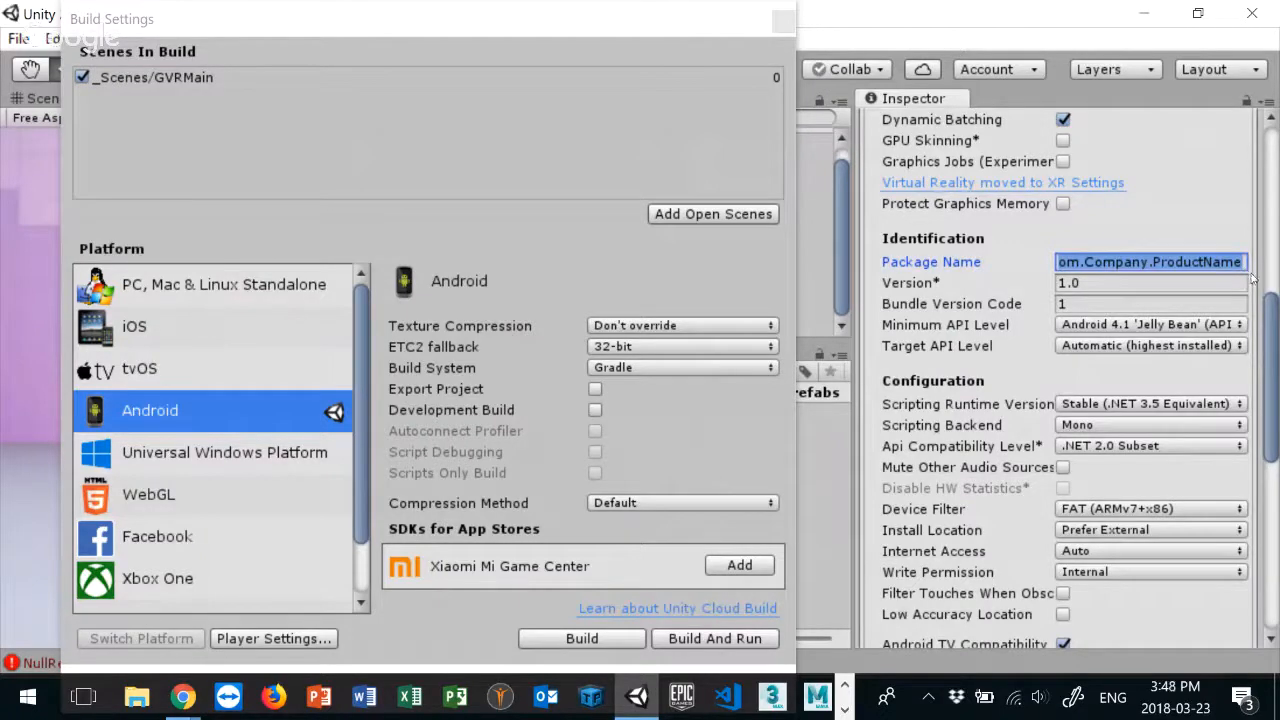
type("ca.")
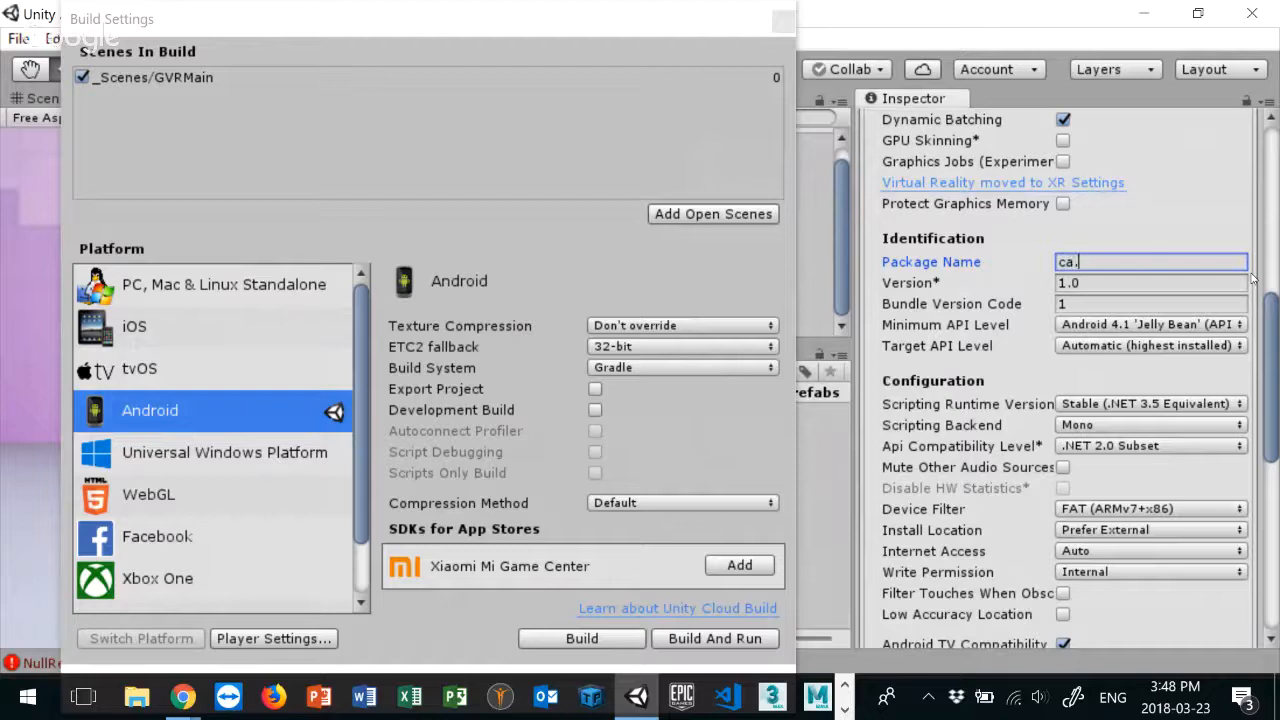
type("georgebrow")
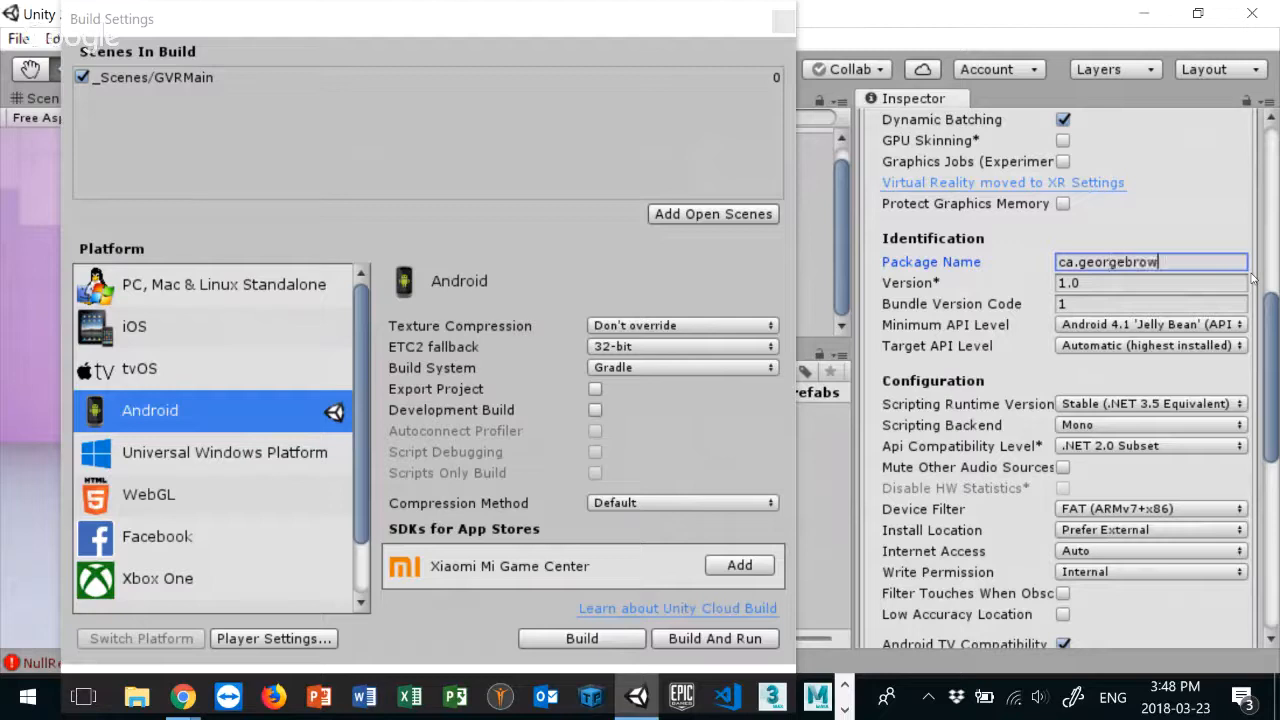
type("n.gvr2018")
Step: Set the minimum API level to Android 6.0 'Marshmallow' (API level 23) and Android gamepad support to Supports Gamepad
left_click(1213, 325)
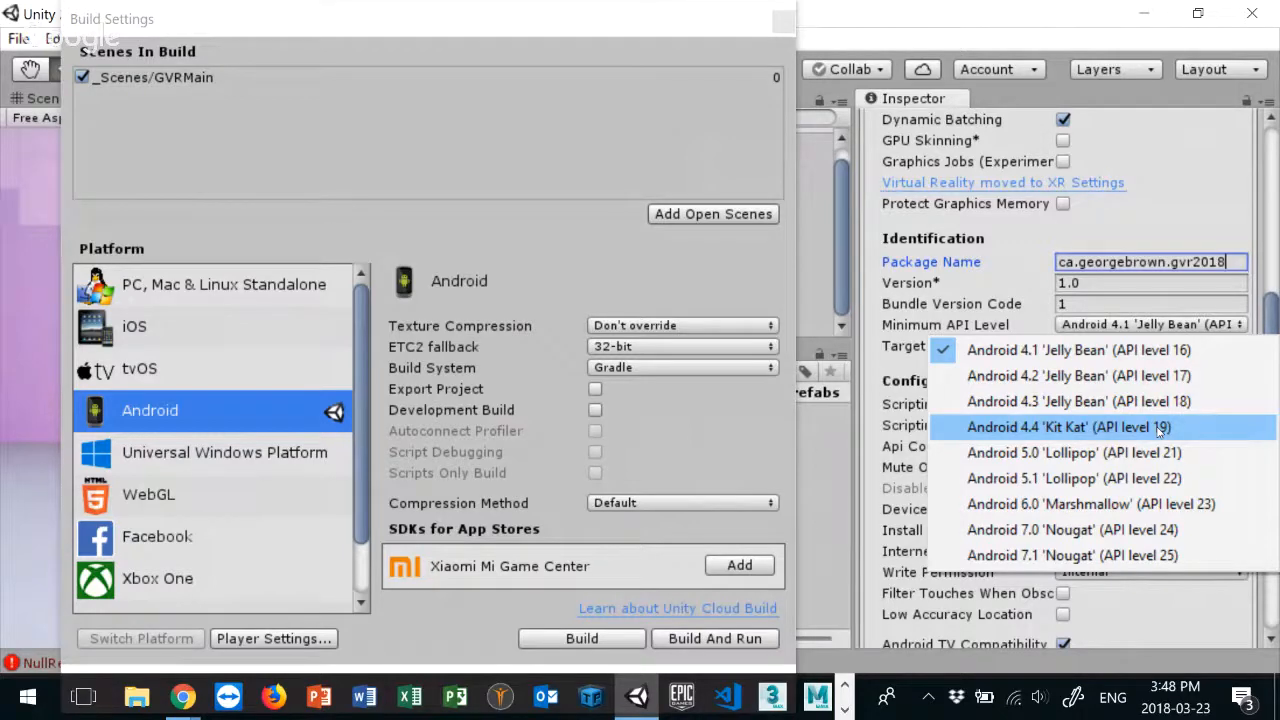
left_click(1148, 504)
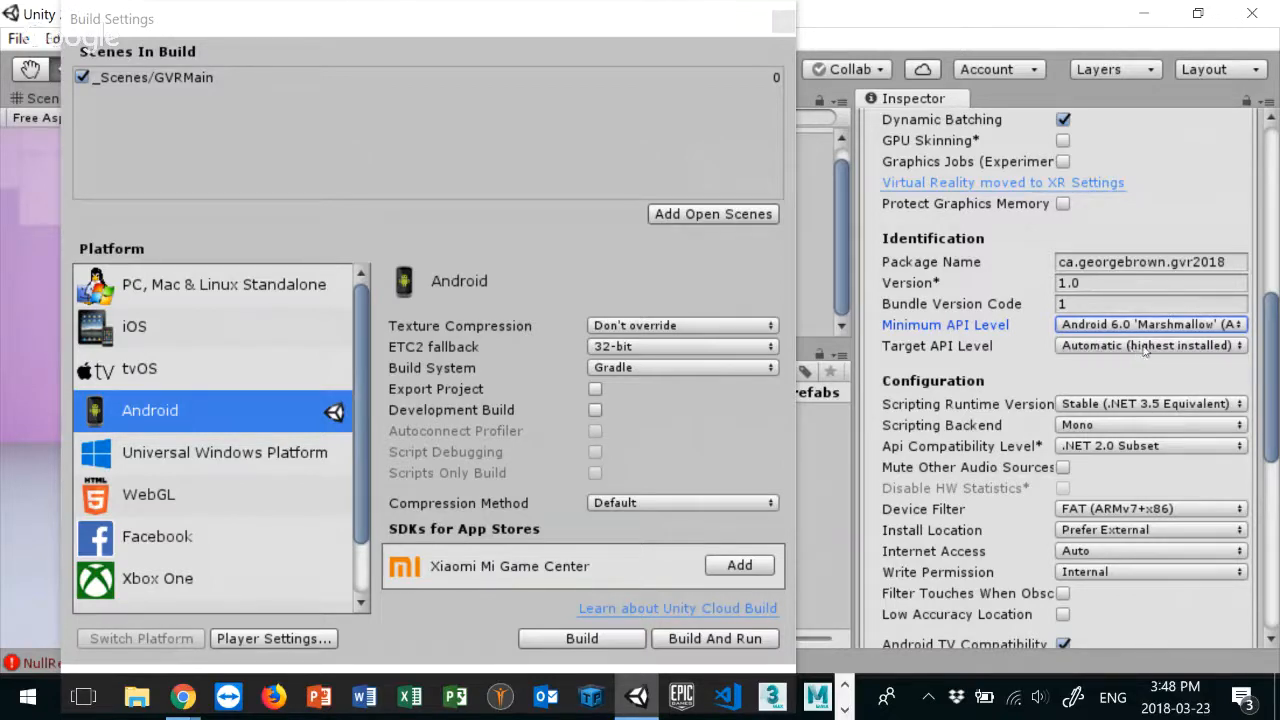
left_click_drag(1273, 318, 1275, 468)
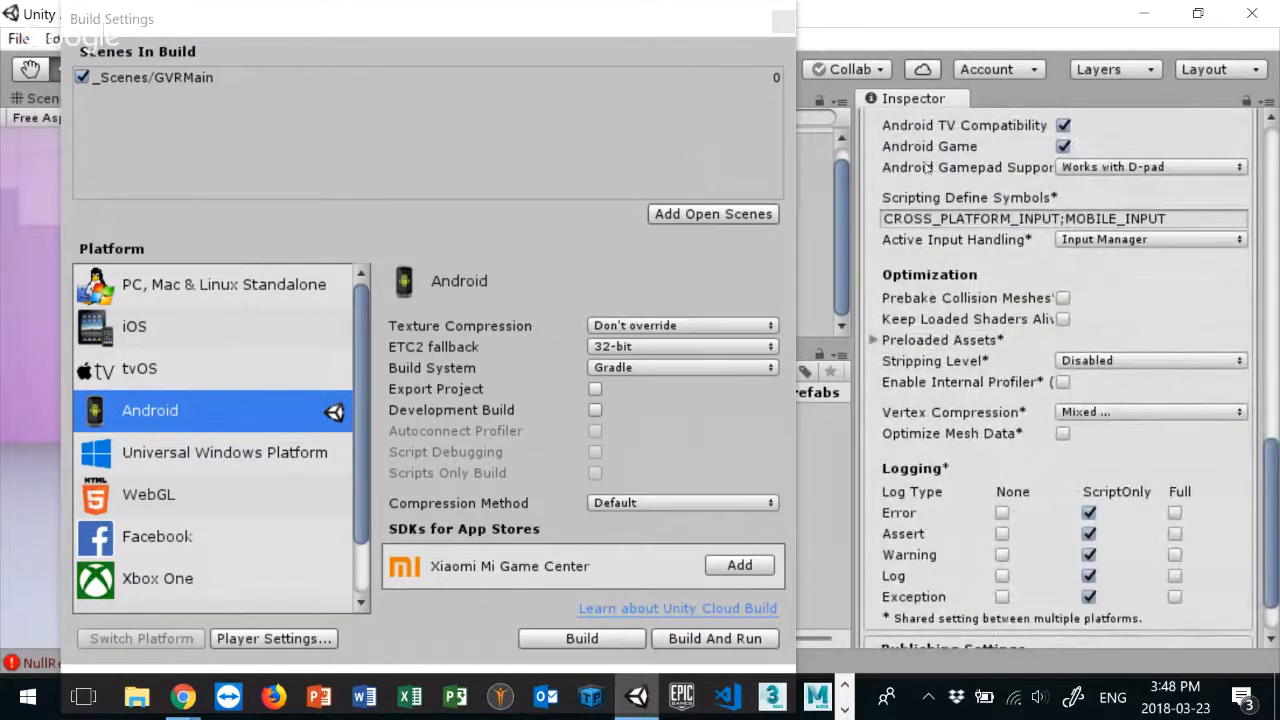
left_click(1122, 168)
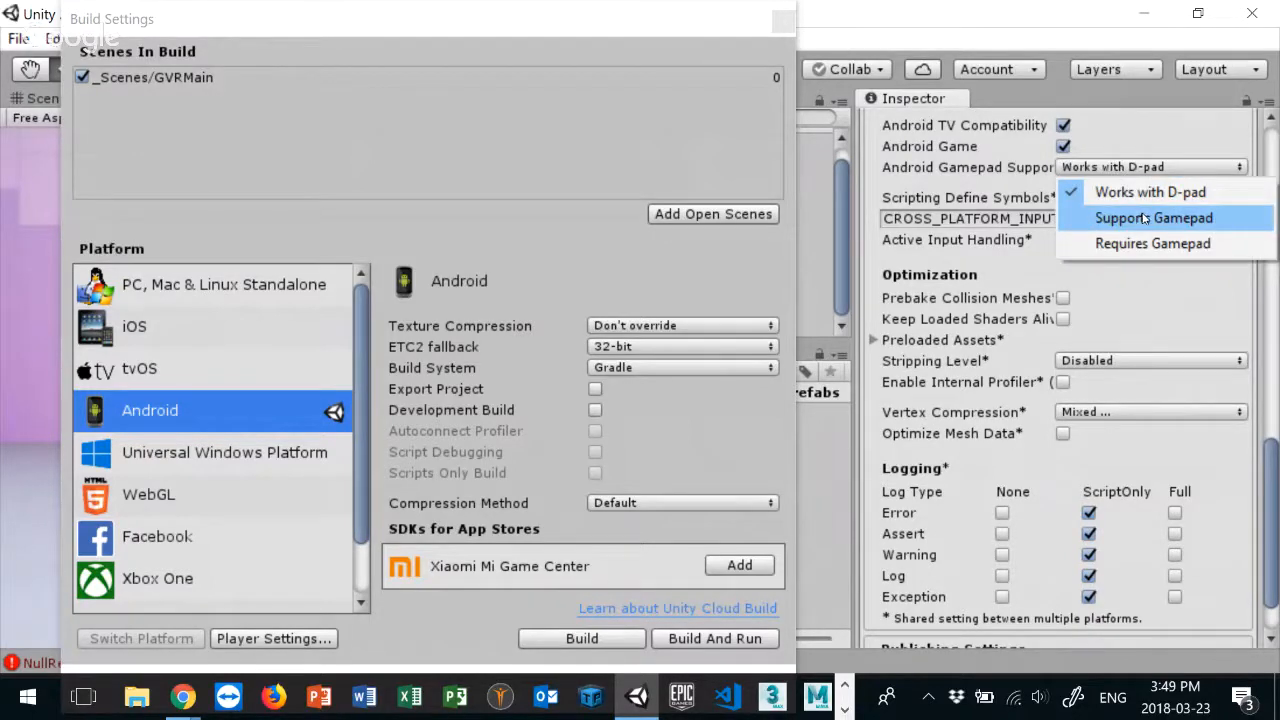
left_click(1145, 219)
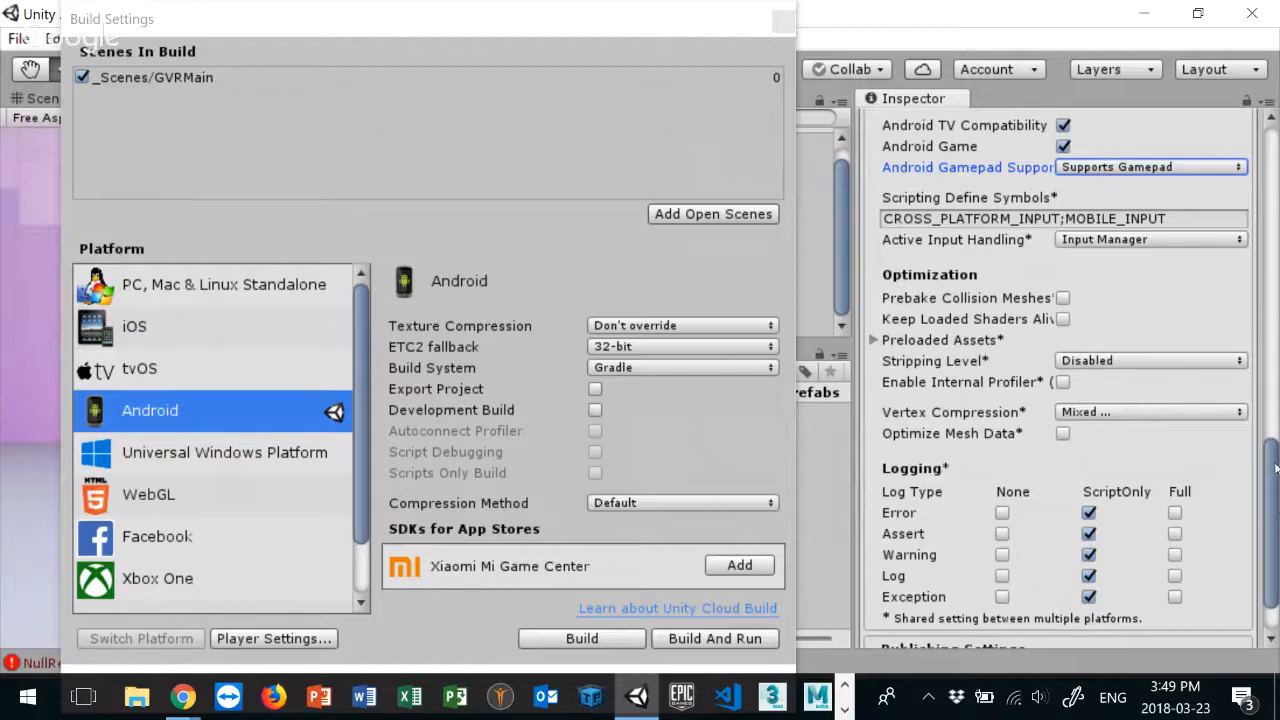
Step: Enable Virtual Reality Supported in the Android XR Settings and add Cardboard to the Virtual Reality SDKs
left_click_drag(1277, 468, 1277, 222)
left_click(945, 339)
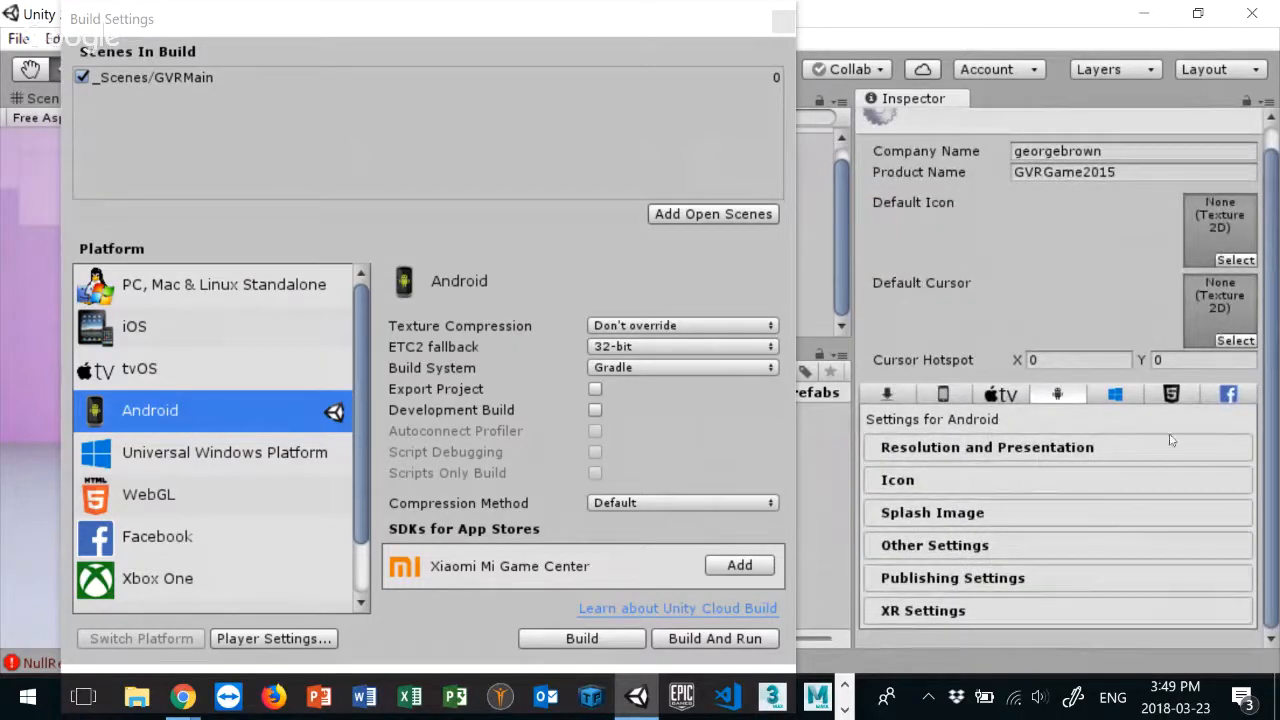
left_click(912, 611)
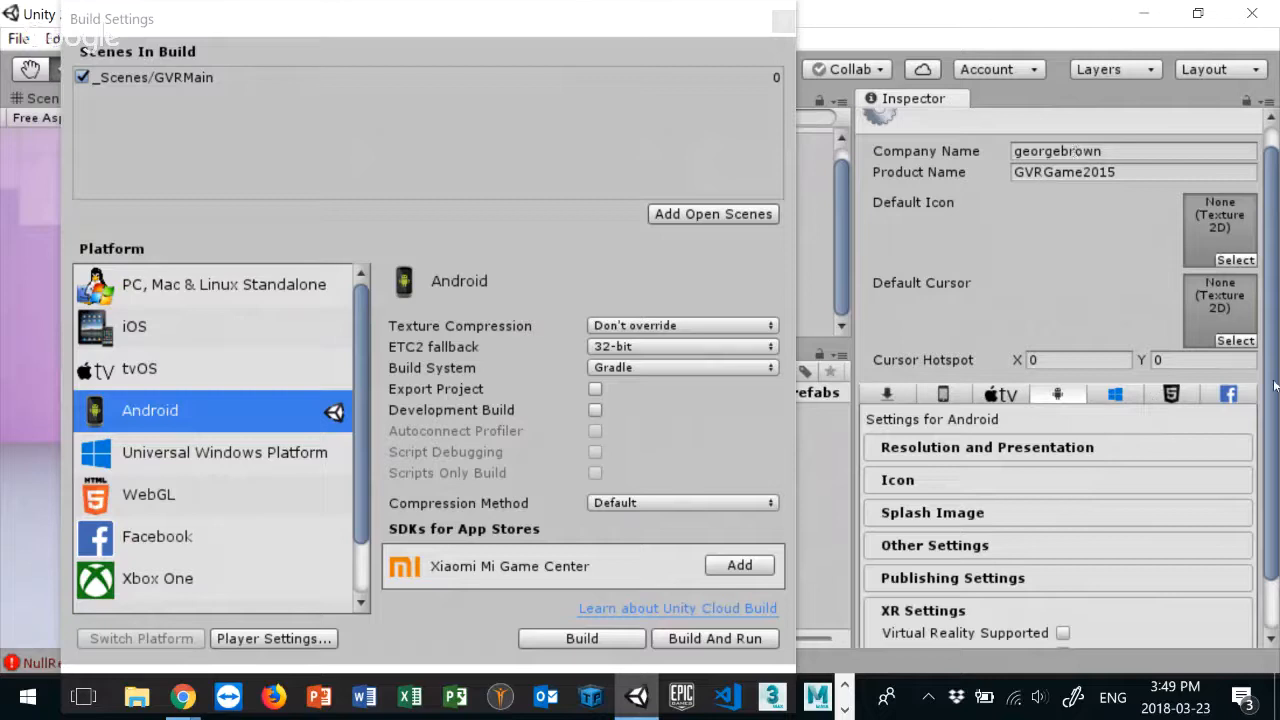
left_click_drag(1273, 392, 1274, 448)
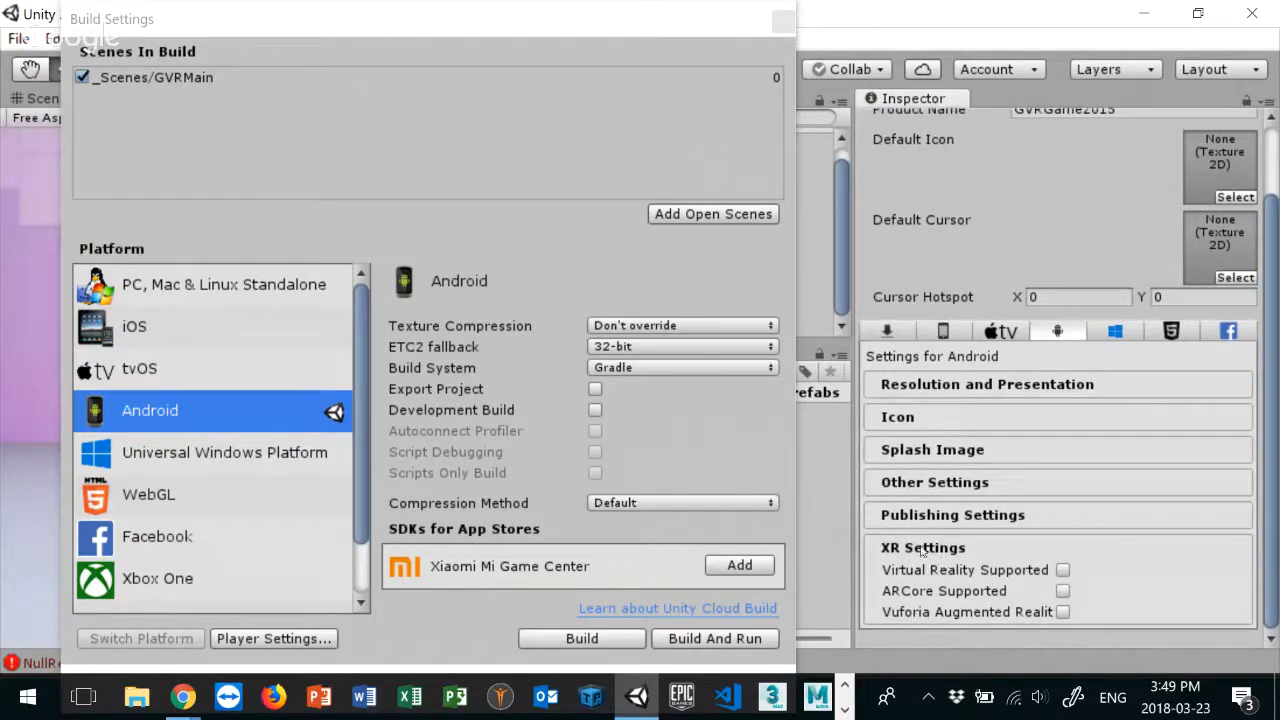
left_click(1063, 569)
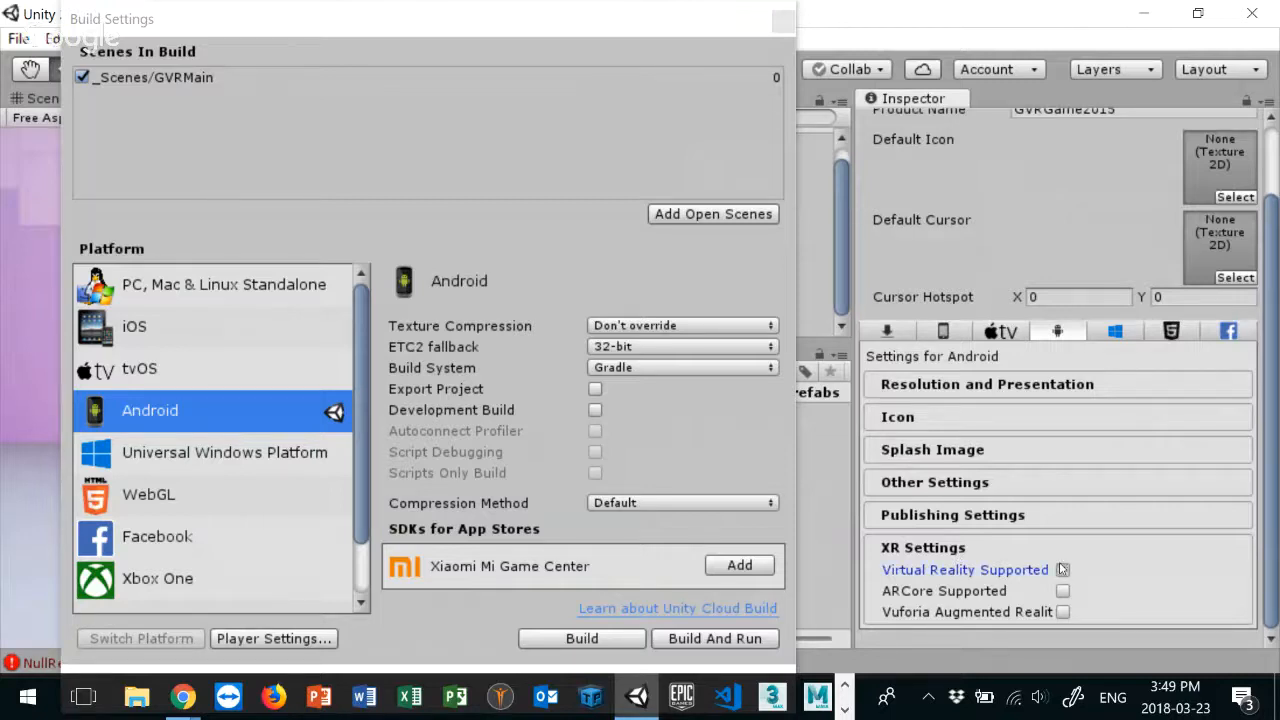
left_click_drag(1276, 458, 1264, 546)
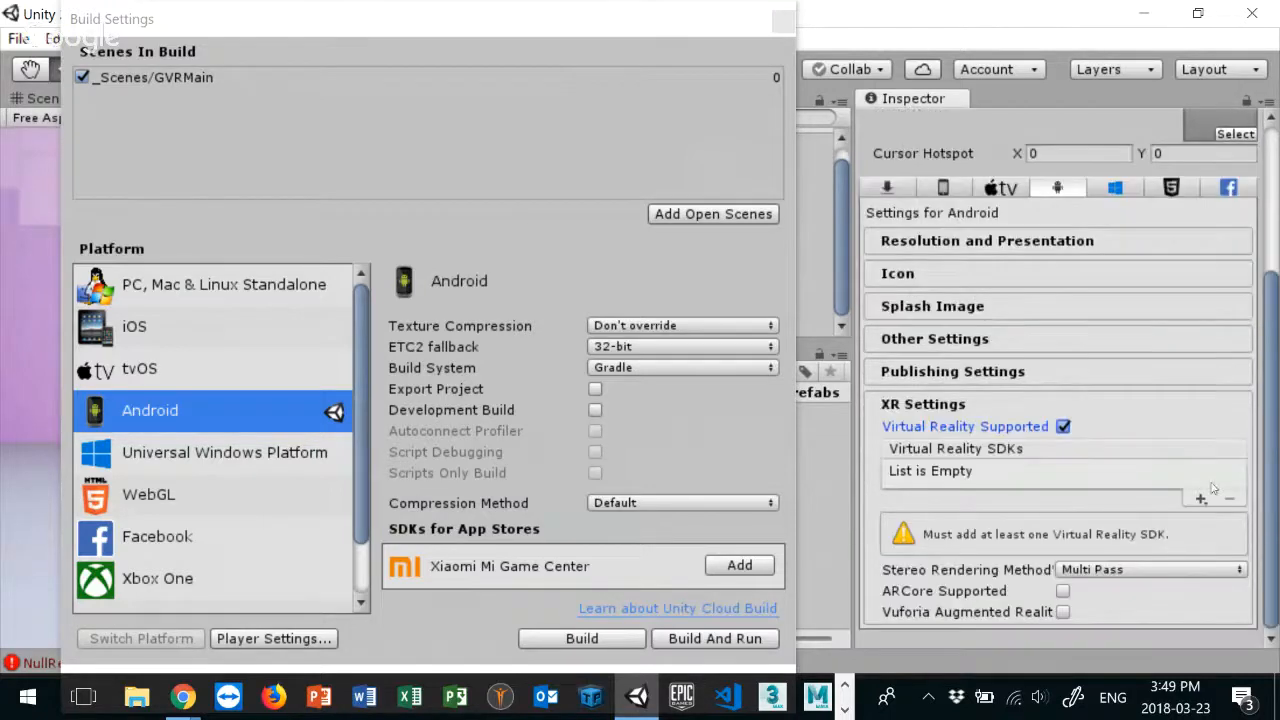
left_click(1200, 498)
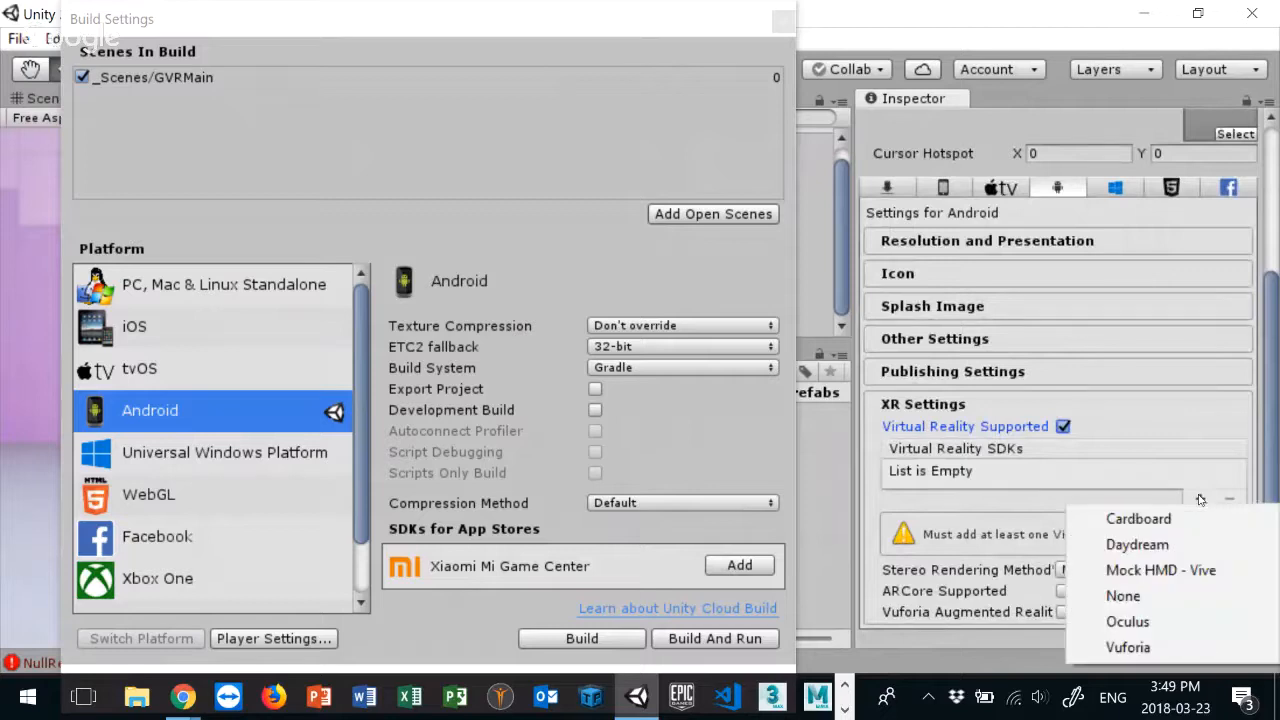
left_click(1140, 519)
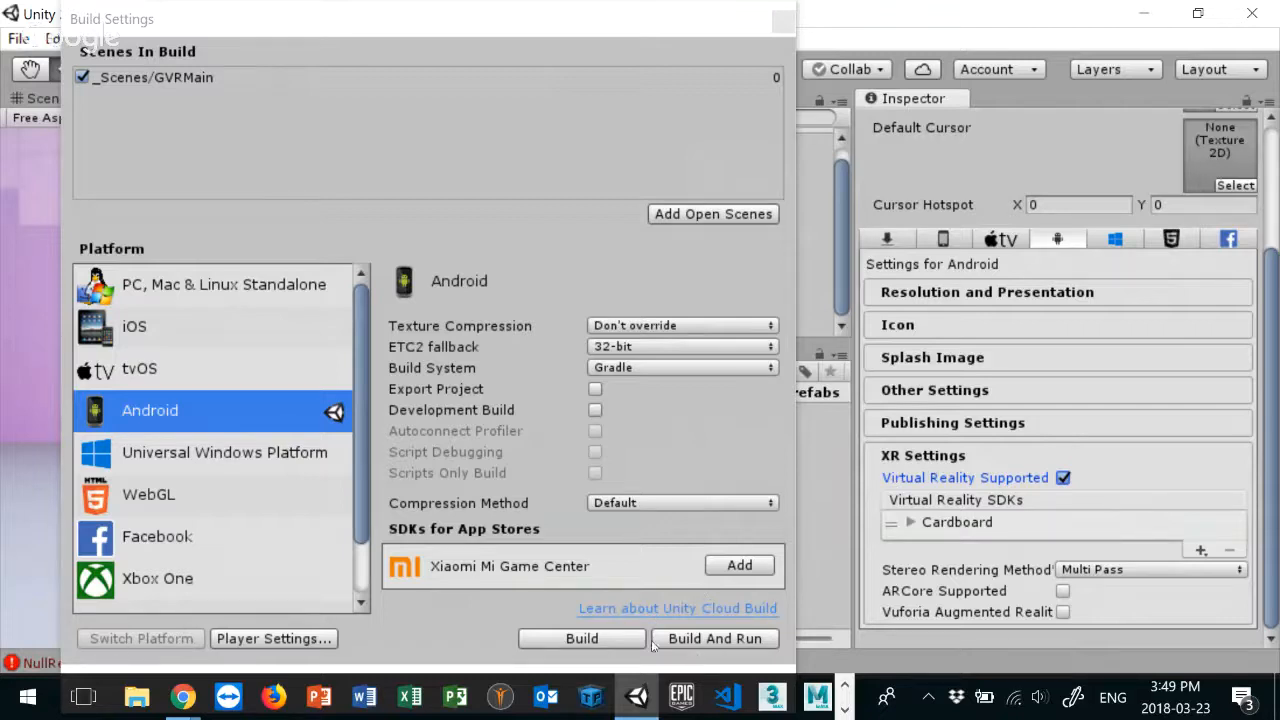
Step: Start an Android build, create a new folder in the project directory, and remove the duplicate New folder (2)
left_click(577, 637)
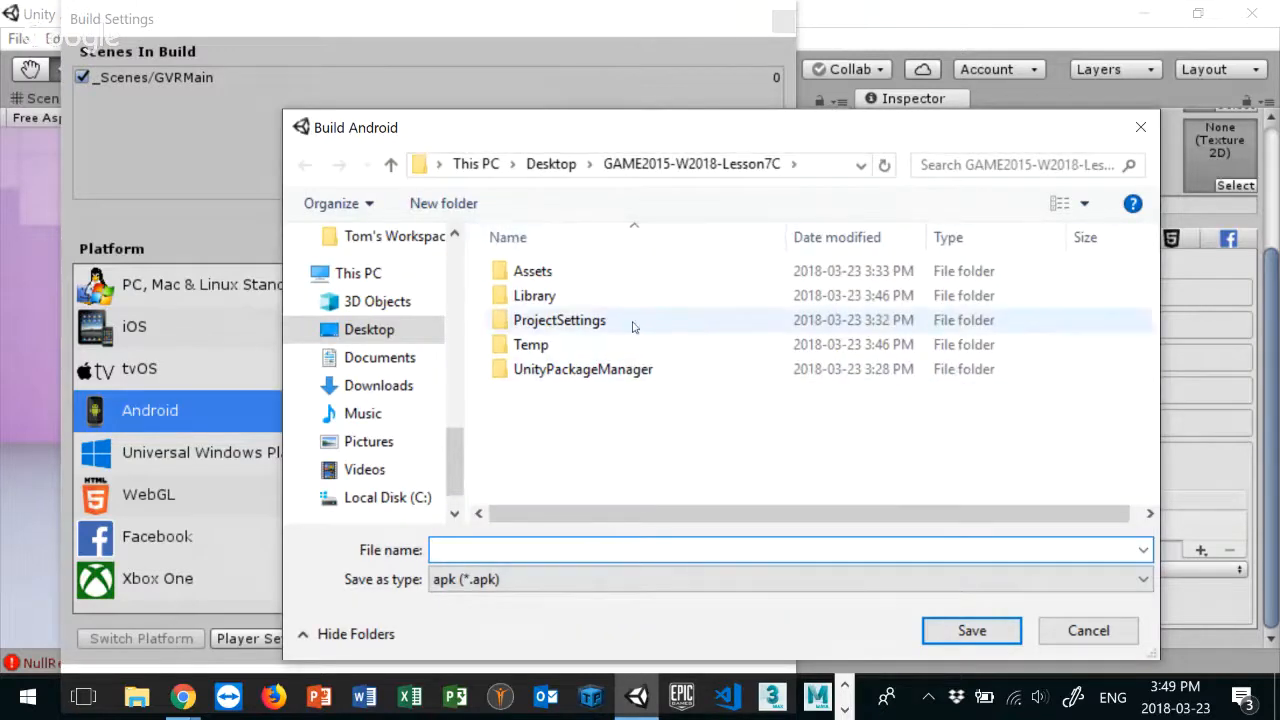
left_click(443, 208)
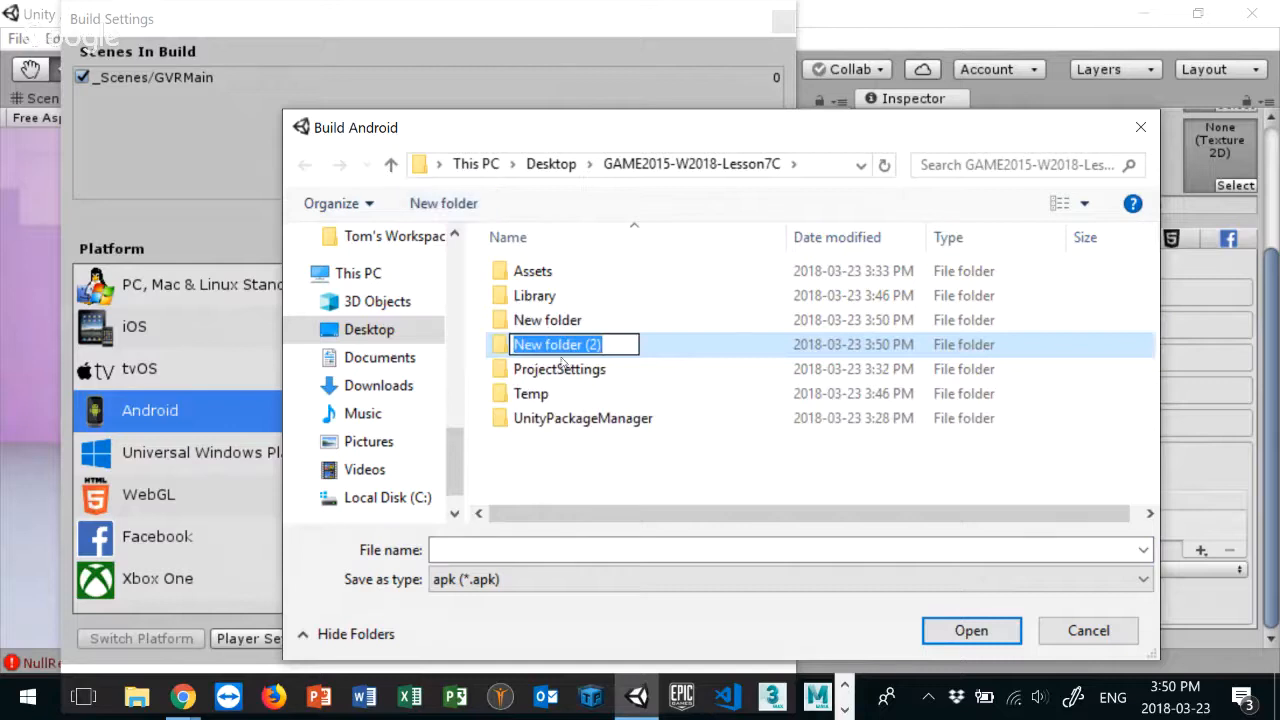
left_click(556, 320)
left_click(562, 345)
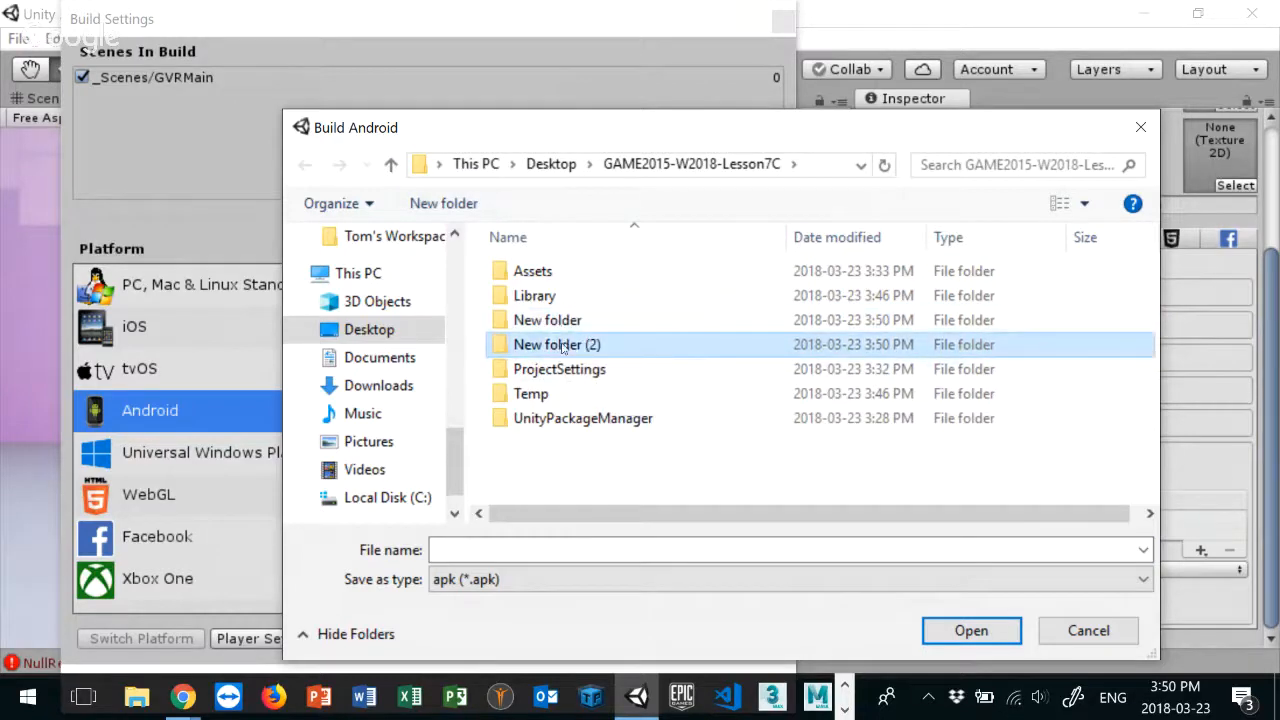
right_click(562, 345)
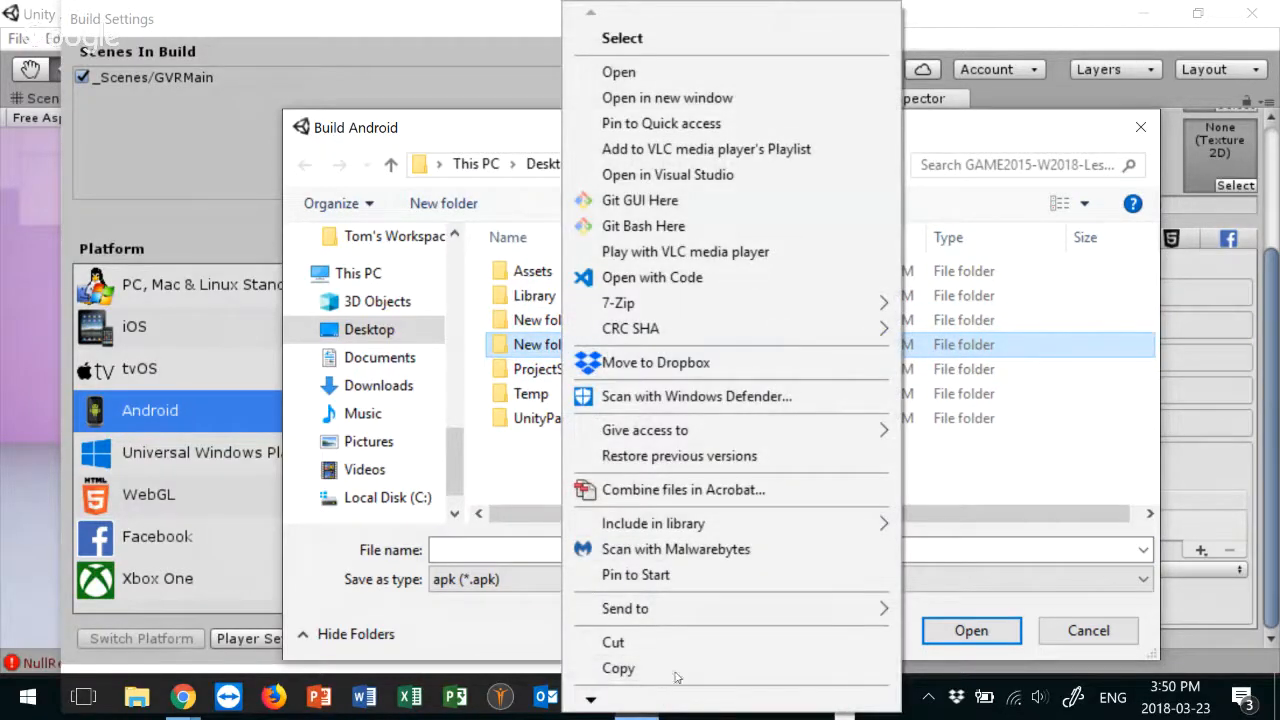
mouse_move(599, 700)
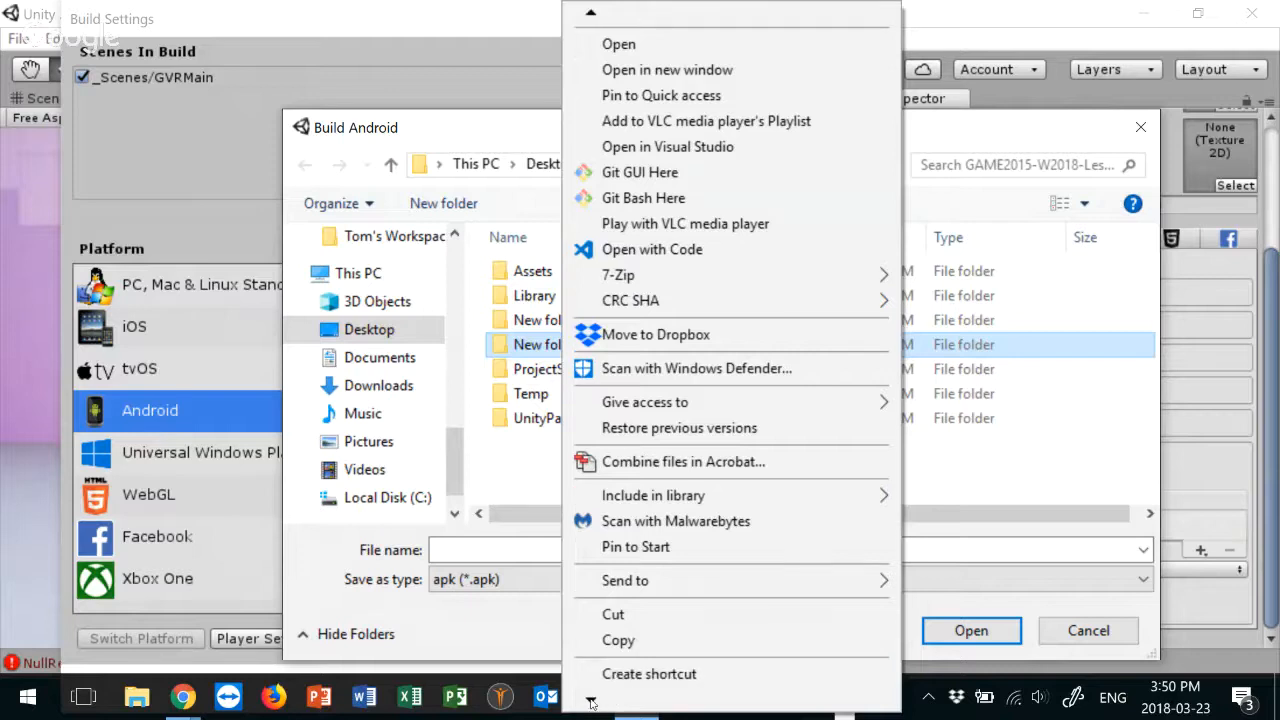
left_click(621, 616)
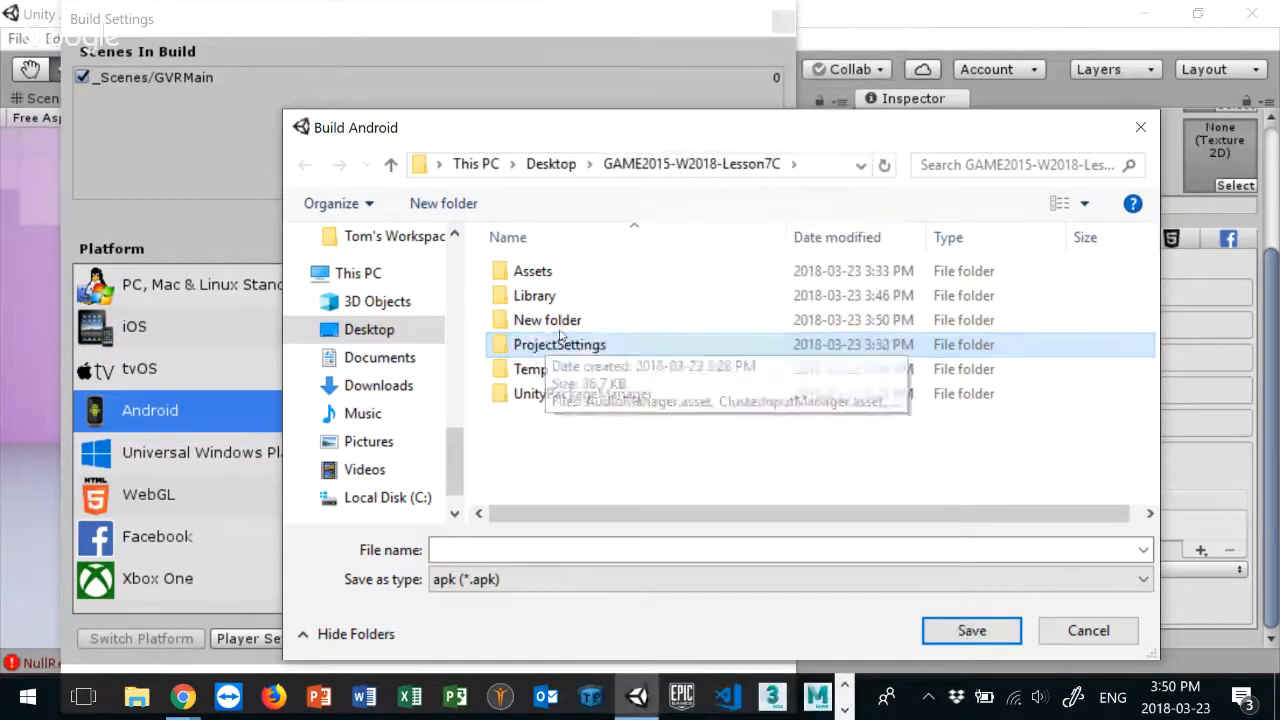
Step: Rename the new folder in the GAME2015-W2018-Lesson7C project directory to Builds
left_click(569, 327)
left_click(568, 324)
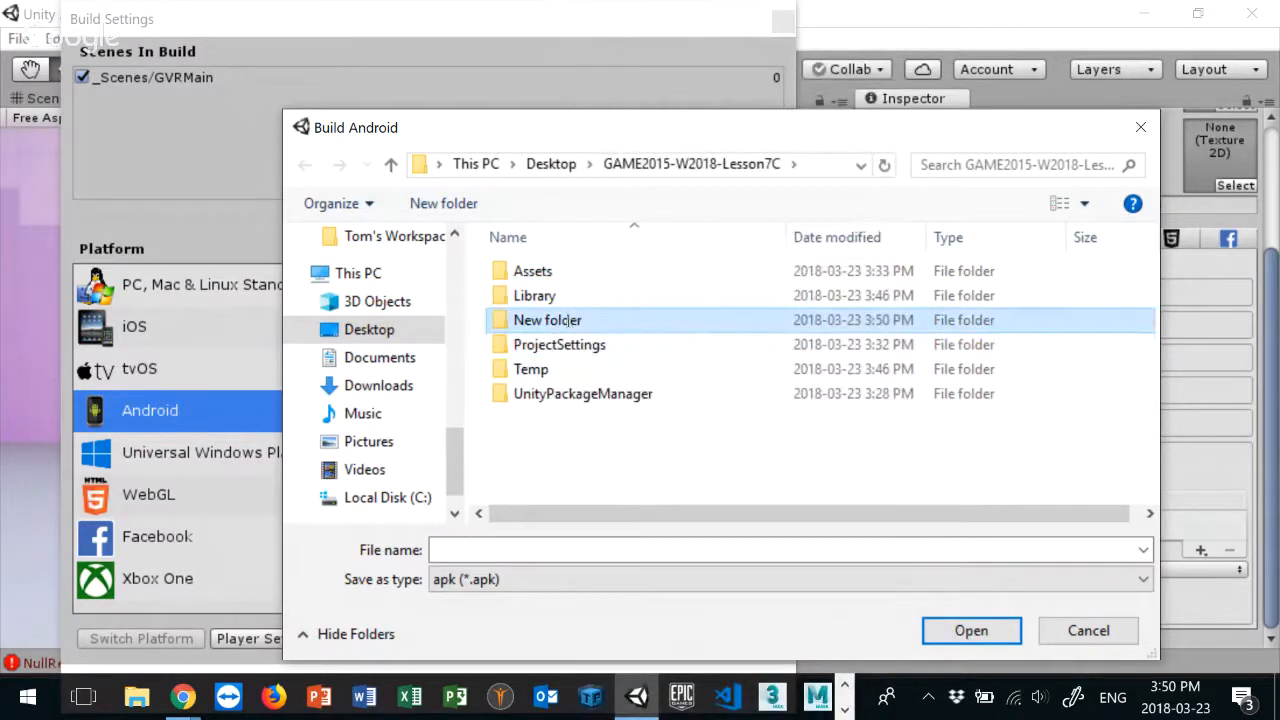
type("Builds")
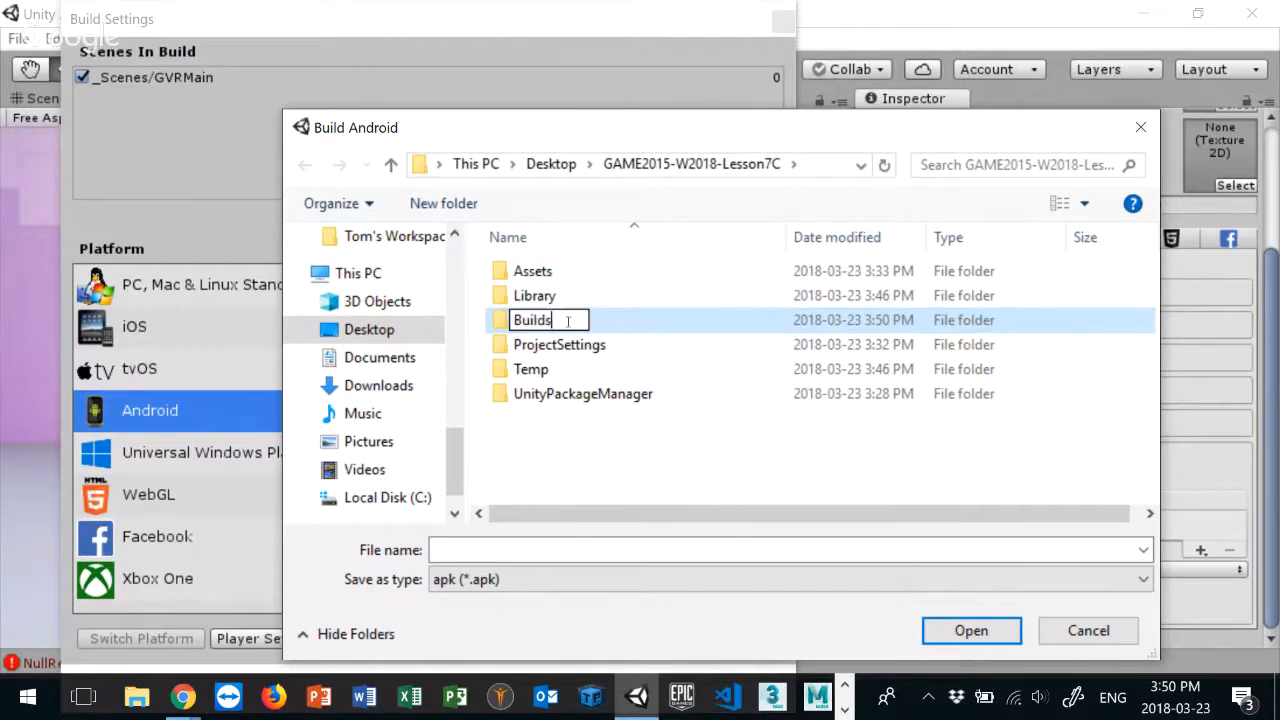
key("Return")
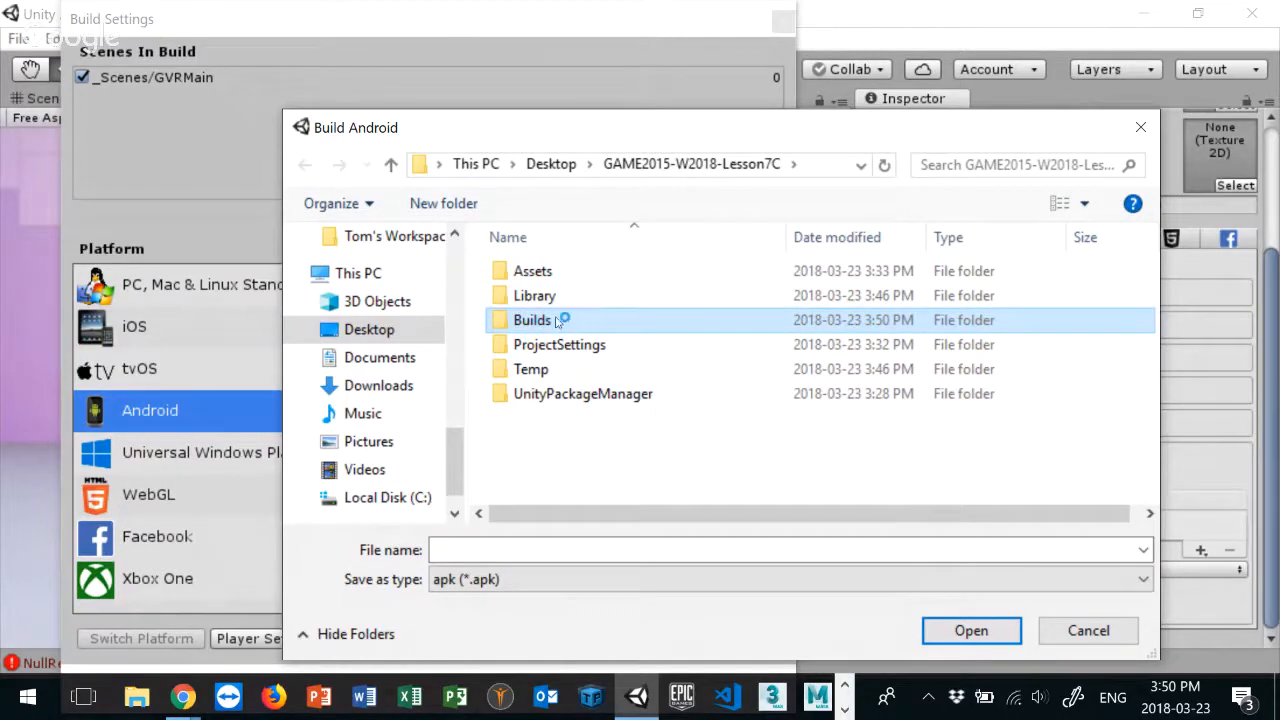
Step: Save the Android build as GVR in the Builds folder and close the output folder window once it is built
double_click(568, 320)
left_click(524, 550)
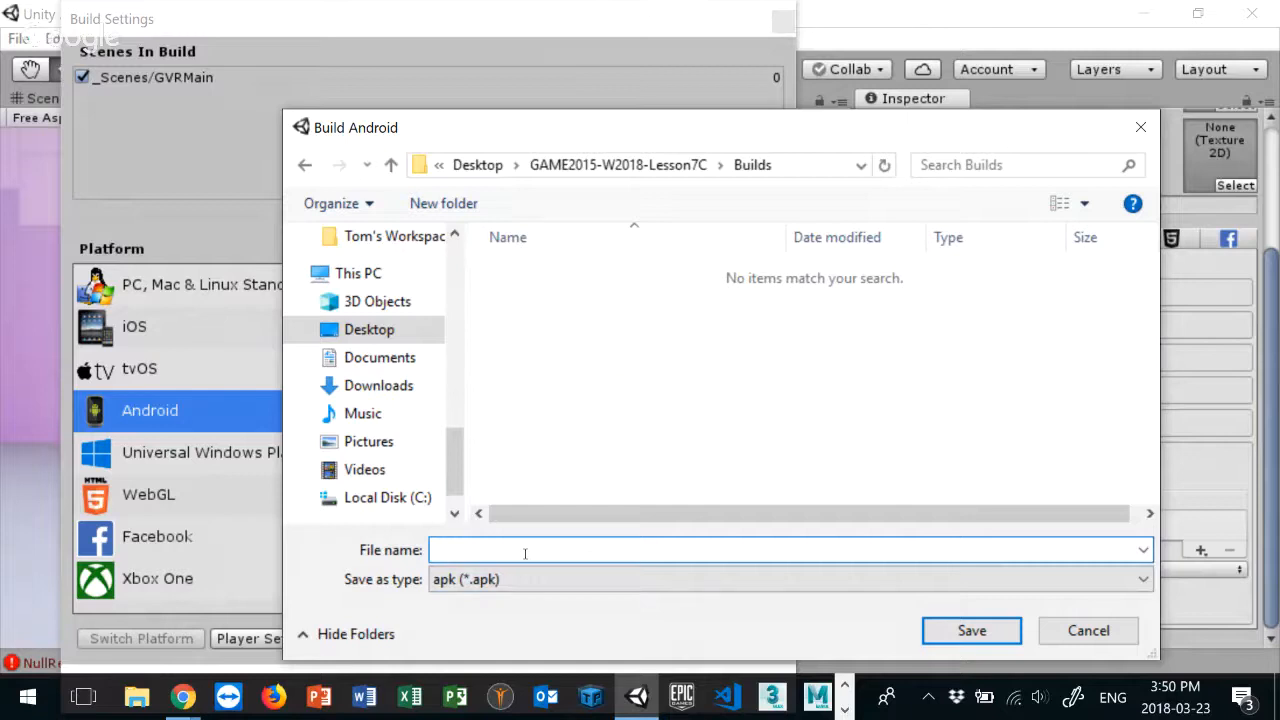
type("GVR")
left_click(972, 632)
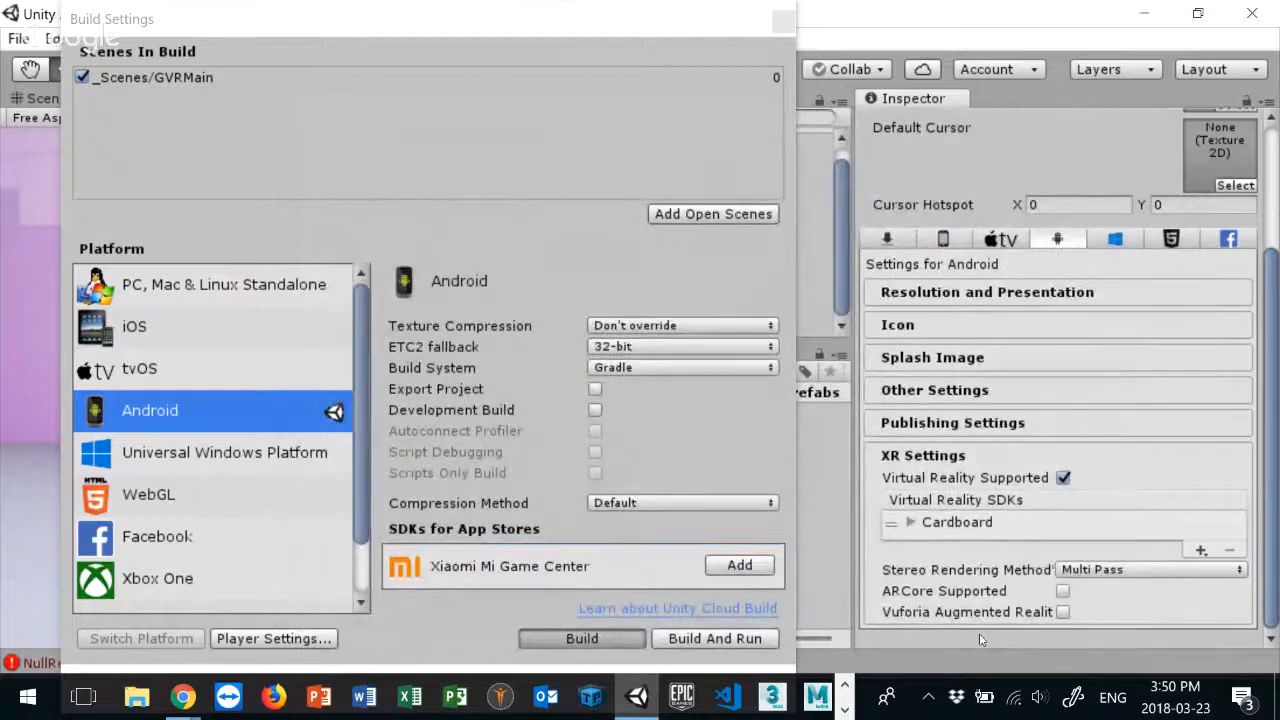
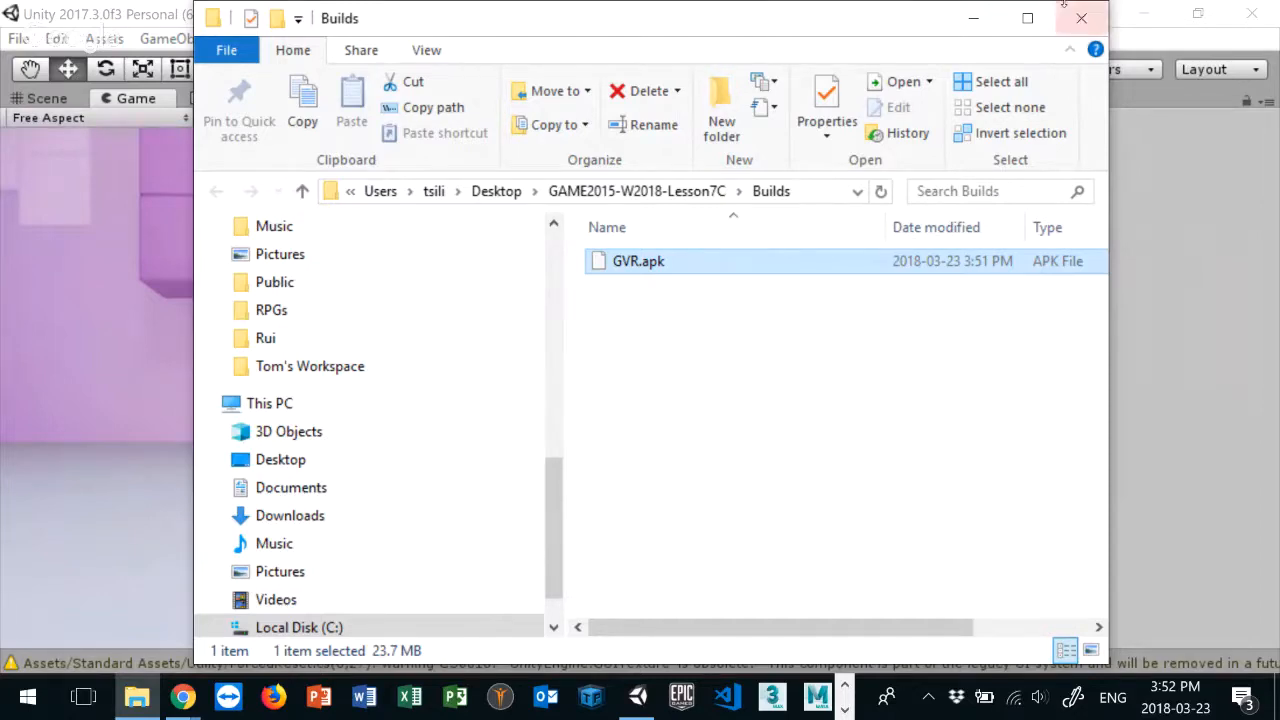
left_click(1080, 18)
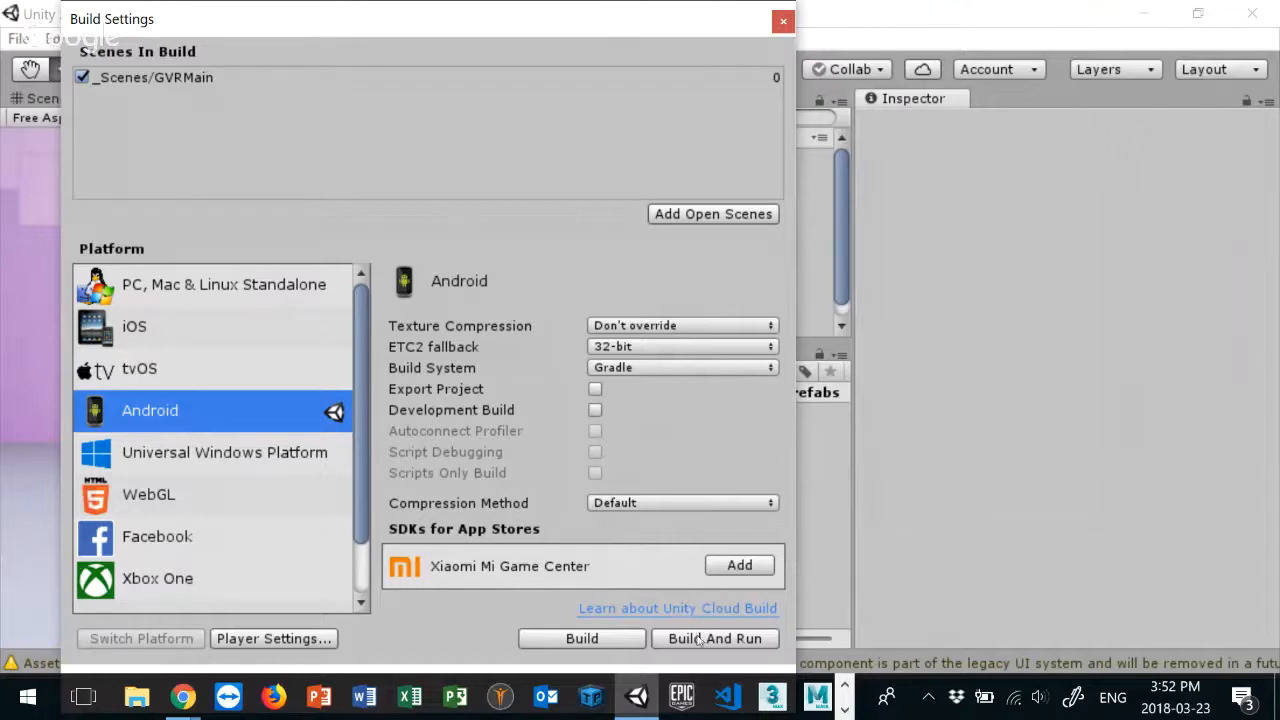
Step: Build and run the Android project, overwriting the existing GVR.apk in the Builds folder
left_click(730, 643)
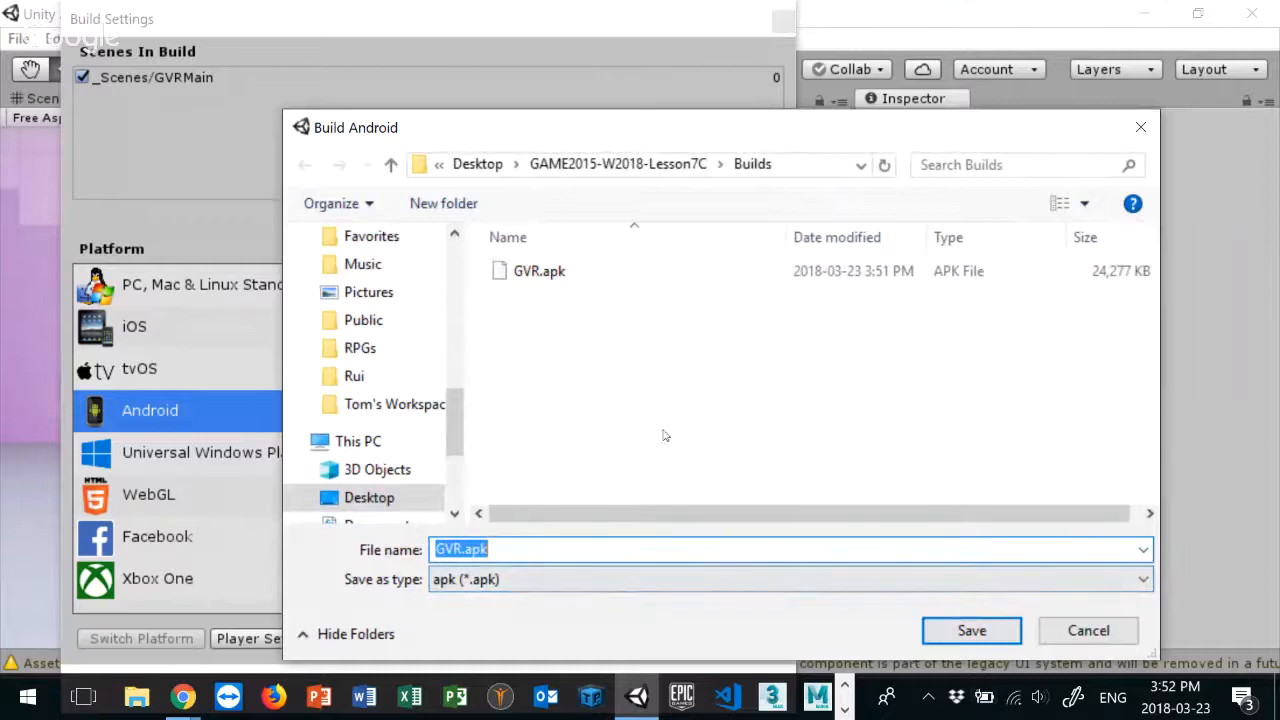
left_click(985, 635)
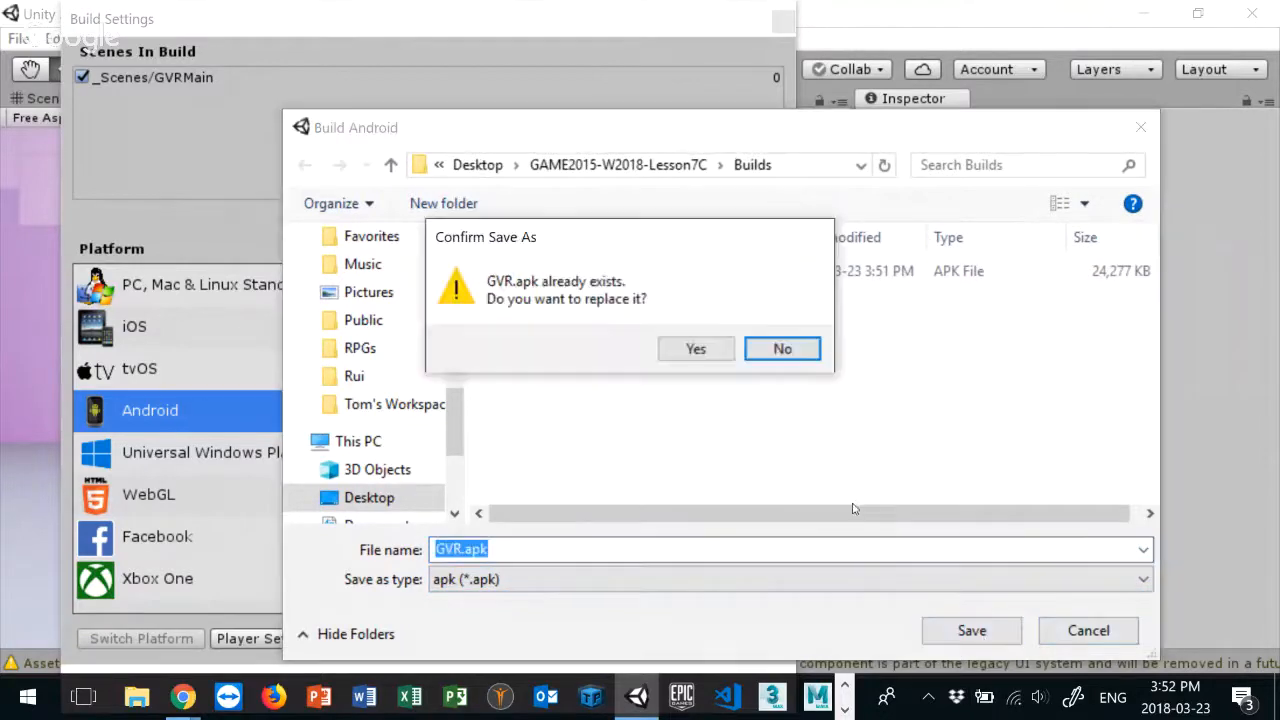
left_click(686, 349)
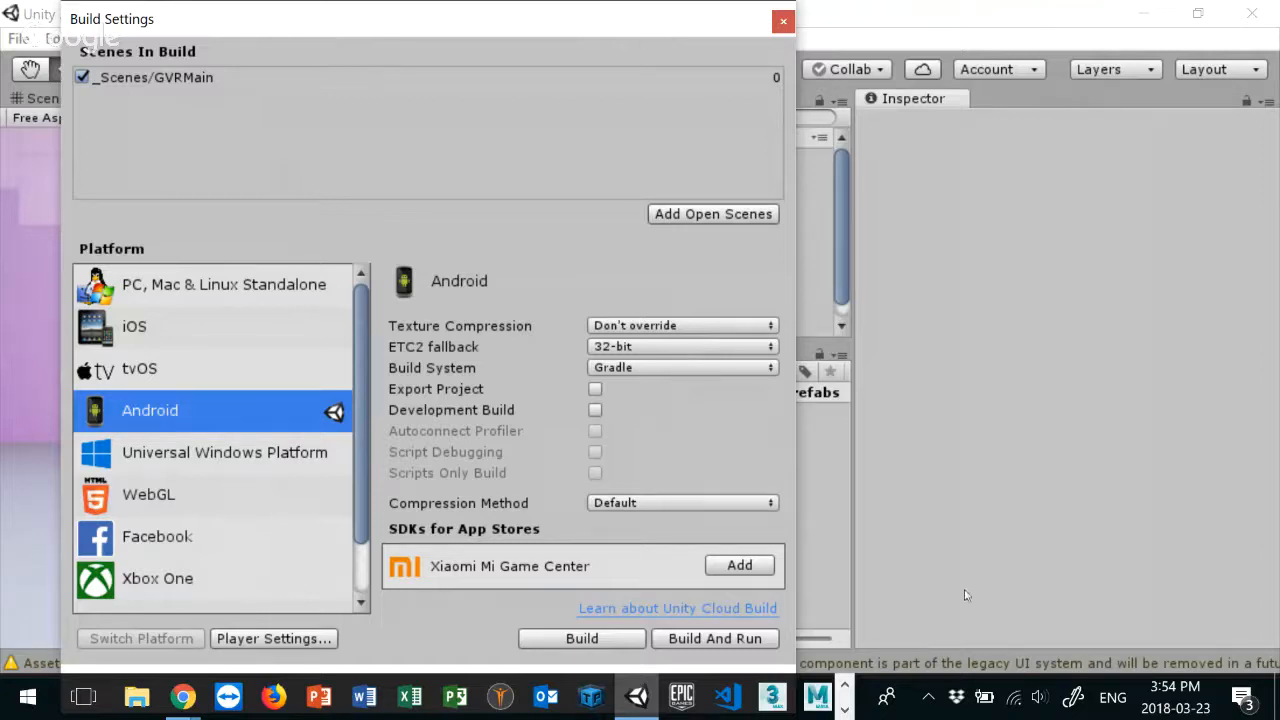
Step: Switch to Google Hangouts, stop and restart the screen share presented to everyone, and minimize the Hangouts window
left_click(842, 708)
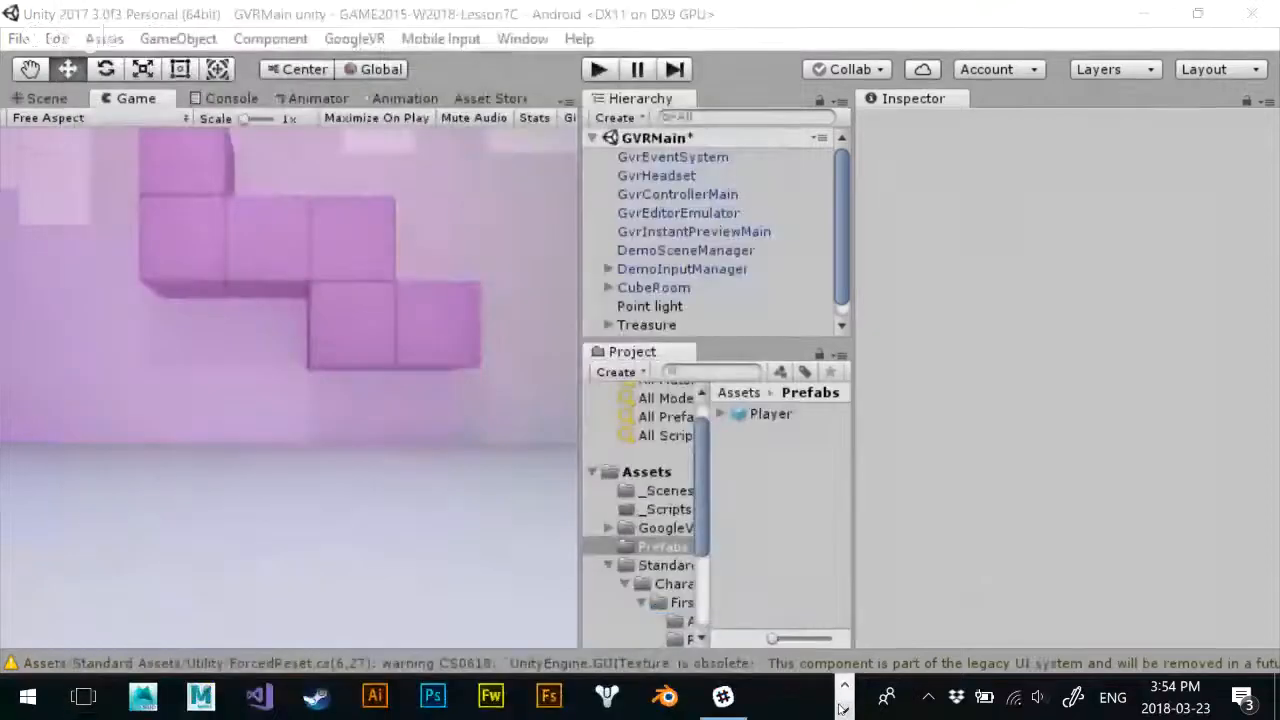
left_click(845, 686)
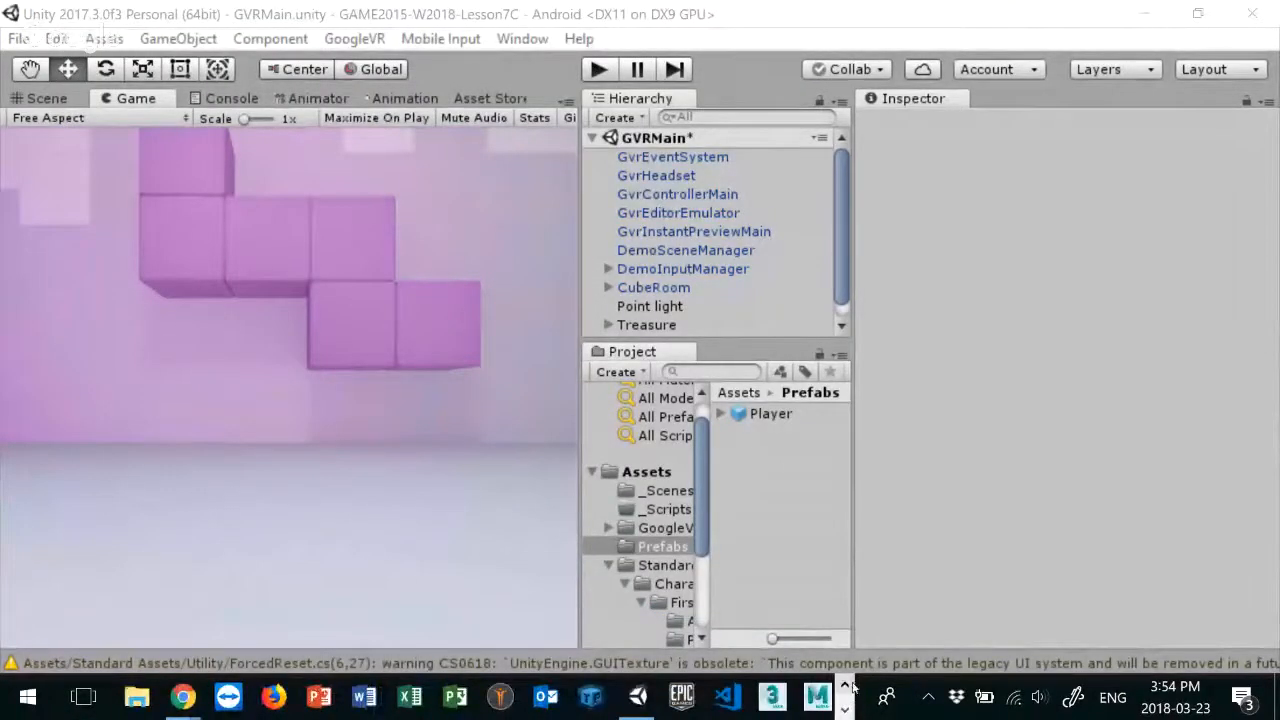
mouse_move(182, 697)
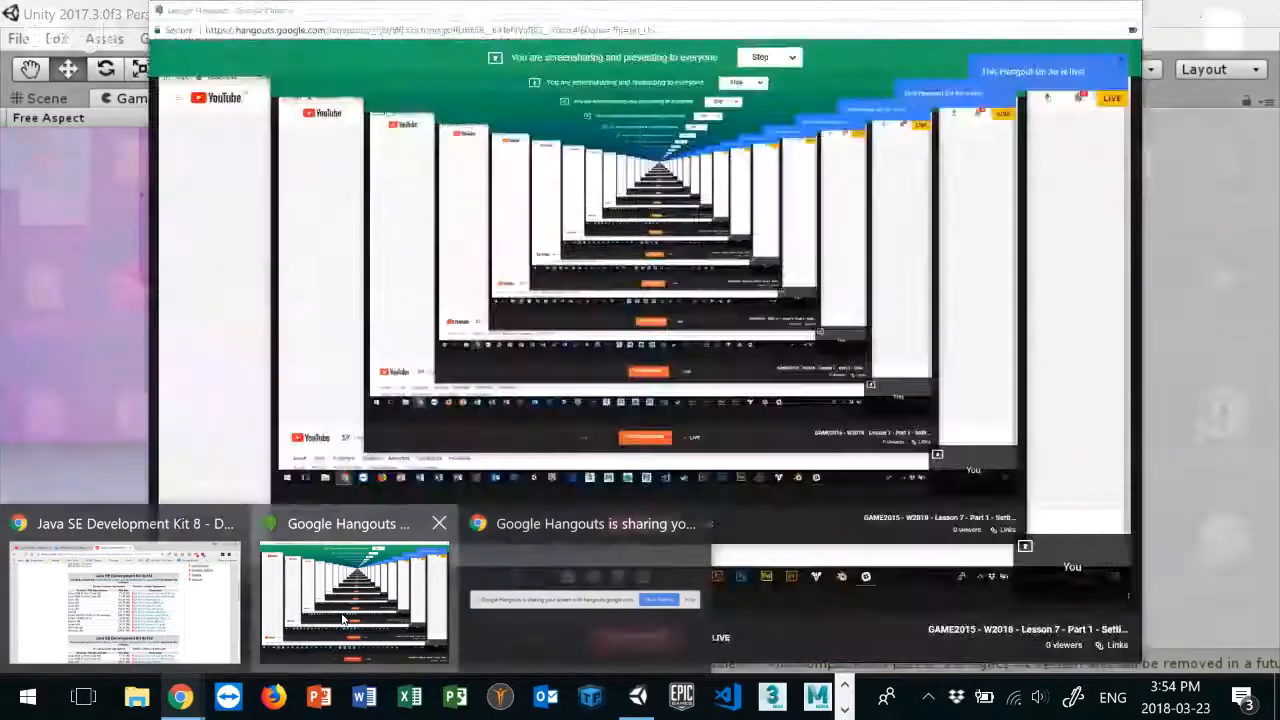
left_click(326, 628)
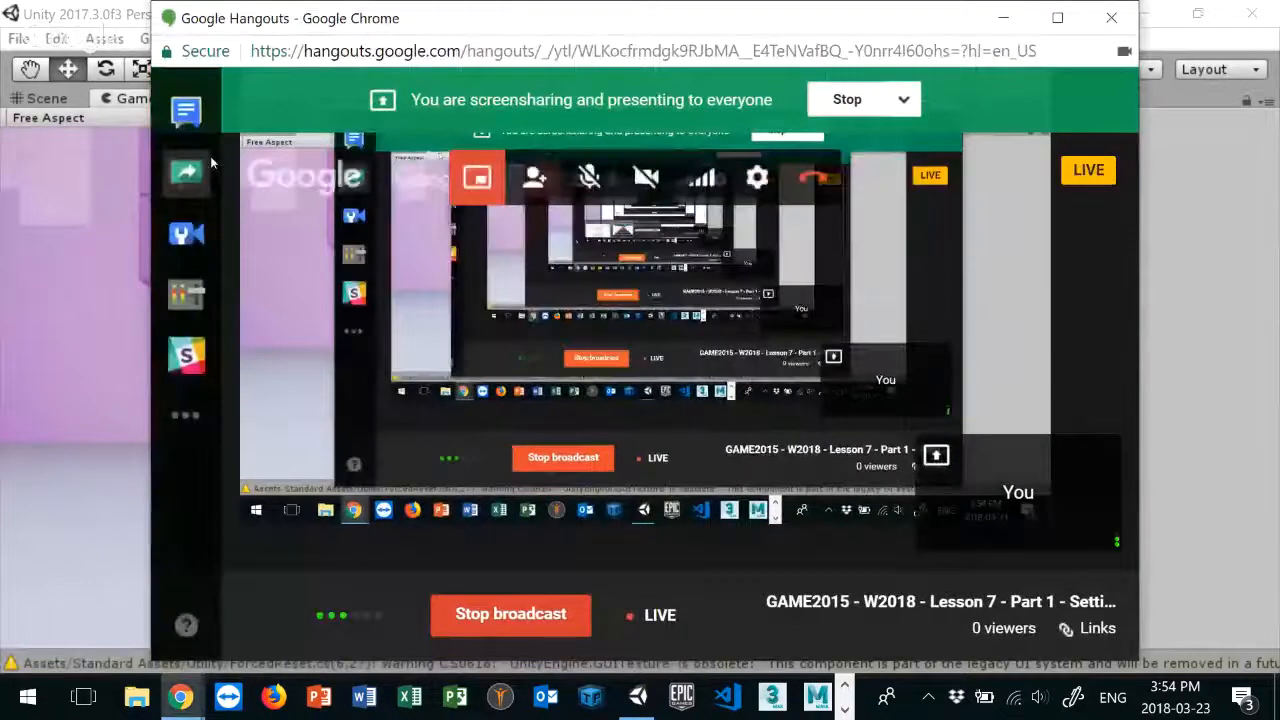
left_click(187, 176)
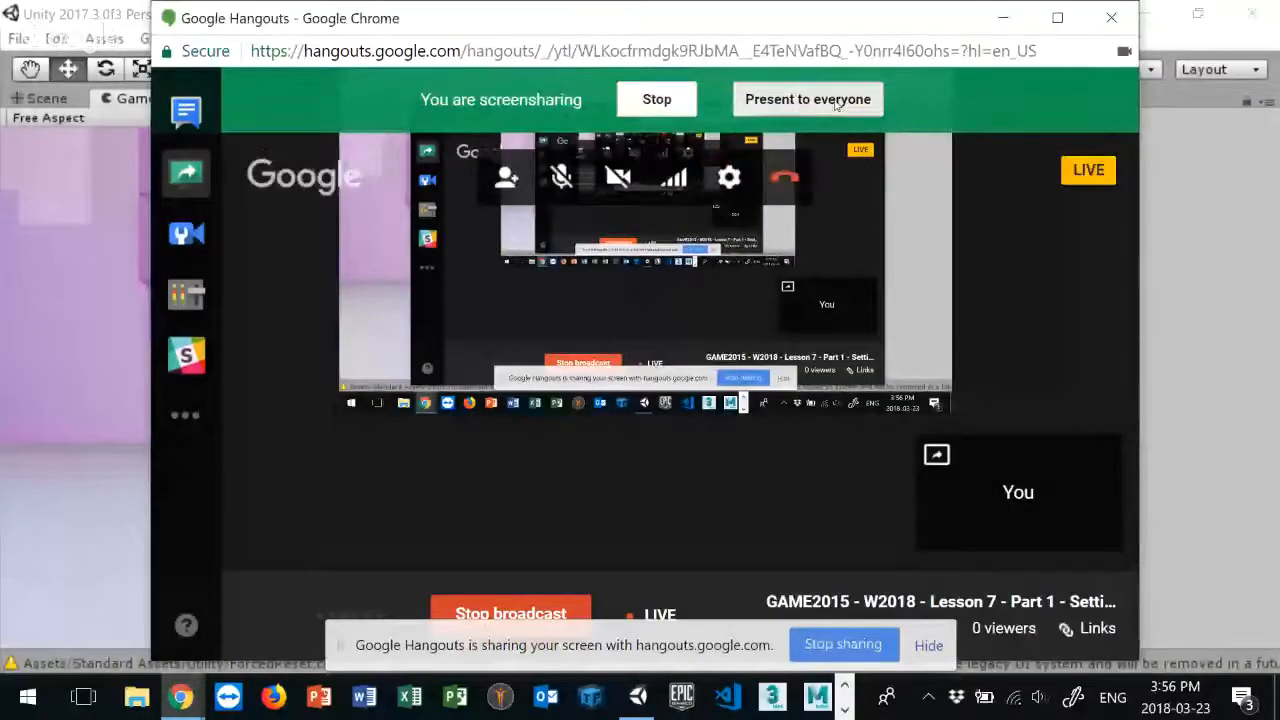
left_click(808, 98)
left_click(927, 641)
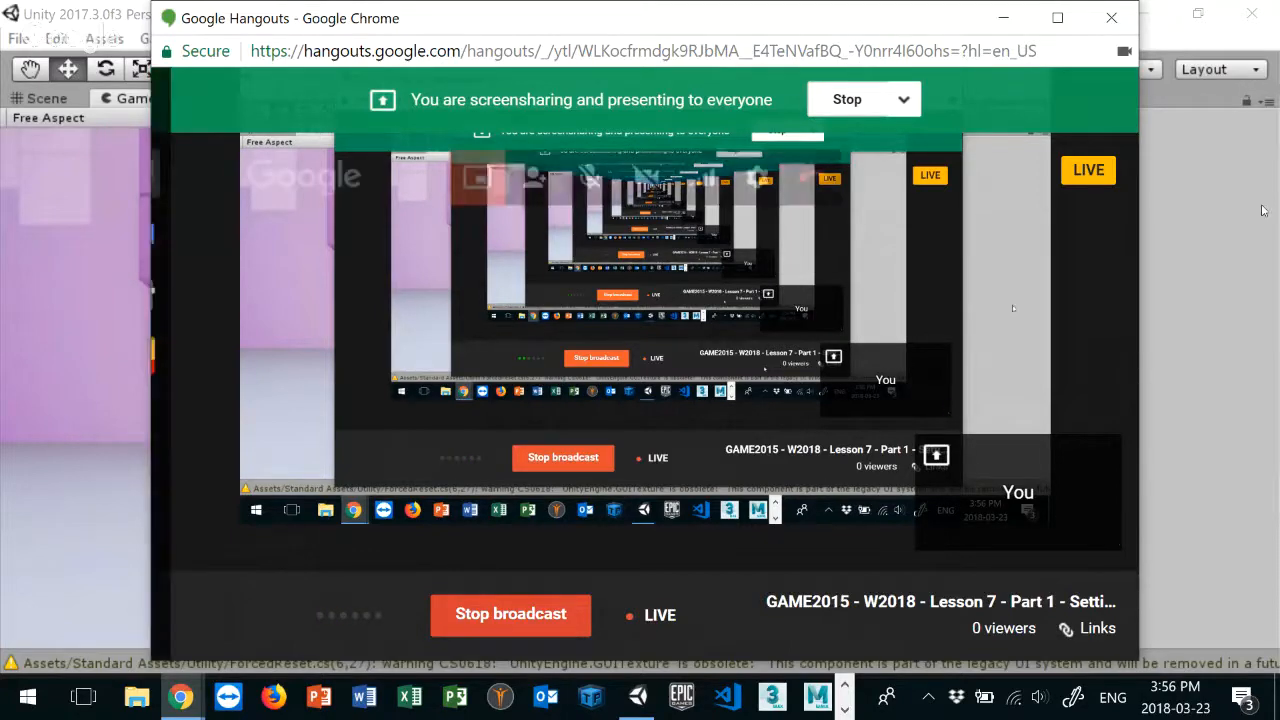
left_click(1003, 18)
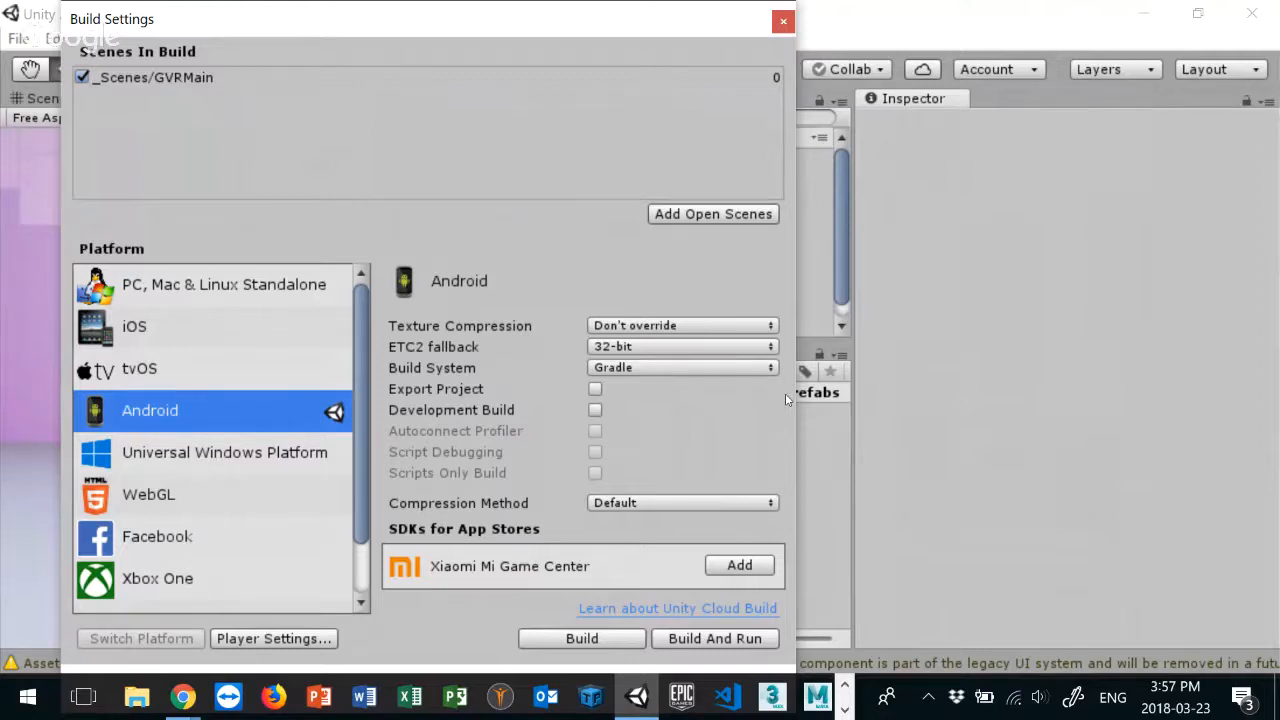
Step: Close Build Settings and playtest the GVRMain scene in the Game view, looking around before stopping play mode
left_click(783, 22)
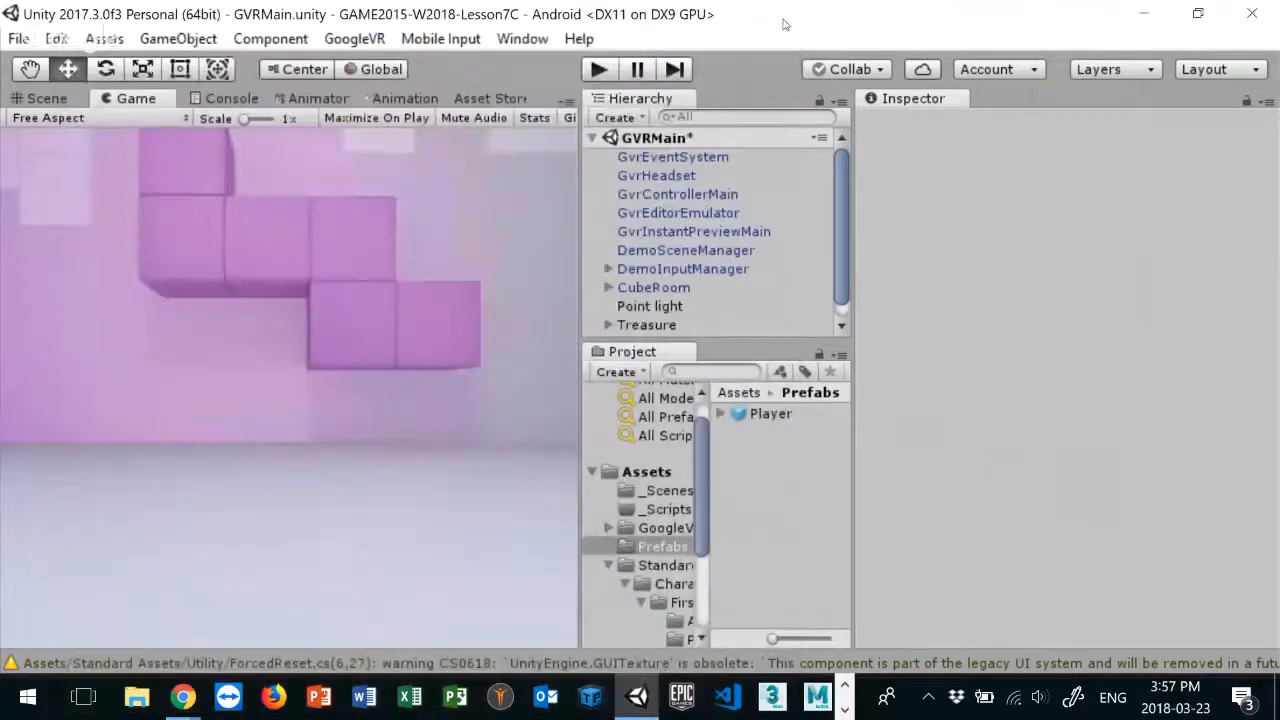
left_click(597, 69)
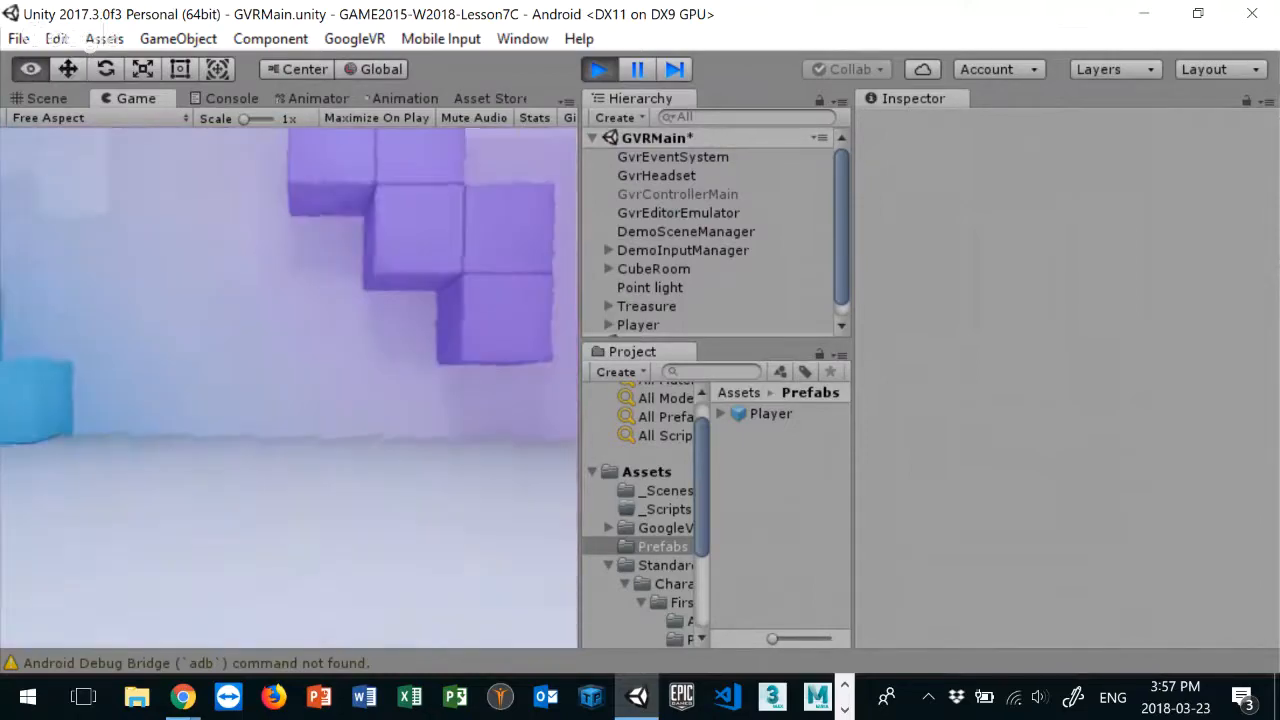
key("alt")
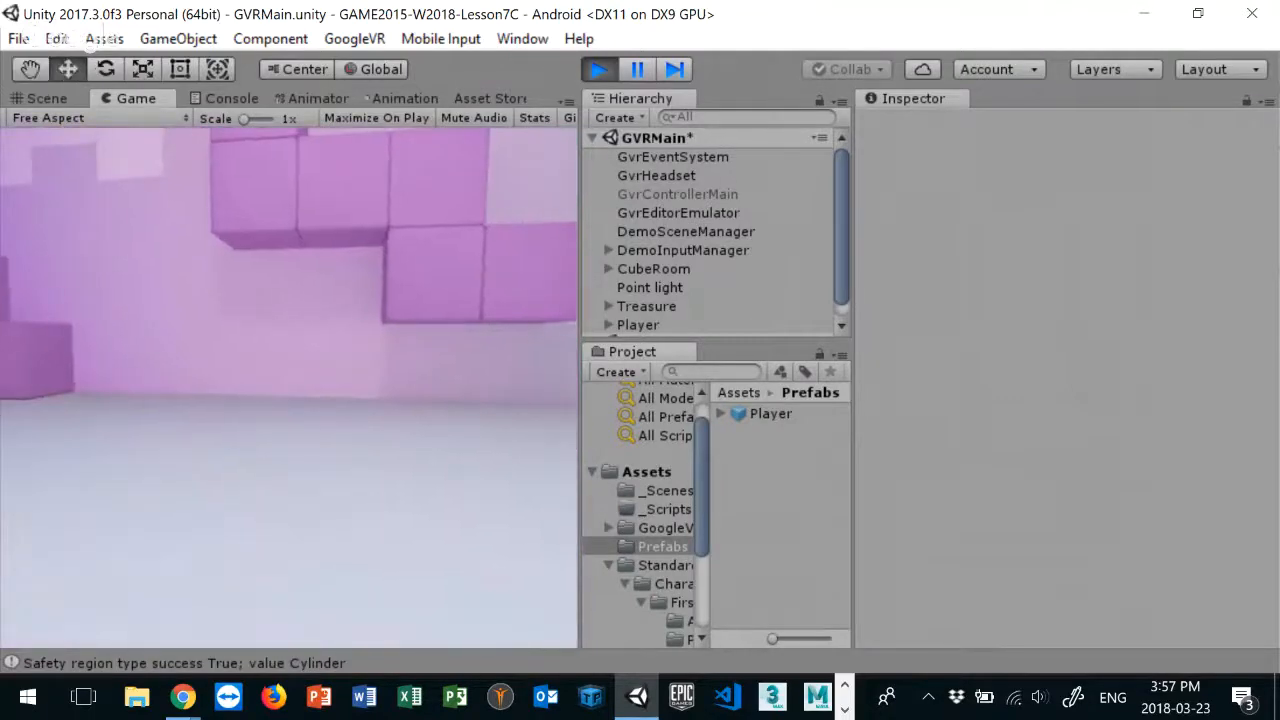
left_click(597, 70)
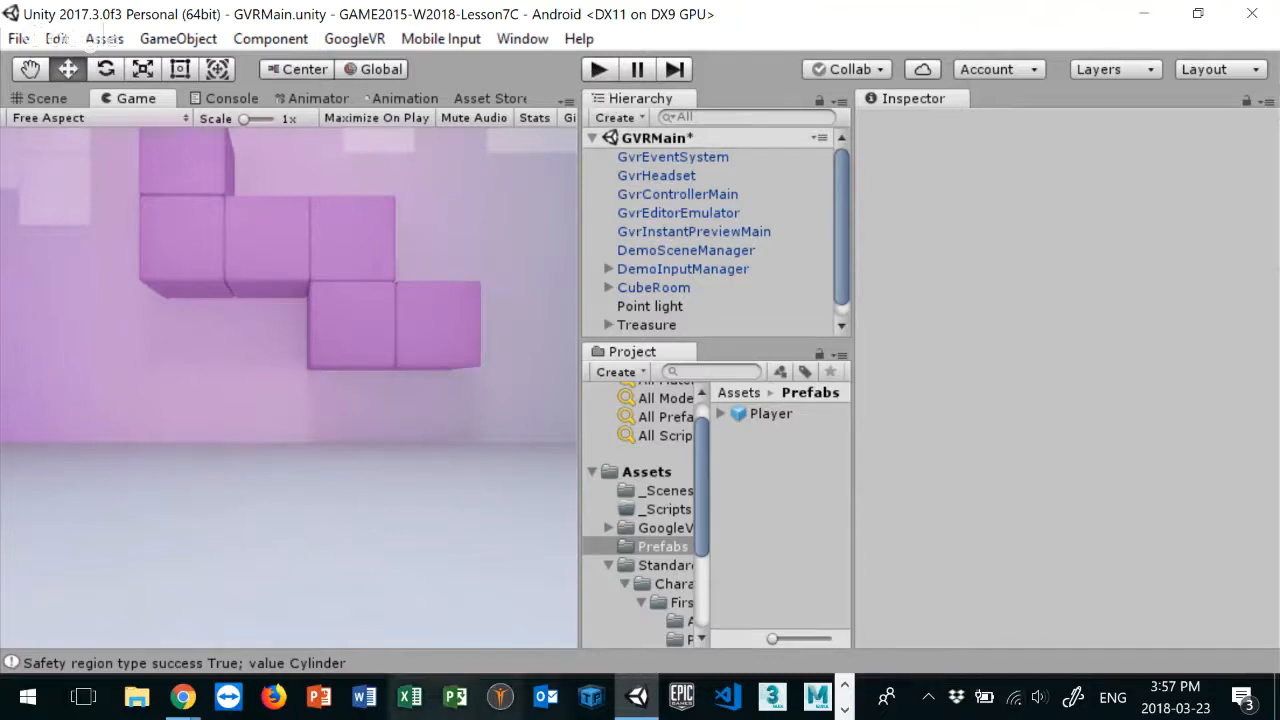
Step: Return to Google Hangouts, turn screen sharing off and on again for everyone, and minimize the window
mouse_move(180, 697)
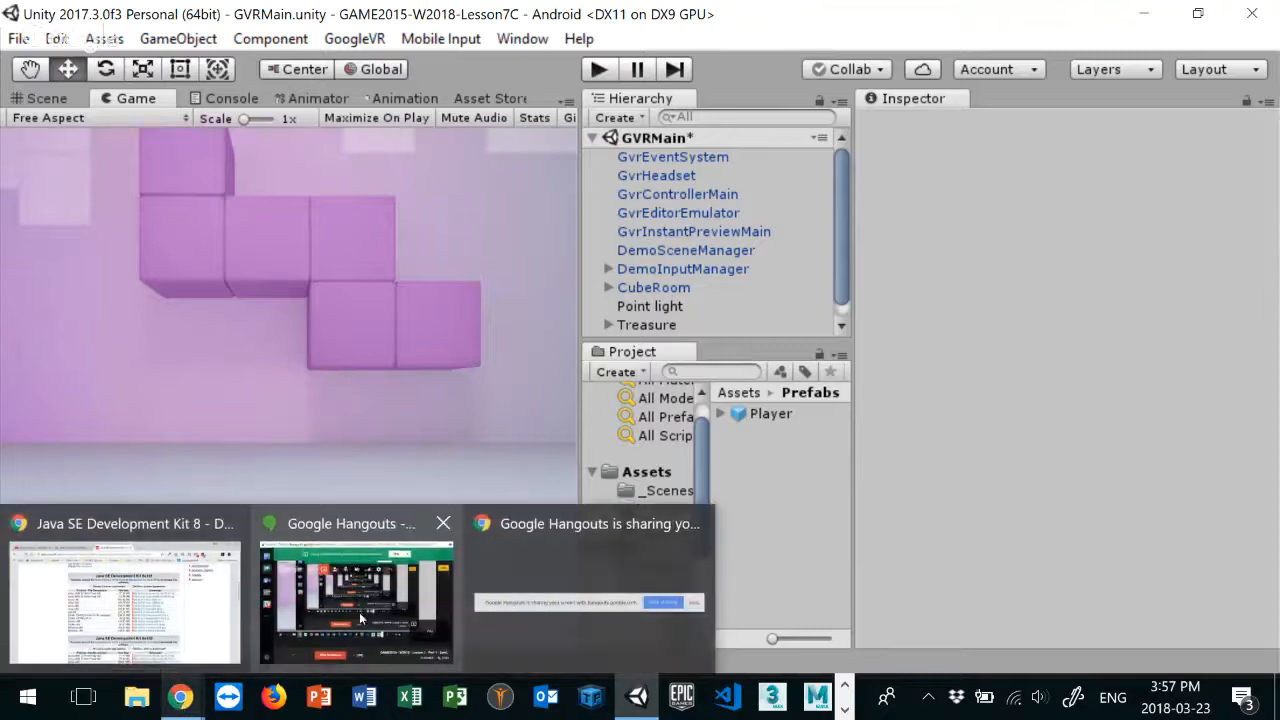
left_click(590, 600)
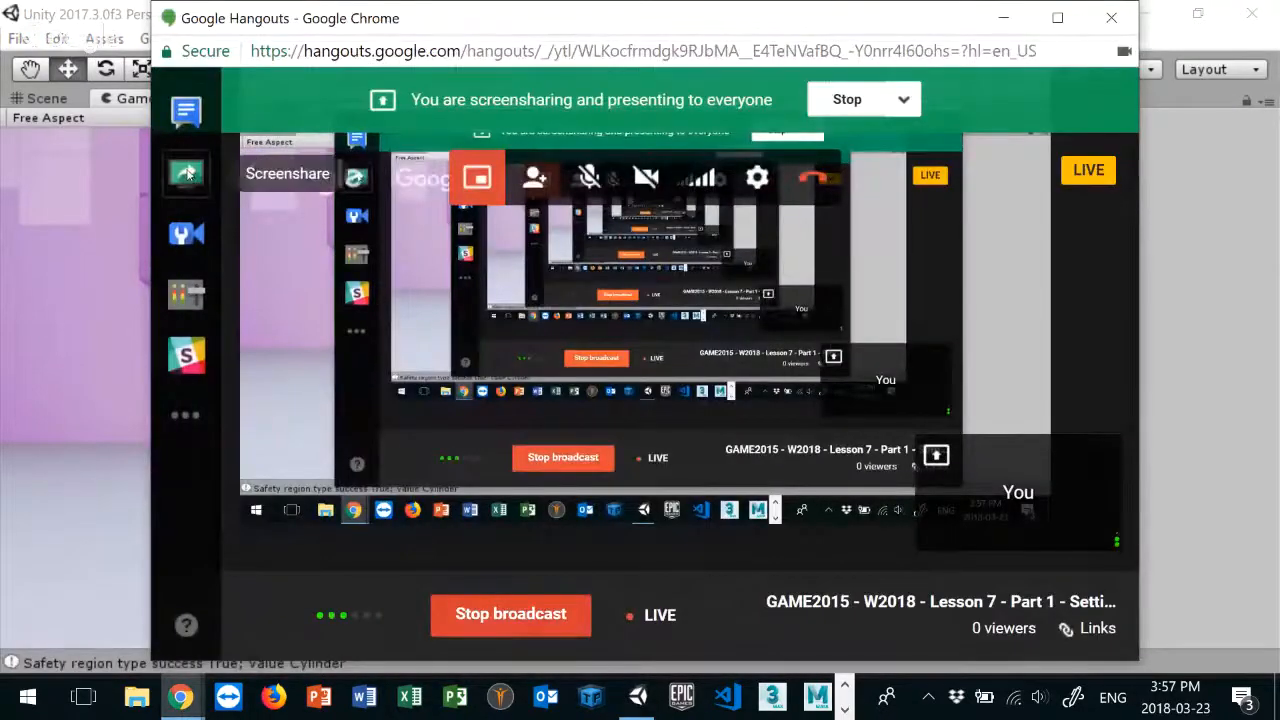
left_click(188, 174)
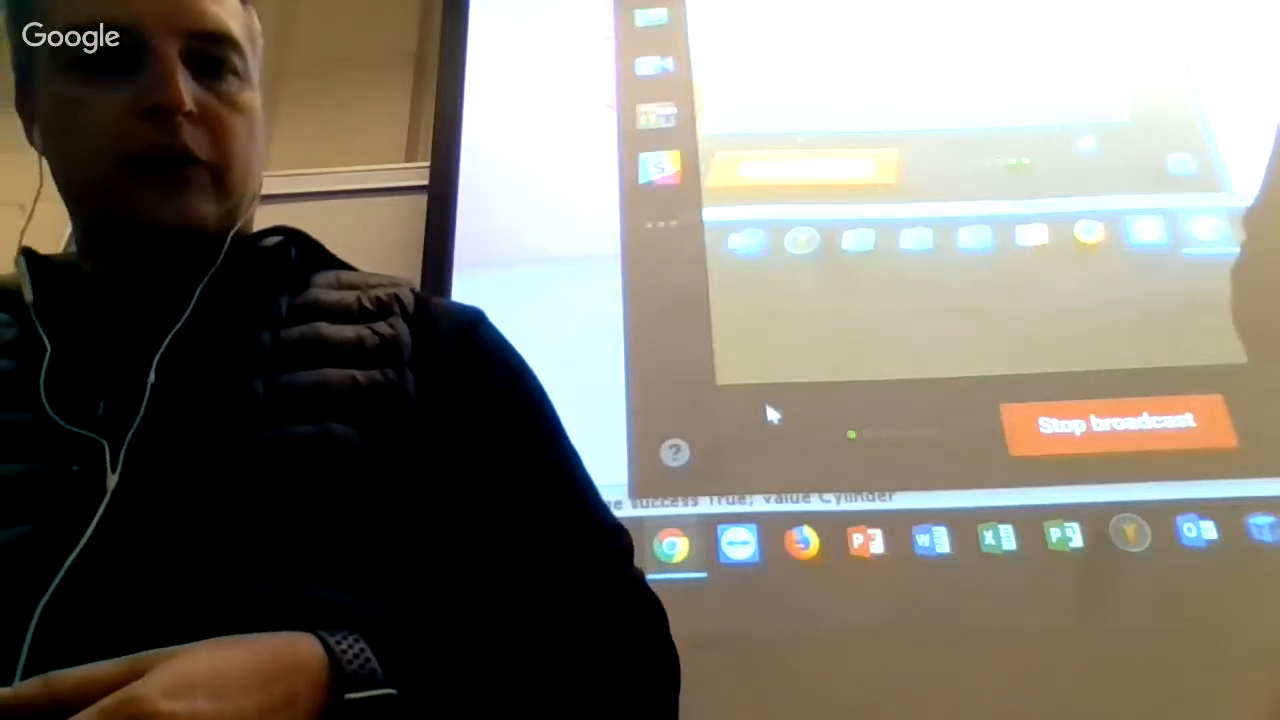
left_click(651, 17)
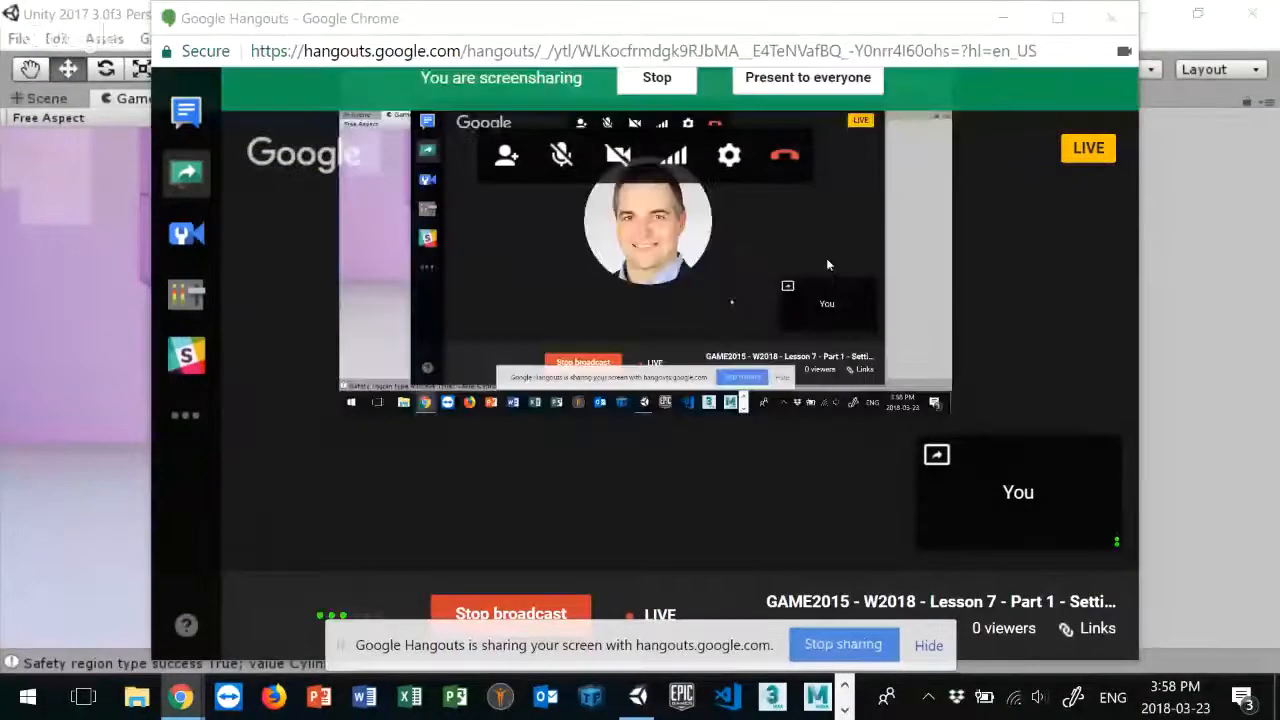
left_click(808, 77)
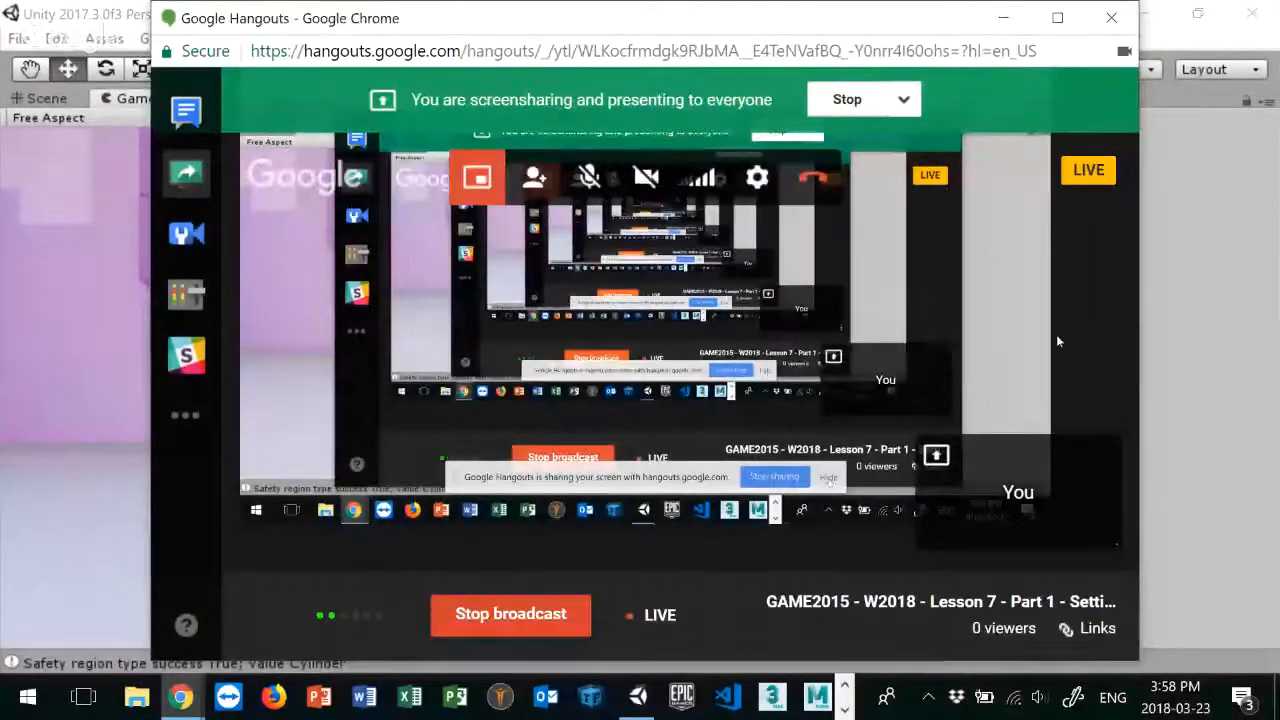
left_click(1003, 17)
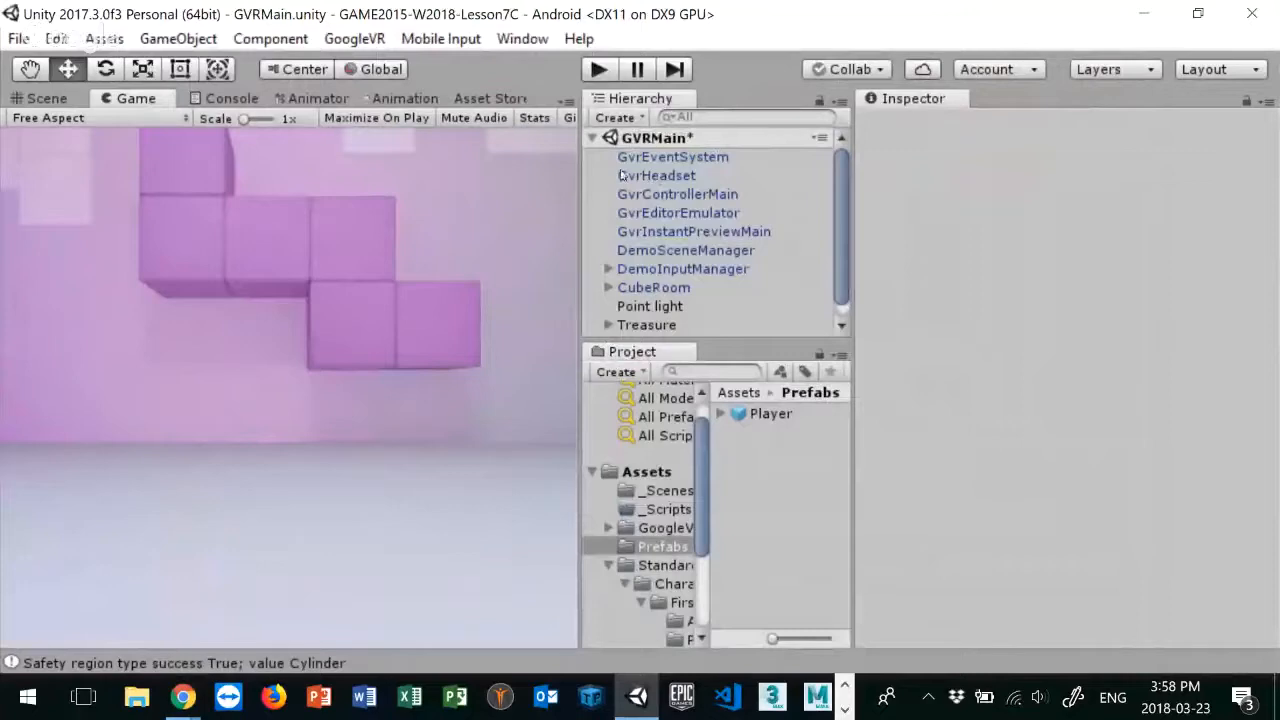
Step: Switch to the Chrome browser and search Google for "unity xbox controller" in a new tab
mouse_move(183, 703)
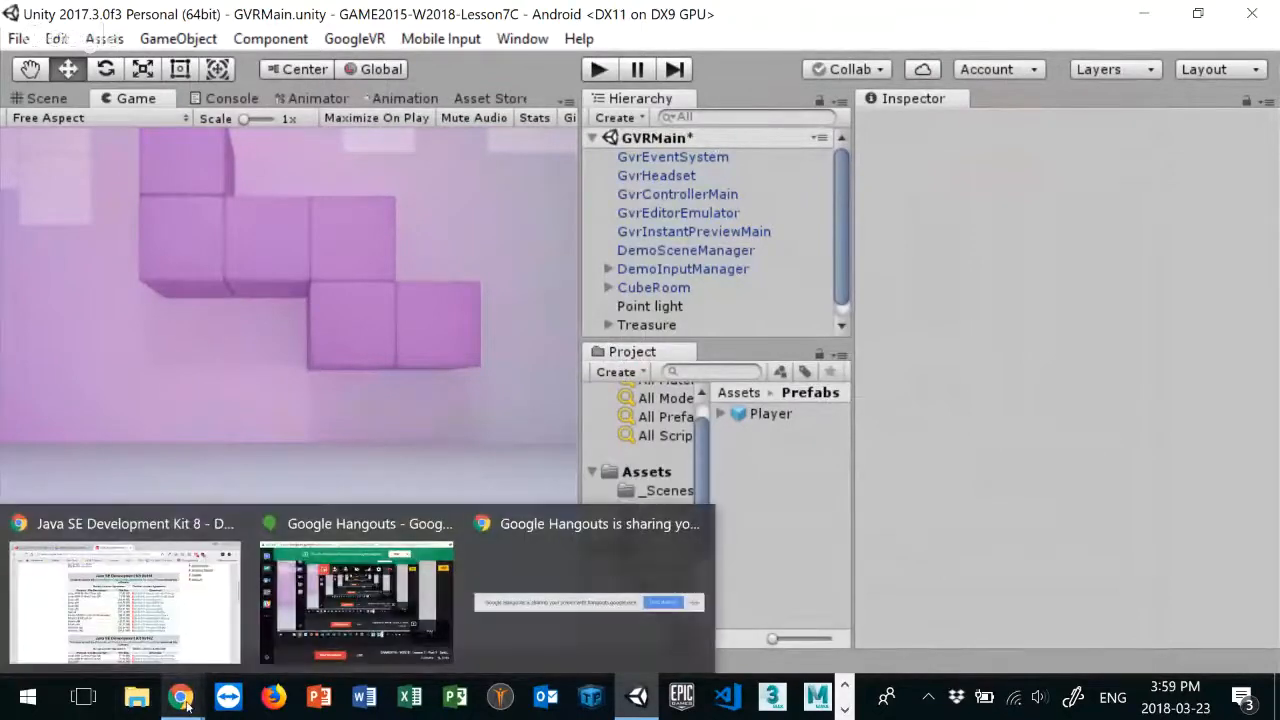
left_click(150, 596)
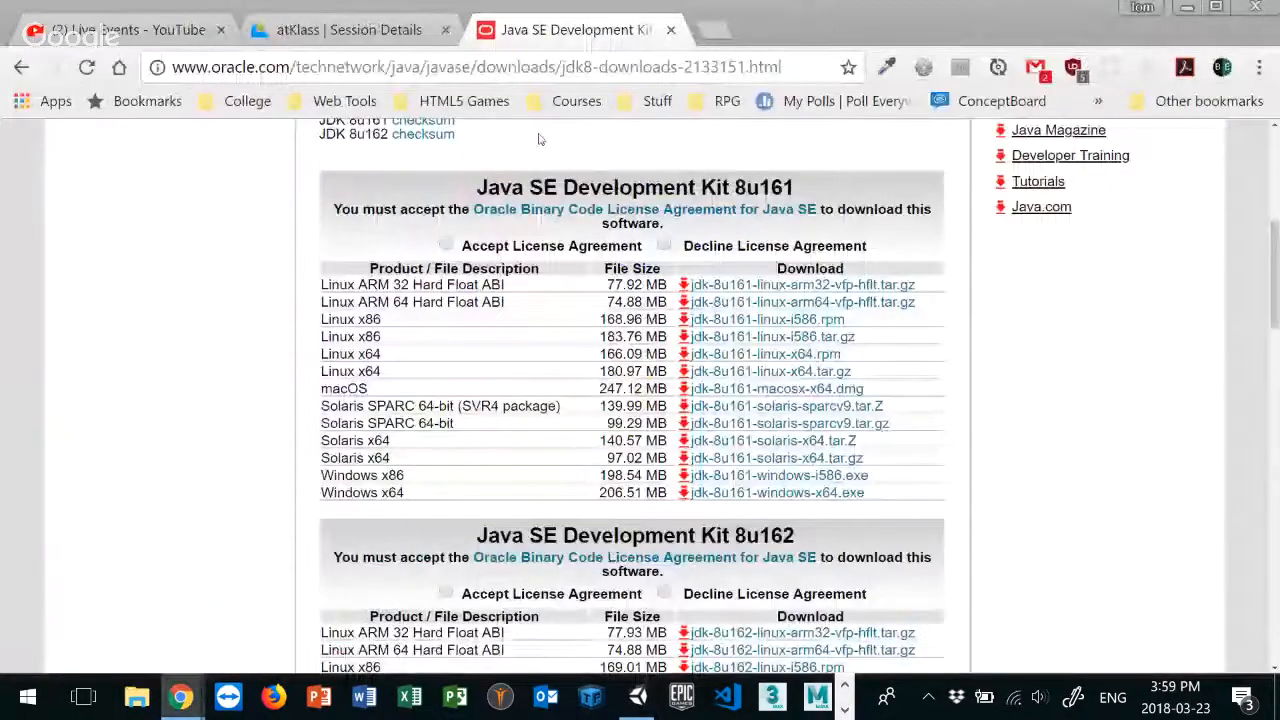
left_click(713, 31)
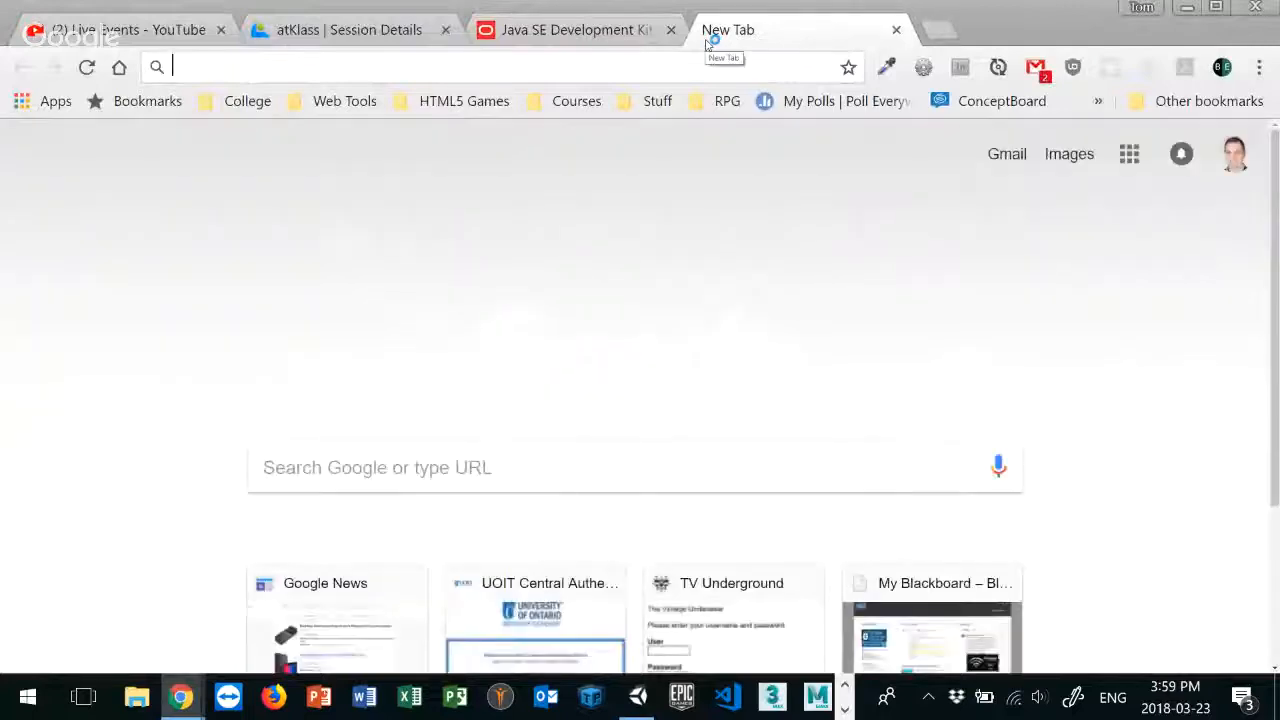
type("unity xbox controller")
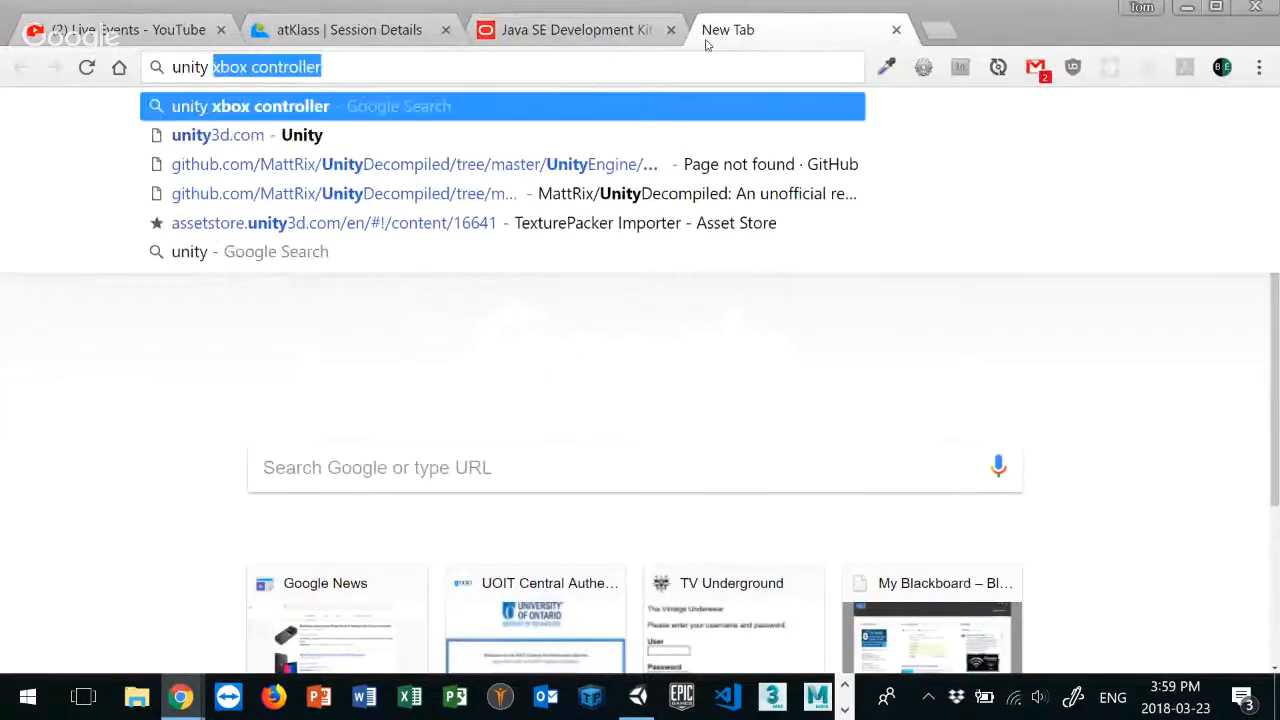
key("Return")
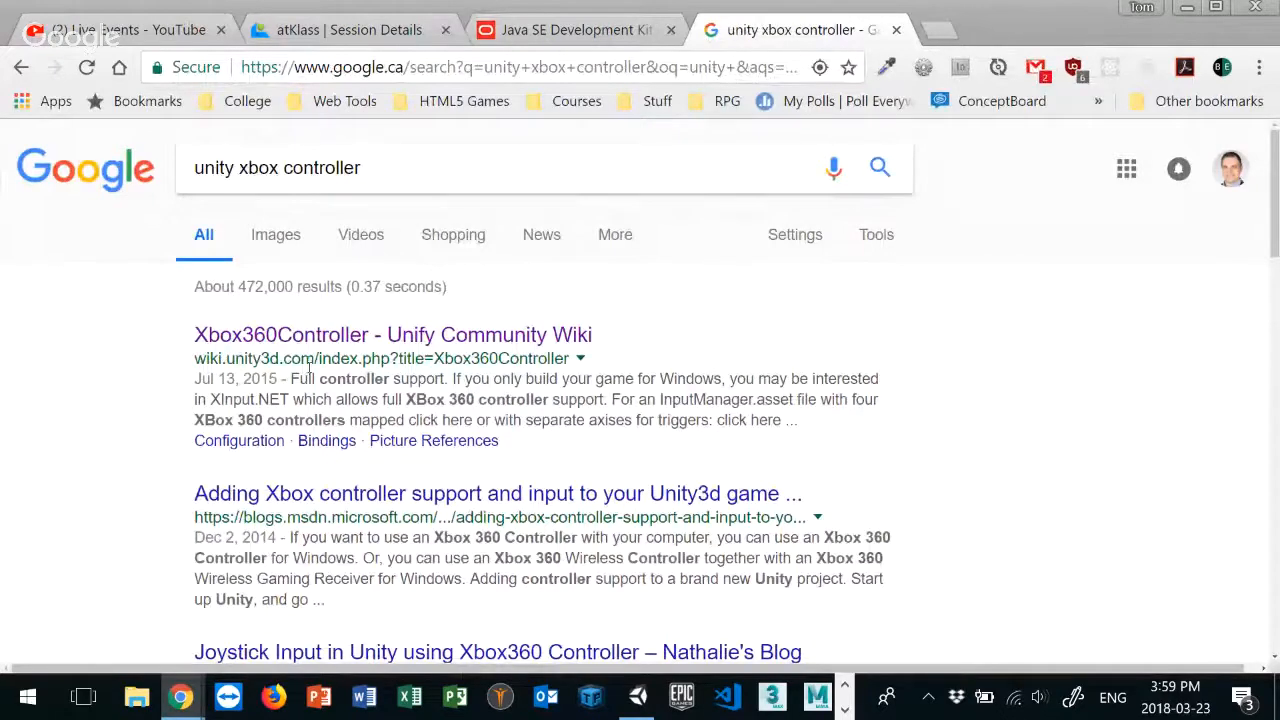
Step: Open the Xbox360Controller page on the Unify Community Wiki and examine its button mappings and Windows picture reference
left_click(418, 345)
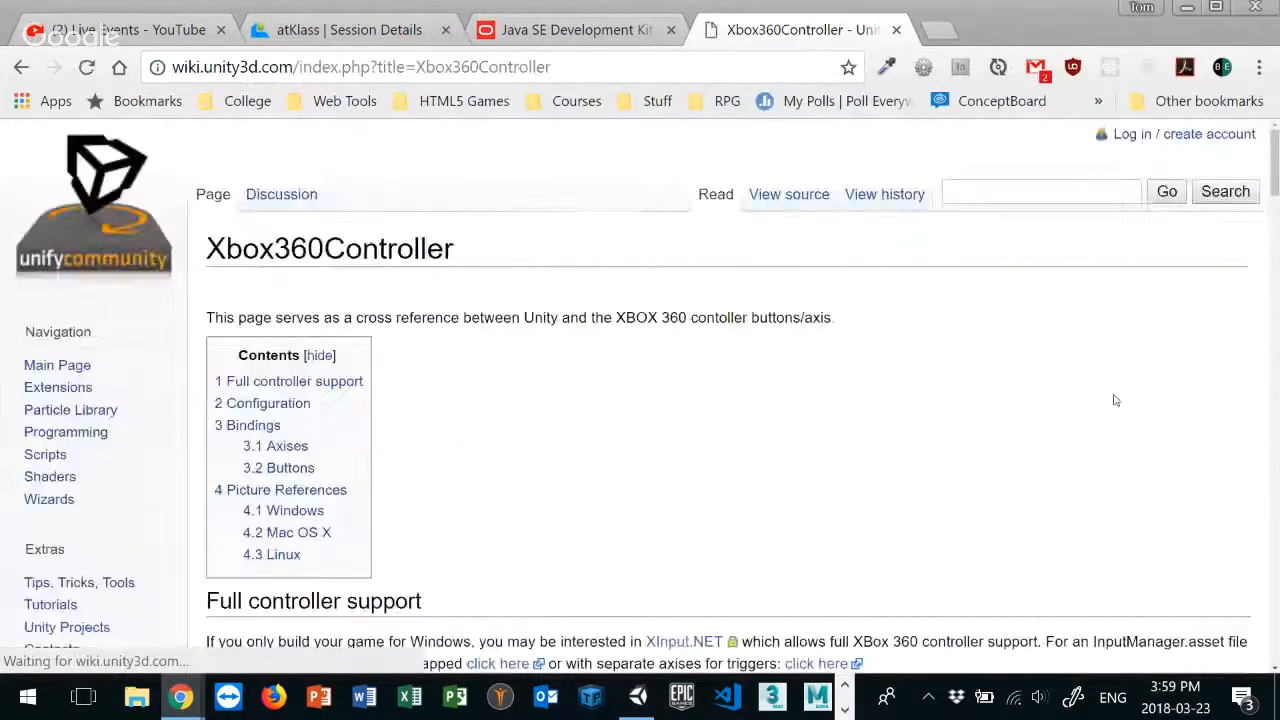
scroll(812, 413, "down", 15)
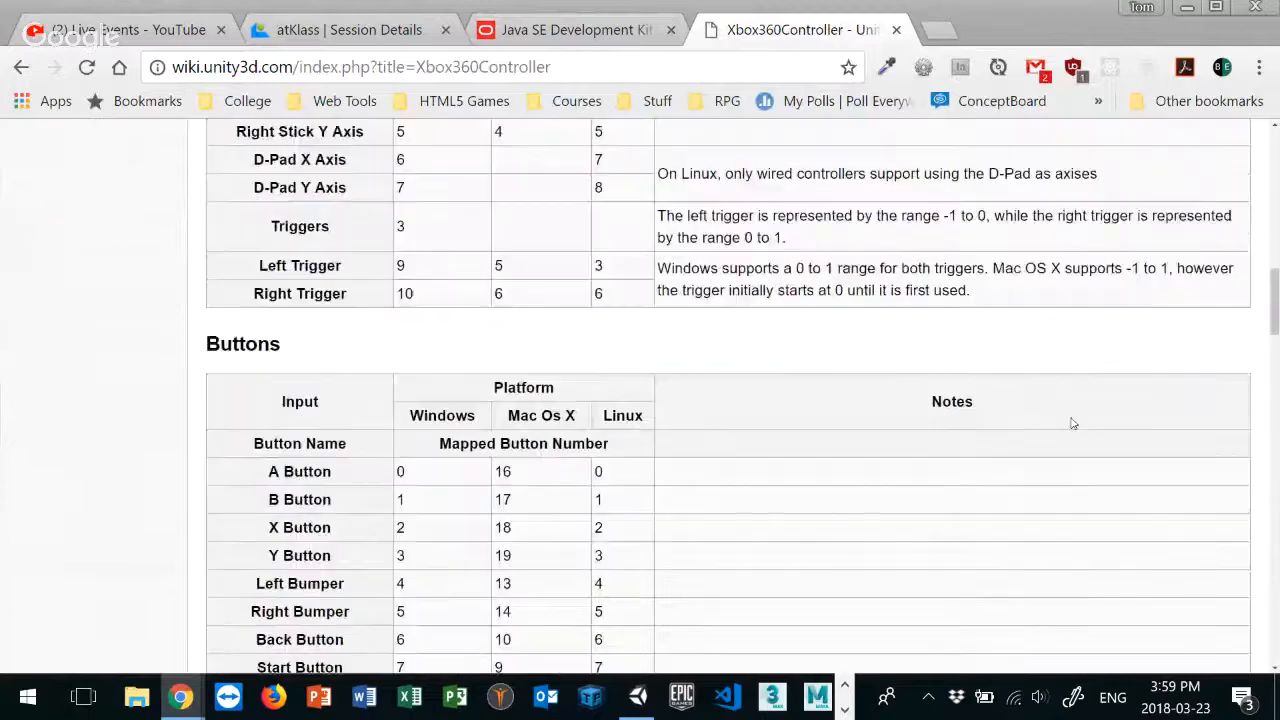
scroll(1075, 421, "down", 7)
scroll(1060, 425, "up", 2)
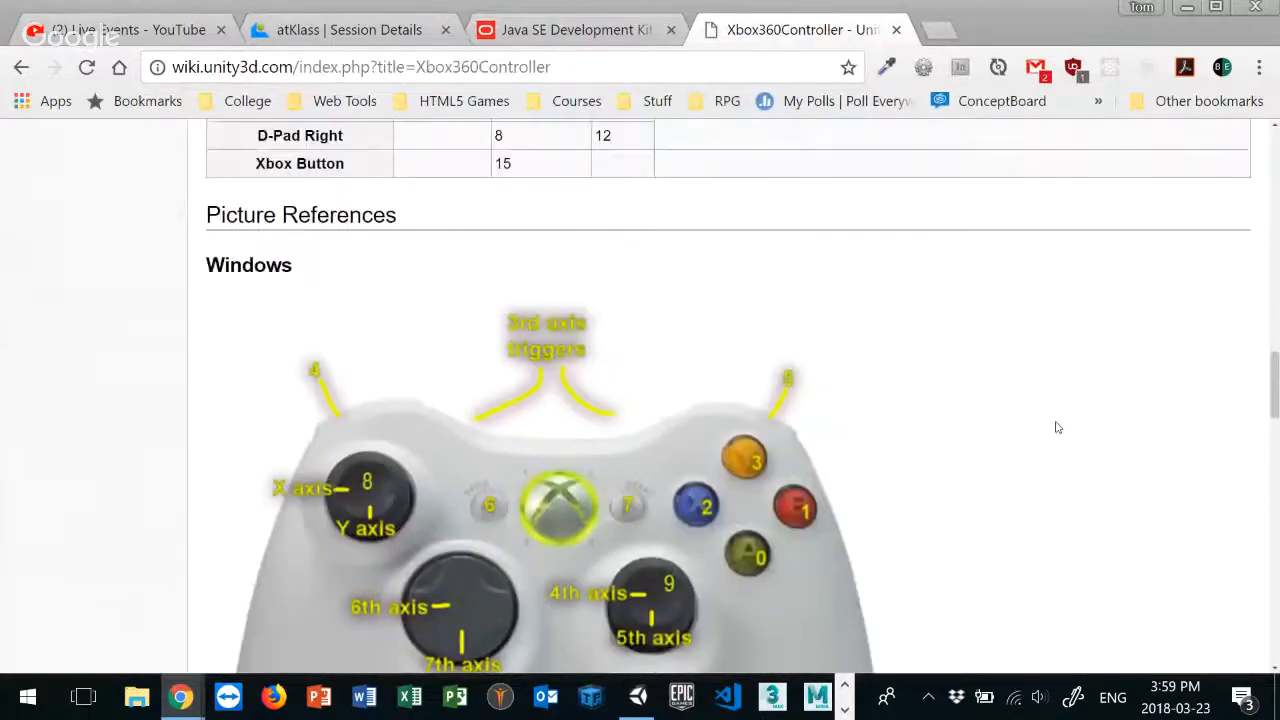
Step: Compare the Mac OS X and Windows controller pictures on the wiki page, examining the Windows button and axis numbers
scroll(814, 383, "down", 8)
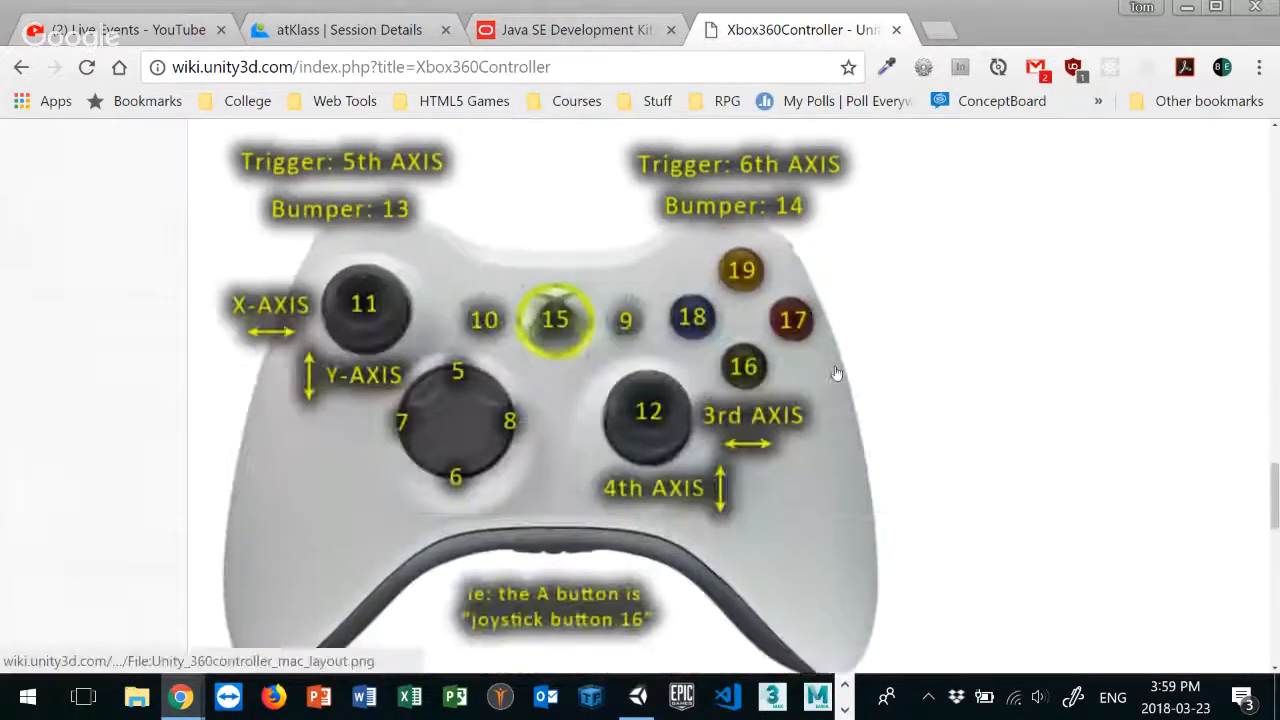
scroll(880, 378, "up", 5)
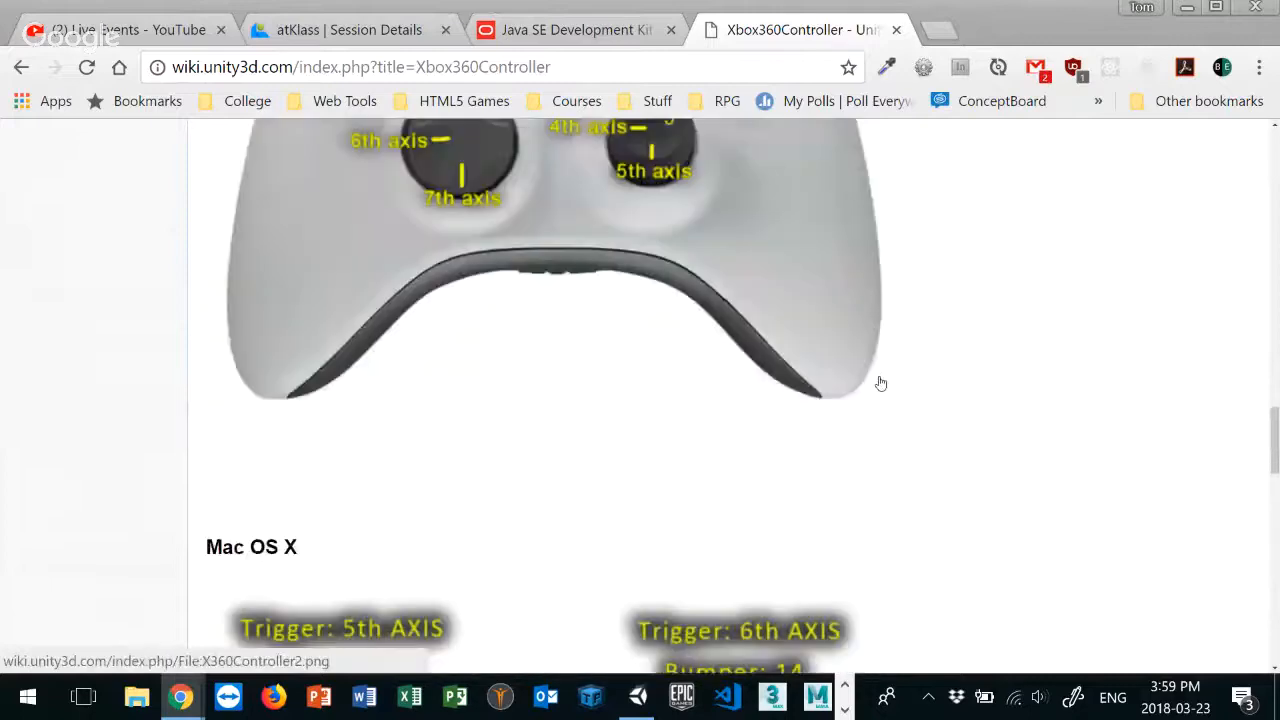
scroll(880, 380, "up", 2)
scroll(882, 384, "down", 1)
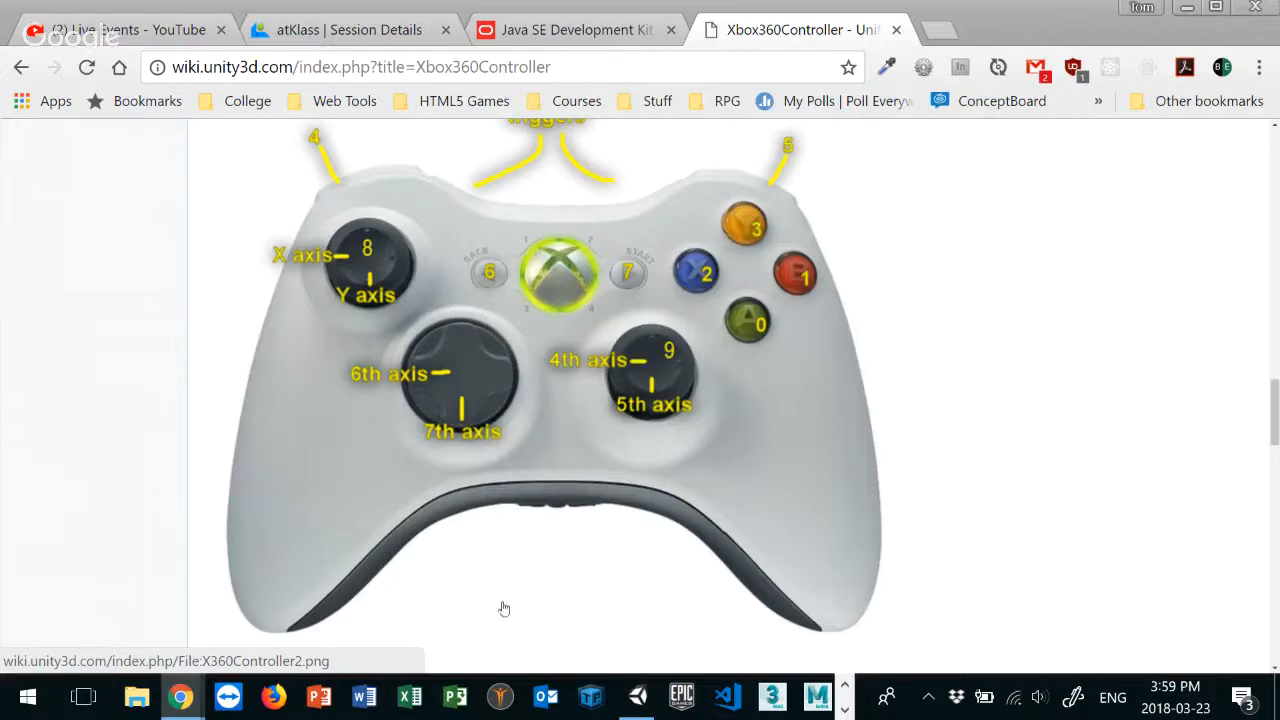
Step: Switch to Unity, create a scene named Test in the _Scenes folder, and open it
left_click(637, 697)
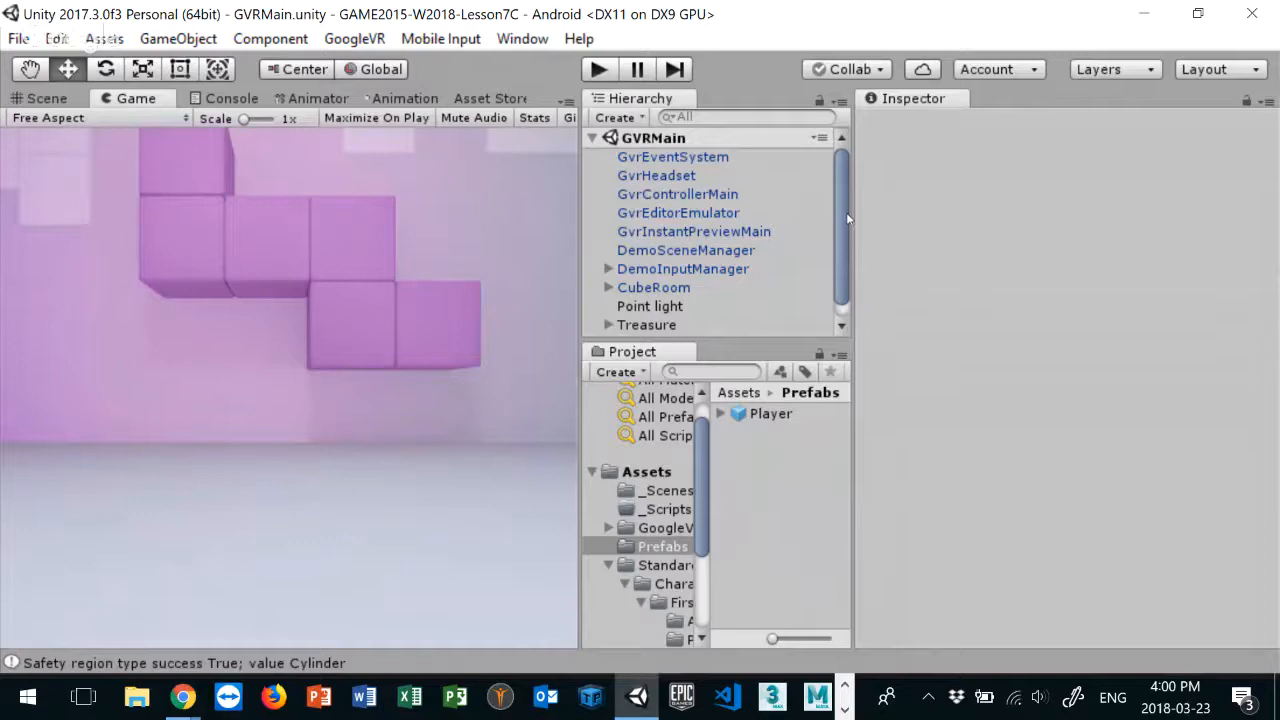
left_click_drag(849, 281, 845, 281)
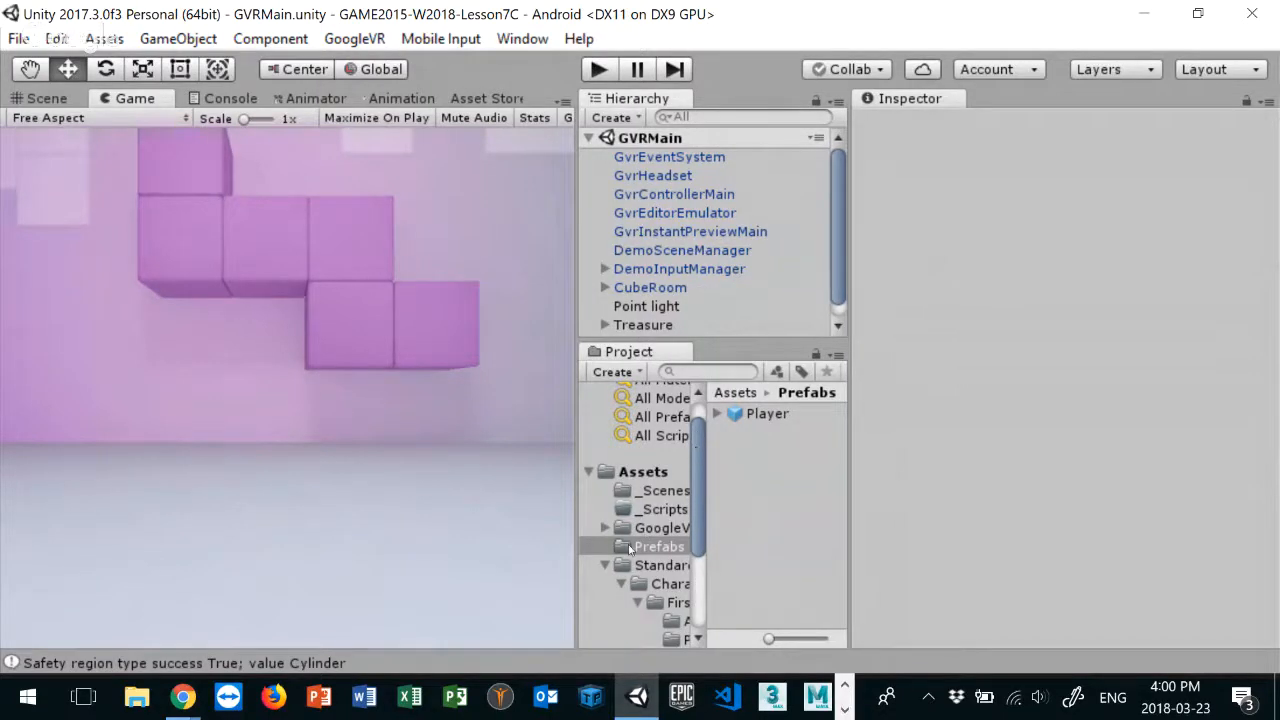
left_click(660, 492)
right_click(784, 483)
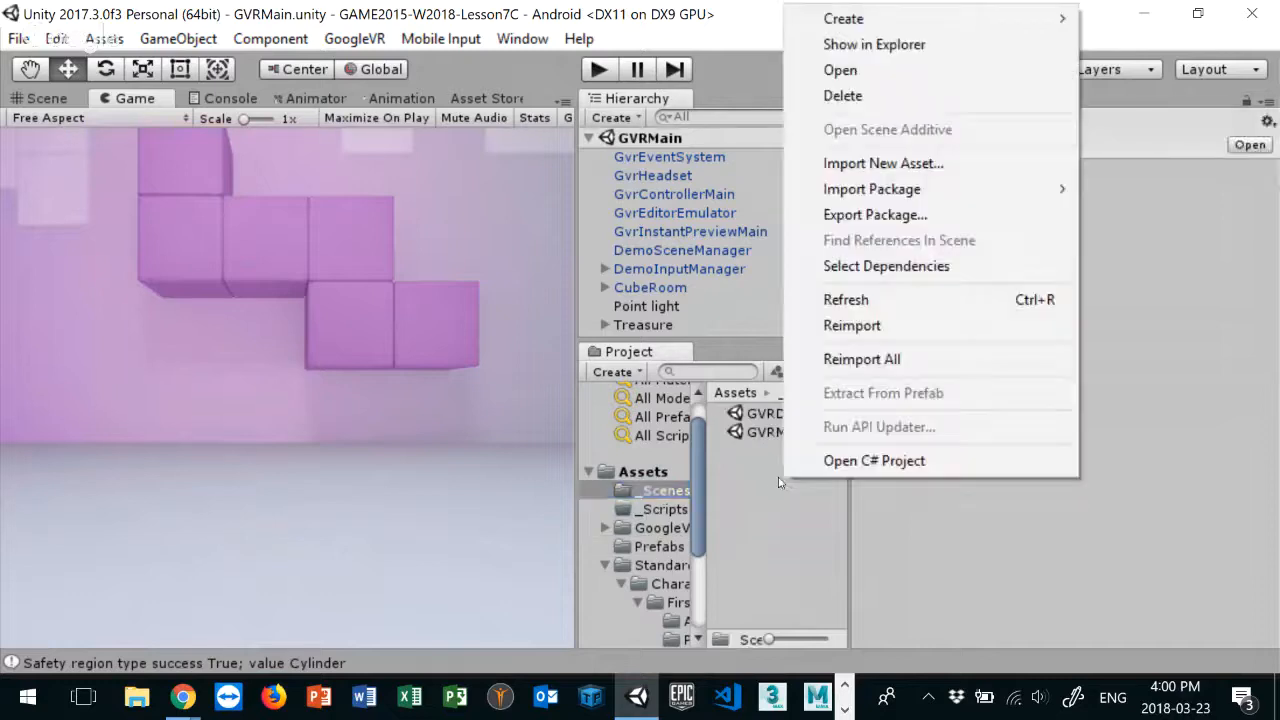
mouse_move(828, 24)
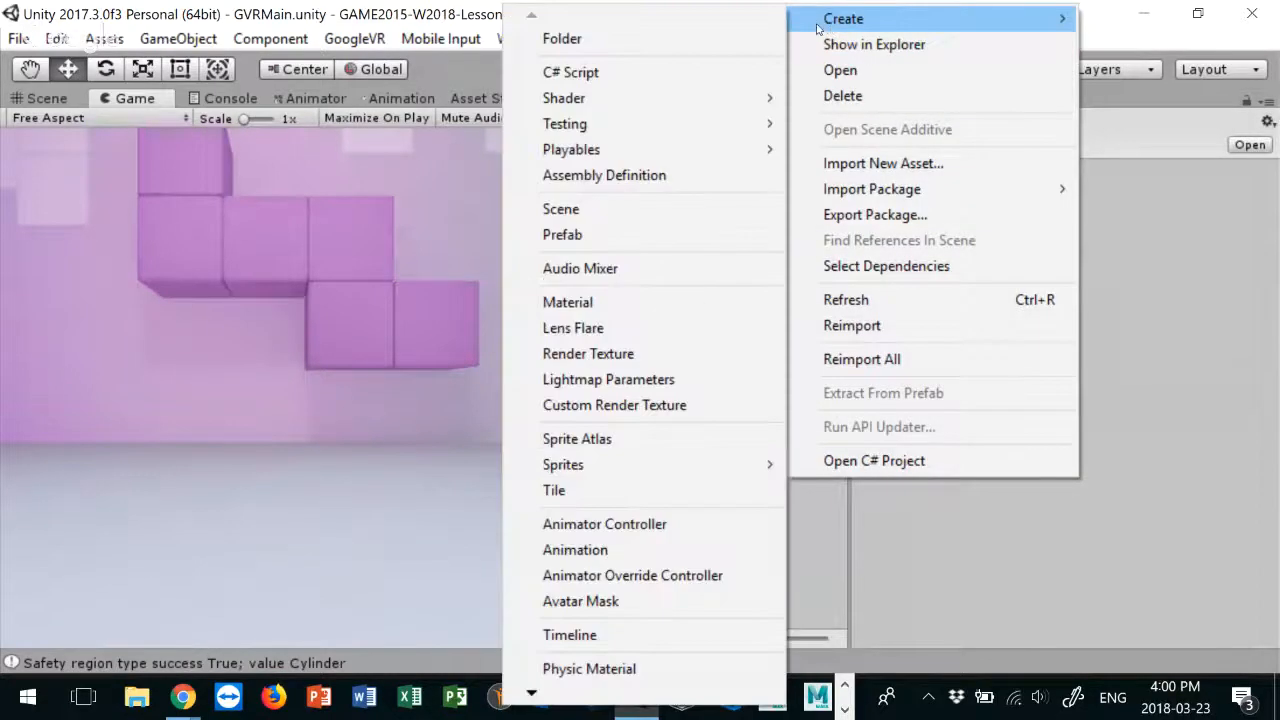
left_click(603, 211)
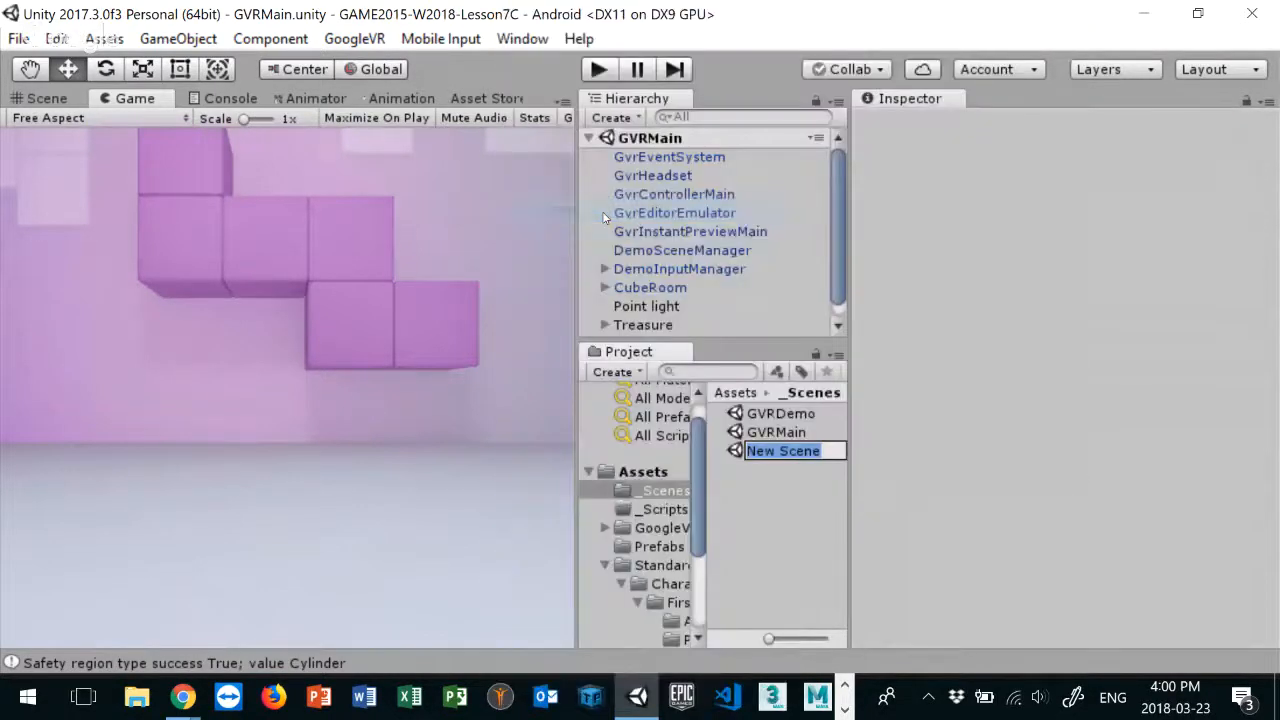
type("Test")
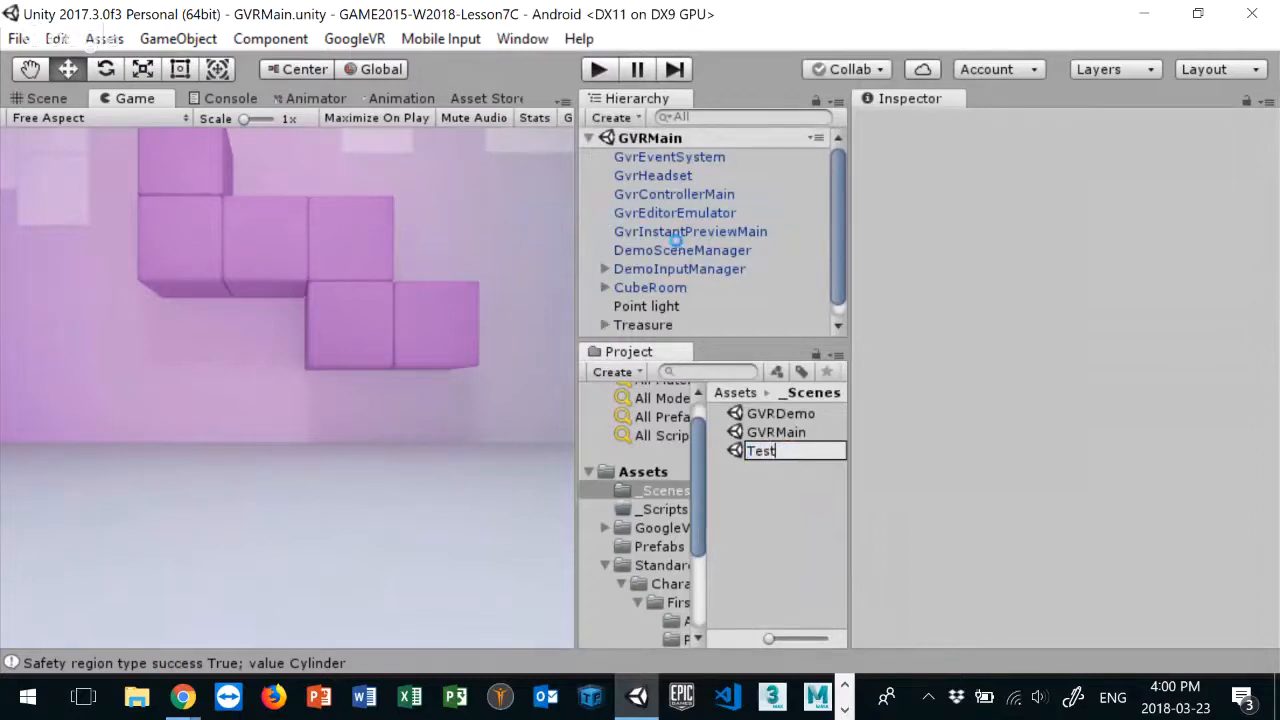
key("Return")
double_click(778, 455)
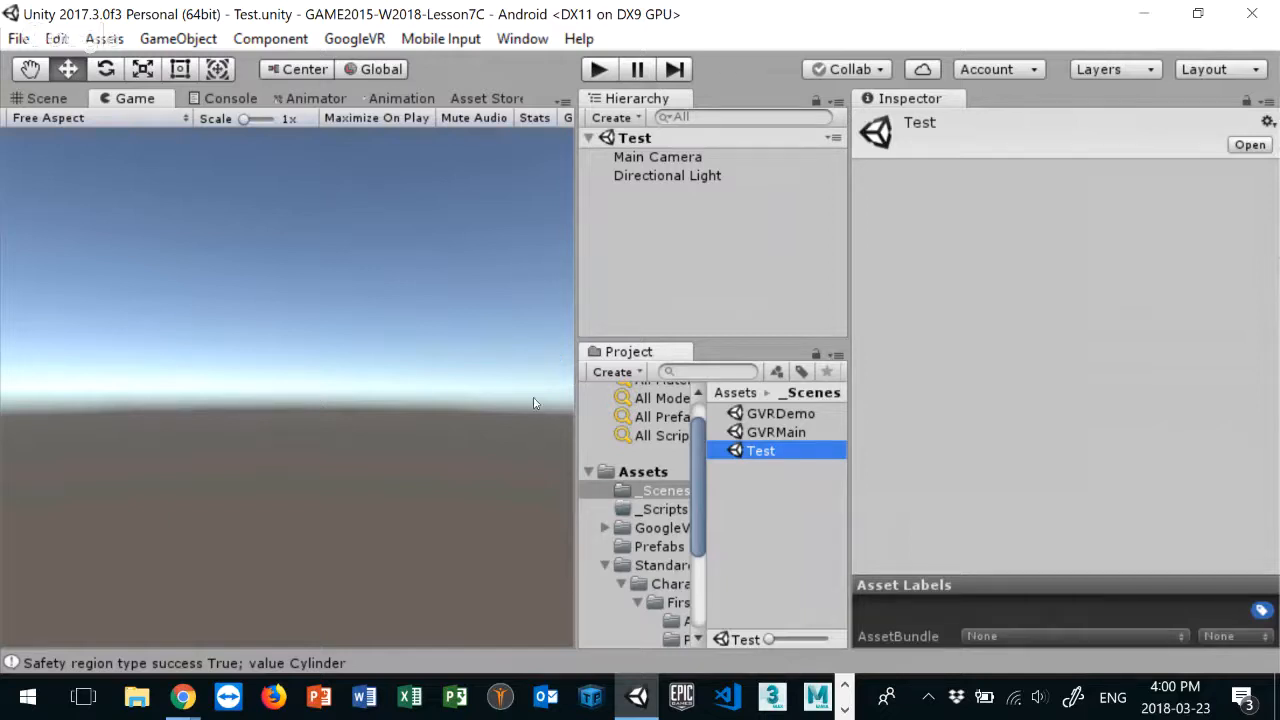
Step: Add the Player prefab from the Prefabs folder to the Test scene and delete the Main Camera
left_click(604, 568)
left_click(604, 566)
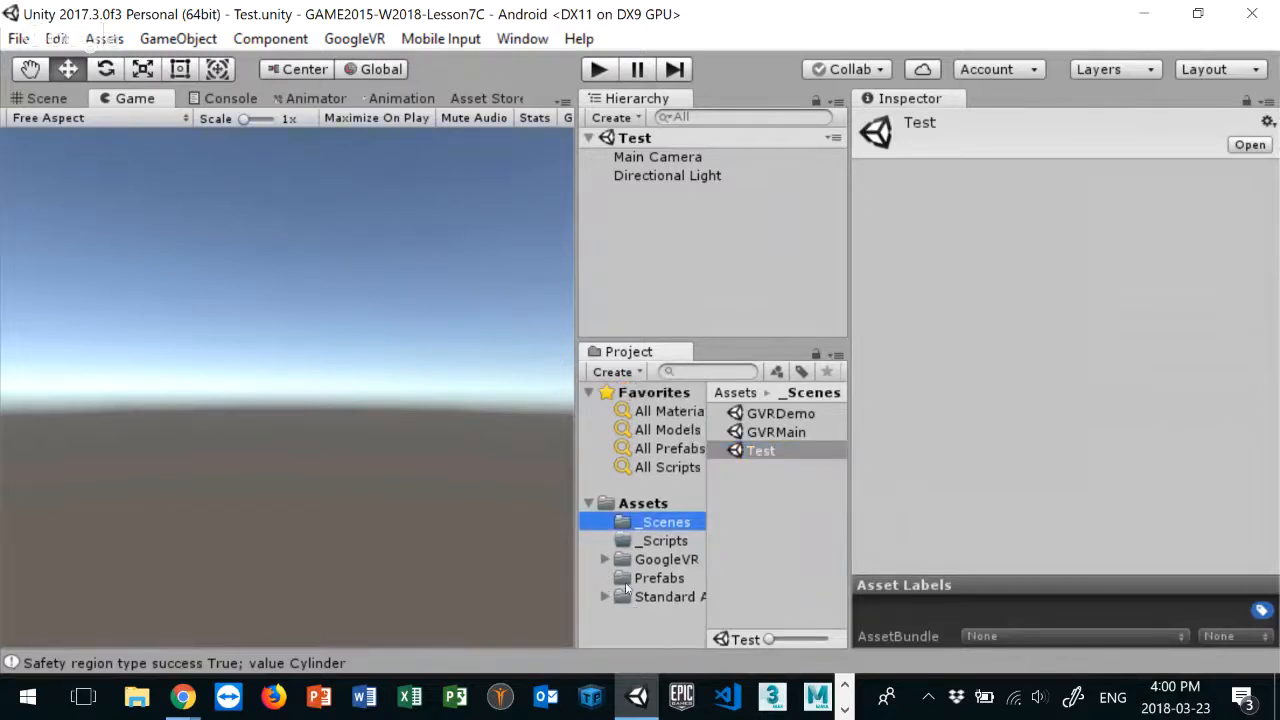
left_click(660, 578)
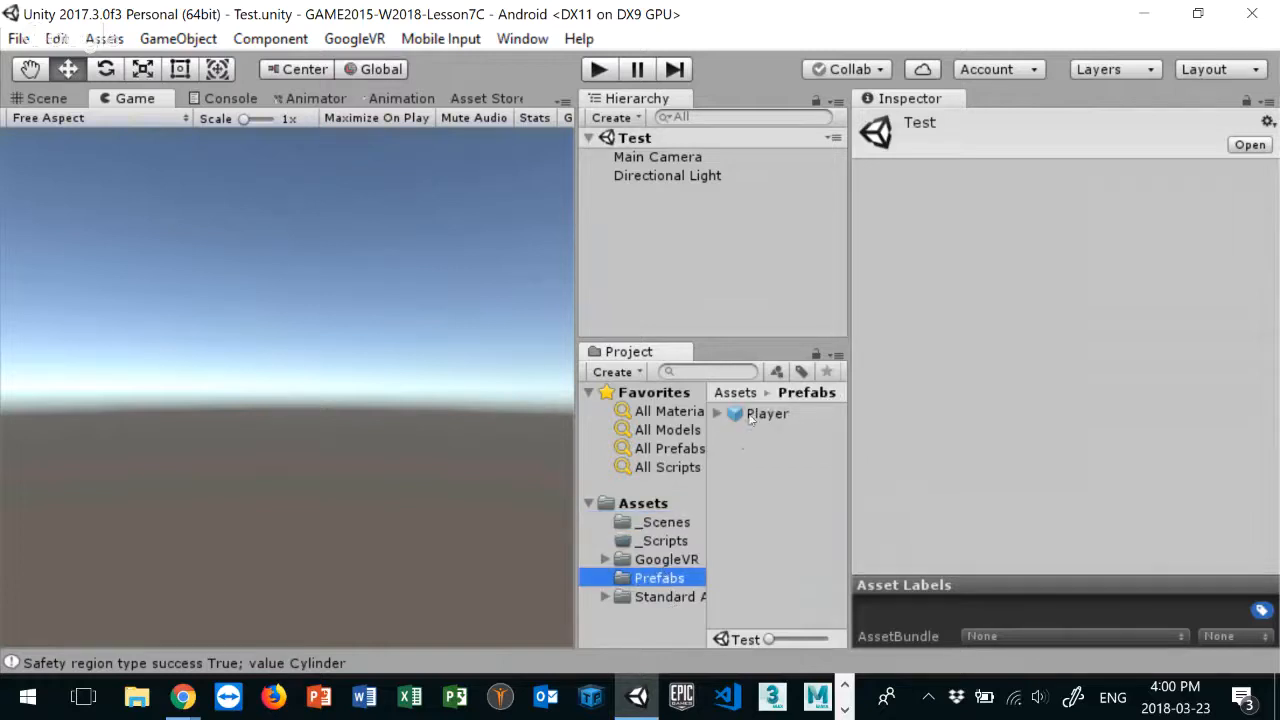
left_click_drag(750, 418, 620, 225)
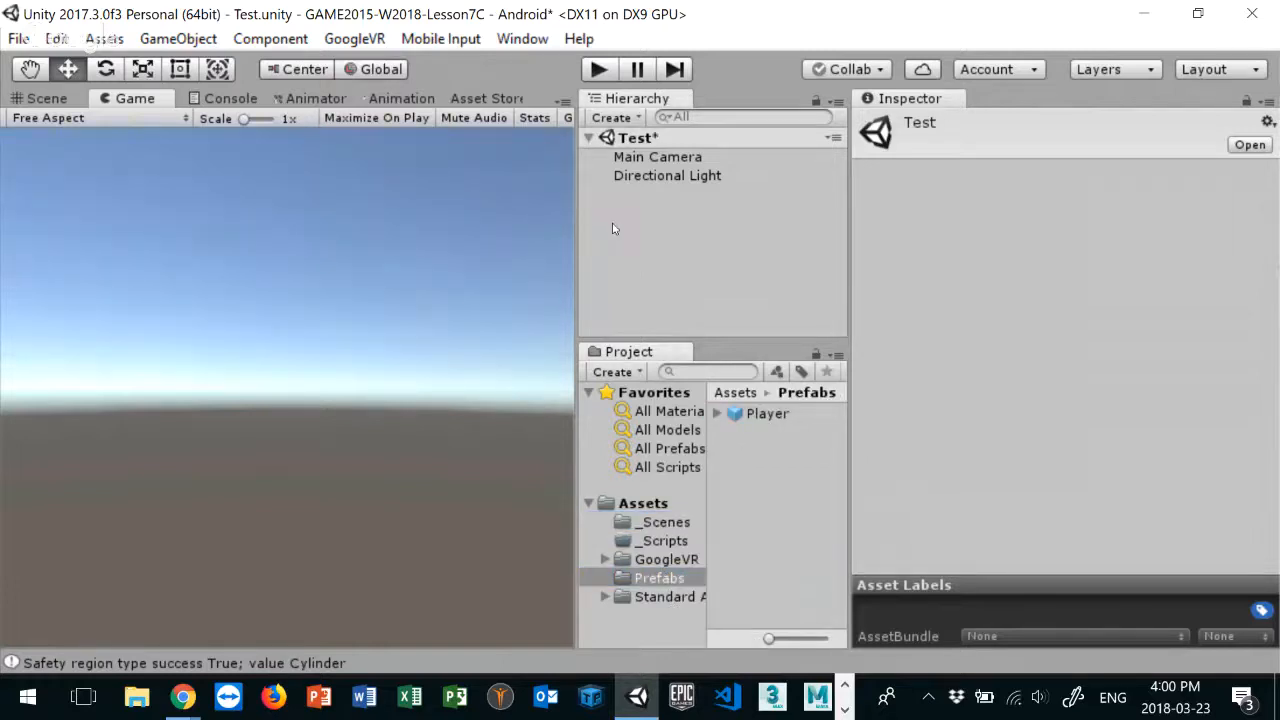
left_click(662, 160)
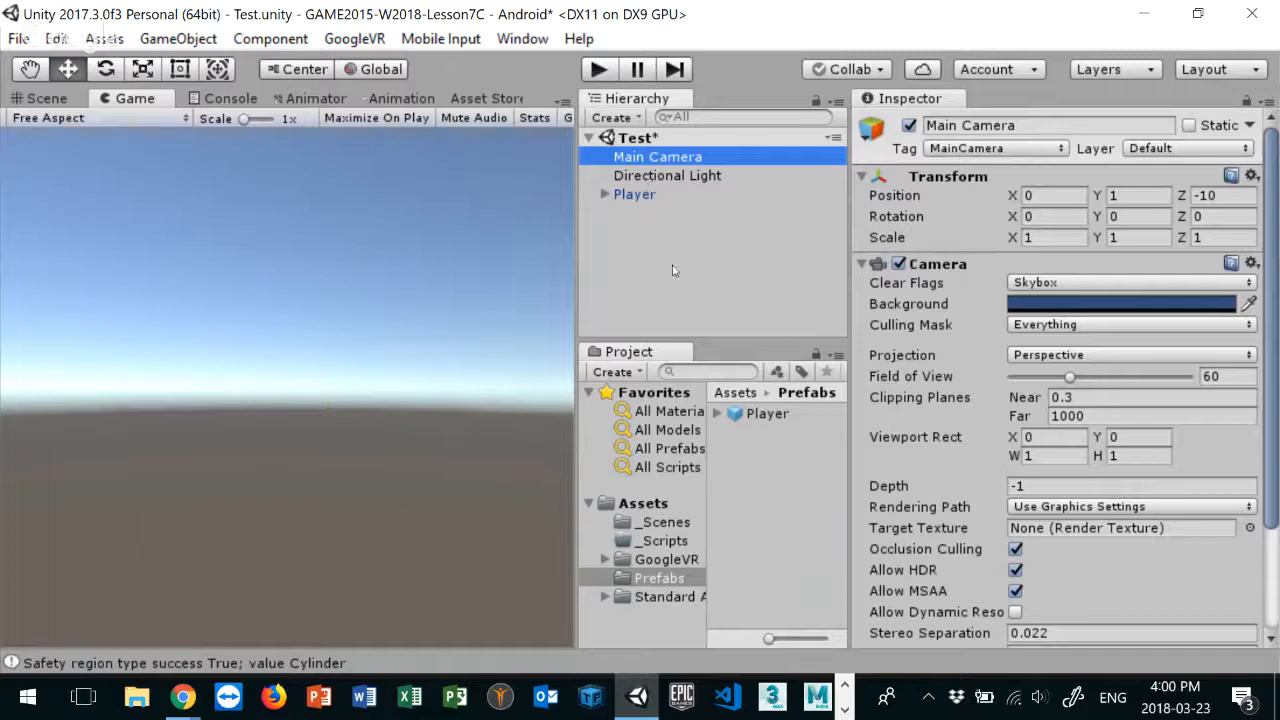
right_click(670, 155)
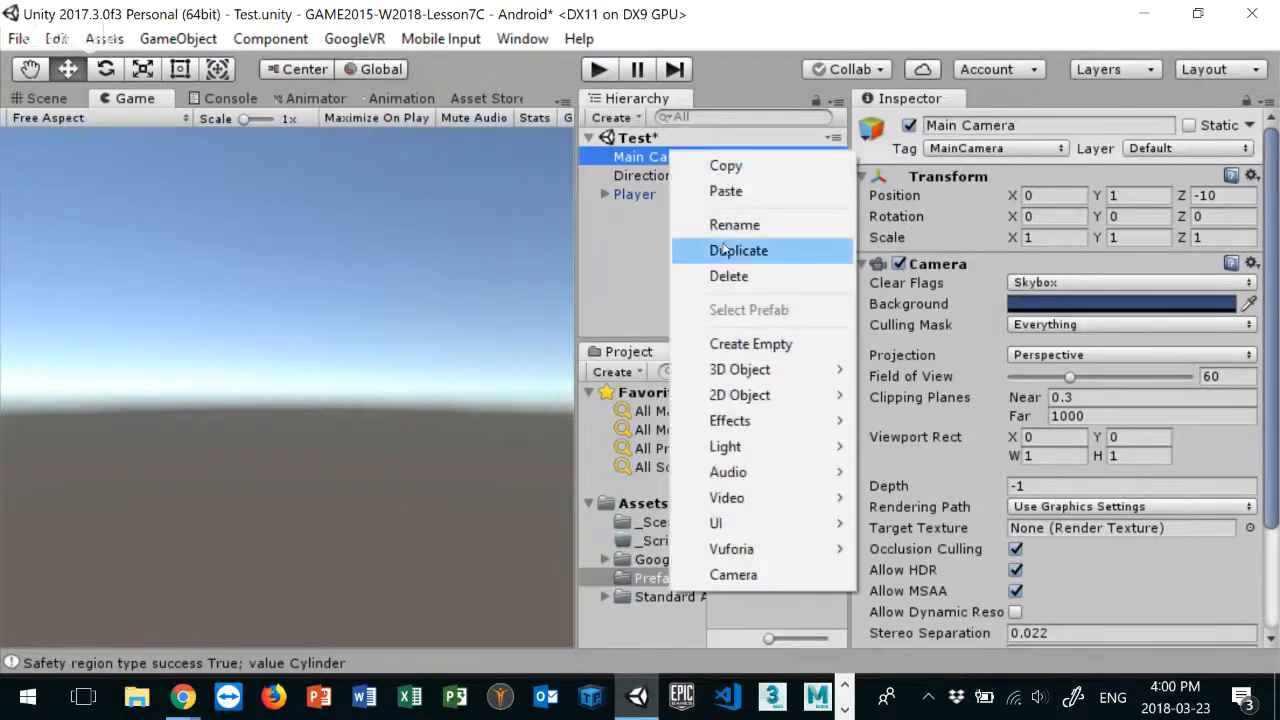
left_click(730, 275)
Step: In the Scene view, add the FloorPrototype64x01x64 prefab from the Standard Assets Prototyping prefabs to the Test scene
left_click(630, 177)
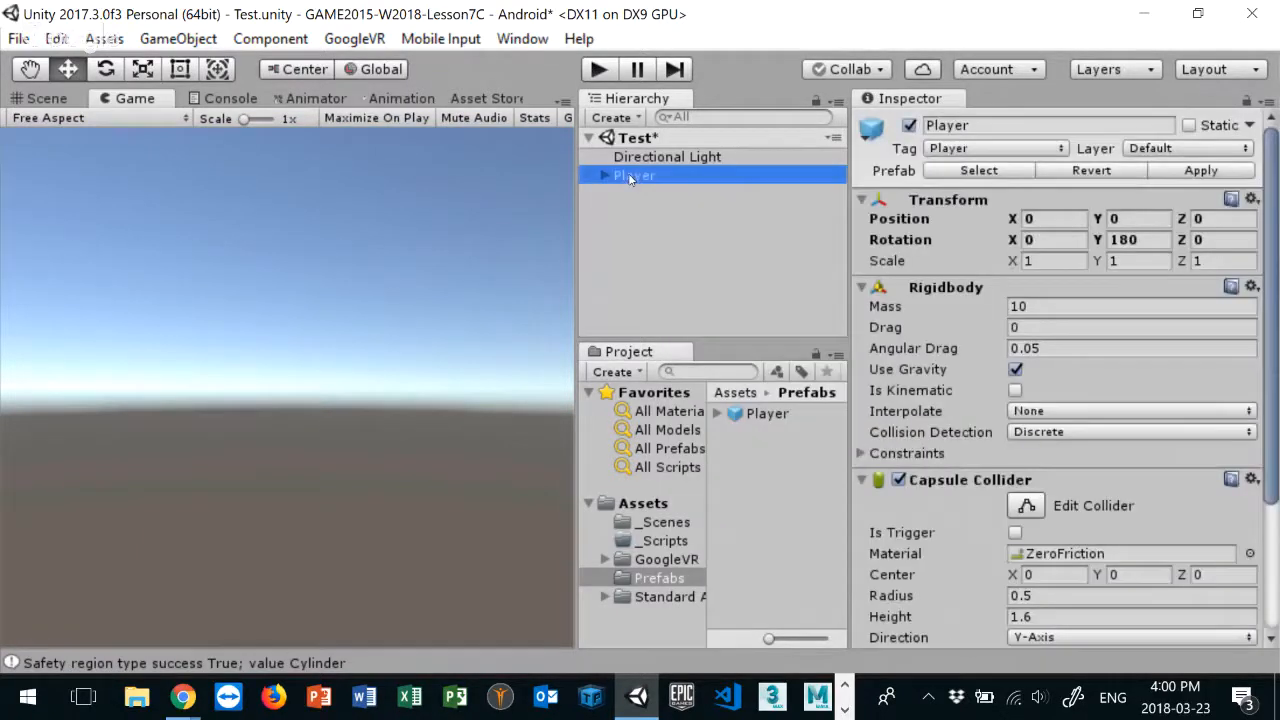
left_click(50, 100)
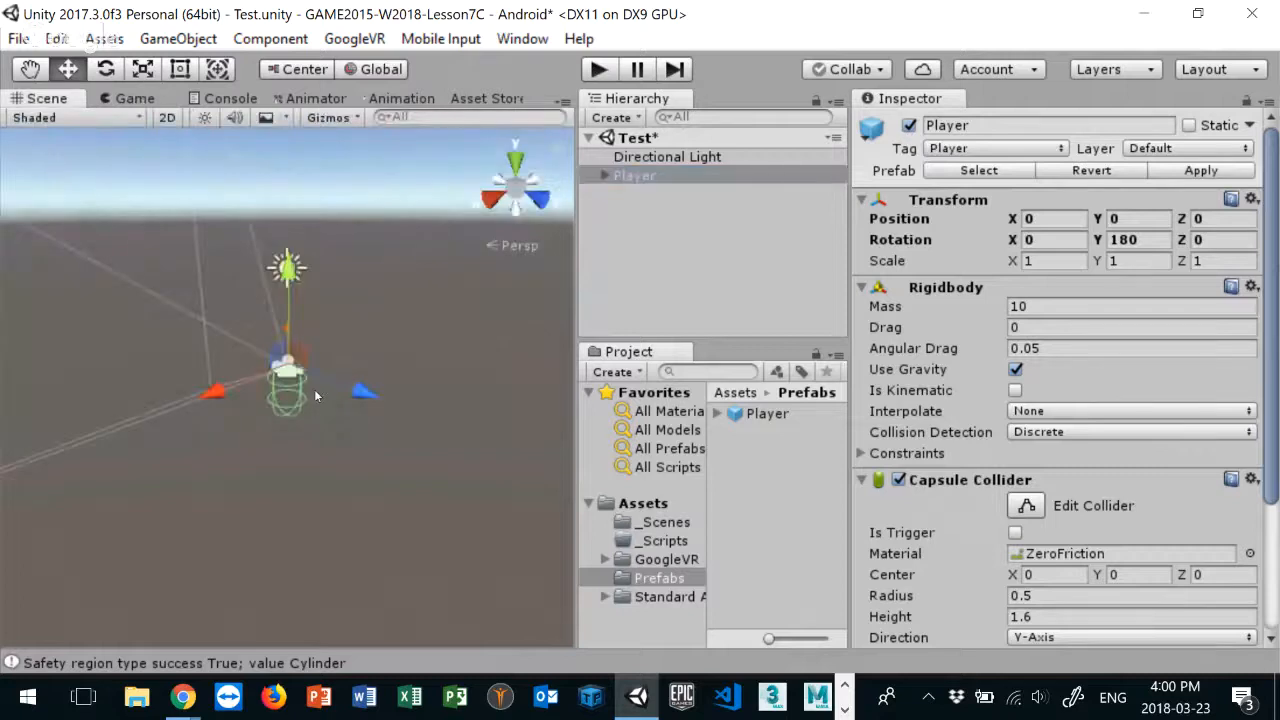
left_click(652, 598)
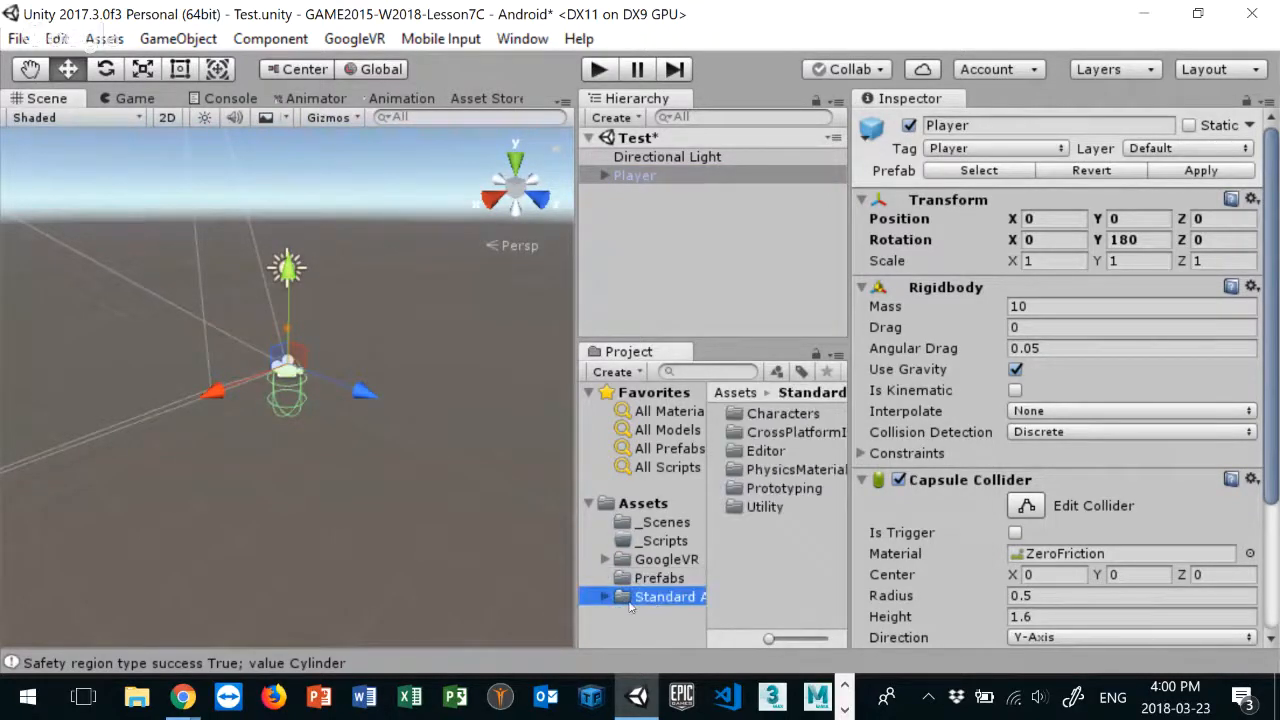
left_click(787, 489)
double_click(785, 489)
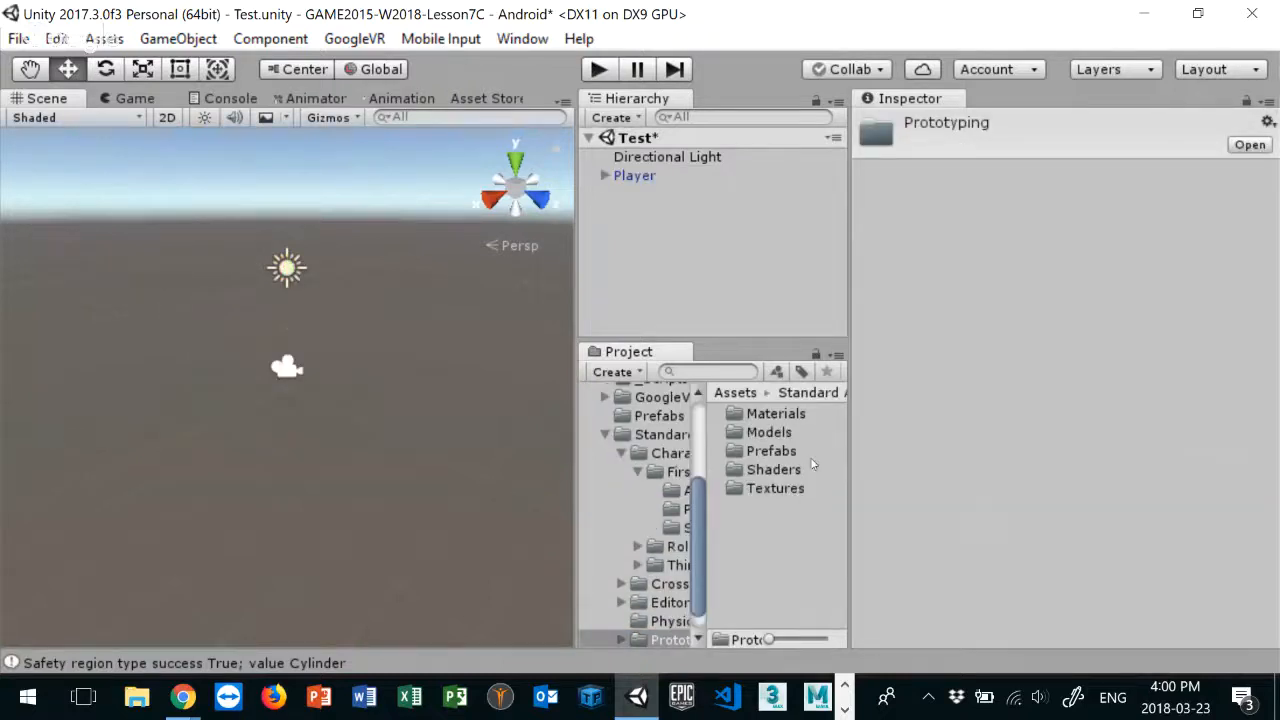
double_click(770, 452)
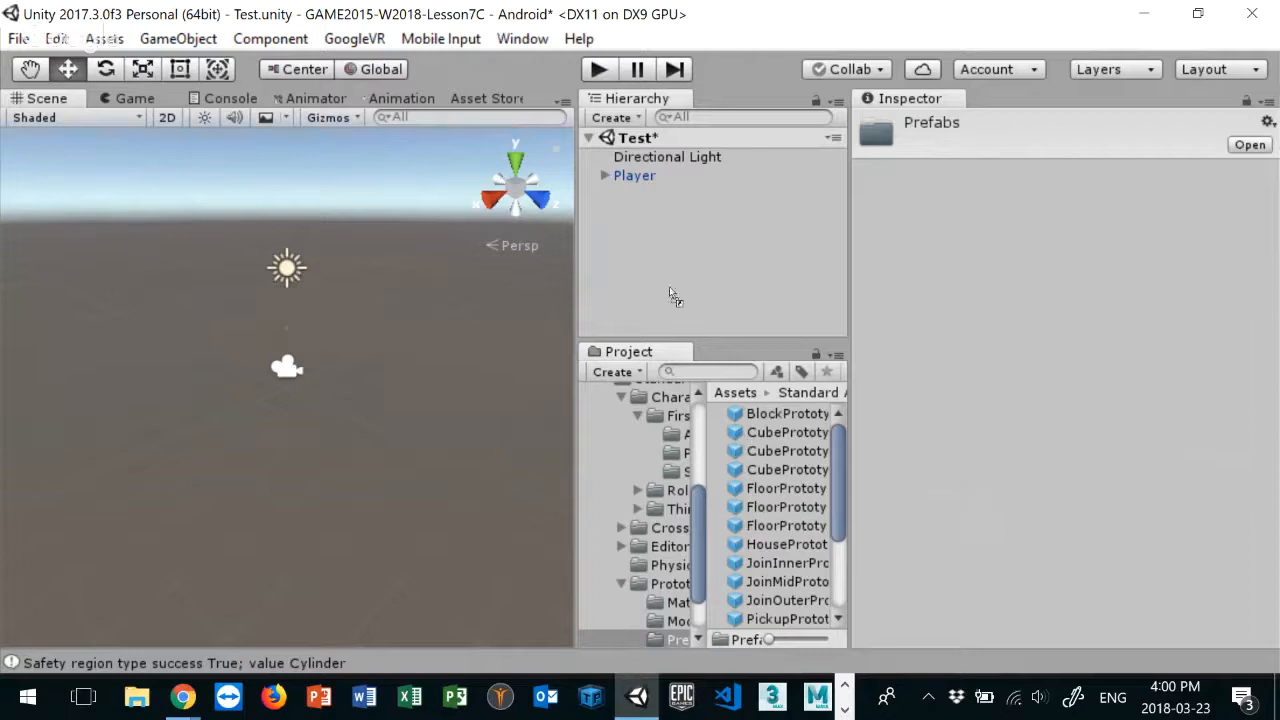
left_click_drag(631, 225, 631, 225)
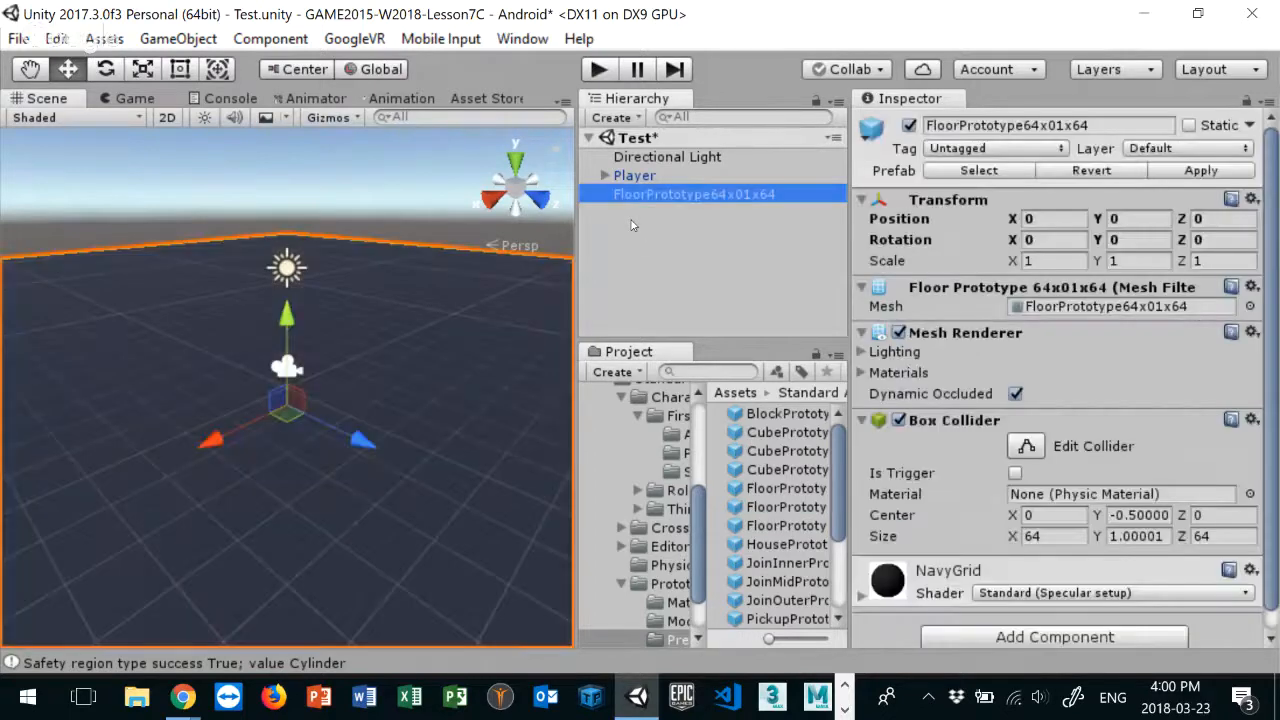
Step: Raise the Player above the floor to a Y position of about 1.21
left_click(290, 360)
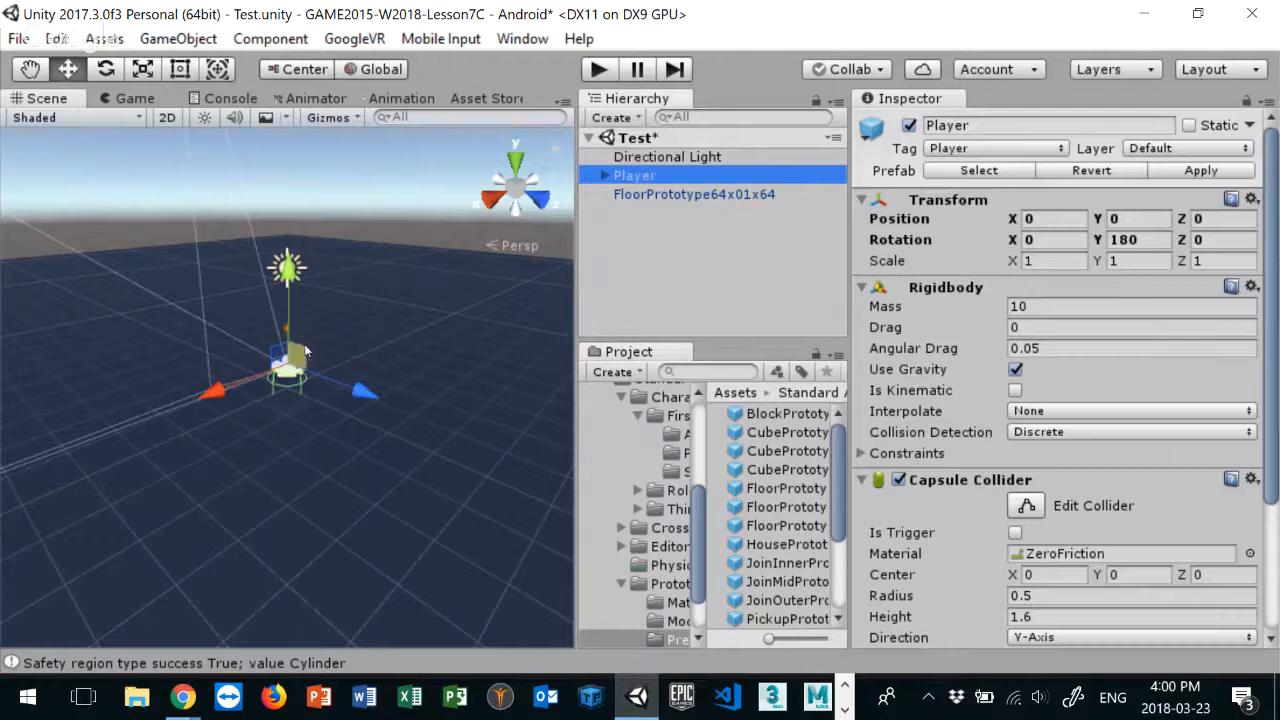
scroll(330, 341, "up", 4)
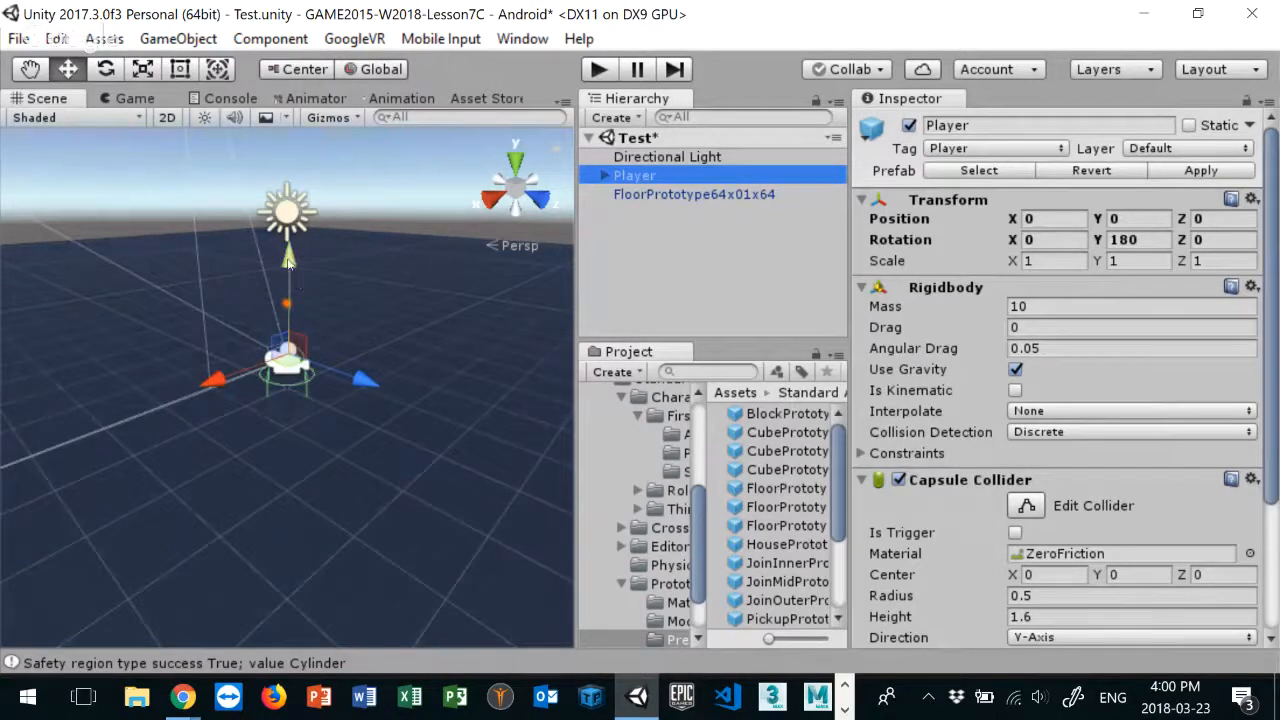
left_click_drag(292, 257, 297, 205)
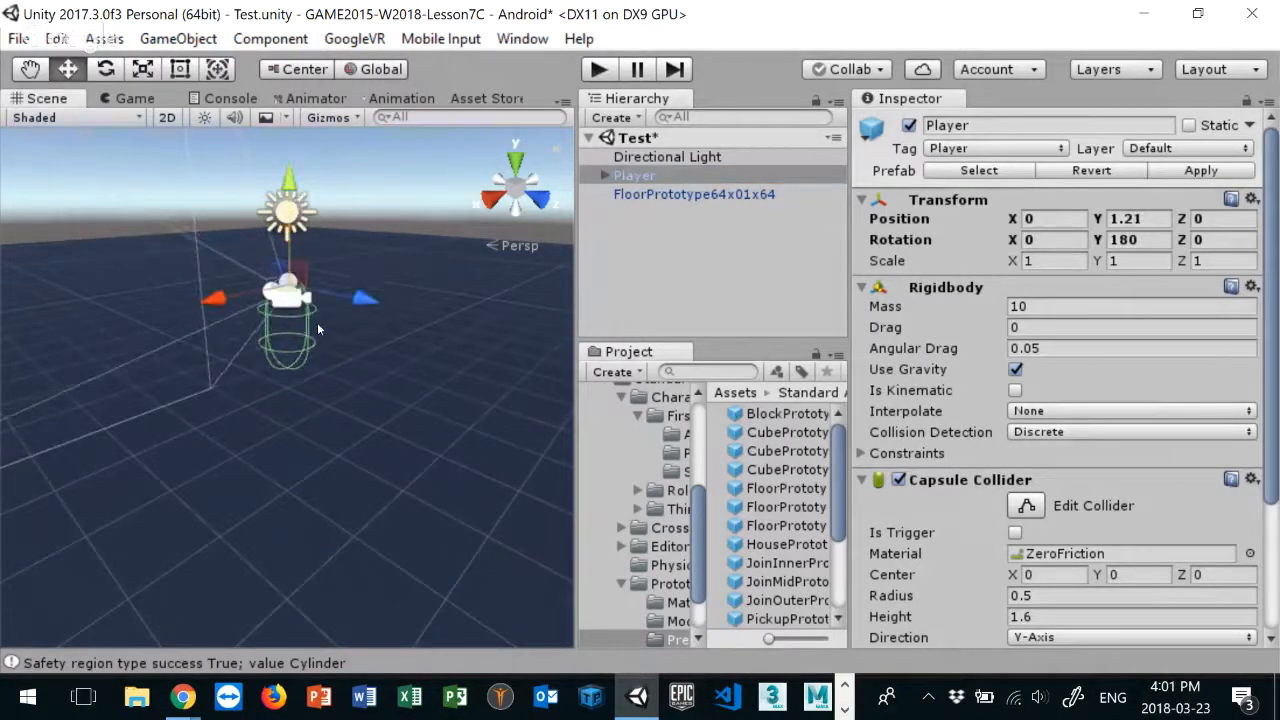
scroll(318, 330, "down", 3)
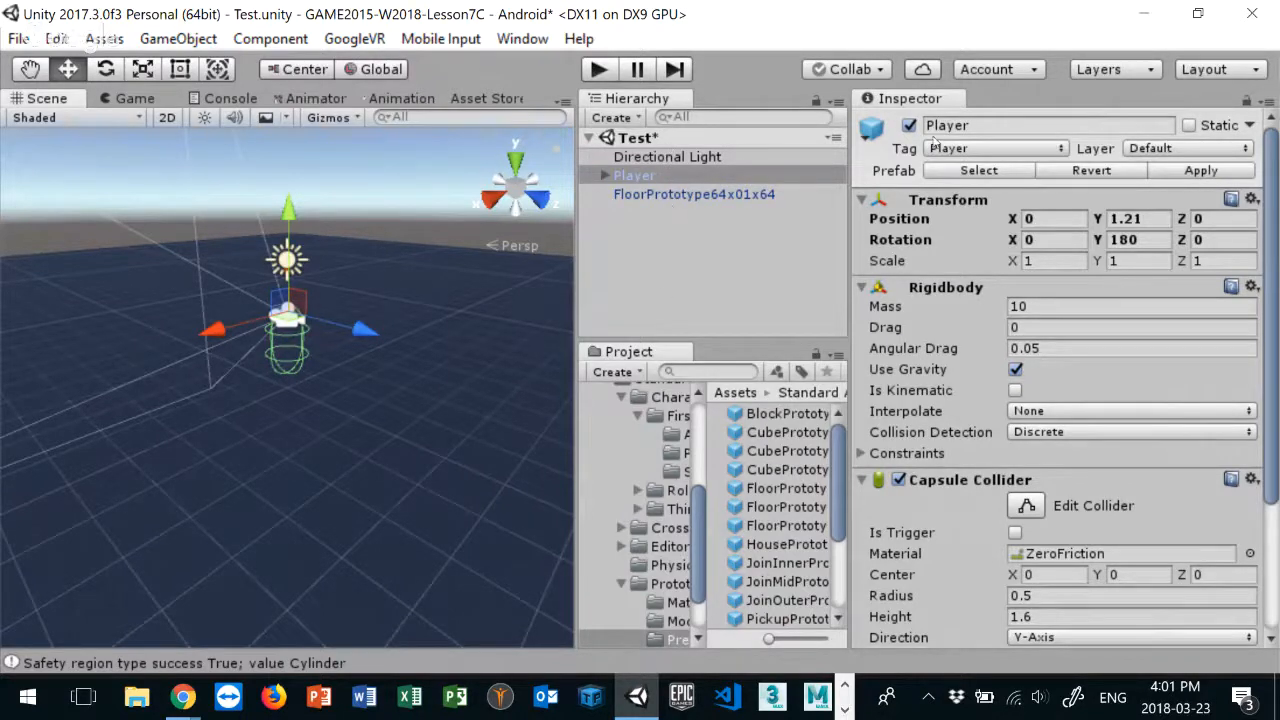
Step: Rename the FloorPrototype64x01x64 object as Floor
left_click(712, 195)
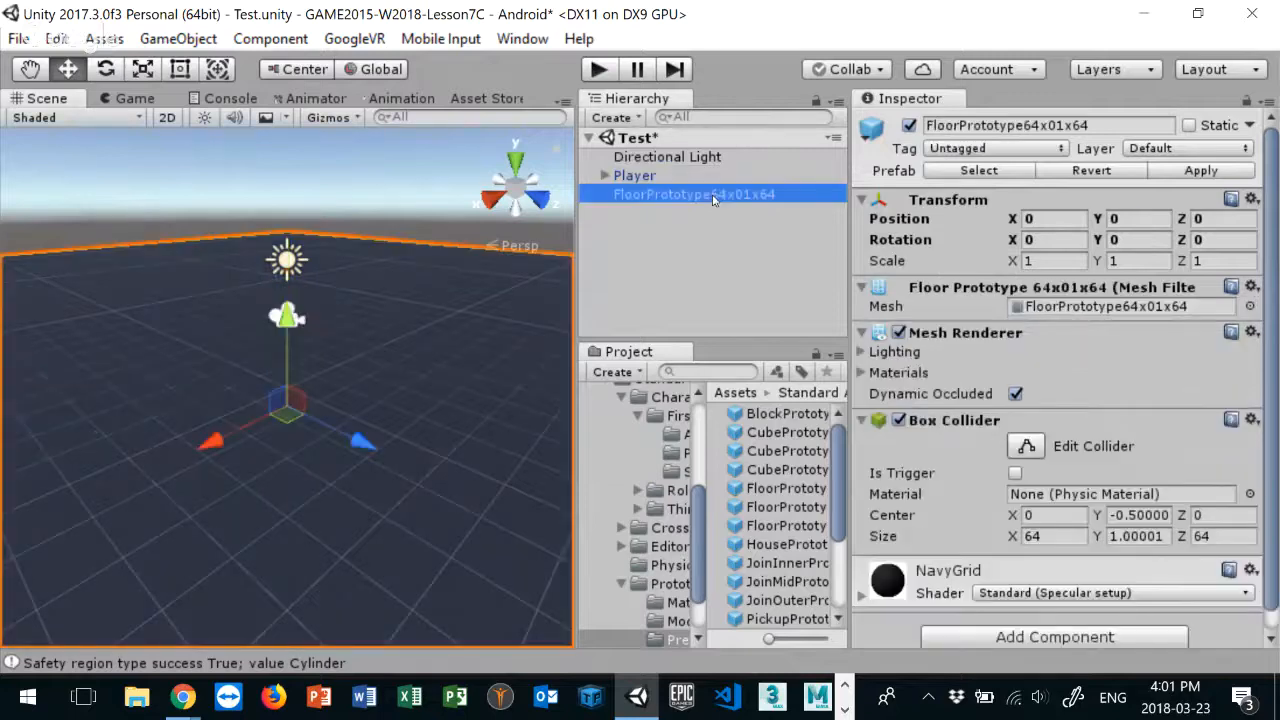
left_click(1084, 125)
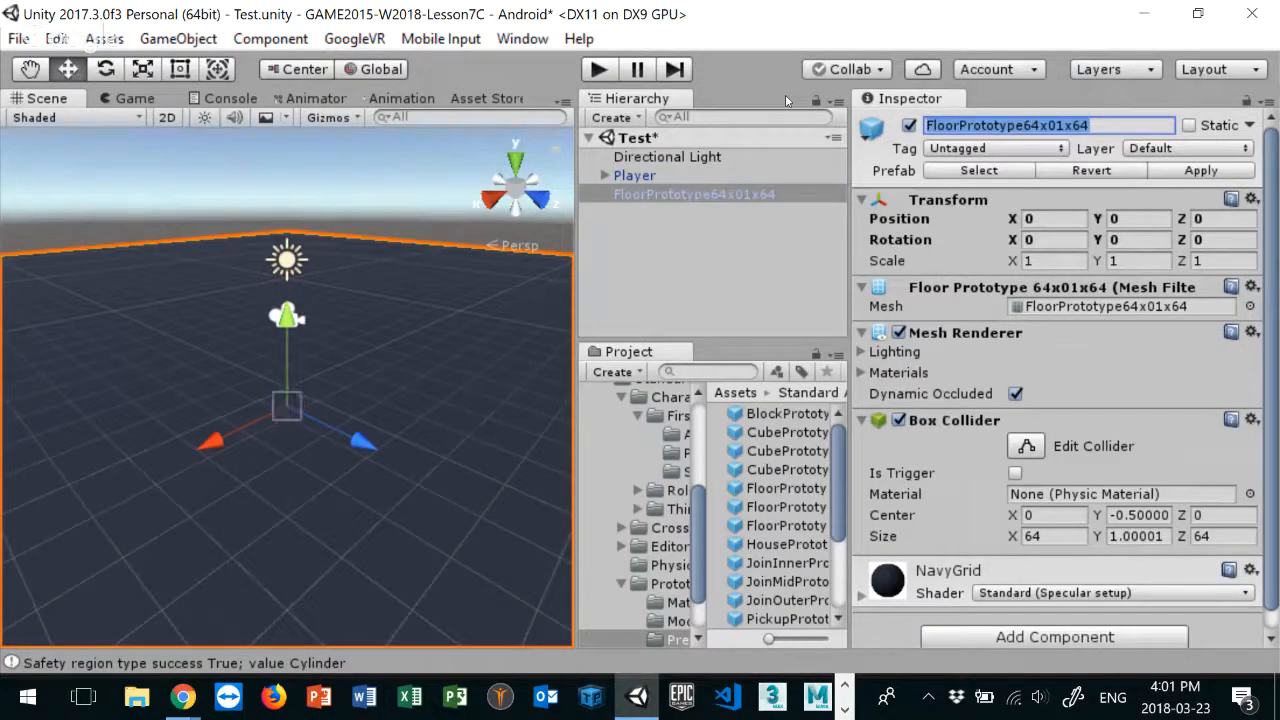
type("Floor")
key("Return")
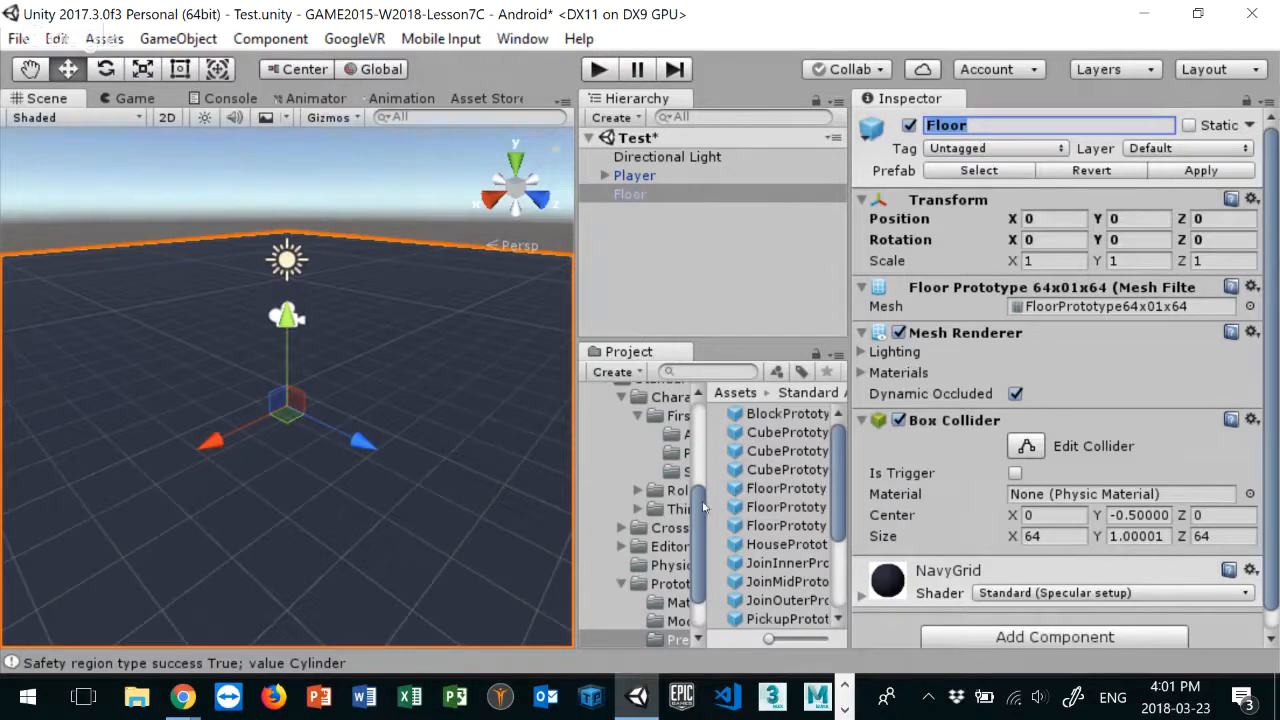
Step: Save the Floor object as a prefab in the project's own Prefabs folder under Assets
scroll(660, 510, "up", 5)
left_click(617, 595)
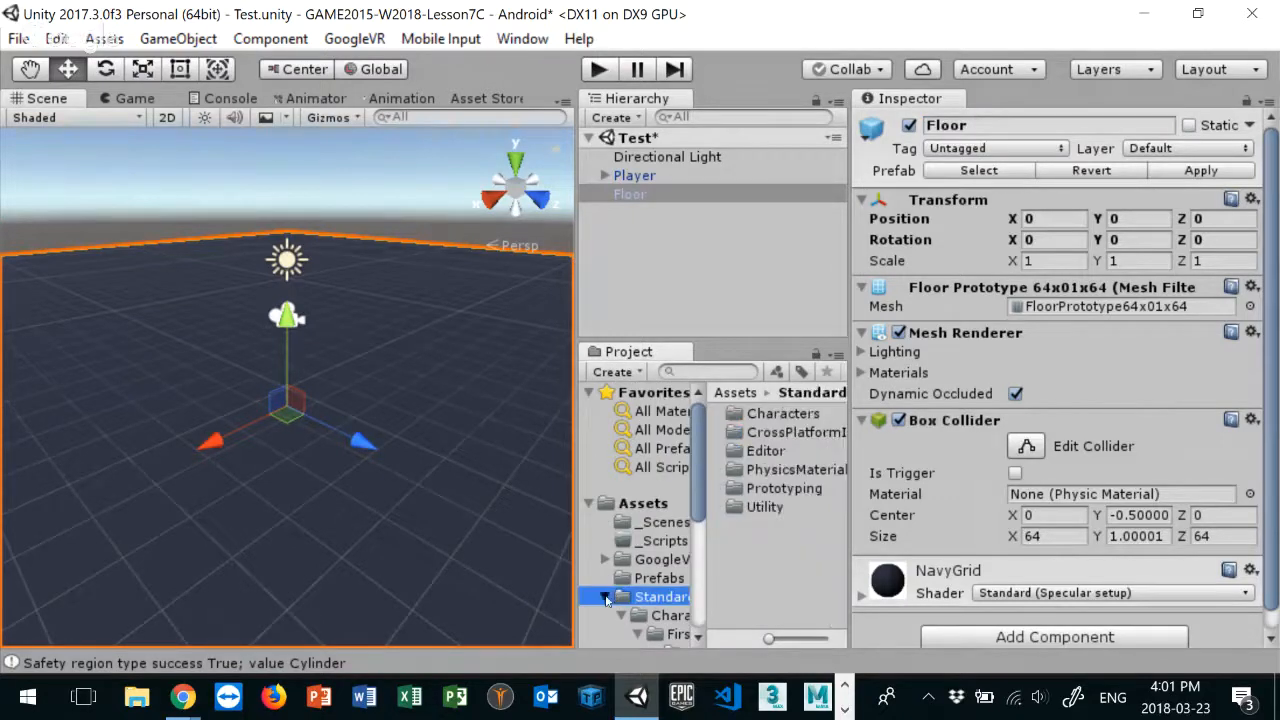
left_click(605, 596)
left_click(659, 578)
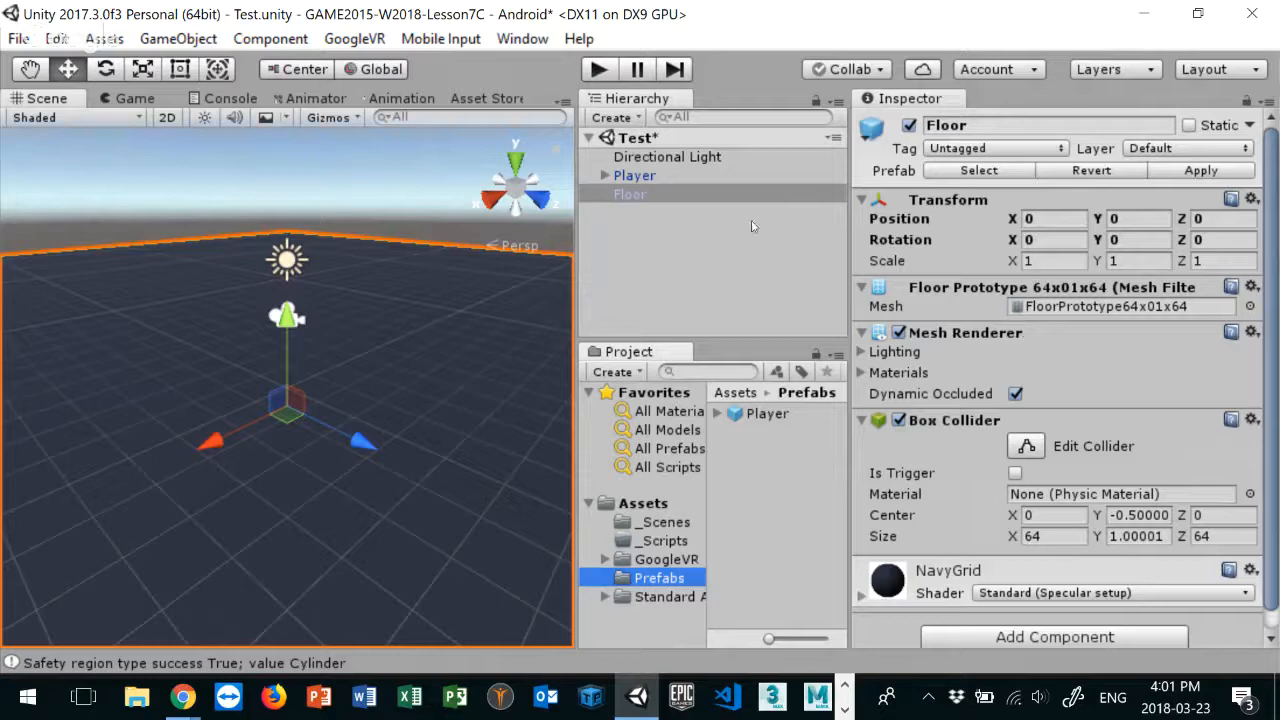
left_click_drag(632, 196, 766, 471)
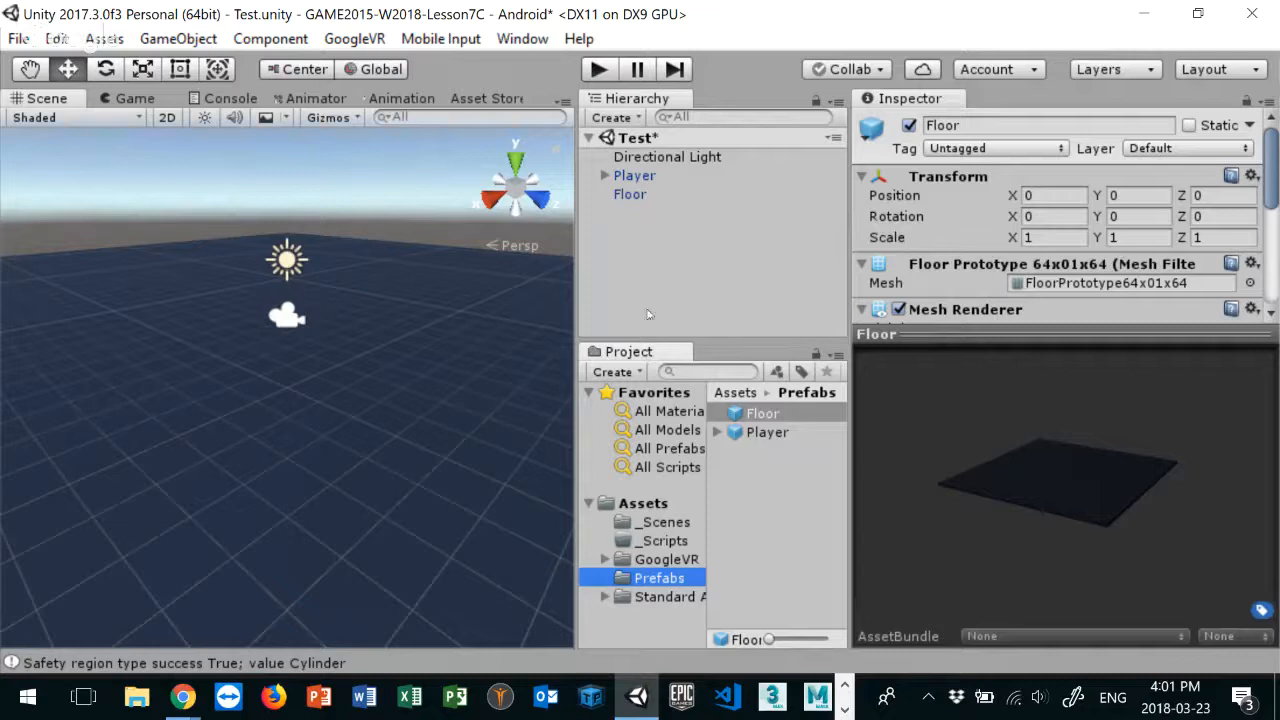
Step: Playtest the Test scene by moving the Player across the floor, stop play mode, and widen the Scene view
left_click(634, 175)
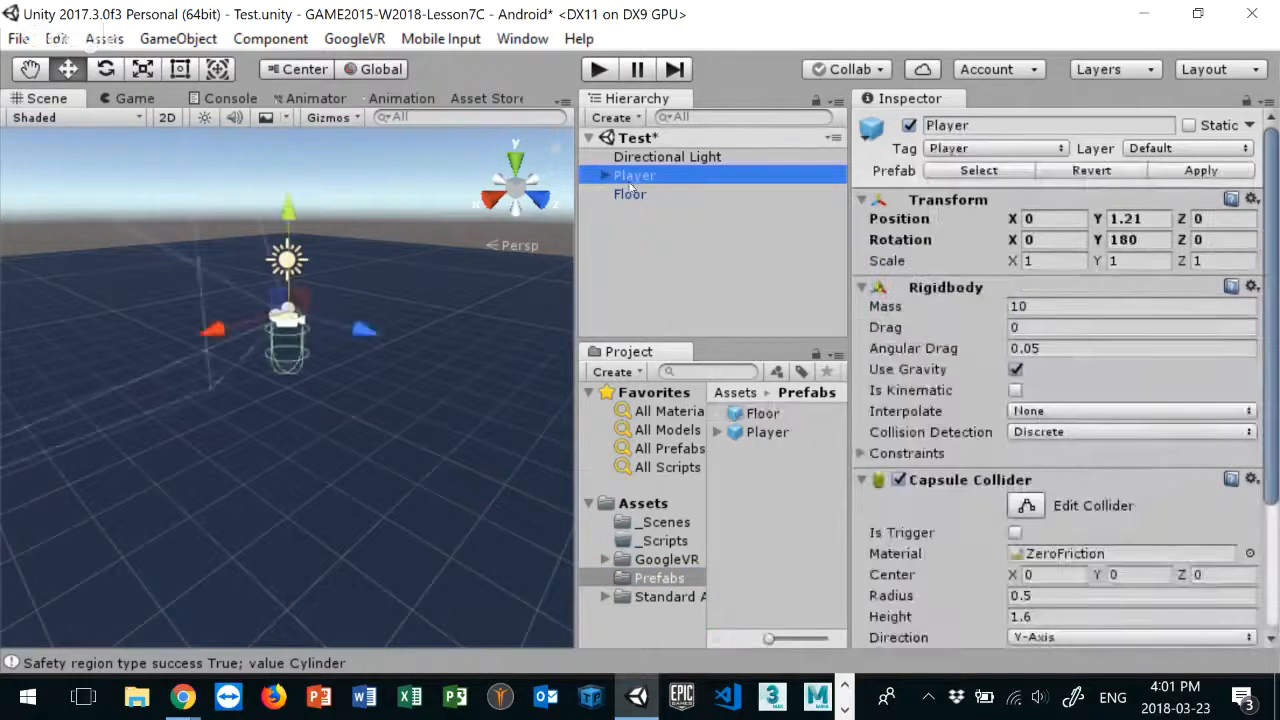
left_click(597, 70)
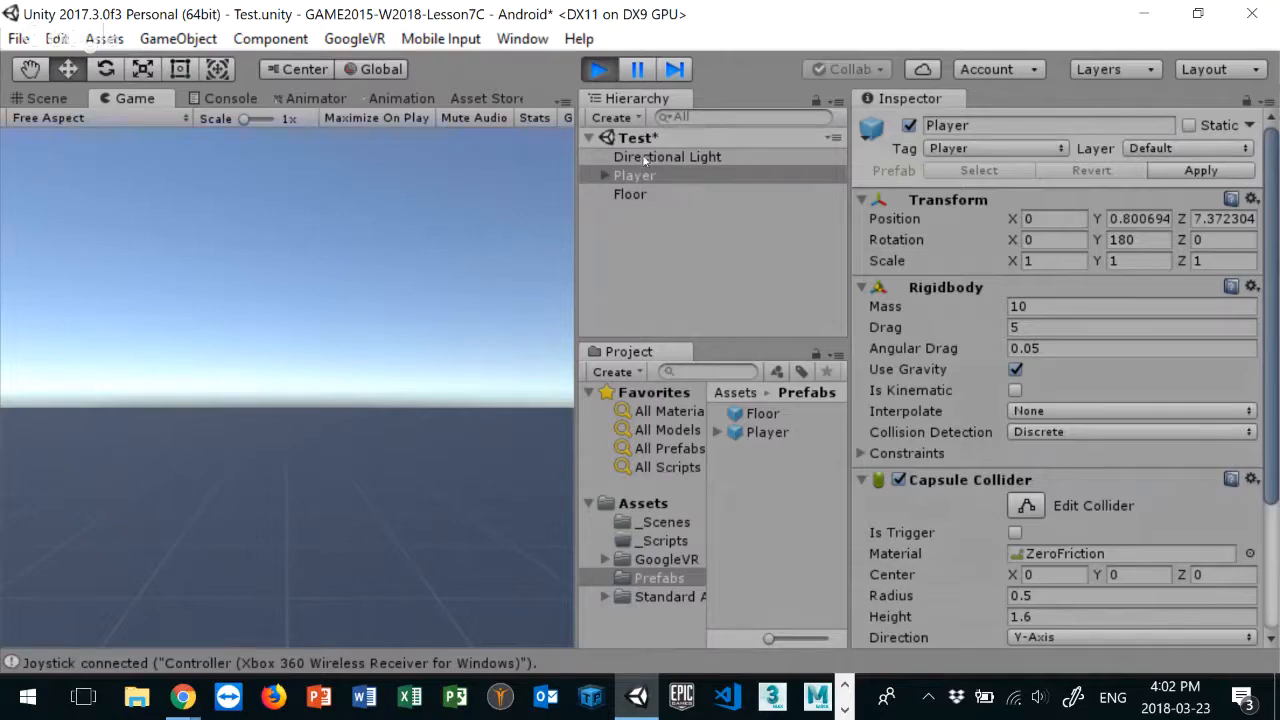
left_click(600, 69)
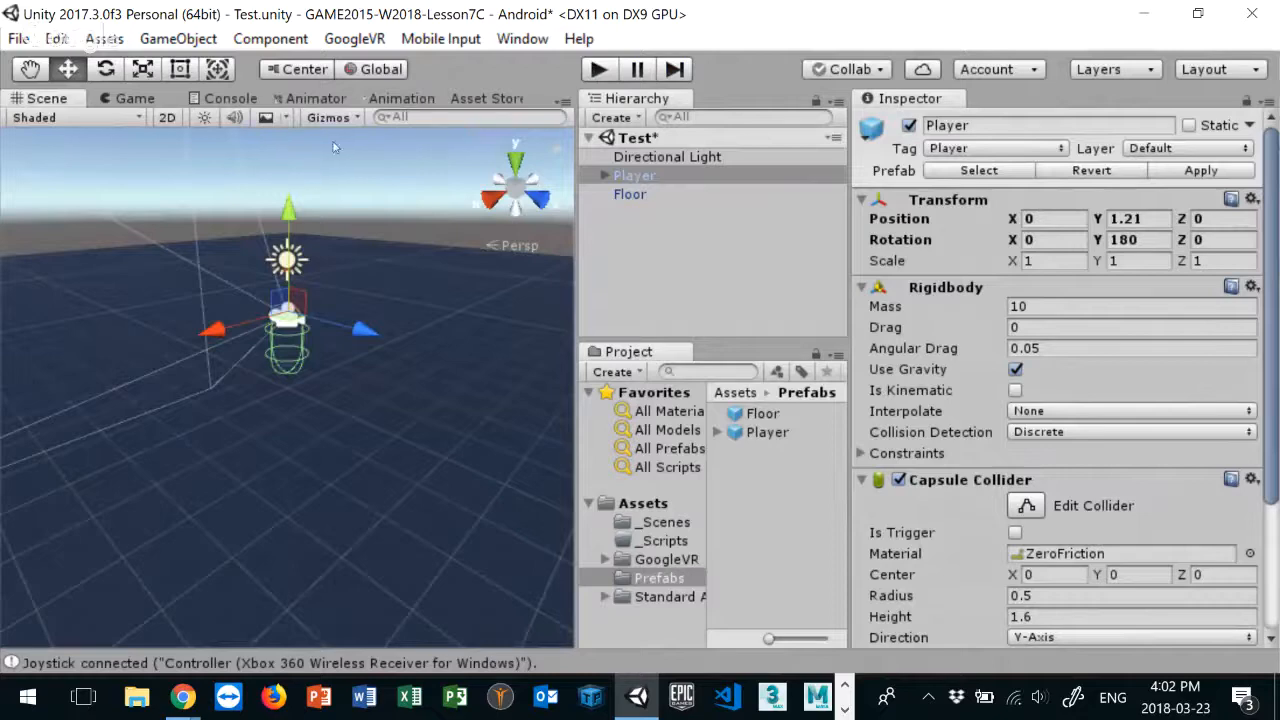
left_click_drag(577, 259, 684, 259)
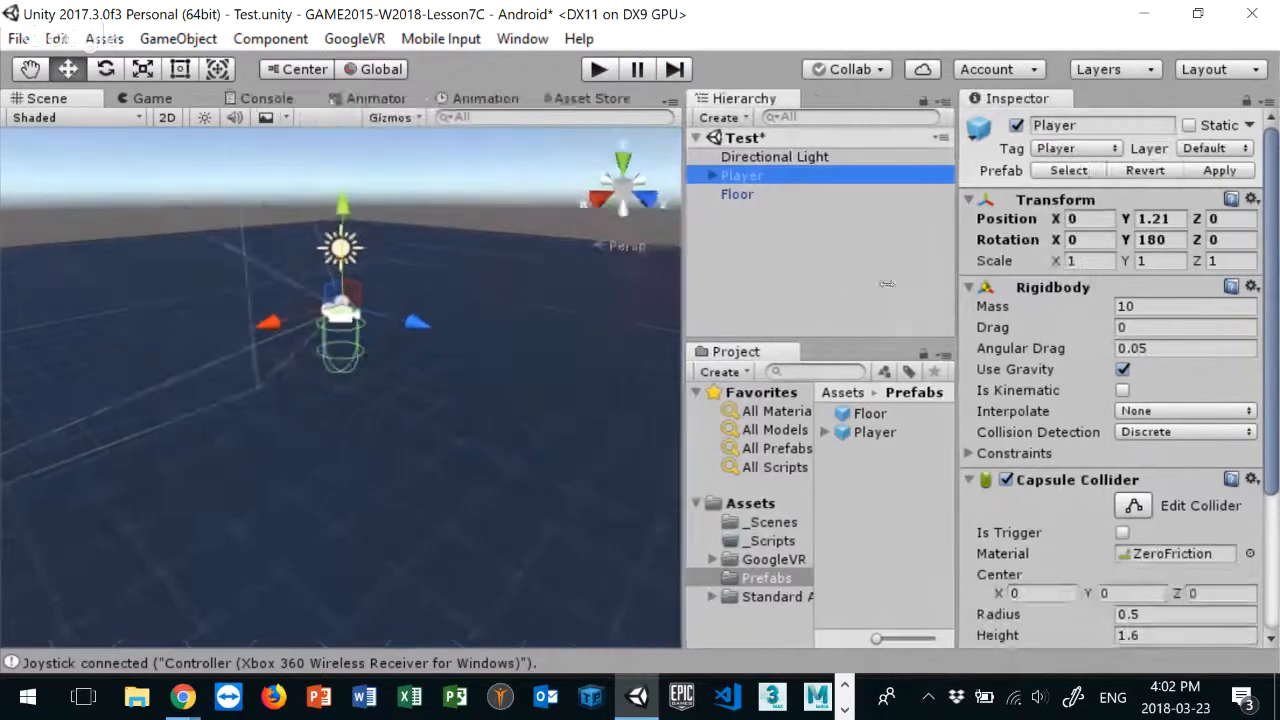
Step: Enable Maximize On Play for the Game view and briefly playtest the Test scene
left_click(156, 98)
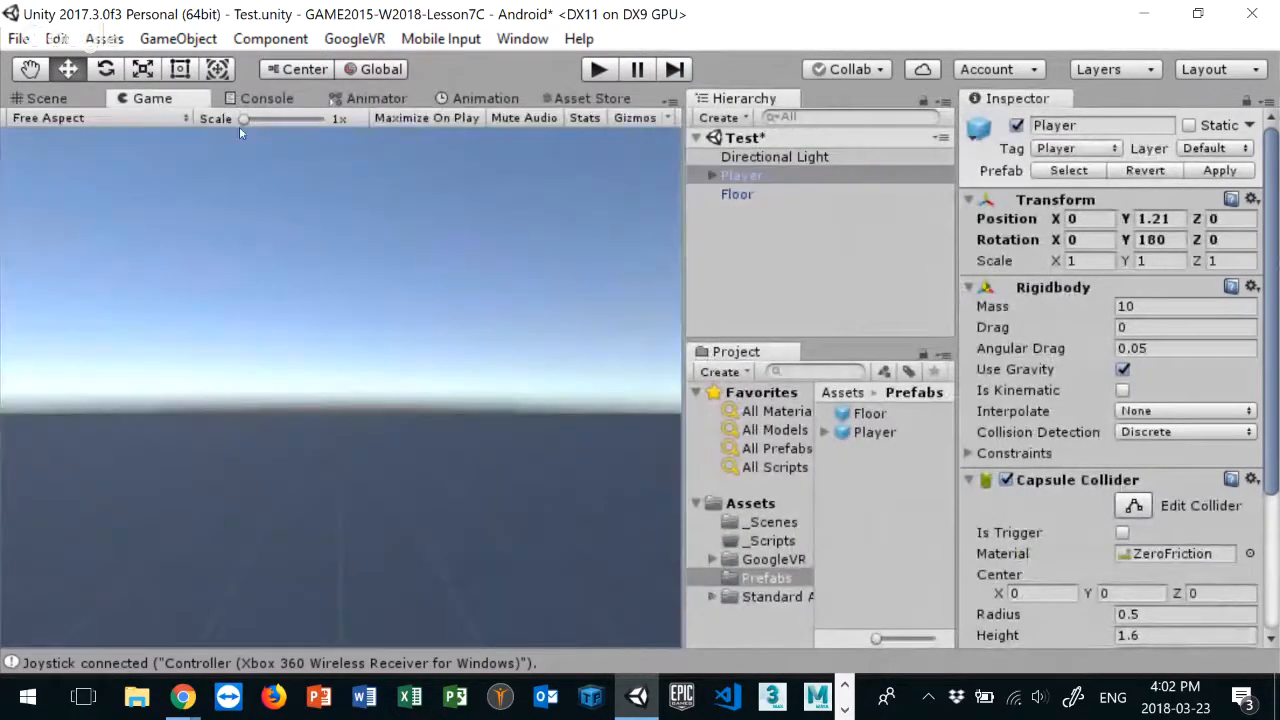
left_click(446, 118)
left_click(598, 69)
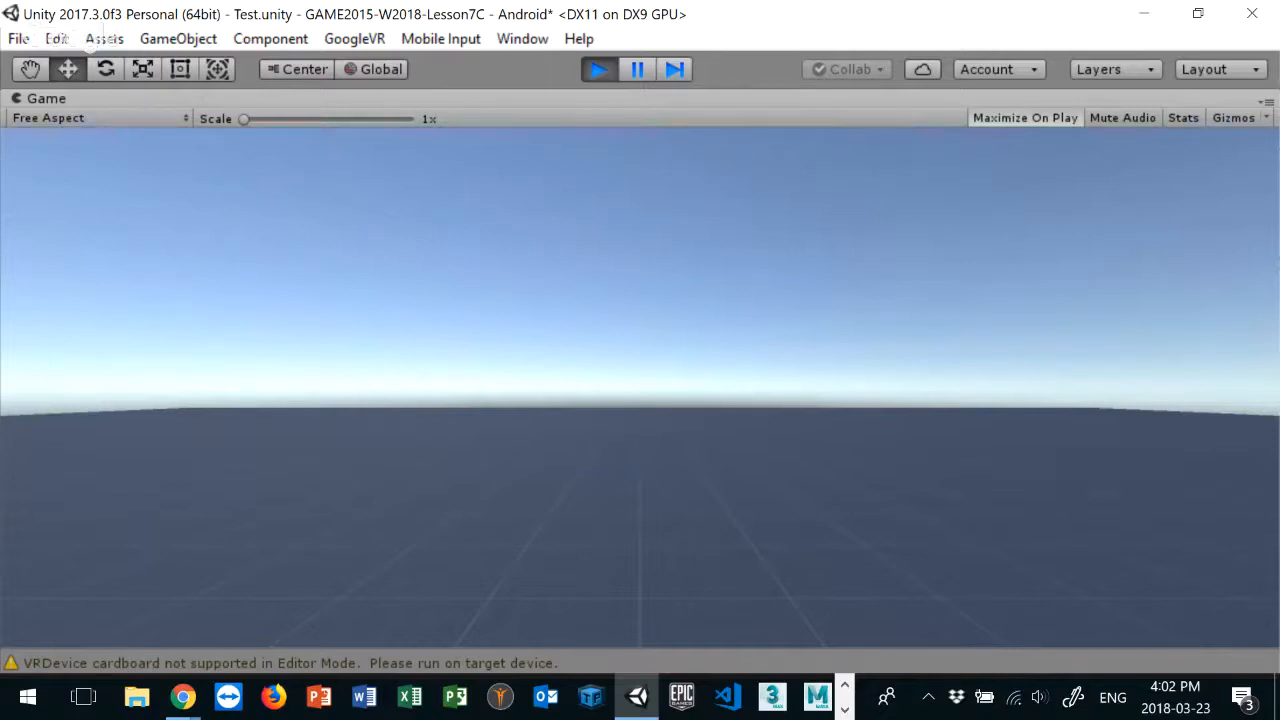
left_click(598, 69)
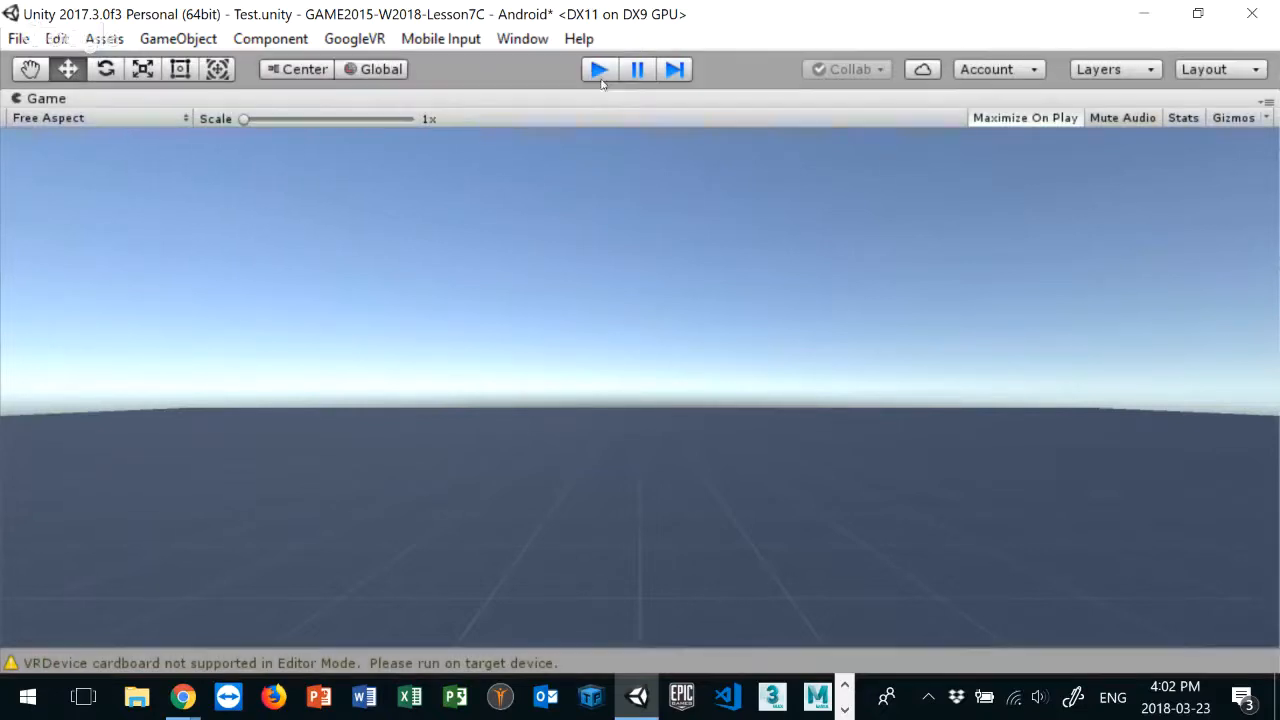
Step: Disable Mobile Input for the project, playtest the Test scene with the Player, and stop play mode
left_click(440, 39)
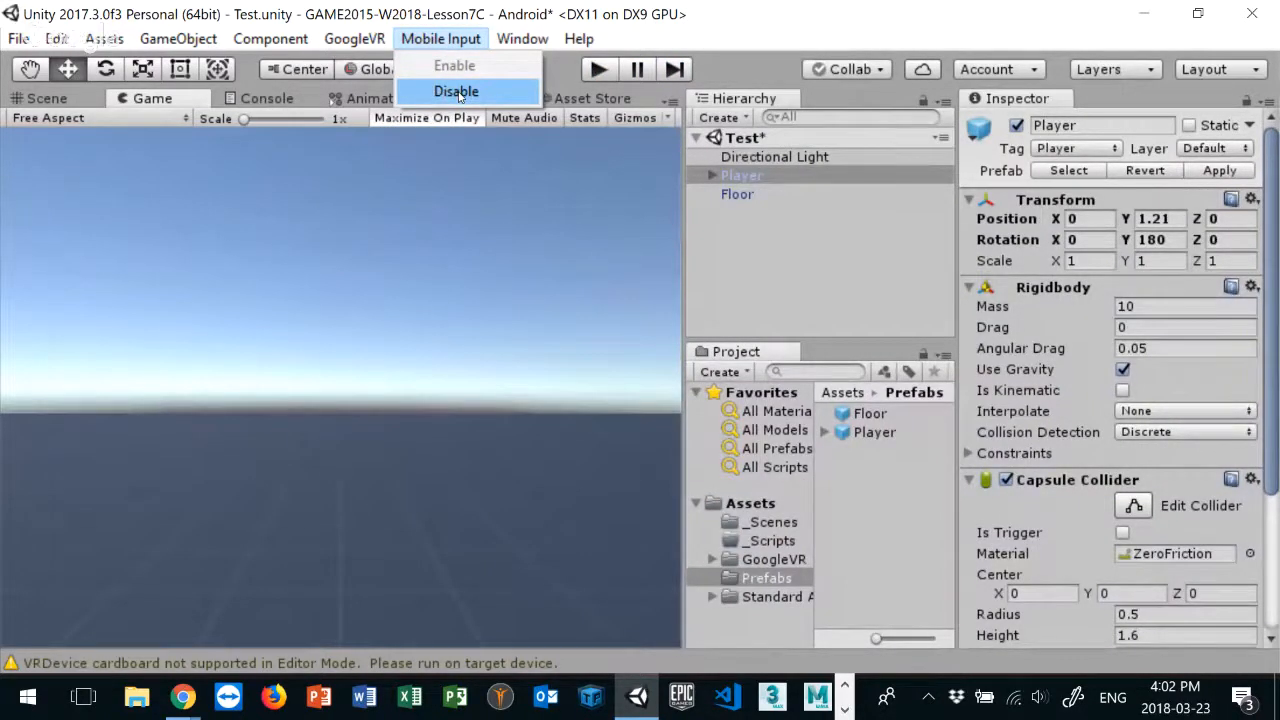
left_click(457, 92)
left_click(795, 391)
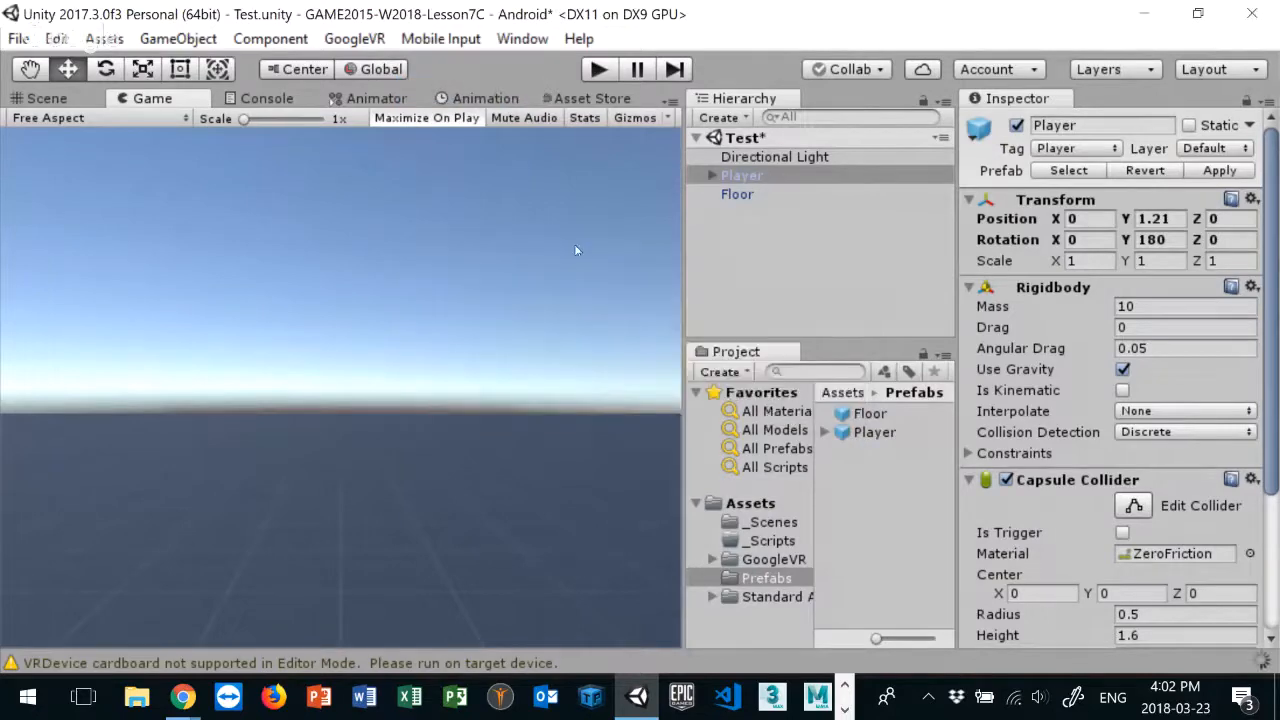
left_click(601, 69)
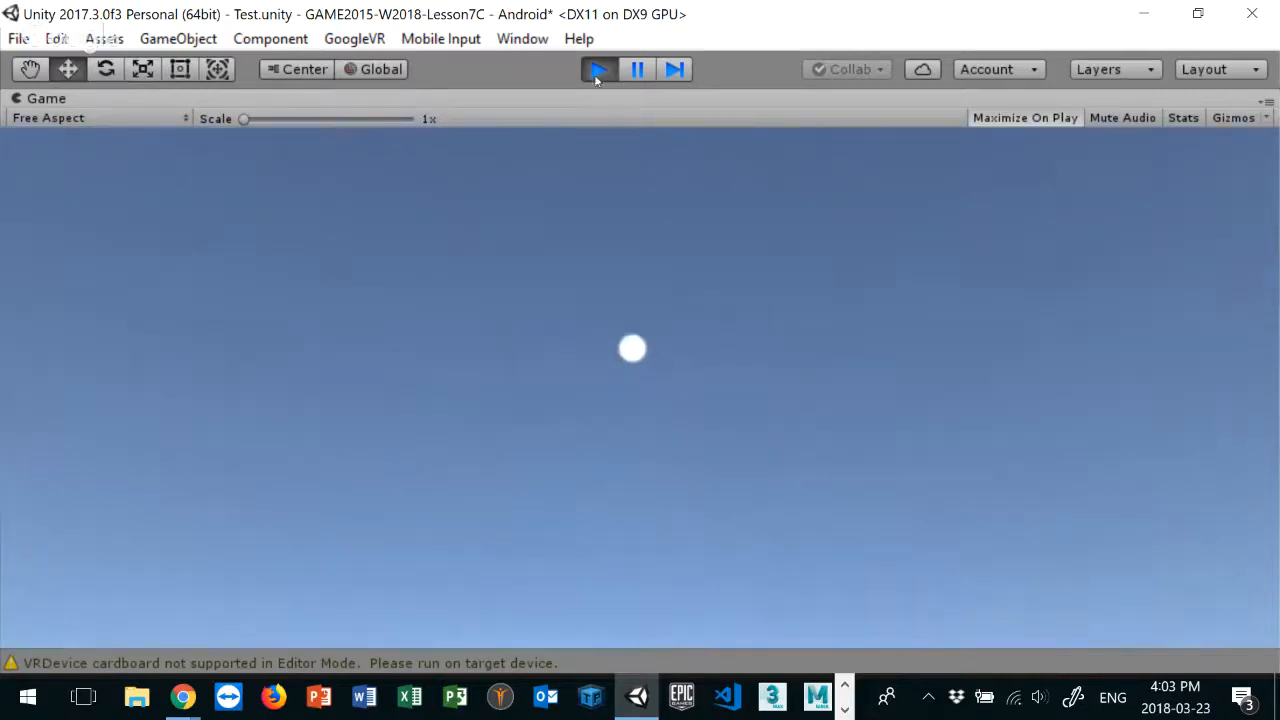
left_click(595, 74)
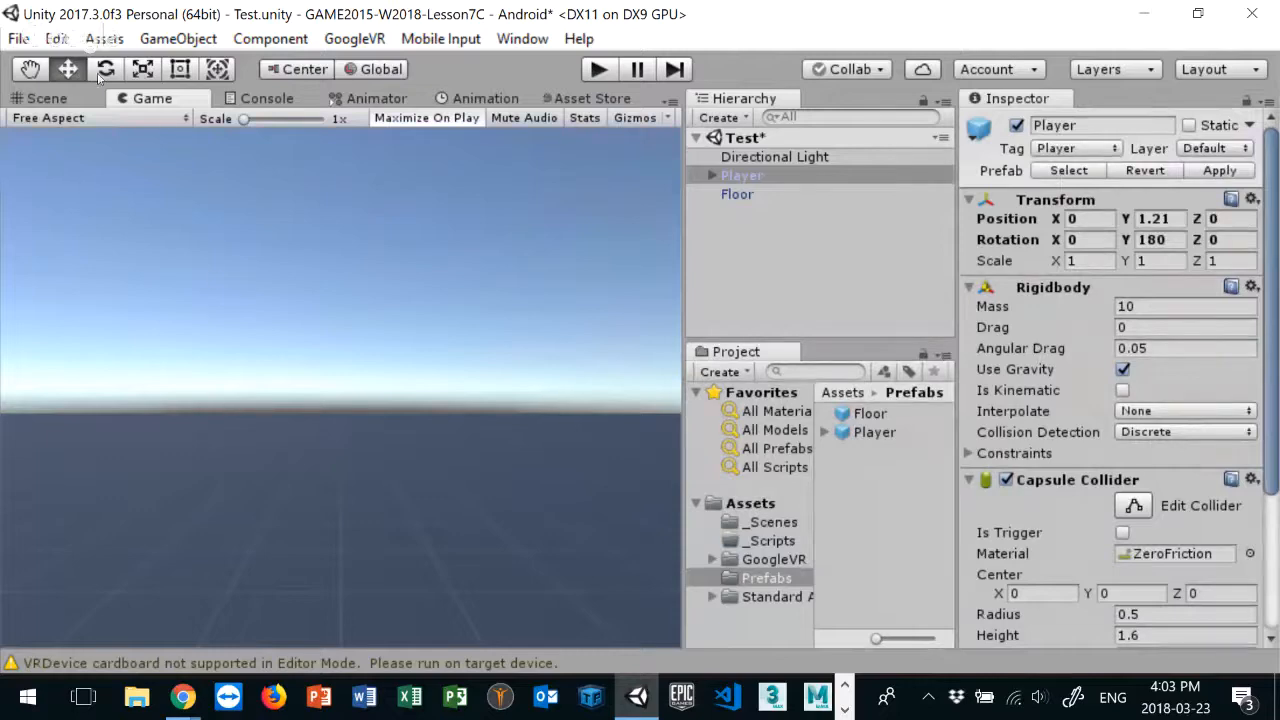
Step: Open the project's Input settings and expand the first Horizontal axis
left_click(58, 39)
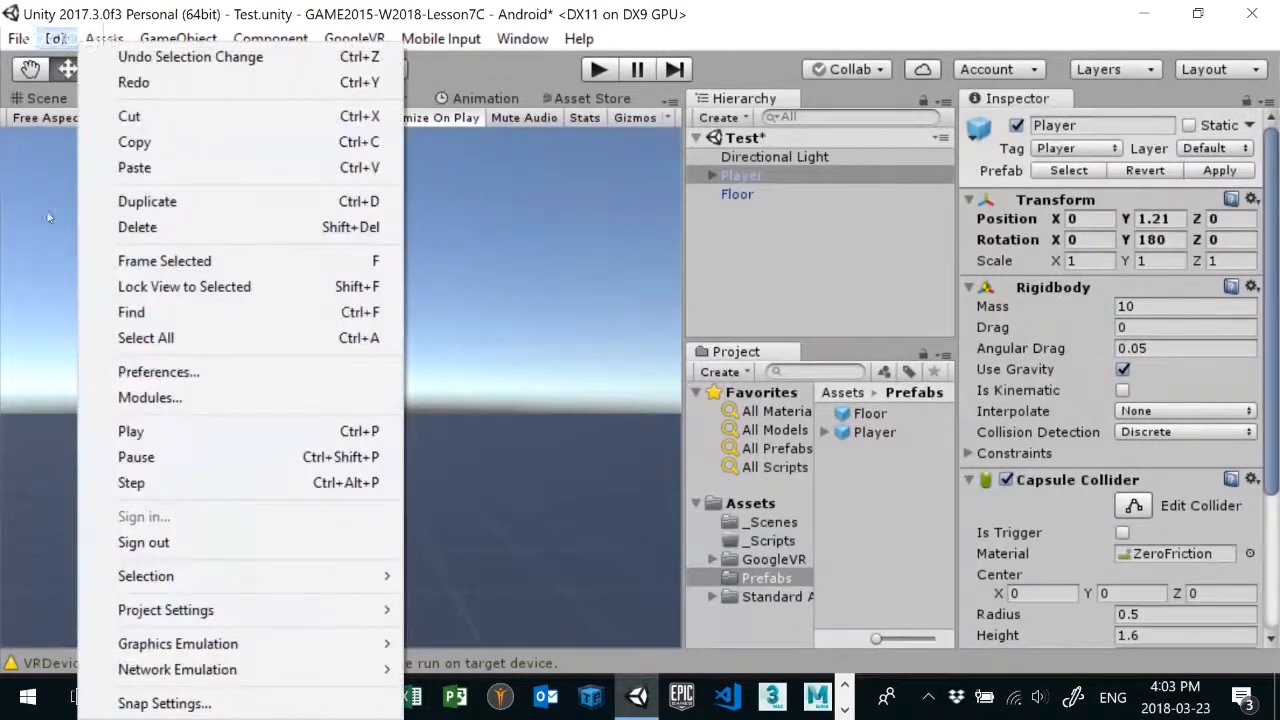
mouse_move(175, 620)
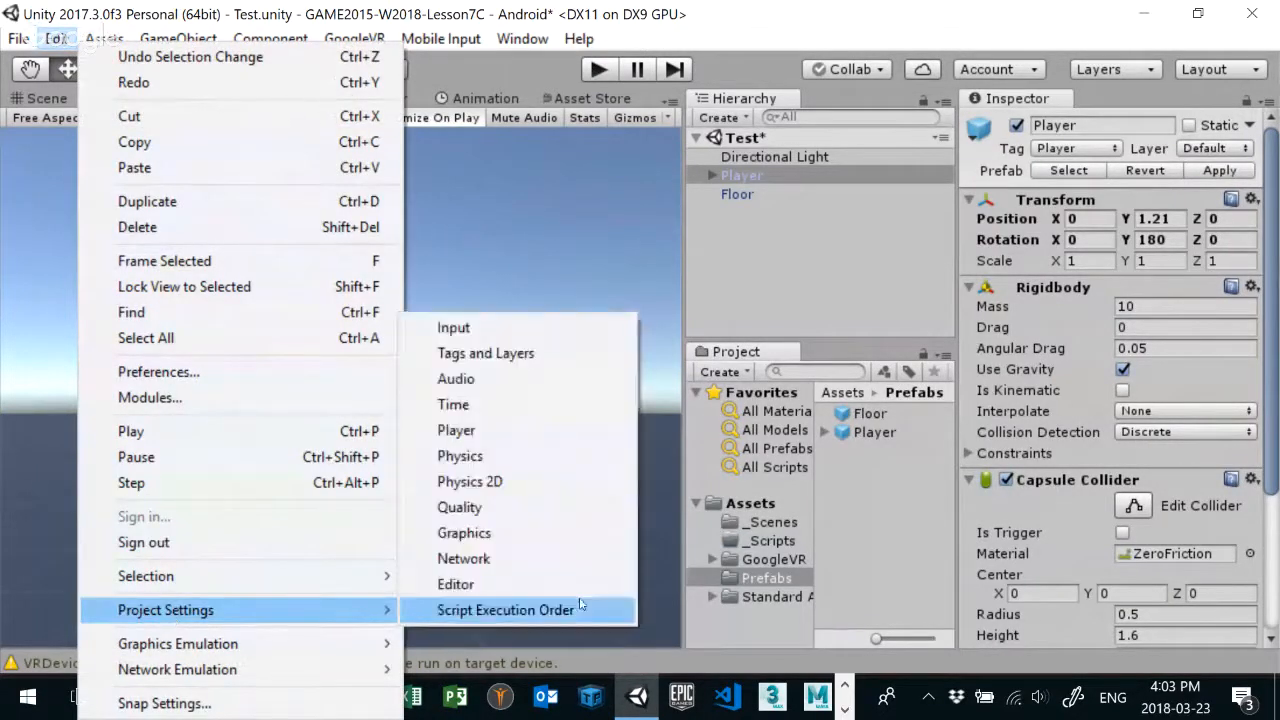
left_click(518, 328)
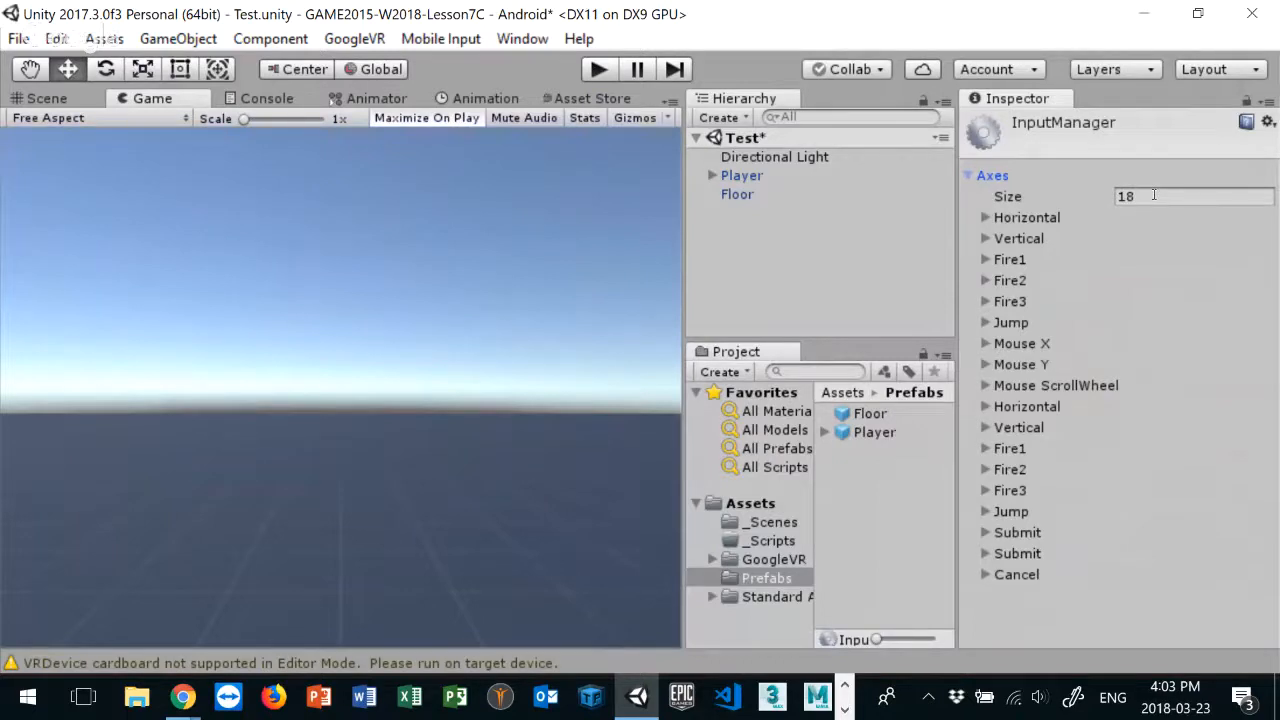
left_click(996, 219)
left_click(994, 221)
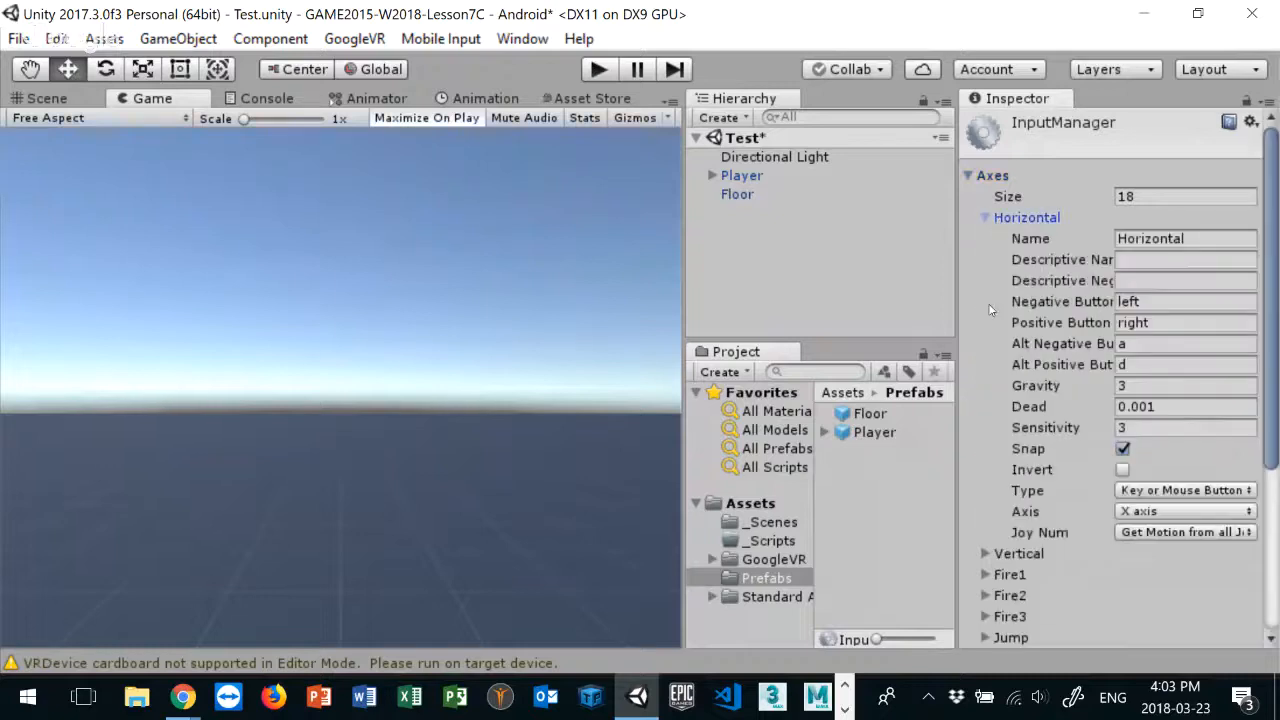
Step: Configure the first Horizontal axis with Gravity 0, Dead 0.19, Sensitivity 1 and Type Joystick Axis, and collapse it
left_click(1190, 405)
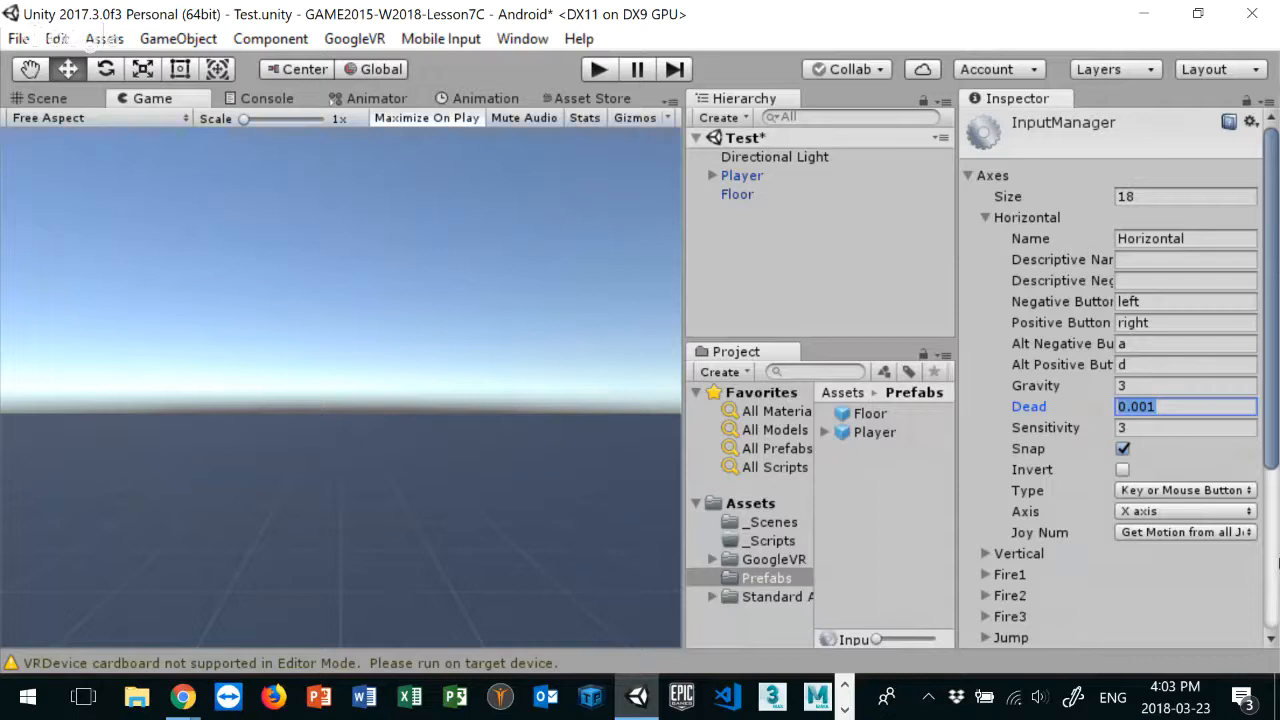
left_click(1140, 385)
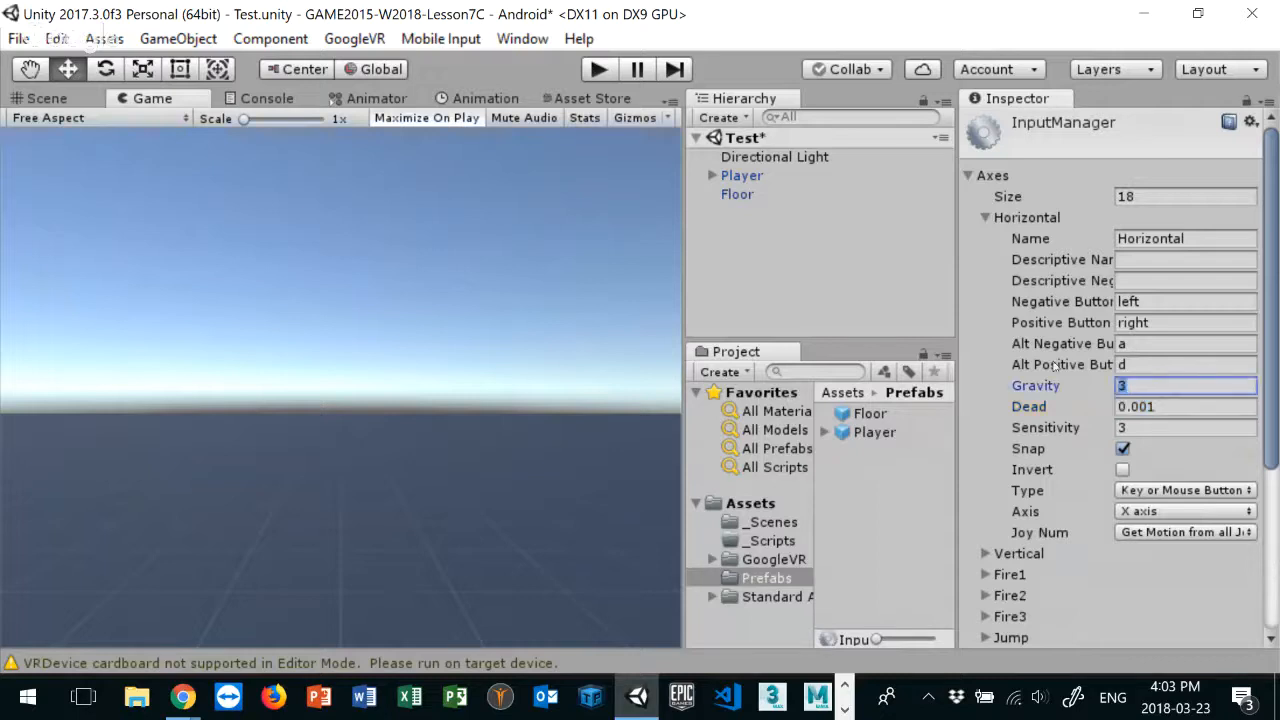
type("0")
left_click(1186, 408)
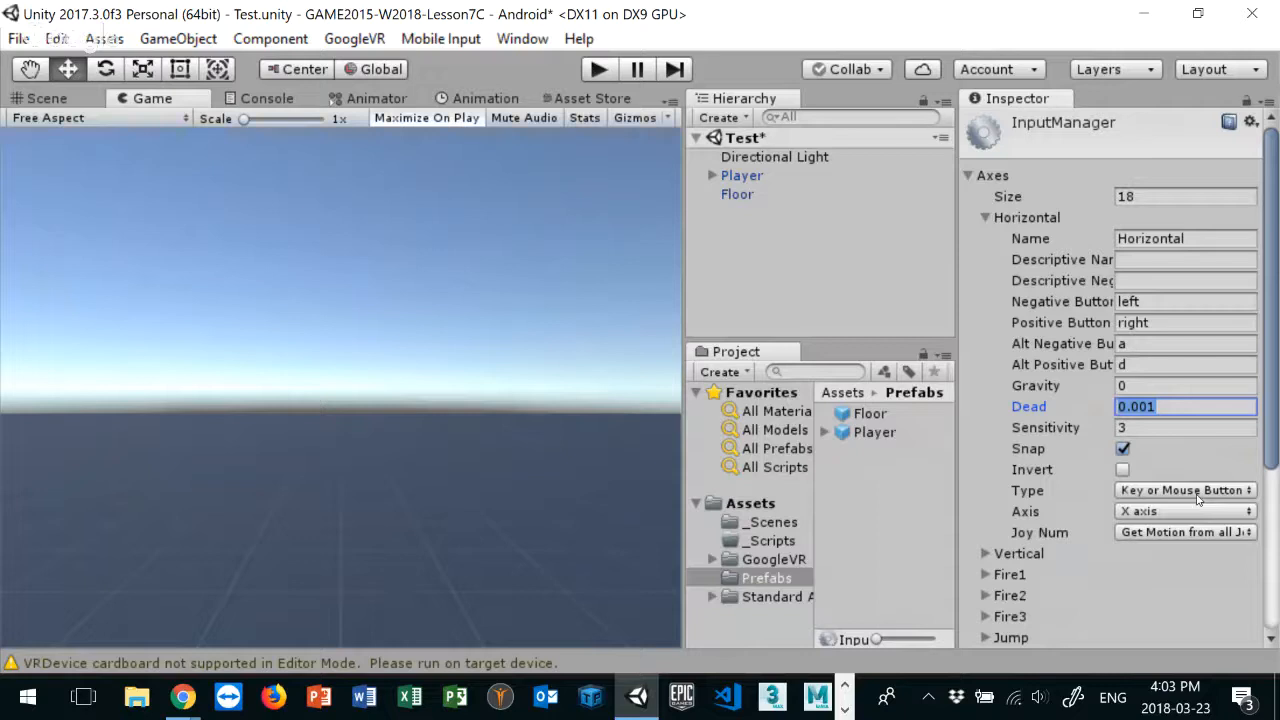
type(".19")
left_click(1162, 424)
type("1")
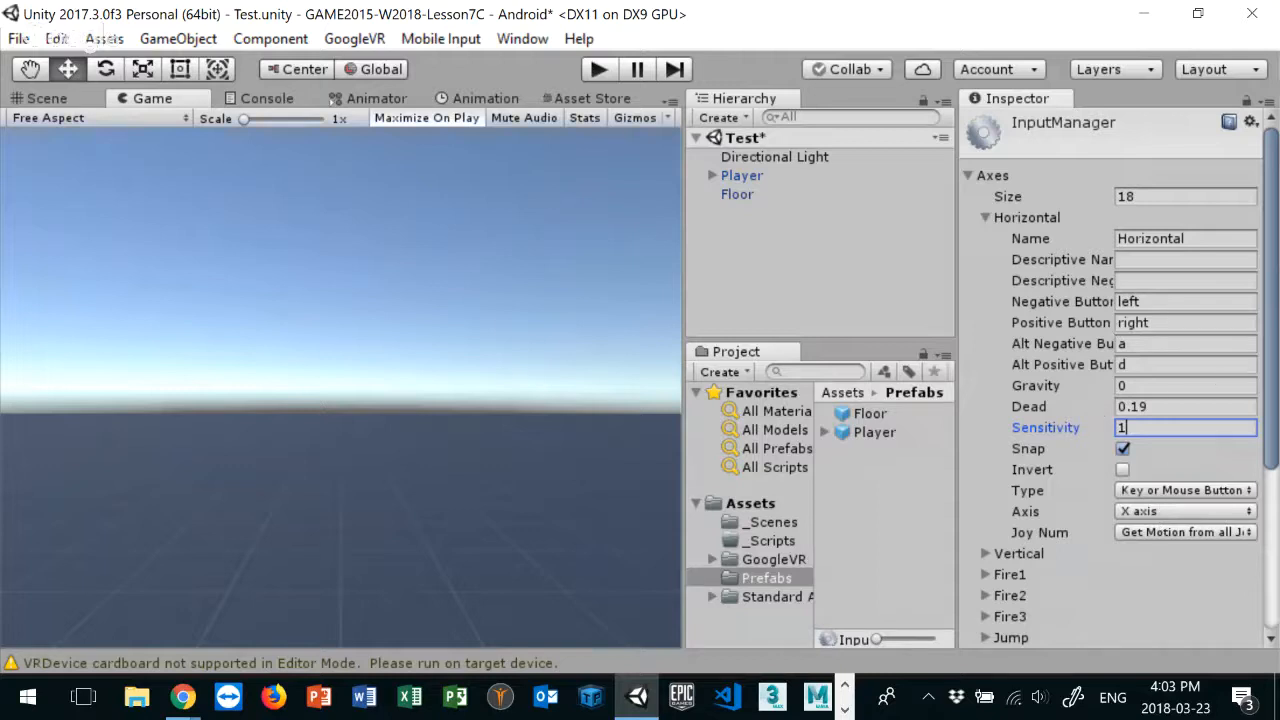
left_click(1152, 491)
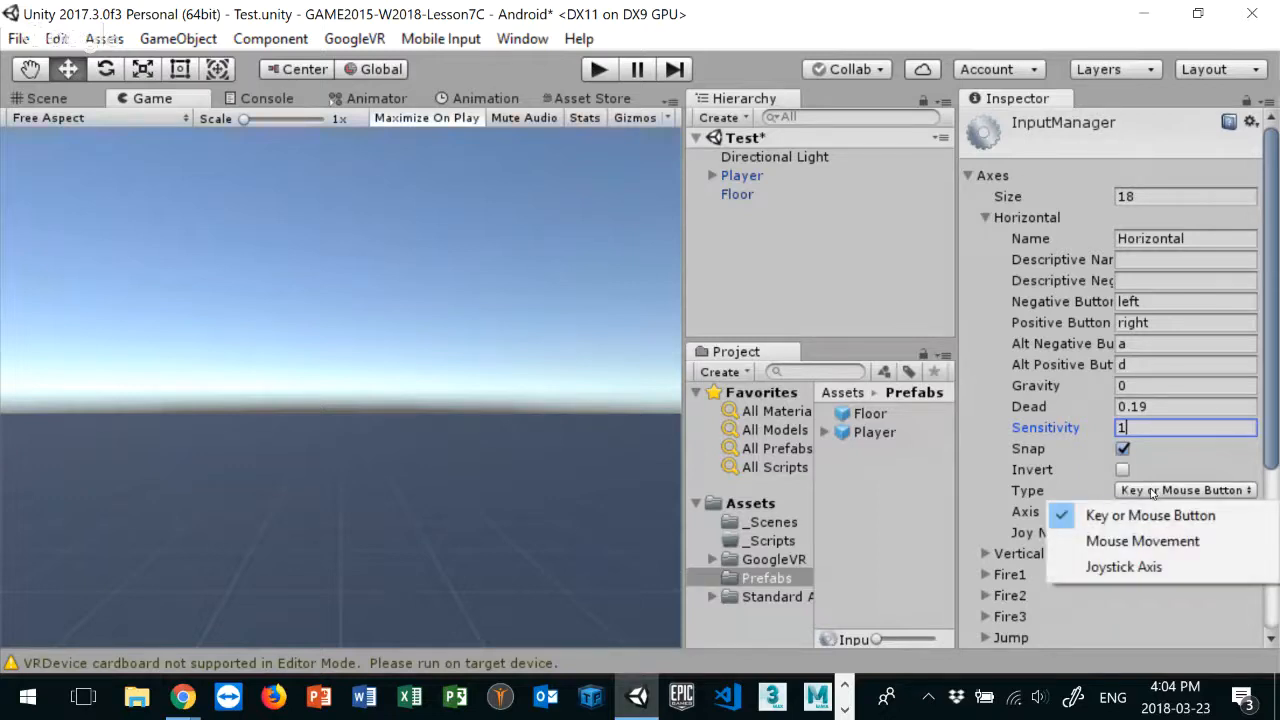
left_click(1125, 564)
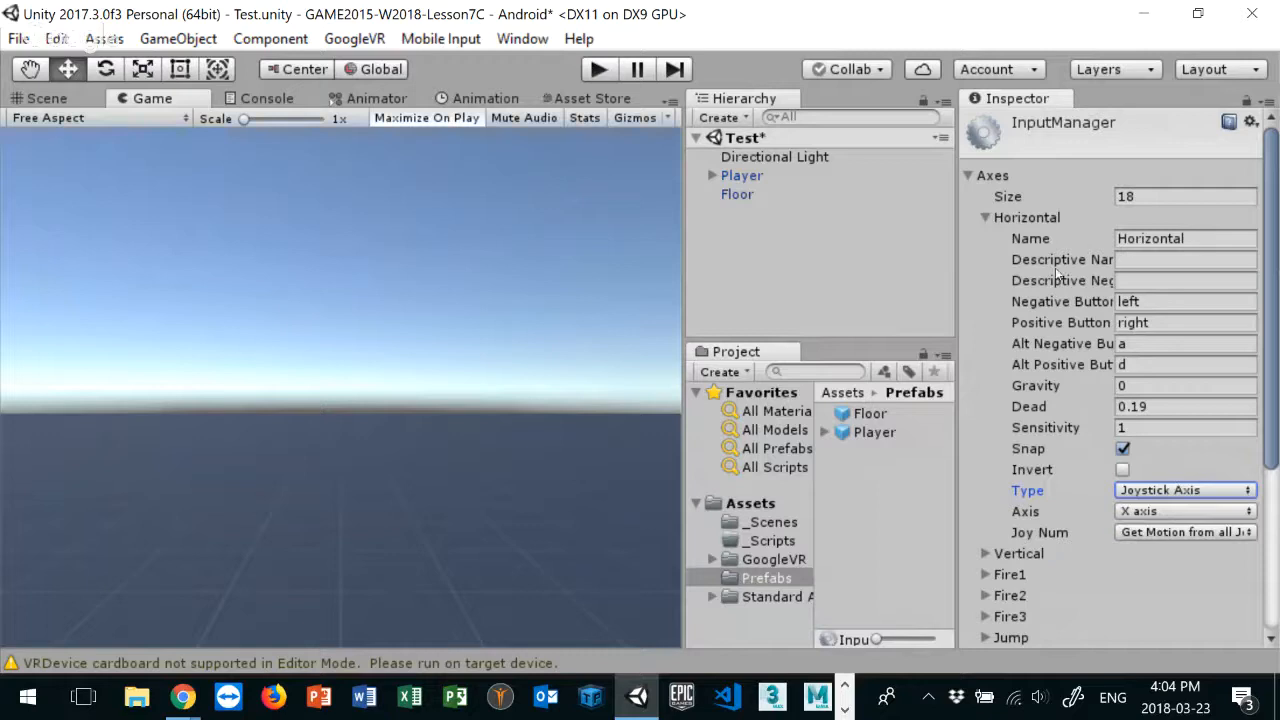
left_click(985, 218)
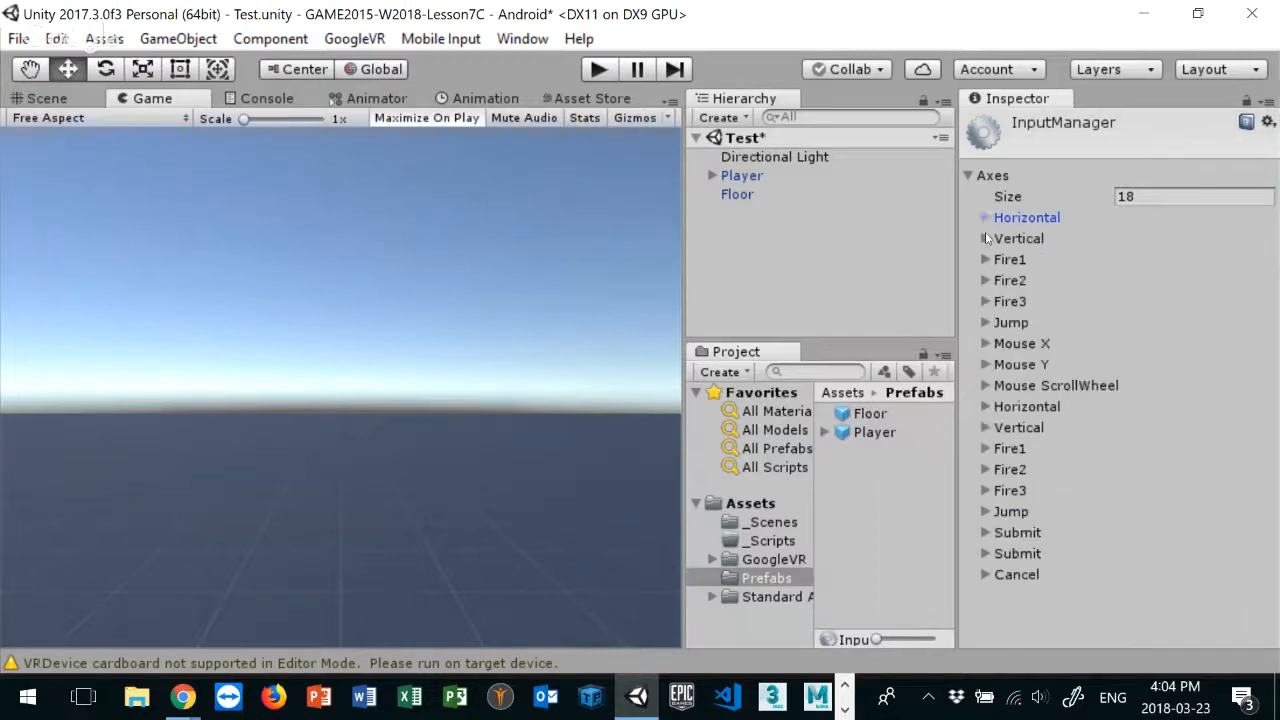
Step: Configure the first Vertical axis with Gravity 0, Dead 0.19, Sensitivity 1 and Type Joystick Axis
left_click(986, 238)
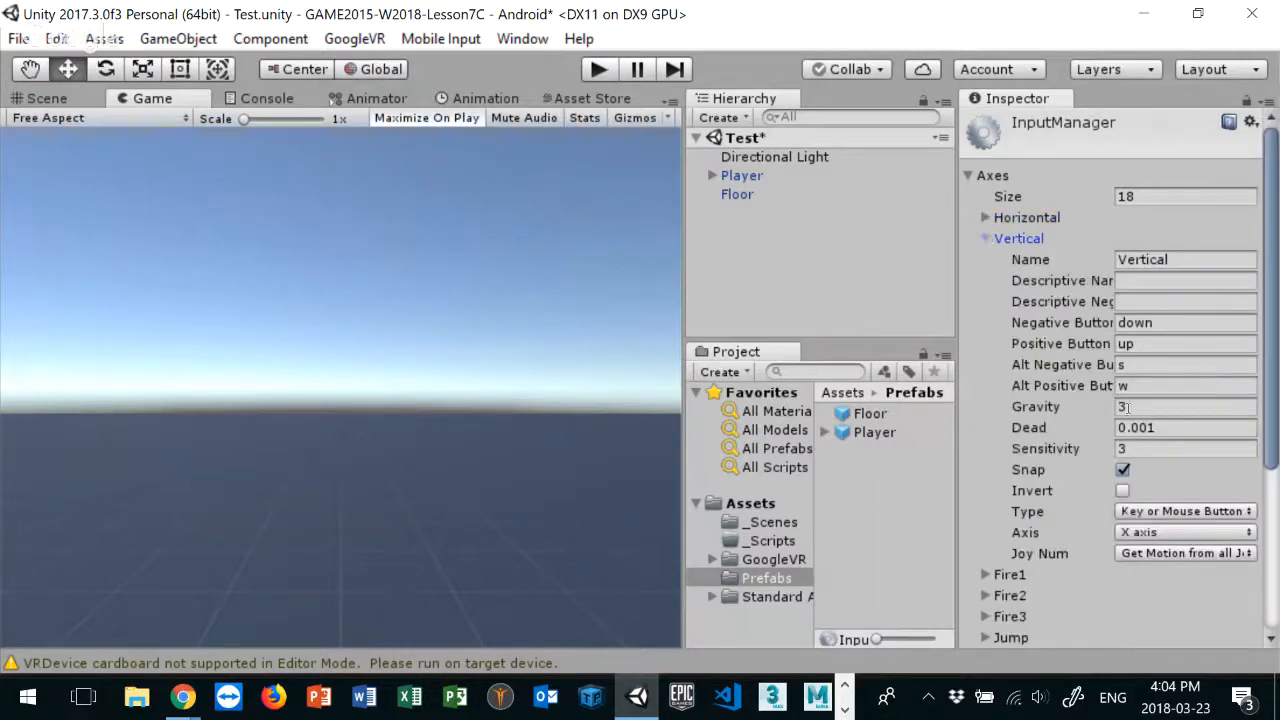
left_click(1065, 398)
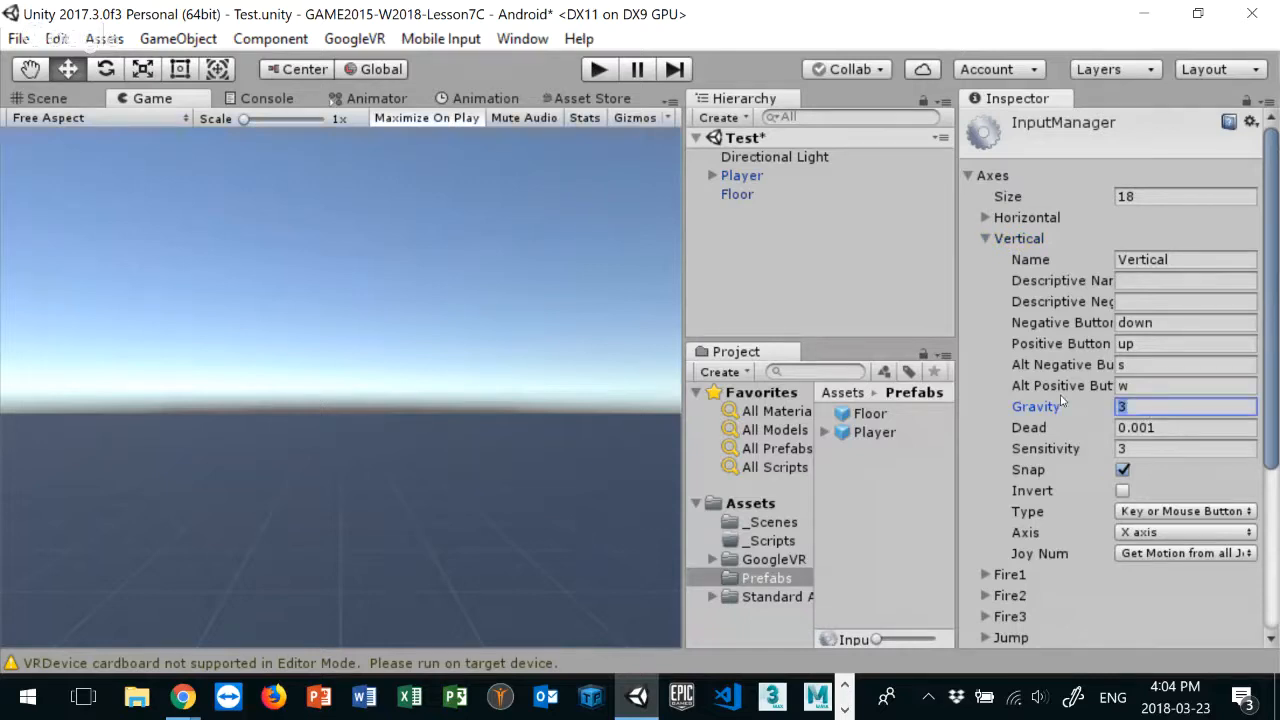
type("0")
left_click(1162, 430)
type(".019")
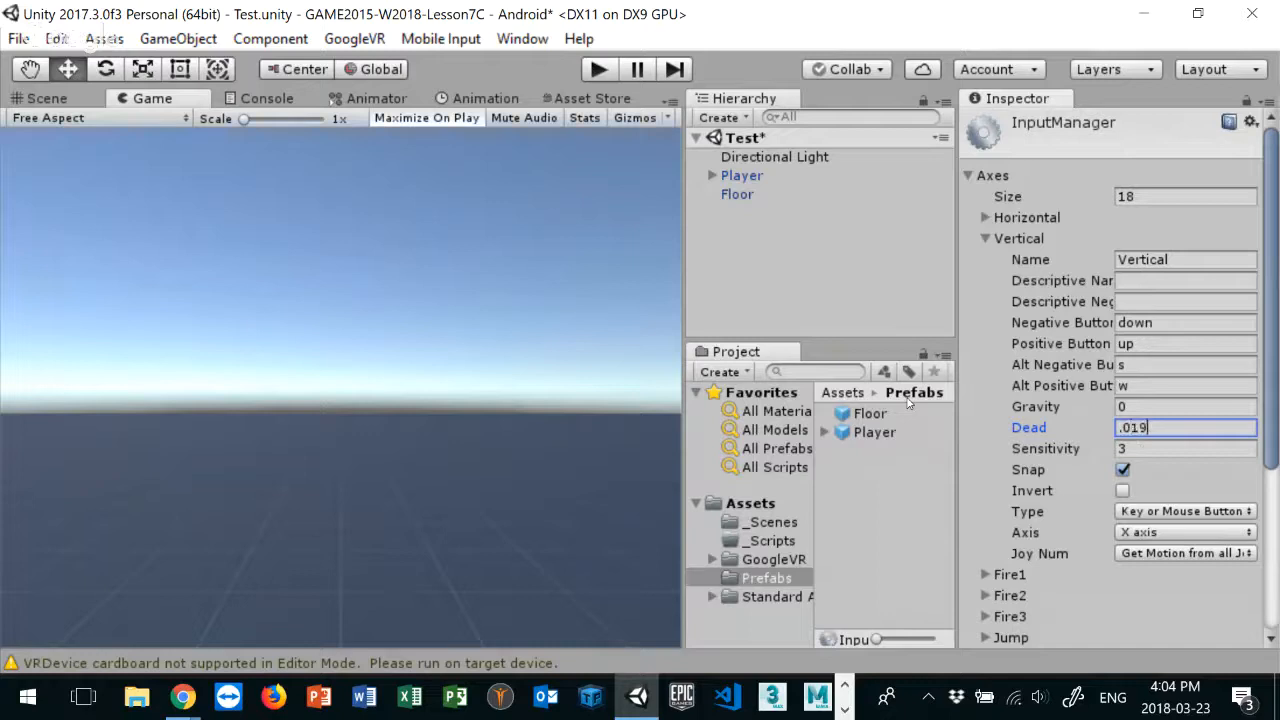
key("BackSpace")
key("BackSpace")
key("BackSpace")
key("BackSpace")
type("0.19")
left_click(1153, 446)
type("1")
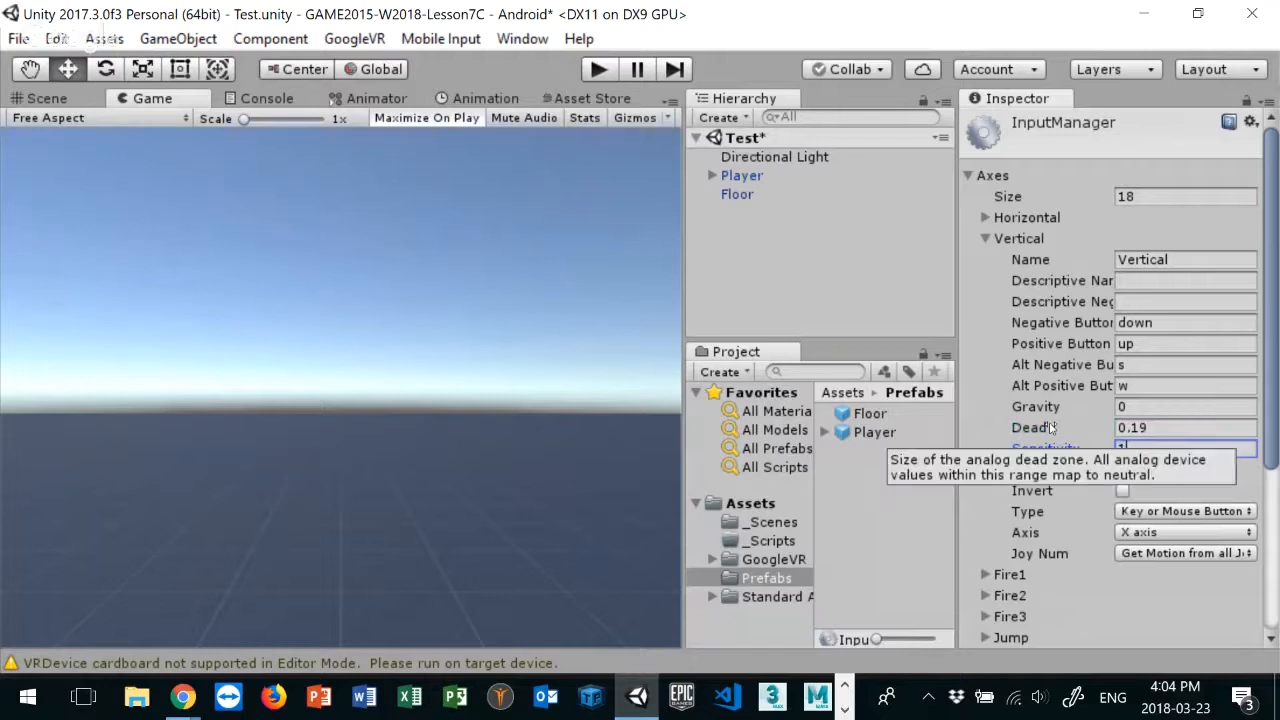
key("shift+Tab")
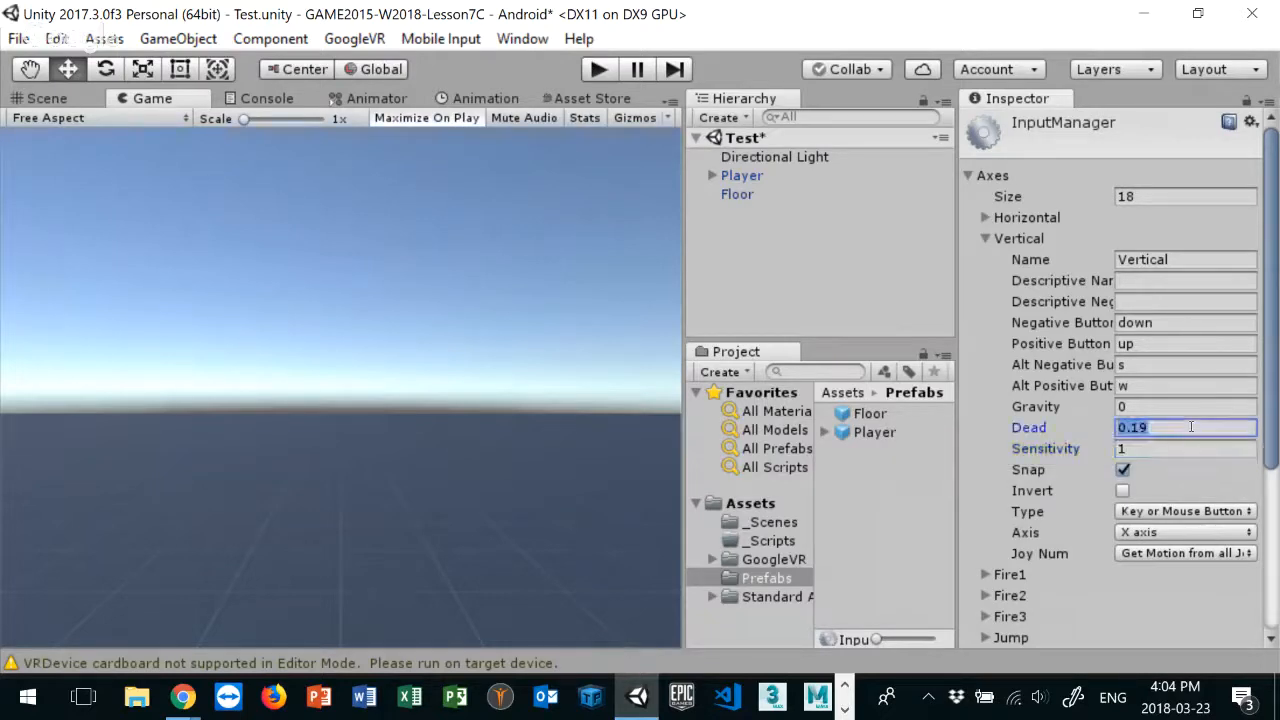
left_click(1150, 511)
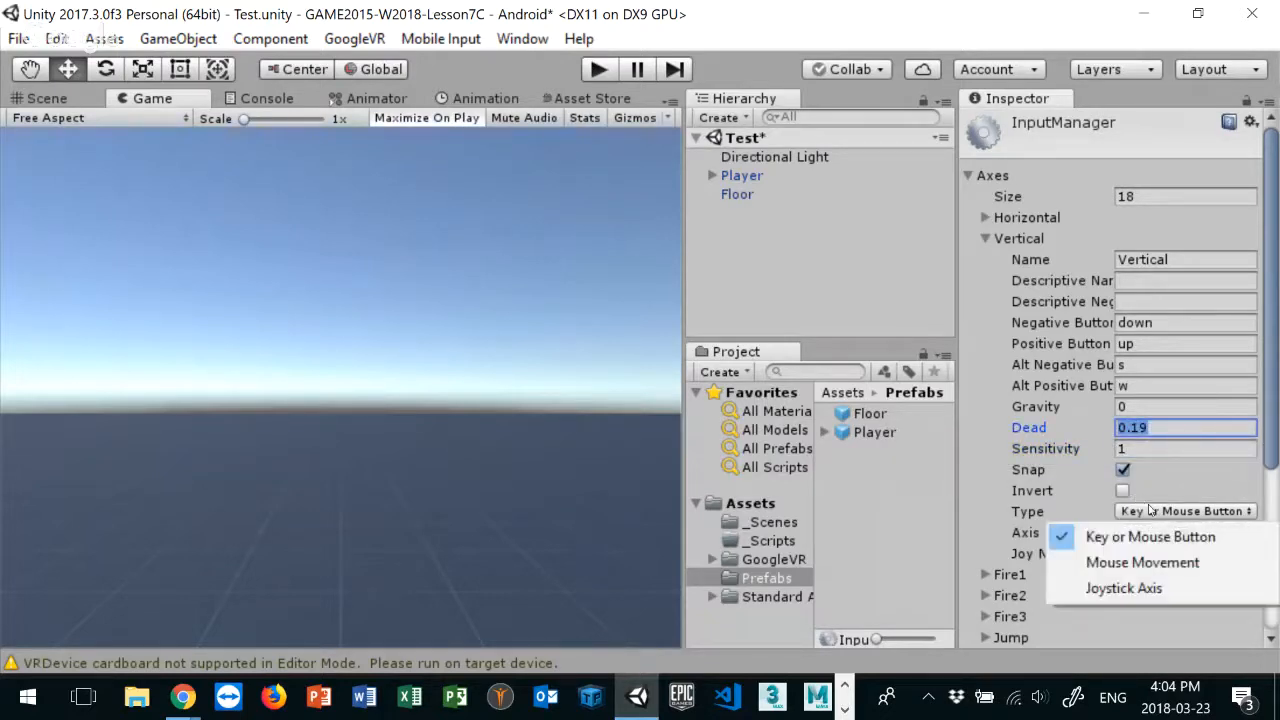
left_click(1130, 586)
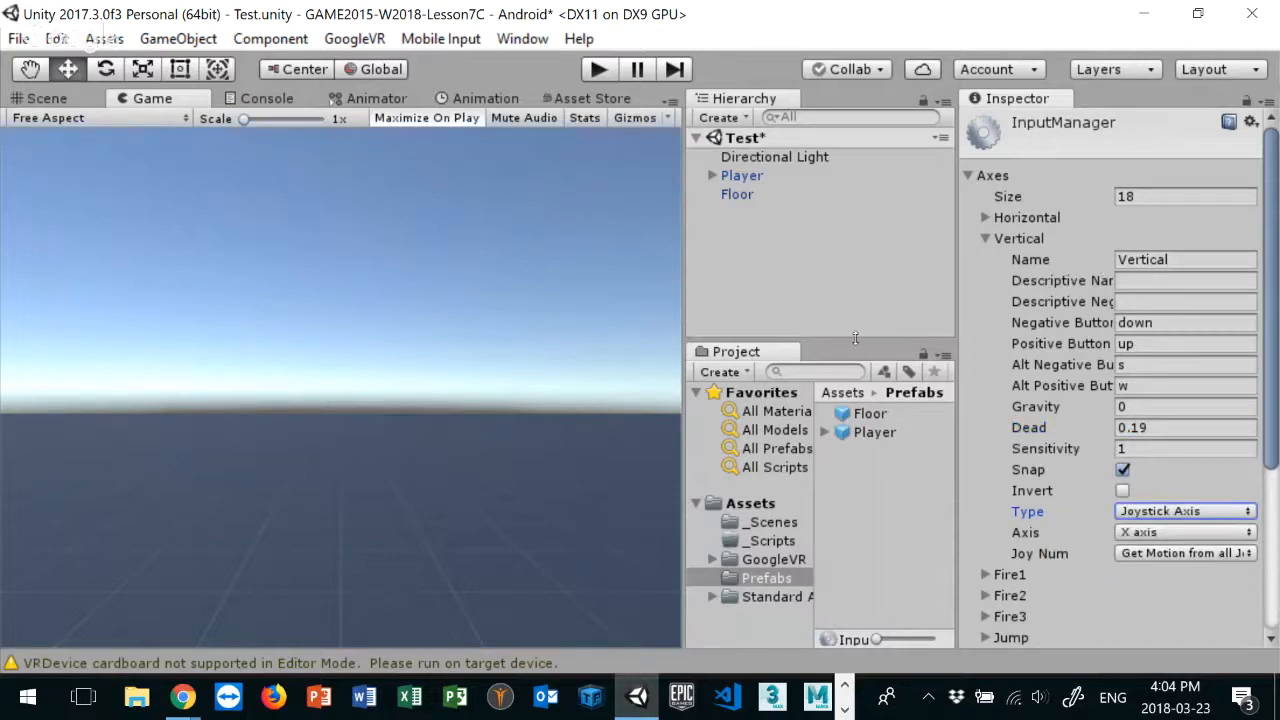
Step: Playtest the Test scene with the changed Horizontal and Vertical axes by moving and looking around, and stop play mode
left_click(598, 69)
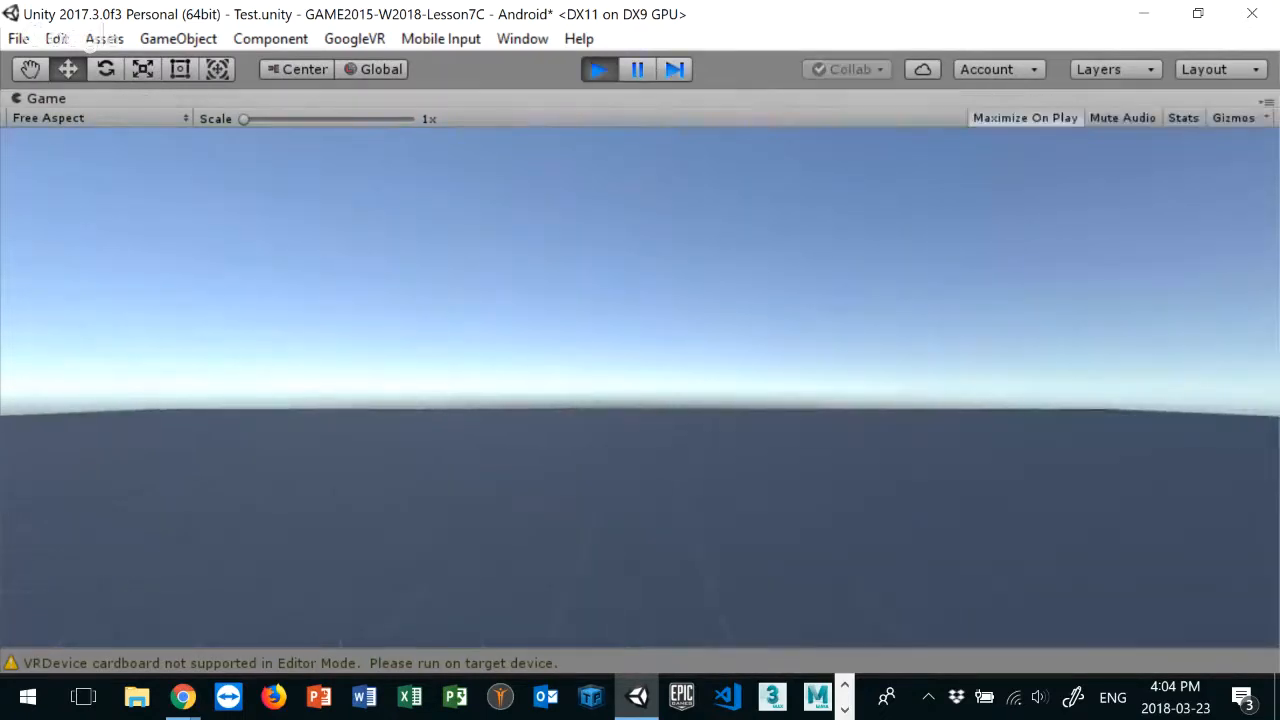
key("w")
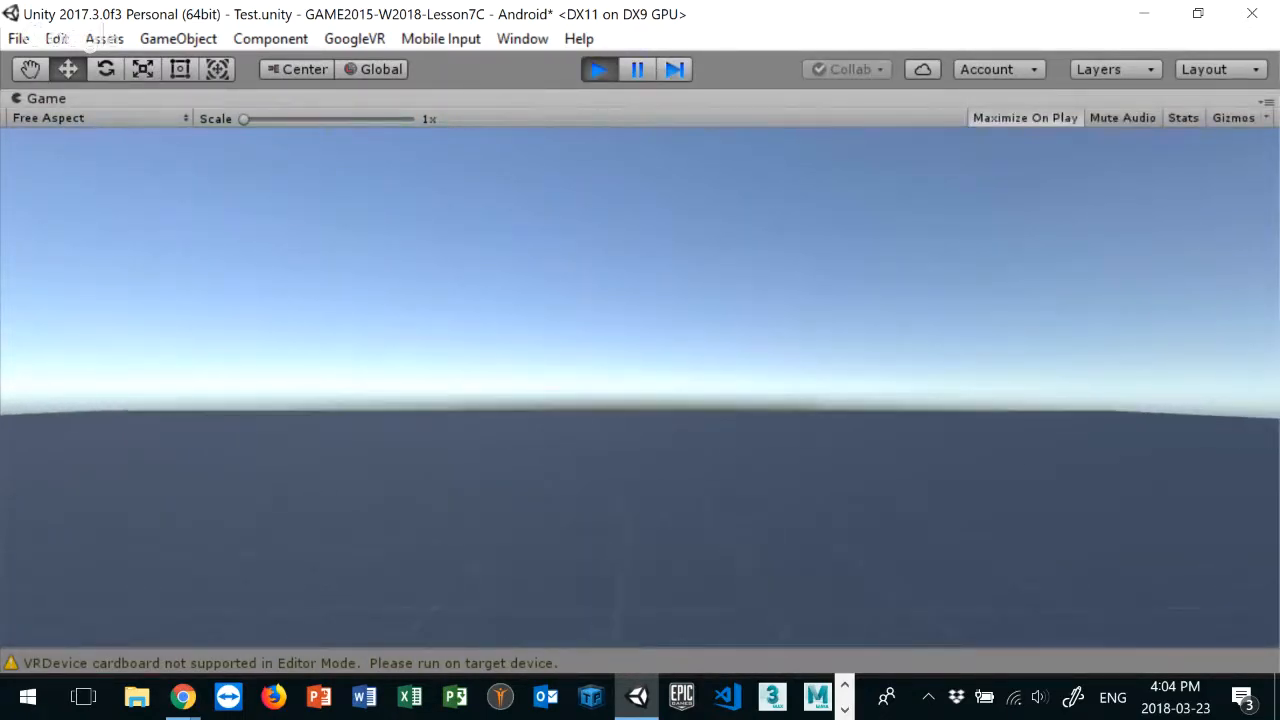
key("a")
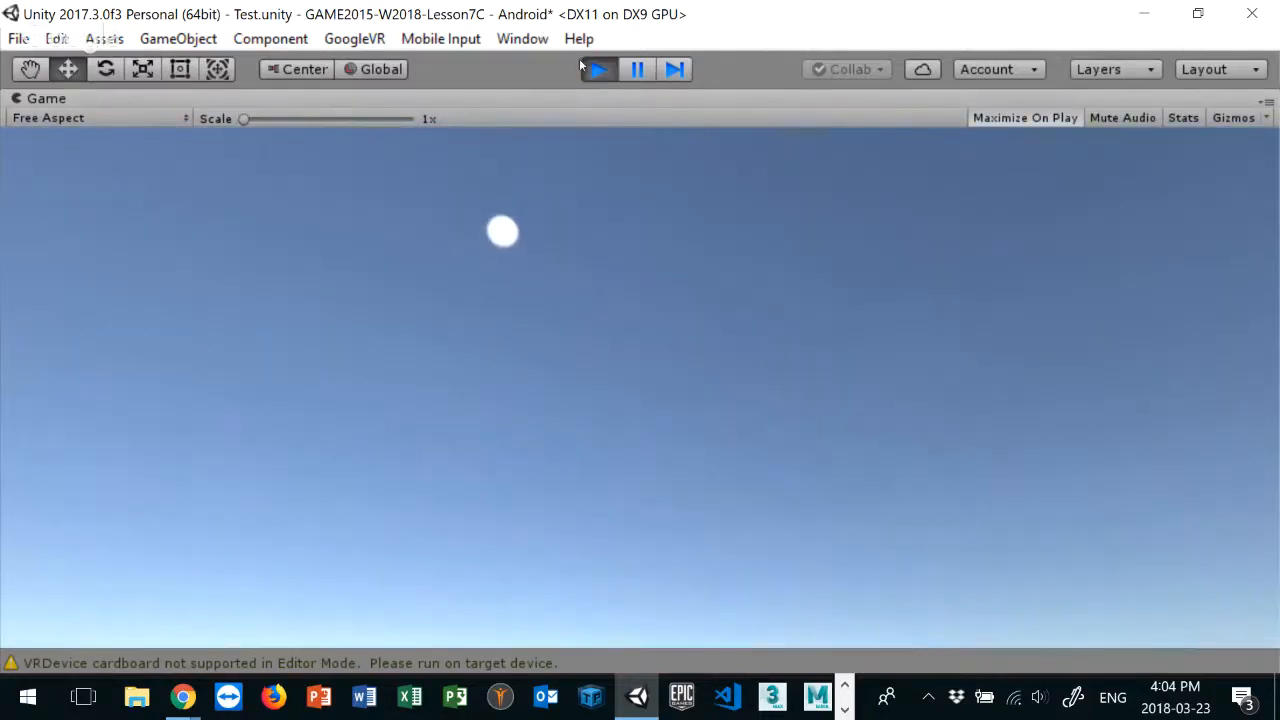
left_click(598, 69)
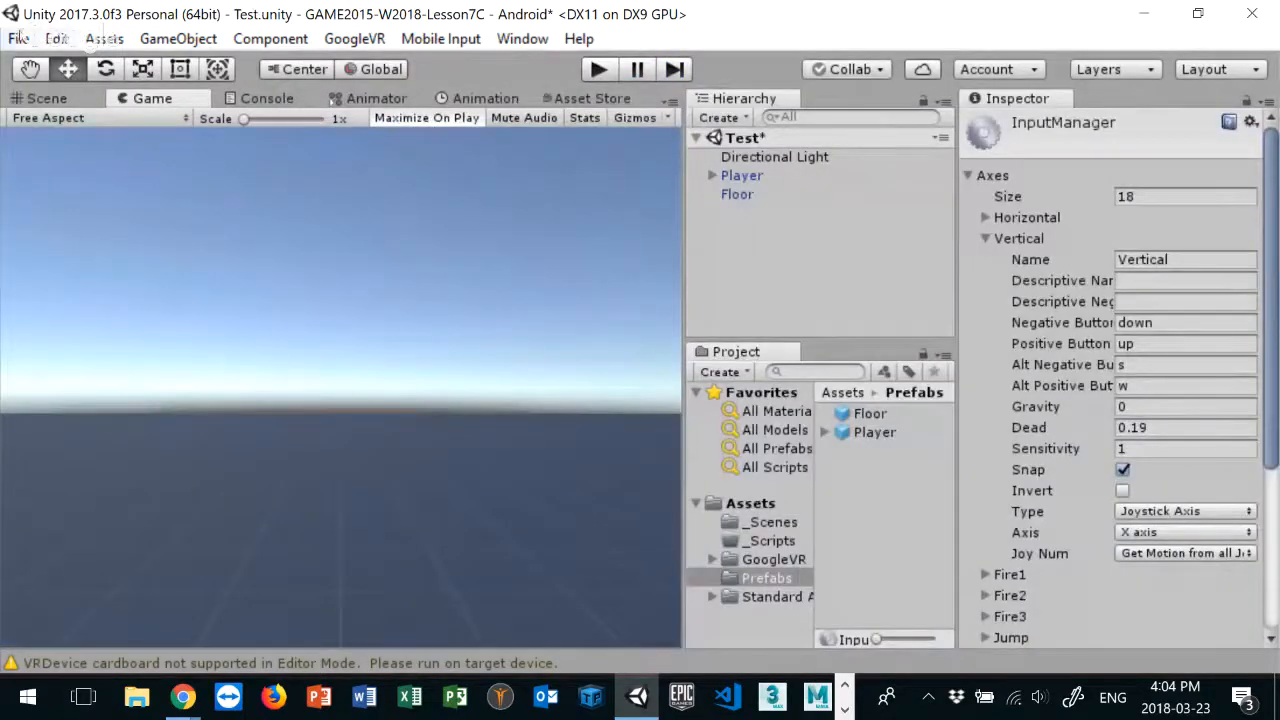
left_click(18, 38)
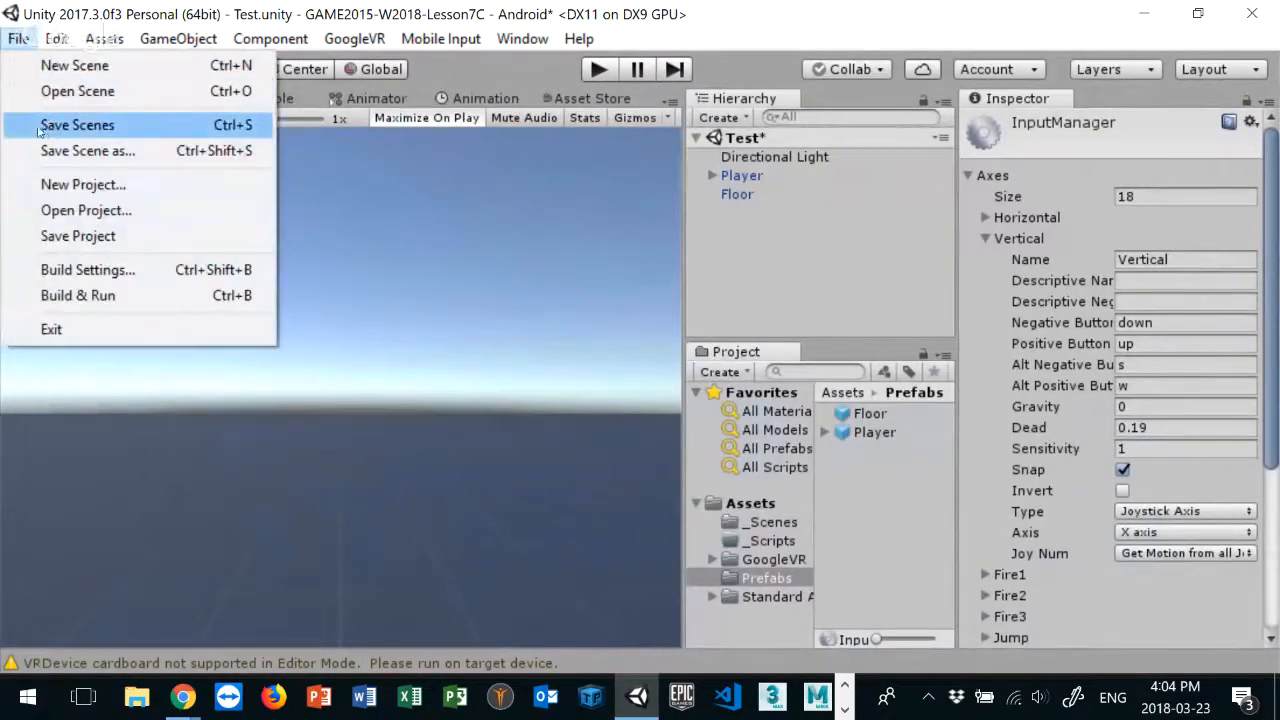
Step: Collapse the Vertical axis and configure the Mouse X axis with Dead 0.19, Sensitivity 1 and Type Joystick Axis
left_click(985, 238)
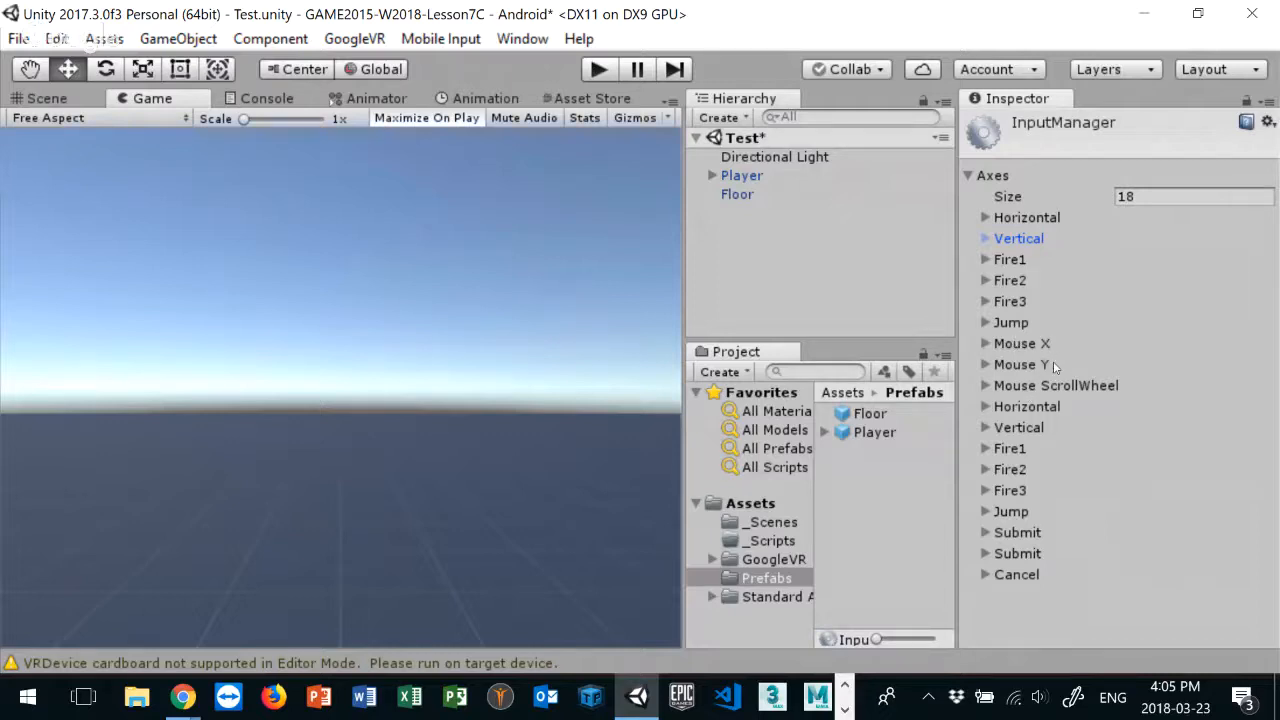
left_click(984, 344)
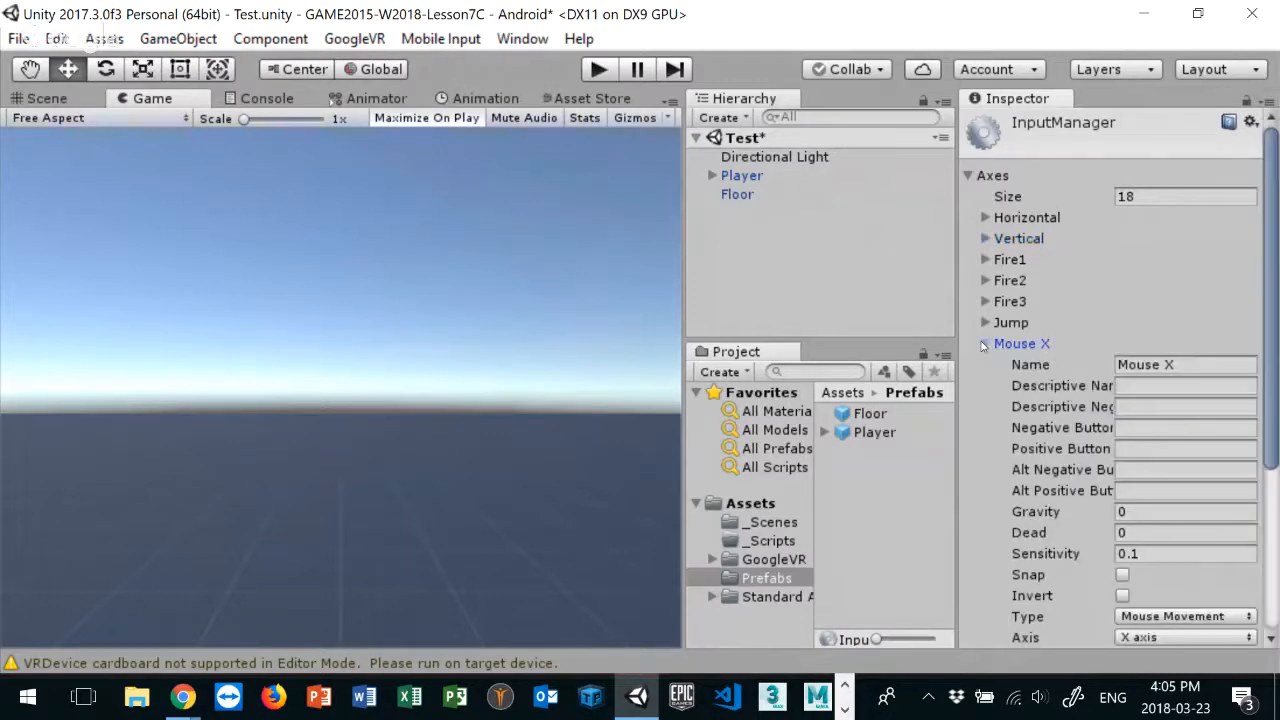
scroll(1172, 337, "down", 5)
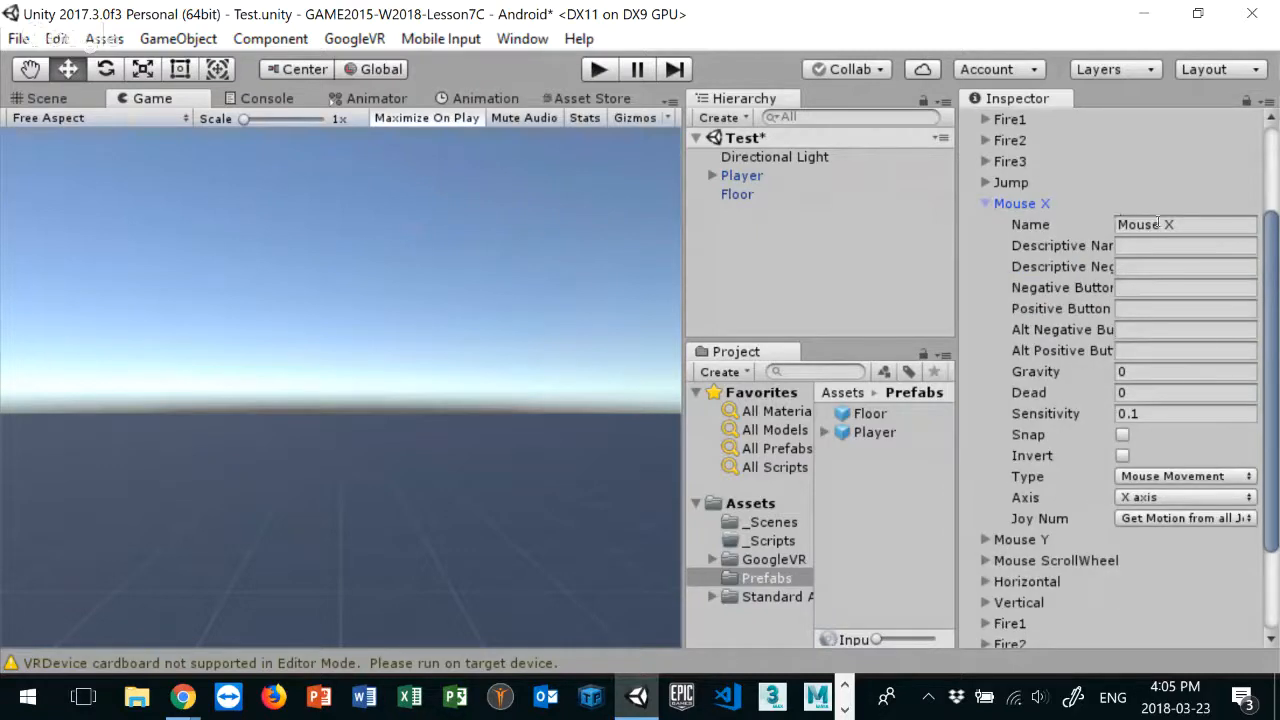
left_click(1141, 392)
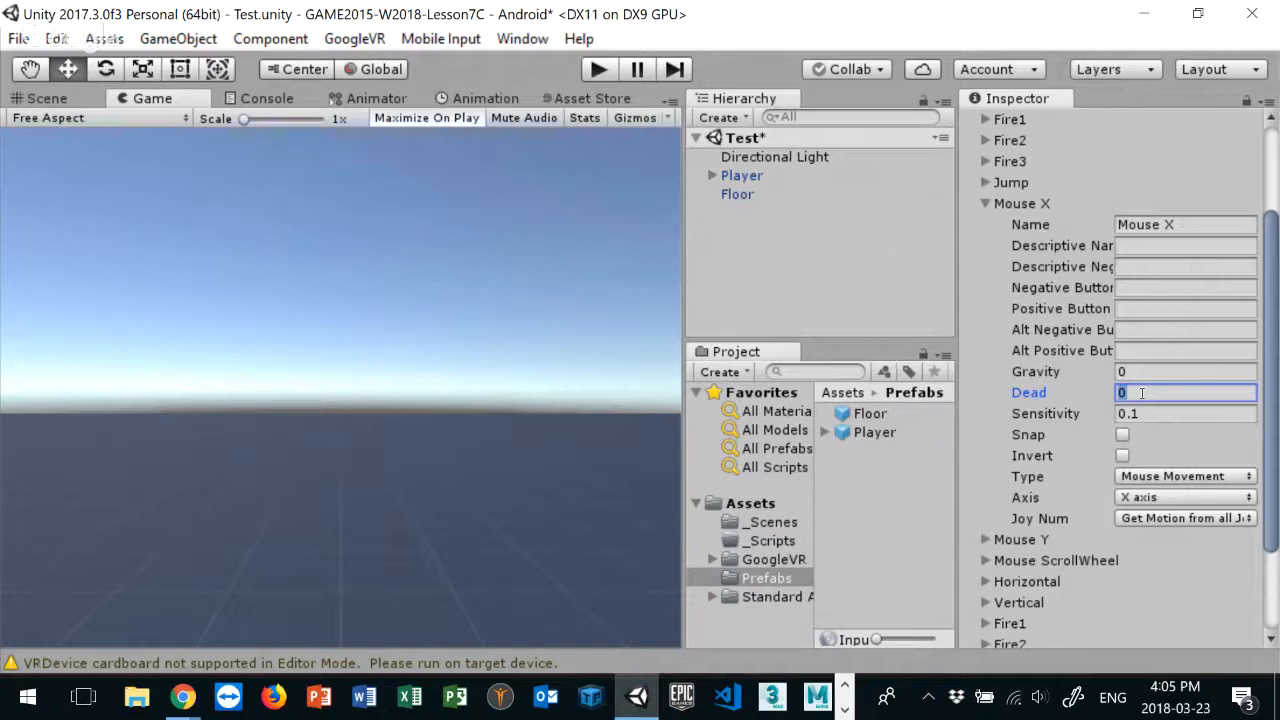
type(".")
key("BackSpace")
type("0.19")
left_click(1133, 413)
type("1")
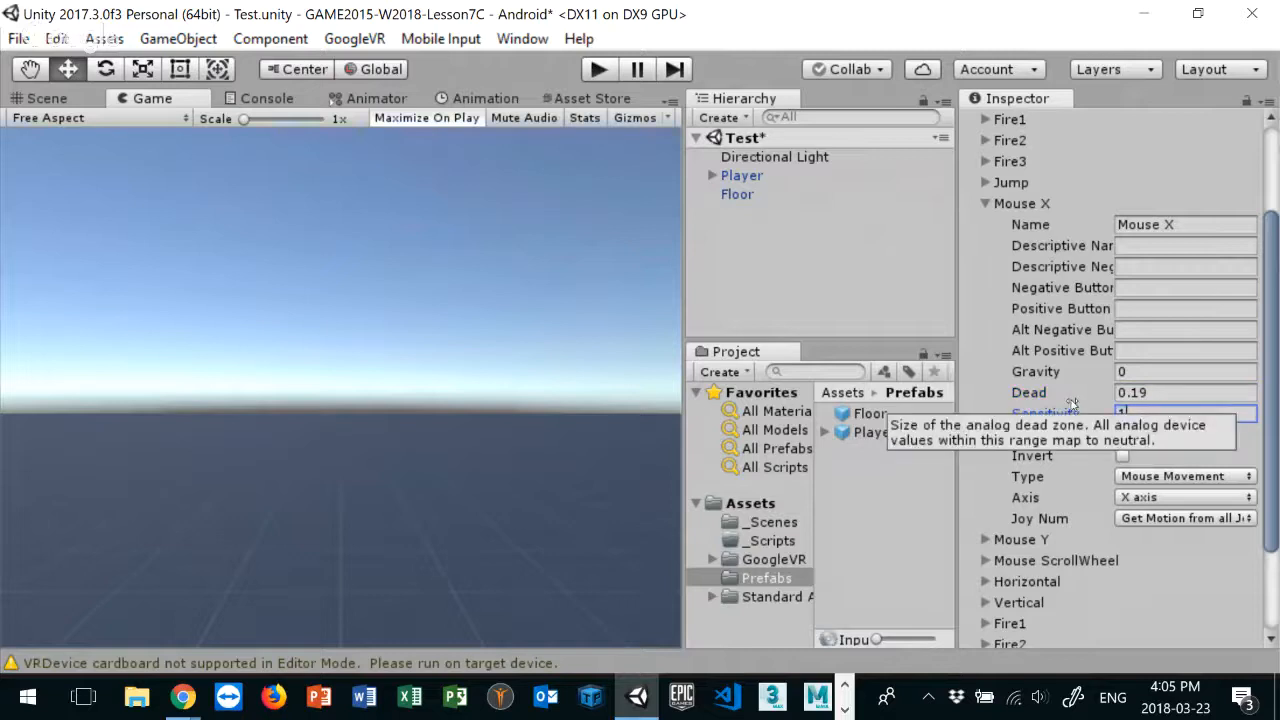
left_click(1175, 396)
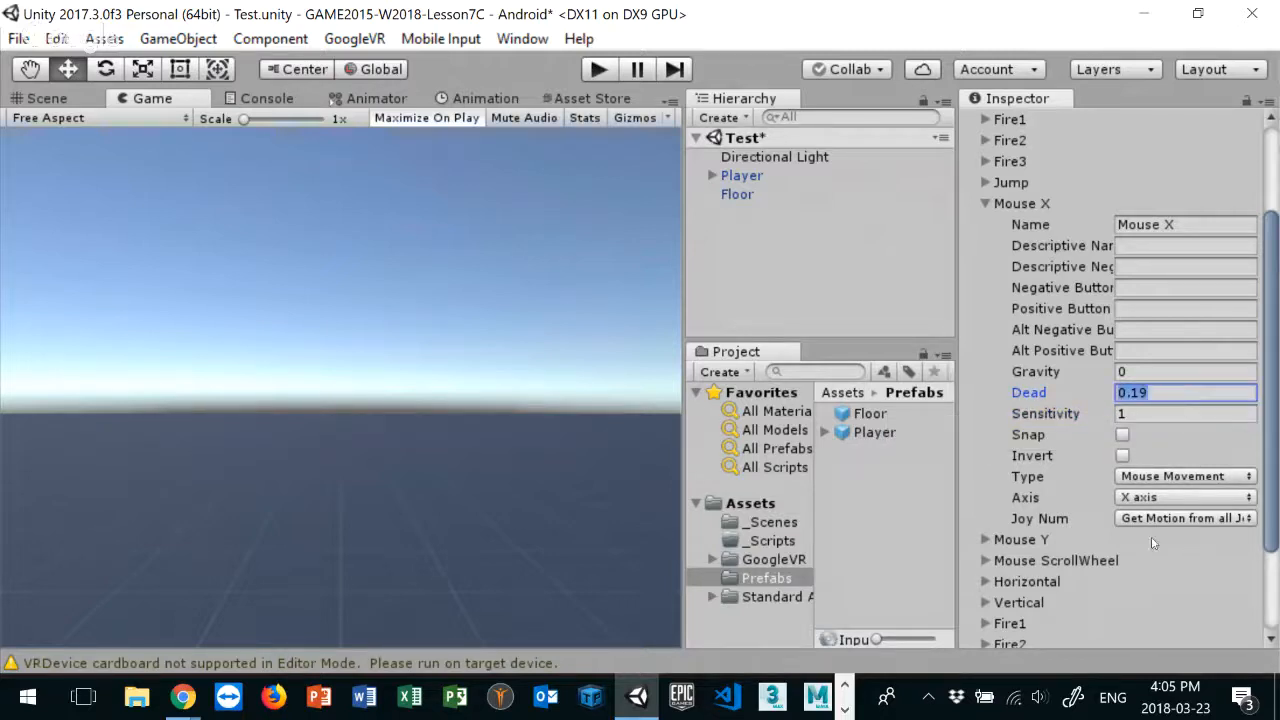
left_click(1154, 477)
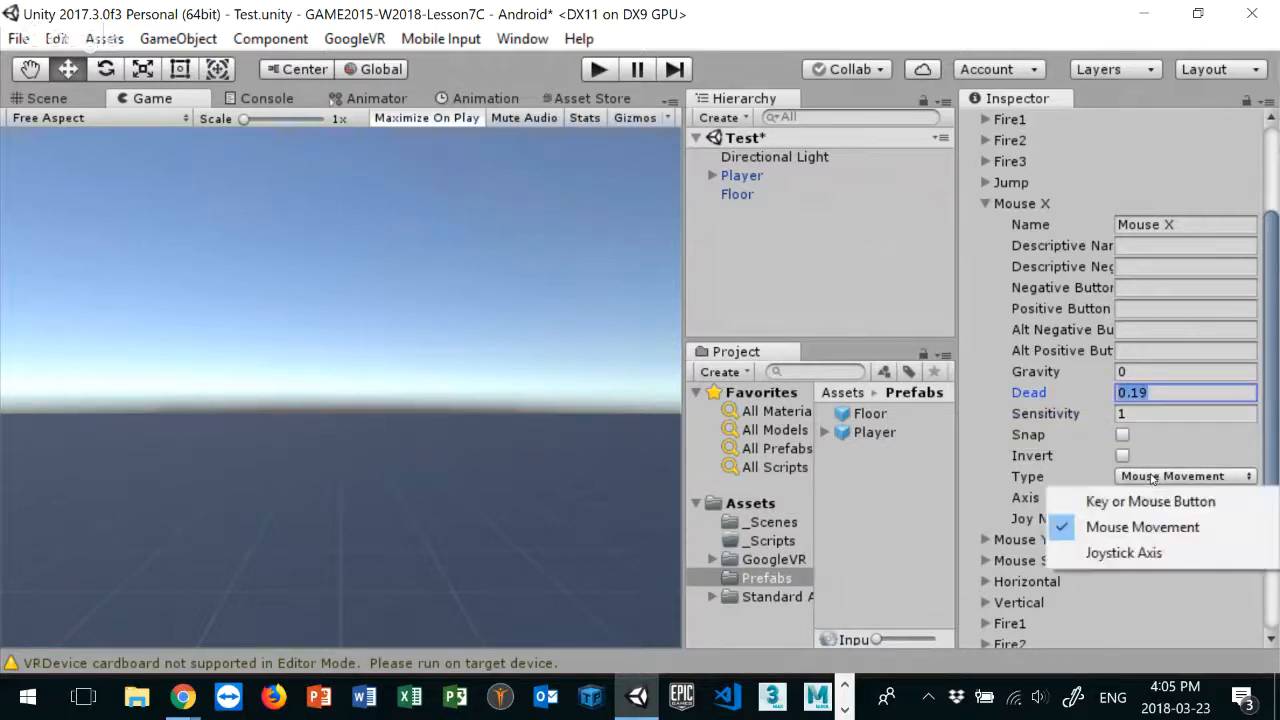
left_click(1128, 553)
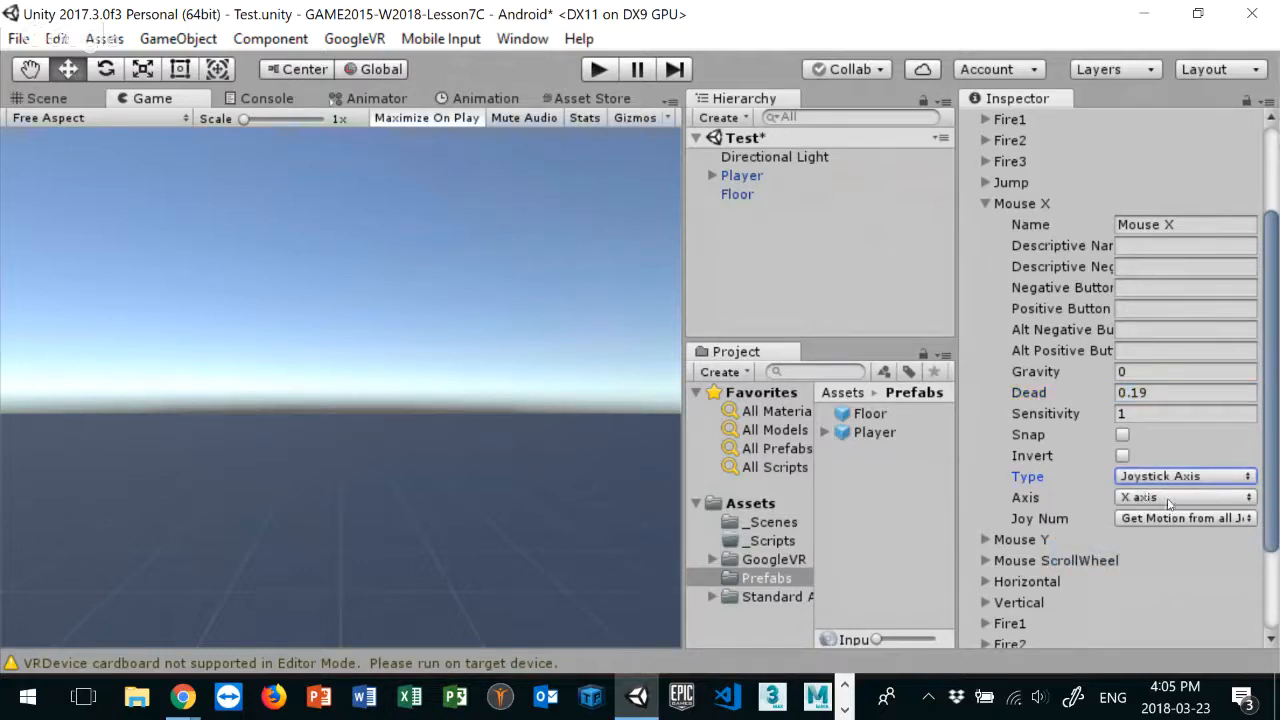
Step: Check the right stick's axes on the Xbox360Controller wiki page in Chrome and set Mouse X's axis to 4th axis (Joysticks) in Unity
mouse_move(185, 711)
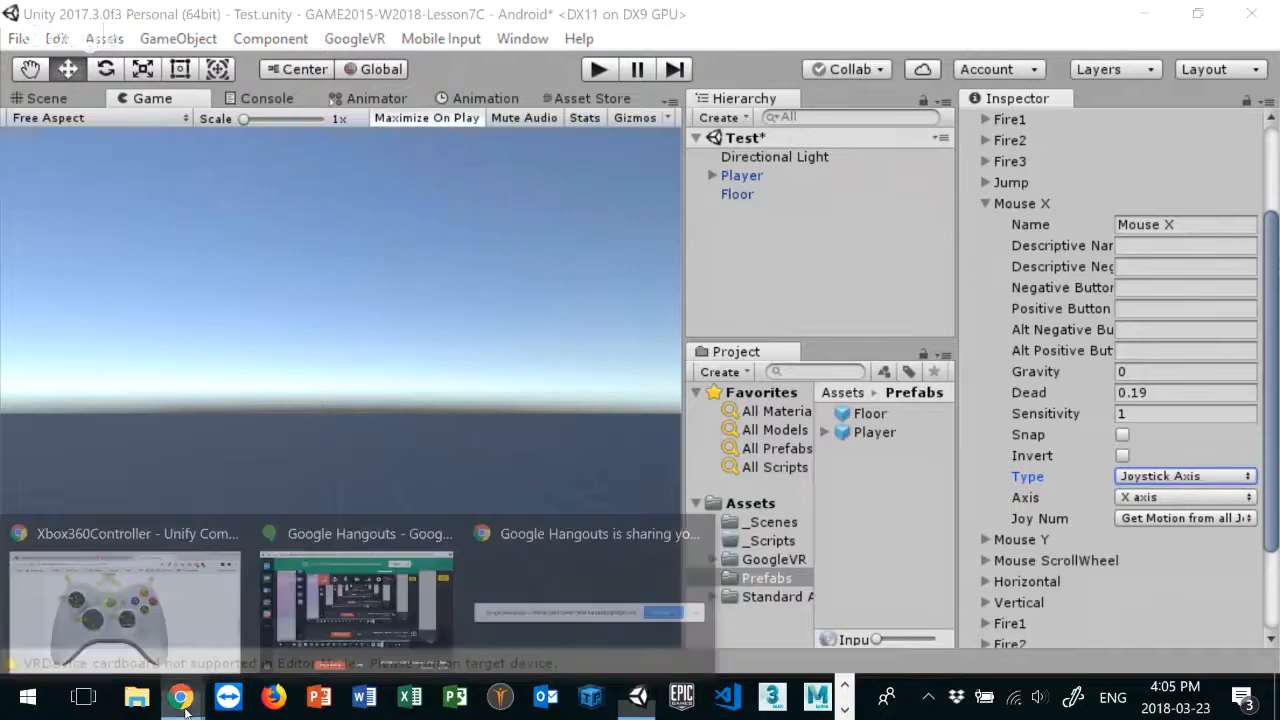
left_click(190, 605)
scroll(668, 443, "up", 3)
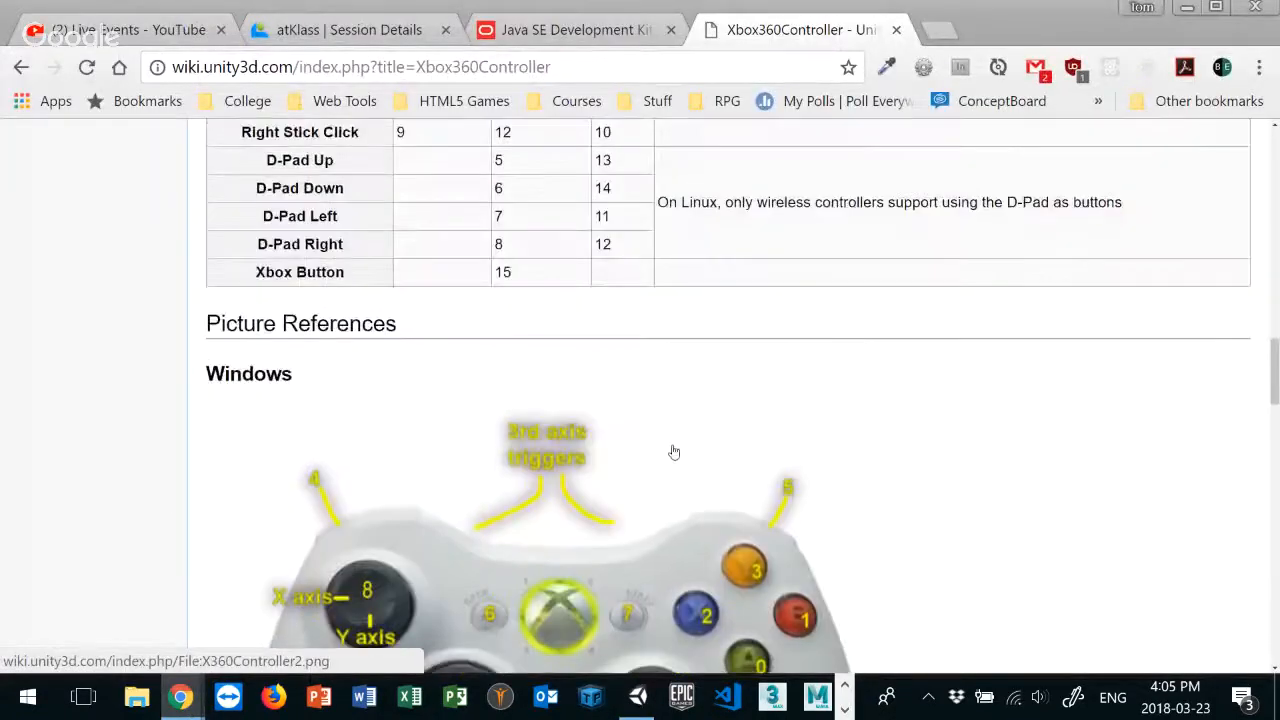
scroll(674, 452, "down", 5)
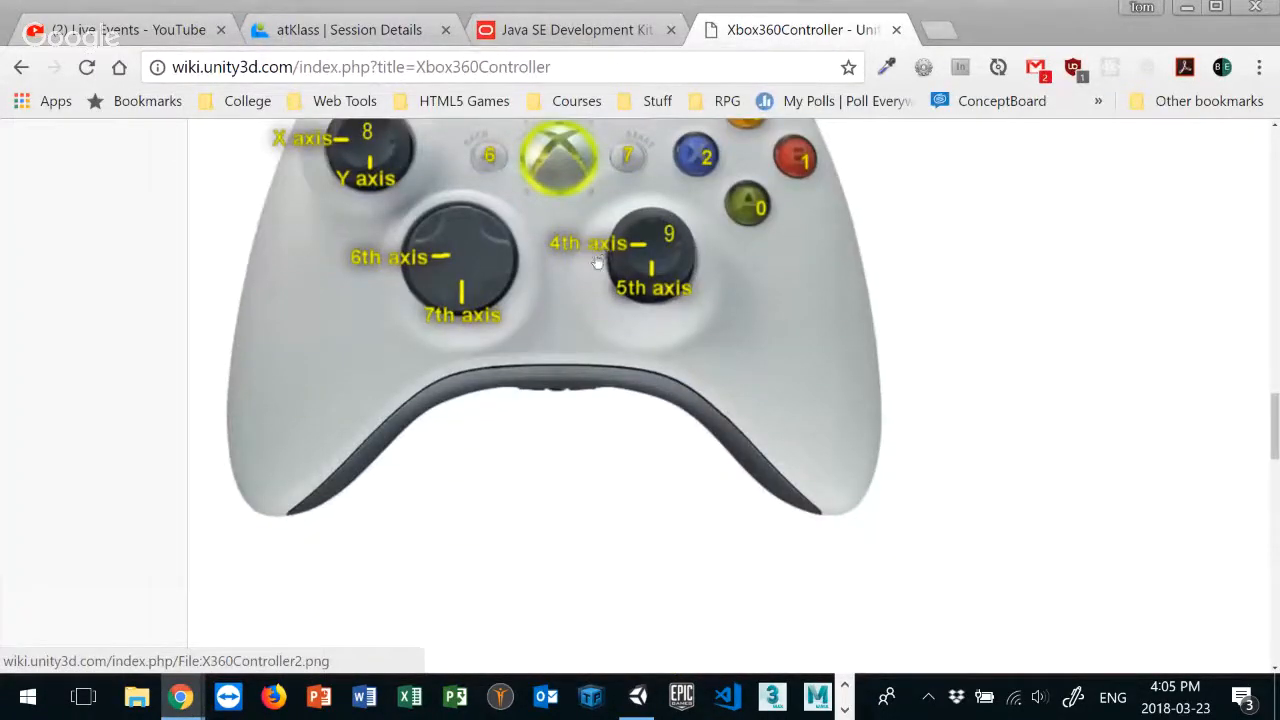
key("alt+Tab")
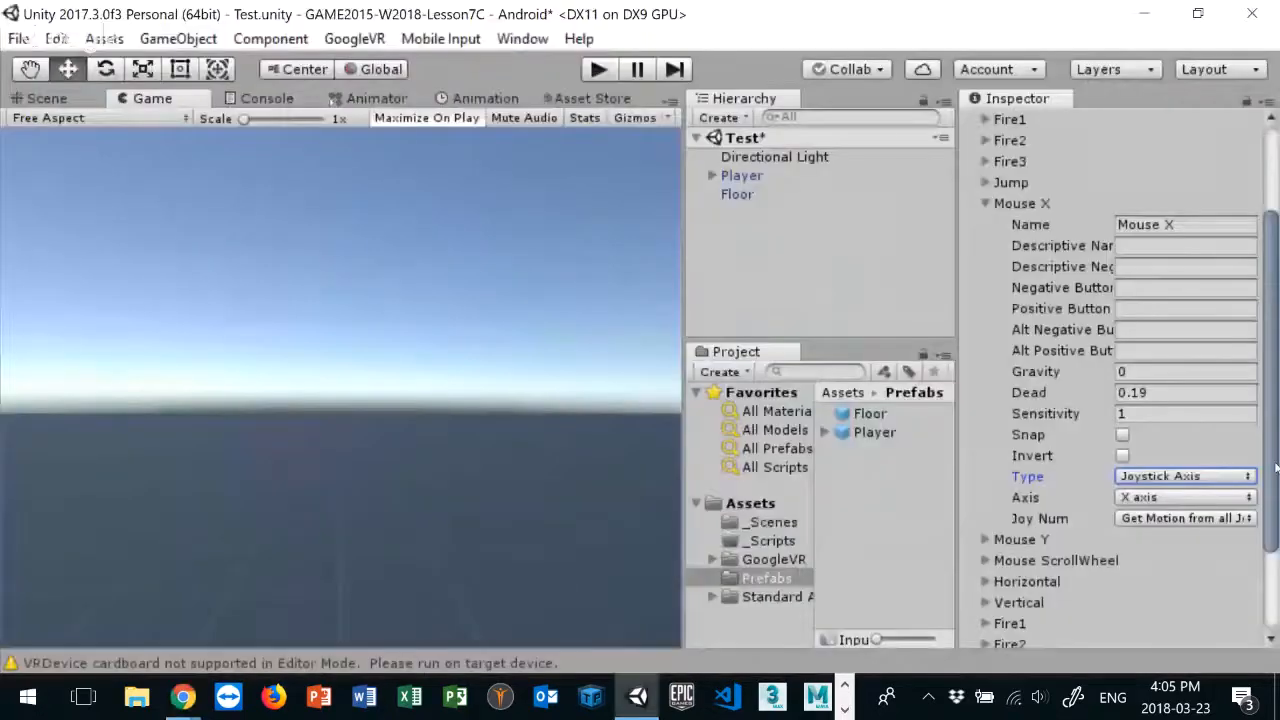
left_click(1258, 494)
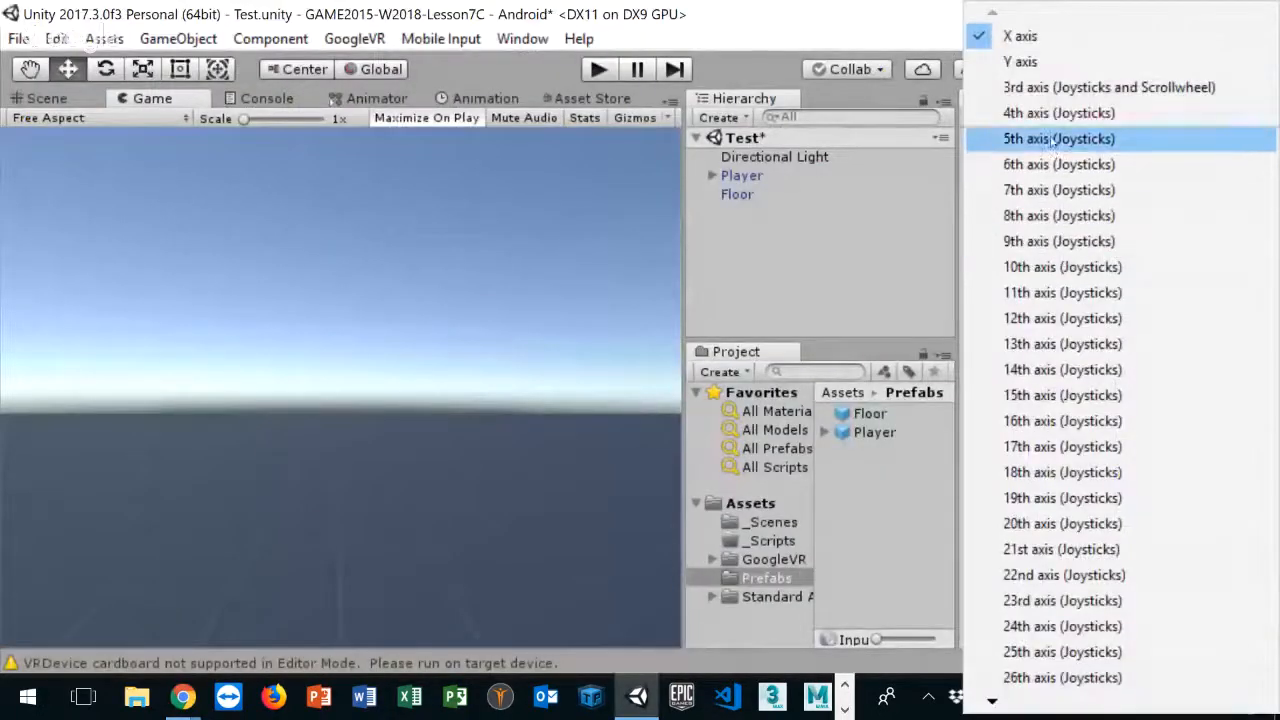
left_click(1052, 115)
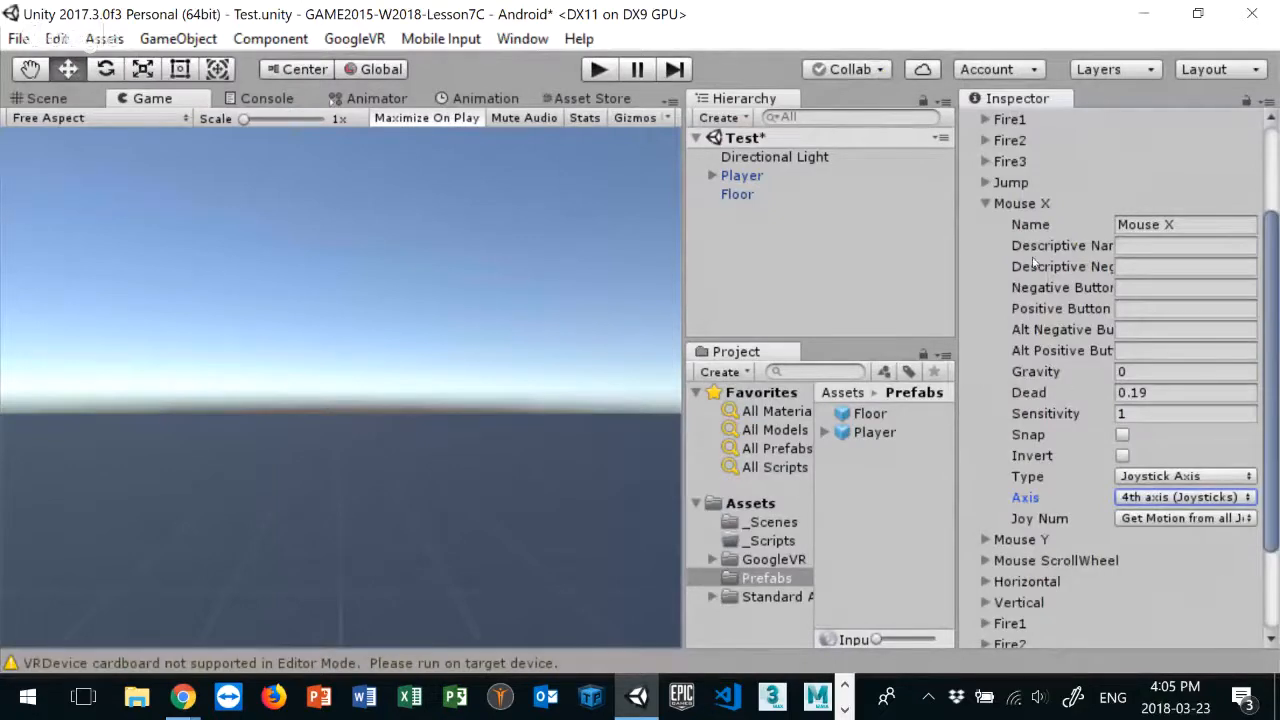
left_click(986, 205)
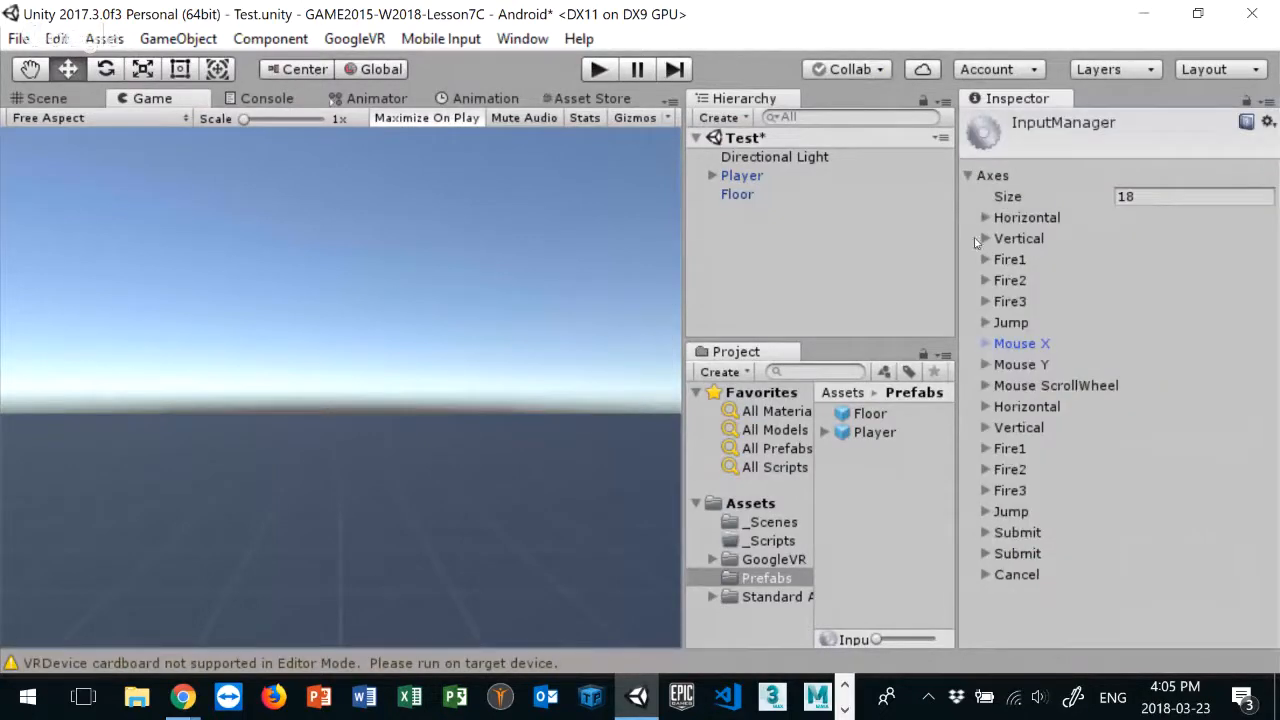
Step: Set the Mouse Y input's dead zone to 0.19 and its sensitivity to 1
left_click(986, 365)
scroll(1195, 418, "down", 1)
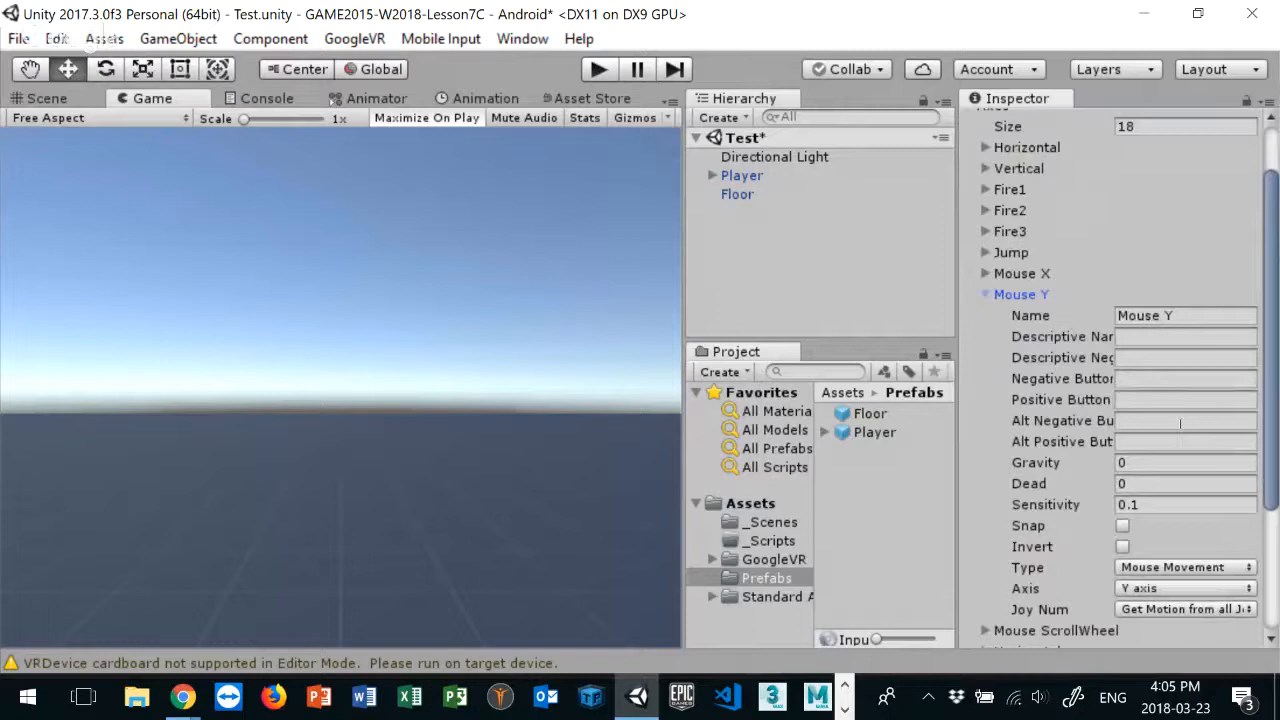
left_click(1138, 463)
key("Tab")
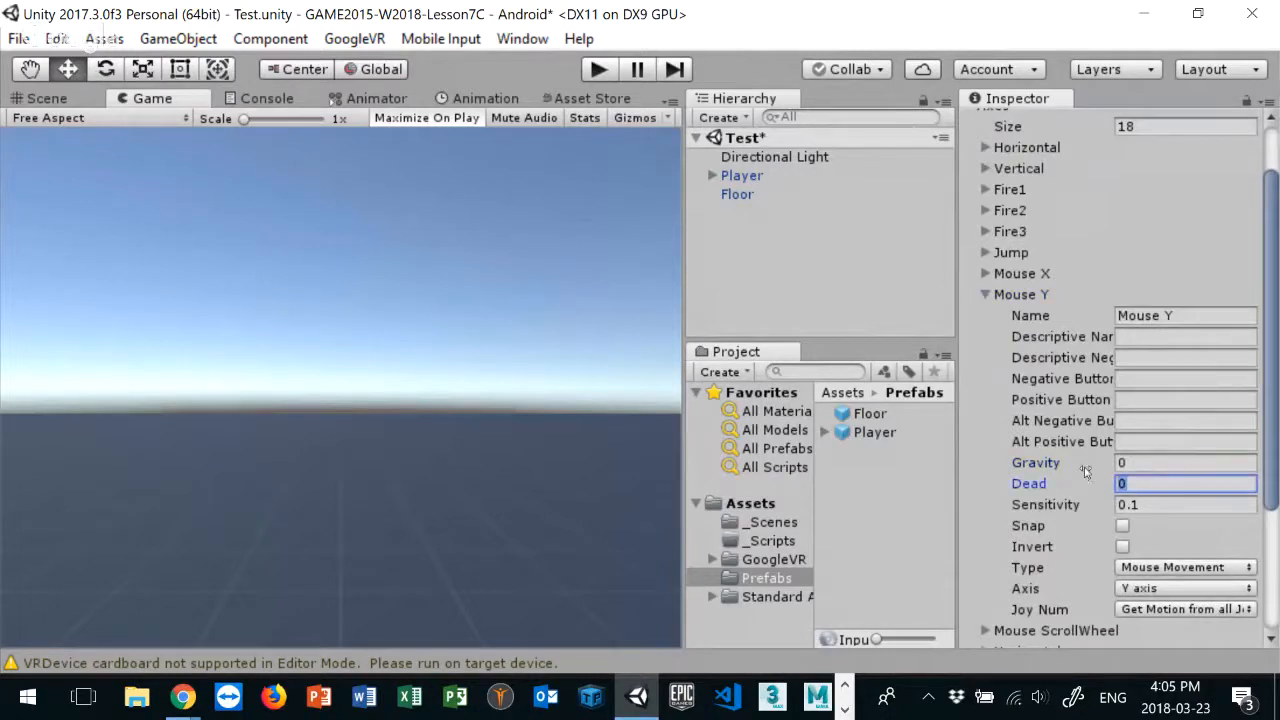
type("0.19")
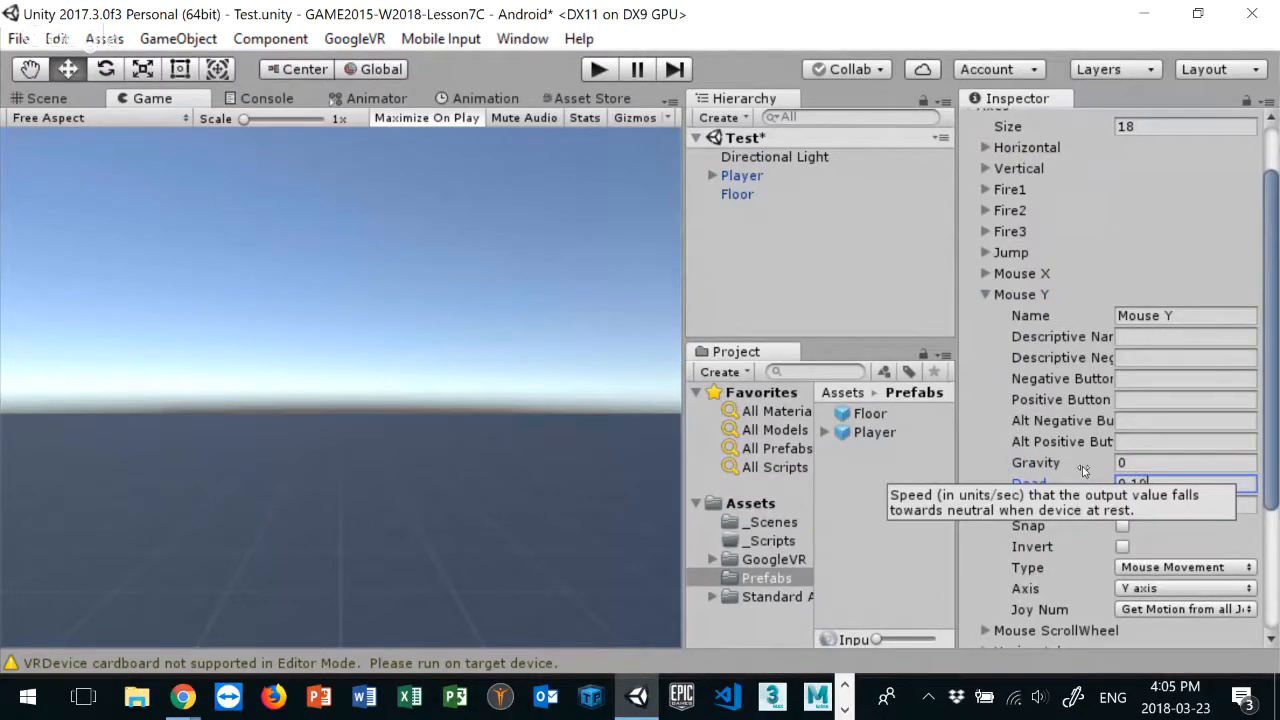
left_click(1162, 465)
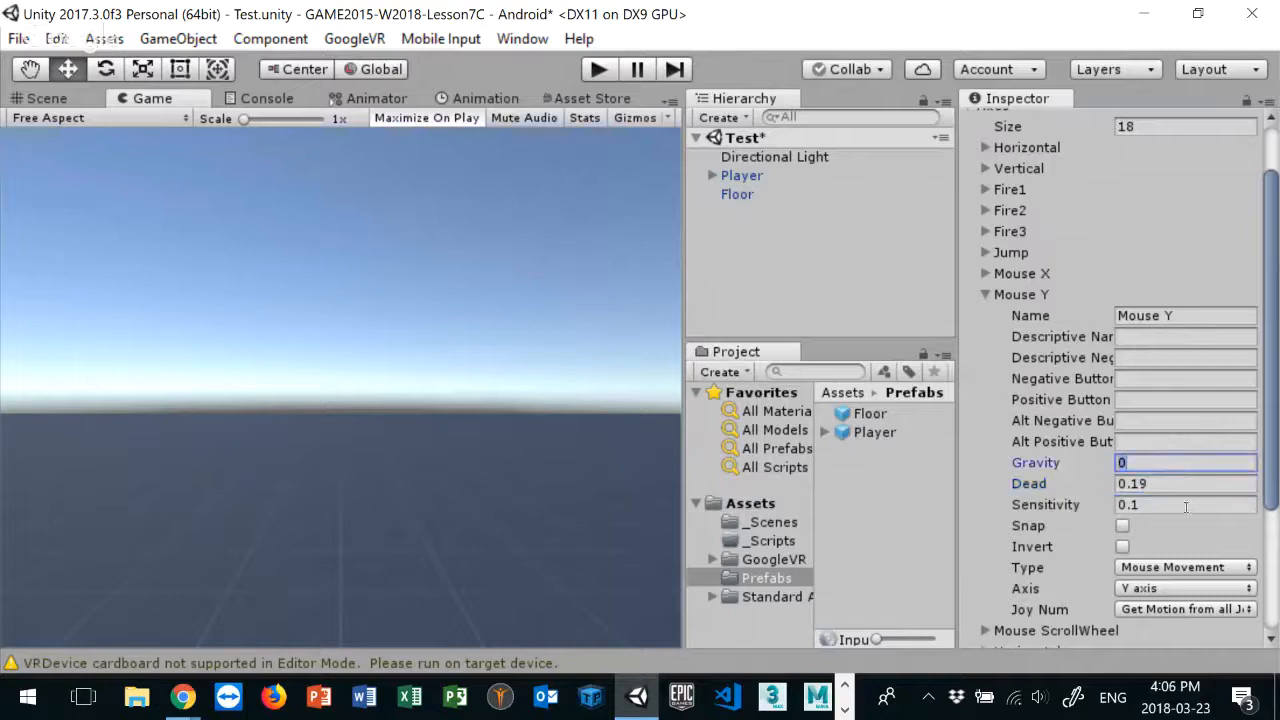
left_click(1186, 505)
type("1")
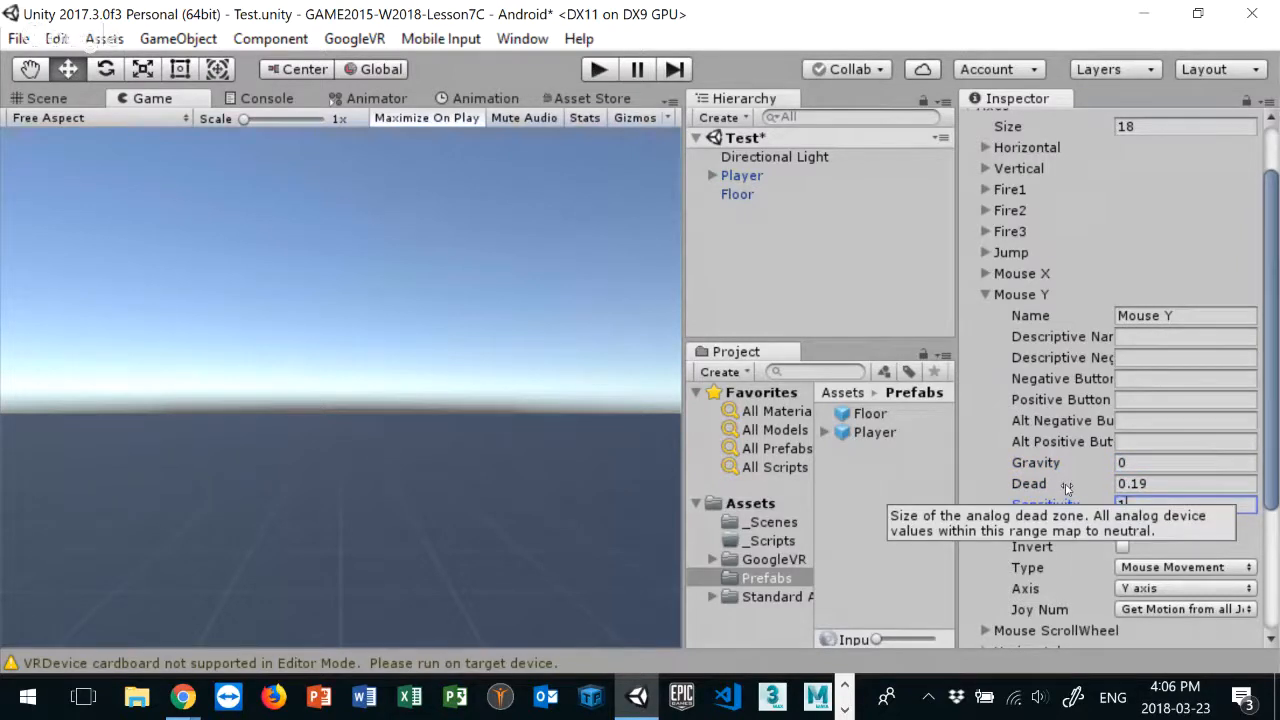
left_click(1160, 484)
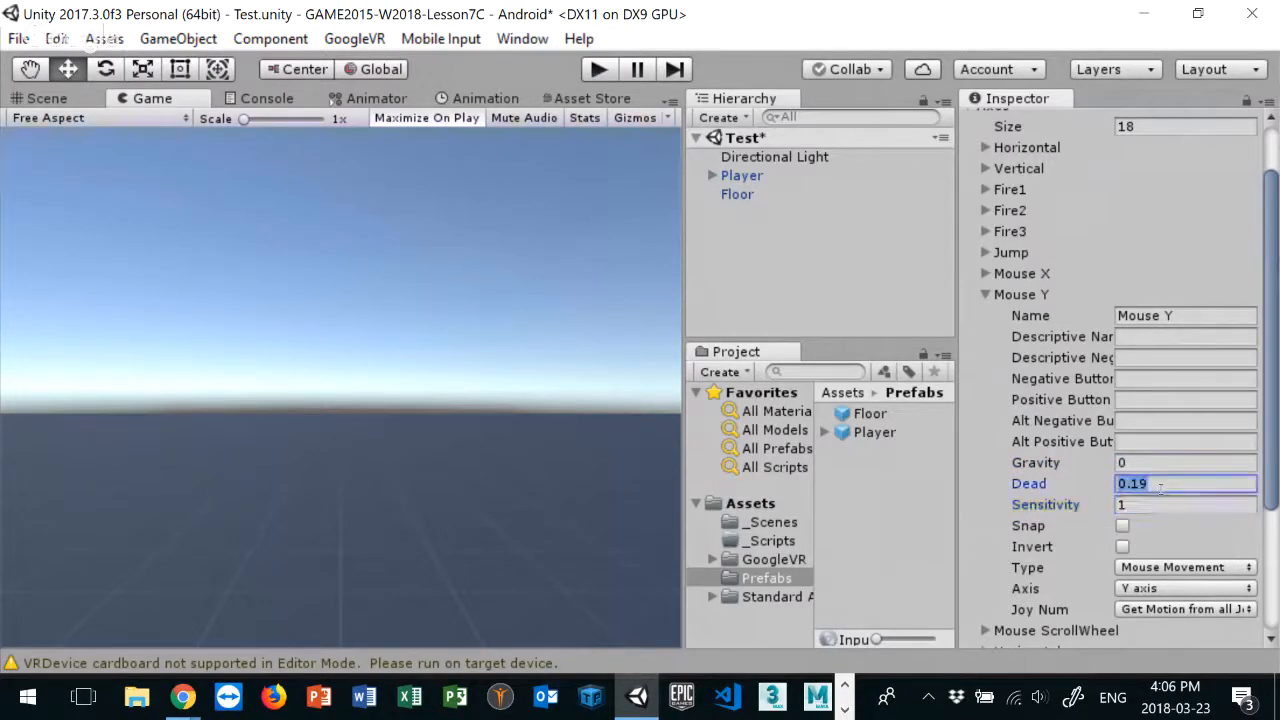
Step: Set the Mouse Y input's type to Joystick Axis and its axis to 5th axis (Joysticks), keeping motion from all joysticks
left_click(1150, 570)
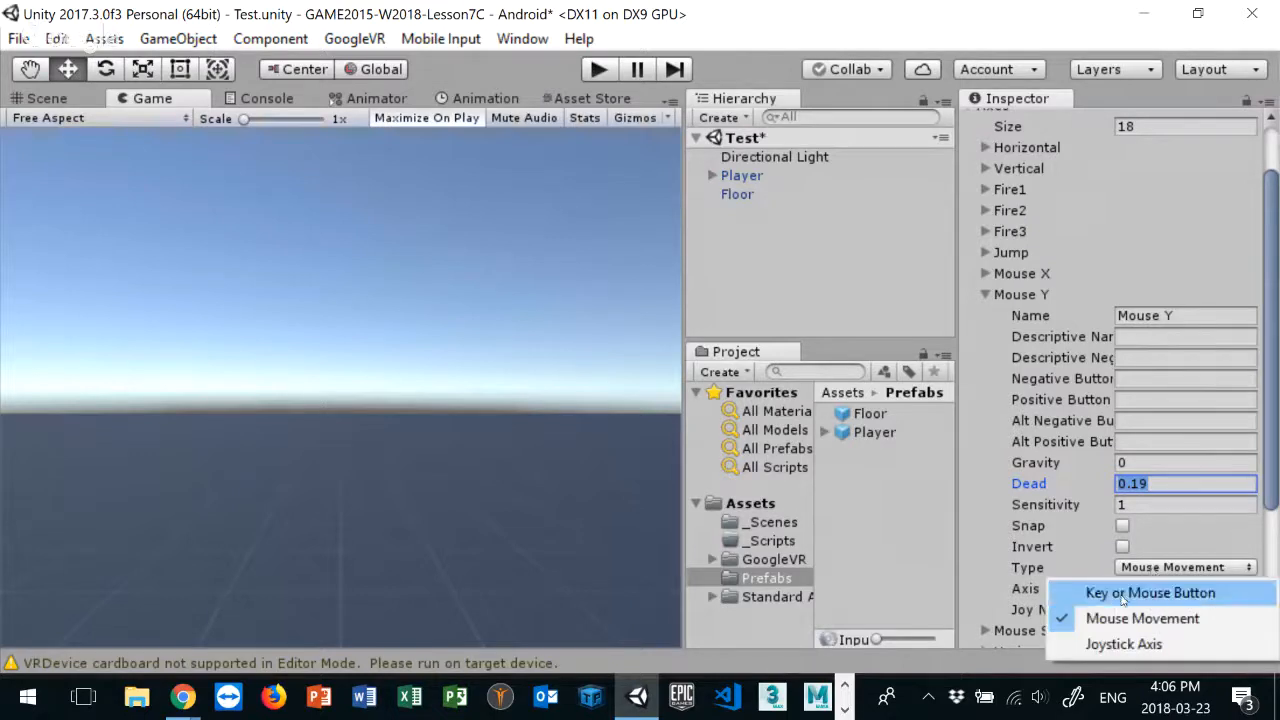
left_click(1125, 644)
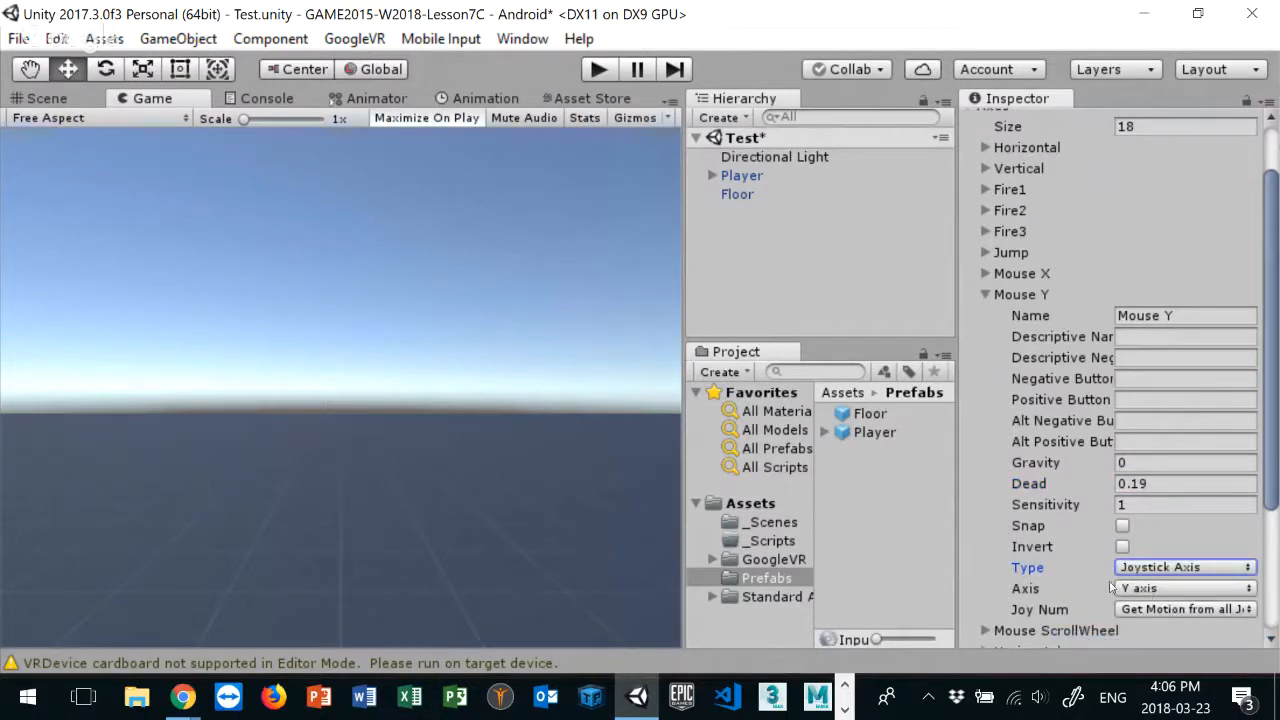
left_click(1146, 590)
left_click(1146, 576)
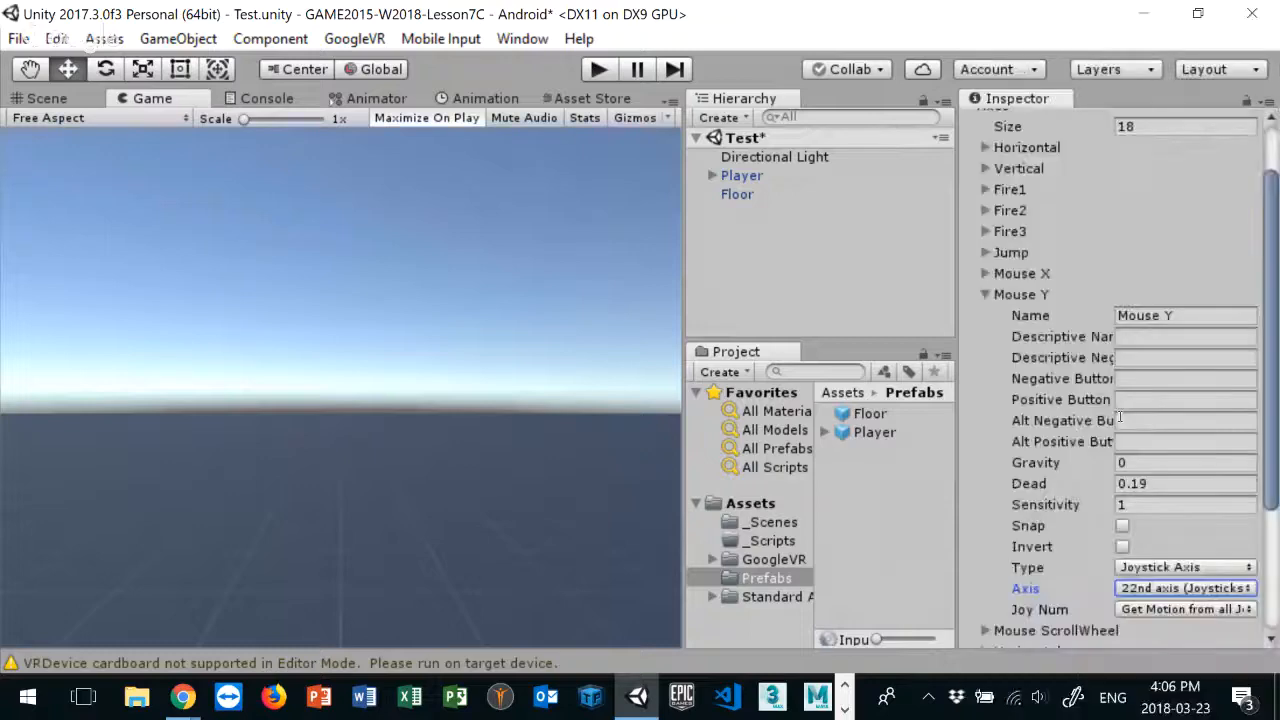
left_click(1152, 592)
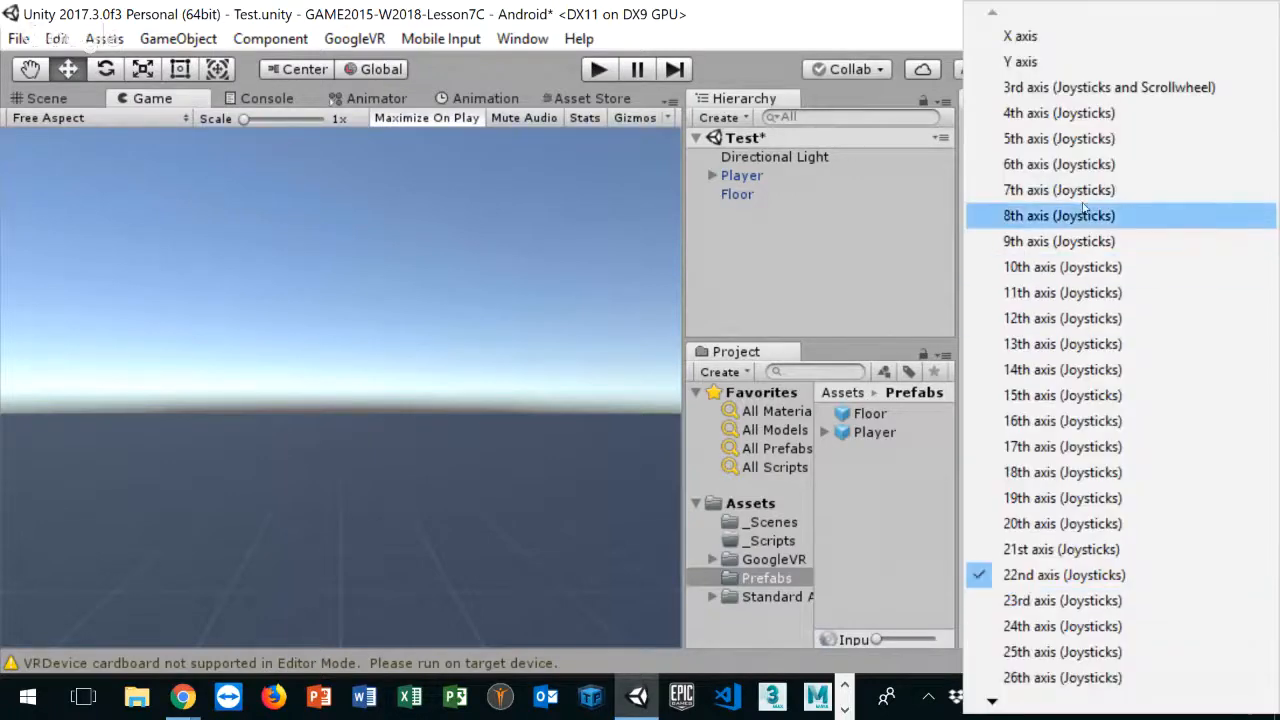
left_click(1055, 138)
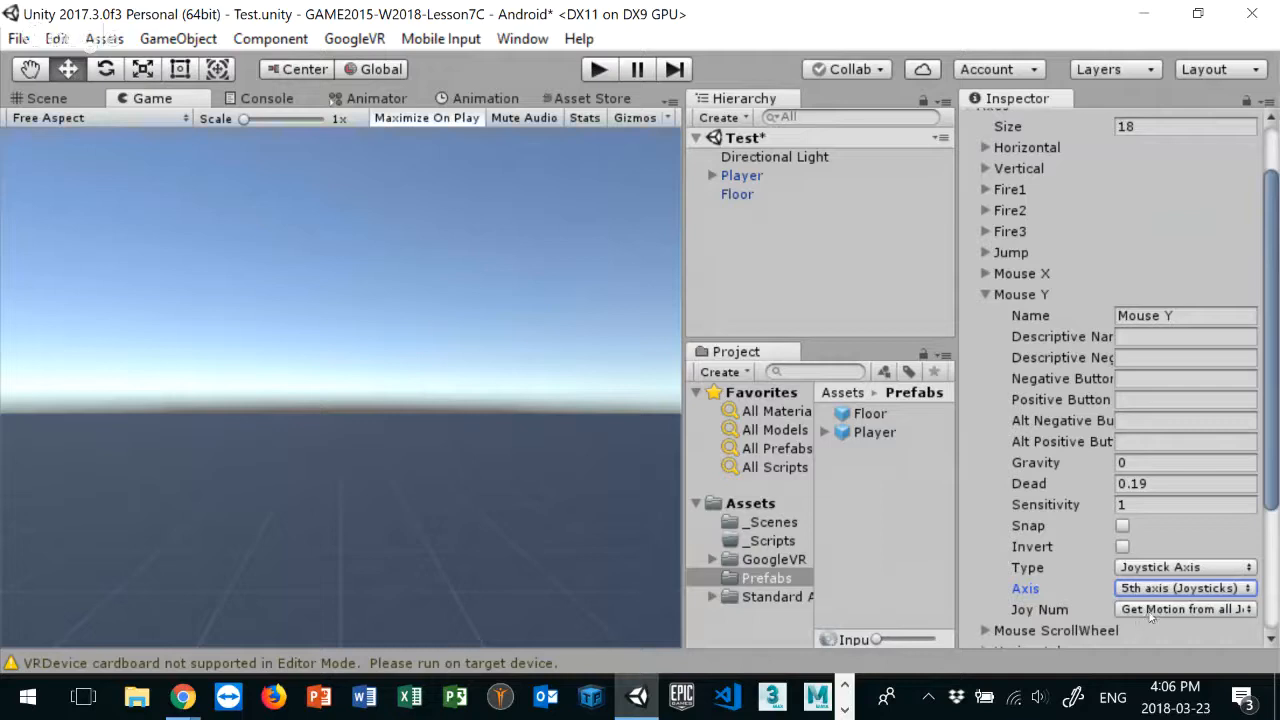
left_click(1150, 611)
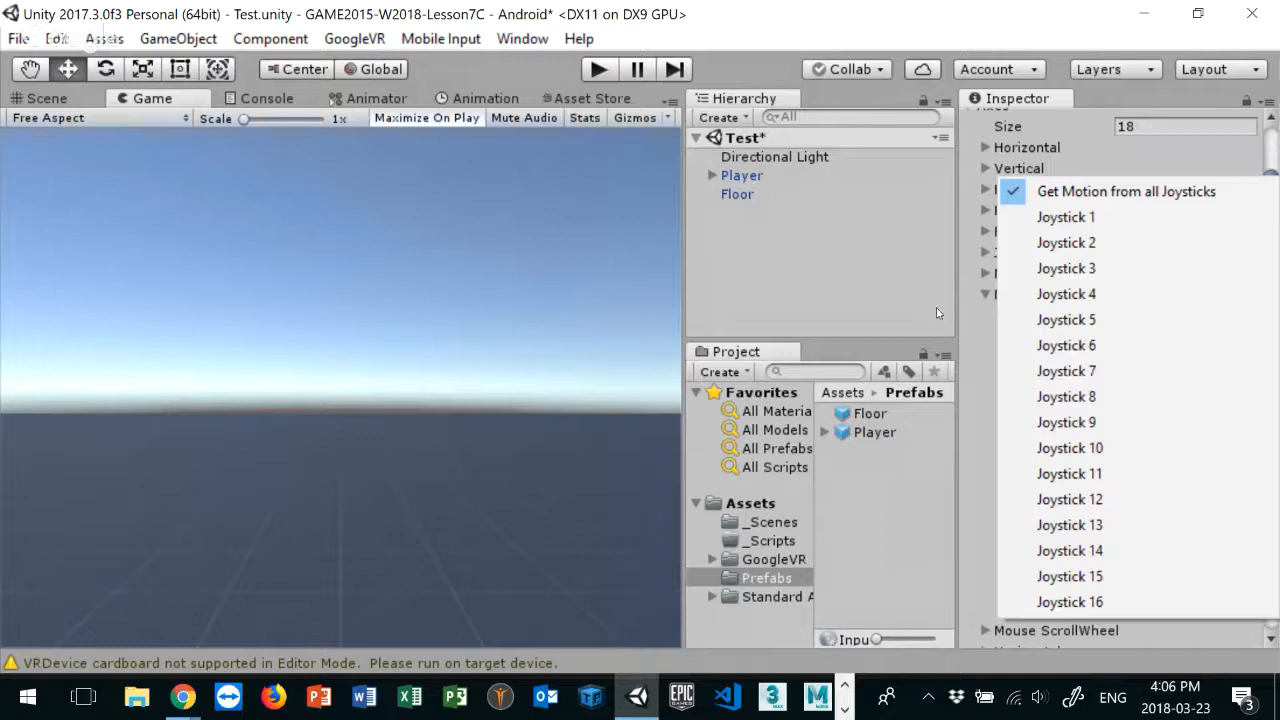
left_click(957, 330)
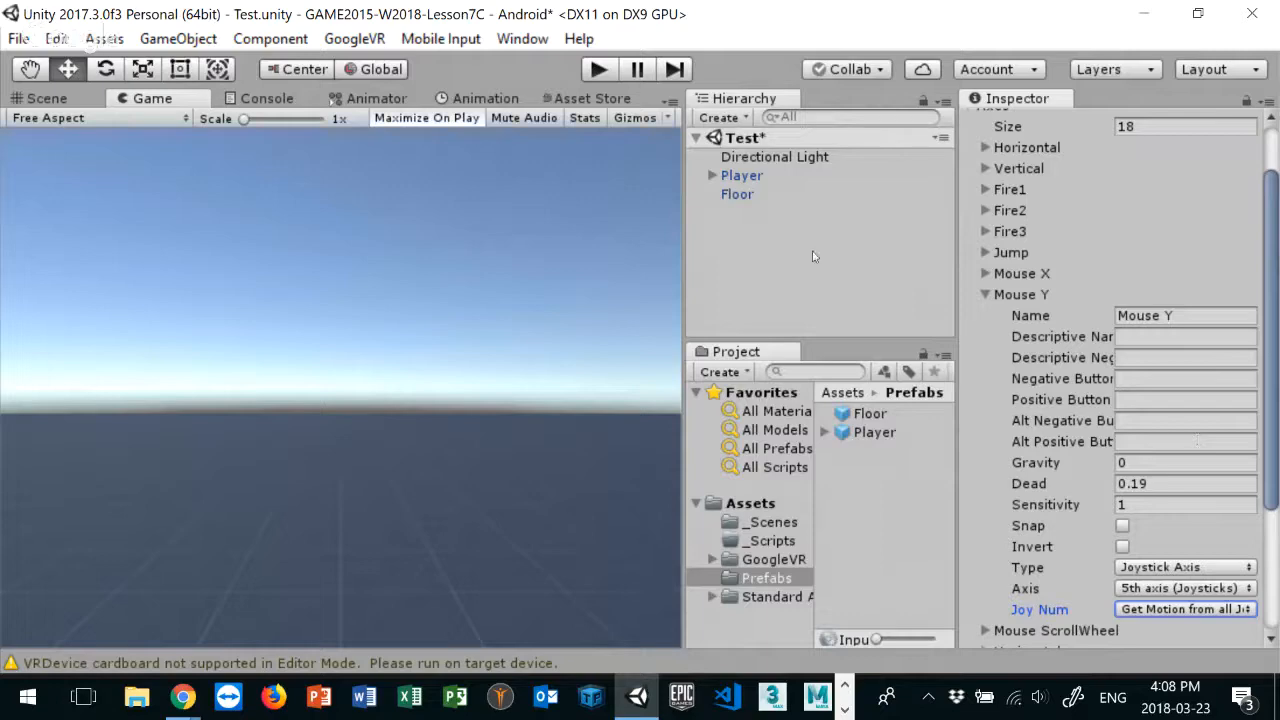
Step: Test the controller input by running the Test scene in play mode, stop it, and save the scene
left_click(600, 72)
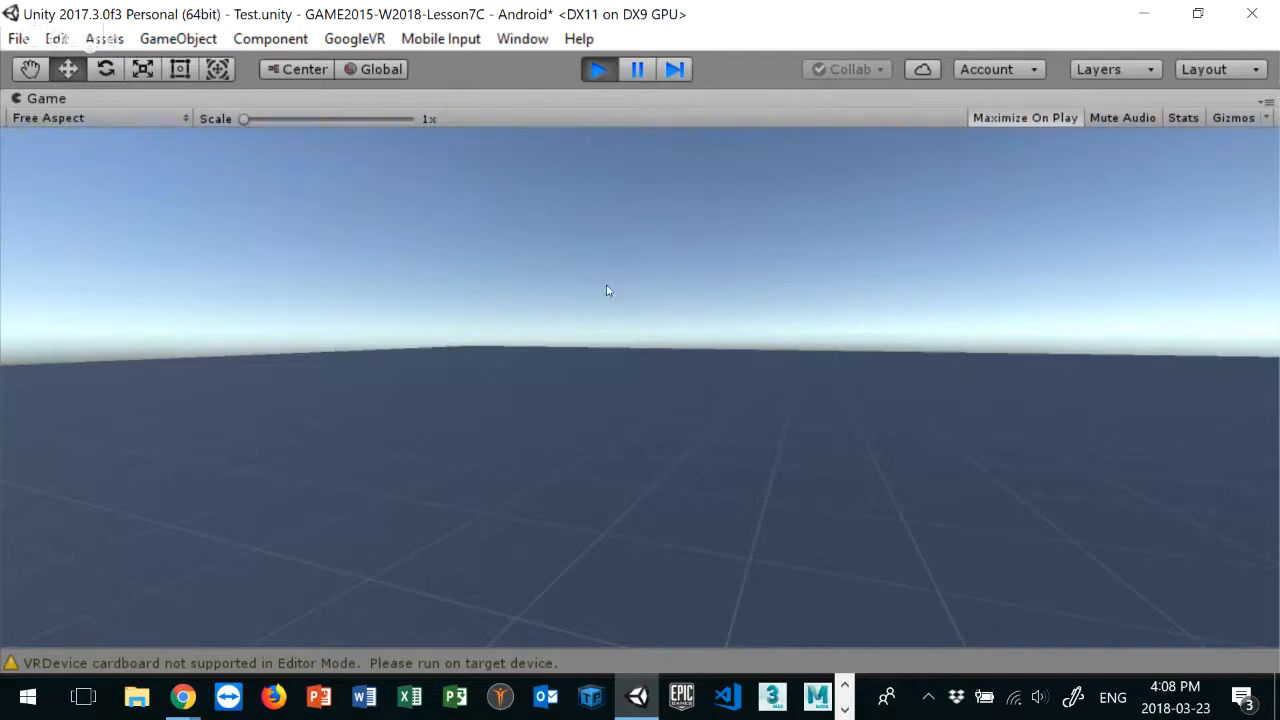
left_click(598, 69)
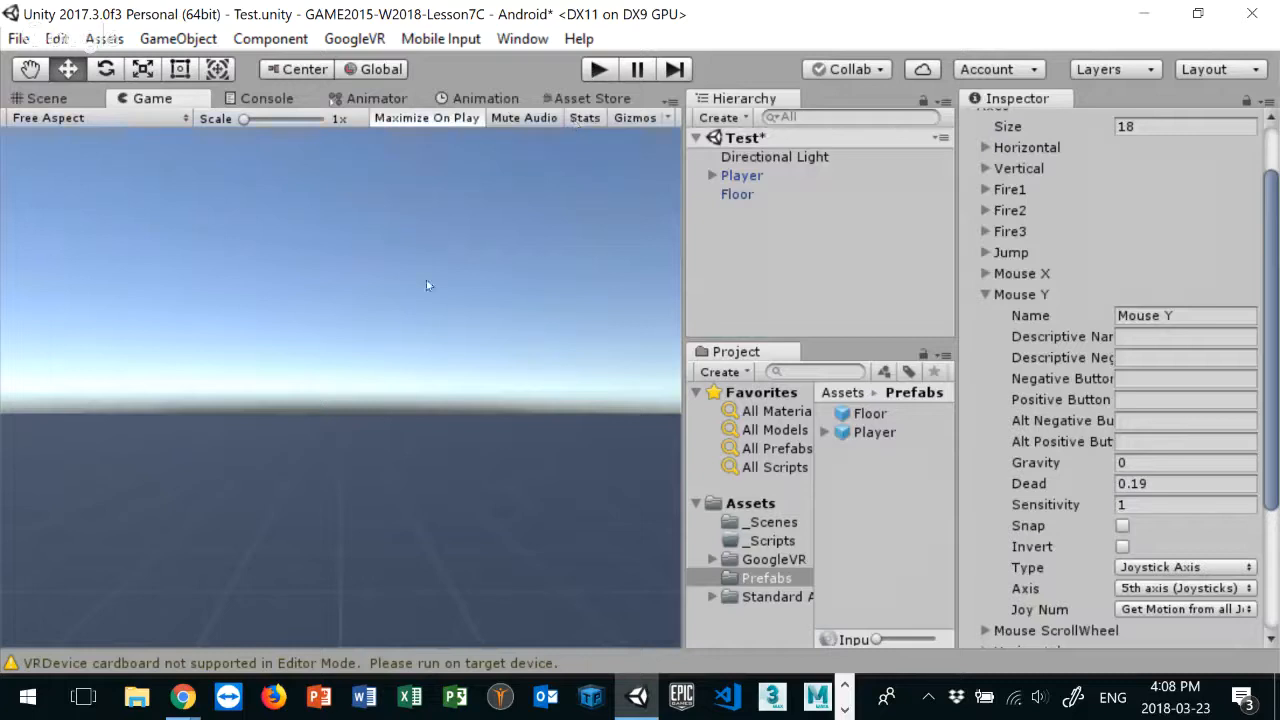
key("ctrl+s")
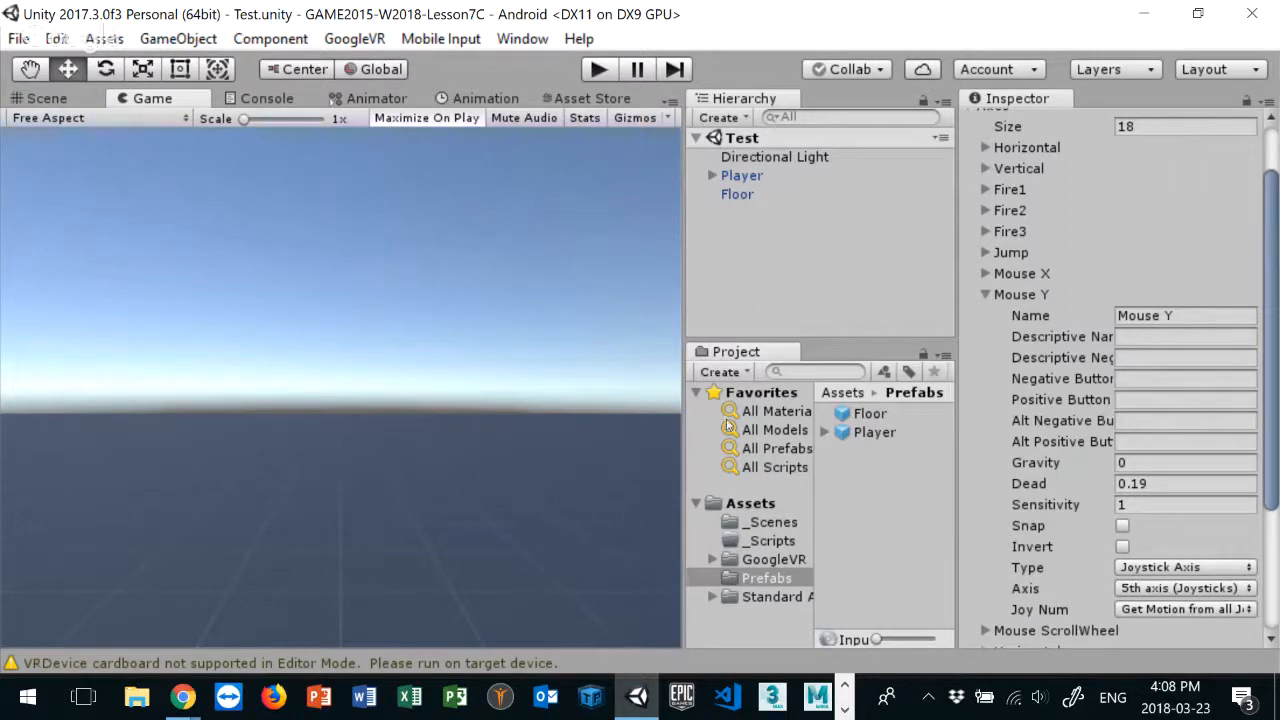
Step: Open the GVRMain scene from the _Scenes folder, and run and stop it in play mode
left_click(777, 523)
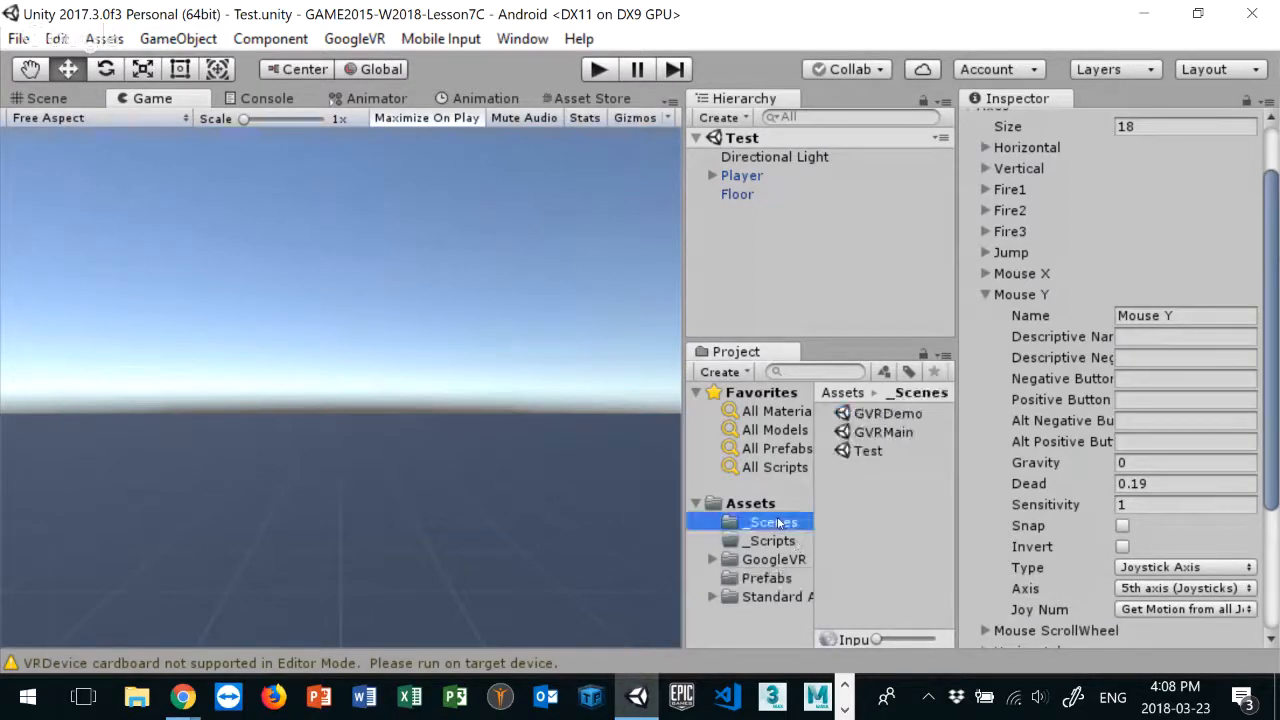
double_click(883, 433)
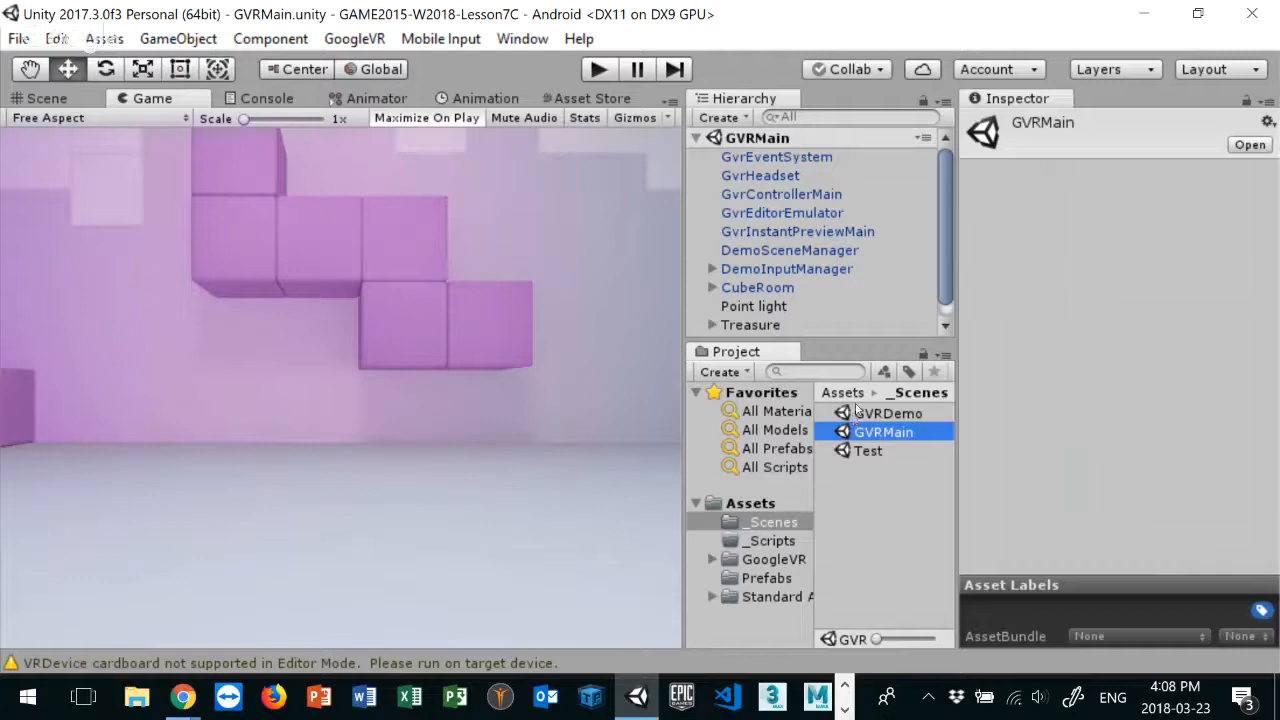
left_click(599, 69)
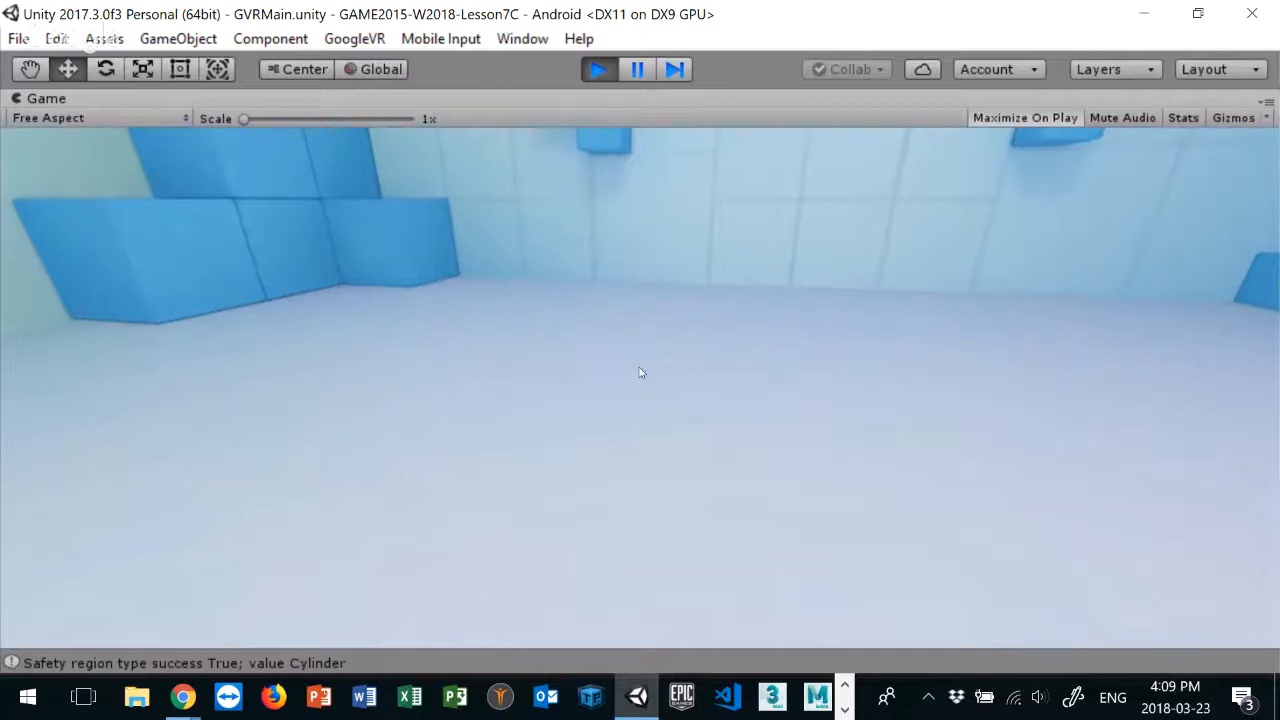
left_click(597, 70)
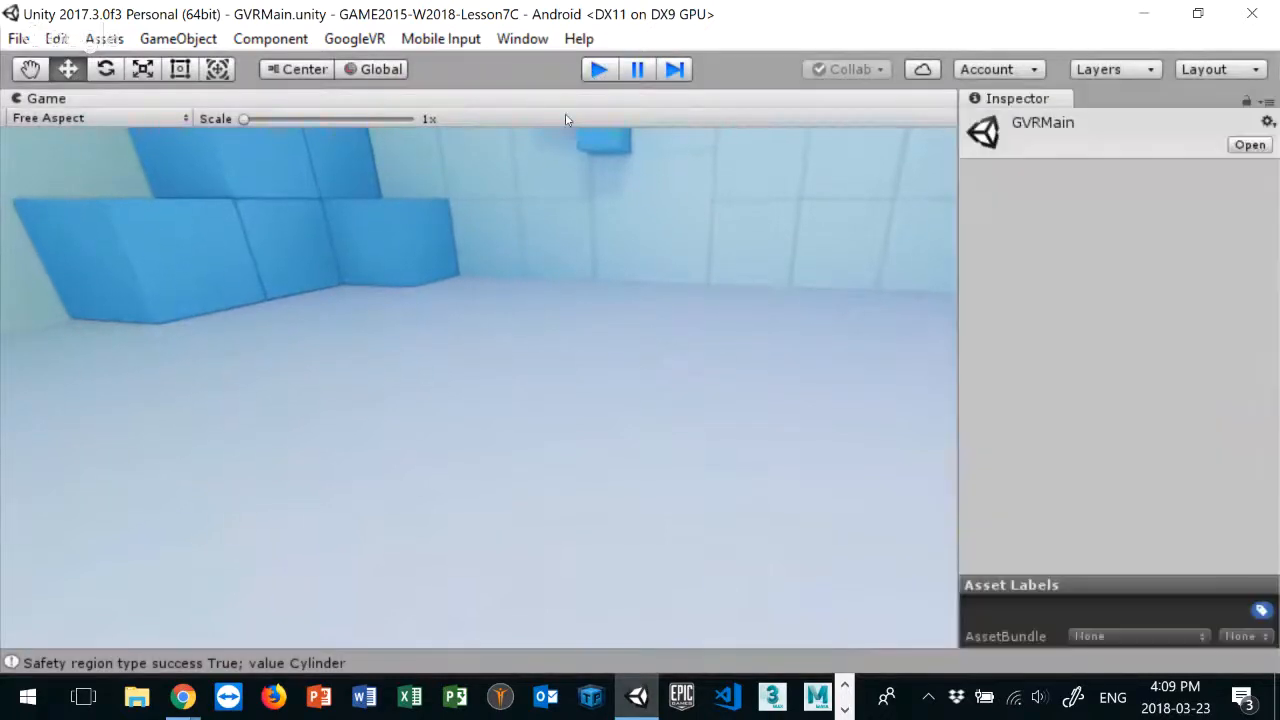
Step: Try to build and run the project on the connected Android device
left_click(16, 40)
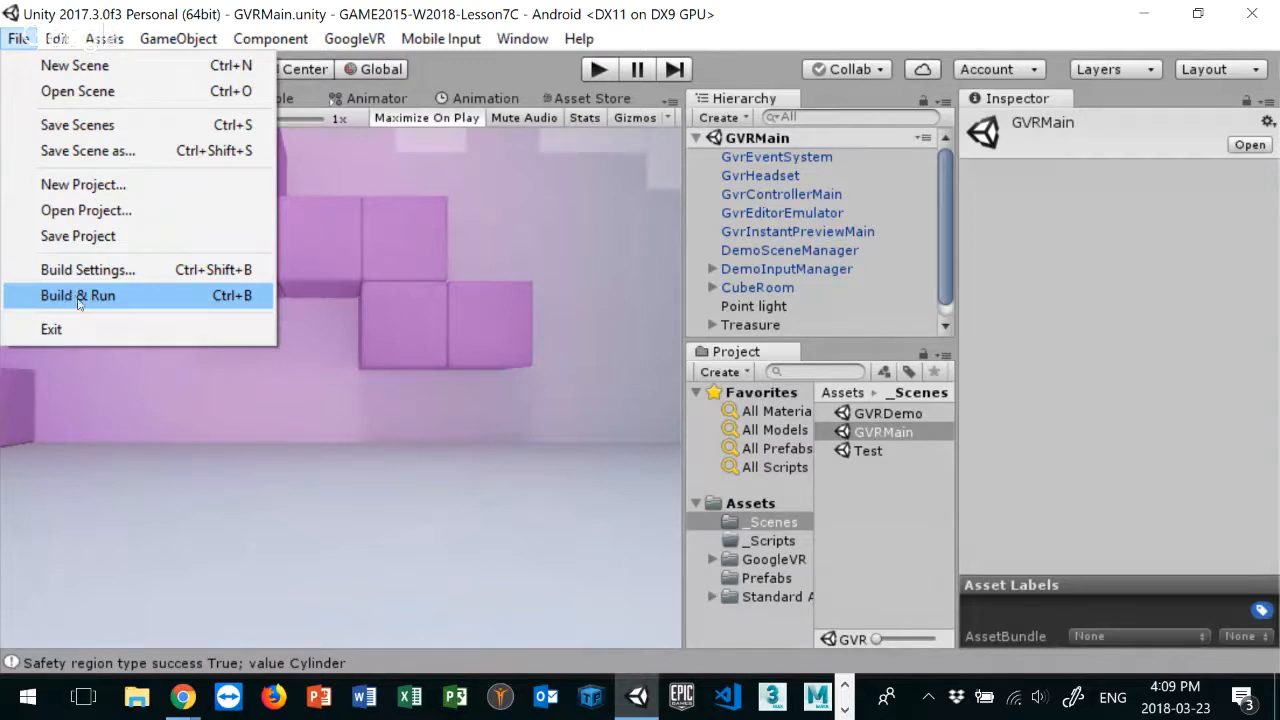
left_click(78, 296)
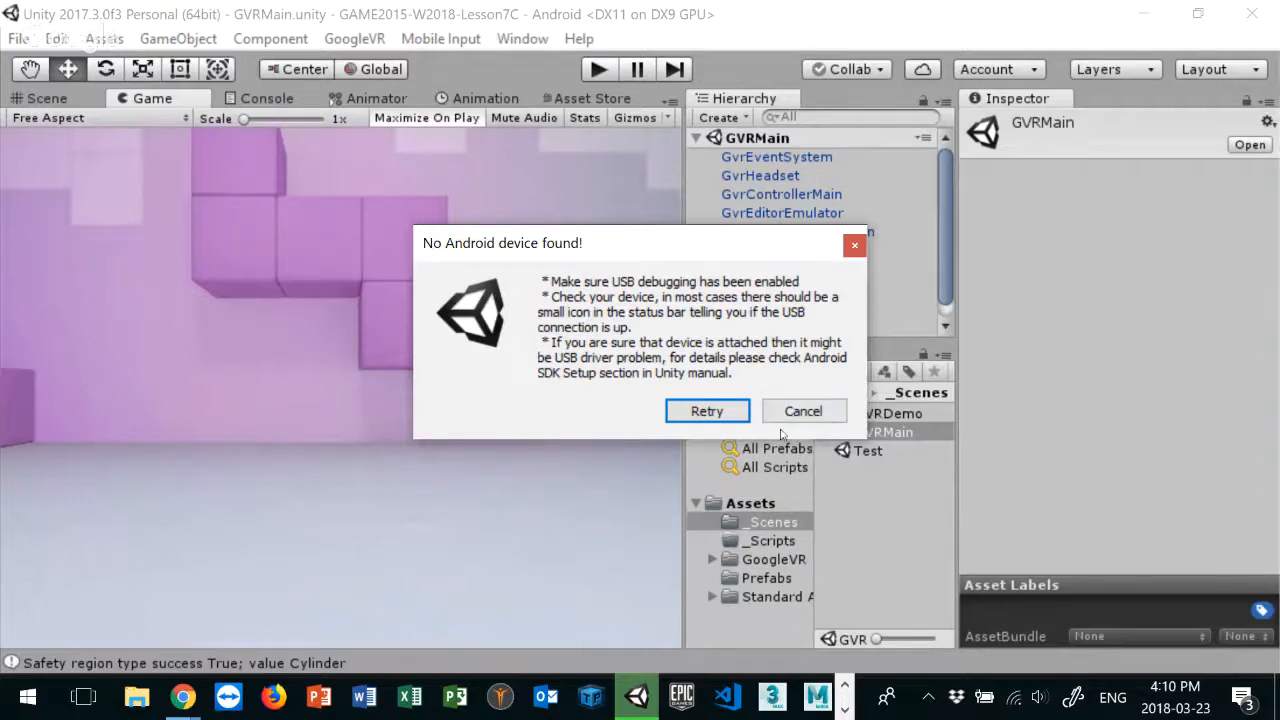
left_click(797, 412)
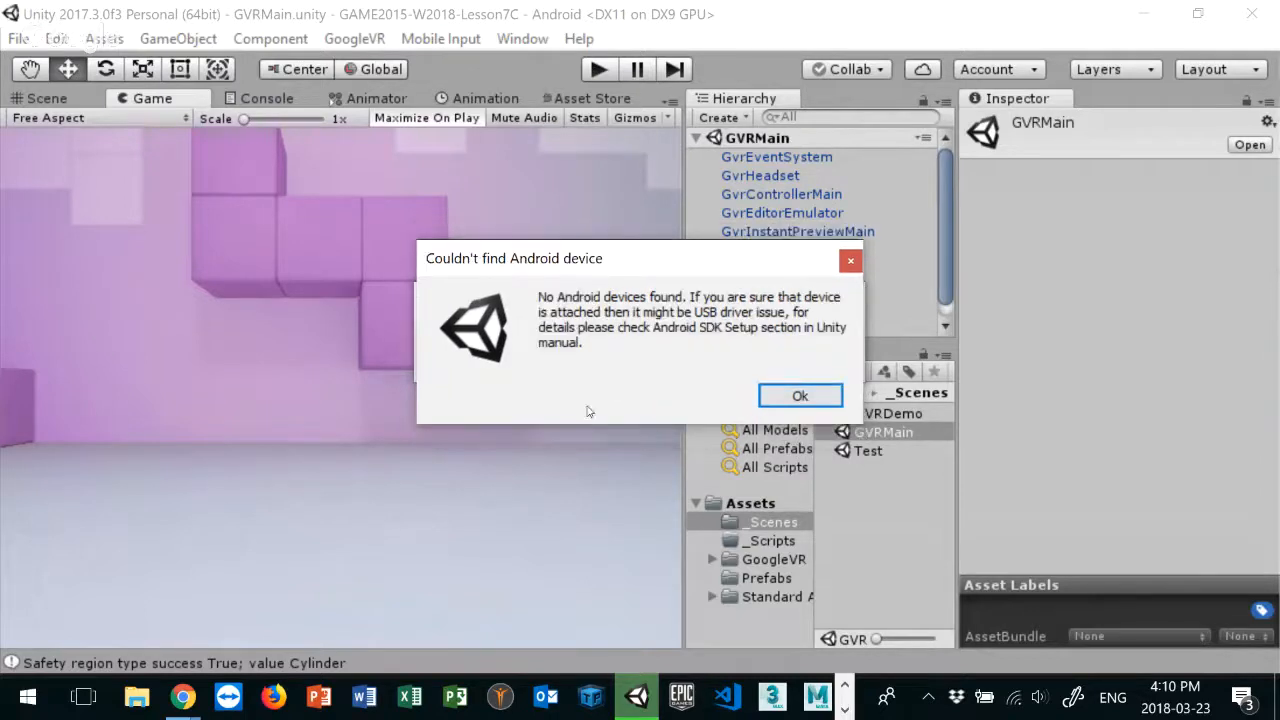
left_click(800, 395)
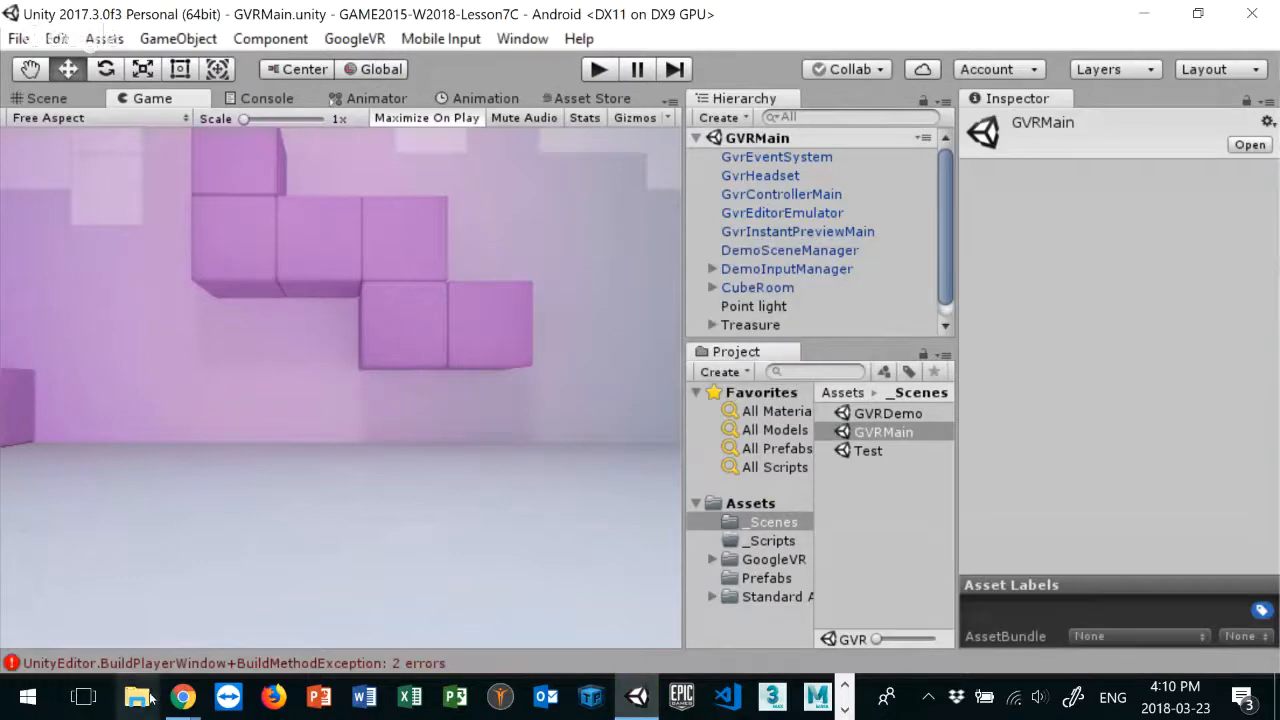
Step: Browse the Samsung Galaxy S7's Phone storage in File Explorer to check the device connection and its folders
left_click(150, 697)
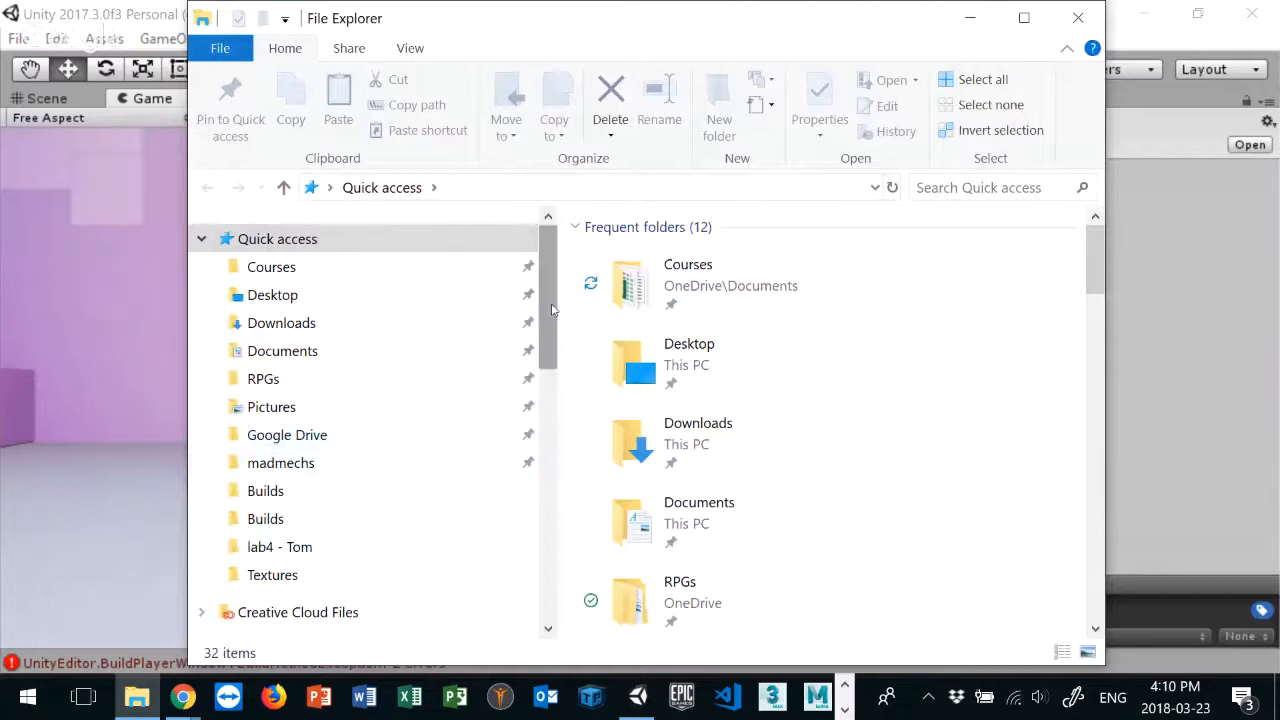
left_click_drag(548, 310, 508, 571)
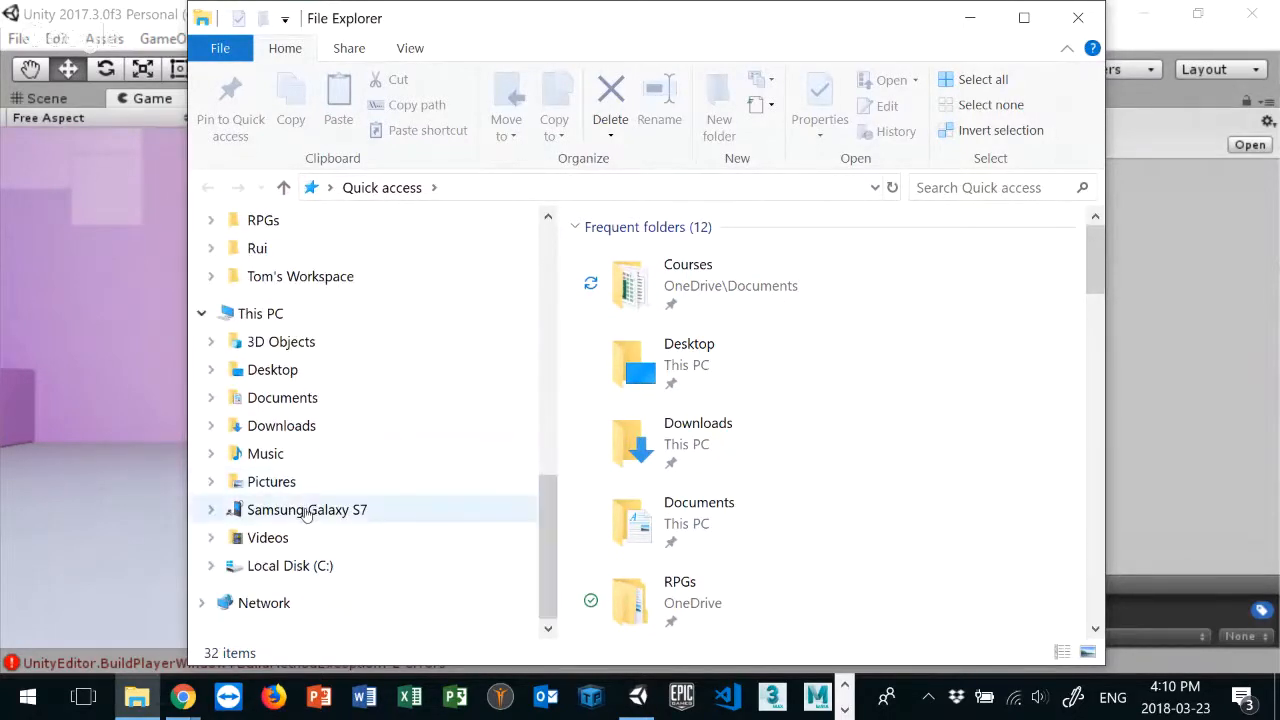
left_click(307, 511)
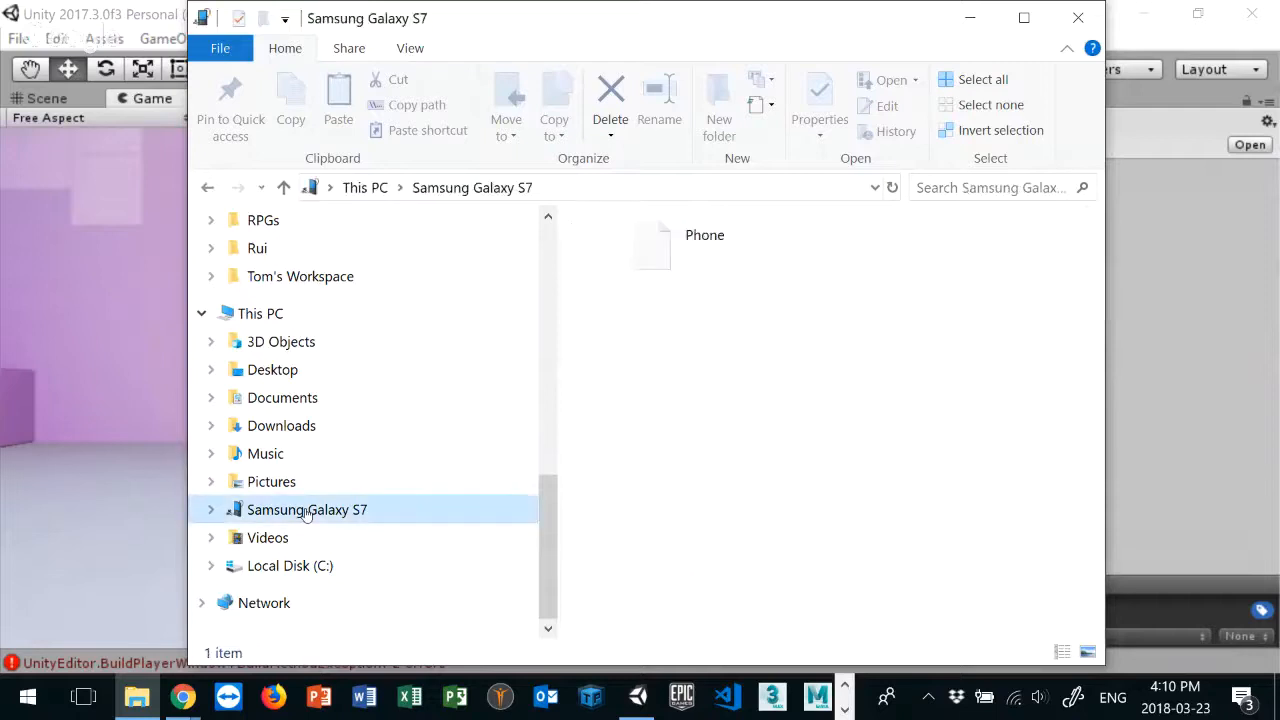
double_click(748, 263)
scroll(880, 345, "down", 5)
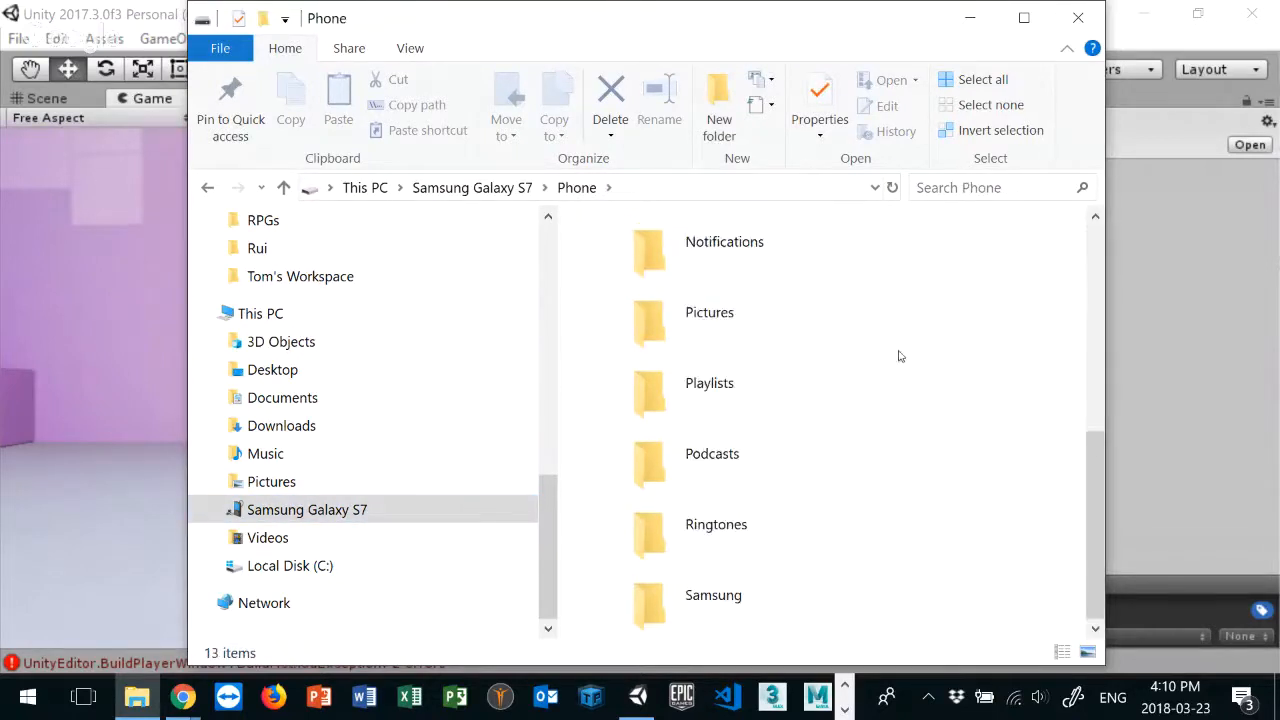
Step: Look through the phone's storage folders, including the media folder inside Android
scroll(880, 345, "up", 5)
scroll(765, 388, "down", 2)
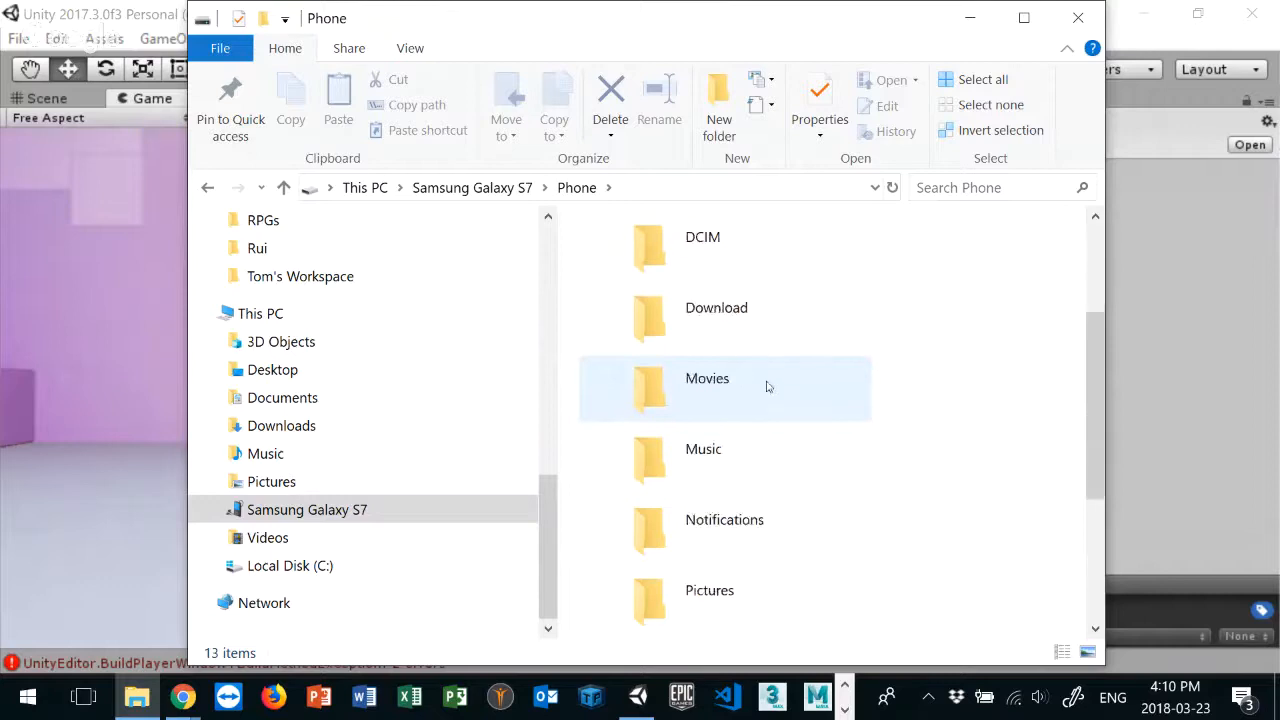
scroll(768, 387, "down", 3)
scroll(795, 388, "up", 4)
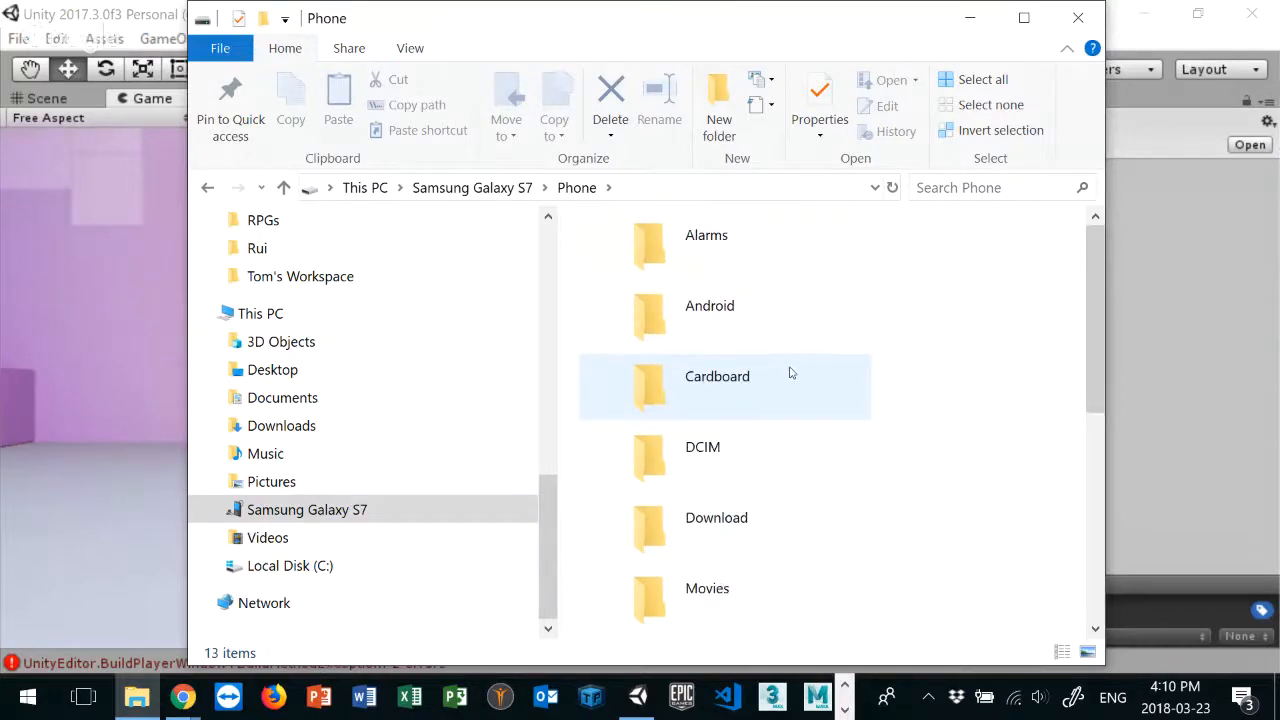
double_click(738, 319)
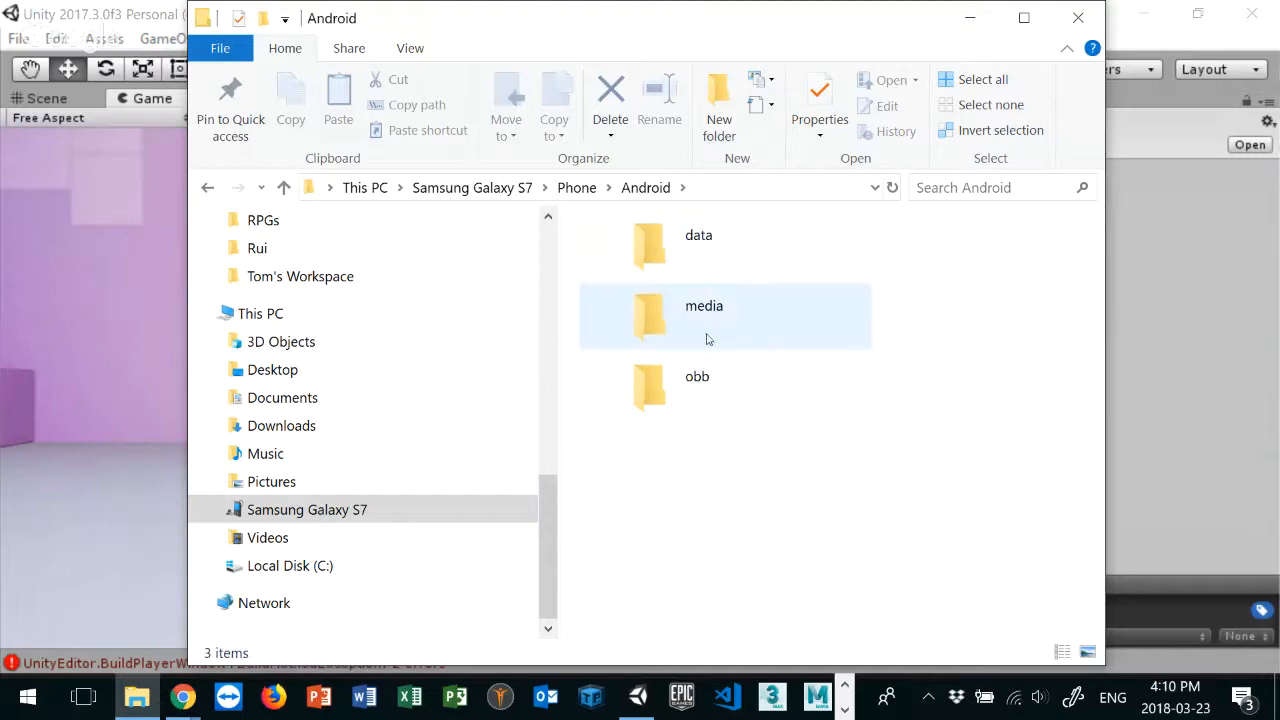
double_click(710, 328)
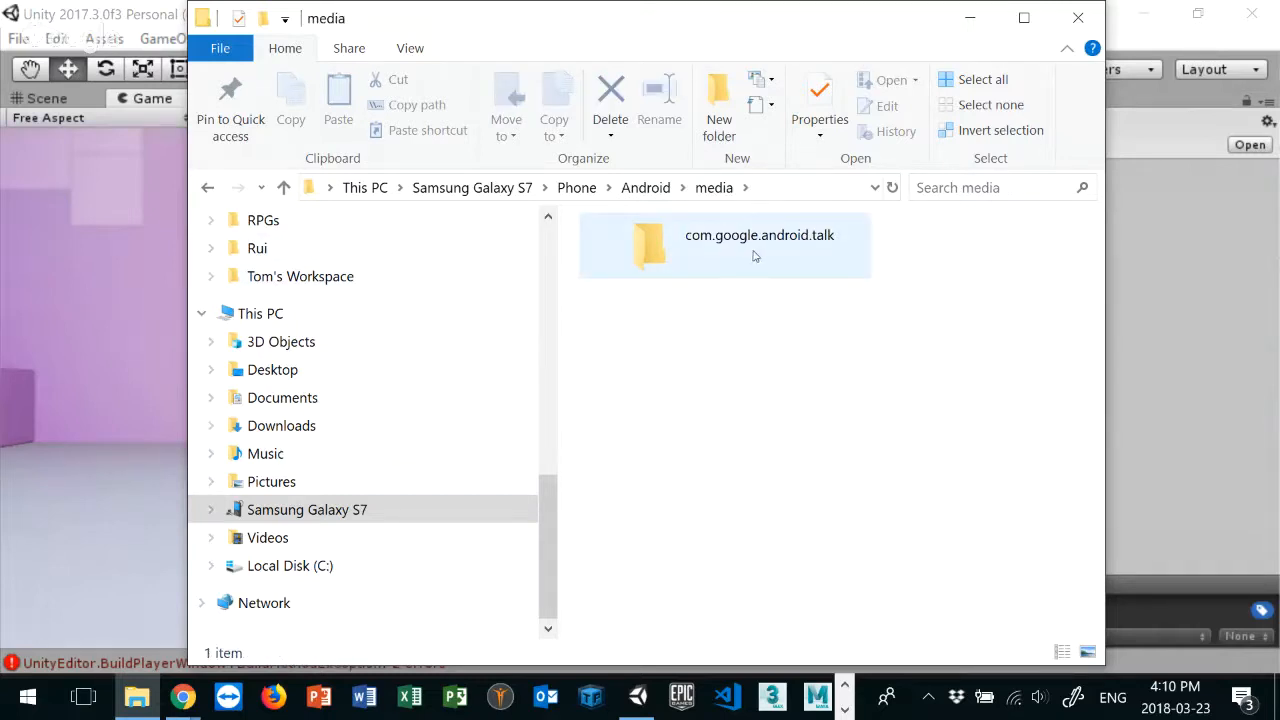
left_click(205, 187)
left_click(205, 187)
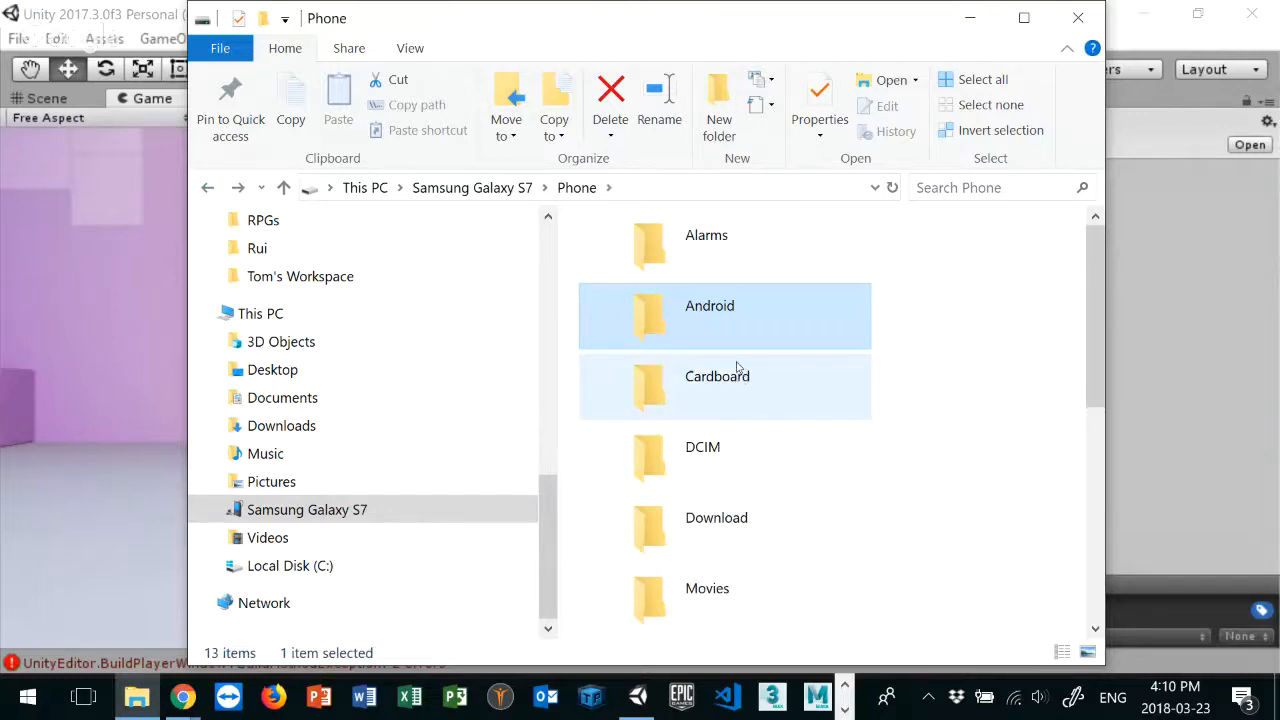
Step: Examine the contents of the obb folder inside the phone's Android folder
scroll(737, 368, "down", 3)
scroll(736, 370, "down", 1)
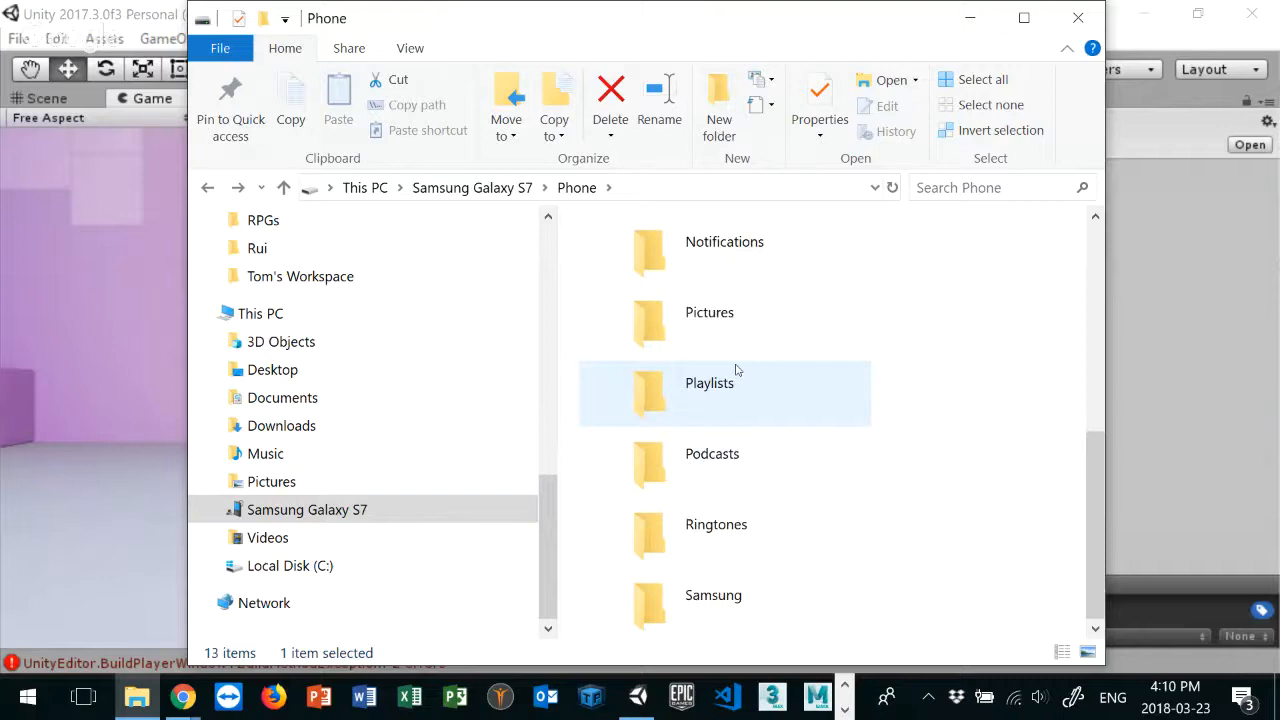
scroll(737, 370, "up", 4)
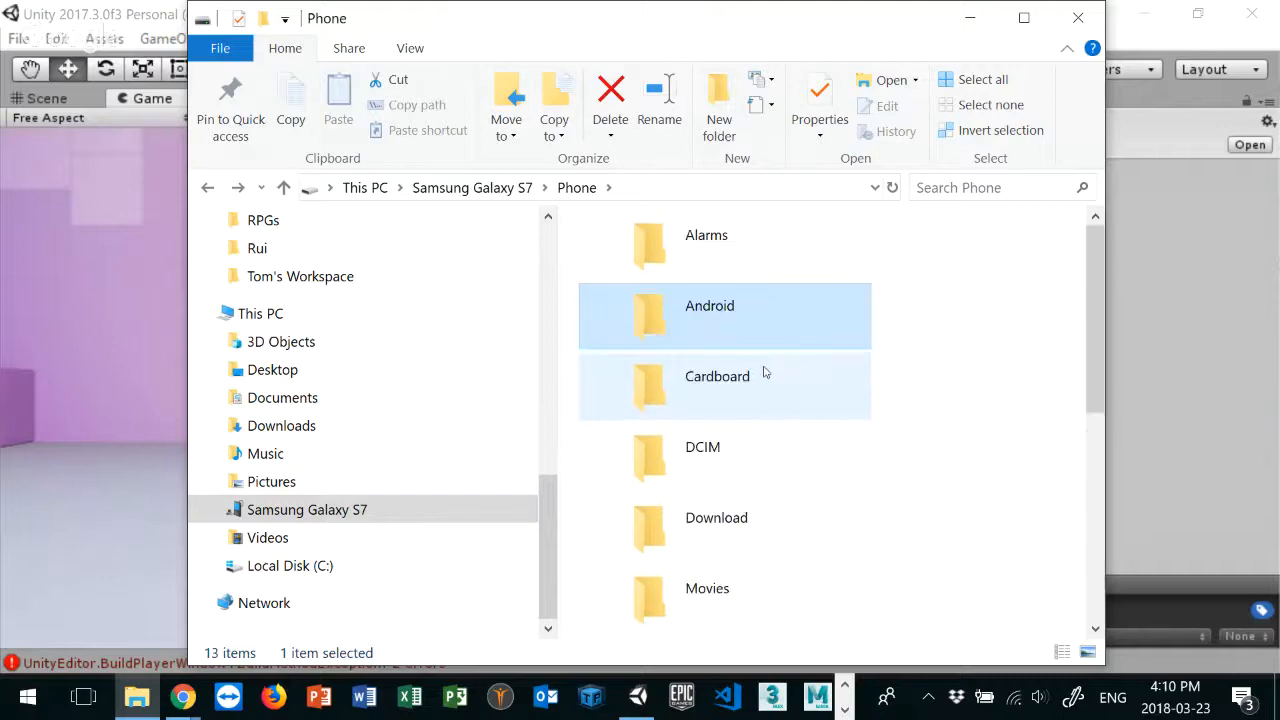
double_click(750, 300)
double_click(694, 378)
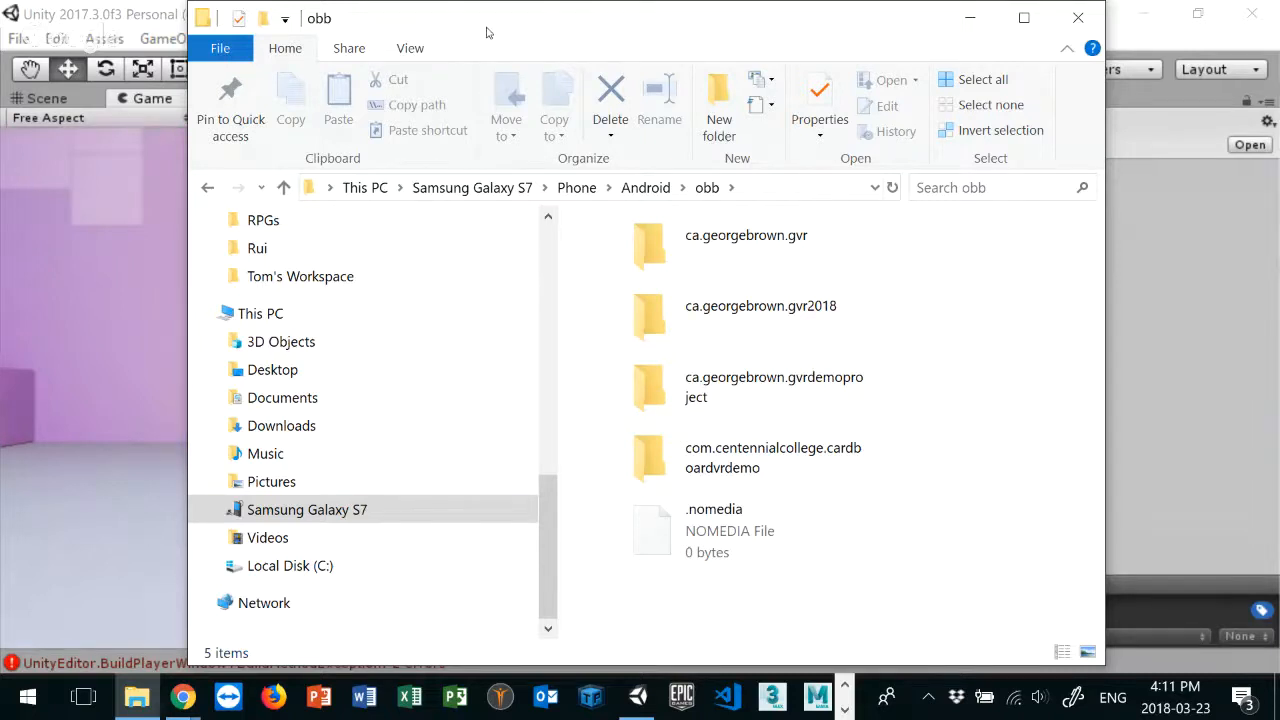
left_click_drag(486, 33, 389, 33)
right_click(130, 703)
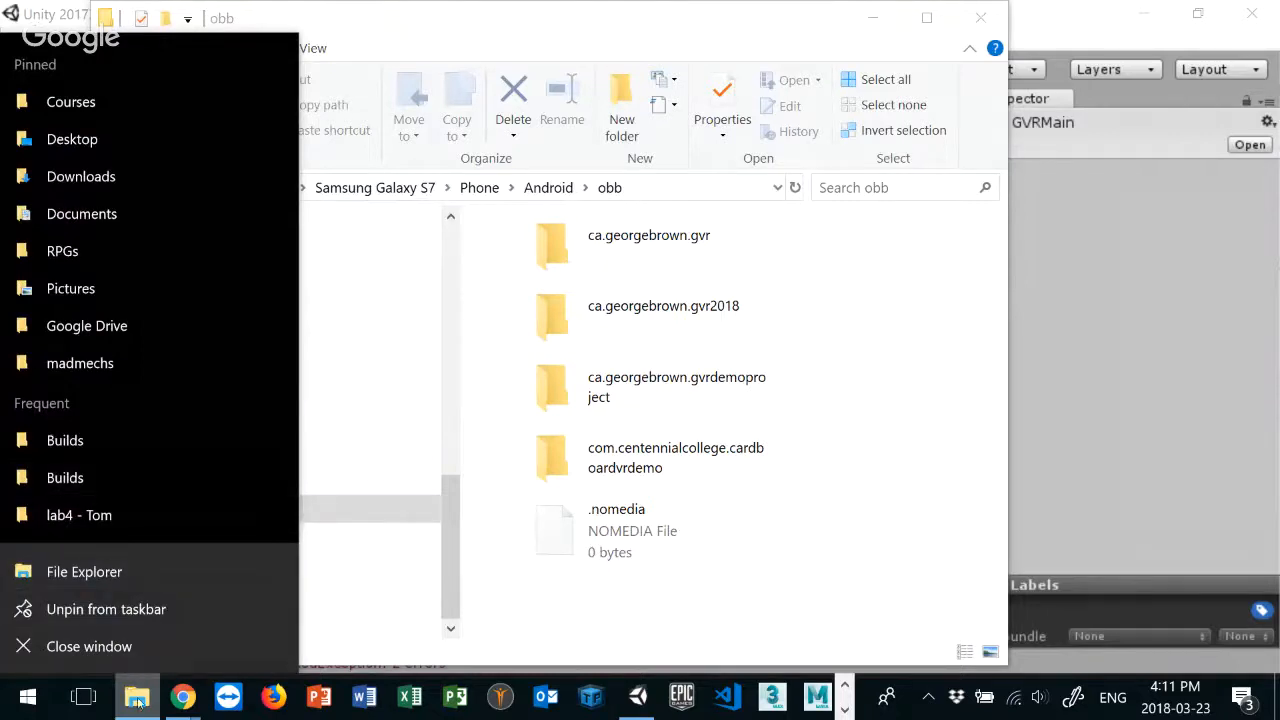
left_click(84, 571)
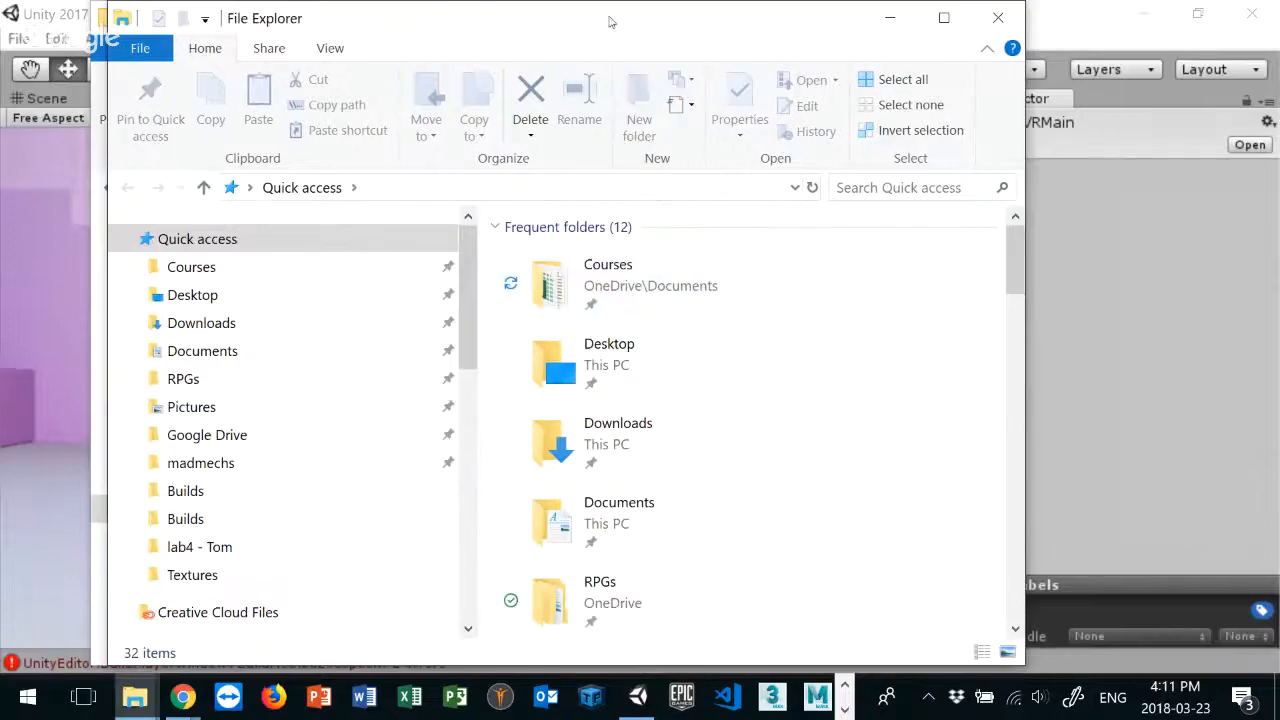
left_click_drag(475, 17, 467, 116)
left_click(990, 116)
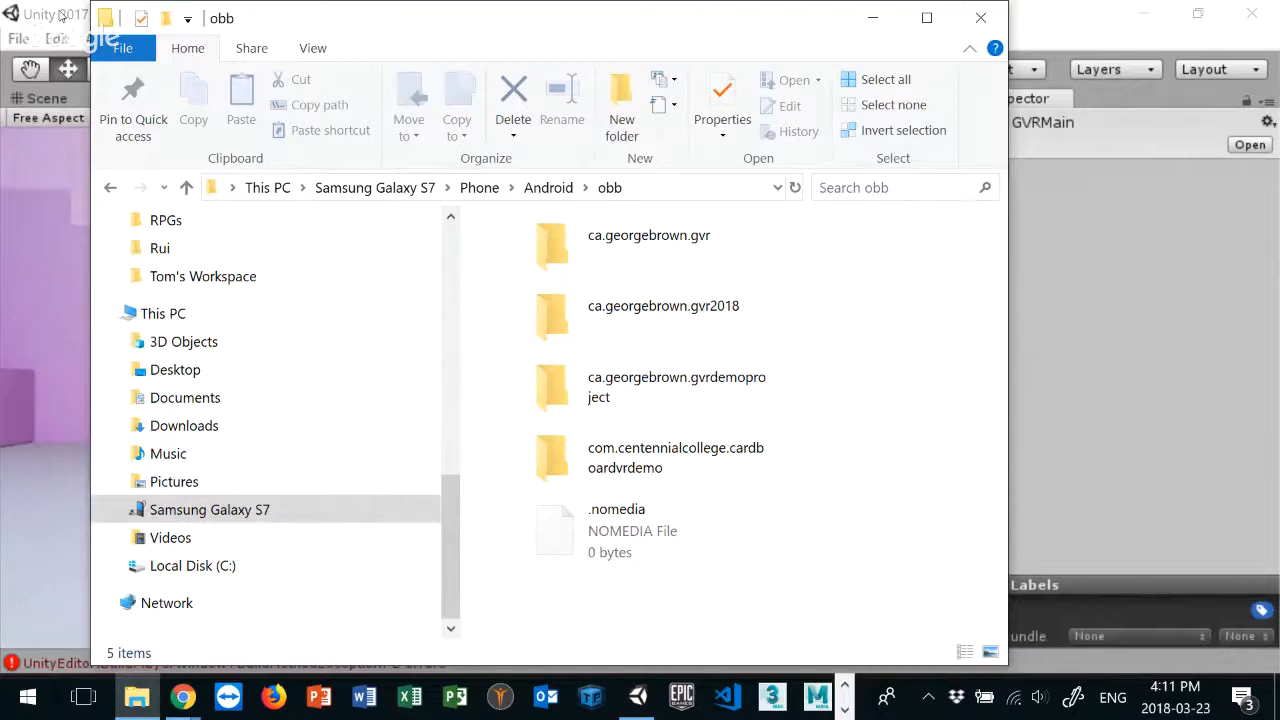
Step: Open the Download folder in the Samsung Galaxy S7's Phone storage
left_click(245, 513)
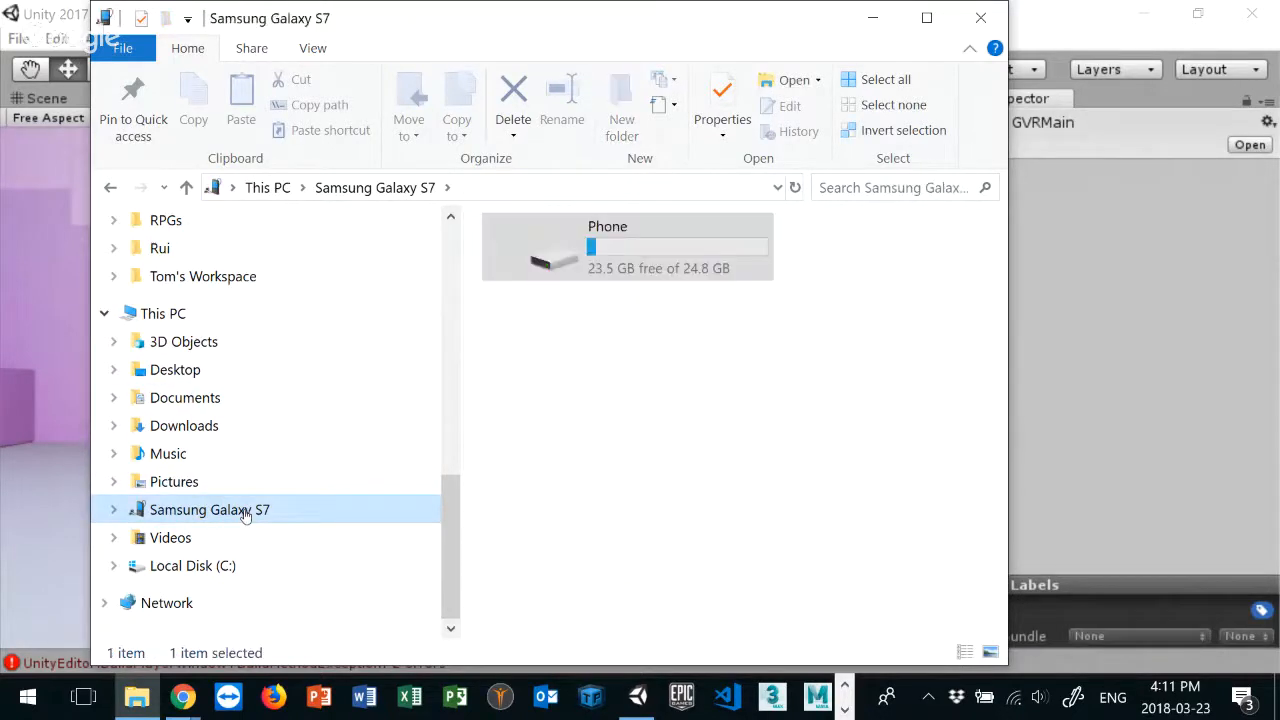
double_click(573, 253)
double_click(626, 527)
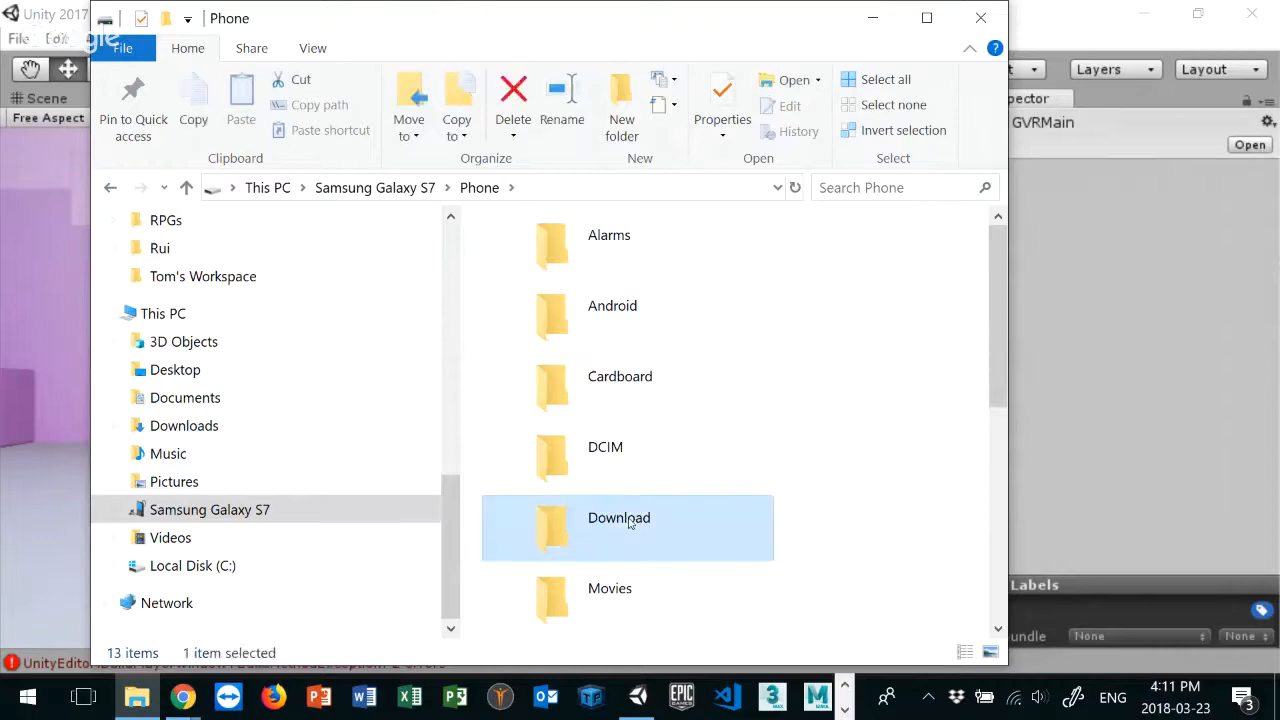
left_click_drag(386, 31, 573, 48)
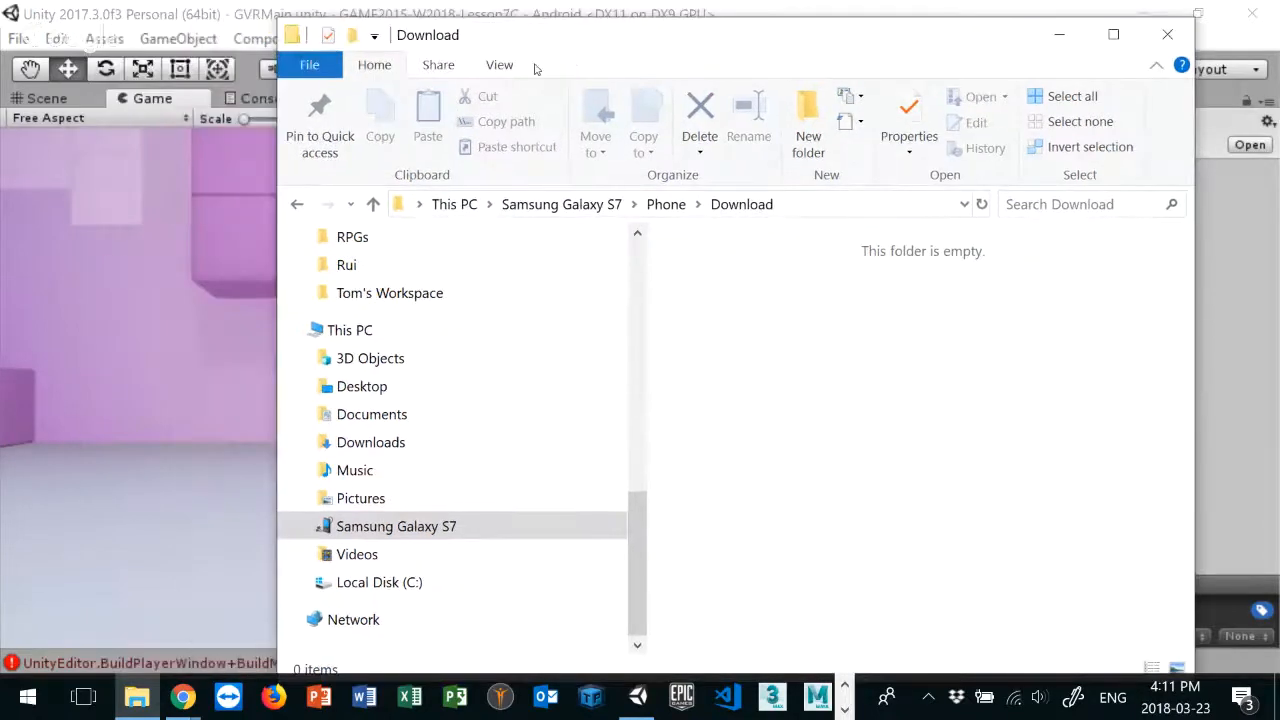
Step: Switch to Unity and build the Android project as GVR.apk in the Builds folder, overwriting the existing file
left_click(127, 22)
left_click(18, 38)
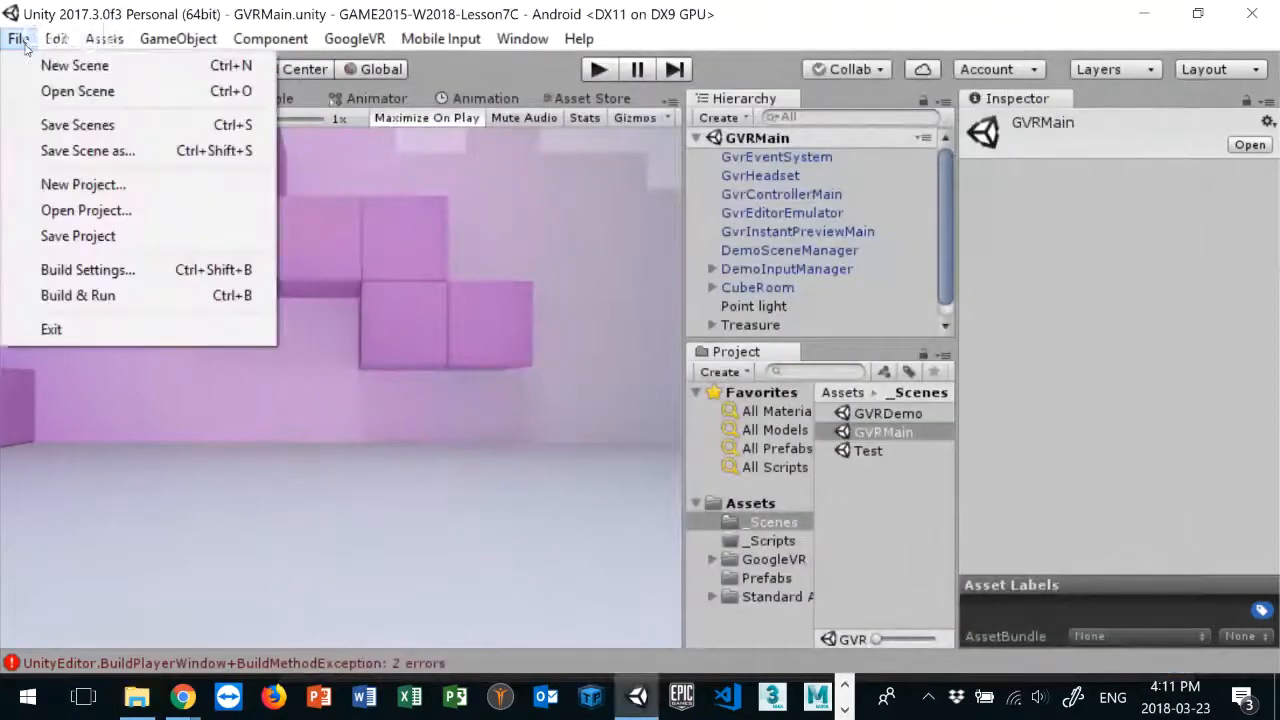
left_click(100, 270)
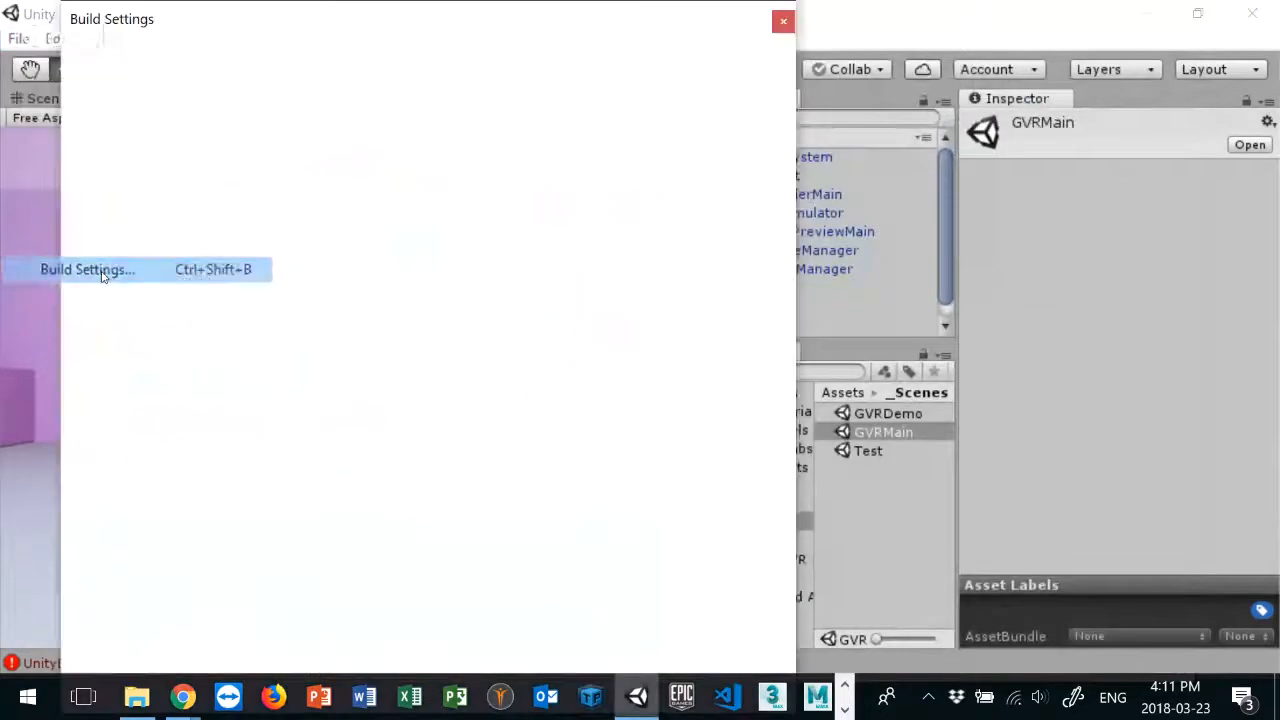
left_click(572, 638)
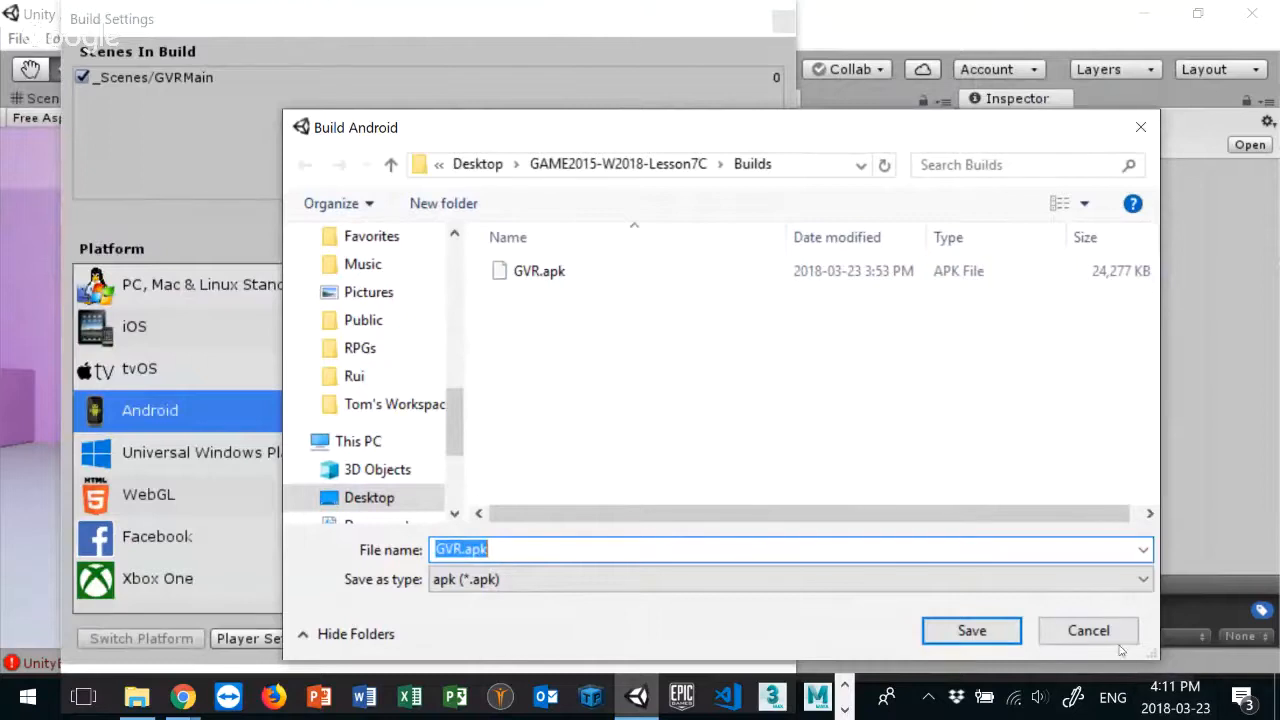
left_click(972, 630)
left_click(692, 350)
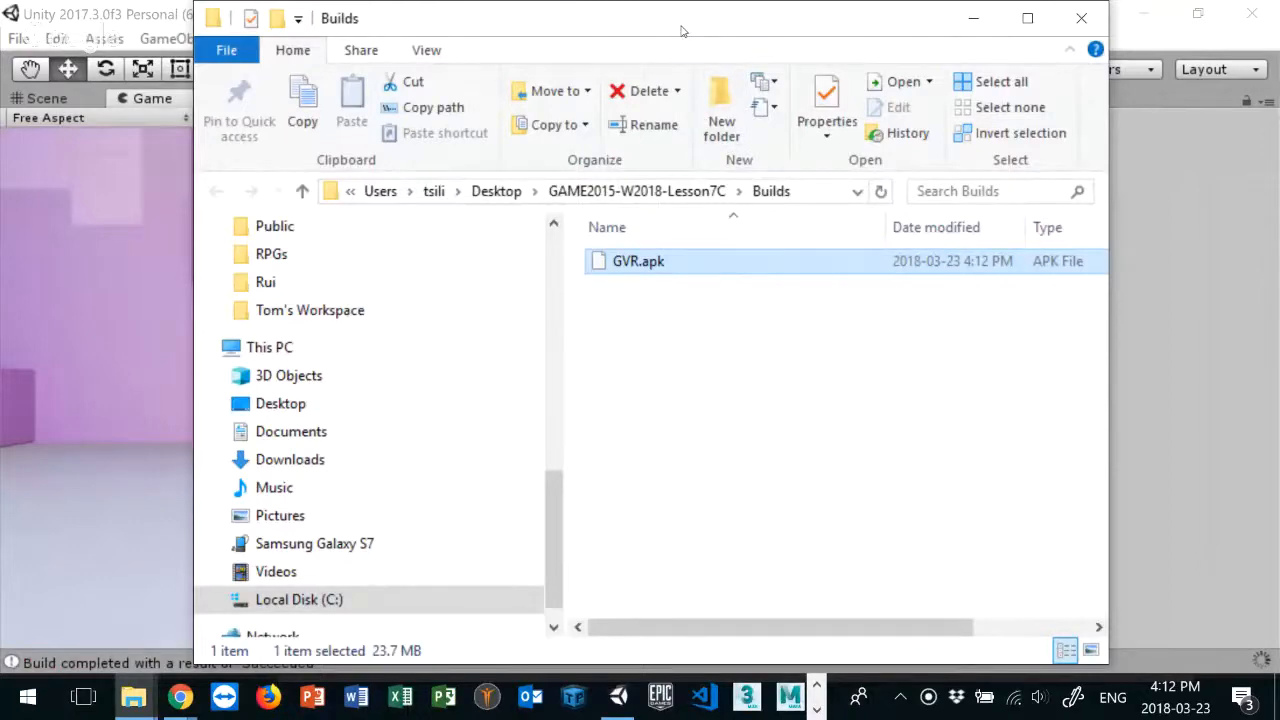
Step: Copy GVR.apk from the Builds folder to the phone's Download folder in File Explorer
left_click_drag(681, 34, 953, 90)
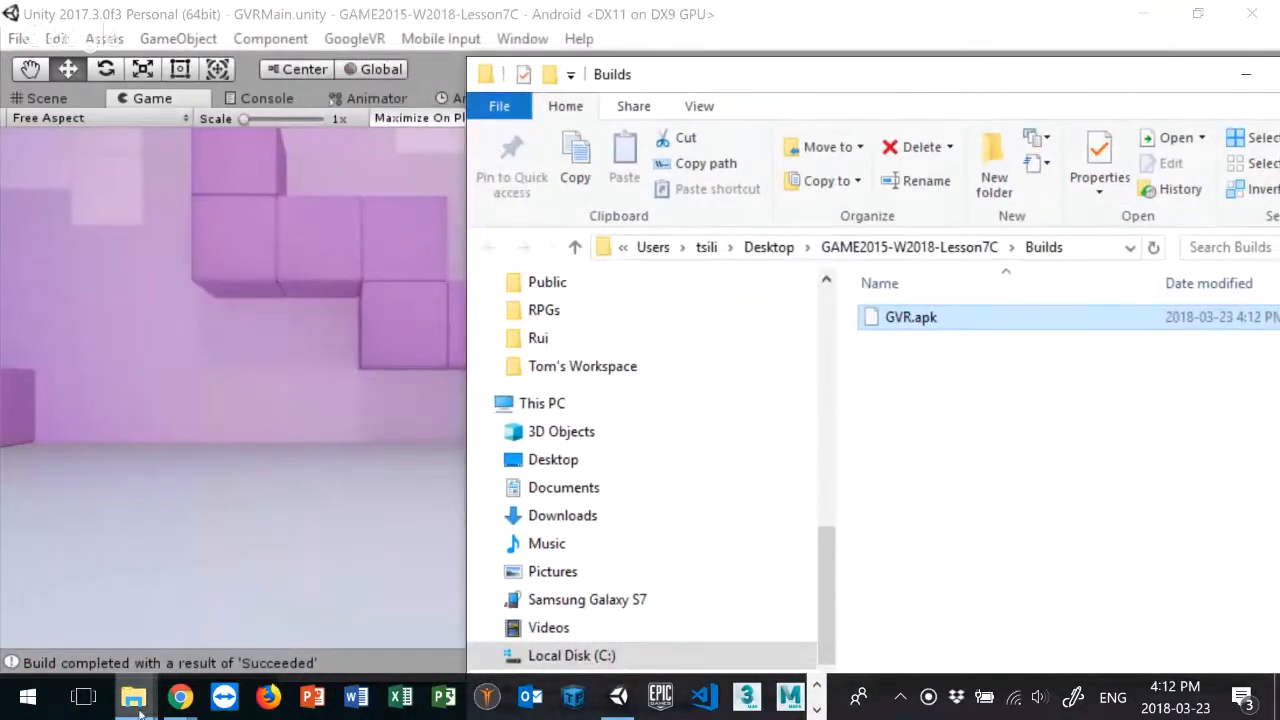
mouse_move(140, 708)
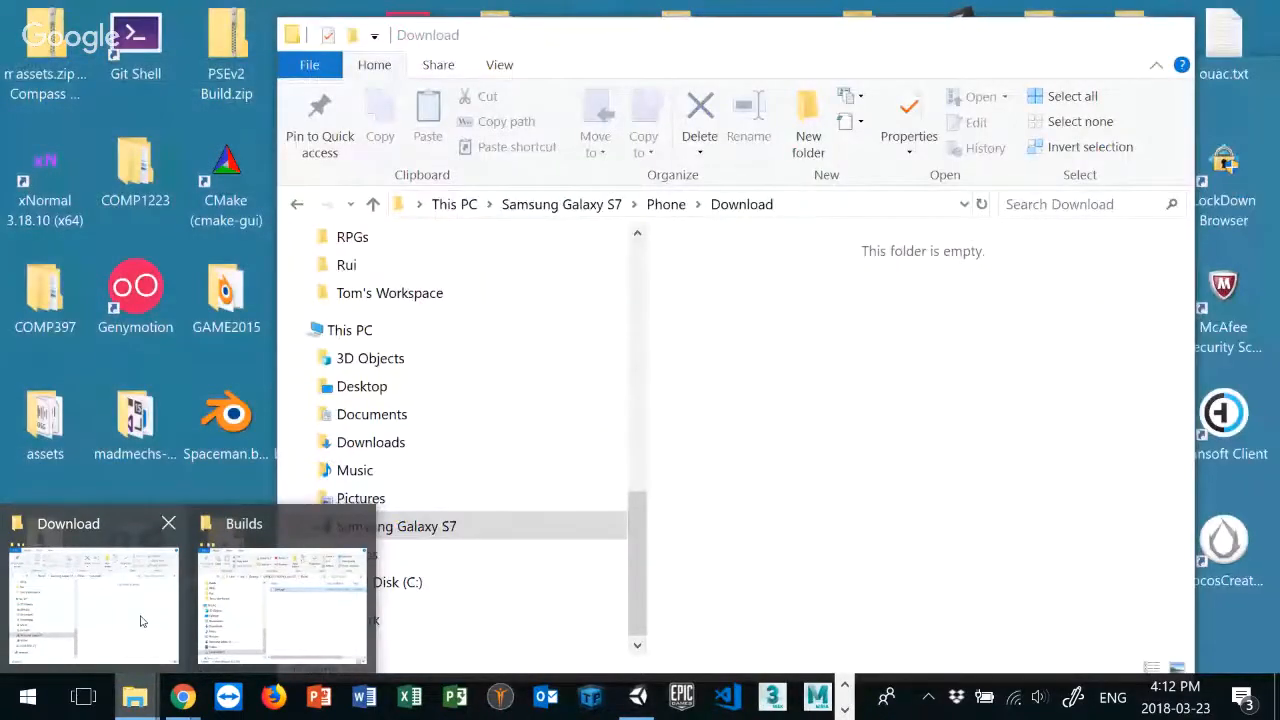
left_click(167, 626)
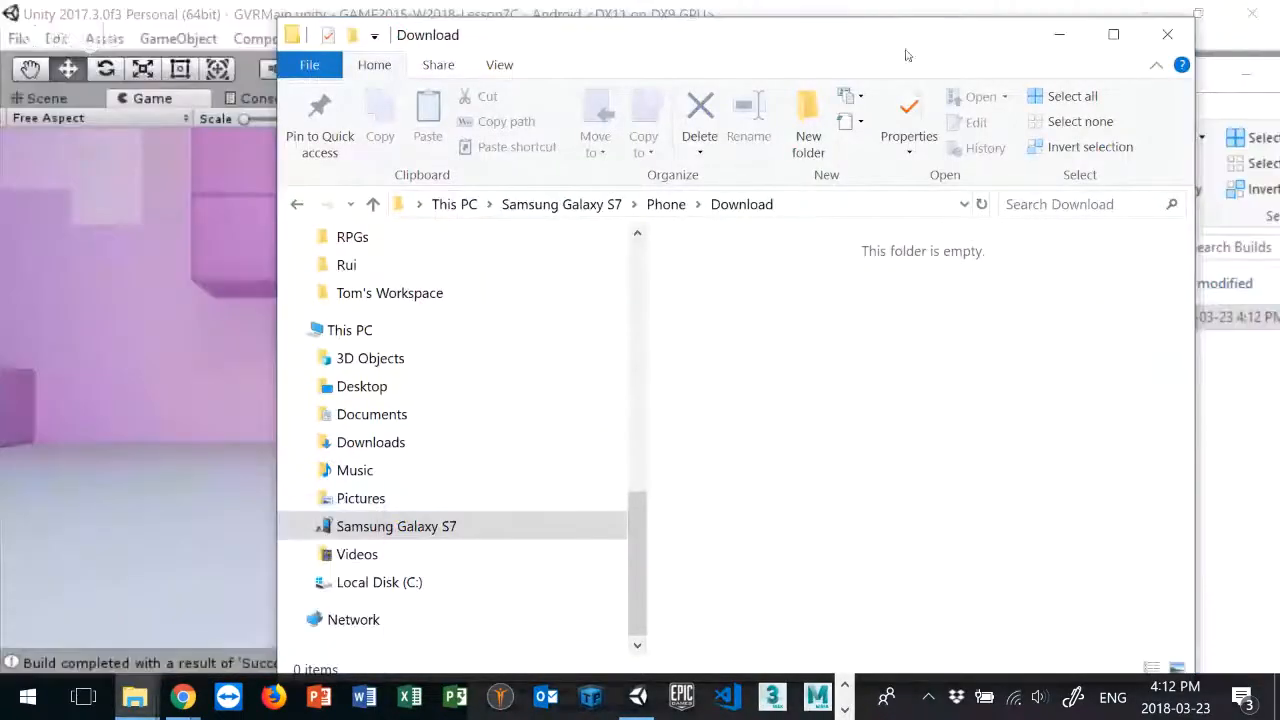
left_click_drag(893, 45, 1116, 72)
left_click(1062, 76)
left_click_drag(1245, 303, 617, 345)
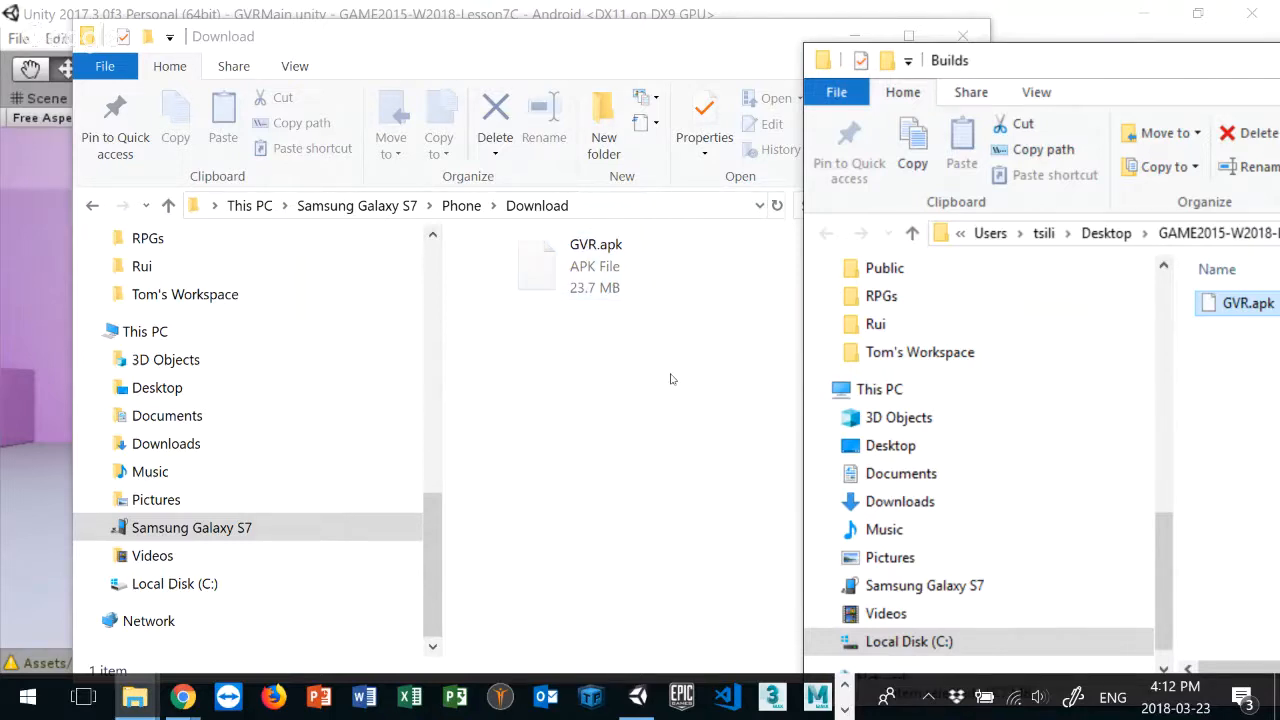
Step: Close the Download and Builds folder windows and Unity's Build Settings window
left_click(553, 266)
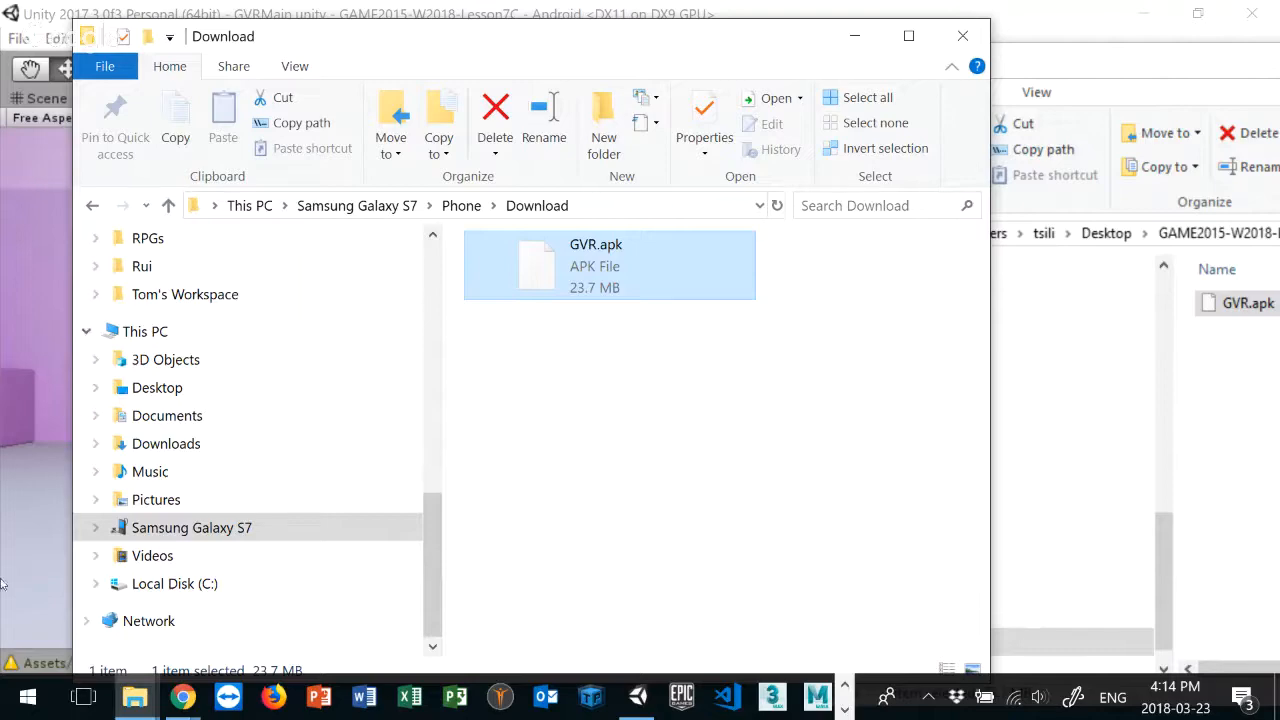
left_click(962, 36)
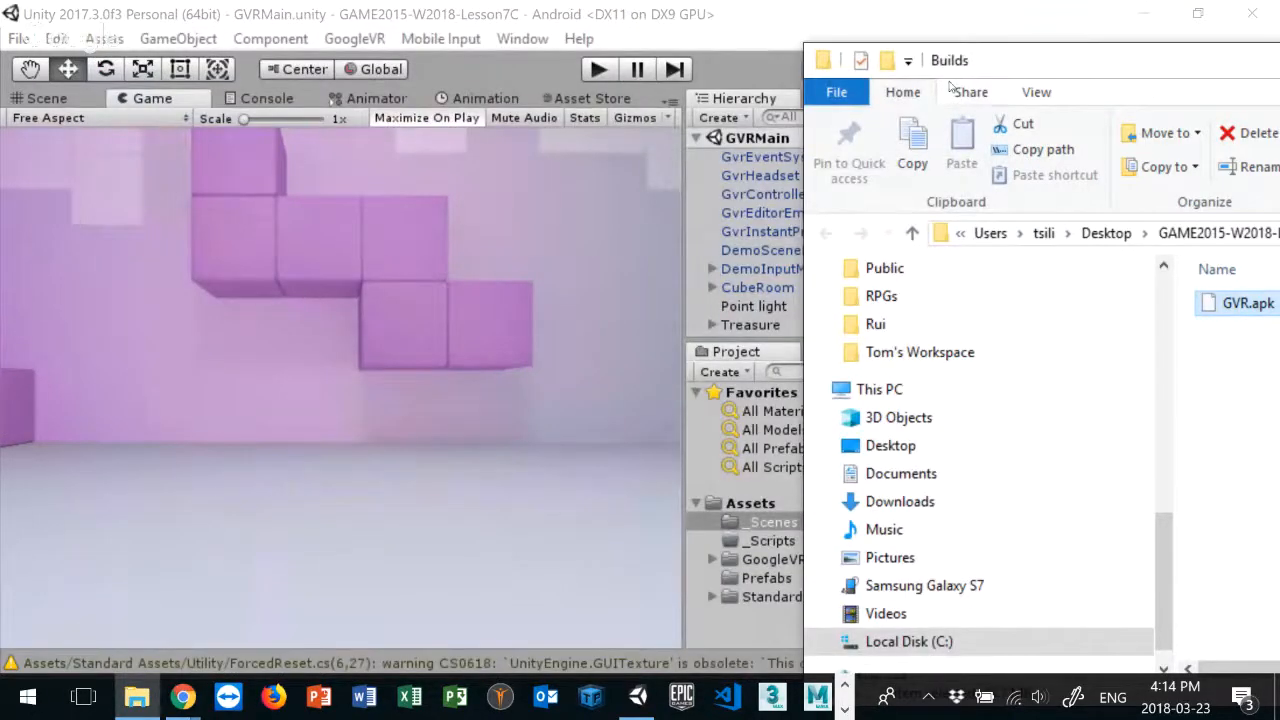
left_click_drag(1030, 67, 353, 82)
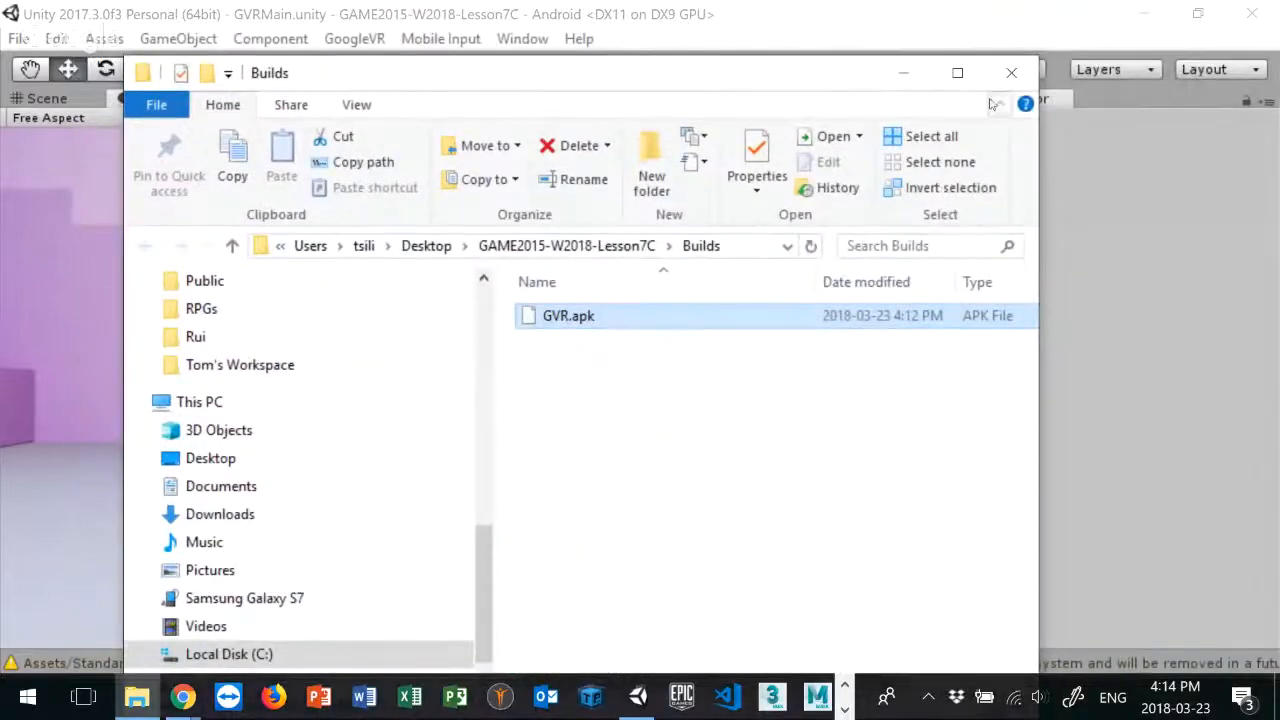
left_click(1011, 72)
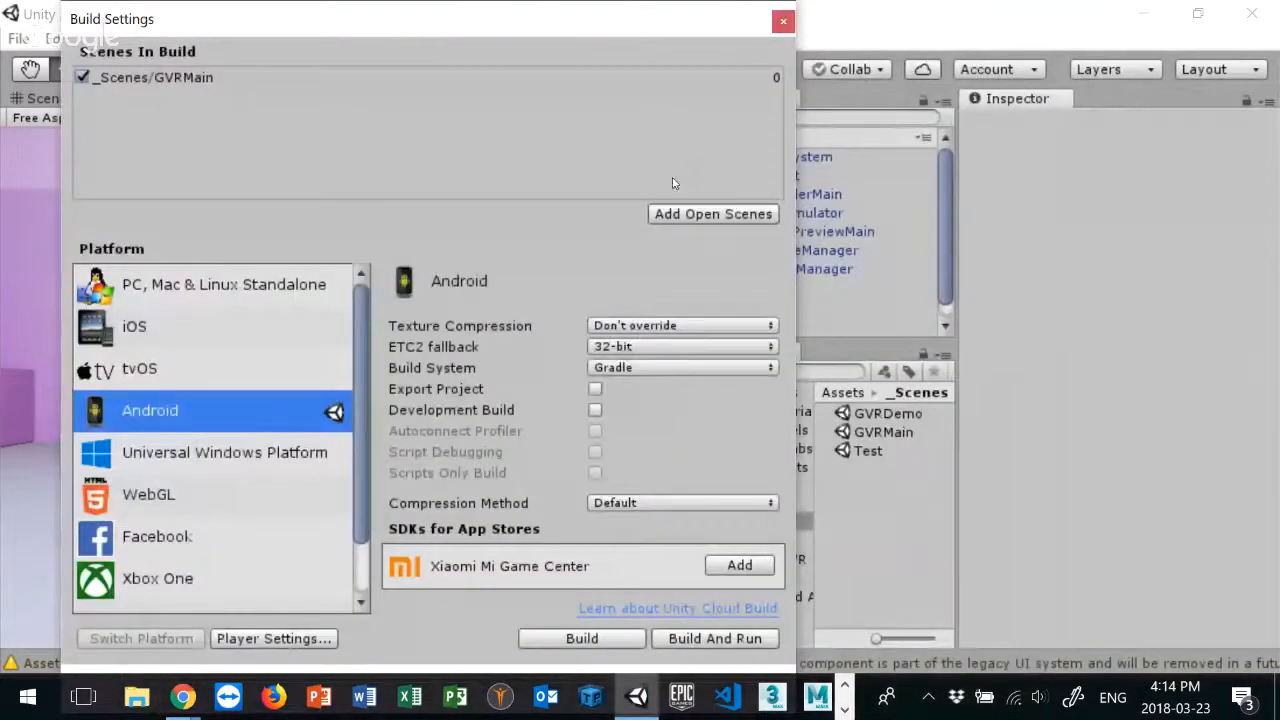
left_click(777, 21)
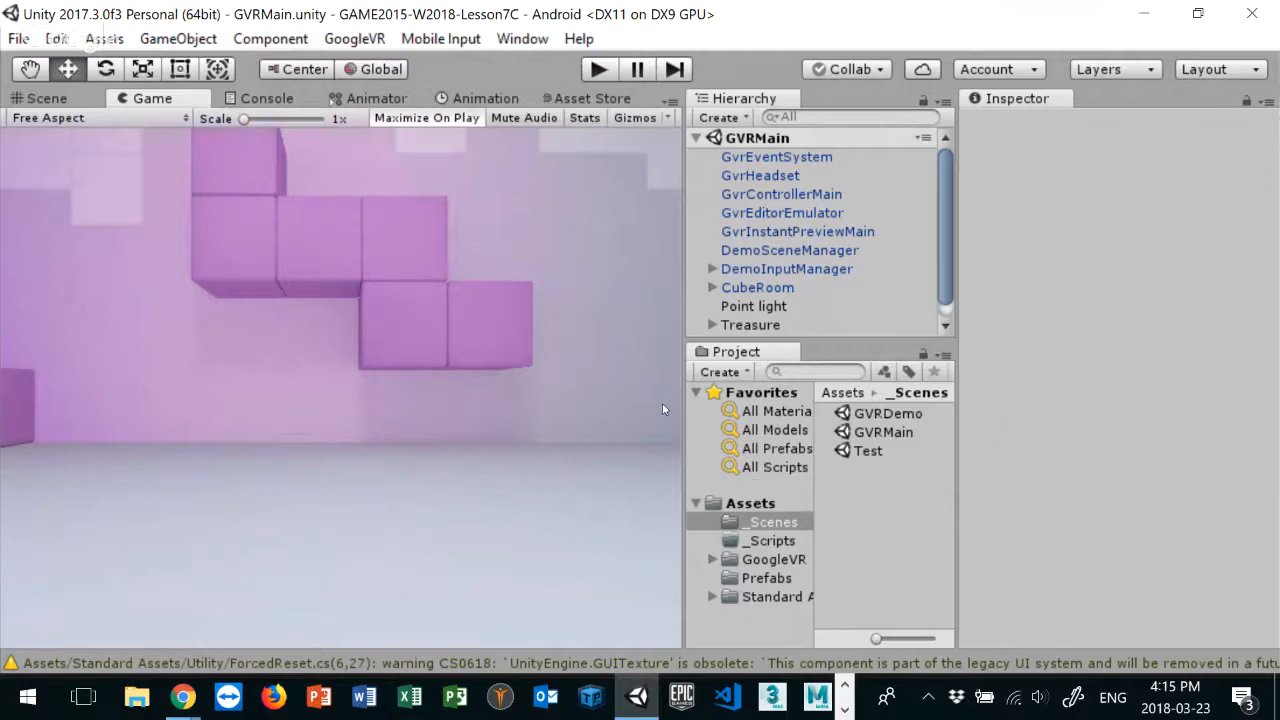
Step: Open the Test scene, show it in the Scene view, and select the Player object
left_click(857, 449)
double_click(857, 449)
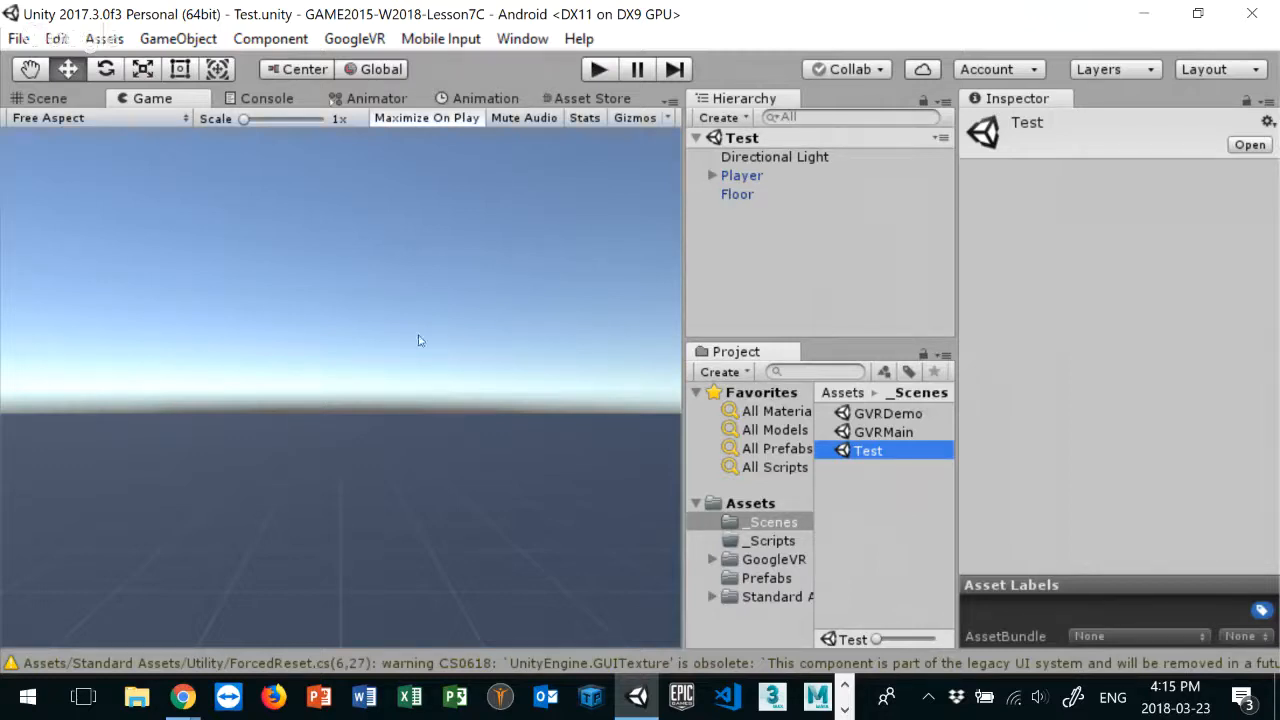
left_click(49, 98)
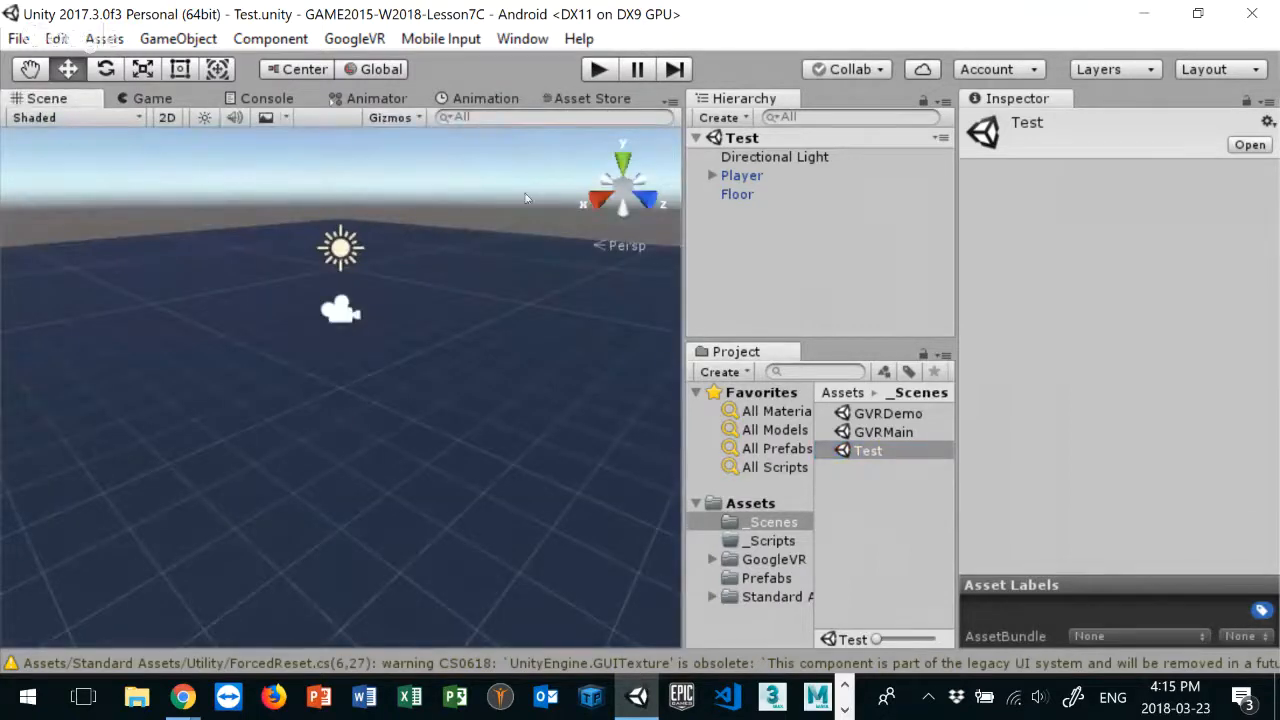
scroll(543, 215, "down", 2)
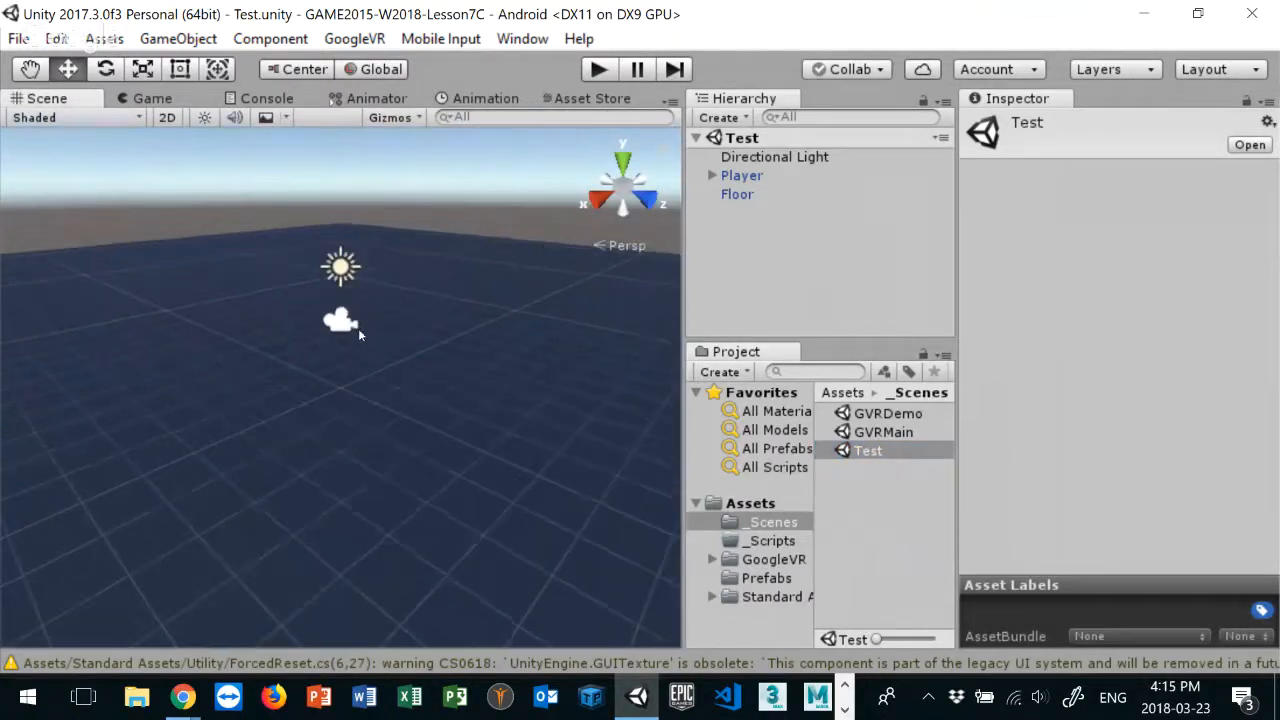
left_click(748, 178)
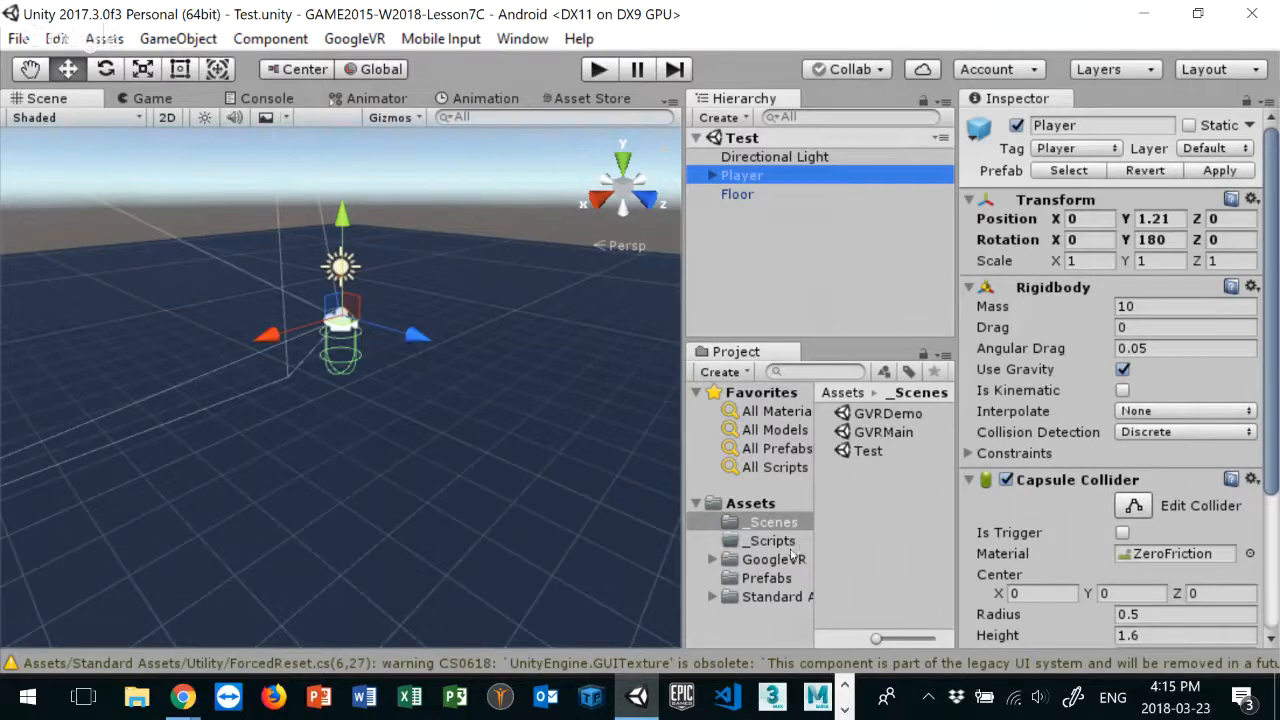
Step: Add the CubePrototype02x02x02 prefab from the Standard Assets Prototyping Prefabs folder to the Test scene
left_click(767, 598)
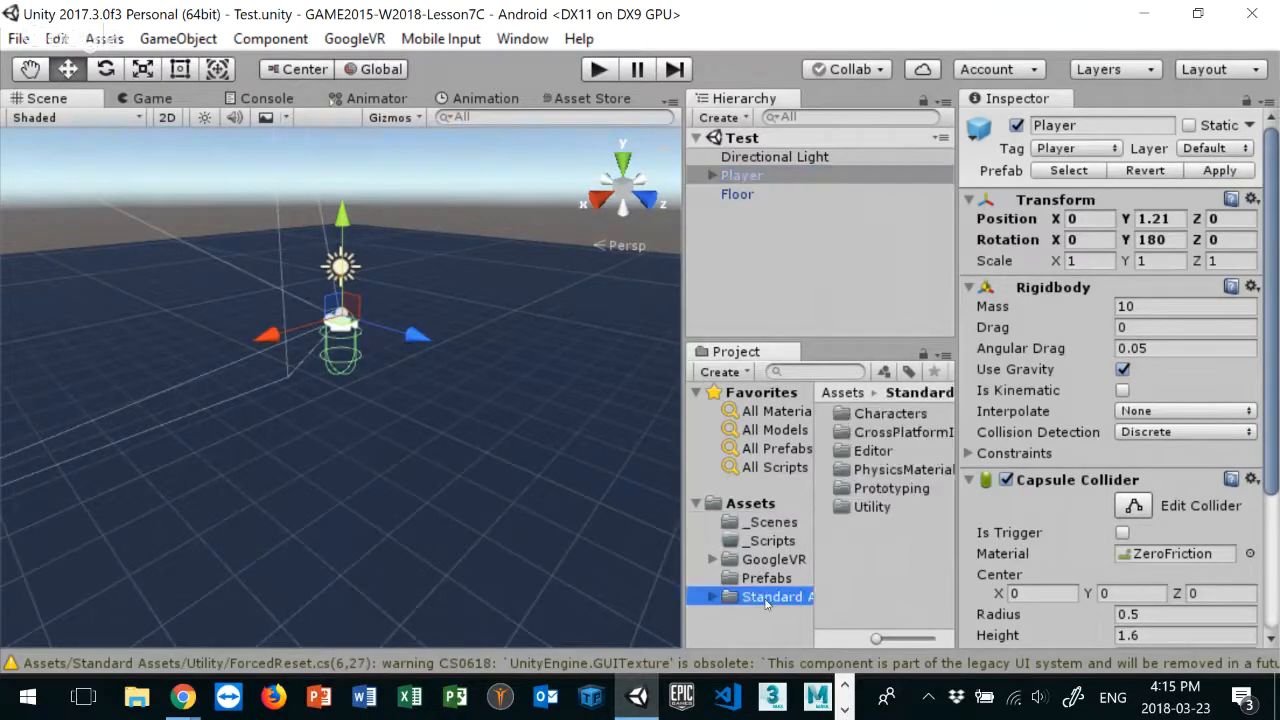
double_click(870, 490)
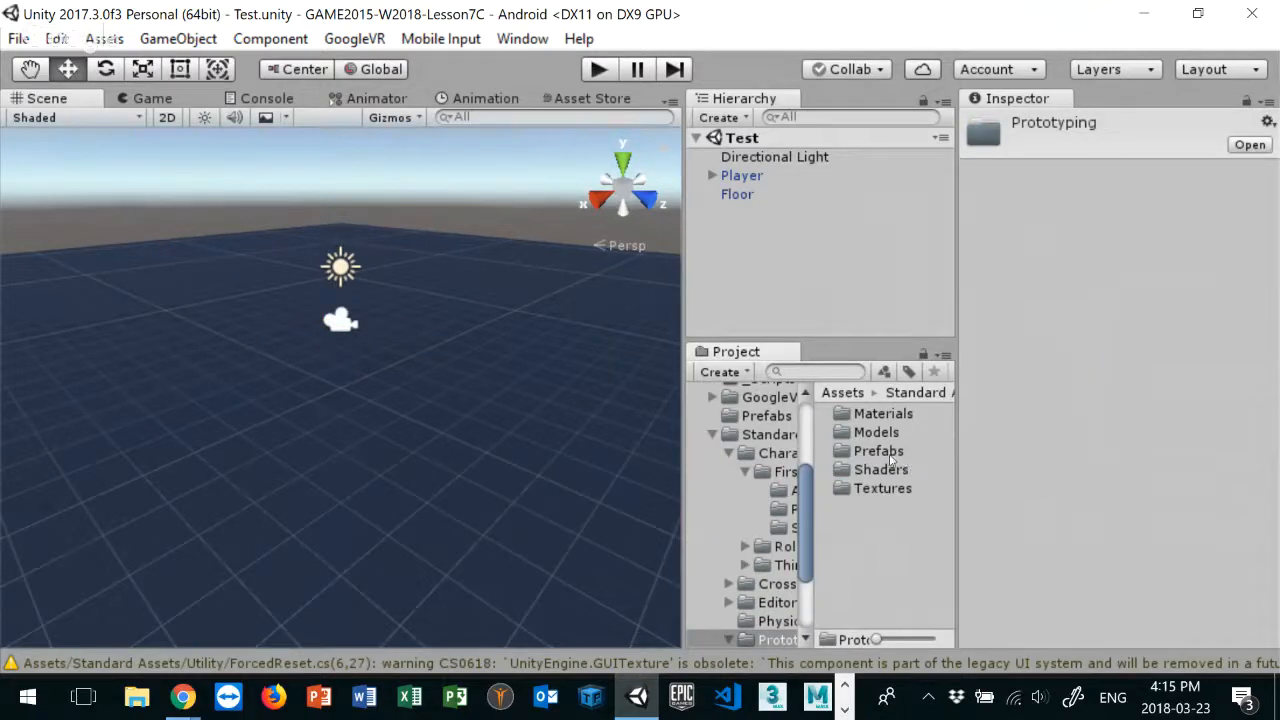
left_click(884, 452)
double_click(884, 452)
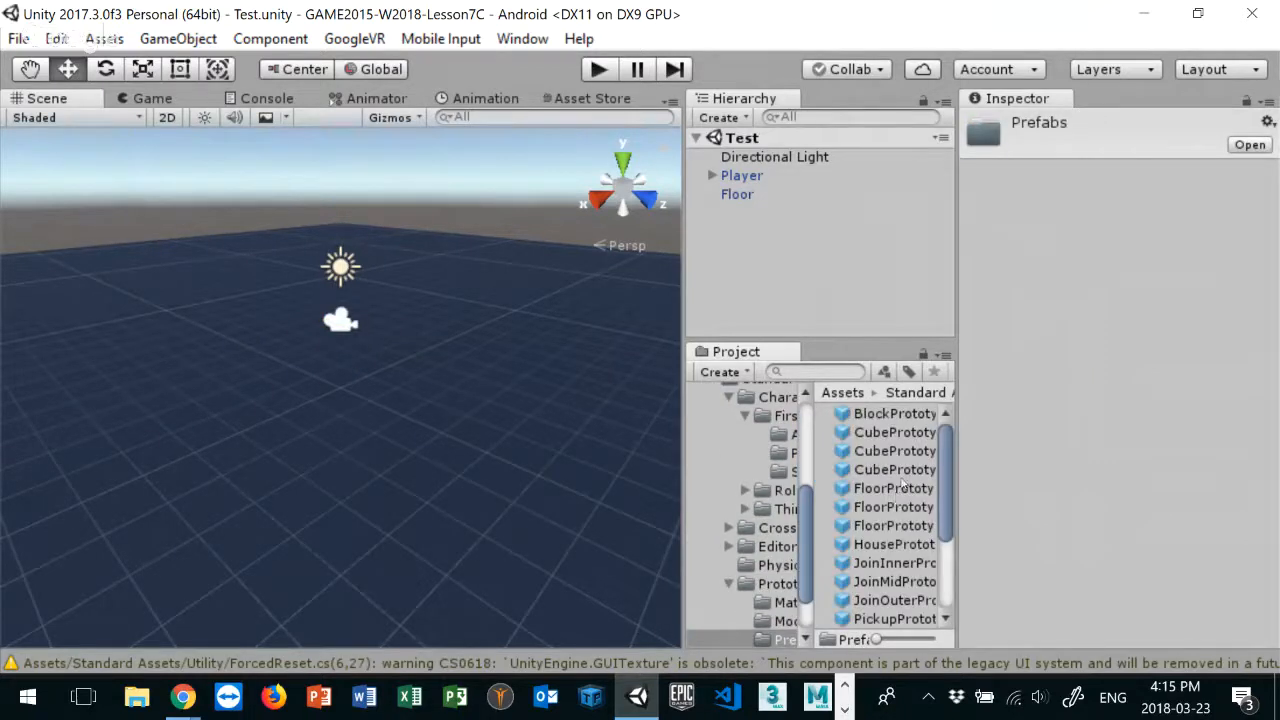
left_click_drag(897, 473, 717, 240)
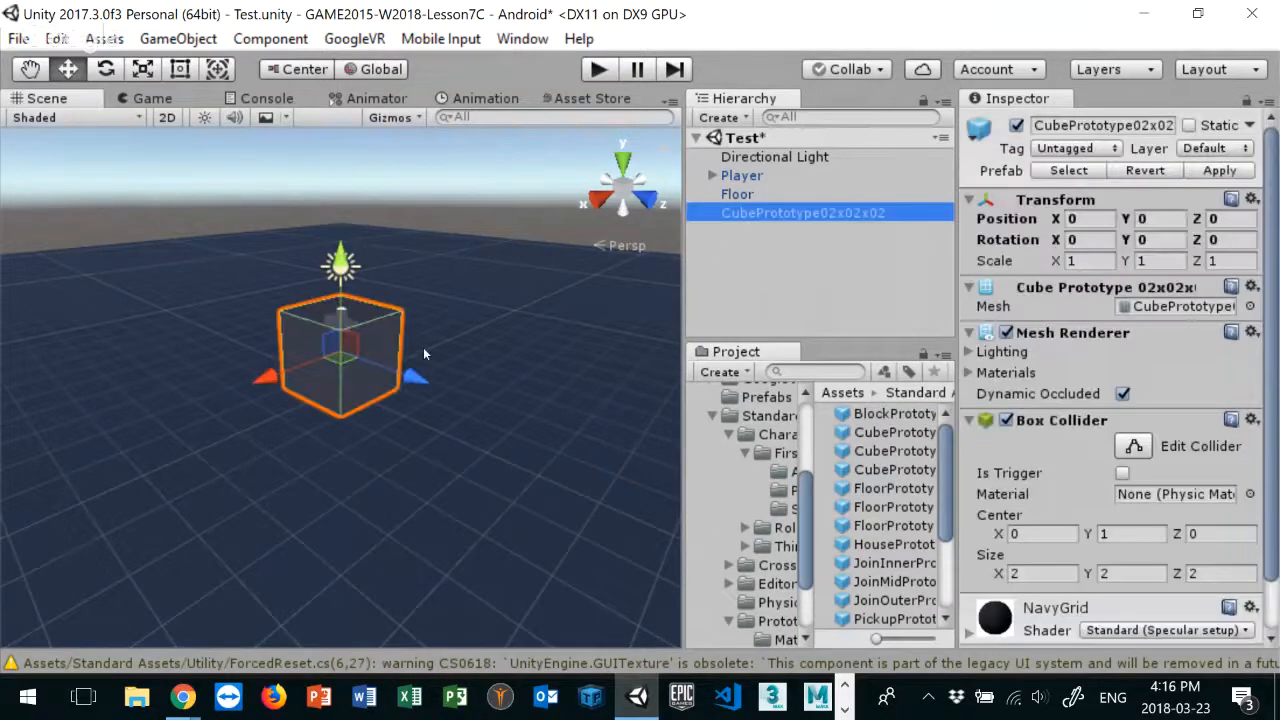
Step: Move the cube to about Z 3.57 and add a point light near it at about Y 2.51, Z 1.96
left_click_drag(425, 384, 523, 393)
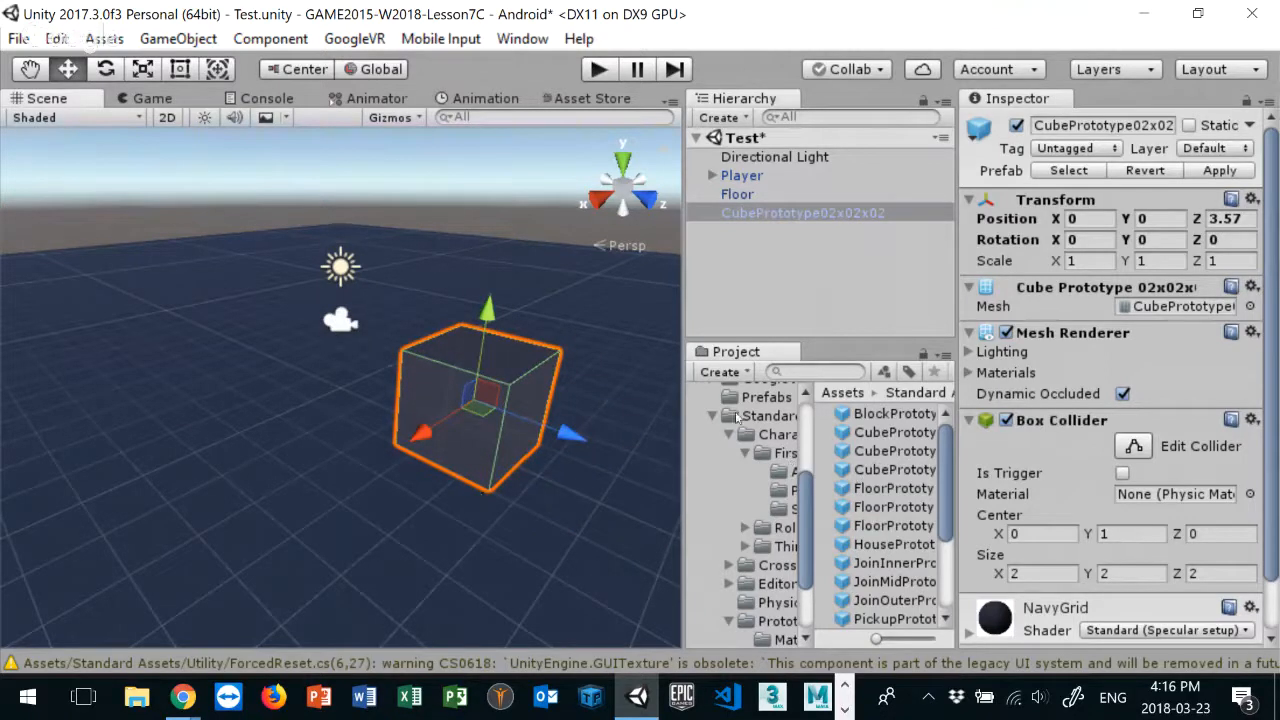
right_click(727, 240)
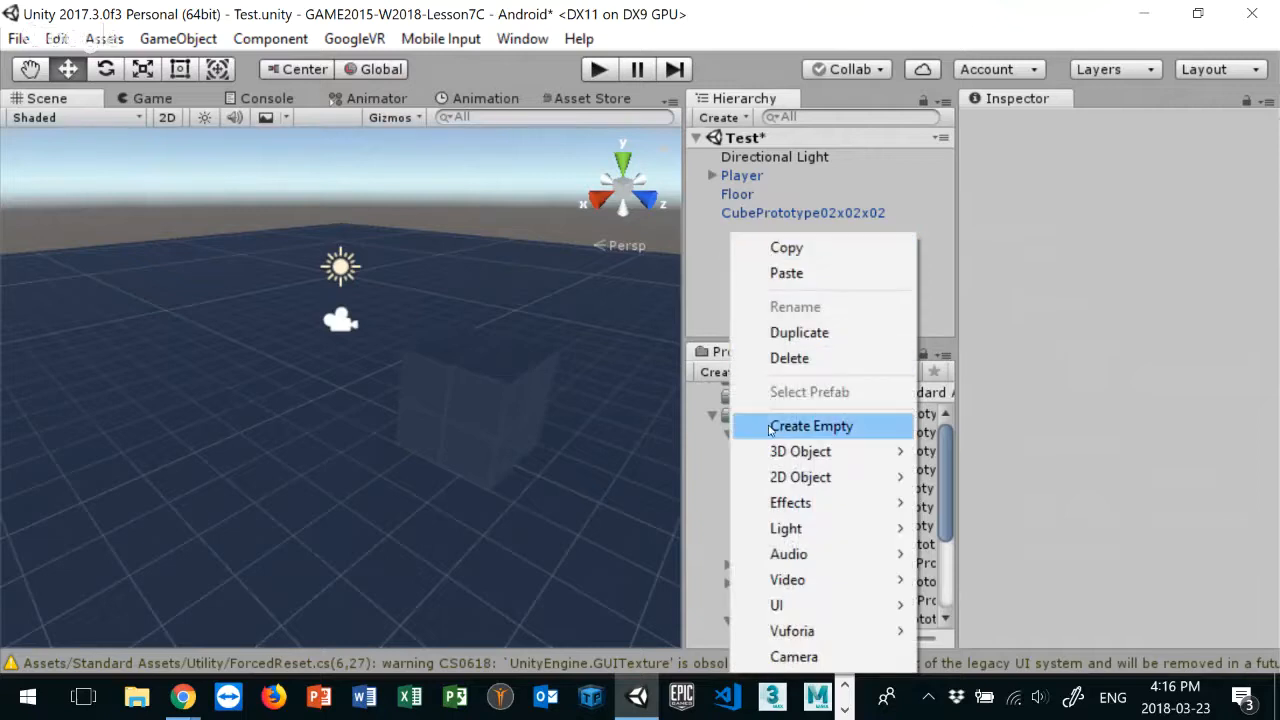
mouse_move(832, 530)
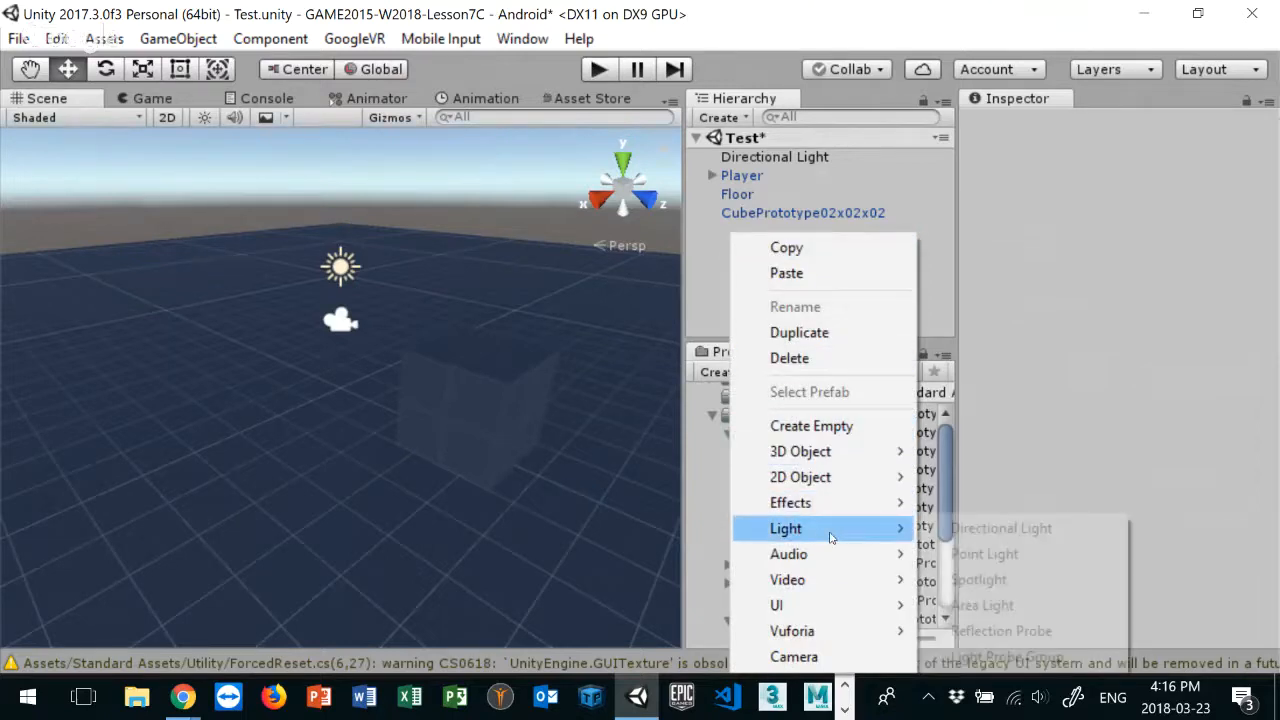
left_click(984, 555)
left_click_drag(349, 299, 349, 247)
left_click_drag(417, 363, 465, 376)
left_click_drag(394, 262, 396, 205)
left_click_drag(457, 303, 474, 340)
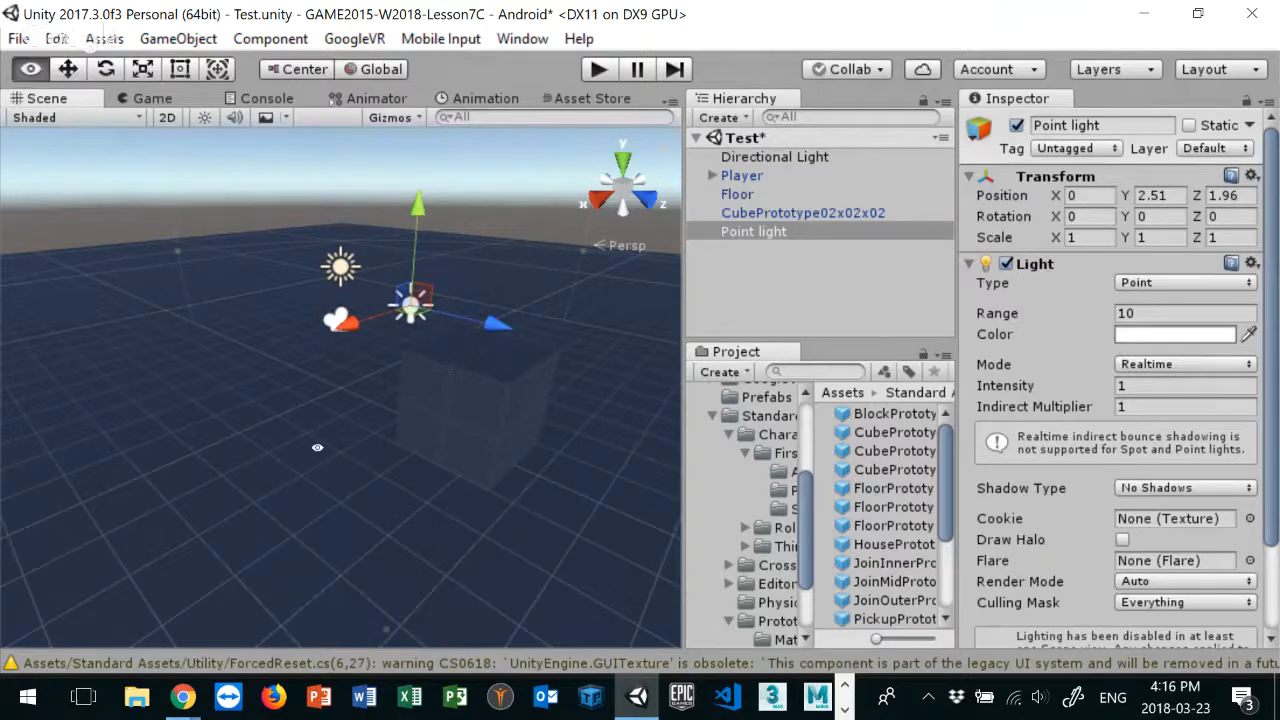
Step: Set the Player's Y rotation to 0 and move it away from the cube to about Z -1.37
left_click_drag(272, 477, 444, 344, "alt")
scroll(444, 320, "down", 3)
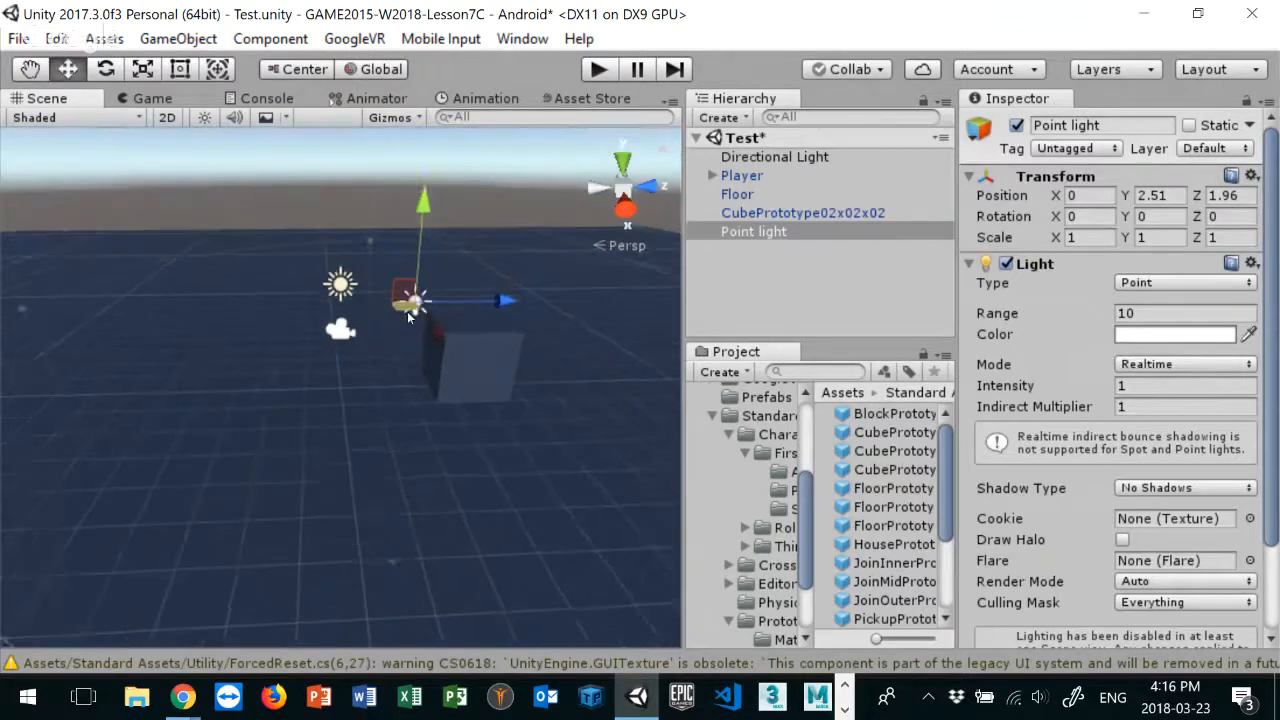
scroll(466, 304, "up", 8)
middle_click_drag(476, 258, 464, 284)
left_click(288, 390)
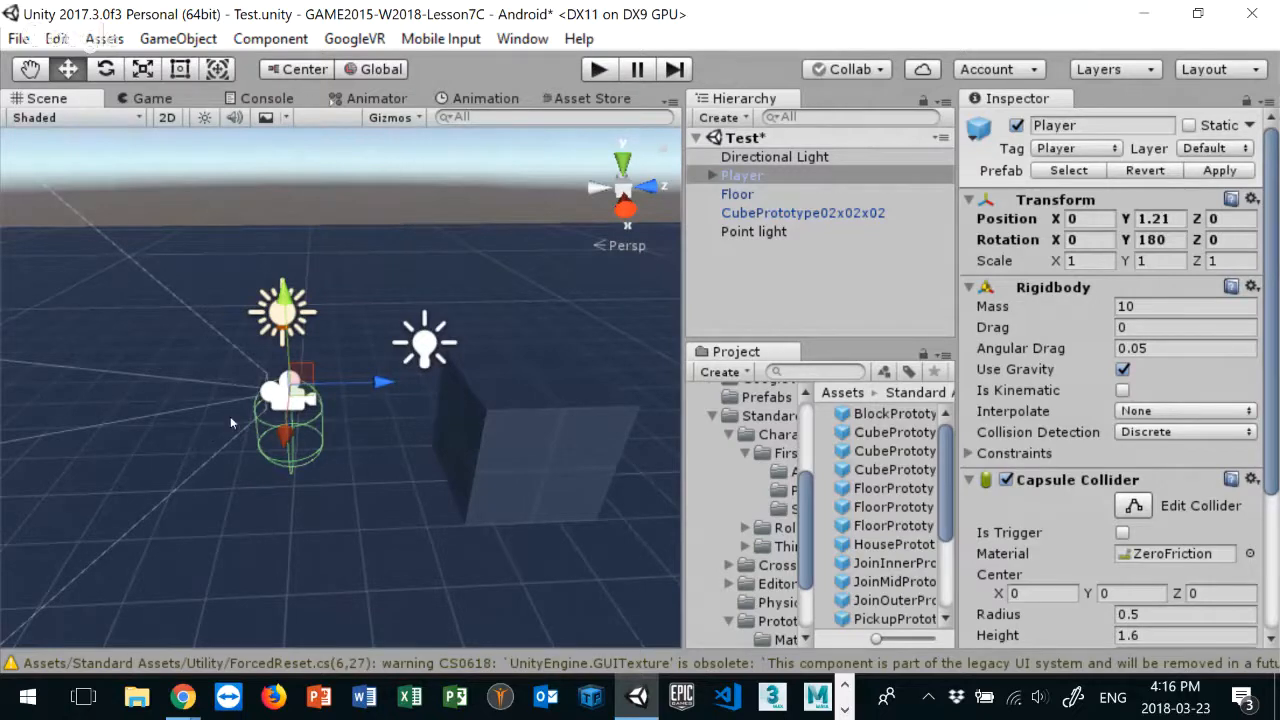
left_click(1163, 241)
double_click(1174, 241)
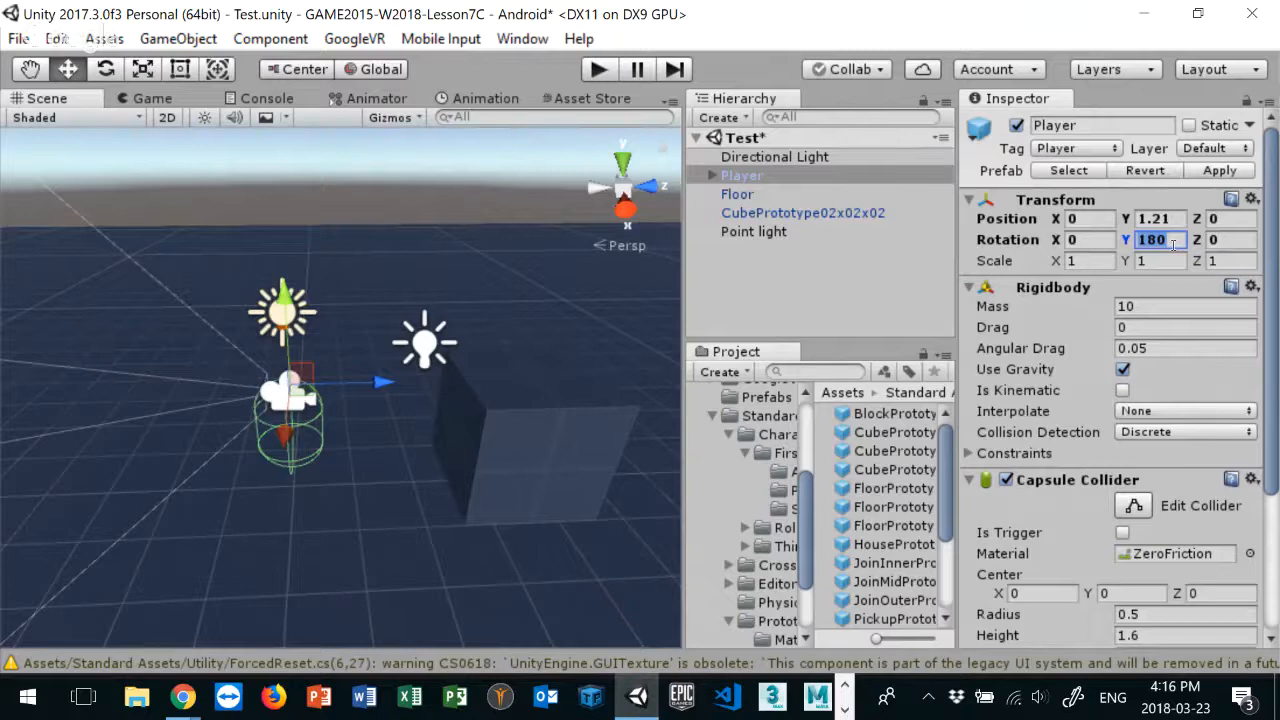
type("0")
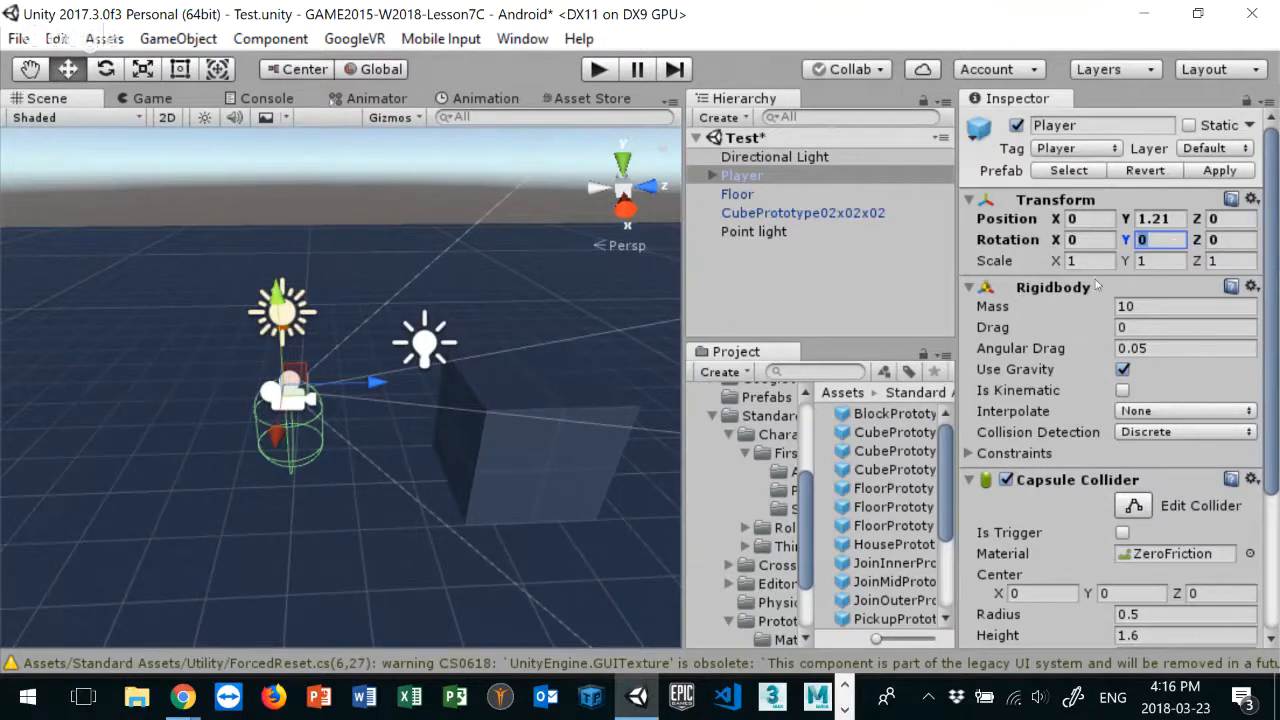
left_click_drag(366, 385, 273, 384)
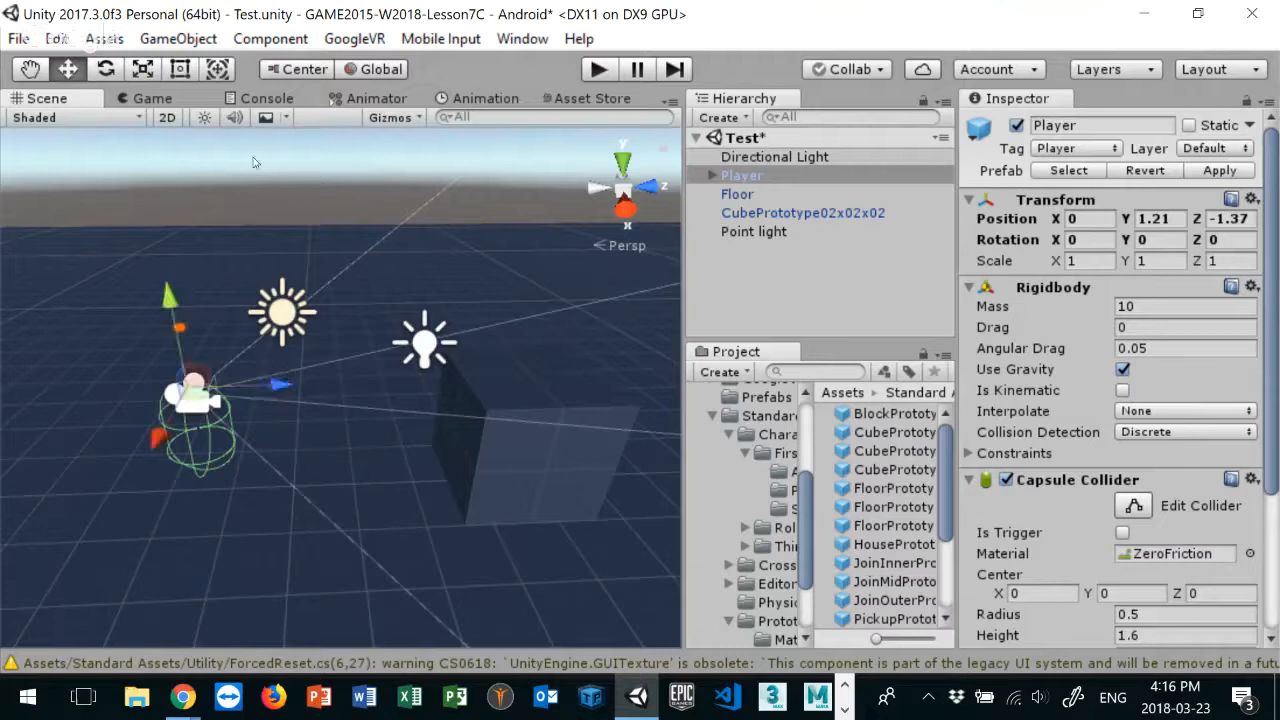
Step: Move the Player to about X 2.42 and rotate it around Y to about -52.67 degrees so it faces the cube
left_click(152, 98)
left_click(47, 98)
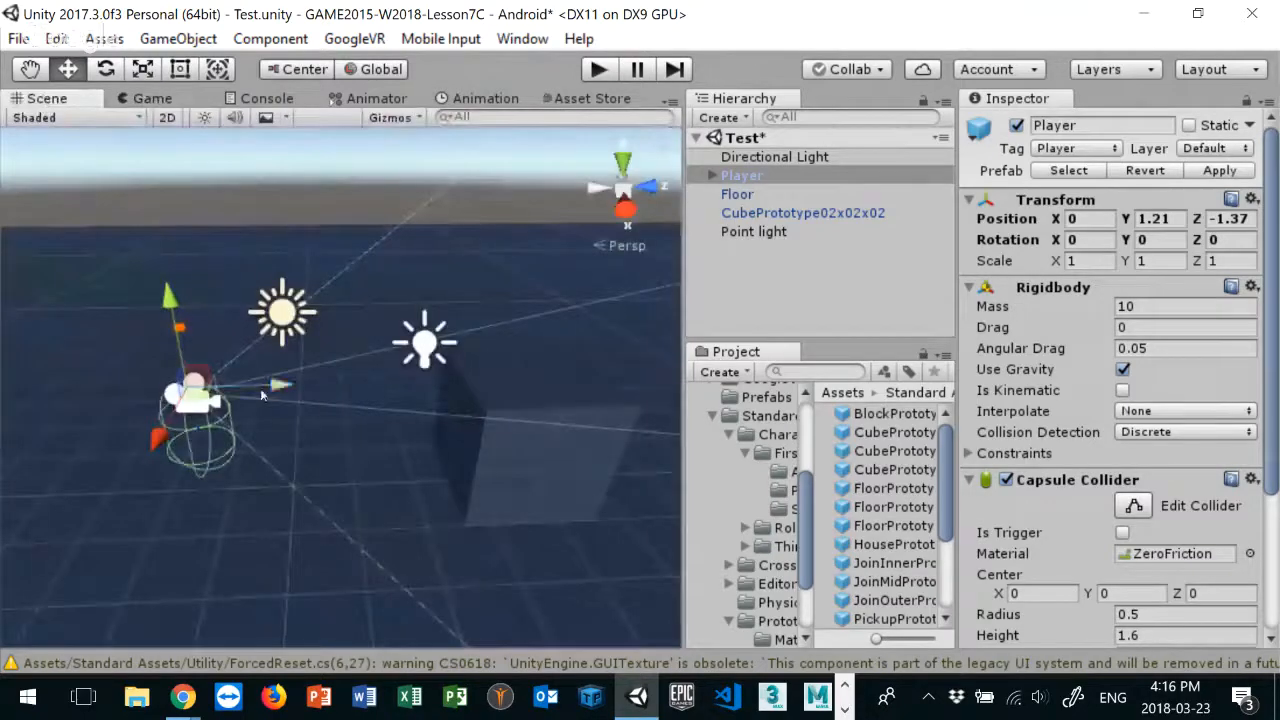
left_click_drag(155, 440, 72, 592)
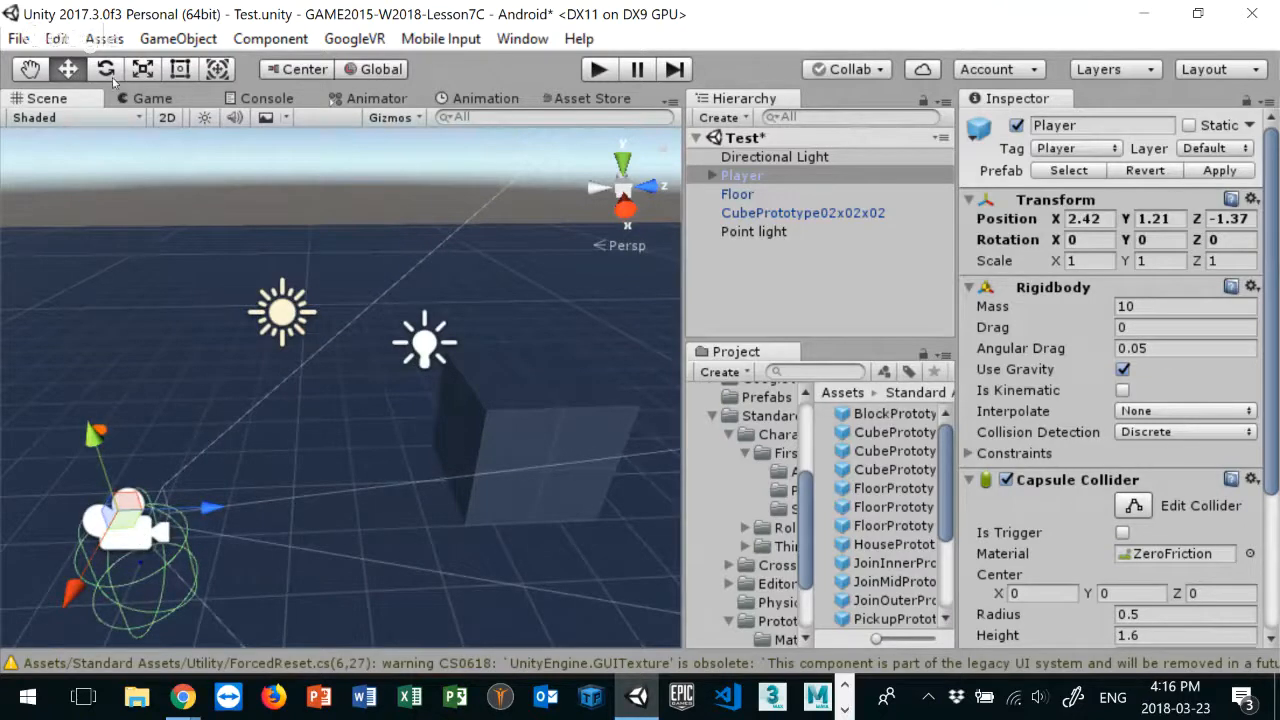
key("e")
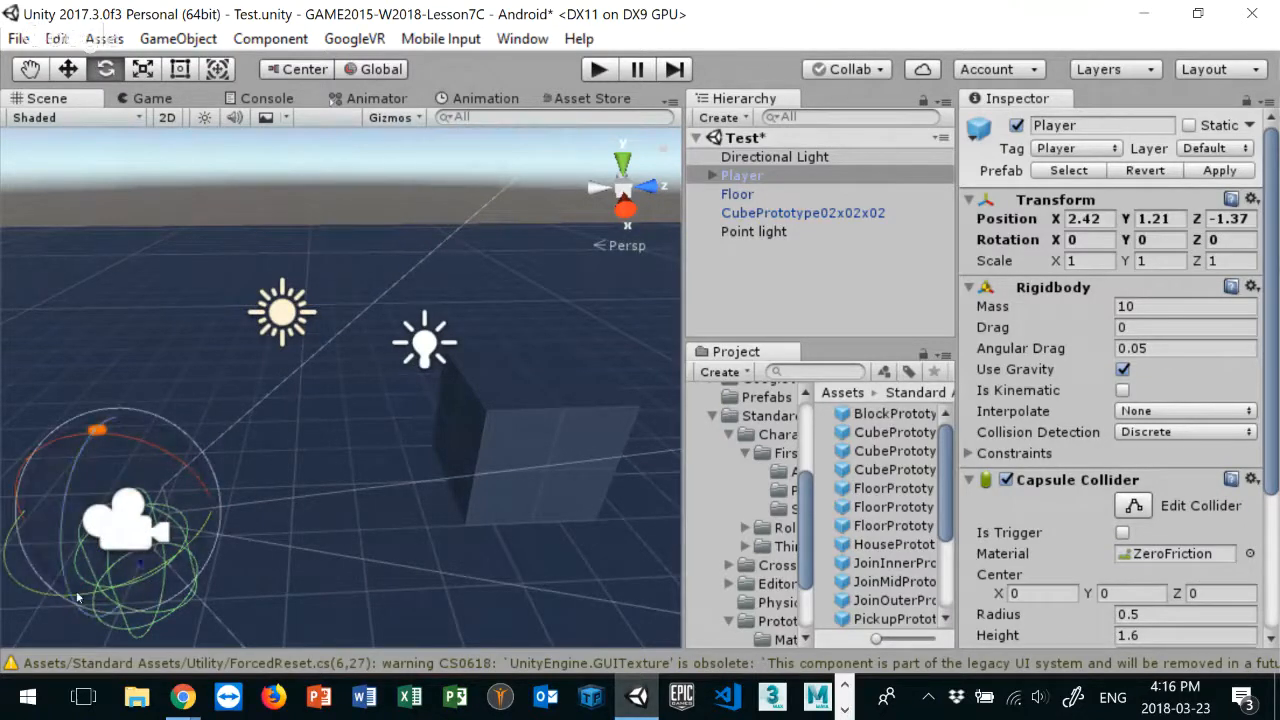
left_click_drag(61, 594, 208, 570)
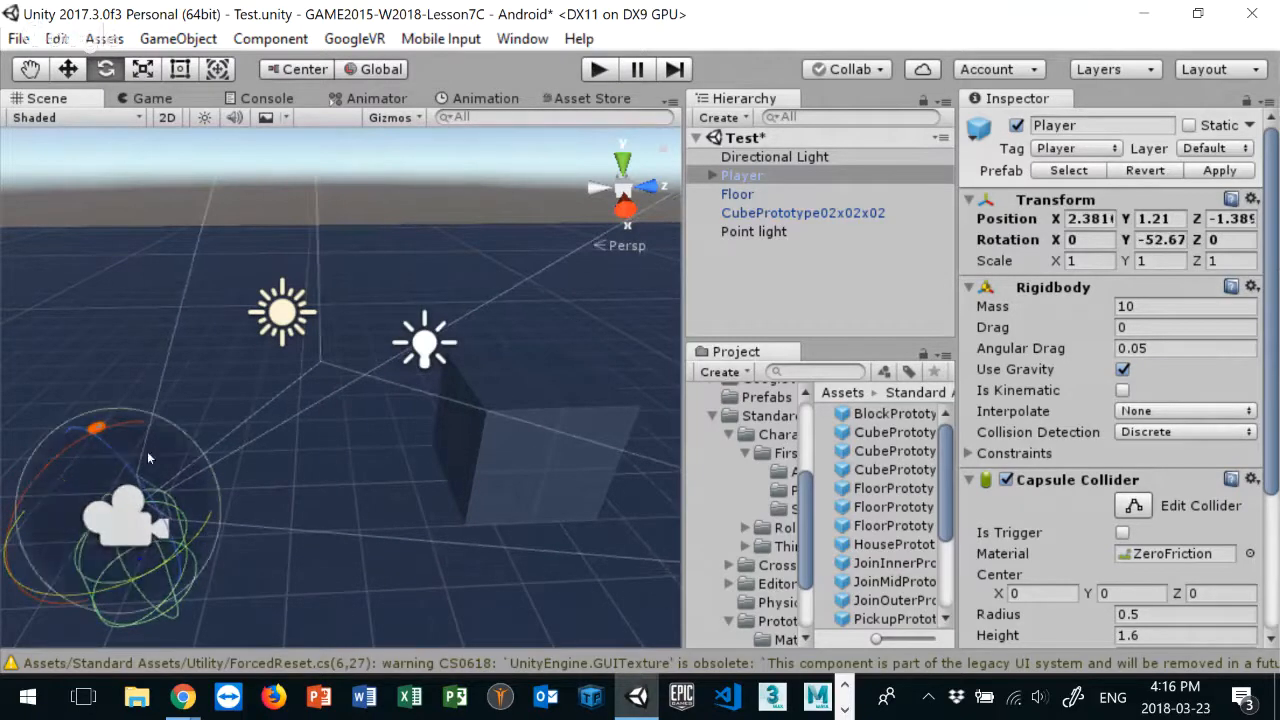
Step: Move the Player along X to about 3.94 and check the cube's framing in the Game view
scroll(305, 379, "down", 4)
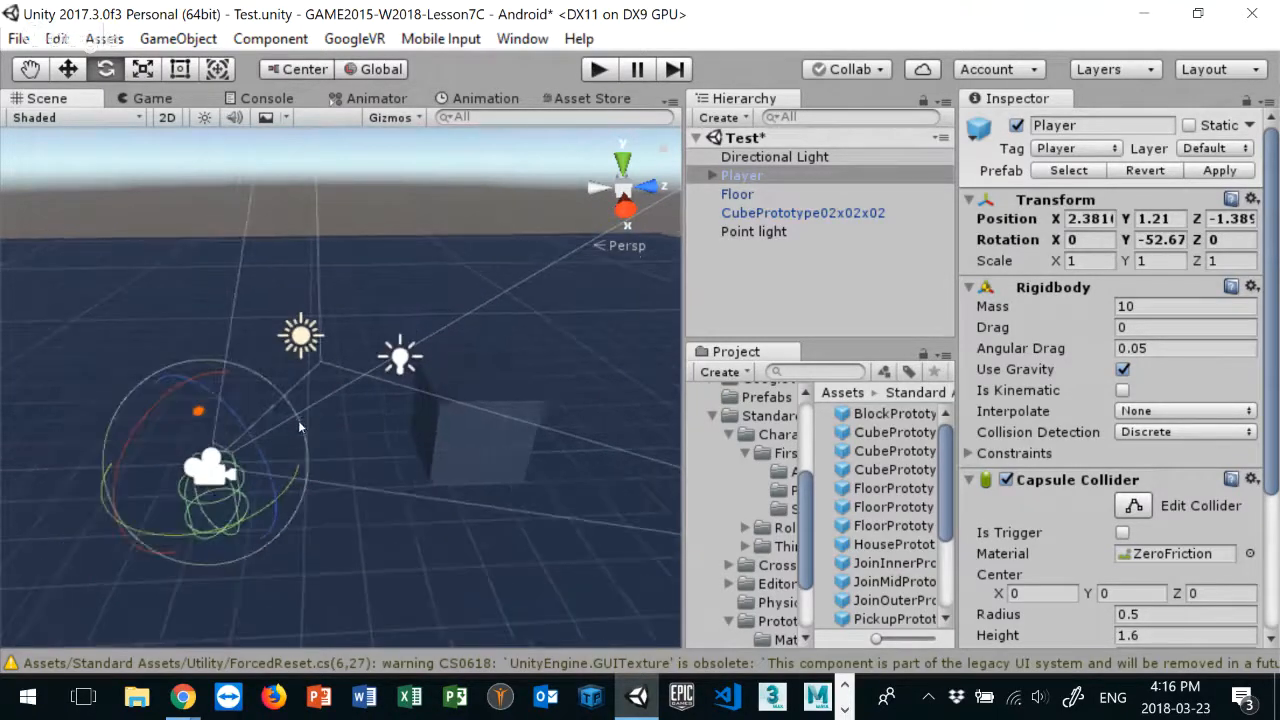
left_click(70, 69)
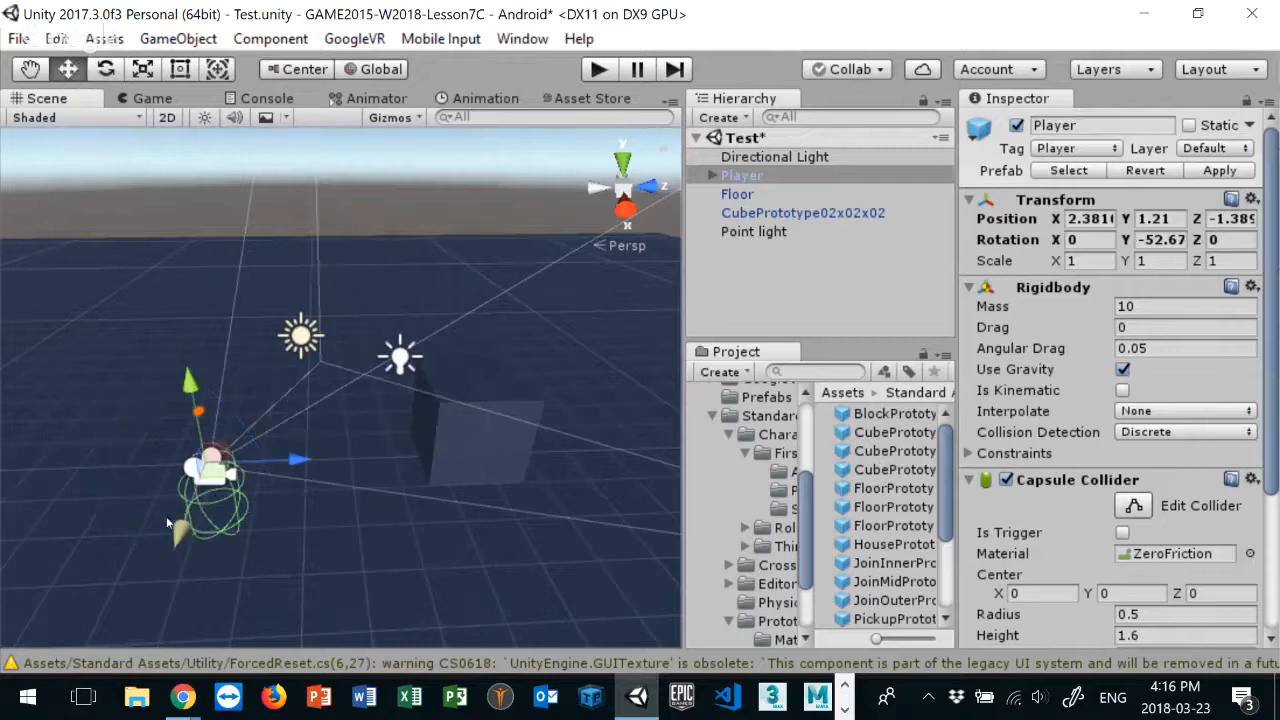
left_click_drag(182, 535, 175, 593)
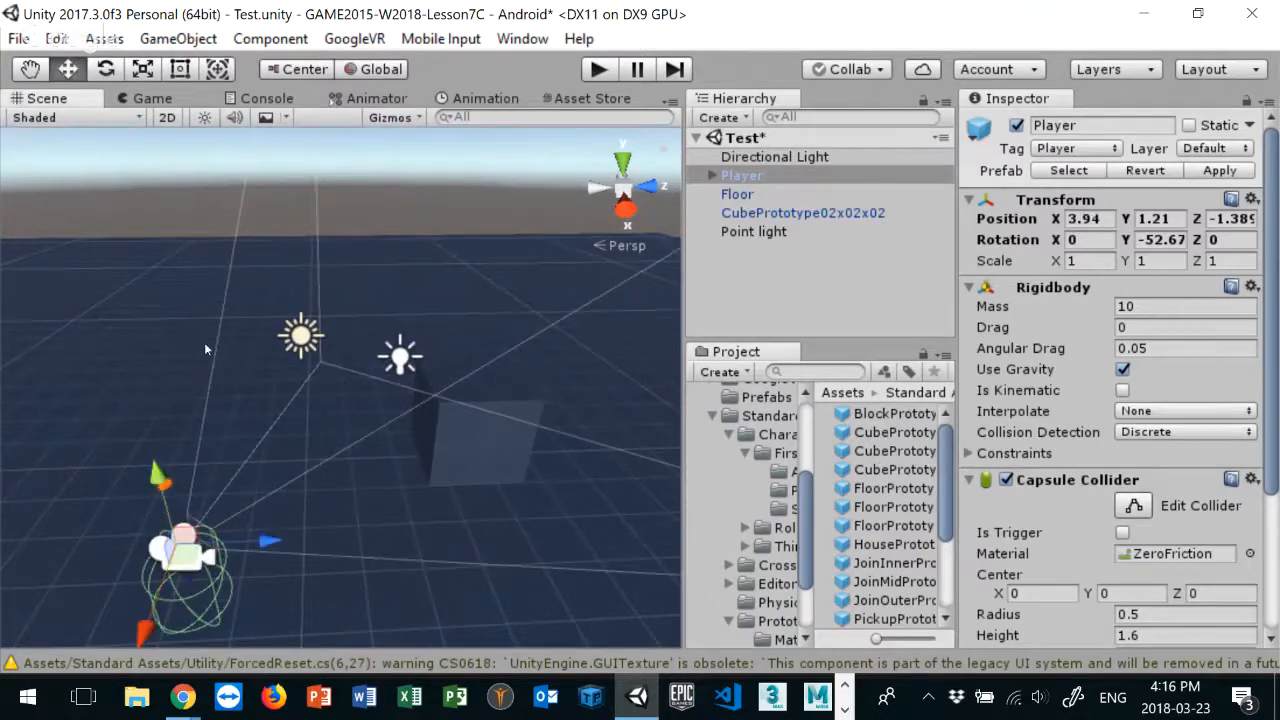
left_click(153, 99)
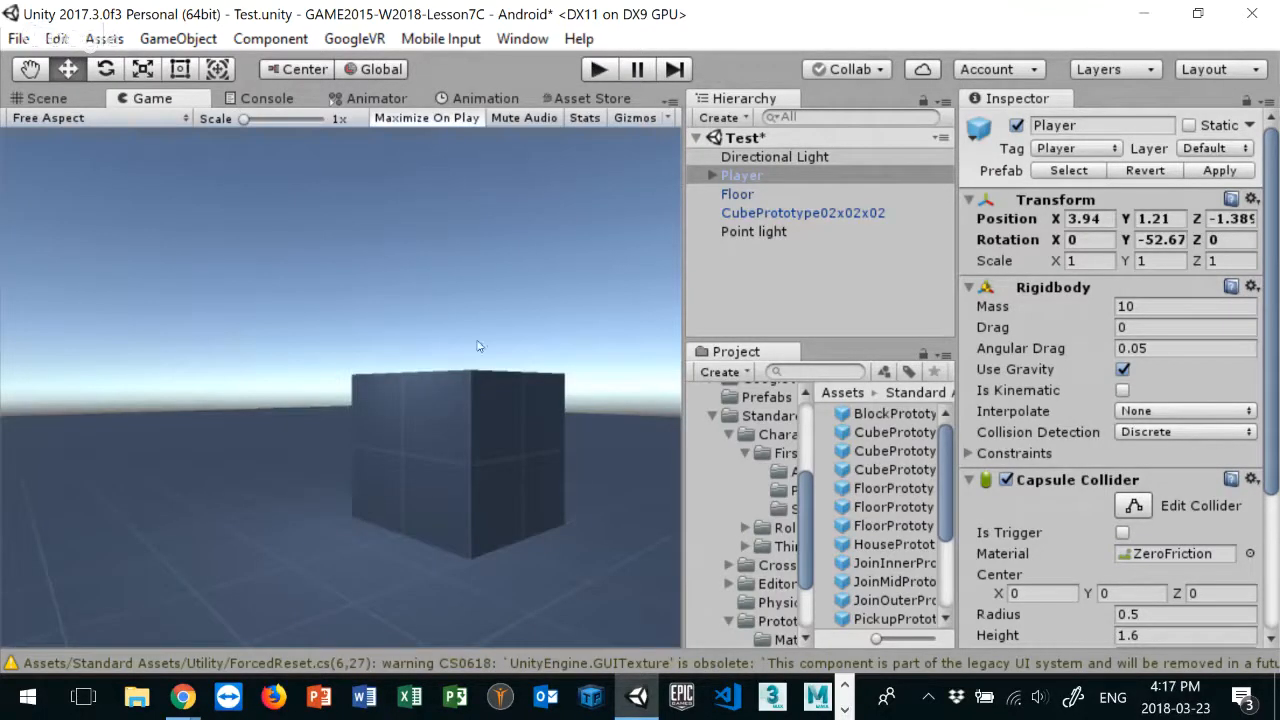
Step: Reposition the Player at about X 3.64, Y 1.13, Z -0.19, checking the cube's framing in the Game view
left_click(40, 98)
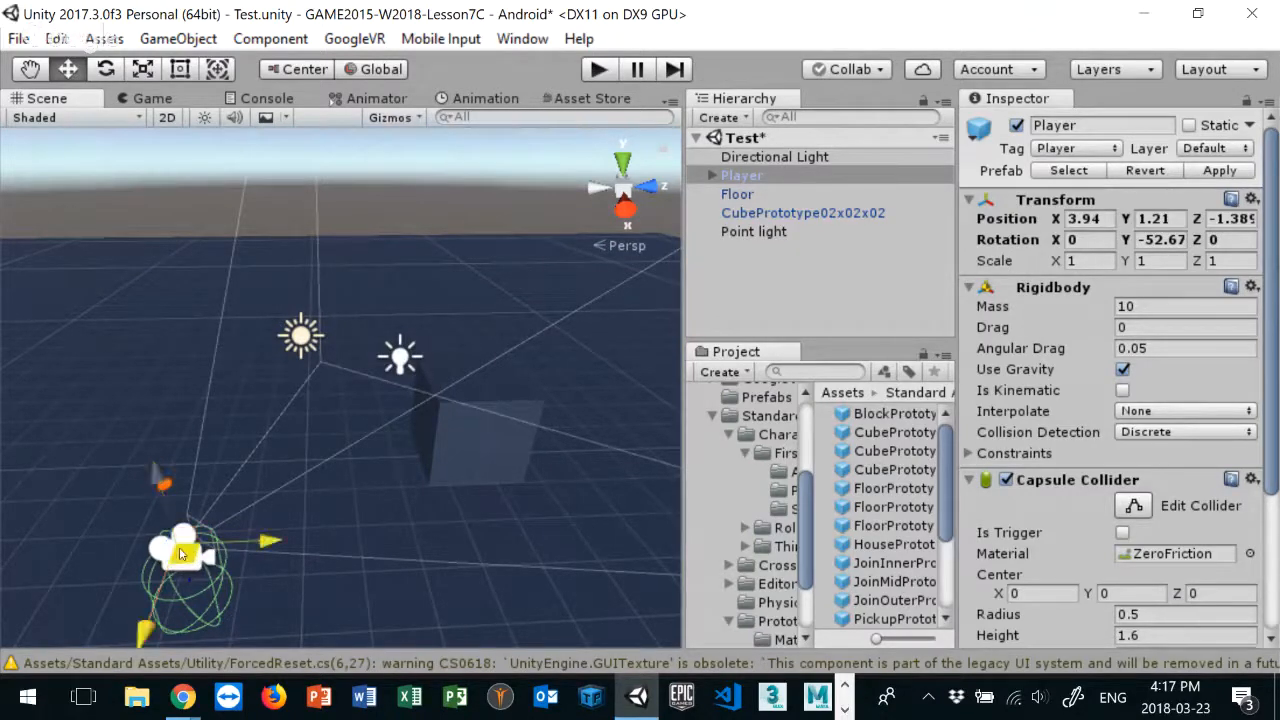
left_click_drag(179, 547, 277, 535)
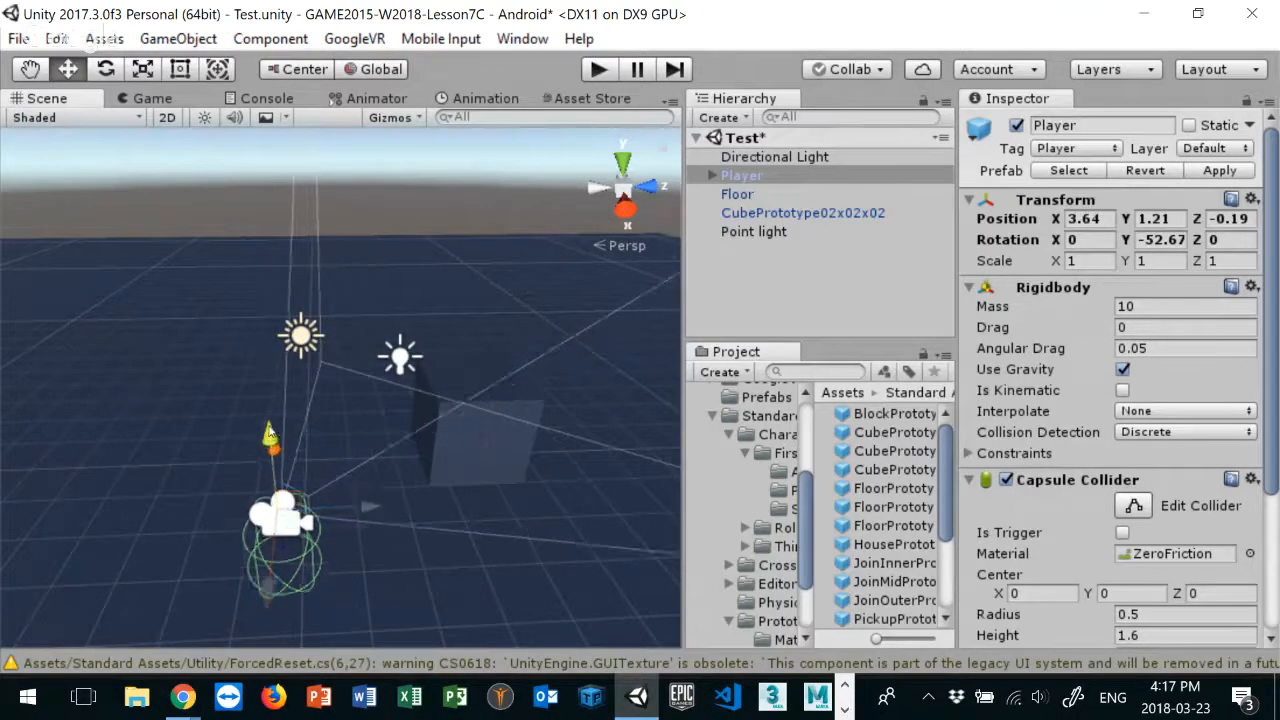
left_click_drag(268, 432, 266, 411)
left_click(150, 100)
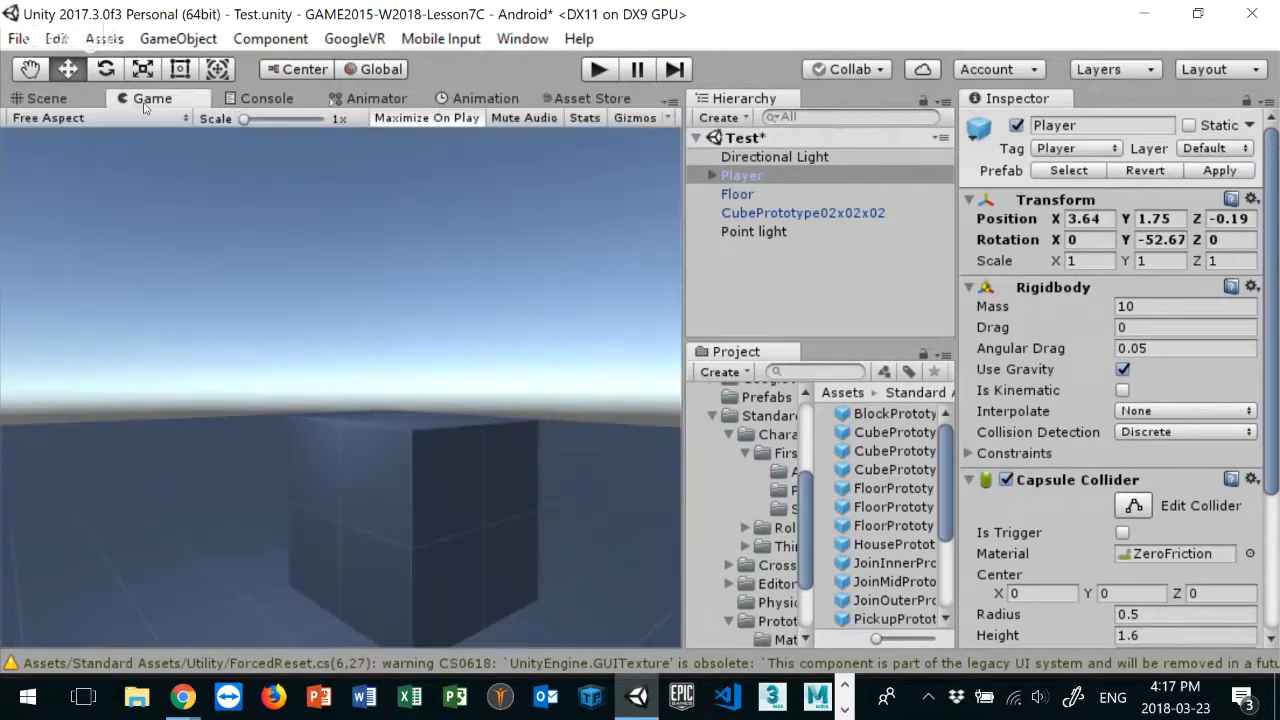
left_click(47, 98)
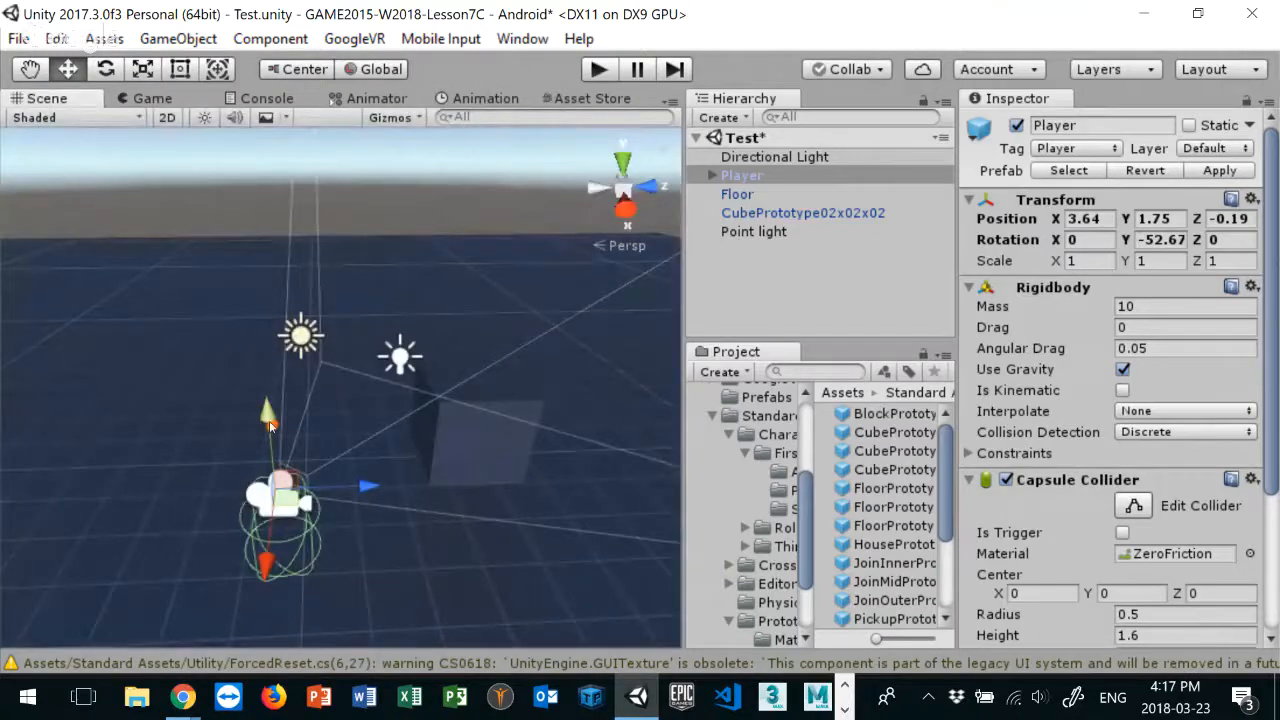
left_click_drag(270, 424, 273, 451)
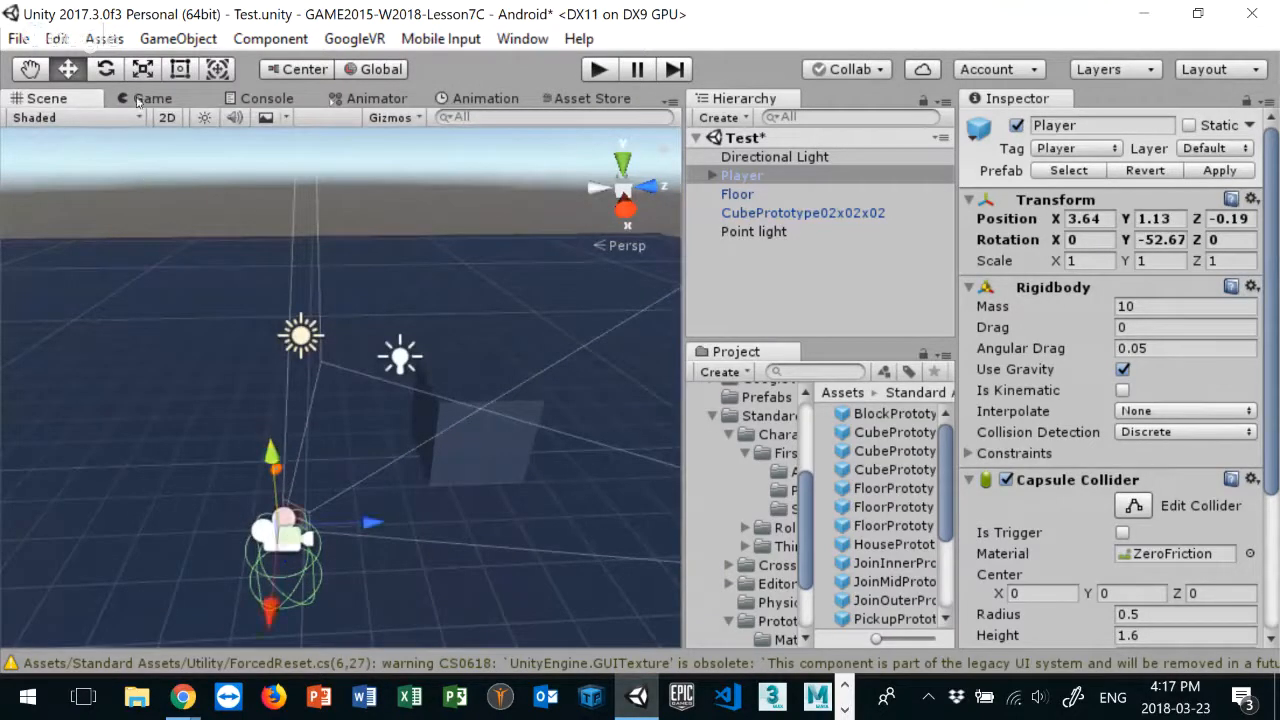
left_click(138, 102)
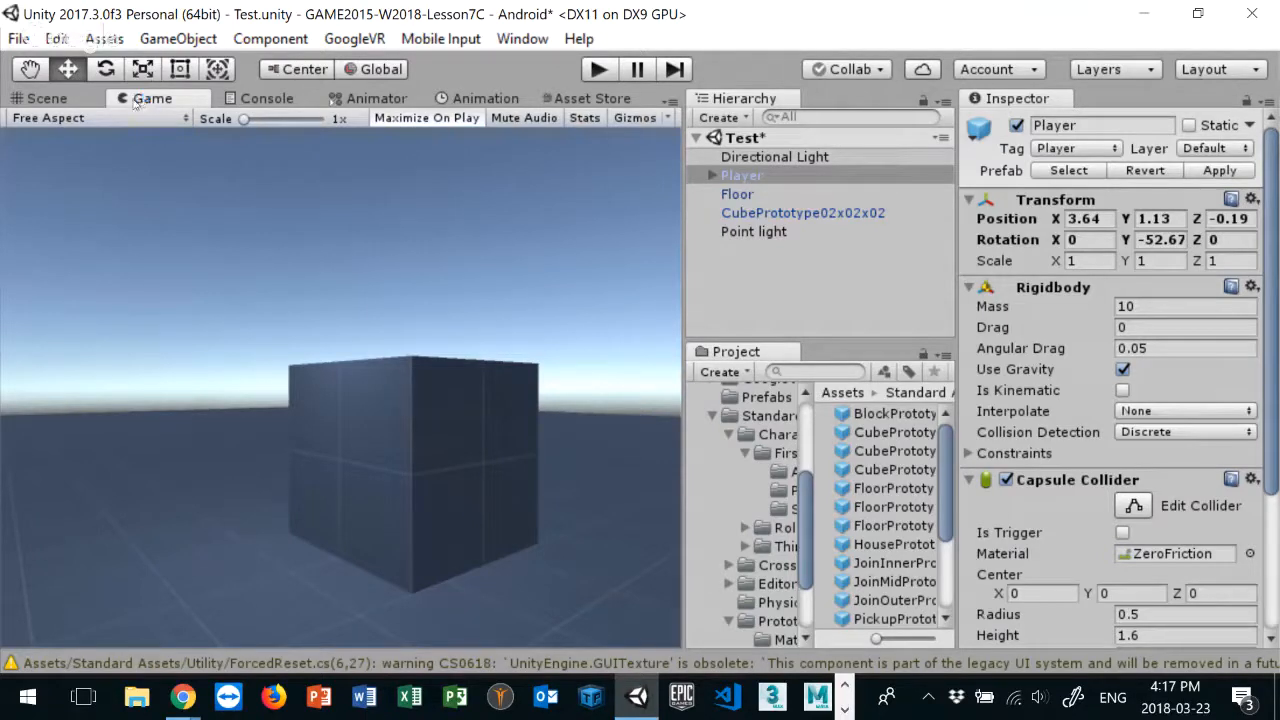
Step: Change the point light's color to bright yellow, hex FFF800FF
left_click(47, 98)
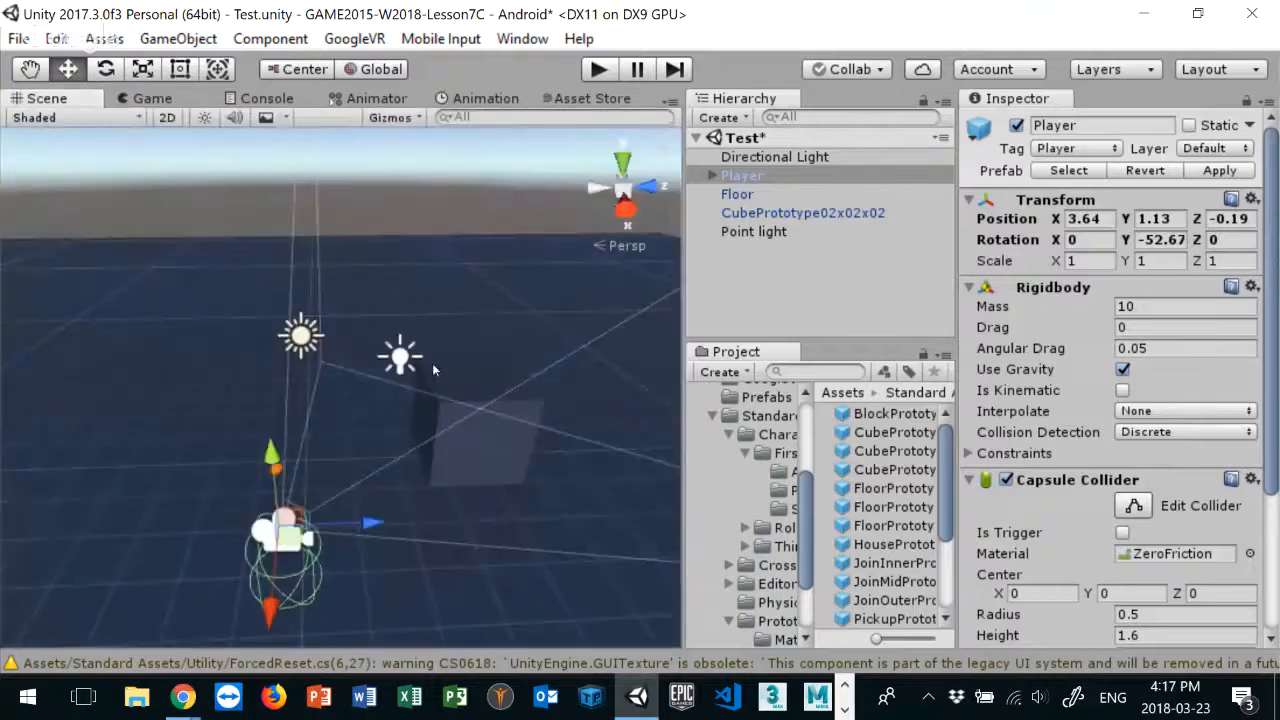
left_click(400, 356)
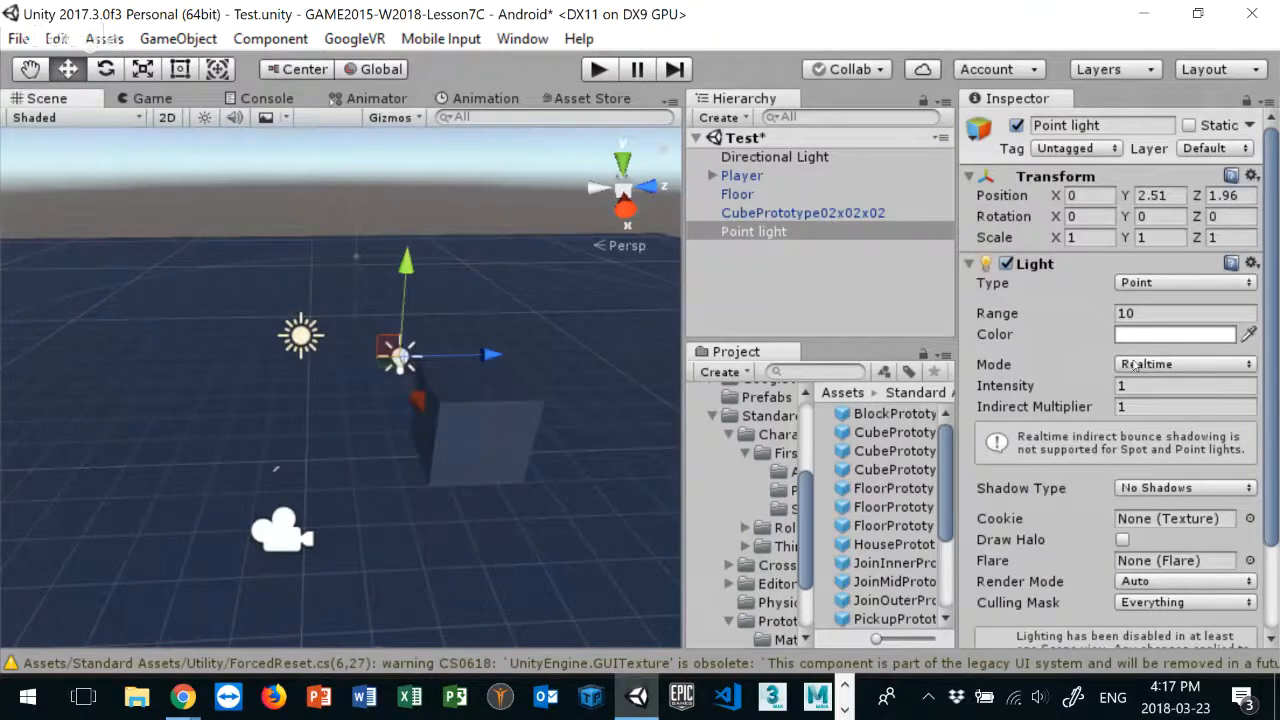
left_click(1168, 337)
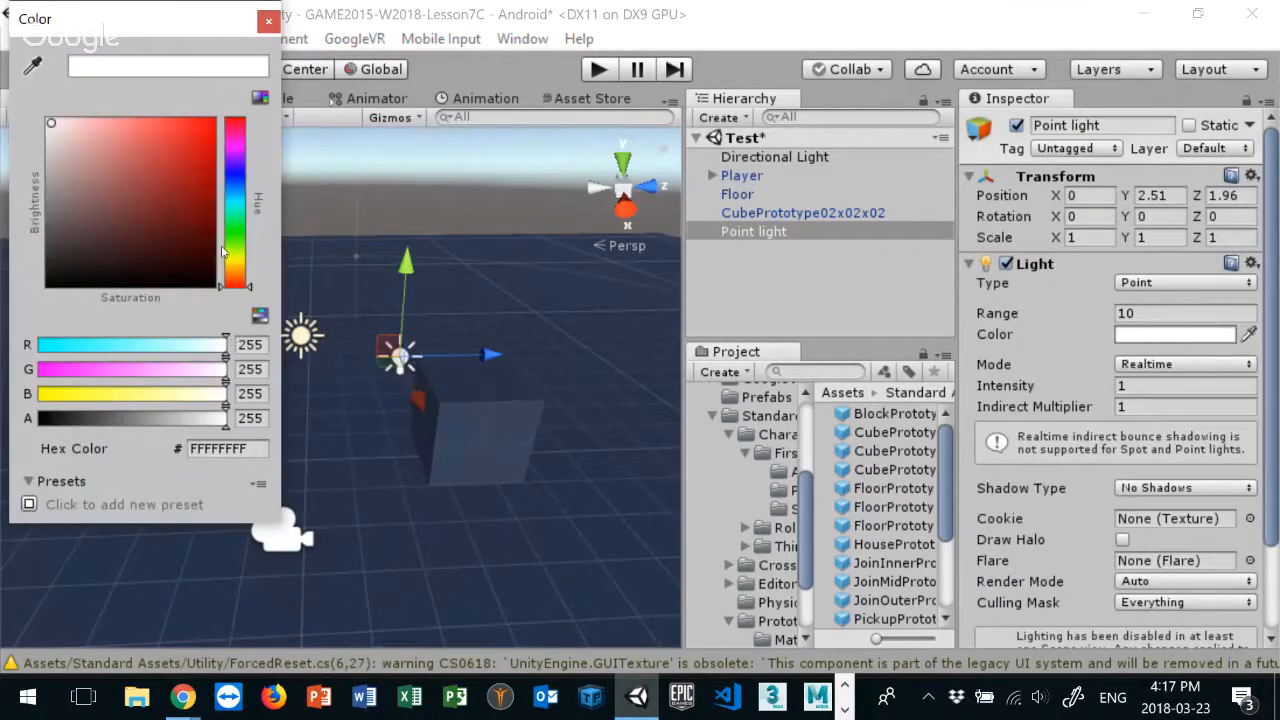
left_click_drag(239, 243, 240, 260)
left_click(204, 130)
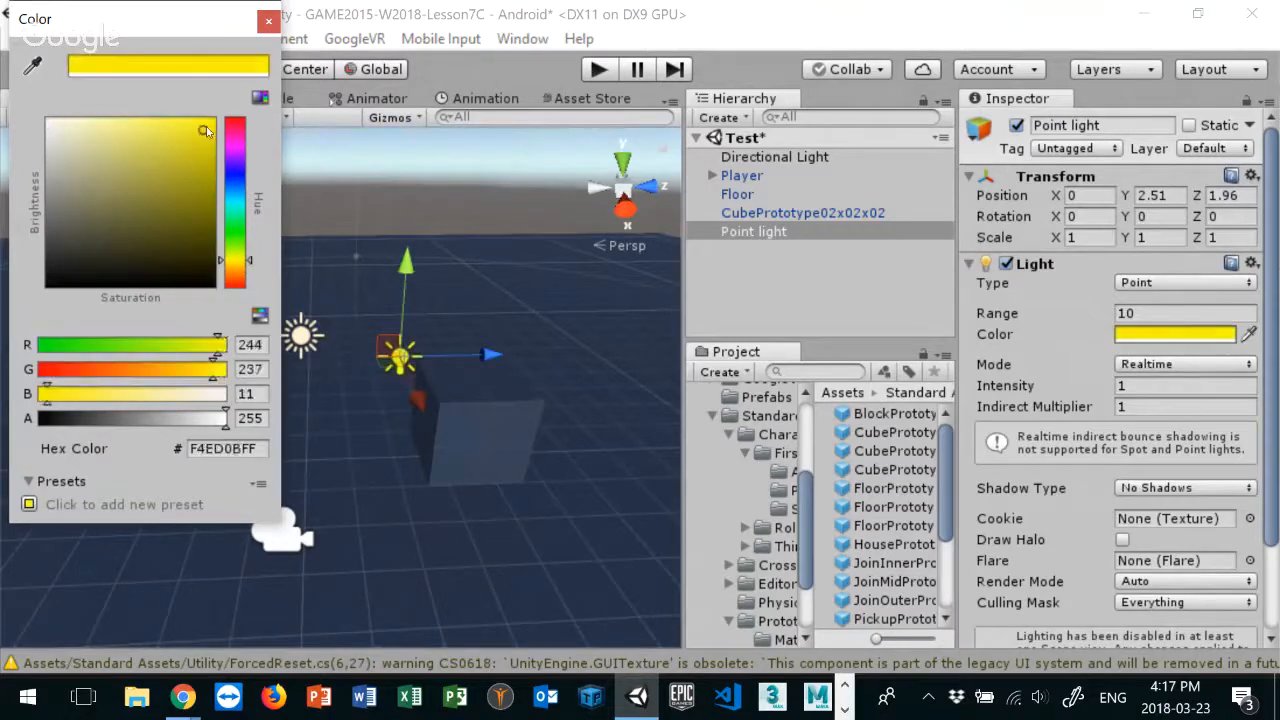
left_click_drag(204, 130, 210, 122)
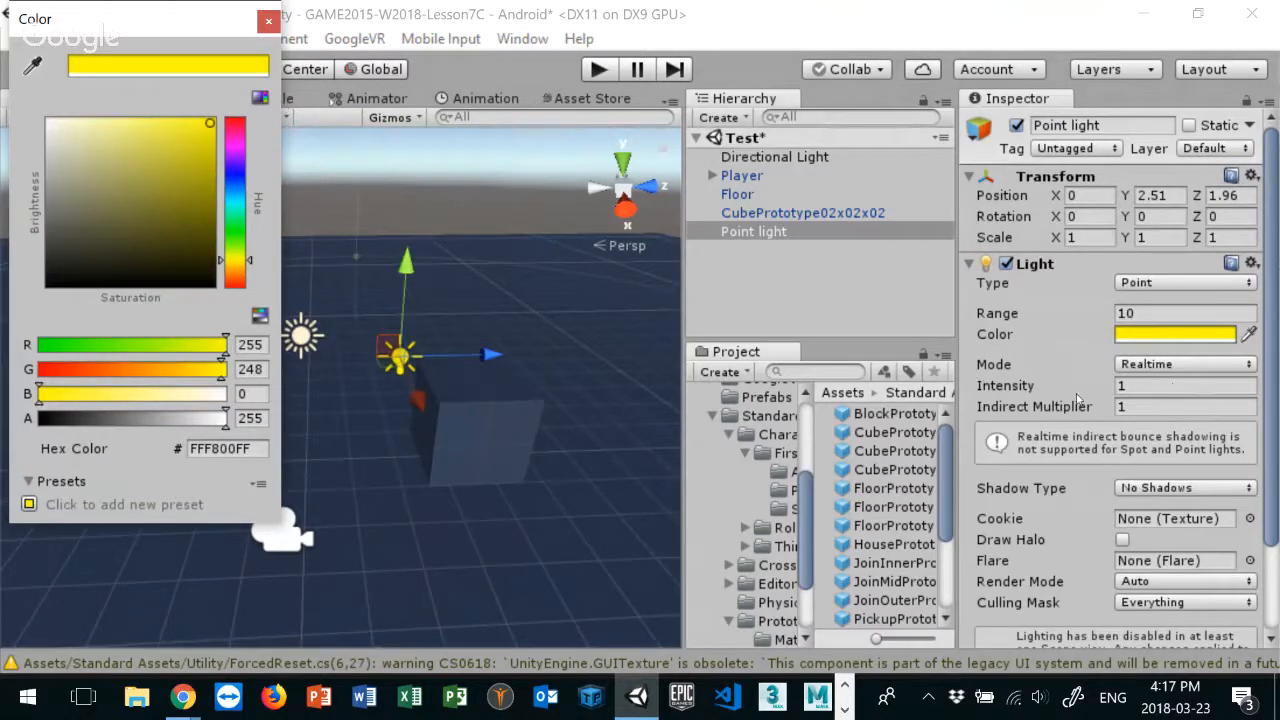
Step: Adjust the point light's intensity to about 3.39 while judging the lighting in the Game view
left_click_drag(1080, 397, 1236, 388)
left_click(158, 99)
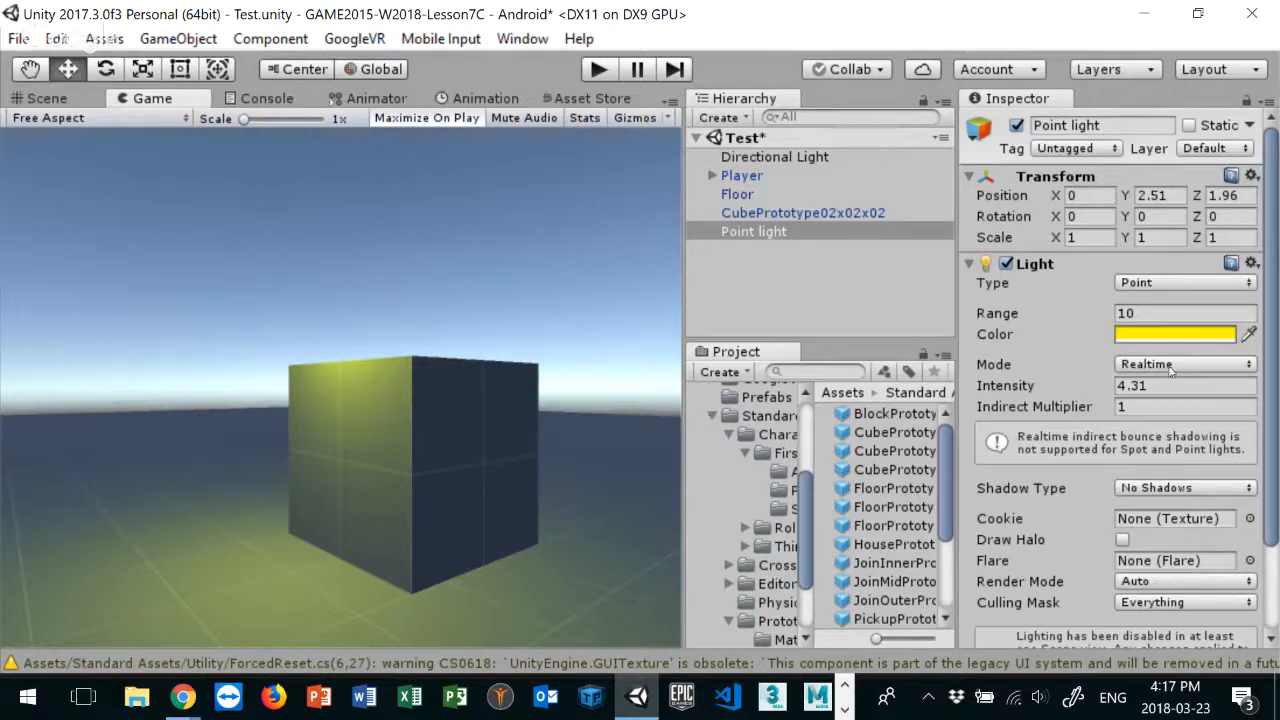
left_click_drag(1103, 389, 1058, 380)
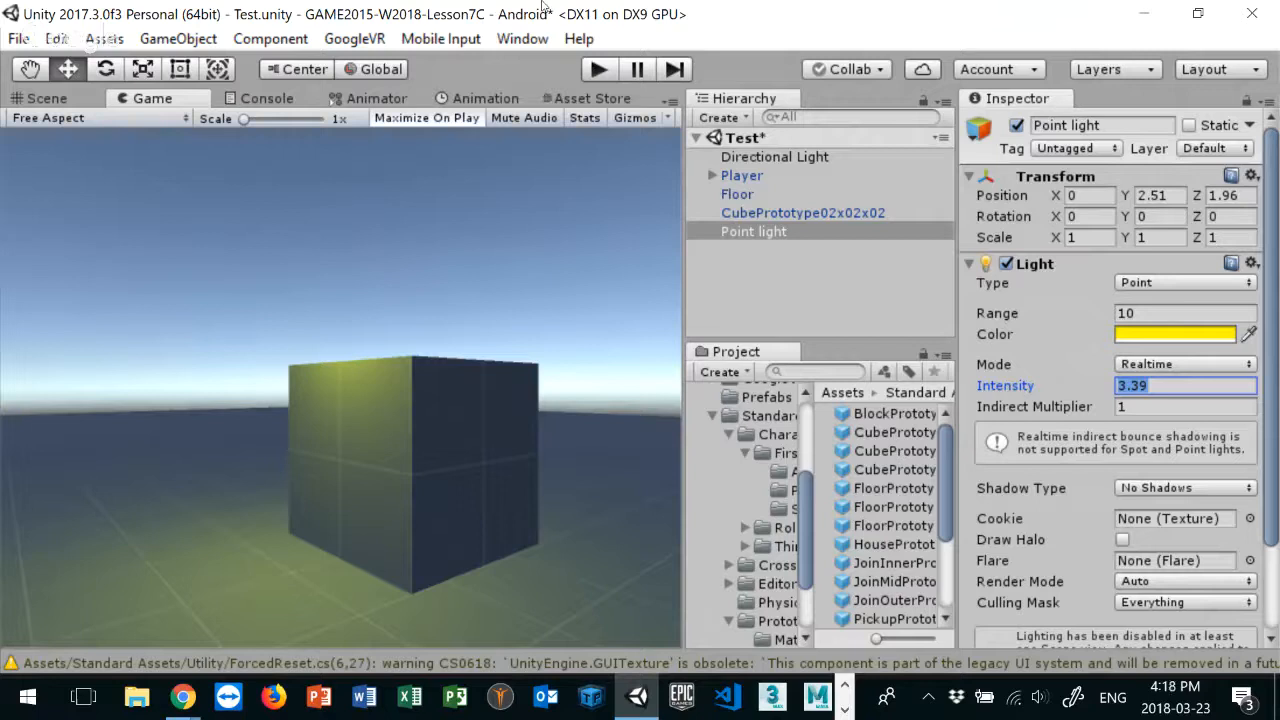
Step: Search the Asset Store for "post processing stack" and browse to the listed packages
left_click(609, 99)
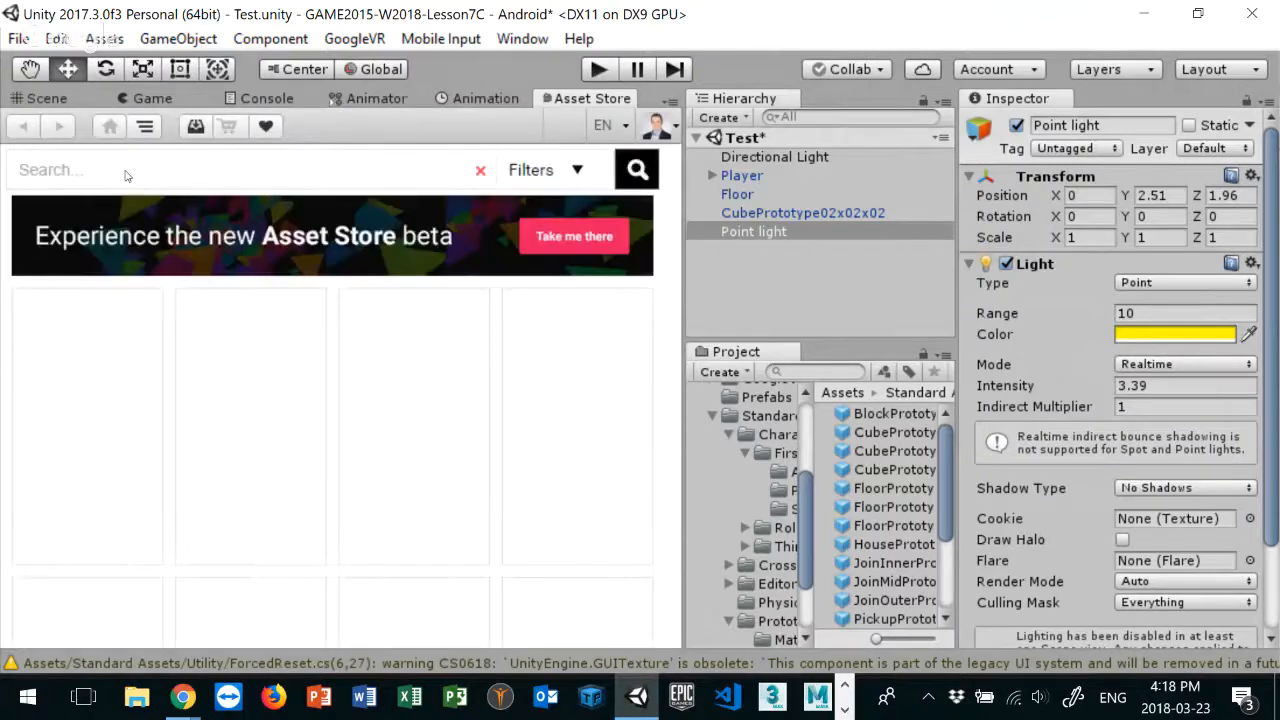
left_click(101, 168)
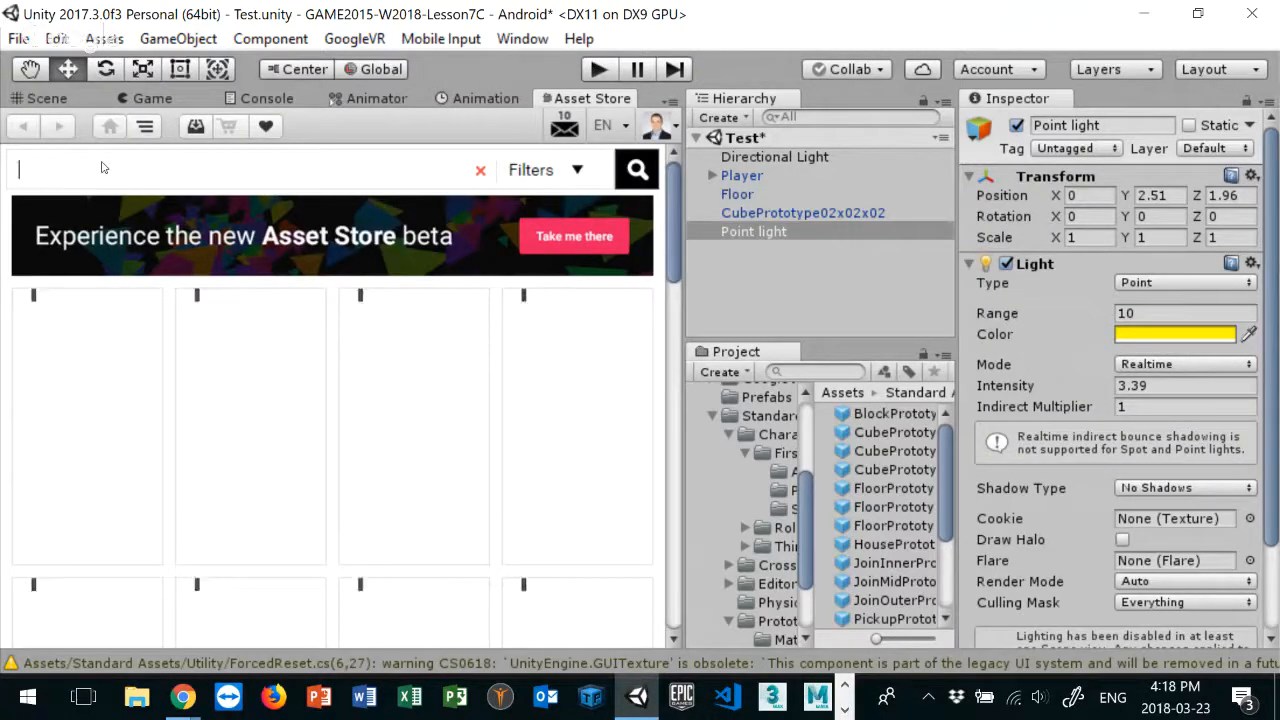
type("post proce")
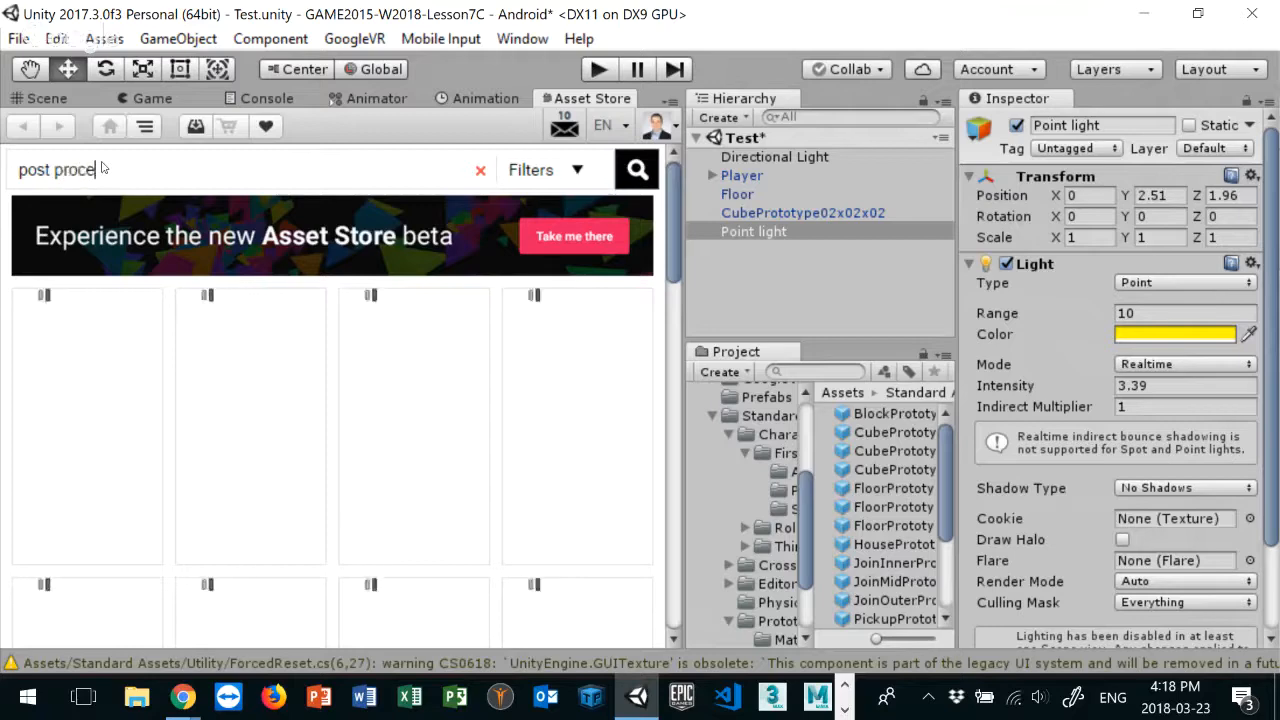
type("ssing stack")
key("Return")
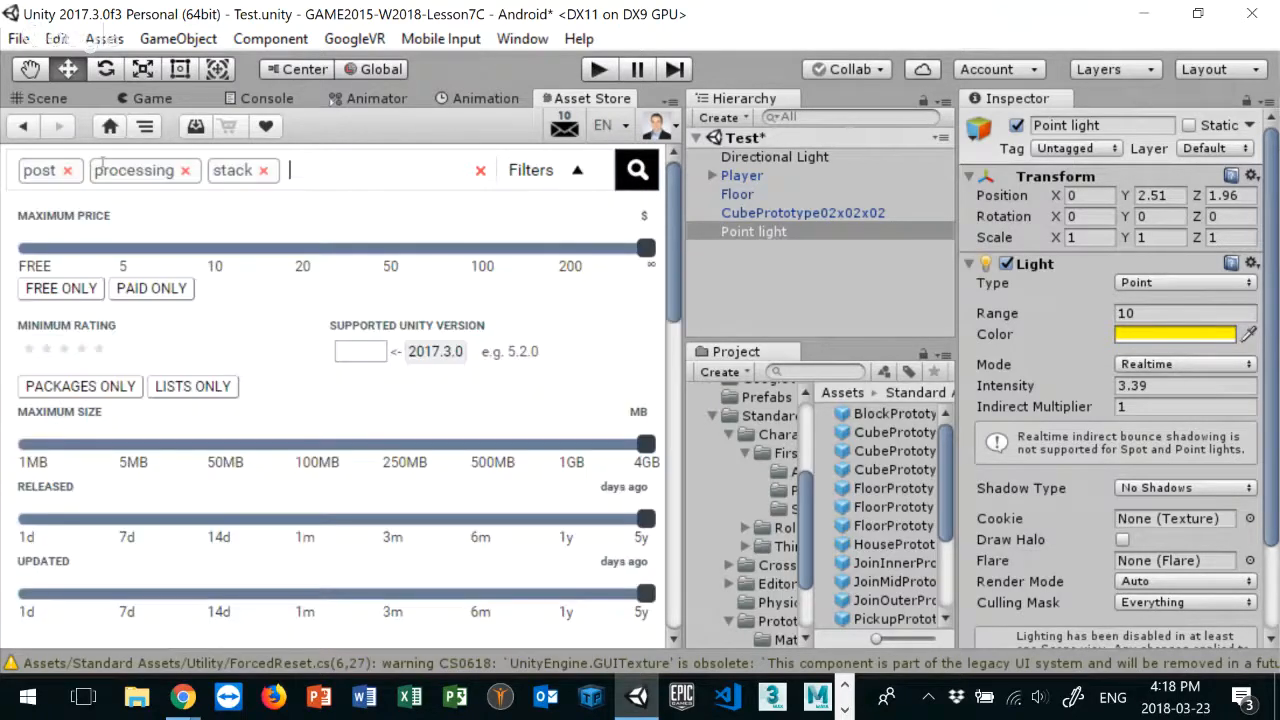
scroll(322, 416, "down", 6)
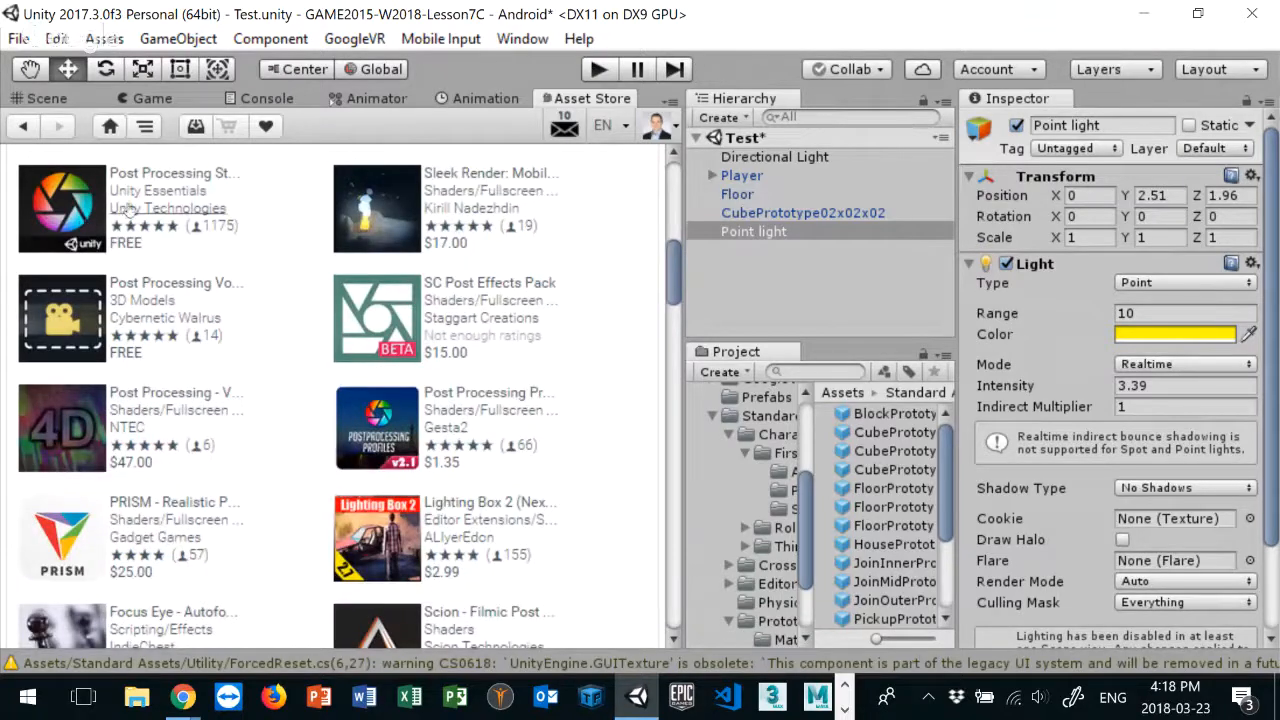
Step: Open the free Post Processing Stack package page and look over its linked version 2.0 repository on GitHub
left_click(155, 176)
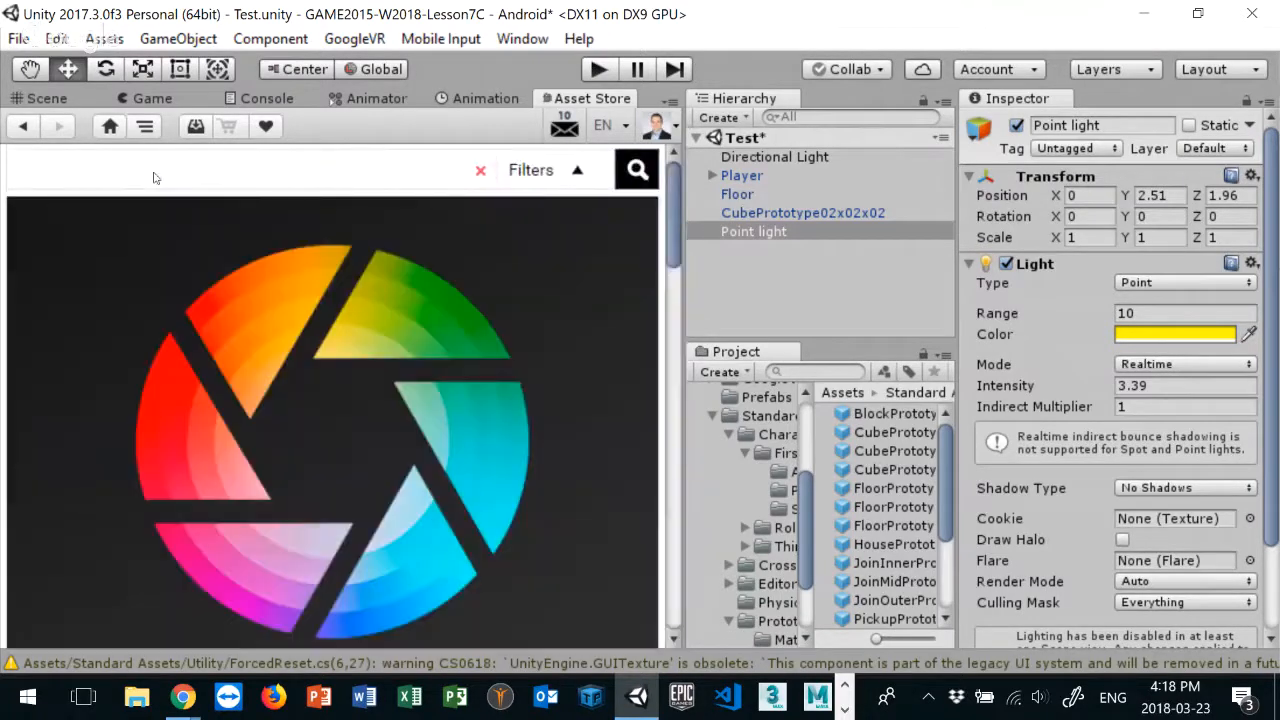
scroll(320, 435, "down", 8)
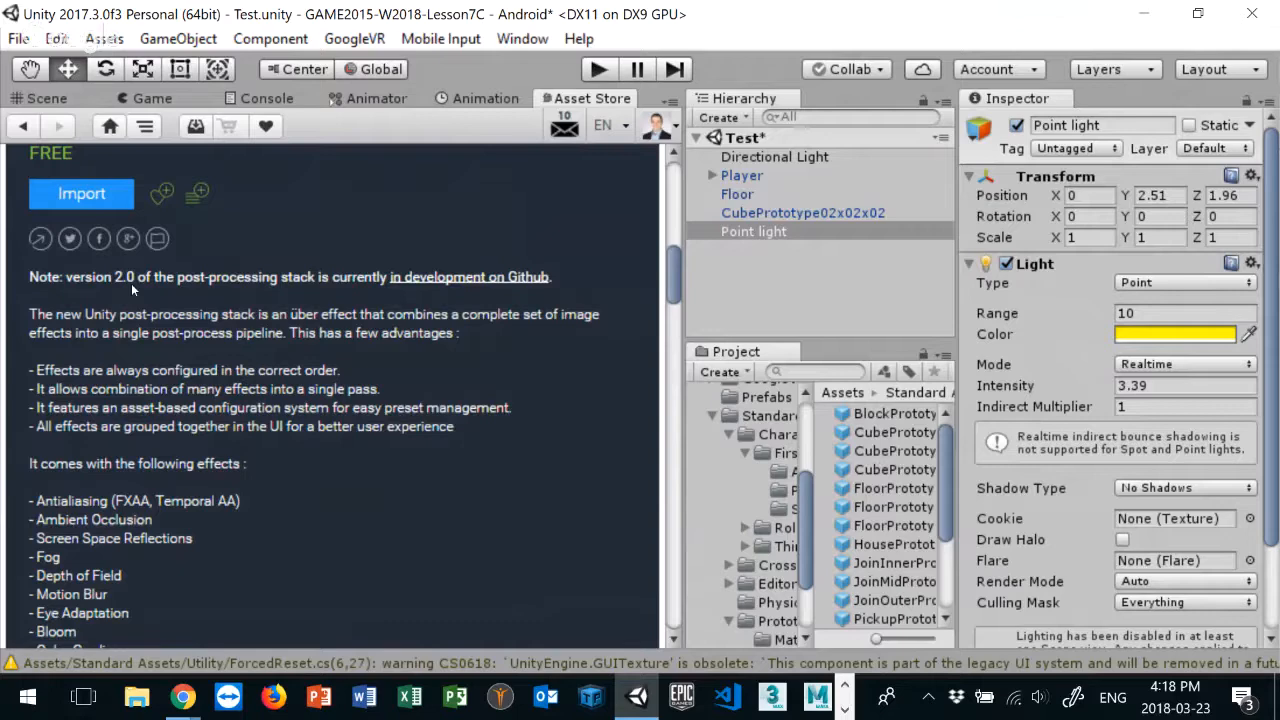
left_click(461, 277)
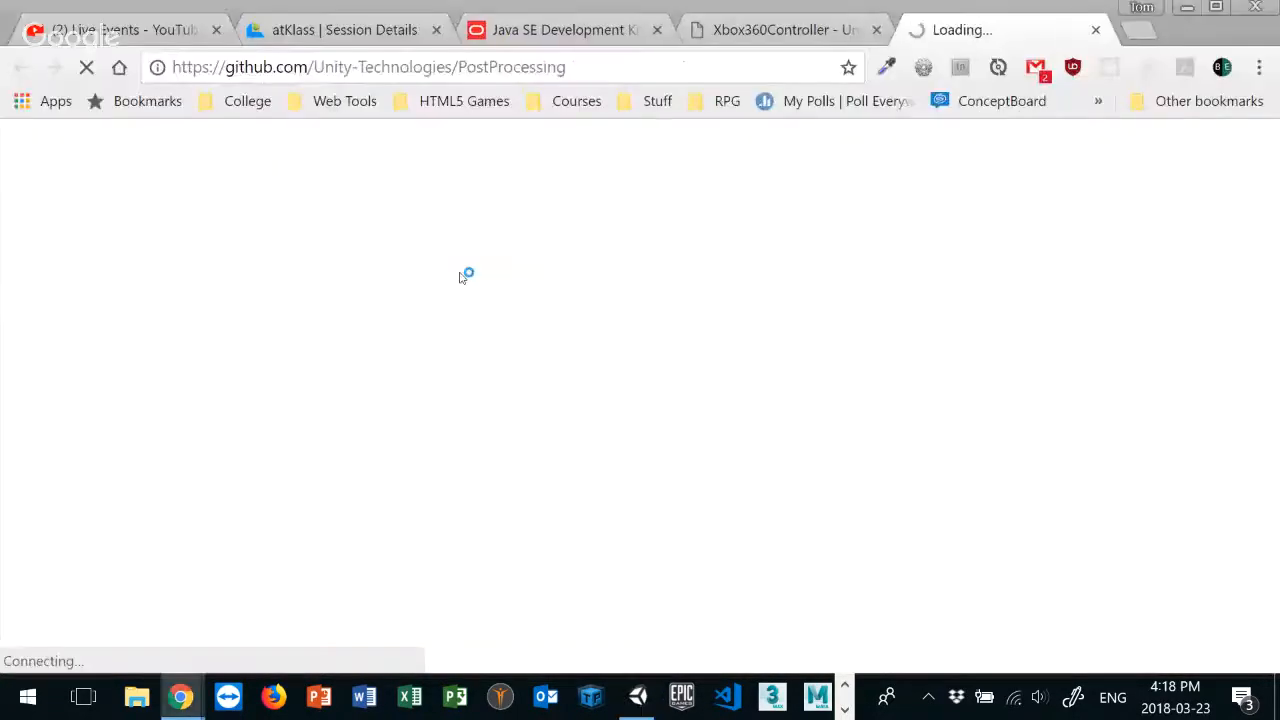
scroll(533, 325, "down", 2)
scroll(480, 260, "up", 1)
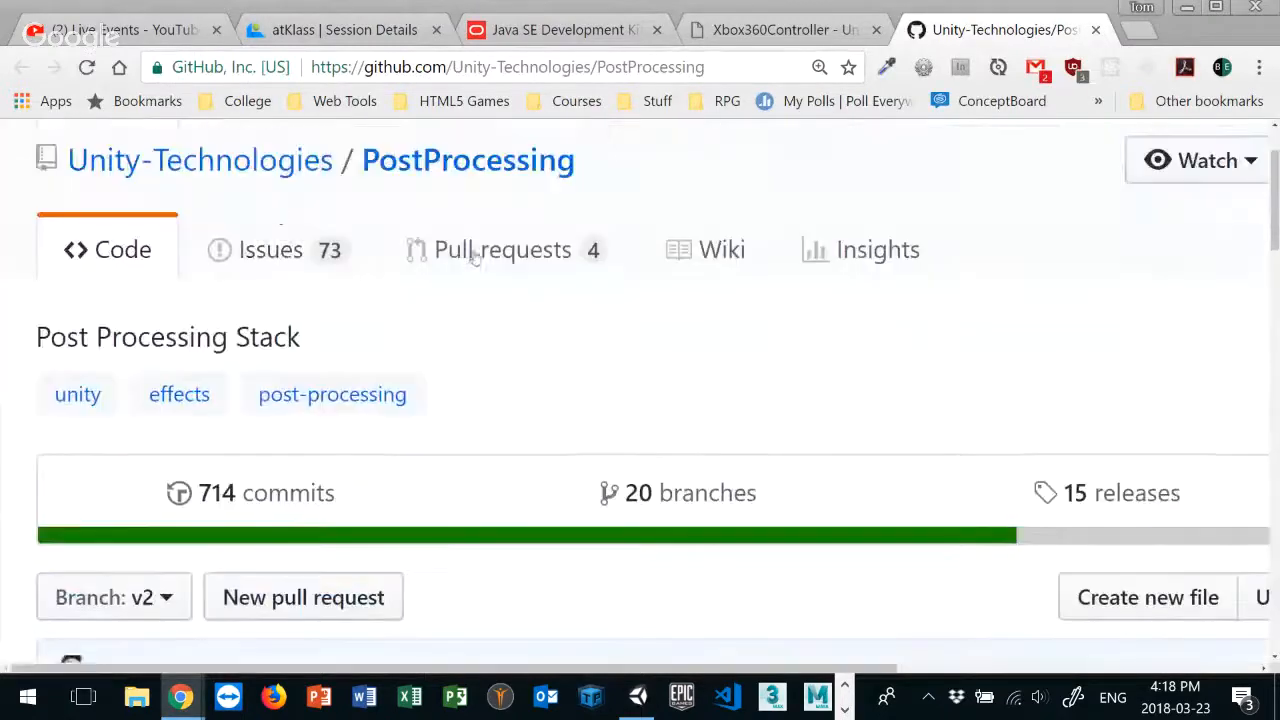
scroll(550, 220, "down", 2)
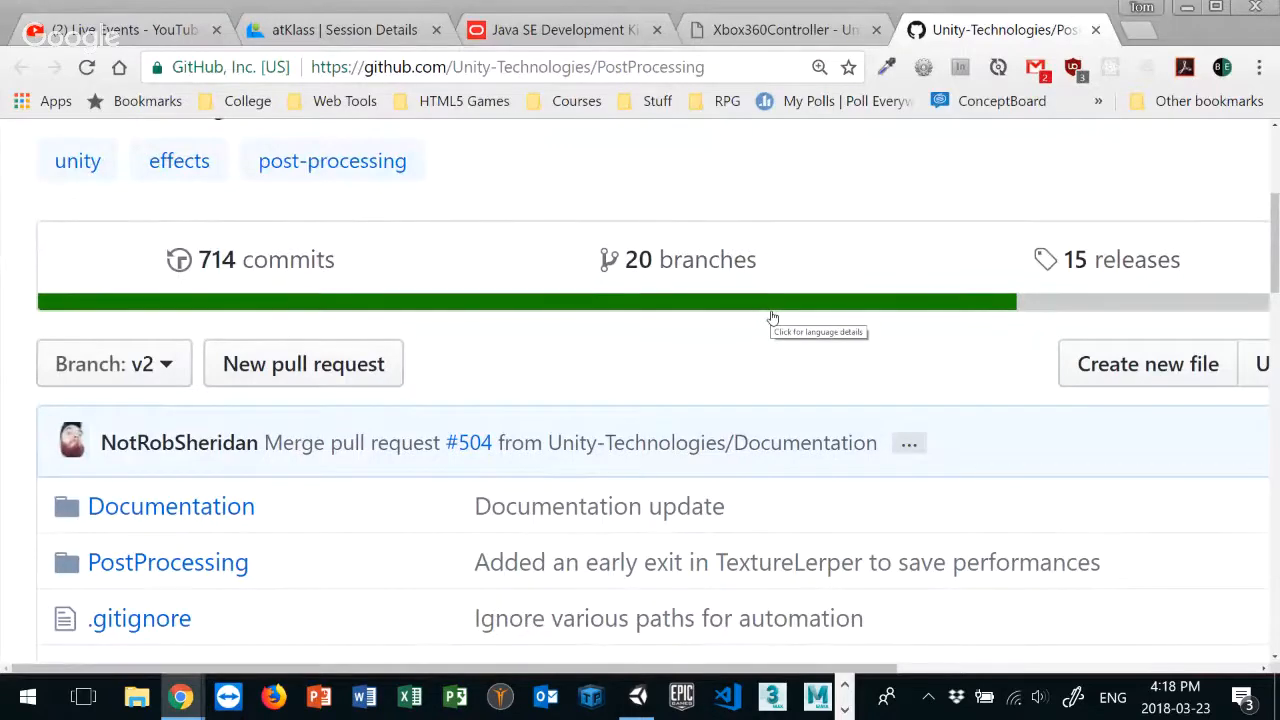
left_click(1188, 8)
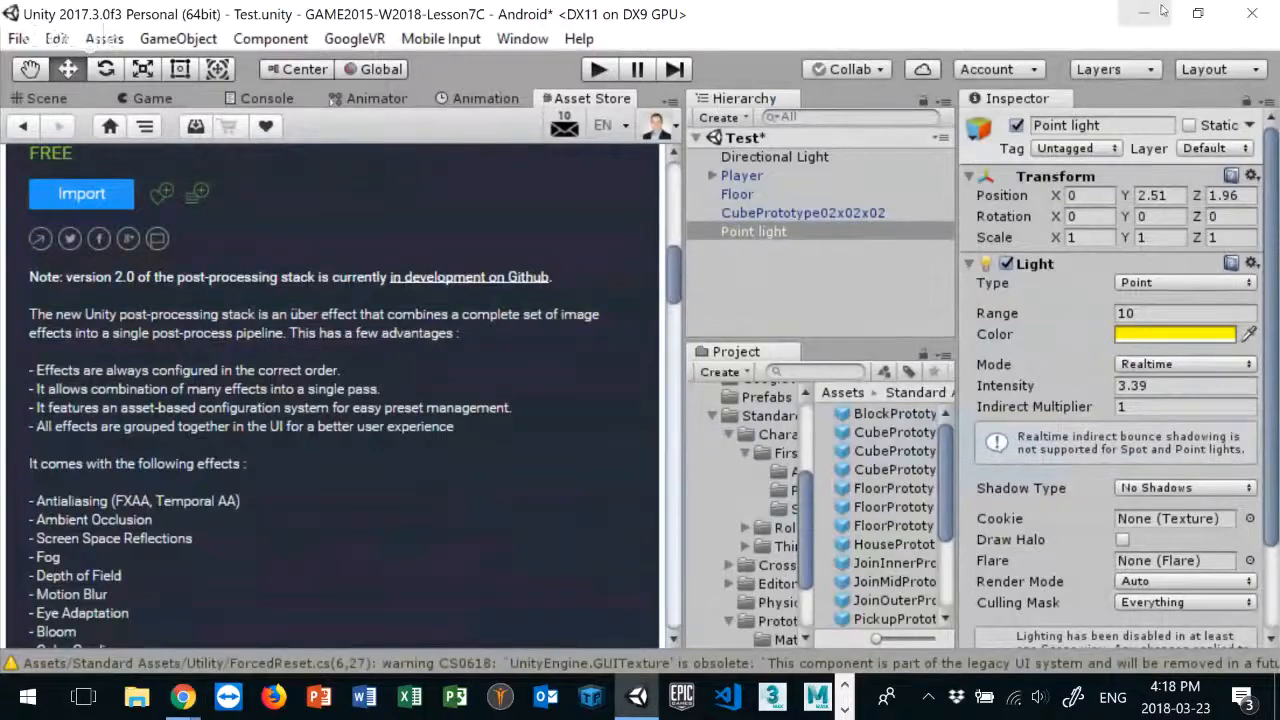
Step: Return to the Scene view and show the contents of the project's root Assets folder
left_click(50, 100)
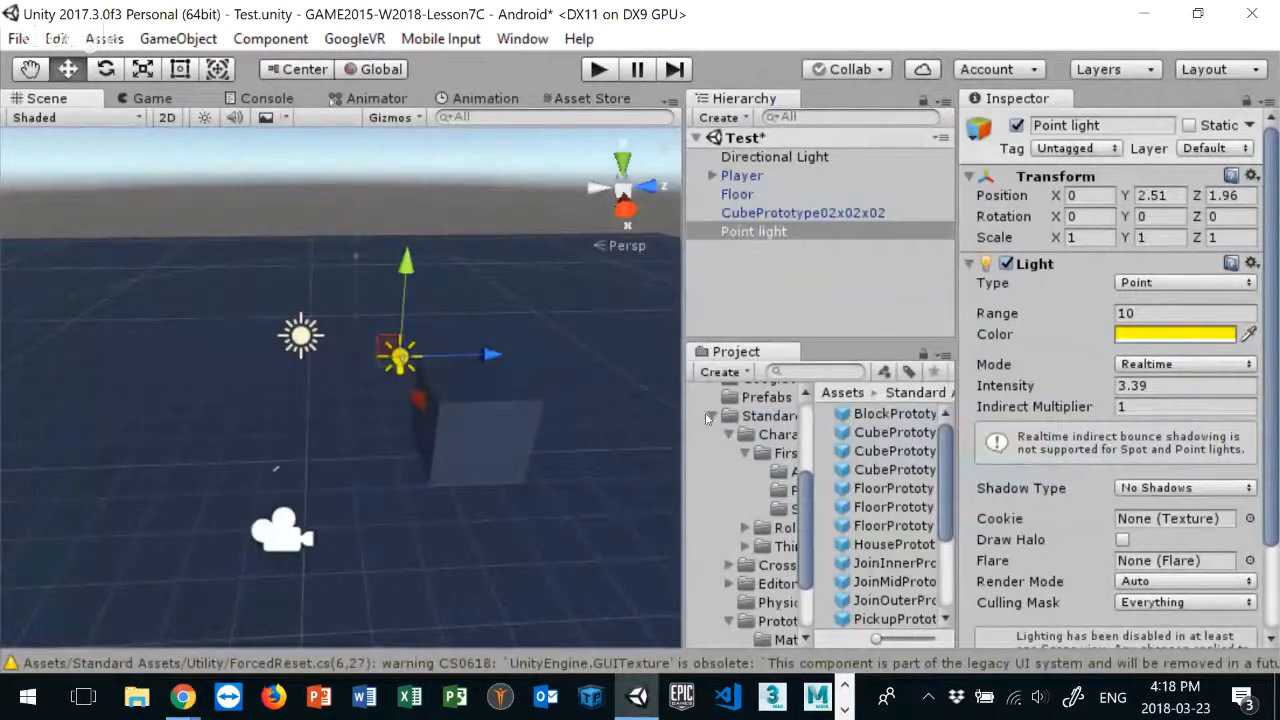
scroll(712, 415, "up", 5)
mouse_move(945, 466)
left_mouse_down()
mouse_move(948, 483)
mouse_move(945, 463)
left_mouse_up()
left_click(766, 502)
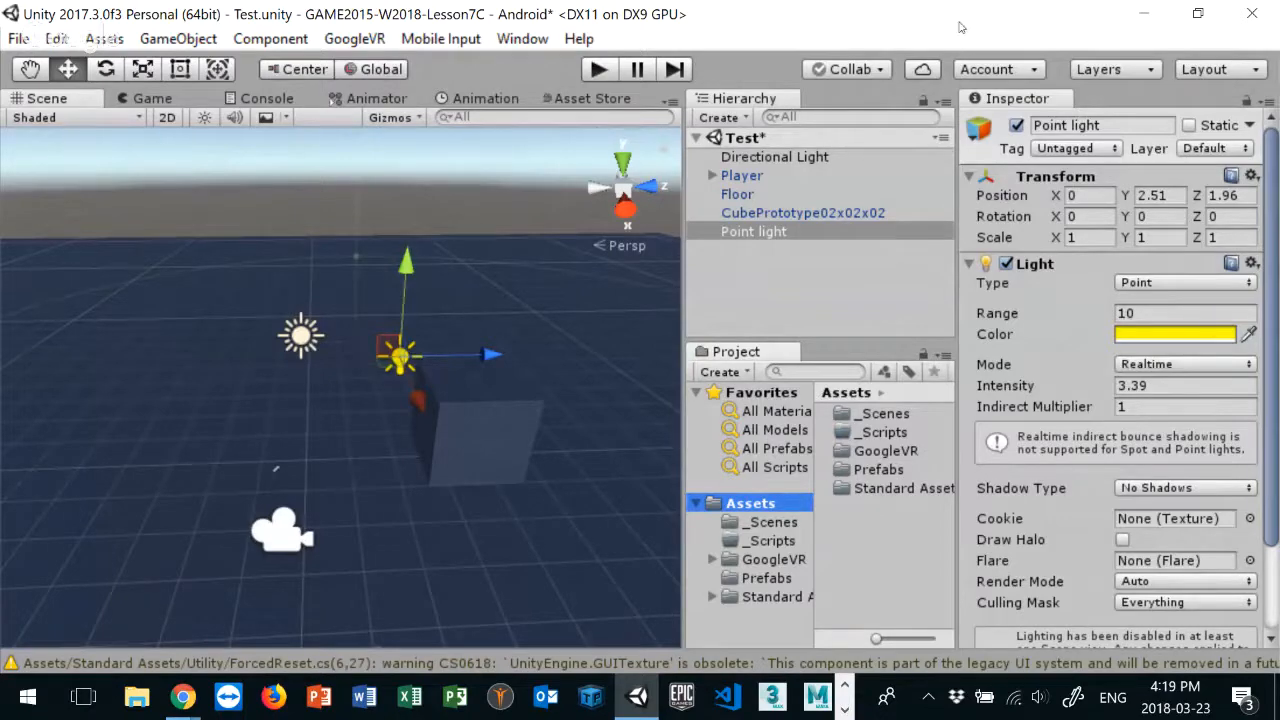
Step: Shrink the Unity window, switch to File Explorer and locate the PostProcessing-2 folder in Downloads, checking its contents
left_click_drag(958, 27, 1110, 150)
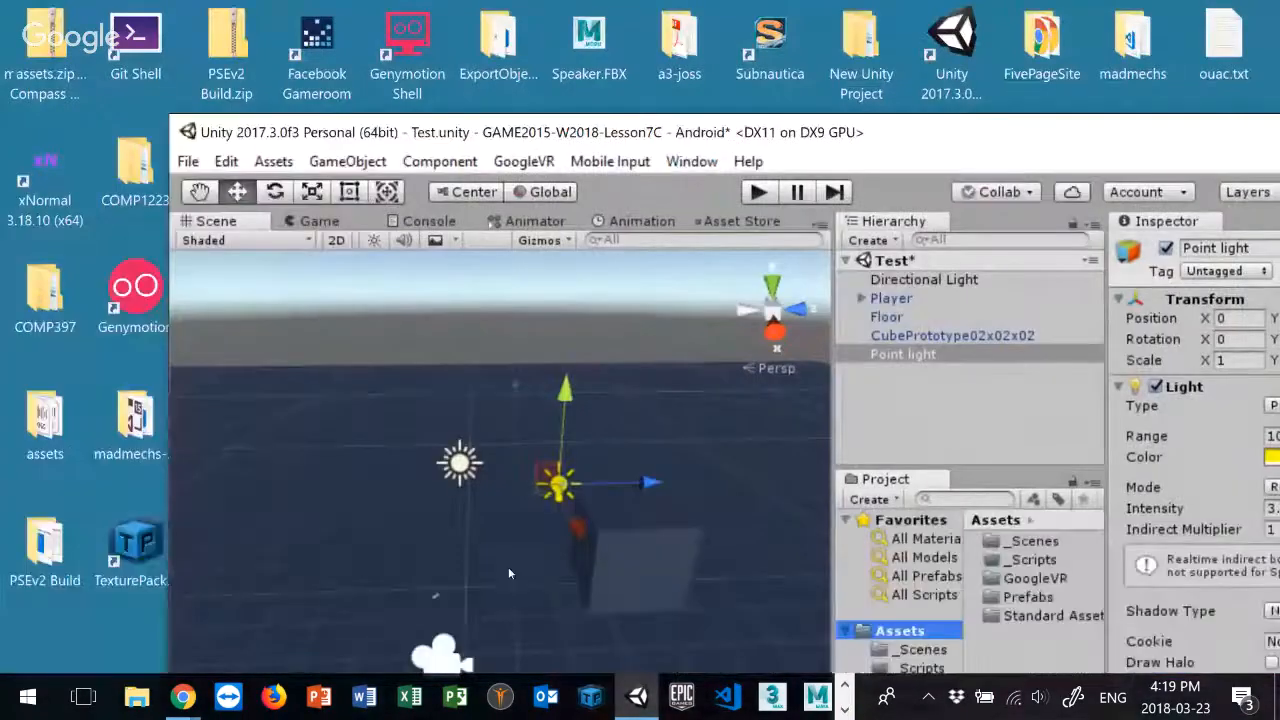
left_click(145, 703)
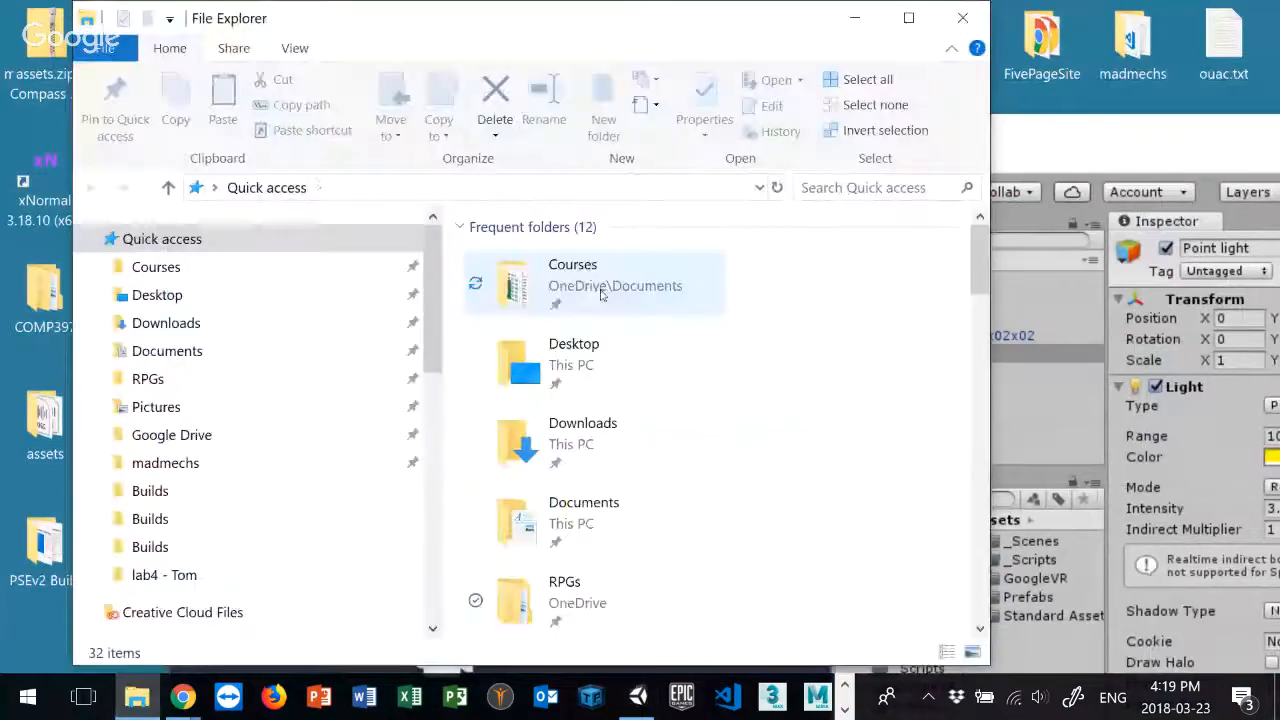
left_click(172, 322)
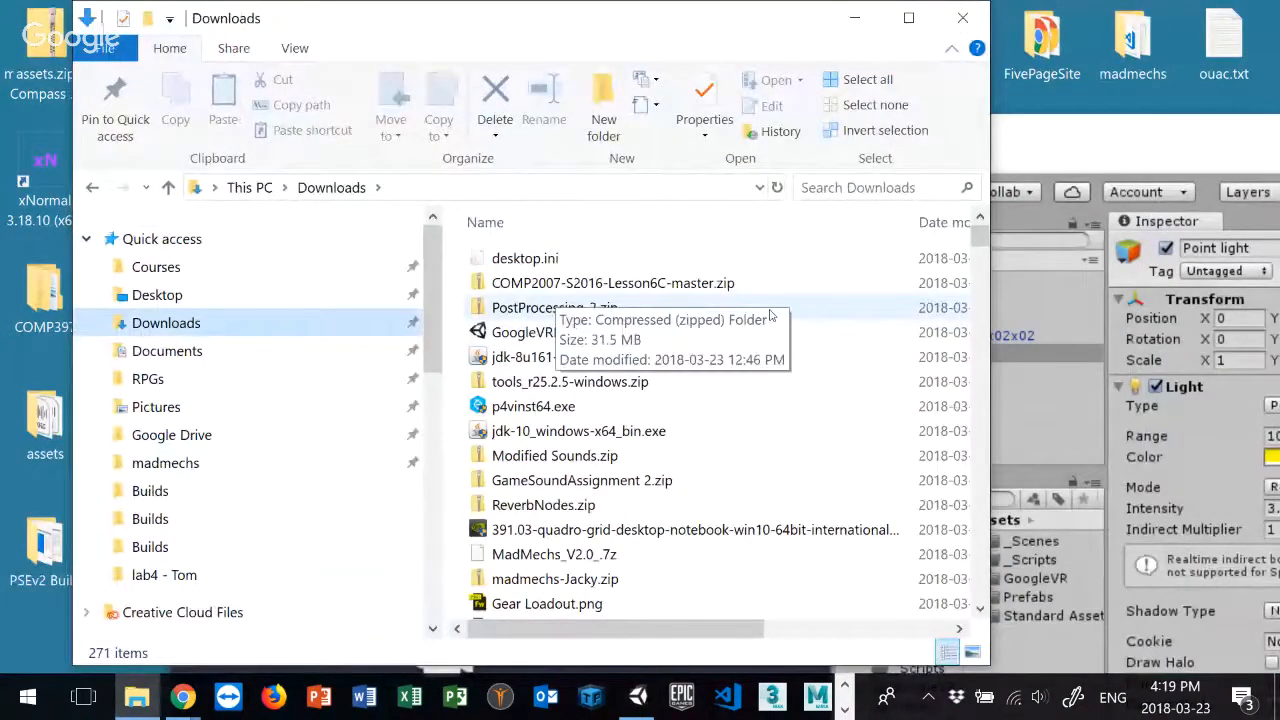
mouse_move(980, 240)
left_mouse_down()
mouse_move(955, 458)
mouse_move(955, 232)
mouse_move(936, 640)
mouse_move(970, 650)
mouse_move(978, 520)
mouse_move(1018, 510)
mouse_move(980, 235)
left_mouse_up()
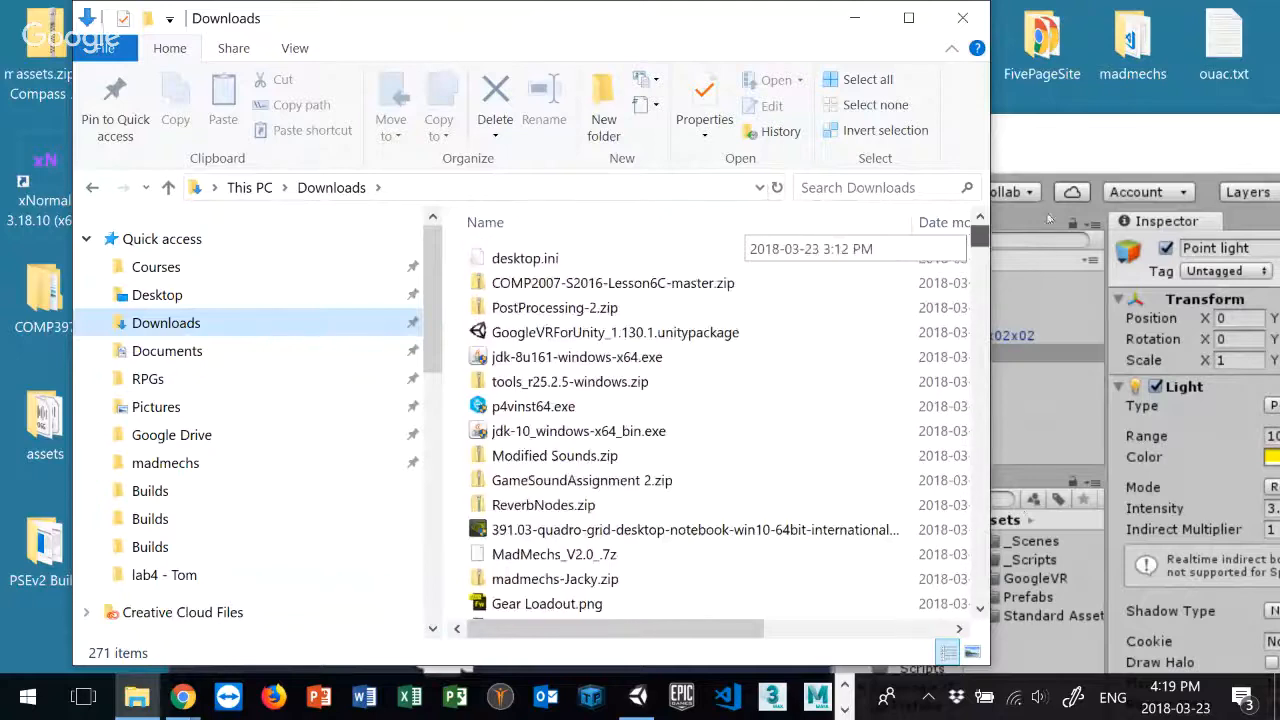
left_click(541, 234)
scroll(688, 390, "down", 6)
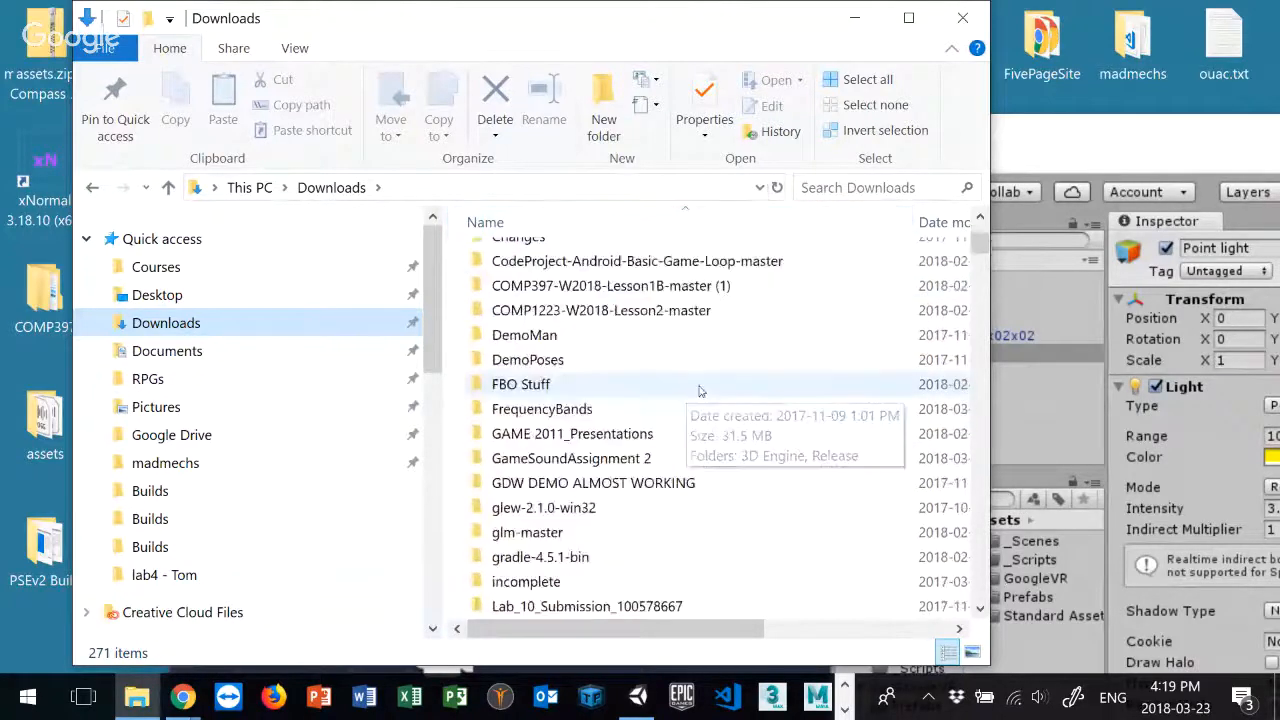
scroll(688, 390, "down", 4)
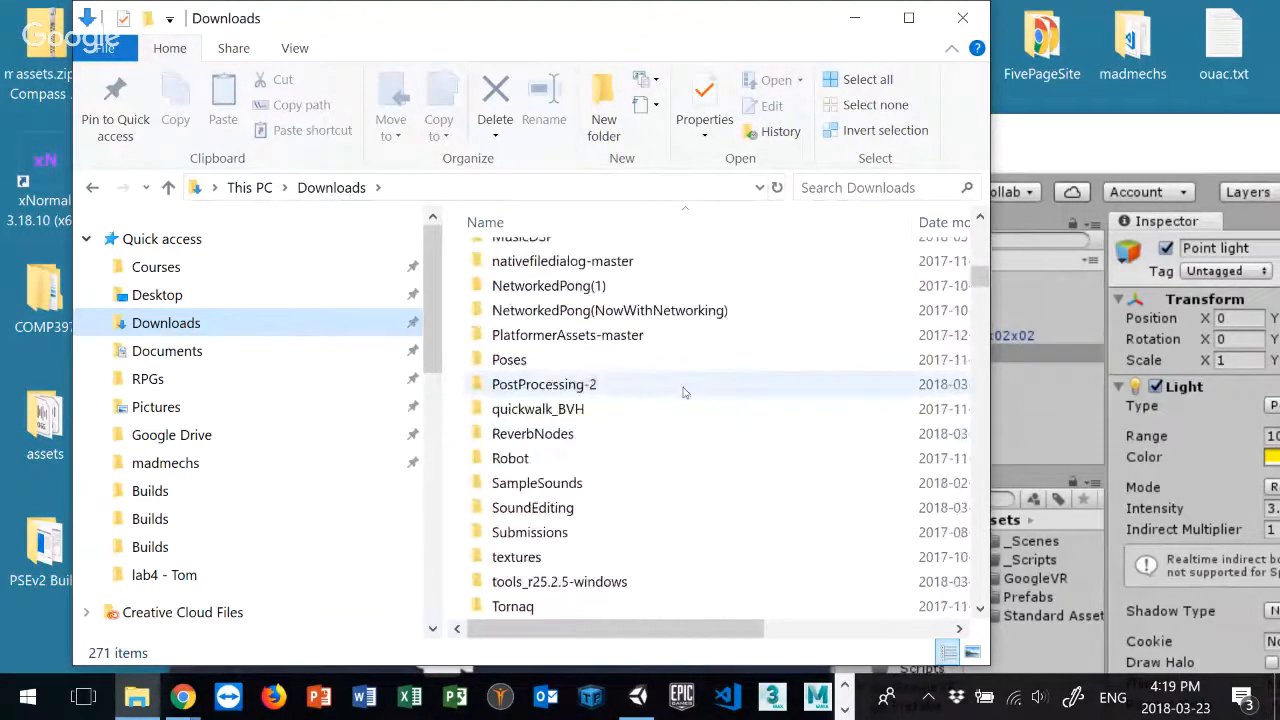
double_click(560, 385)
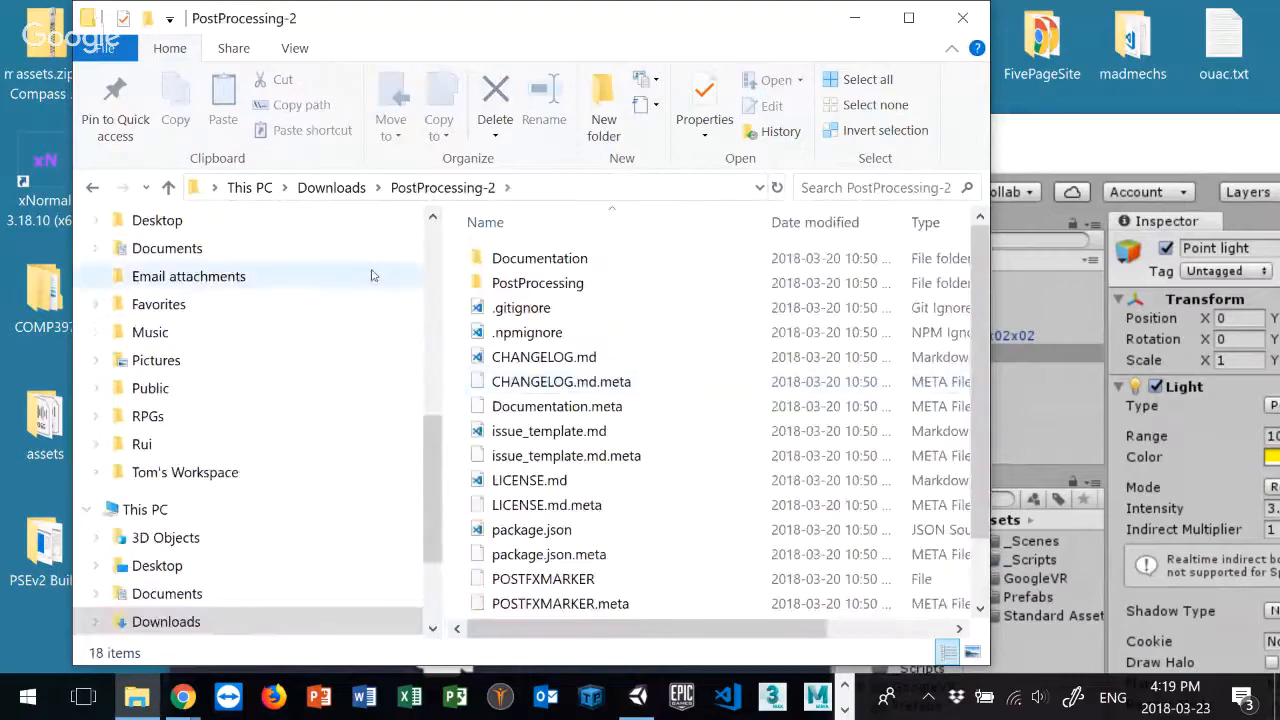
left_click(91, 187)
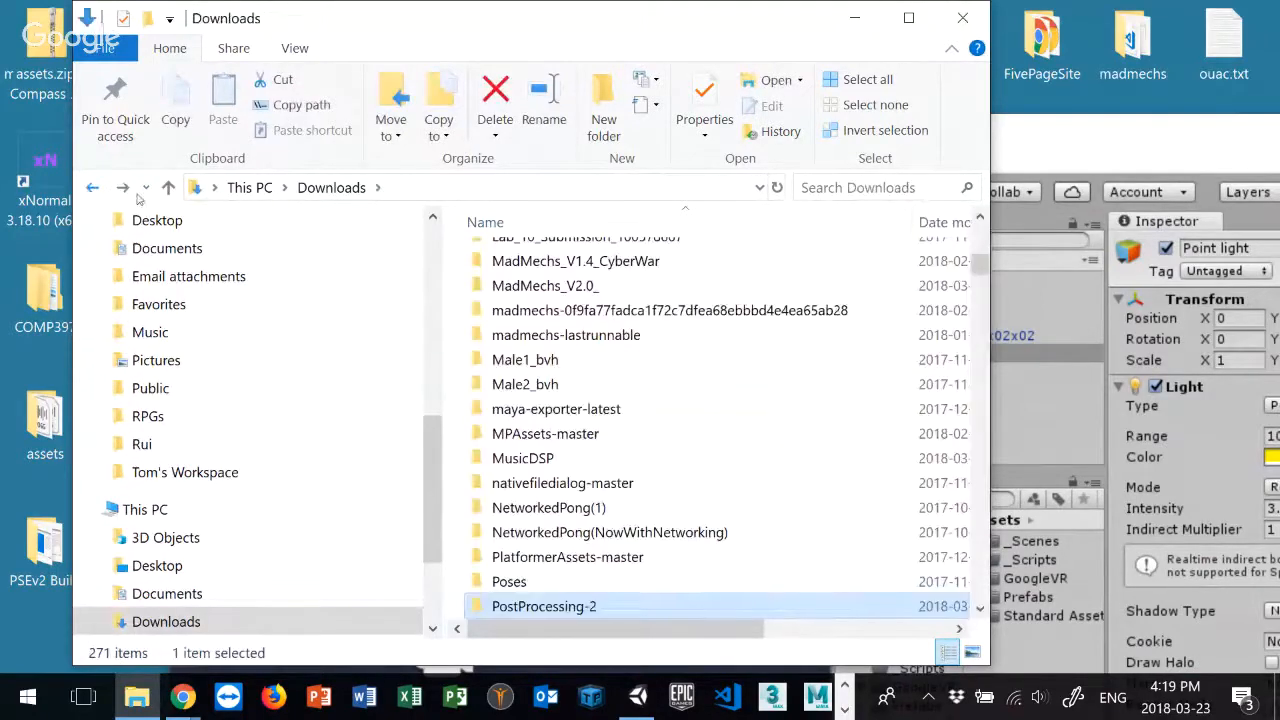
left_click(123, 187)
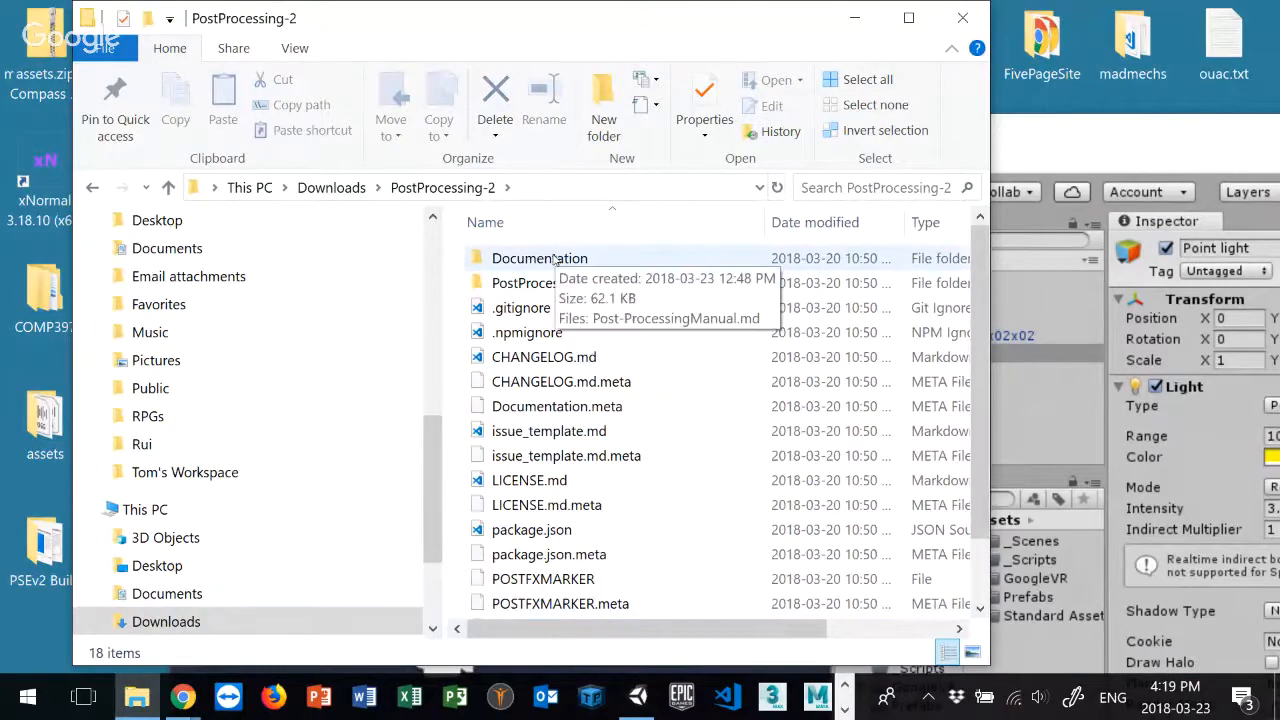
left_click(88, 187)
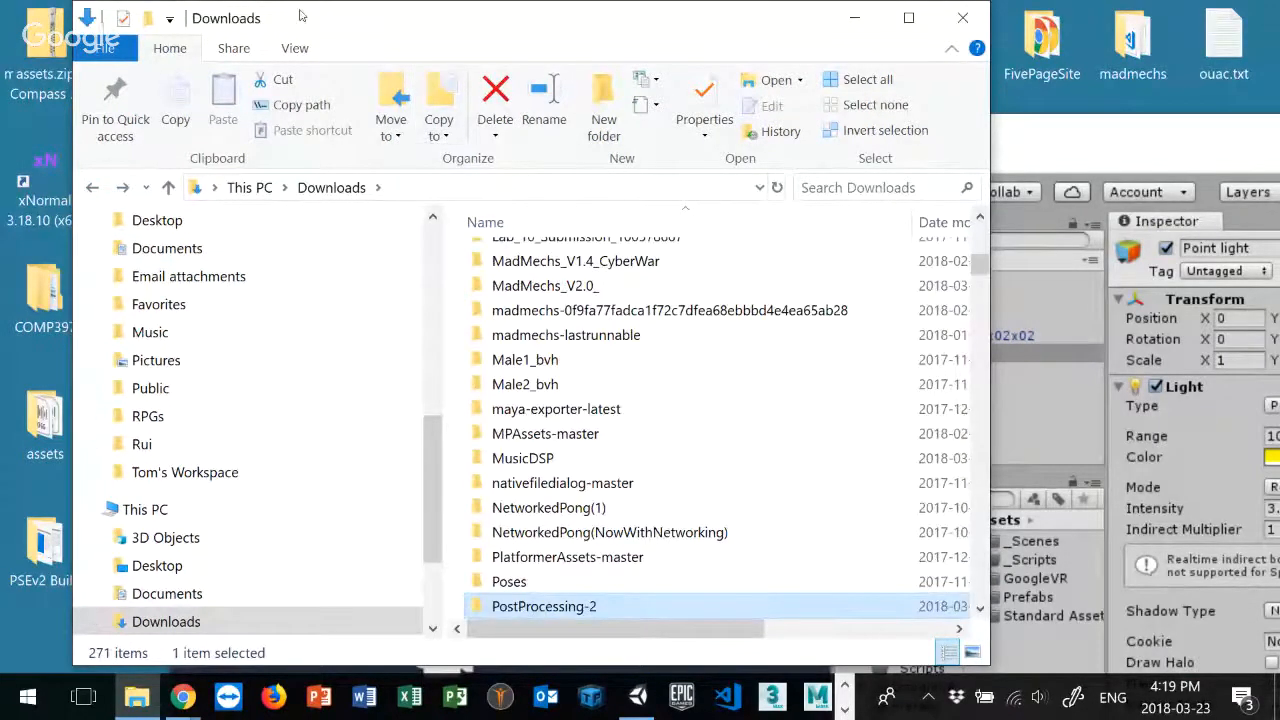
Step: Arrange the File Explorer and Unity windows side by side and import the PostProcessing-2 folder into the project's Assets folder
left_click_drag(301, 18, 903, 45)
scroll(1125, 425, "down", 4)
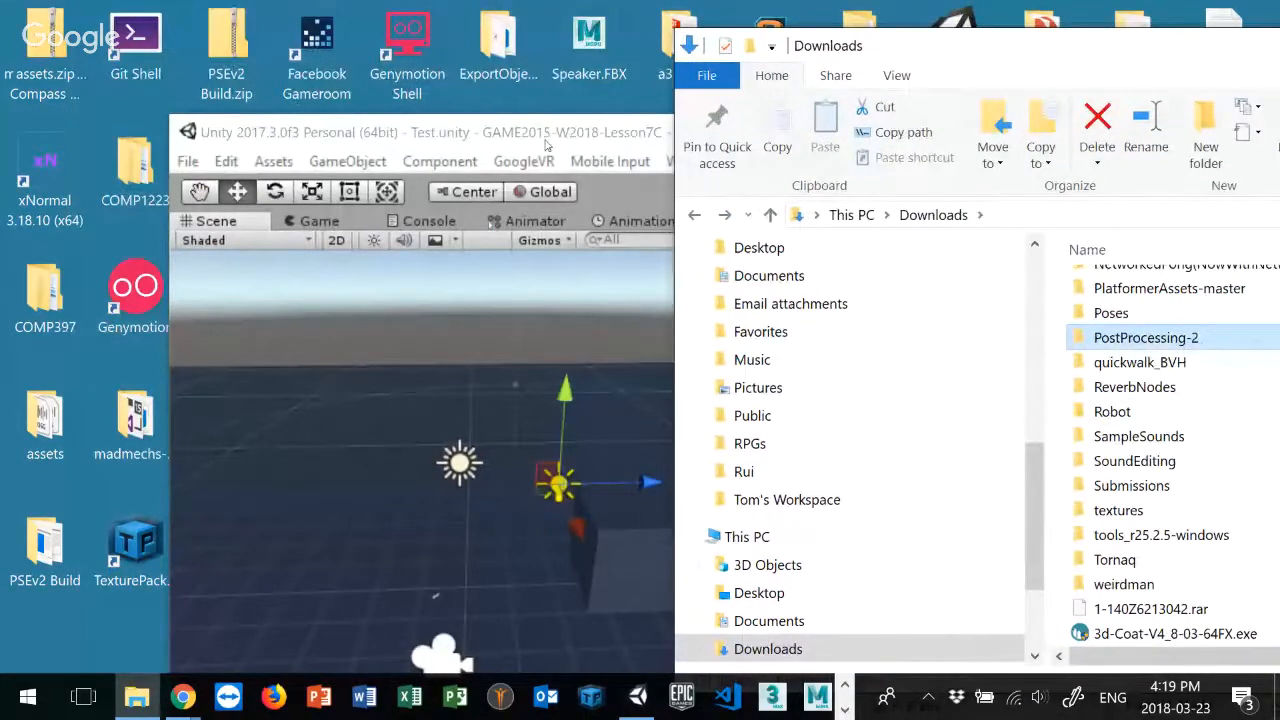
left_click_drag(547, 146, 165, 132)
left_click_drag(590, 120, 330, 22)
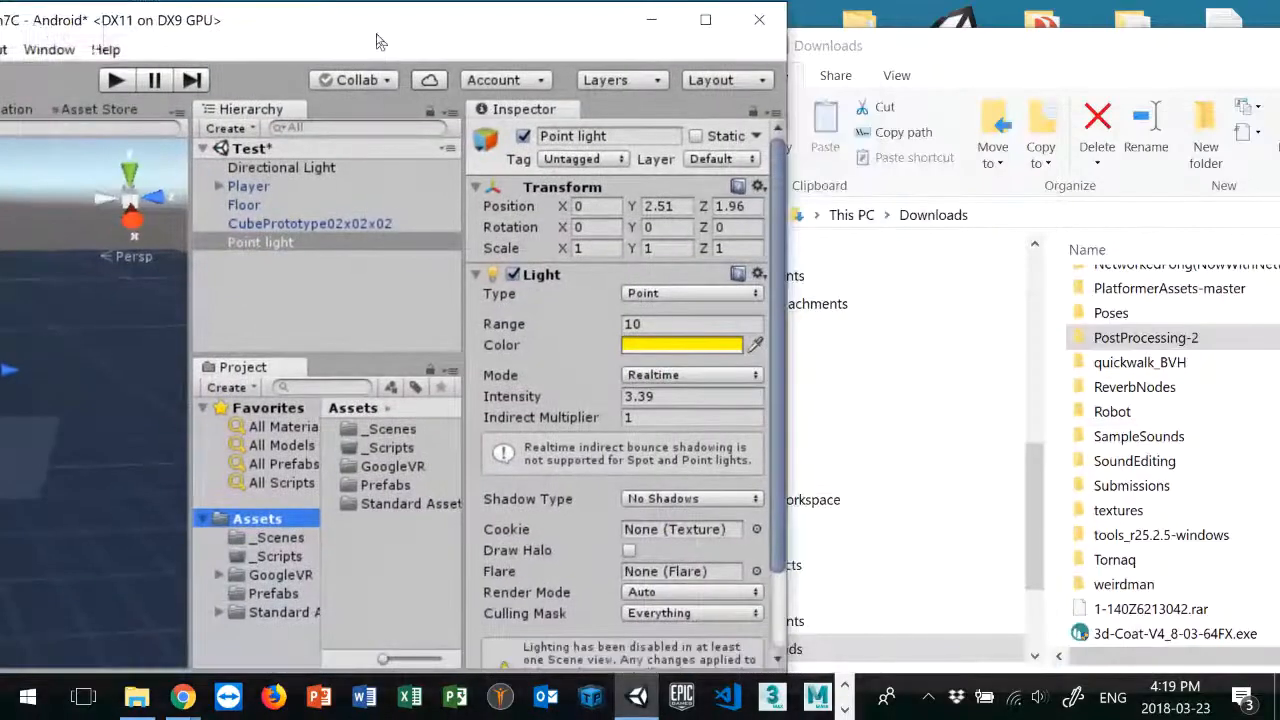
left_click(1148, 340)
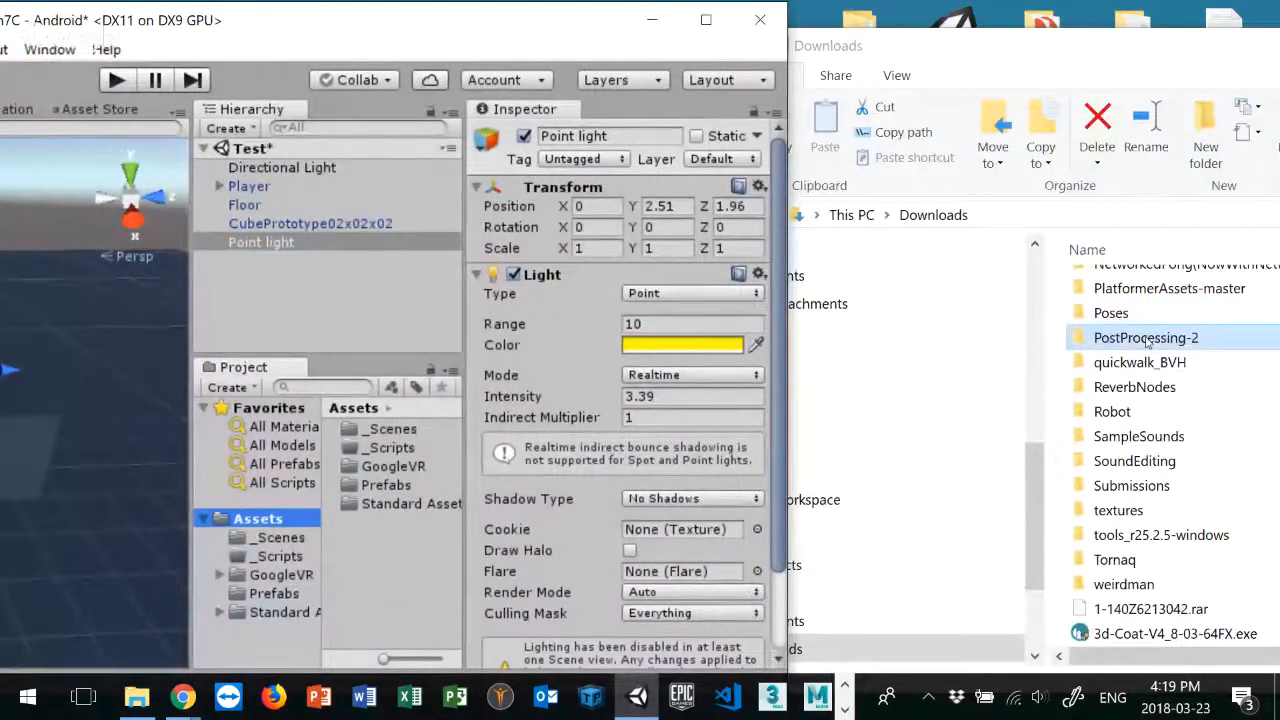
left_click_drag(1146, 340, 360, 573)
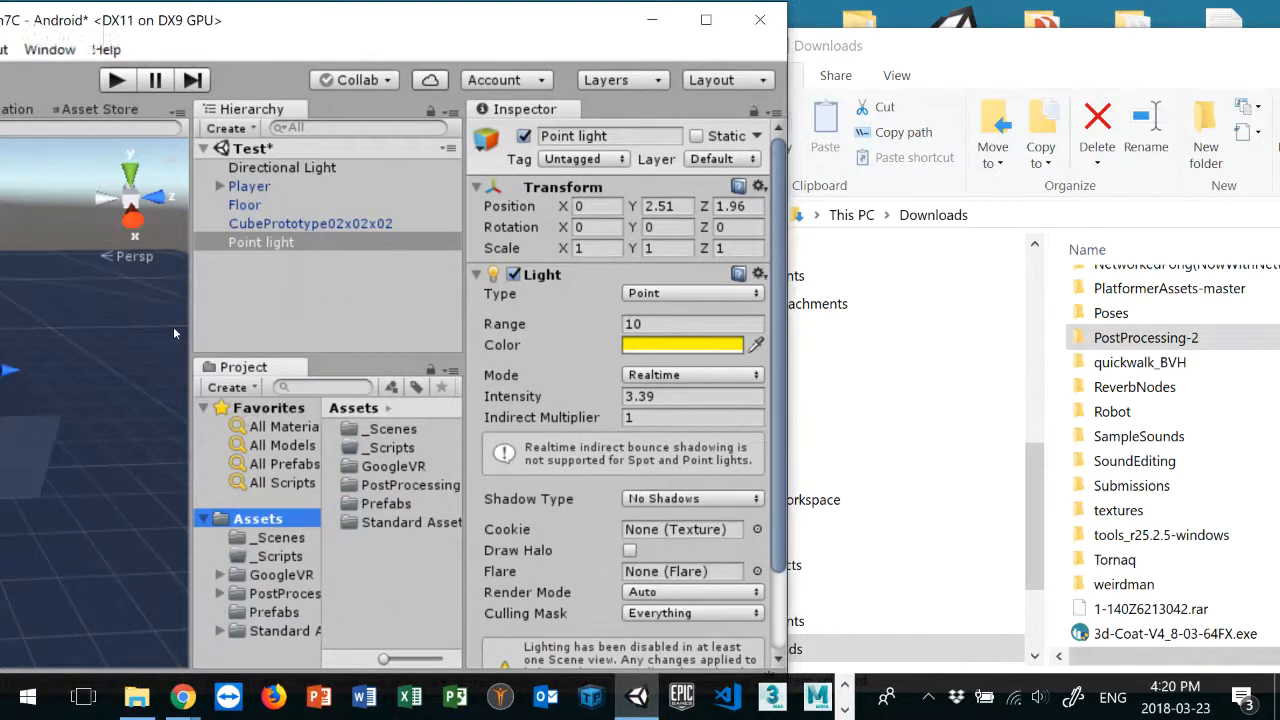
double_click(258, 20)
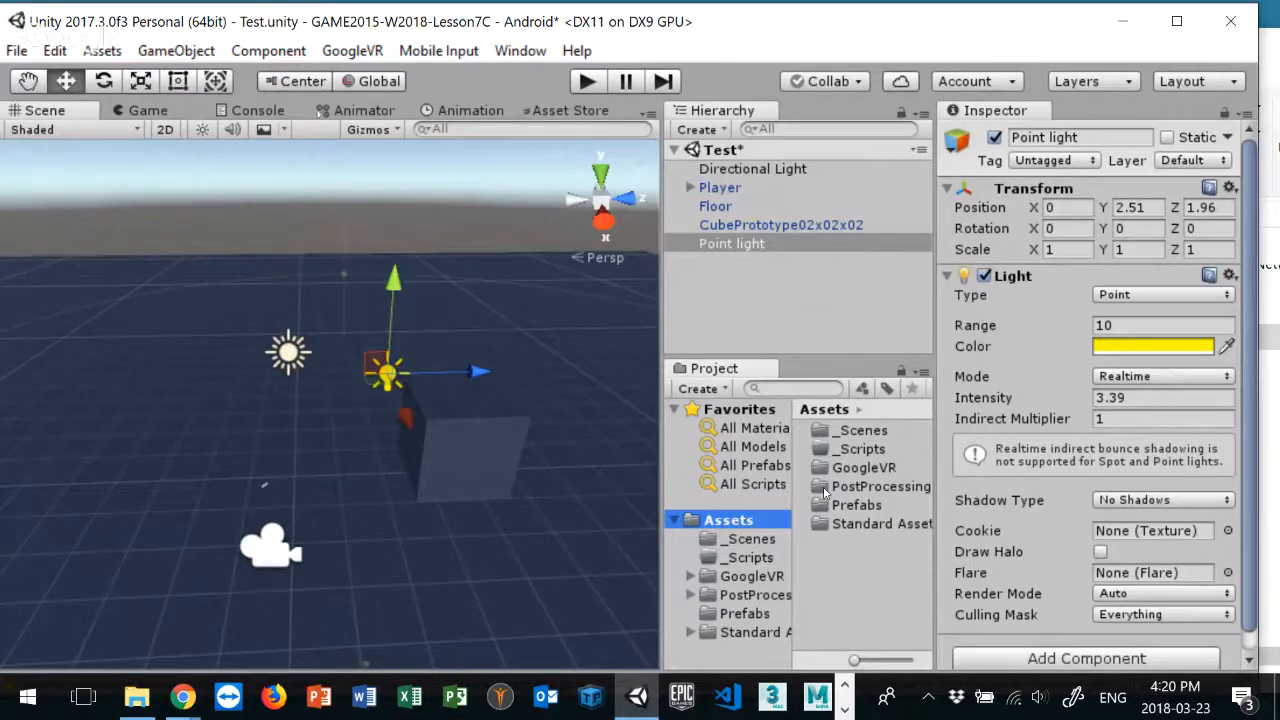
Step: Create a Post-processing Profile named PP2 in the Assets folder
right_click(838, 562)
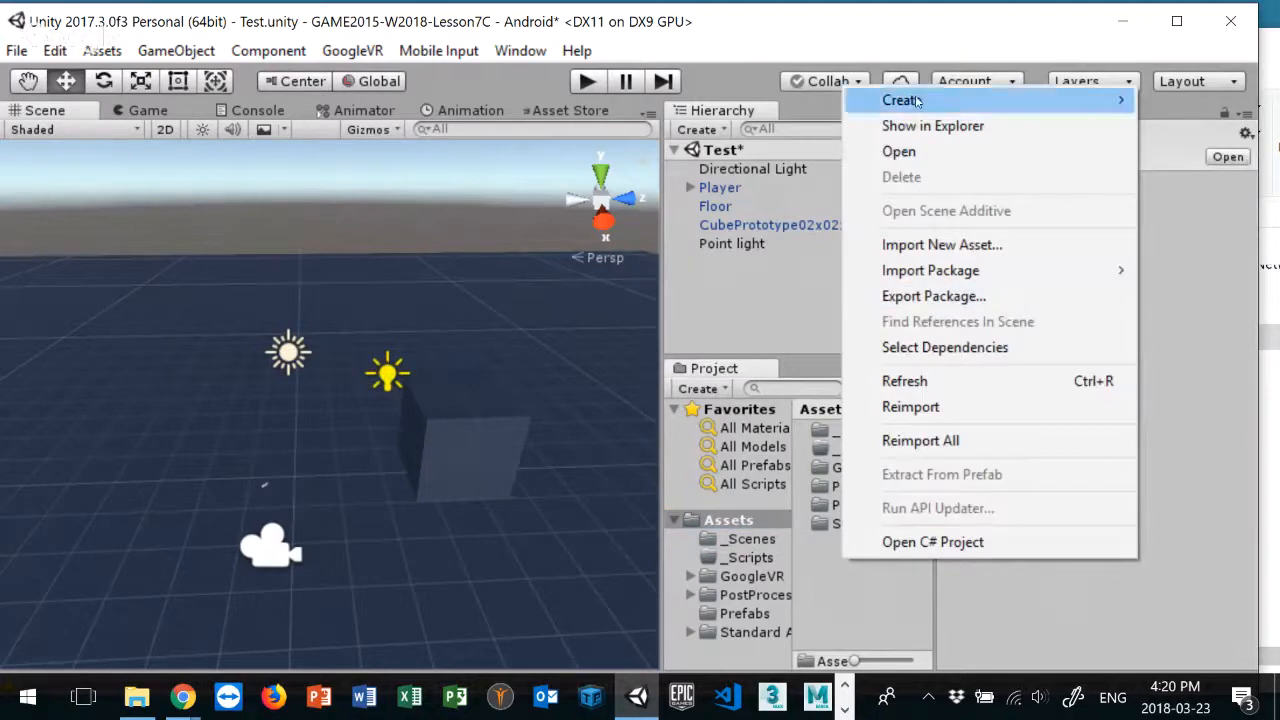
mouse_move(1120, 100)
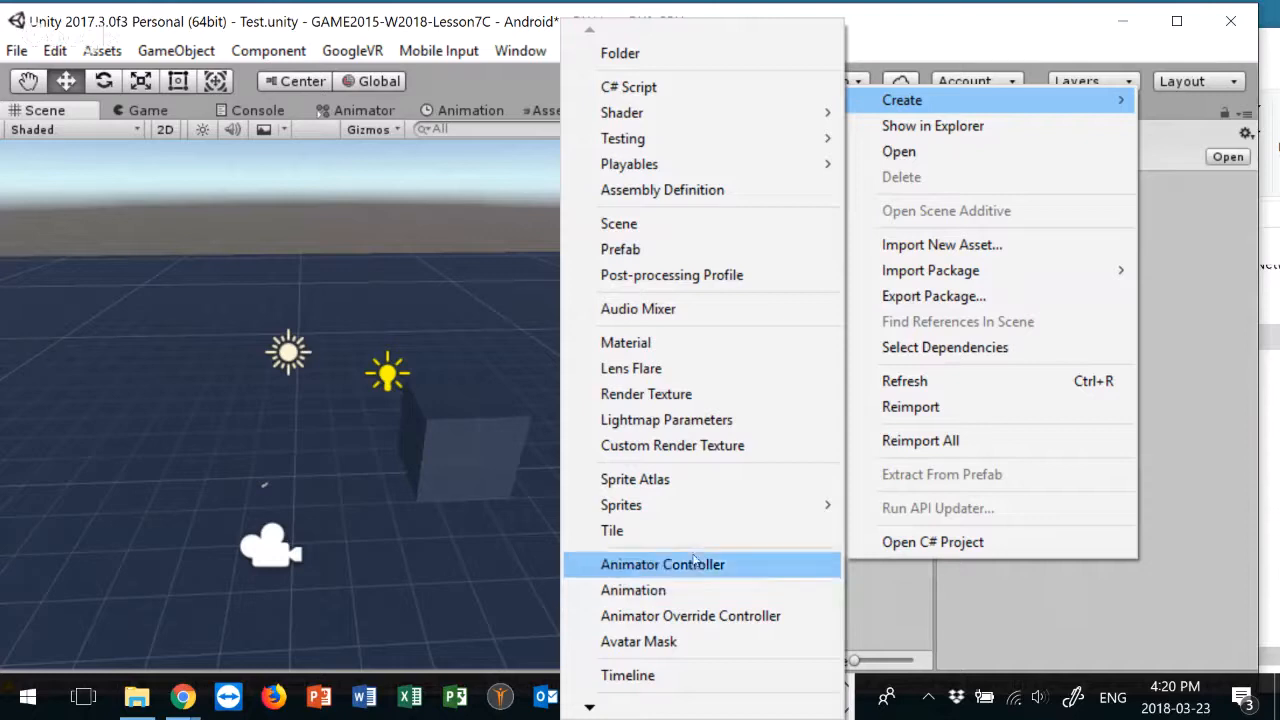
left_click(735, 280)
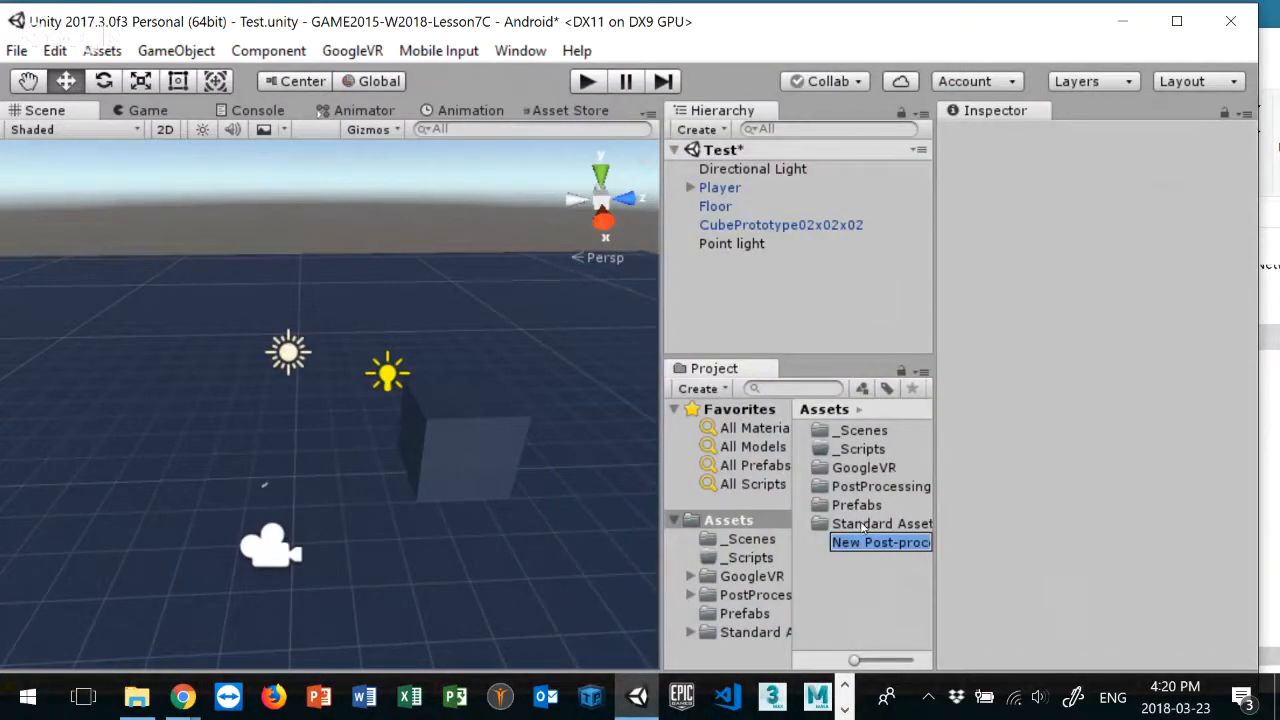
type("PP2")
key("Return")
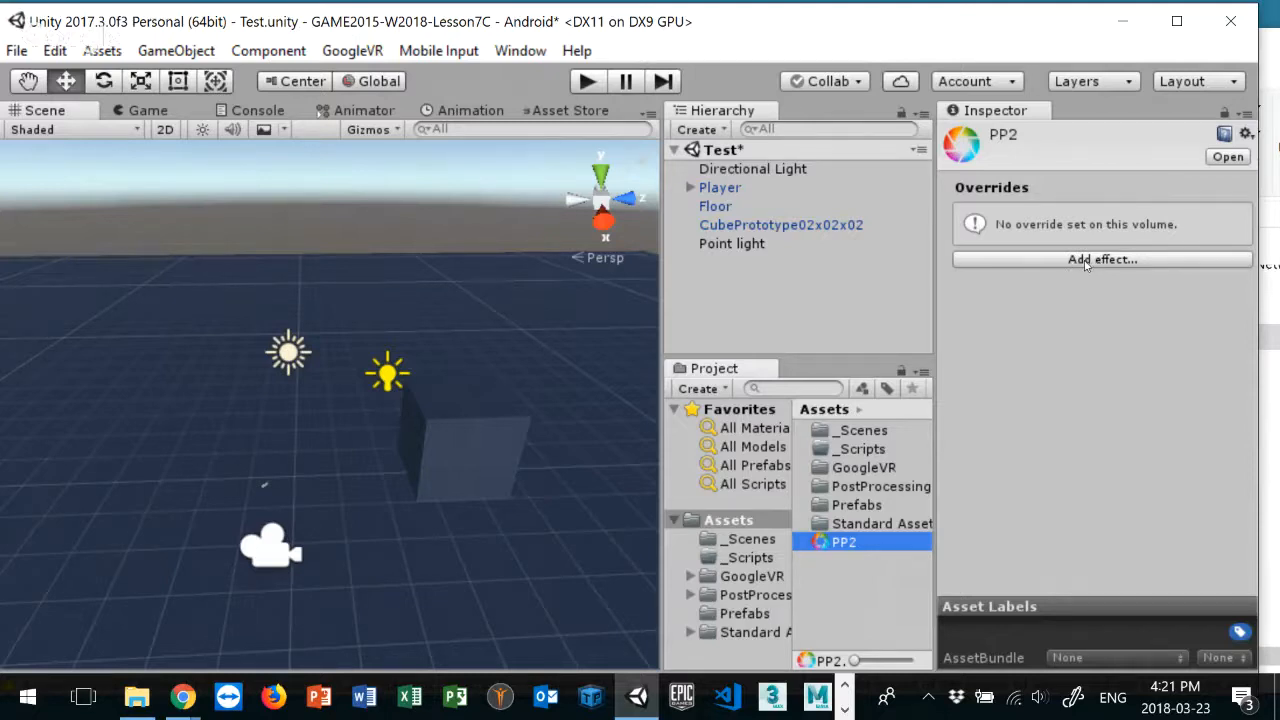
Step: Add the Bloom and Ambient Occlusion effects to the PP2 profile
left_click(1078, 262)
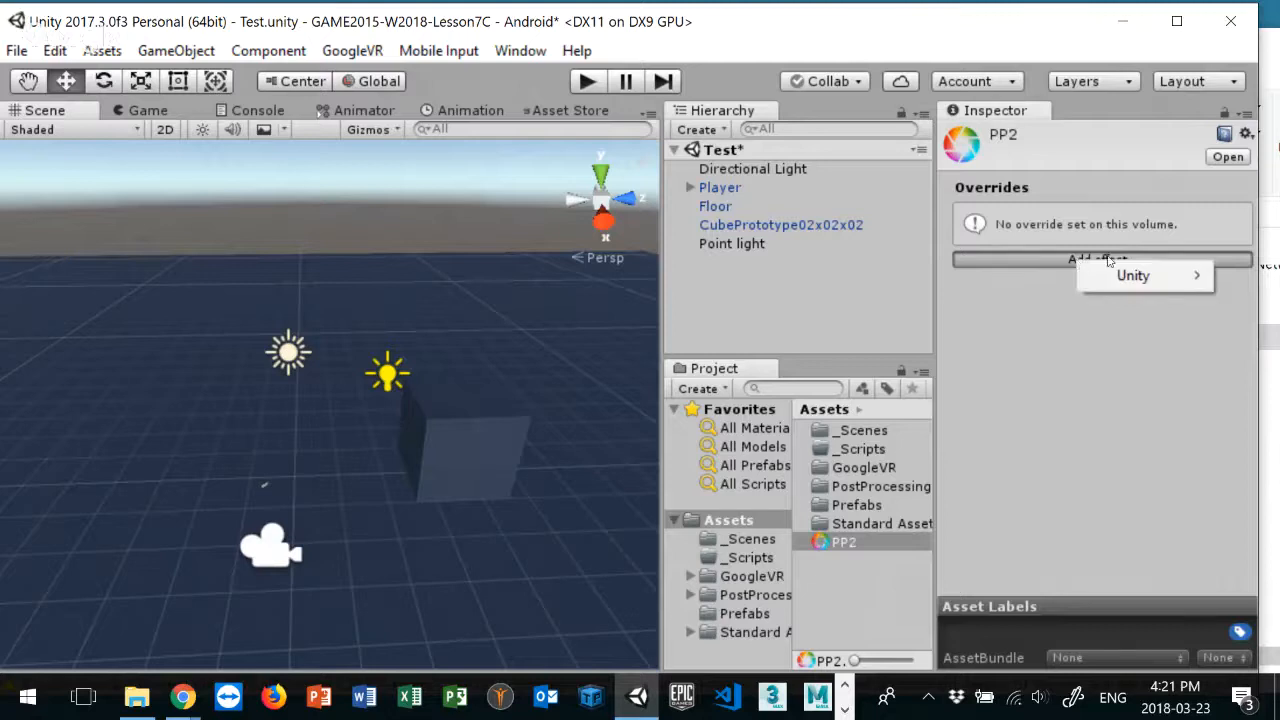
mouse_move(1173, 280)
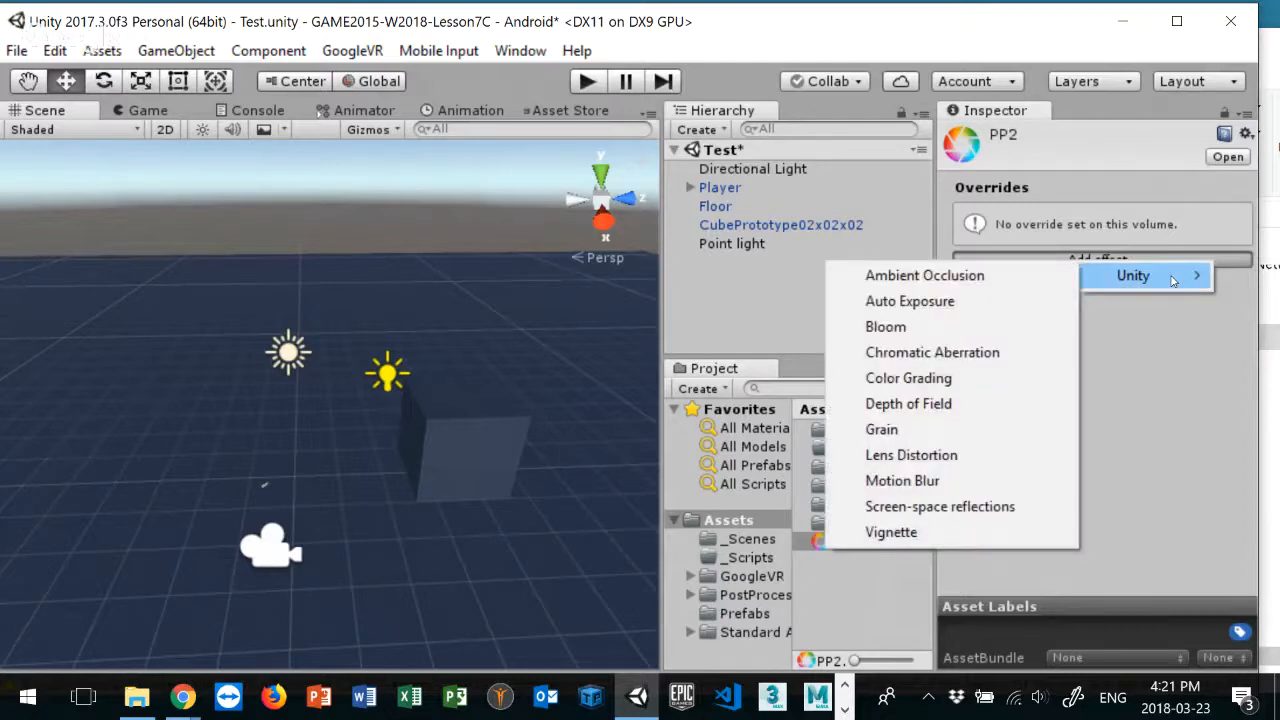
left_click(901, 336)
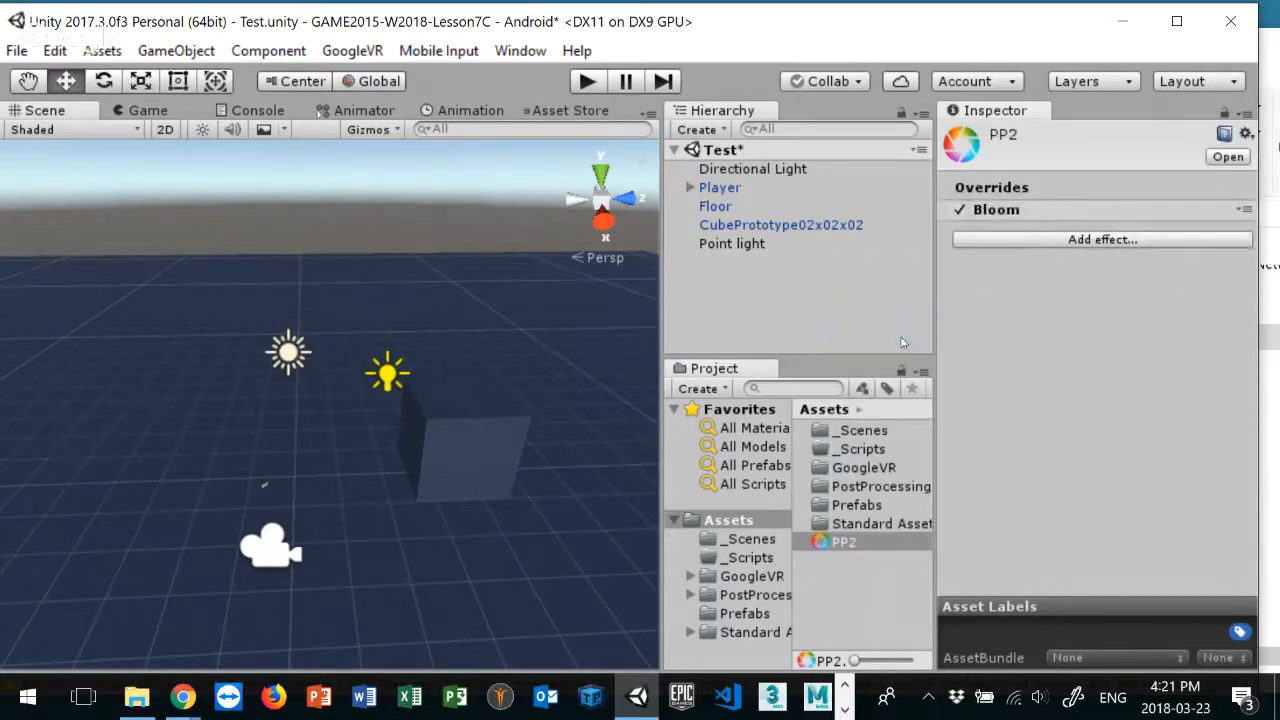
left_click(1066, 240)
mouse_move(1091, 247)
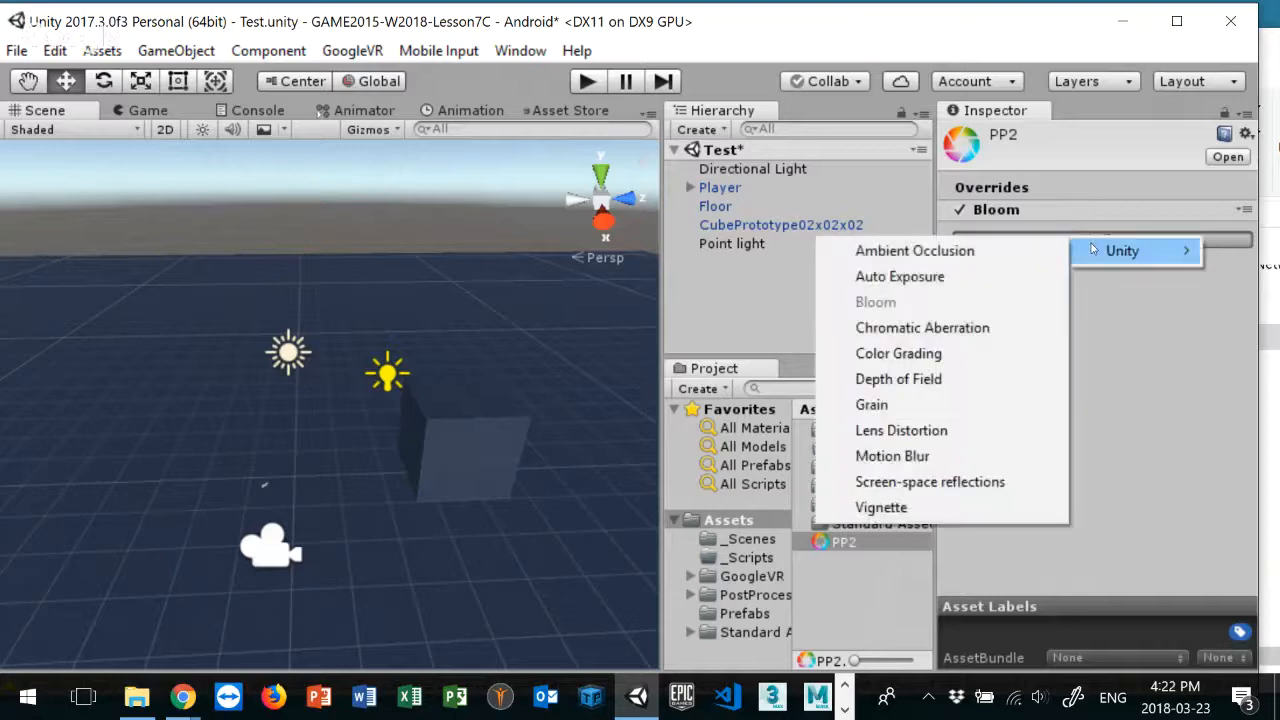
left_click(936, 254)
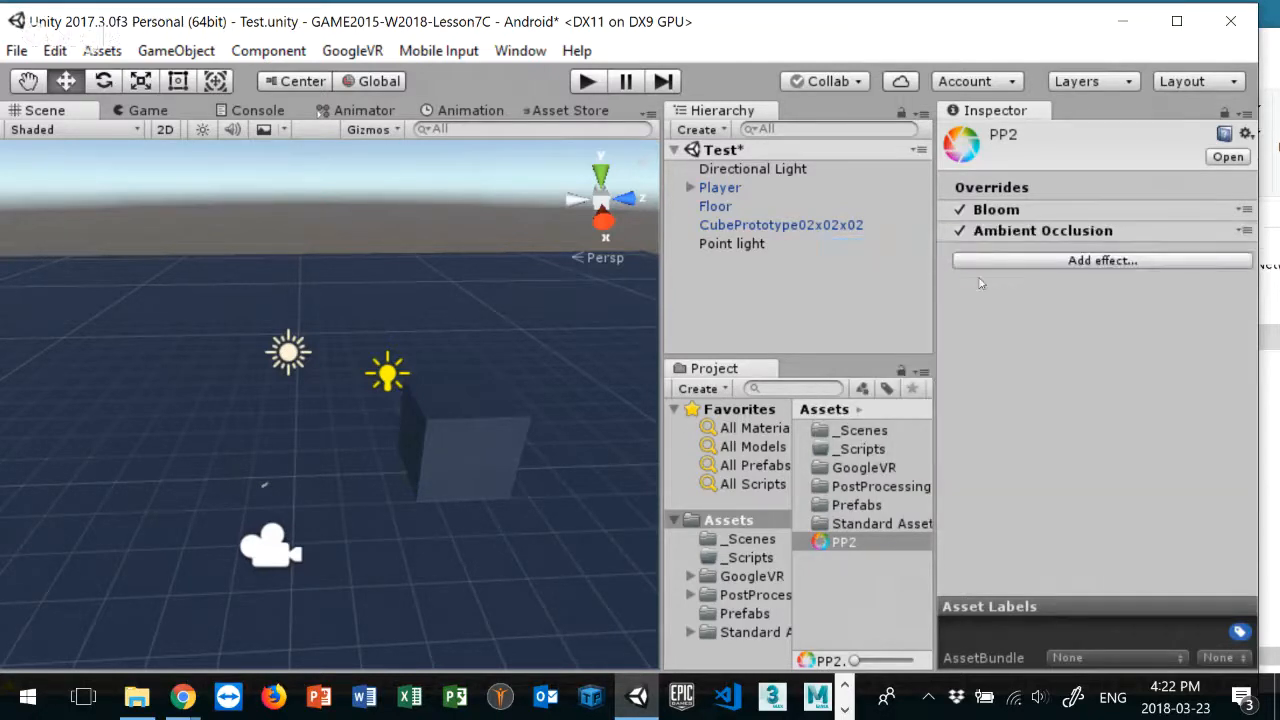
Step: Add the Vignette and Color Grading effects to the PP2 profile
left_click(1073, 262)
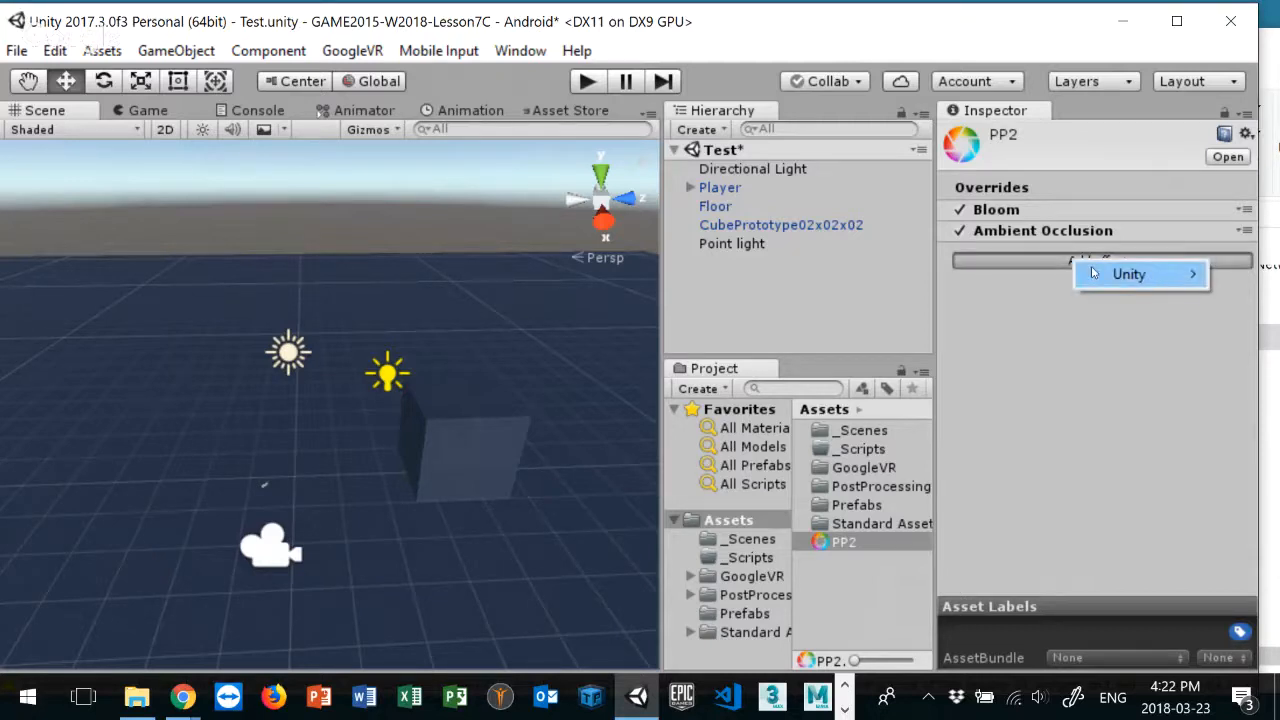
mouse_move(1090, 273)
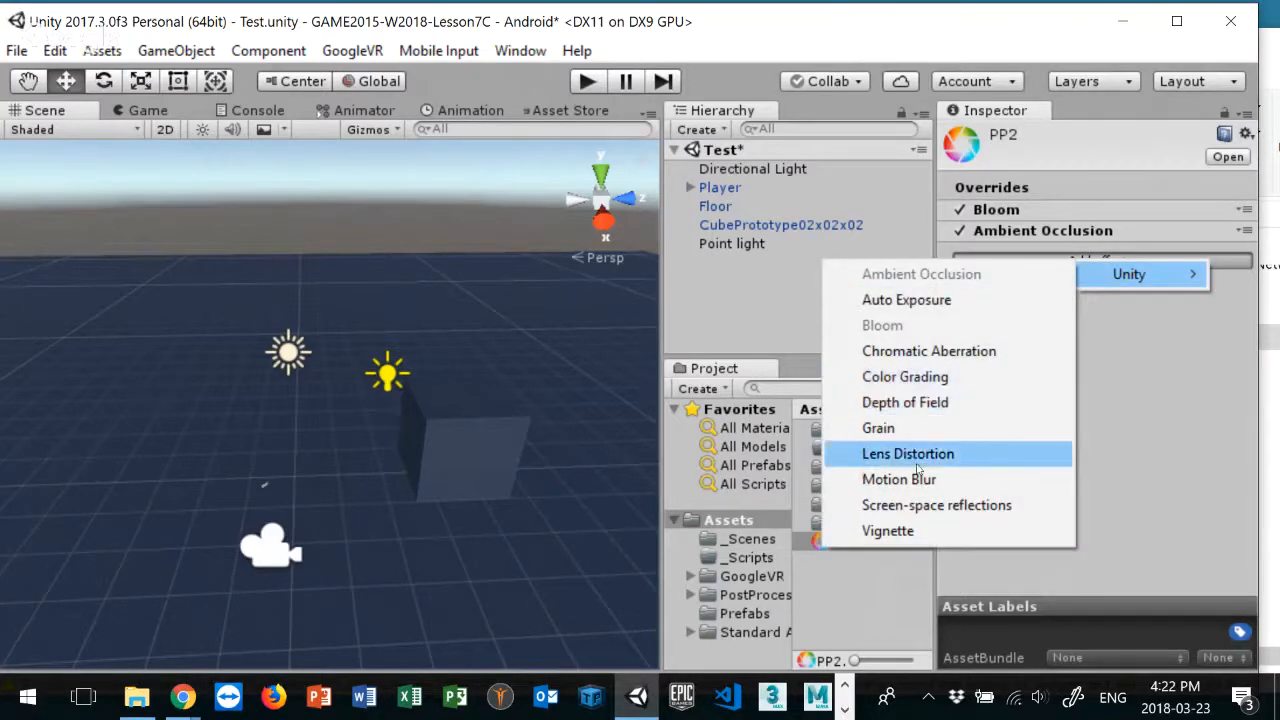
left_click(903, 540)
left_click(1068, 286)
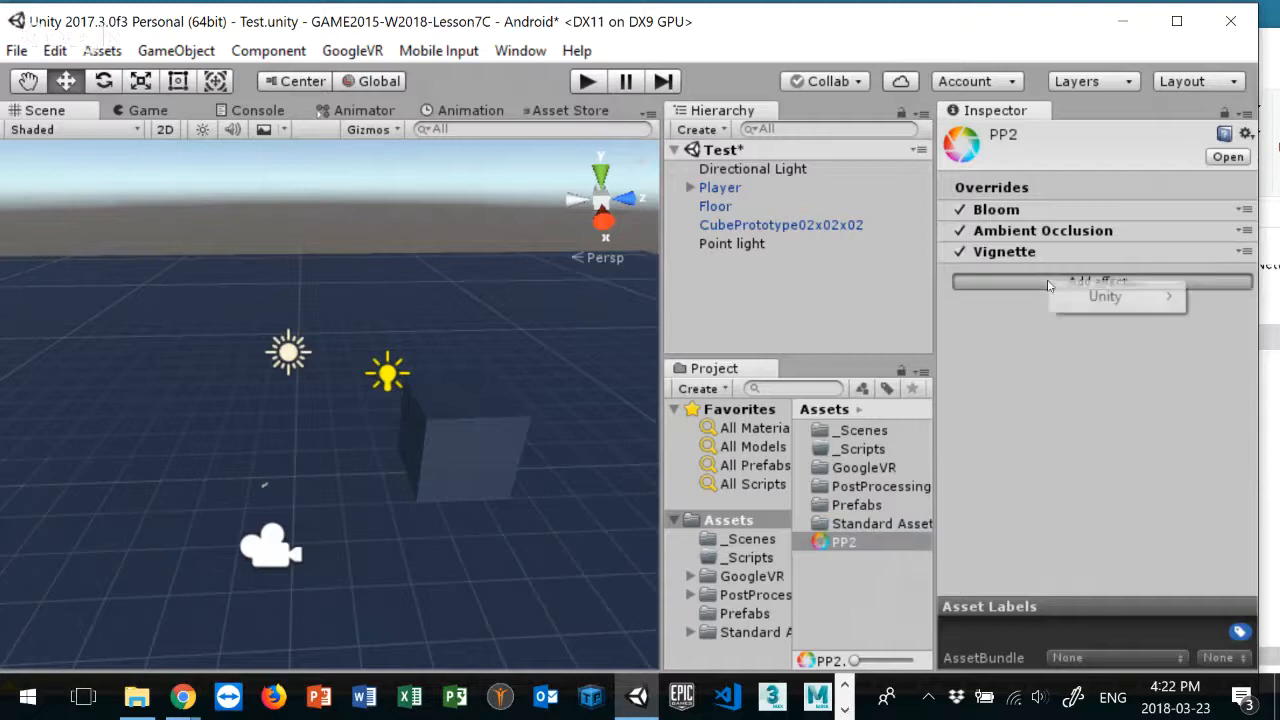
mouse_move(1082, 298)
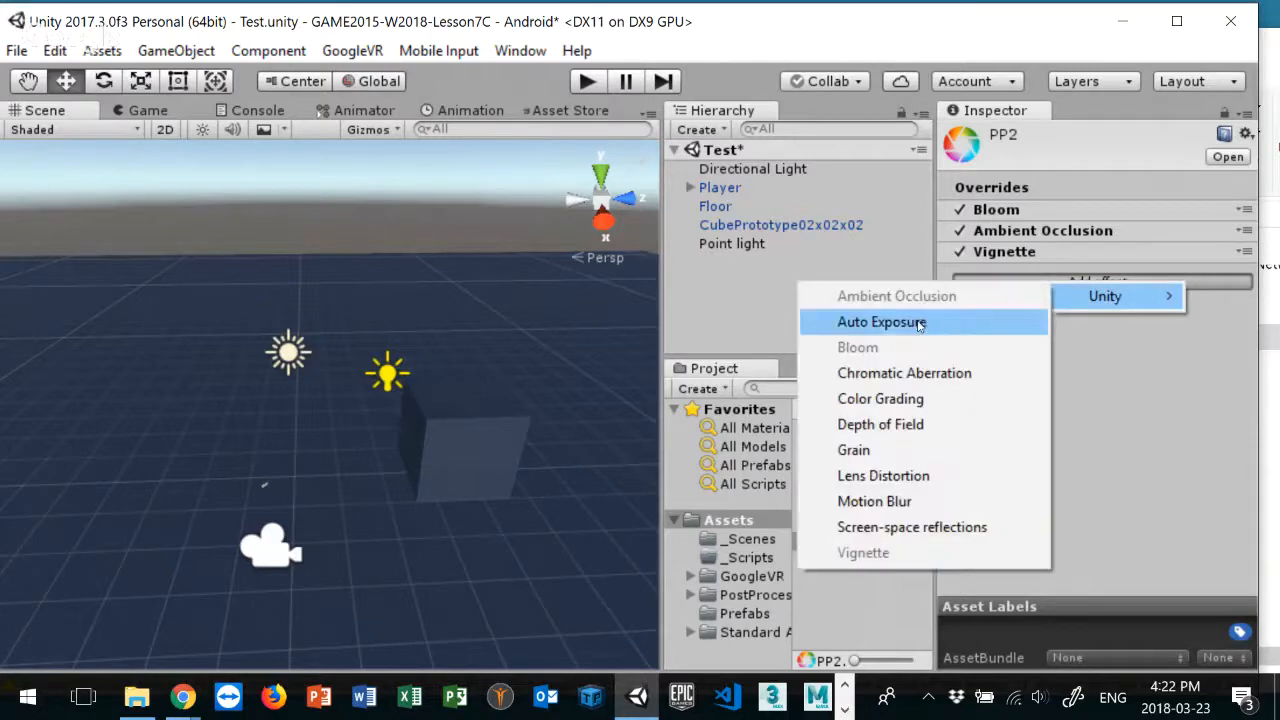
left_click(893, 408)
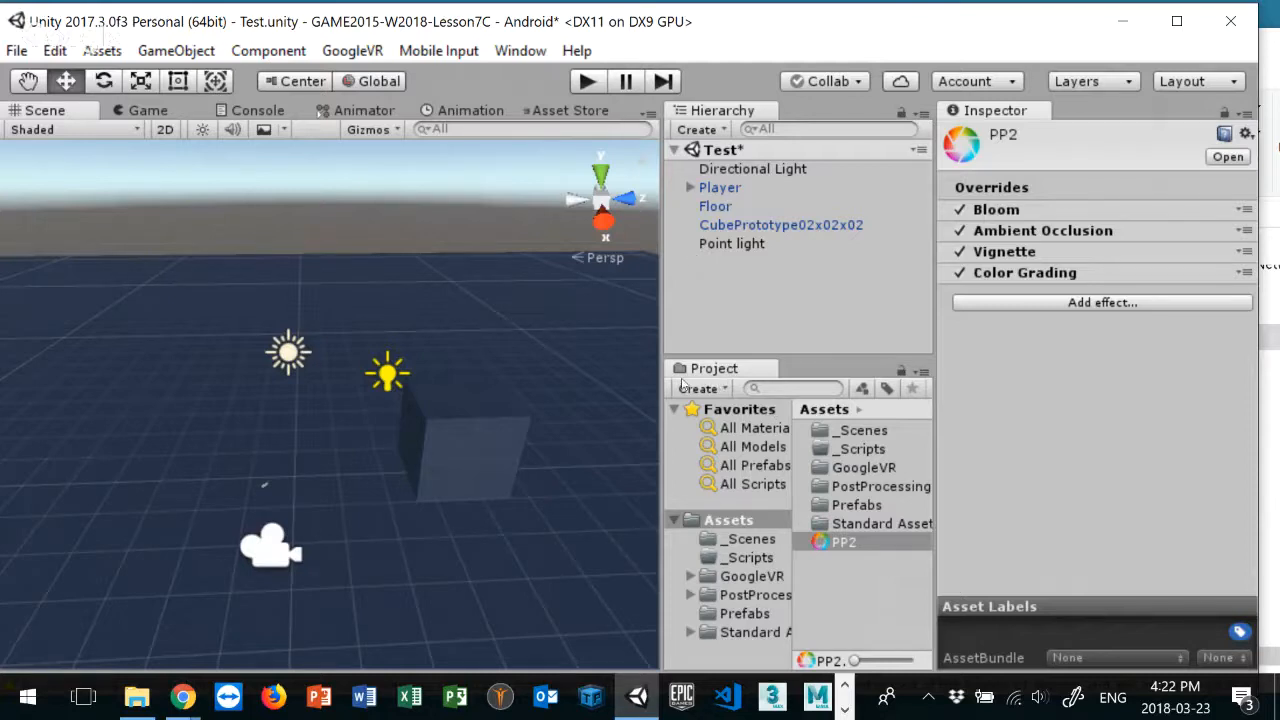
Step: Create an empty game object in the scene and name it PP_Object
right_click(701, 236)
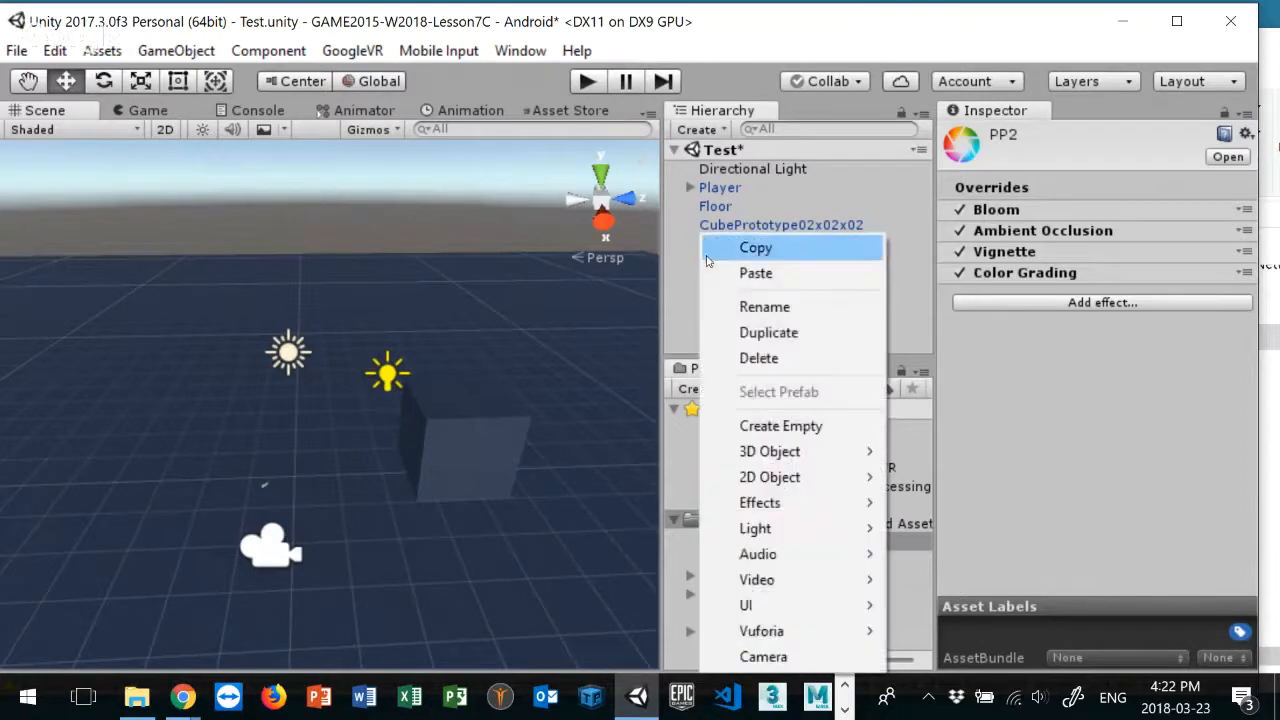
left_click(756, 426)
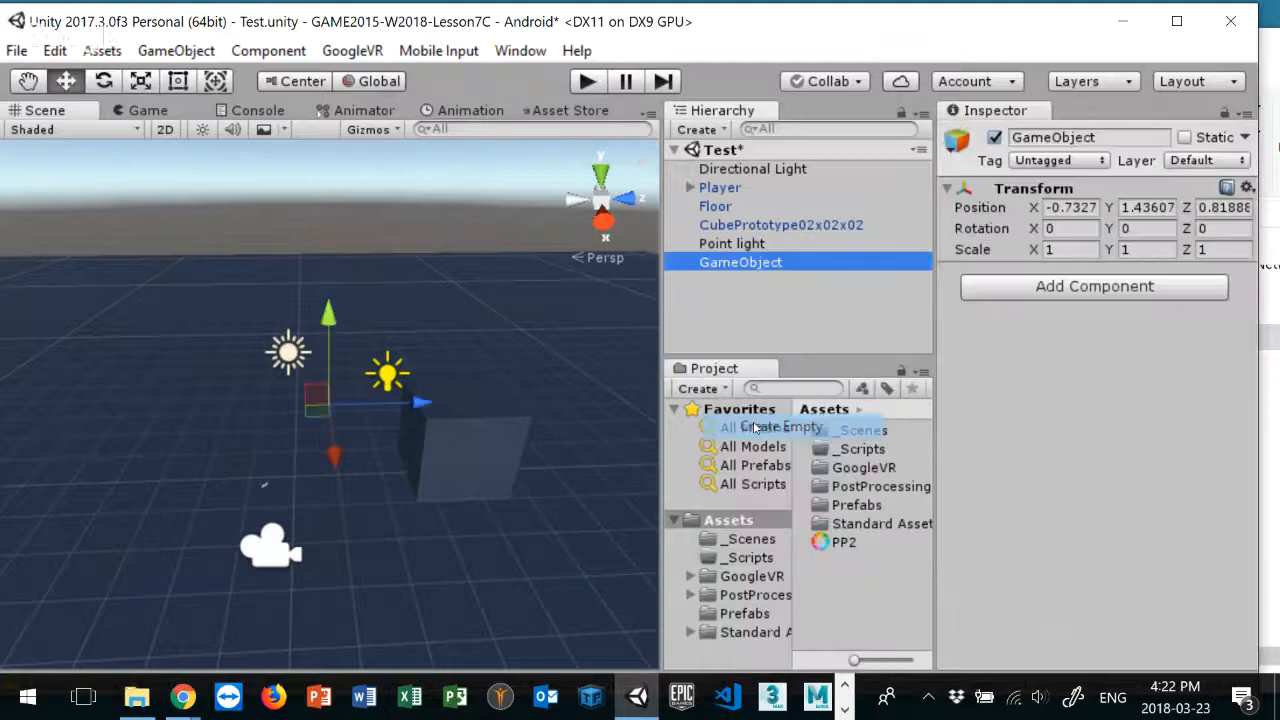
left_click(1128, 150)
left_click(1118, 132)
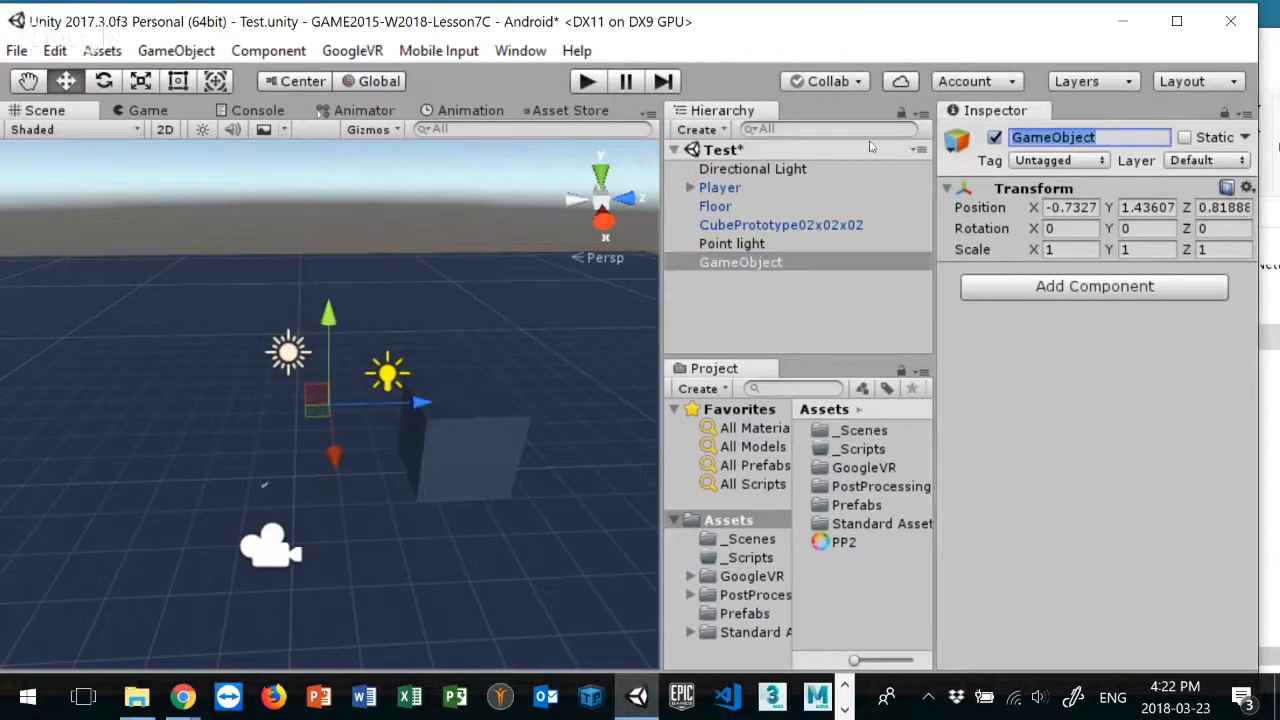
type("PP")
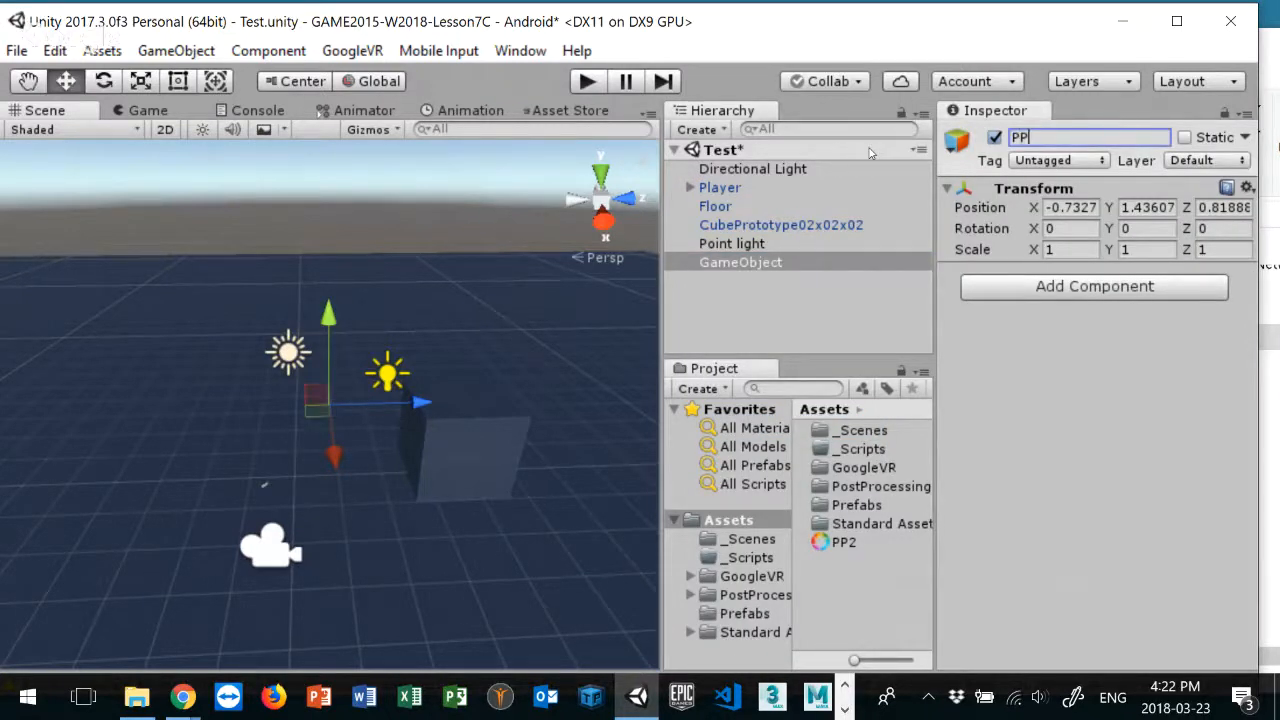
type("_Object")
key("Return")
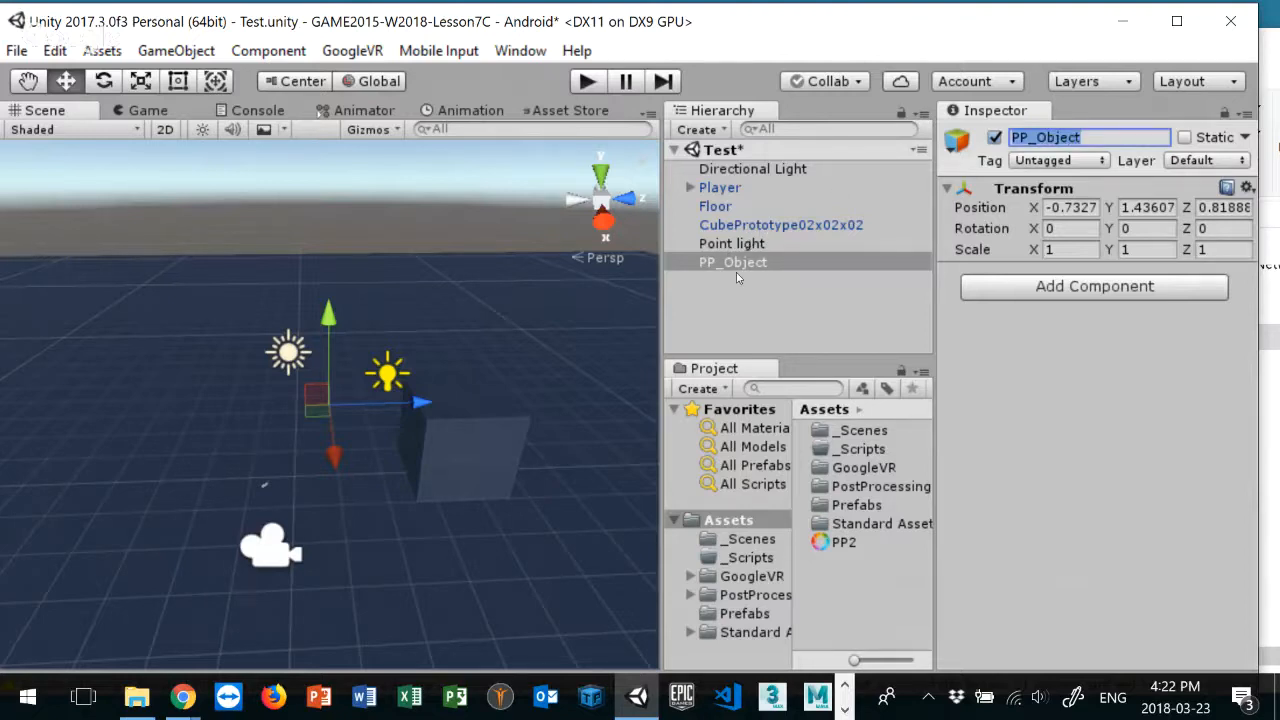
Step: Add a Post-process Volume component to PP_Object, assign the PP2 profile to it and make the volume global
left_click(1040, 288)
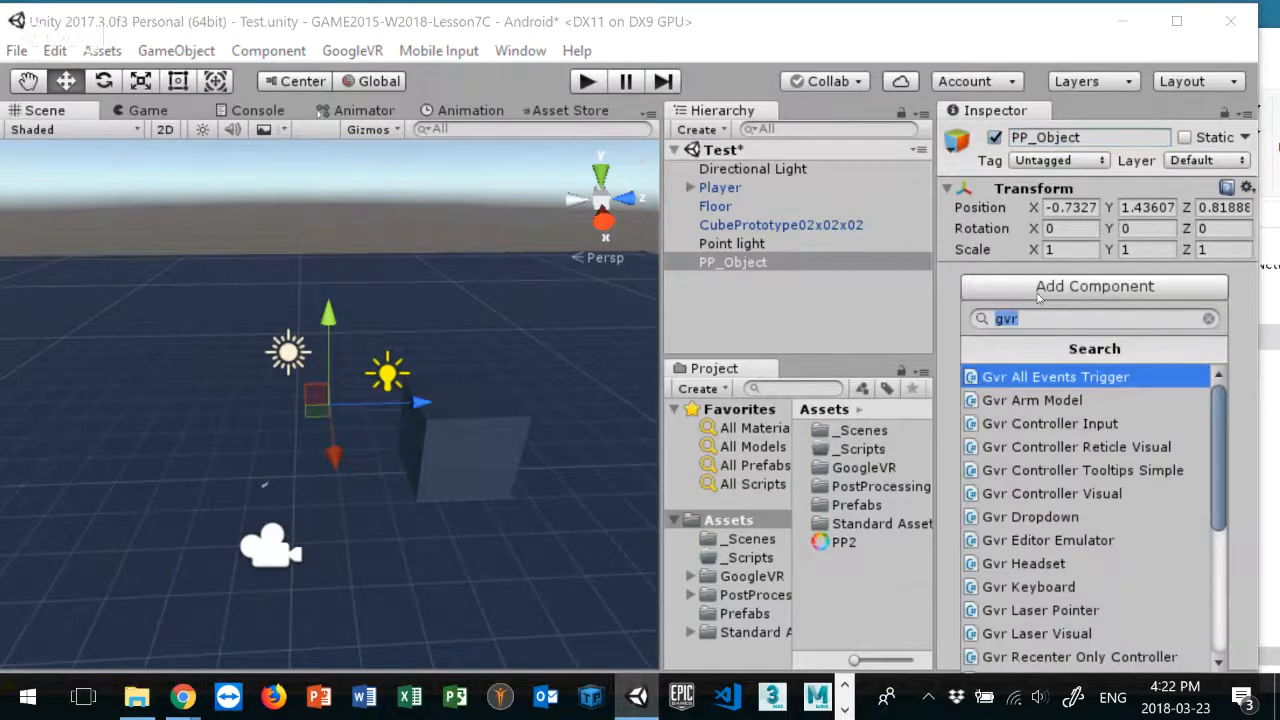
type("post")
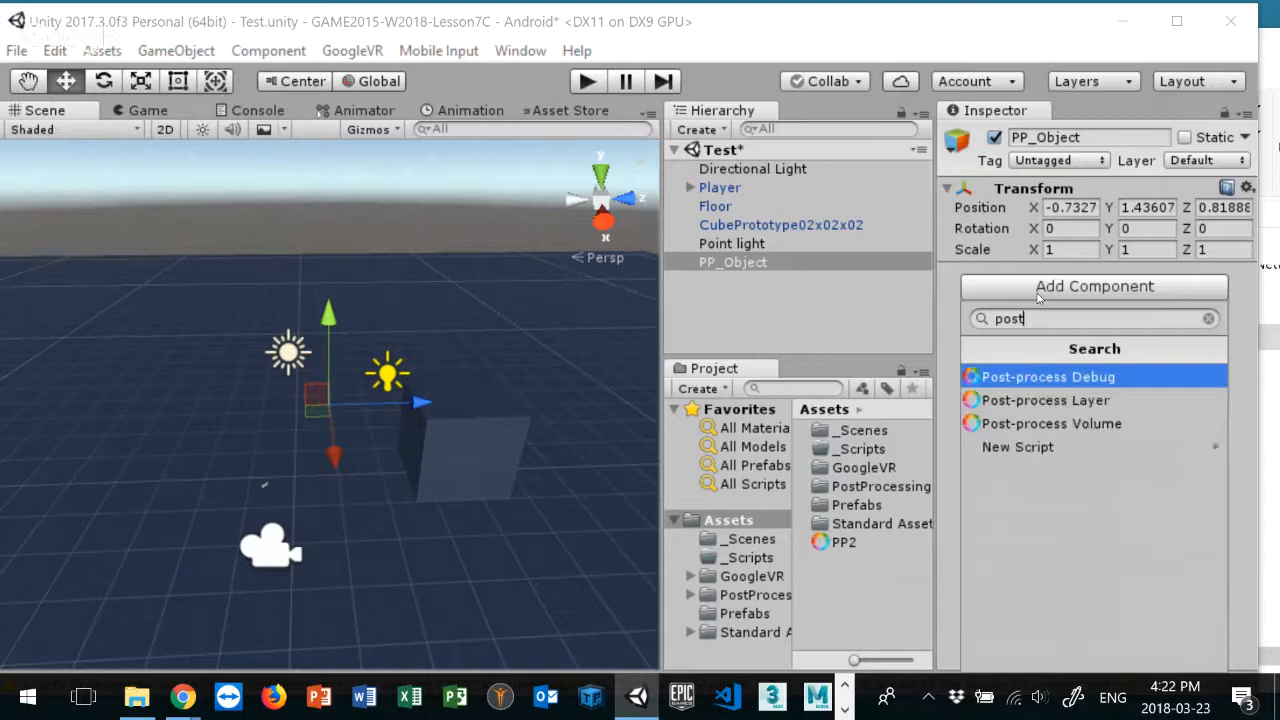
left_click(1043, 424)
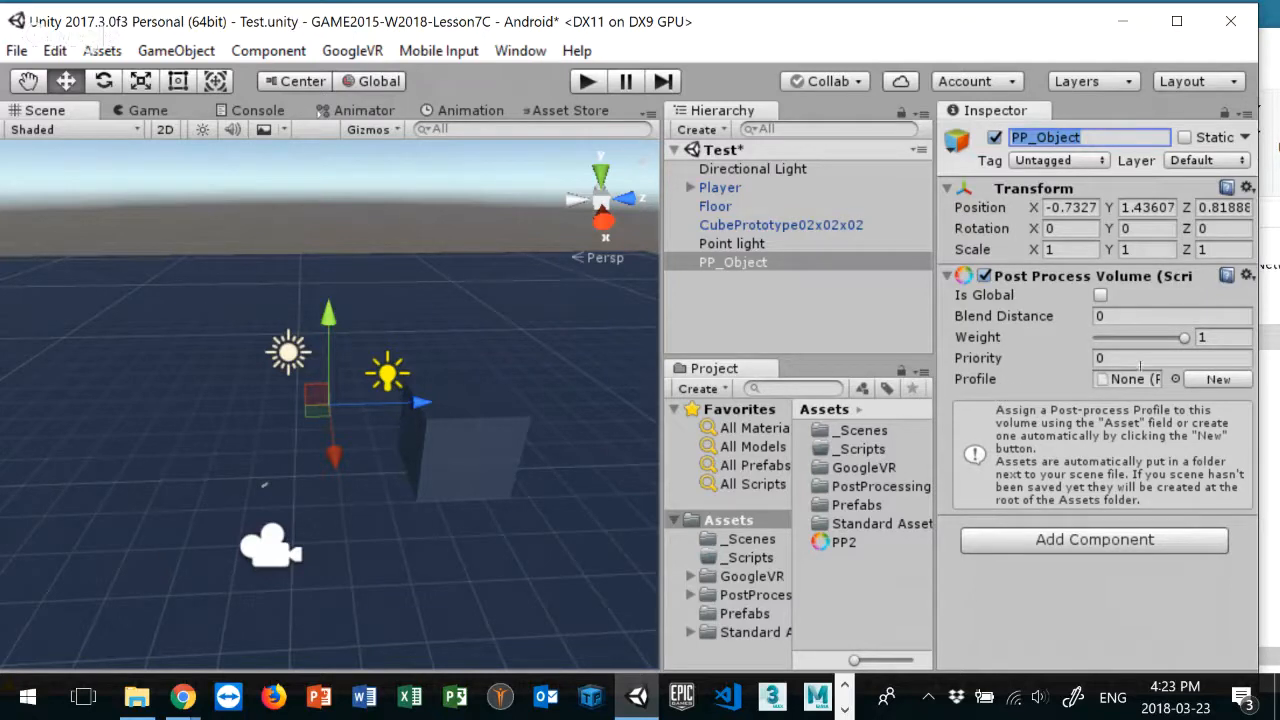
left_click(1175, 379)
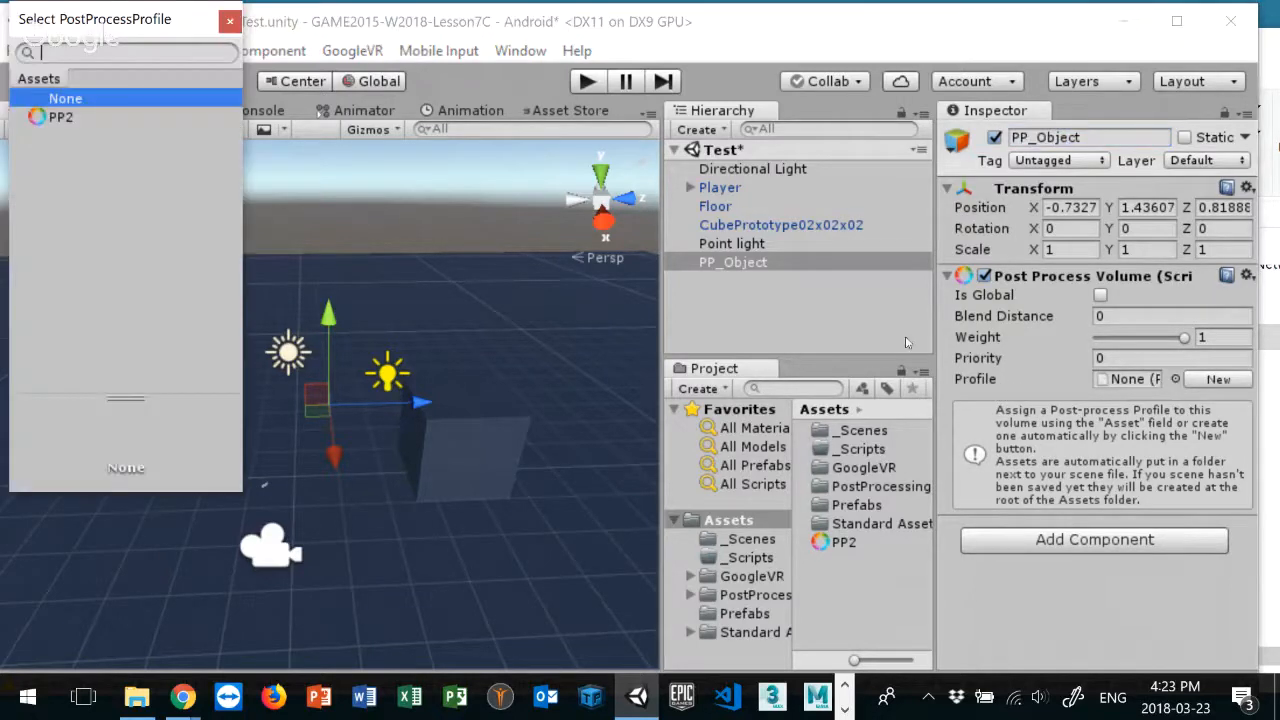
left_click(60, 117)
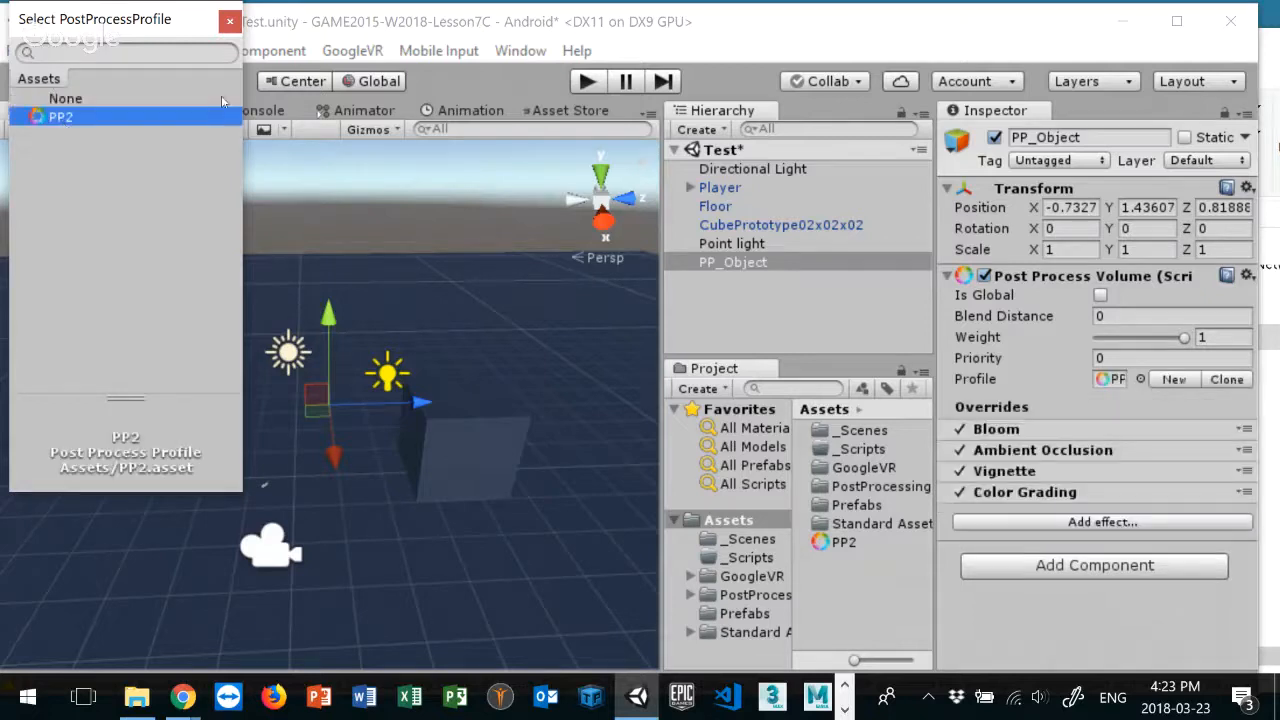
left_click(230, 20)
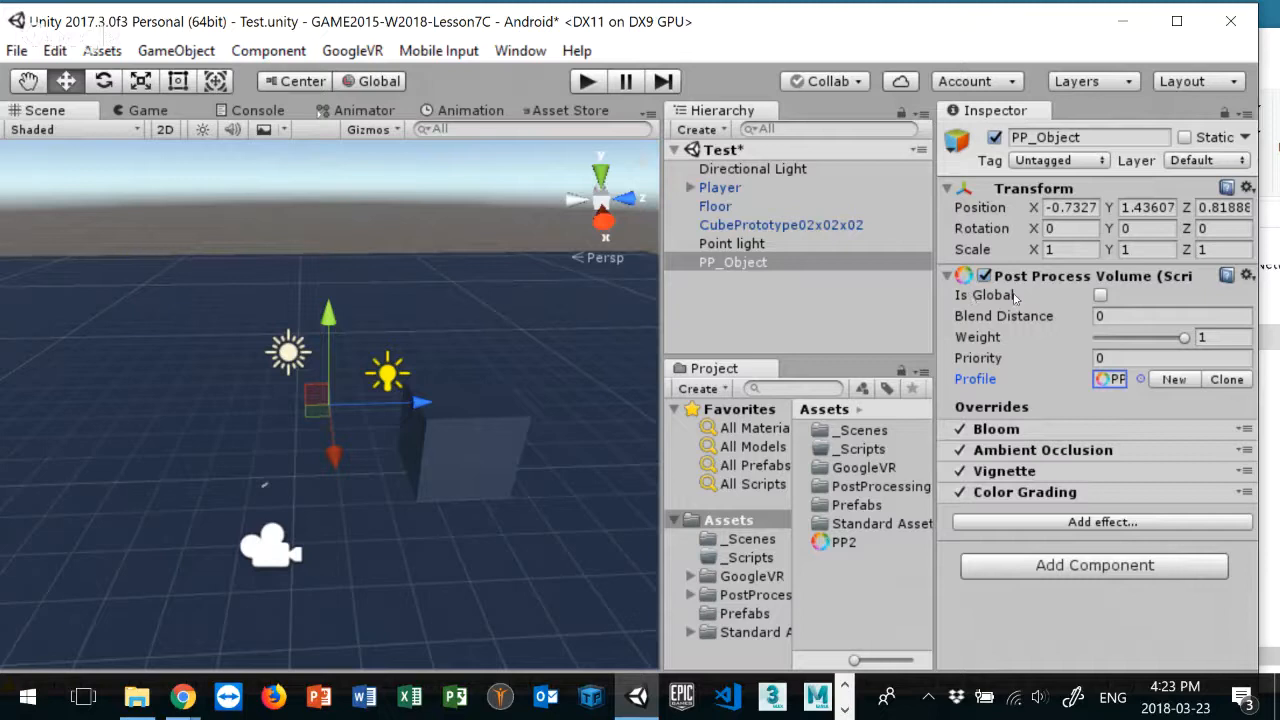
left_click(1100, 295)
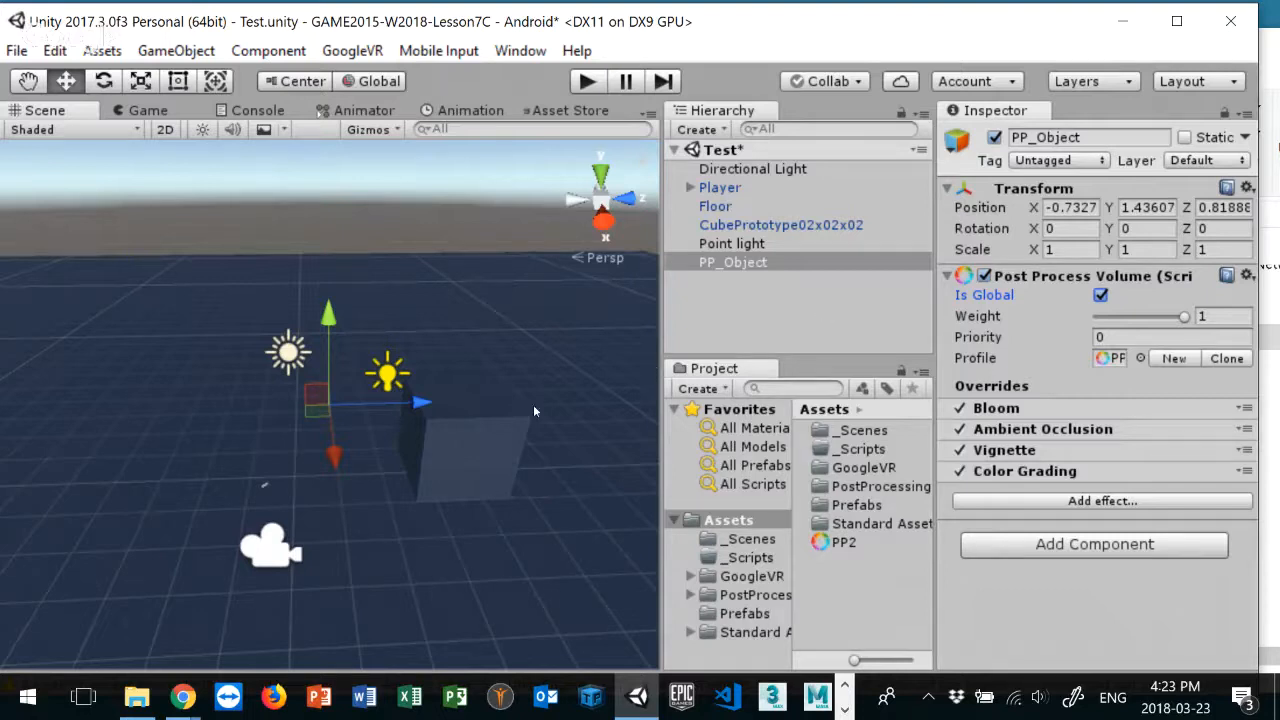
scroll(526, 417, "up", 4)
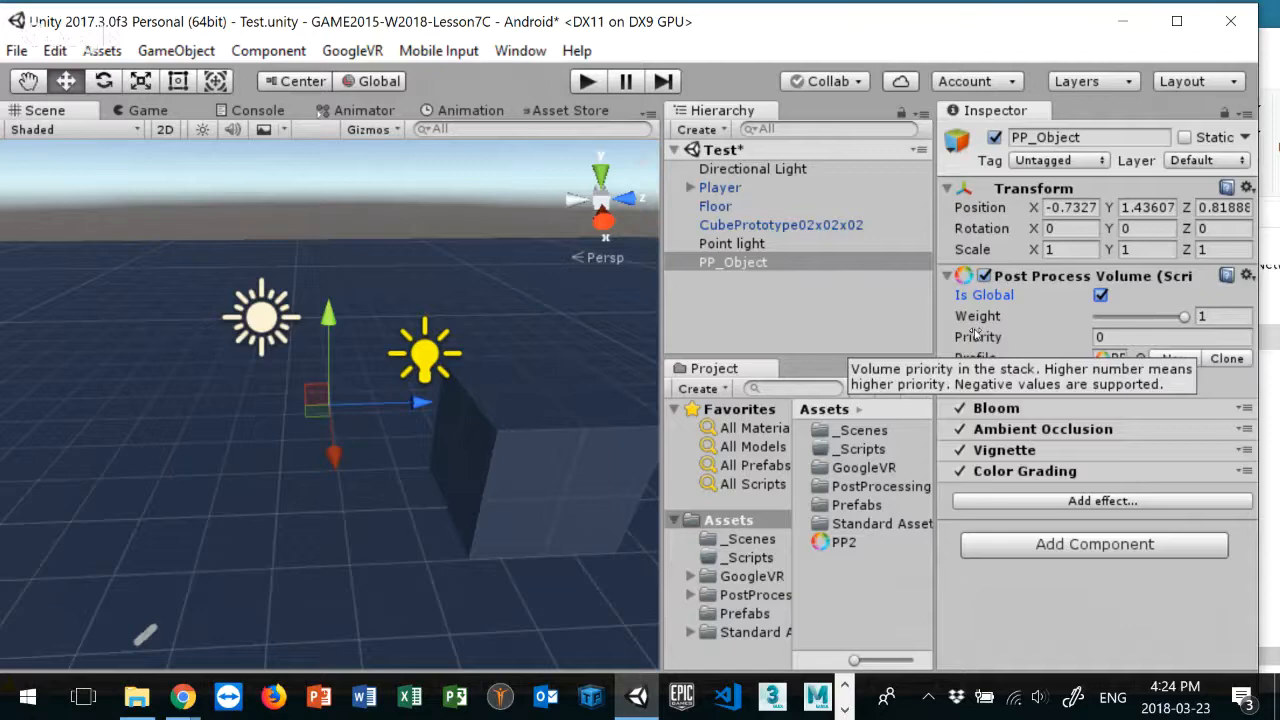
Step: Collapse the component sections of the Player's MainCamera and add a Post-process Layer component to it
left_click(690, 187)
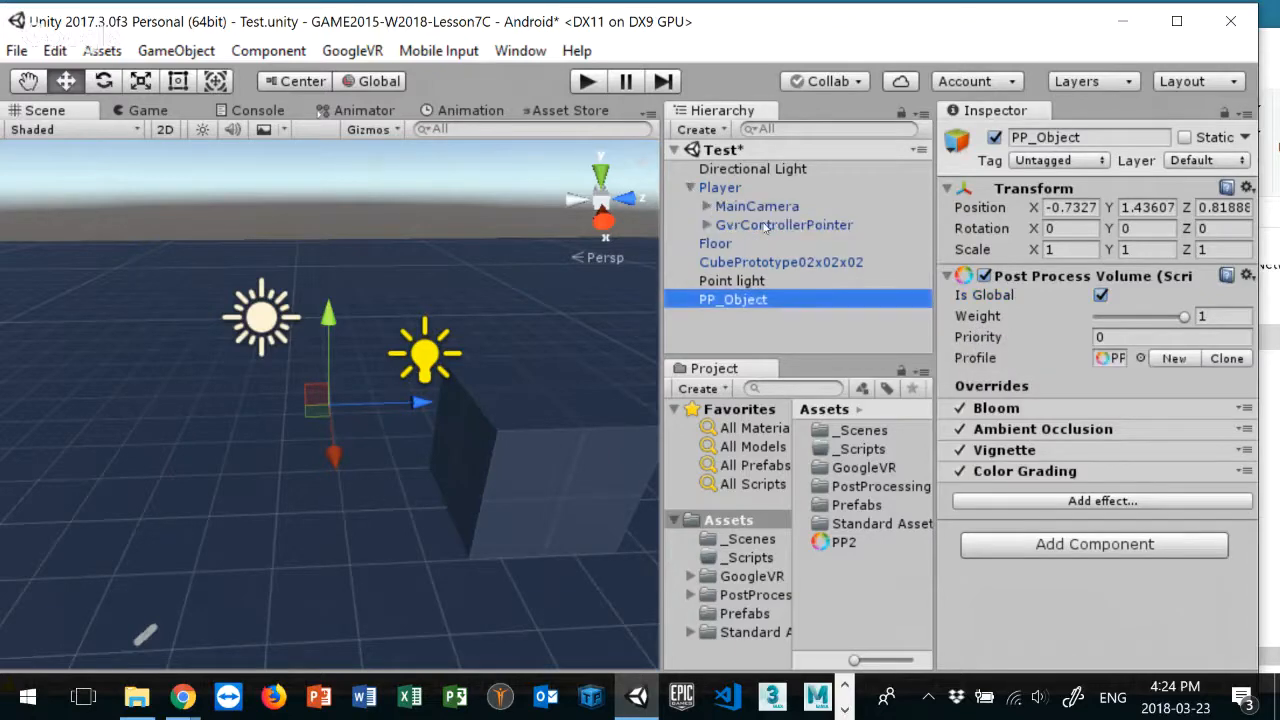
left_click(765, 207)
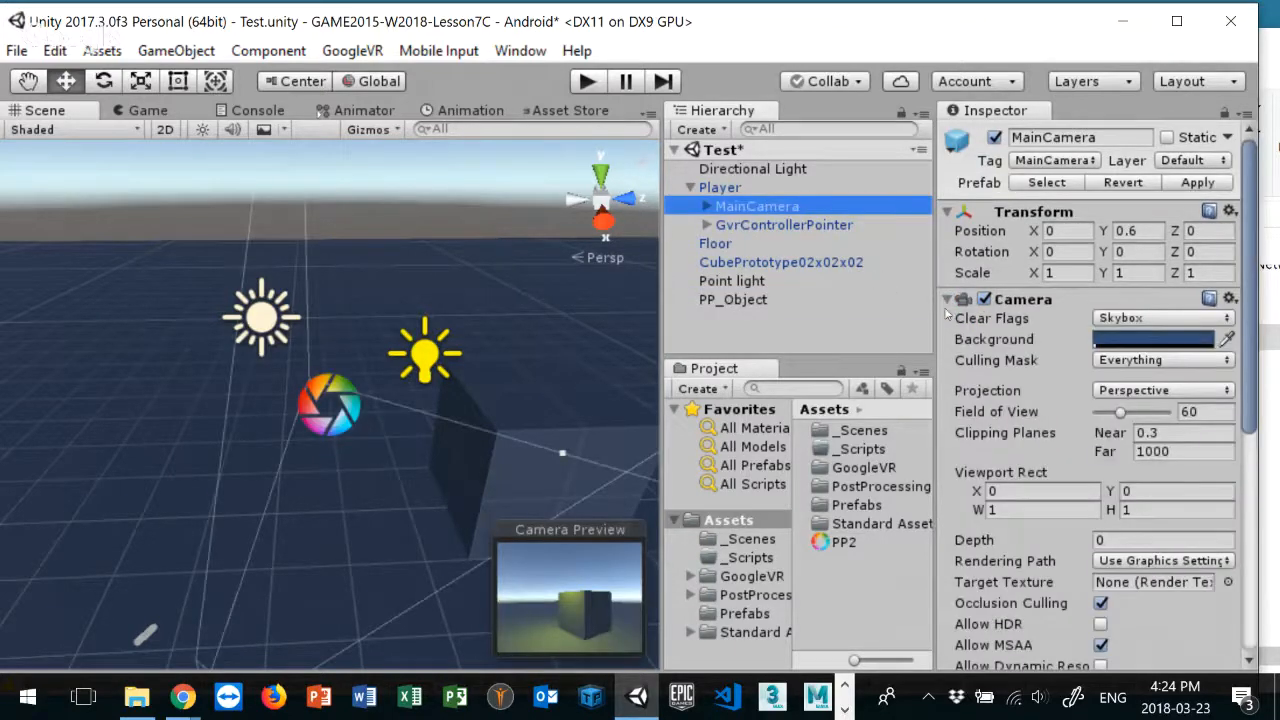
left_click(947, 299)
left_click(946, 211)
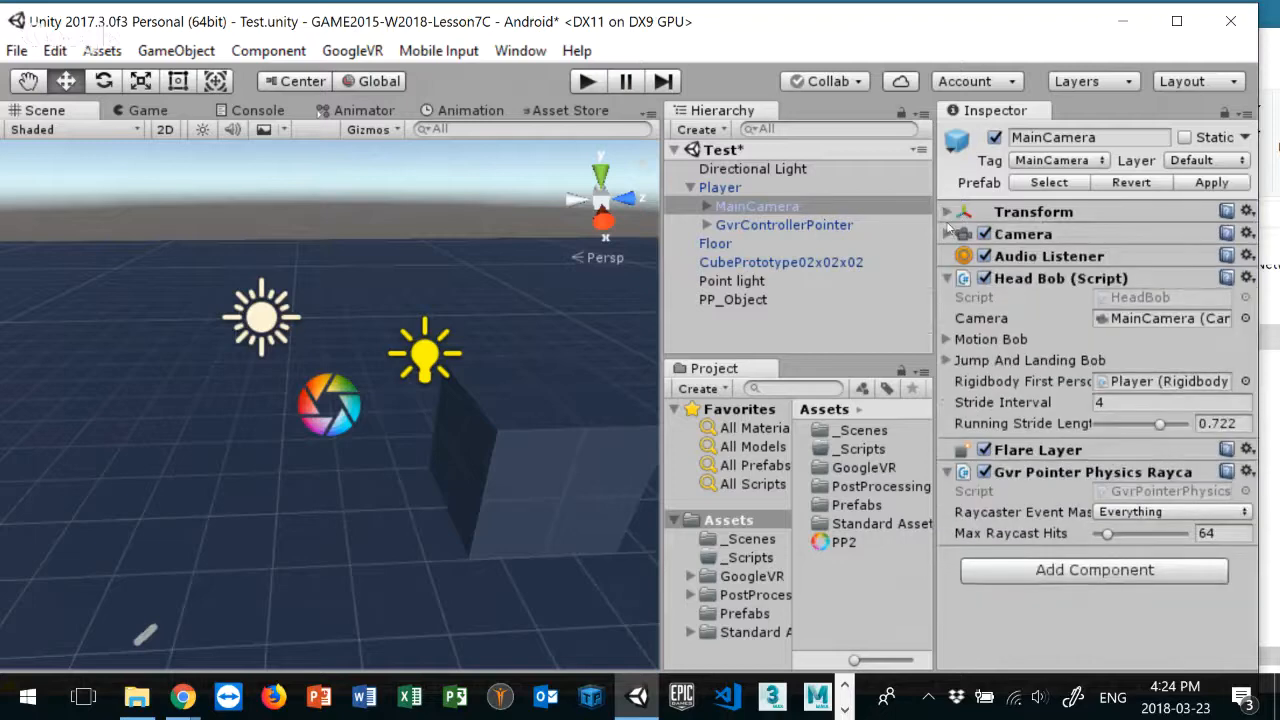
left_click(947, 278)
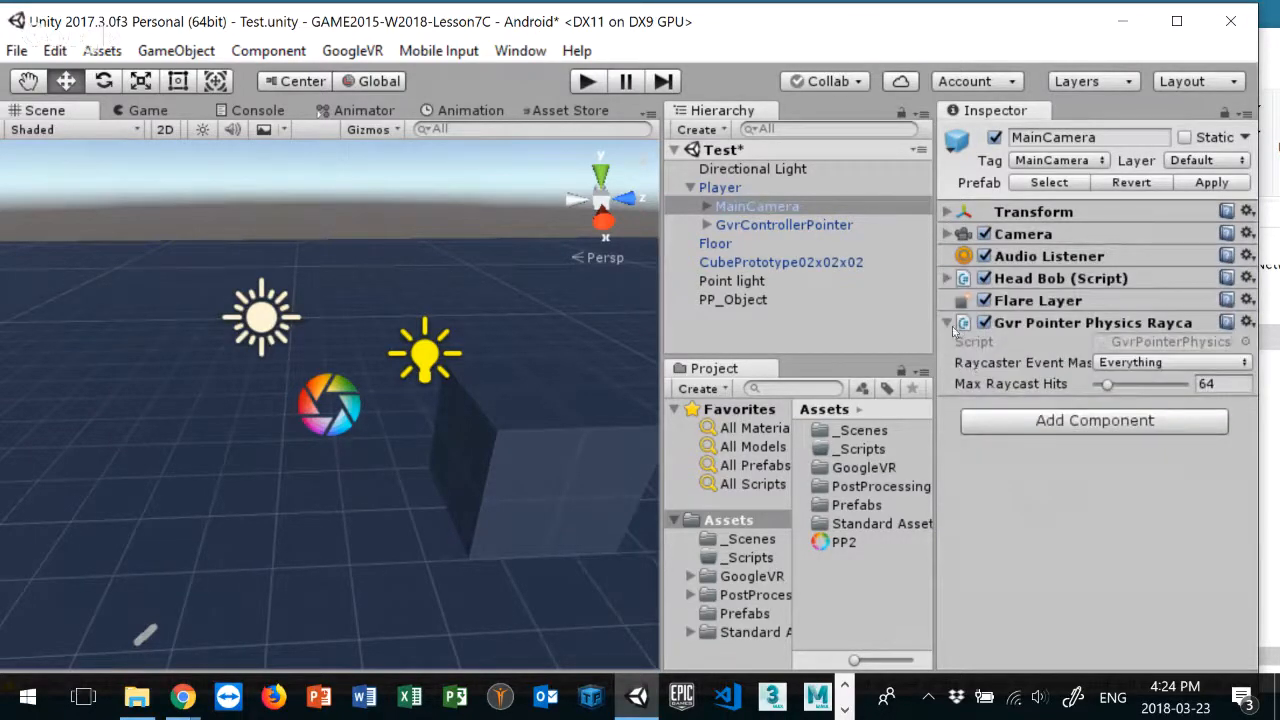
left_click(947, 323)
left_click(1063, 357)
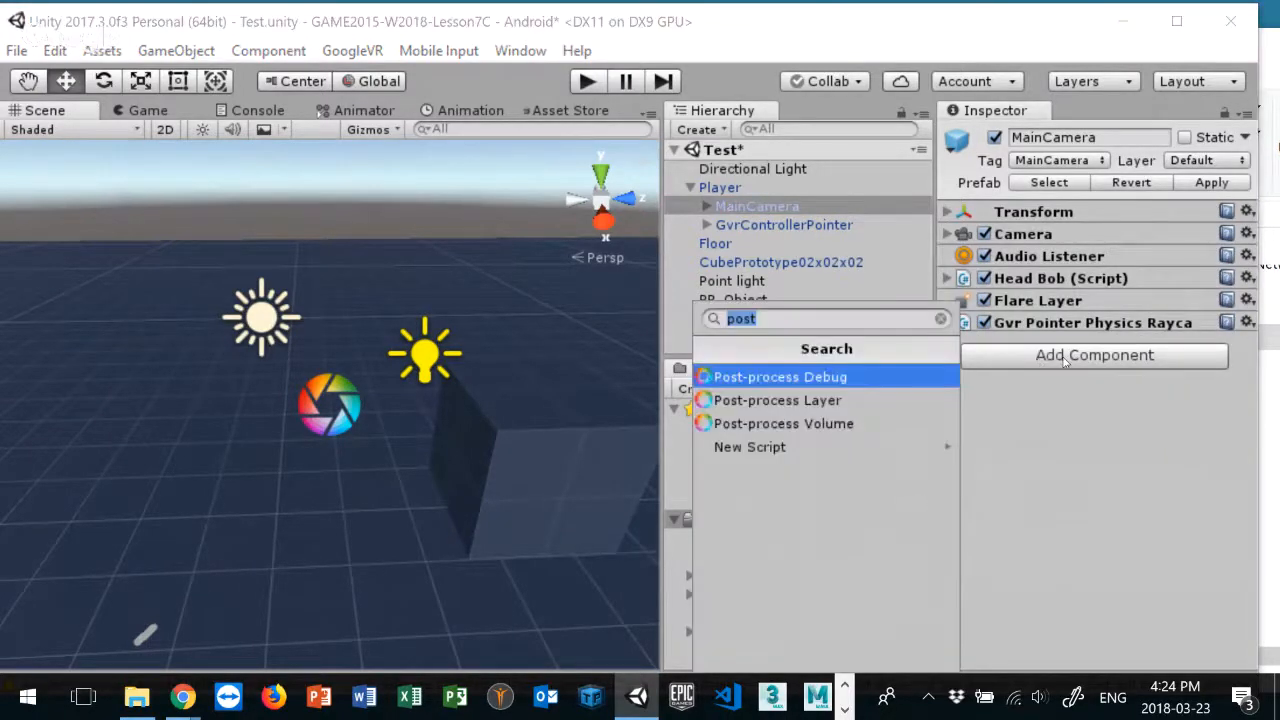
left_click(817, 399)
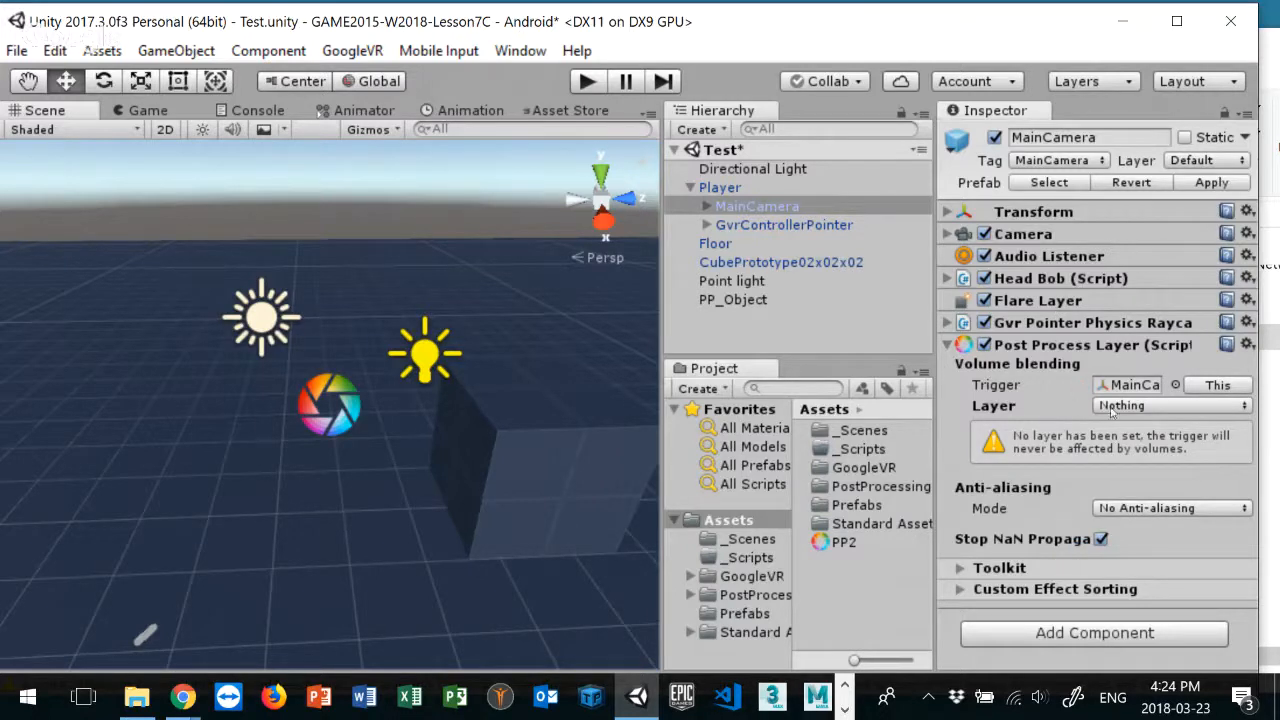
Step: Add a new layer named PostProcessing as User Layer 8
left_click(1207, 160)
left_click(1148, 321)
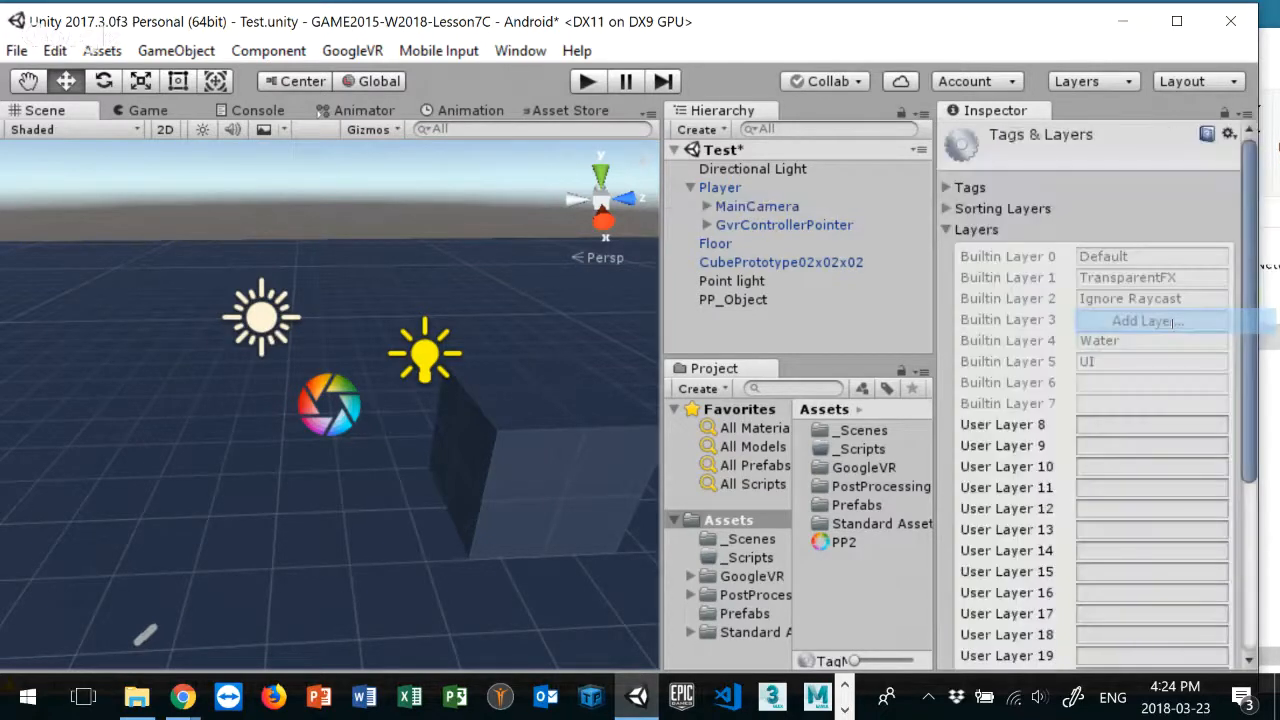
left_click(1086, 425)
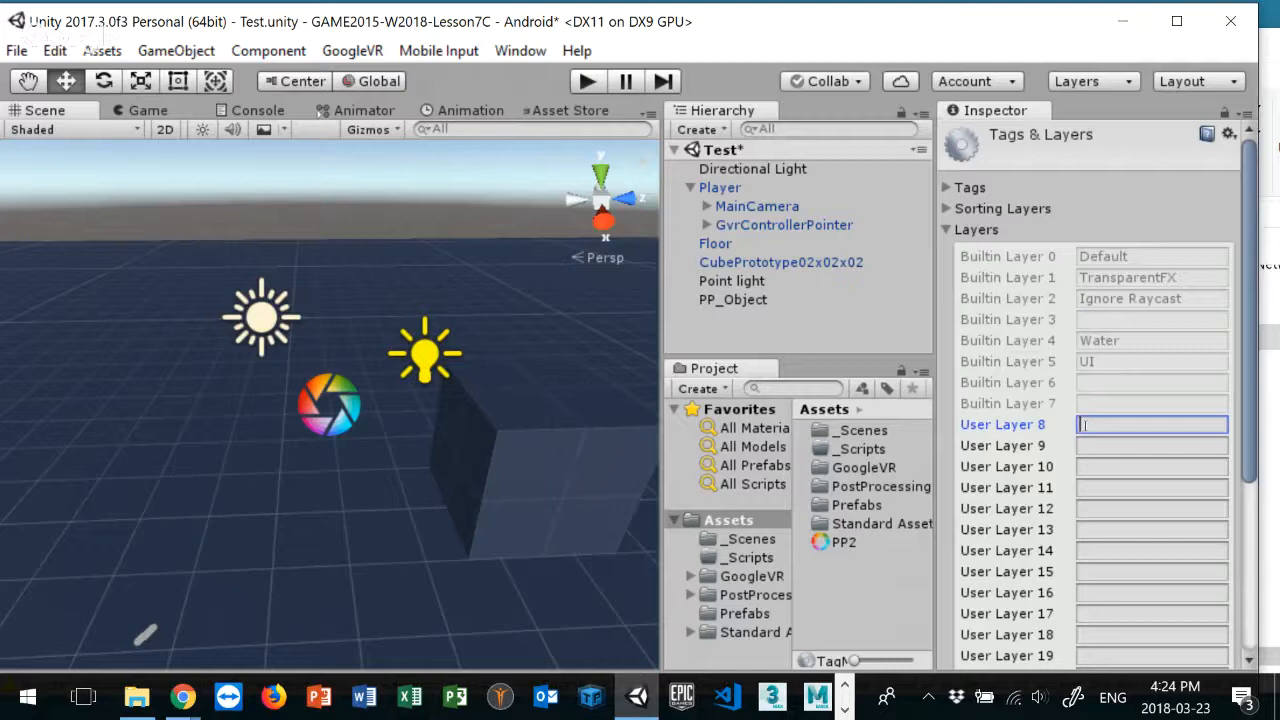
type("PostProcessing")
left_click(1219, 486)
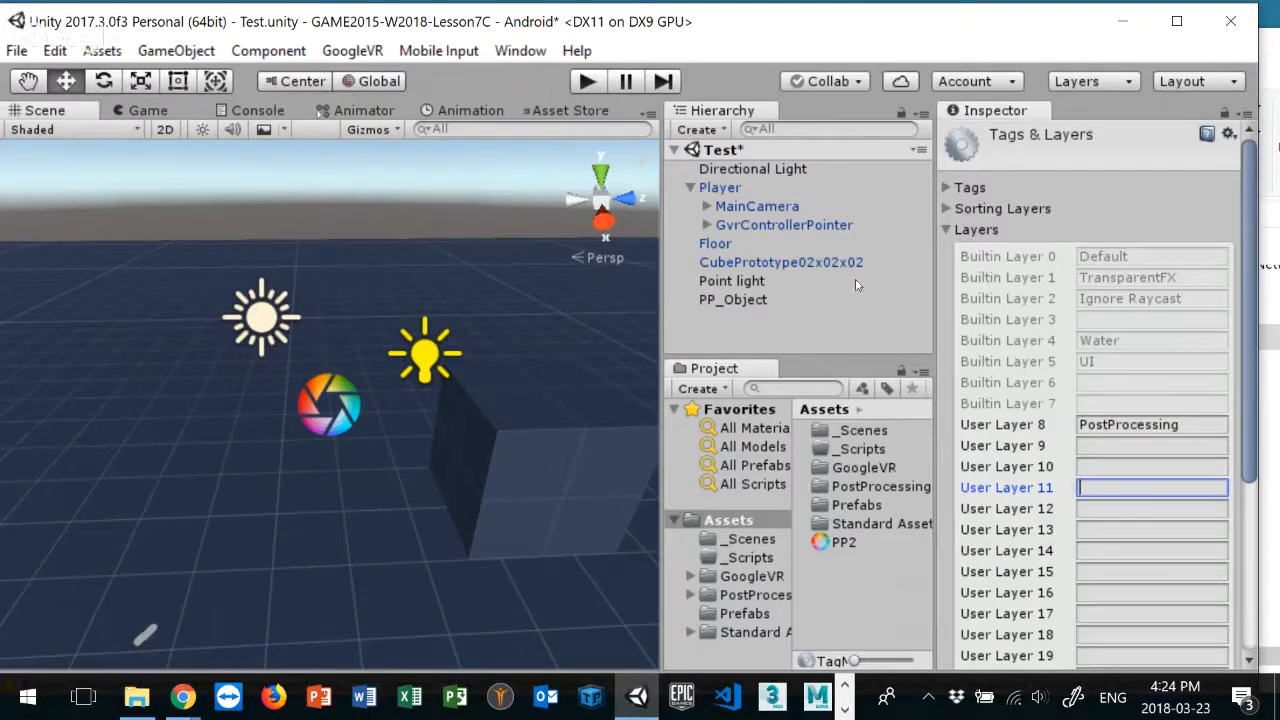
Step: Assign MainCamera and its children to the PostProcessing layer, and set its Post Process Layer component's blending layer to PostProcessing
left_click(732, 207)
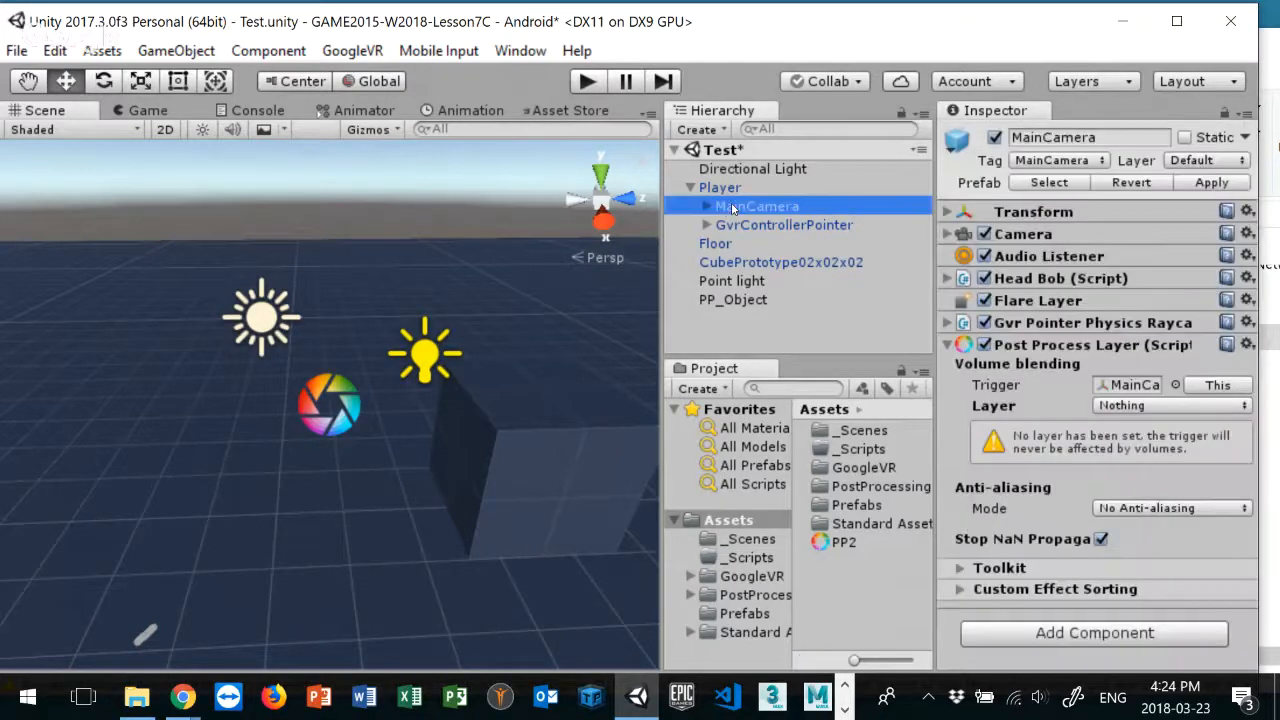
left_click(1207, 160)
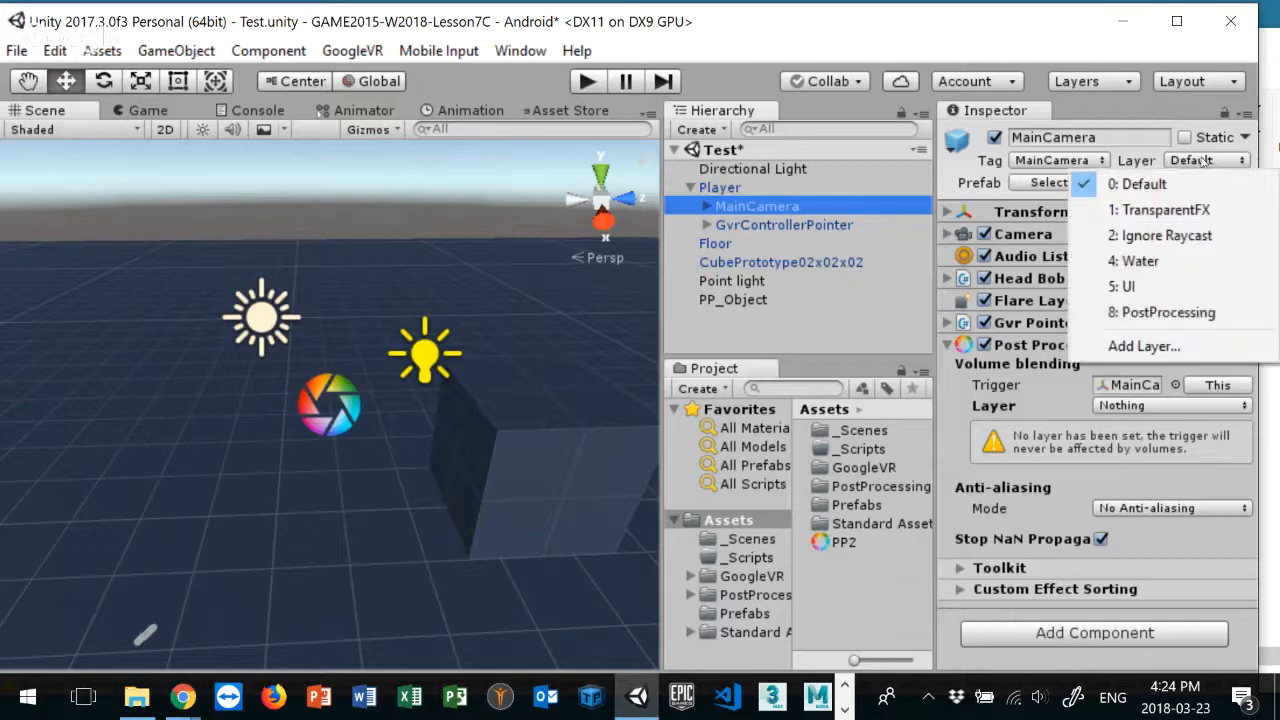
left_click(1158, 313)
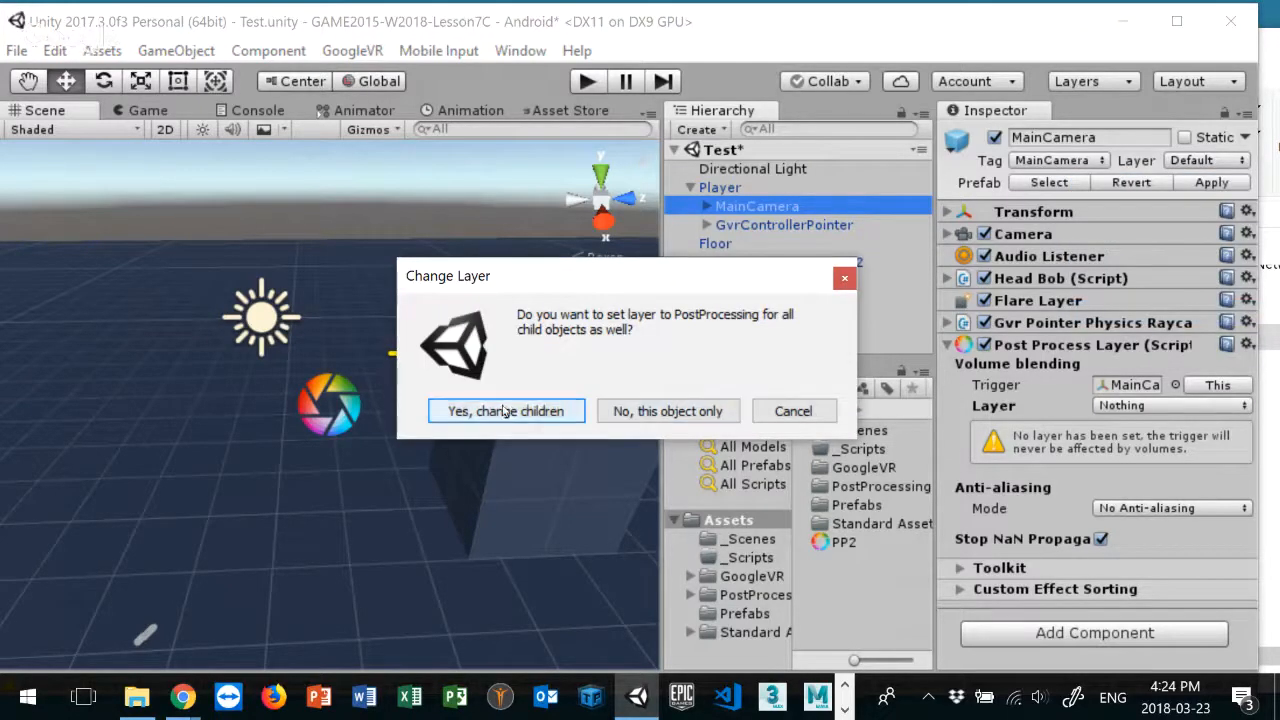
left_click(505, 411)
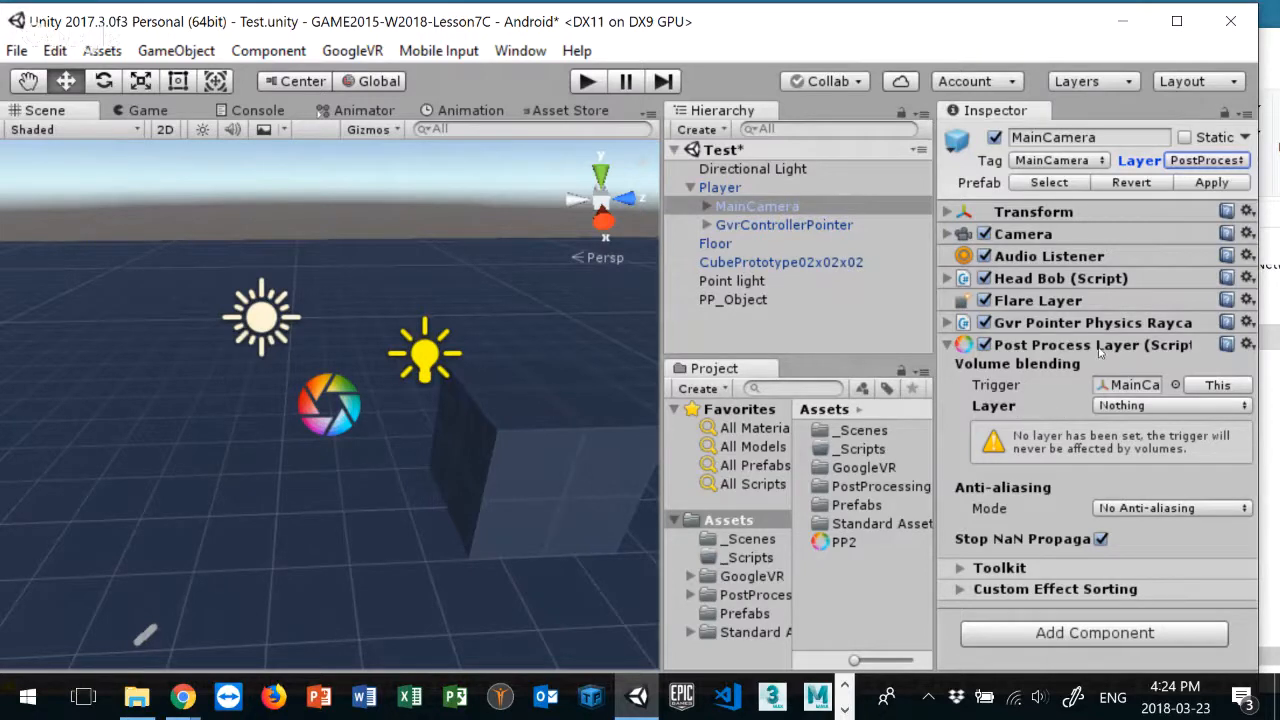
left_click(1108, 406)
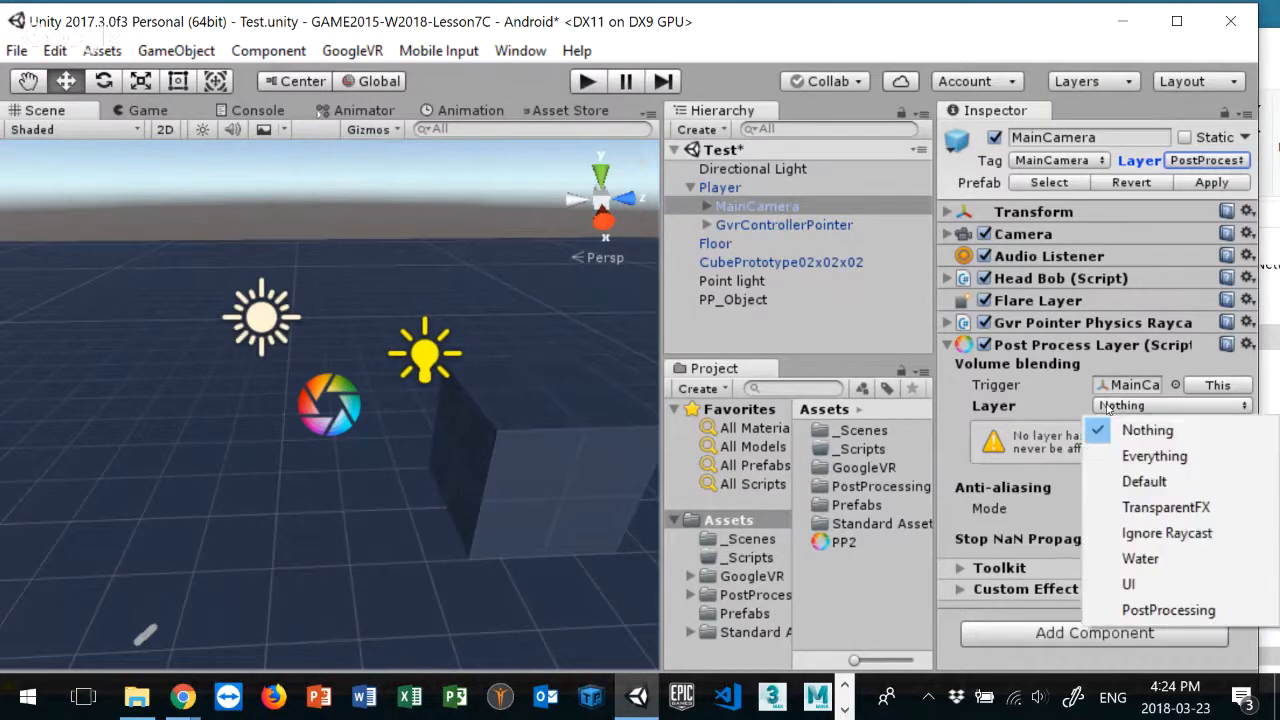
left_click(1162, 610)
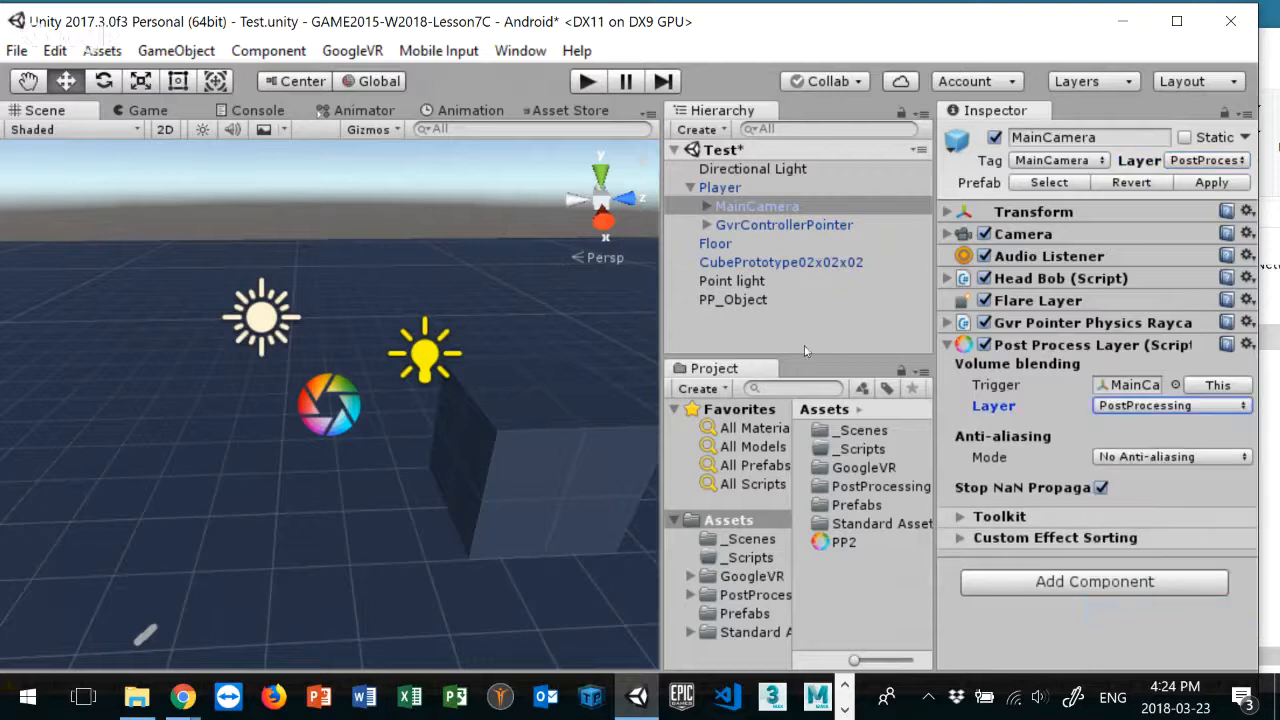
Step: Assign PP_Object to the PostProcessing layer
left_click(735, 300)
left_click(1208, 160)
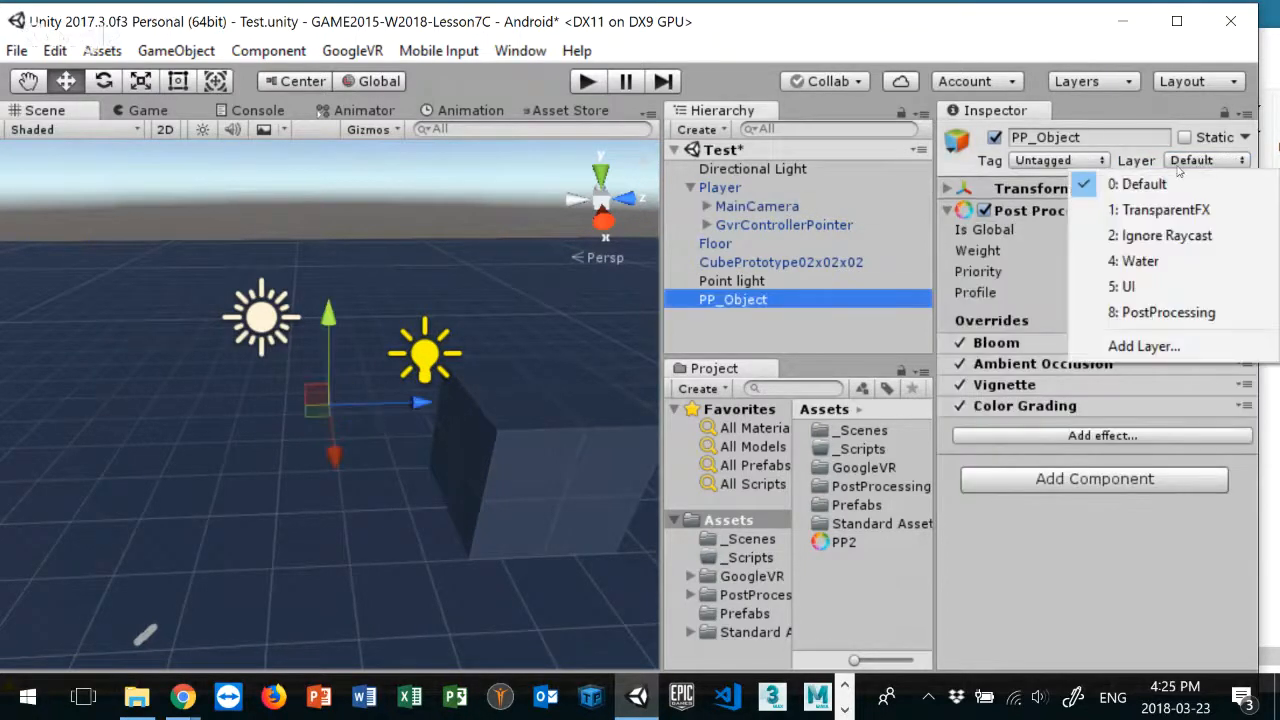
left_click(1148, 312)
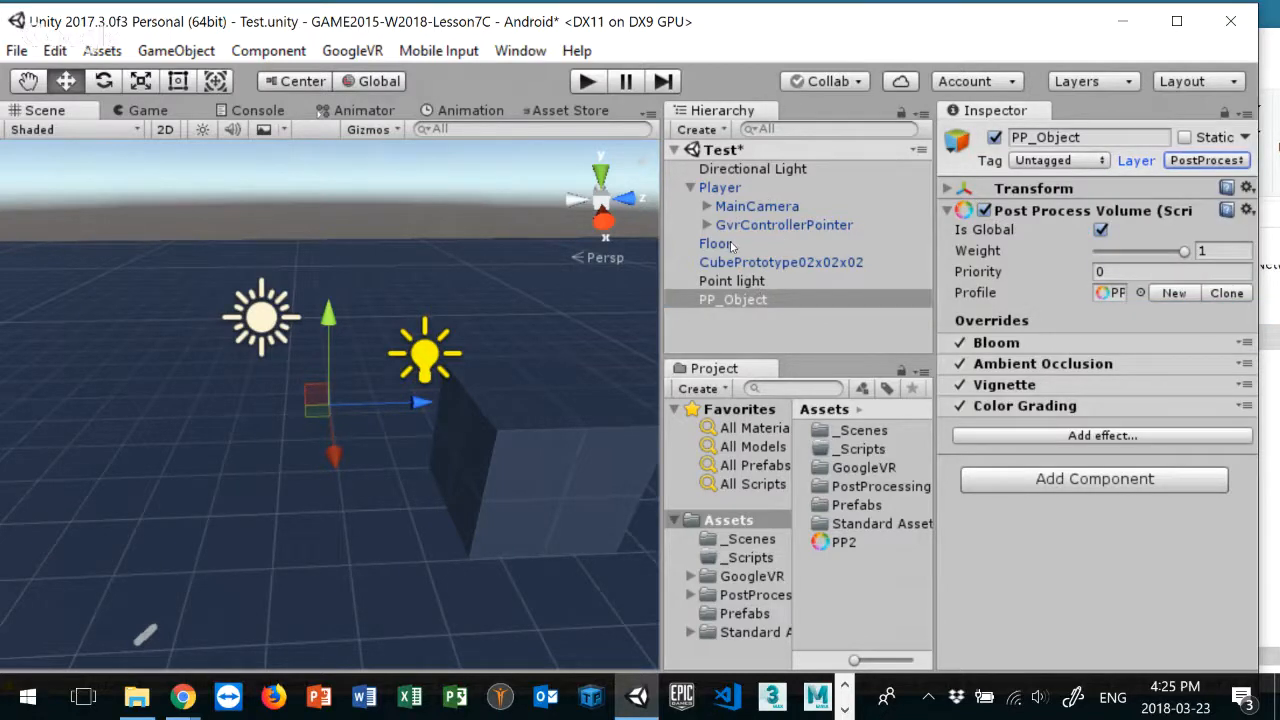
Step: Save the Test scene and switch to the Game view
key("ctrl+s")
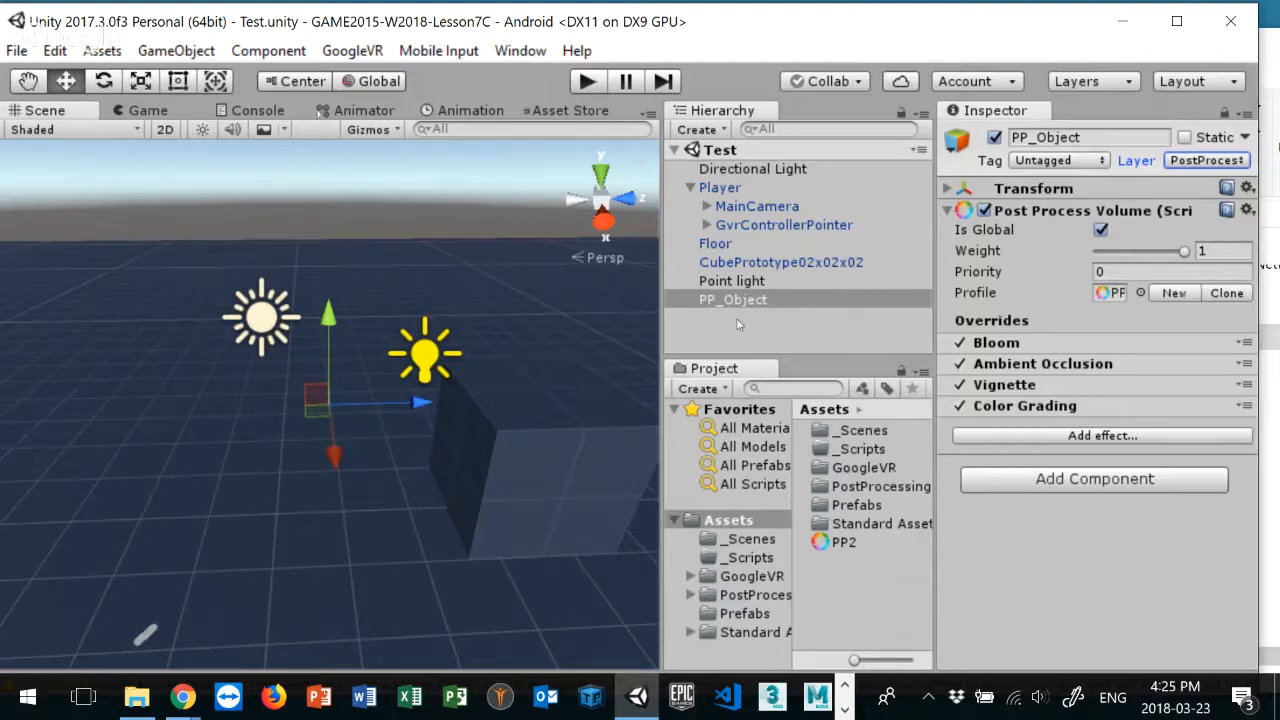
left_click(146, 112)
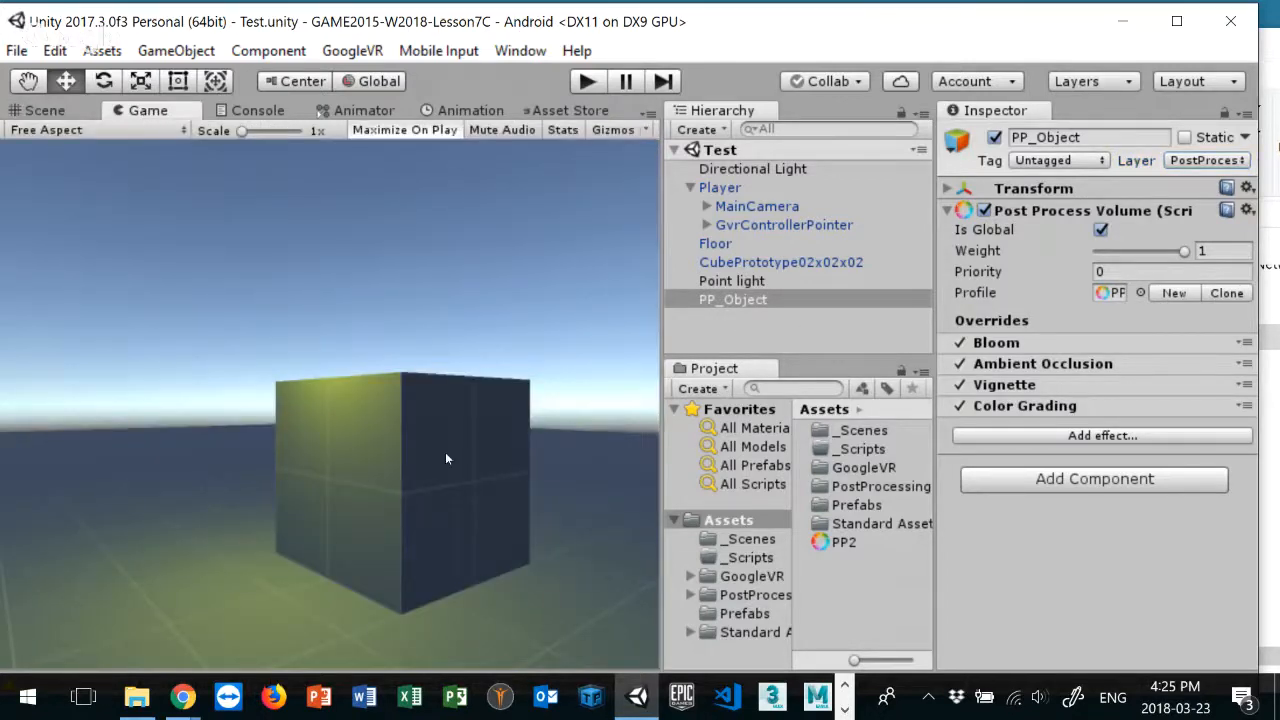
Step: Enable the Intensity and Threshold overrides of PP_Object's Bloom effect, setting Intensity to 0.79 and Threshold to 0.39
left_click(1015, 350)
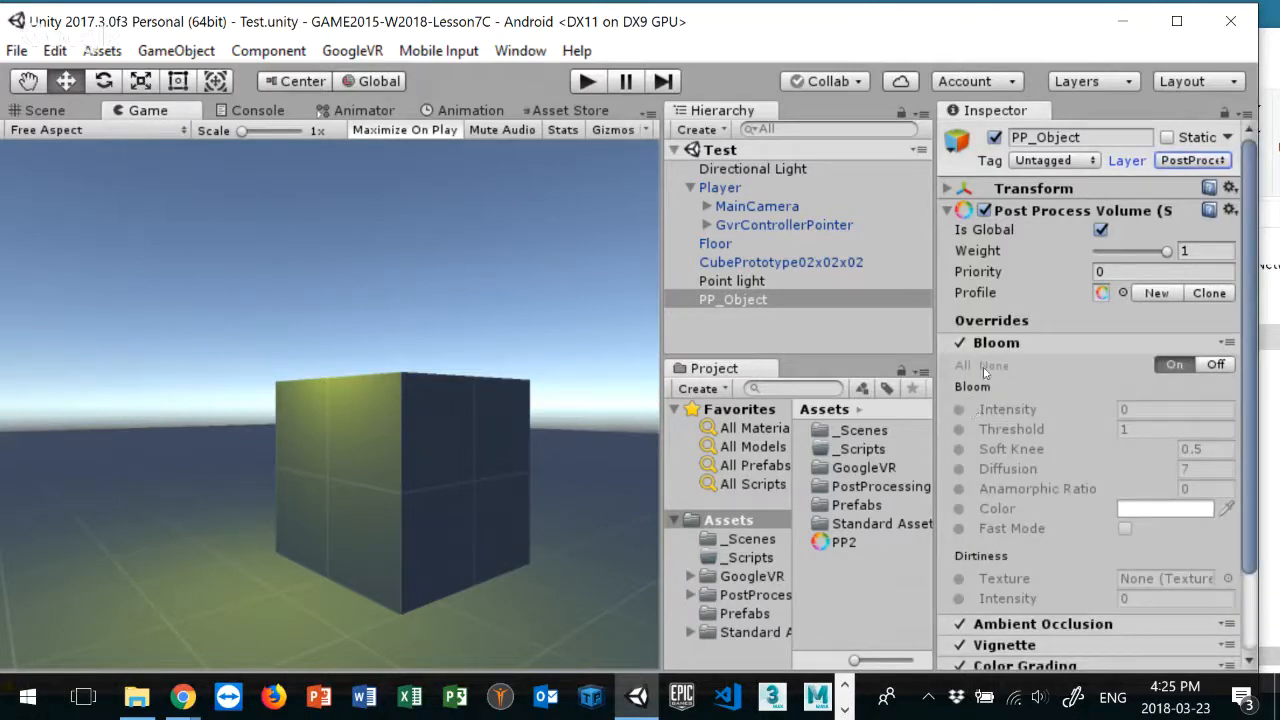
left_click(959, 409)
left_click_drag(1112, 413, 1068, 411)
left_click(959, 429)
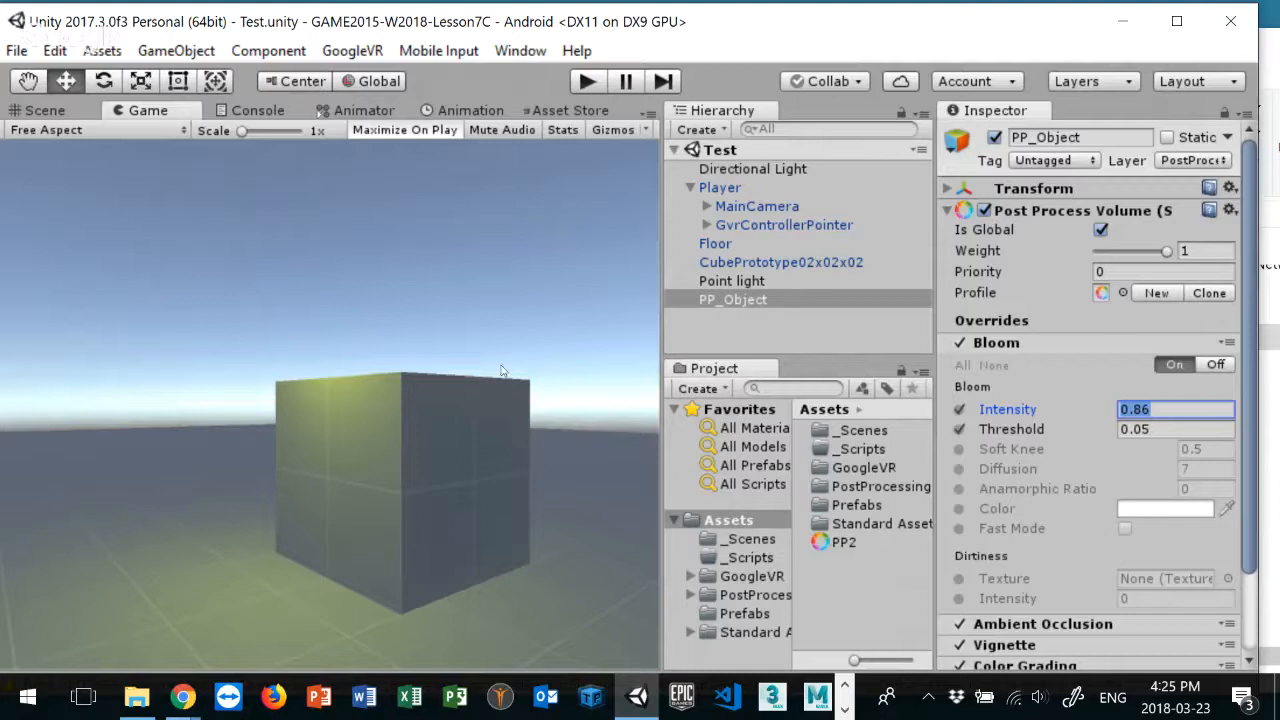
scroll(380, 398, "up", 5)
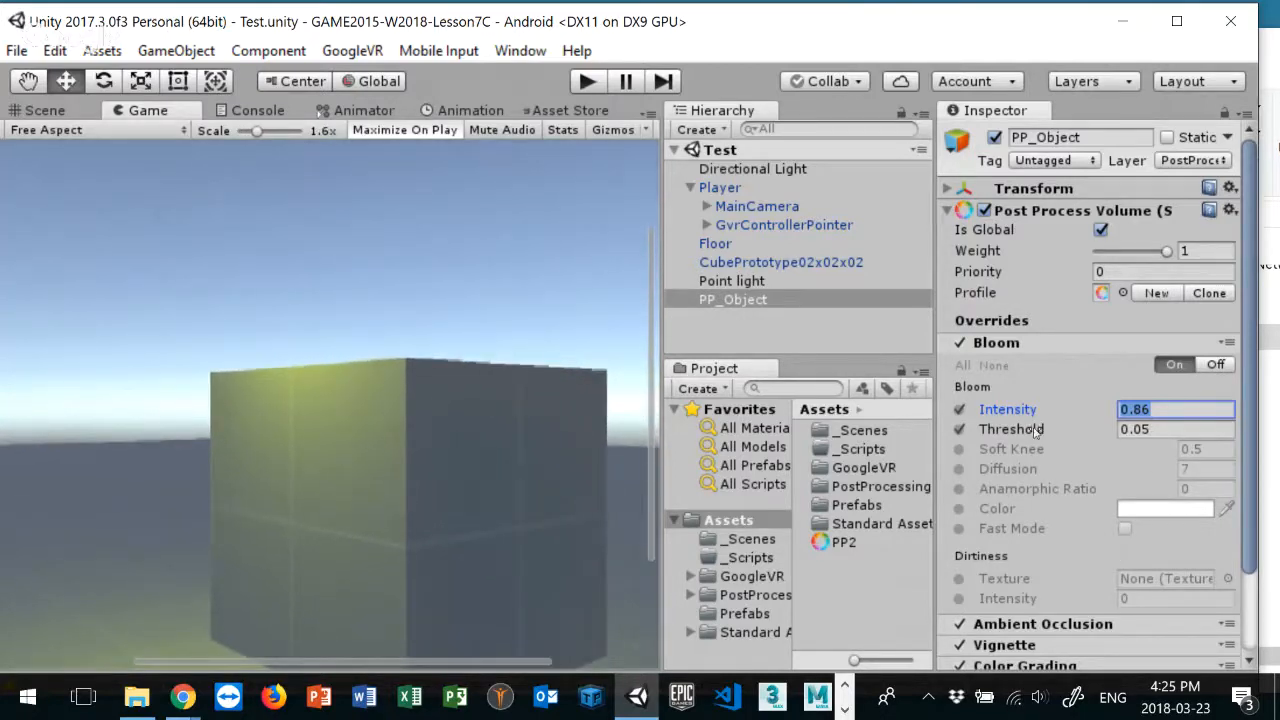
mouse_move(1042, 428)
left_mouse_down()
mouse_move(1041, 409)
mouse_move(1065, 409)
mouse_move(1028, 409)
mouse_move(1041, 409)
left_mouse_up()
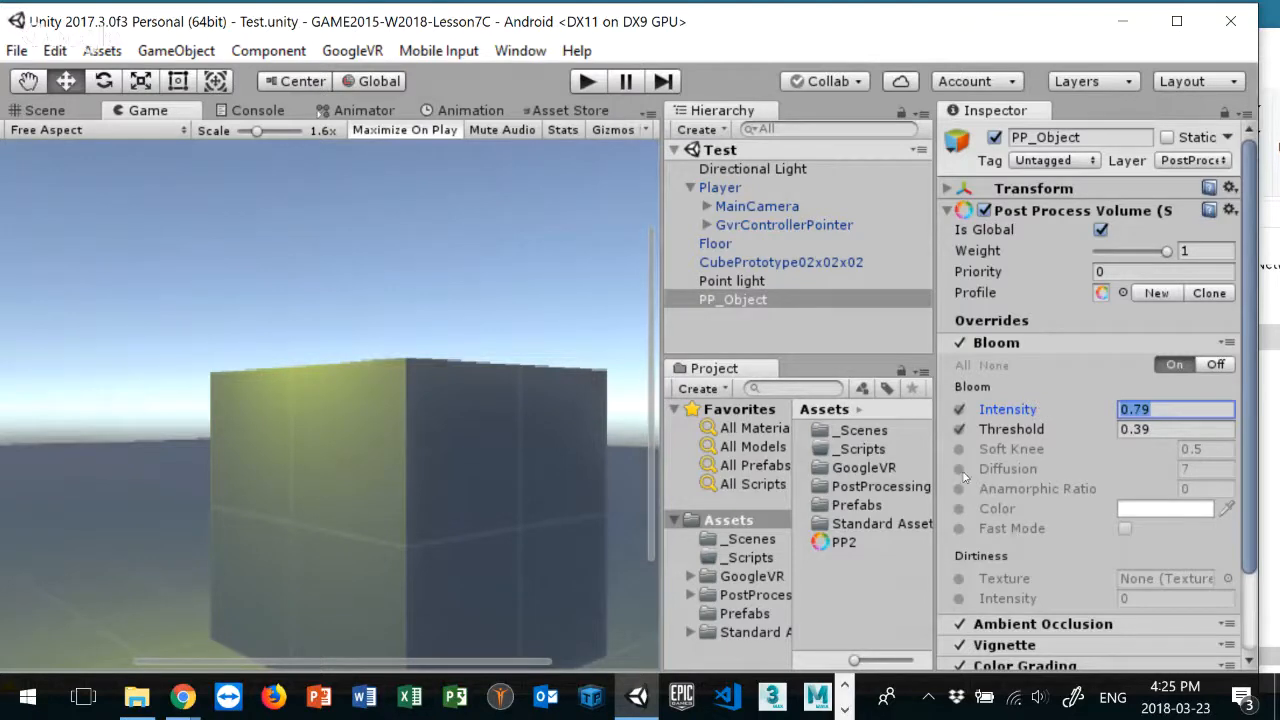
Step: Compare the view with Bloom on and off, leave Bloom disabled, and briefly run the scene in Play mode
scroll(1010, 566, "down", 3)
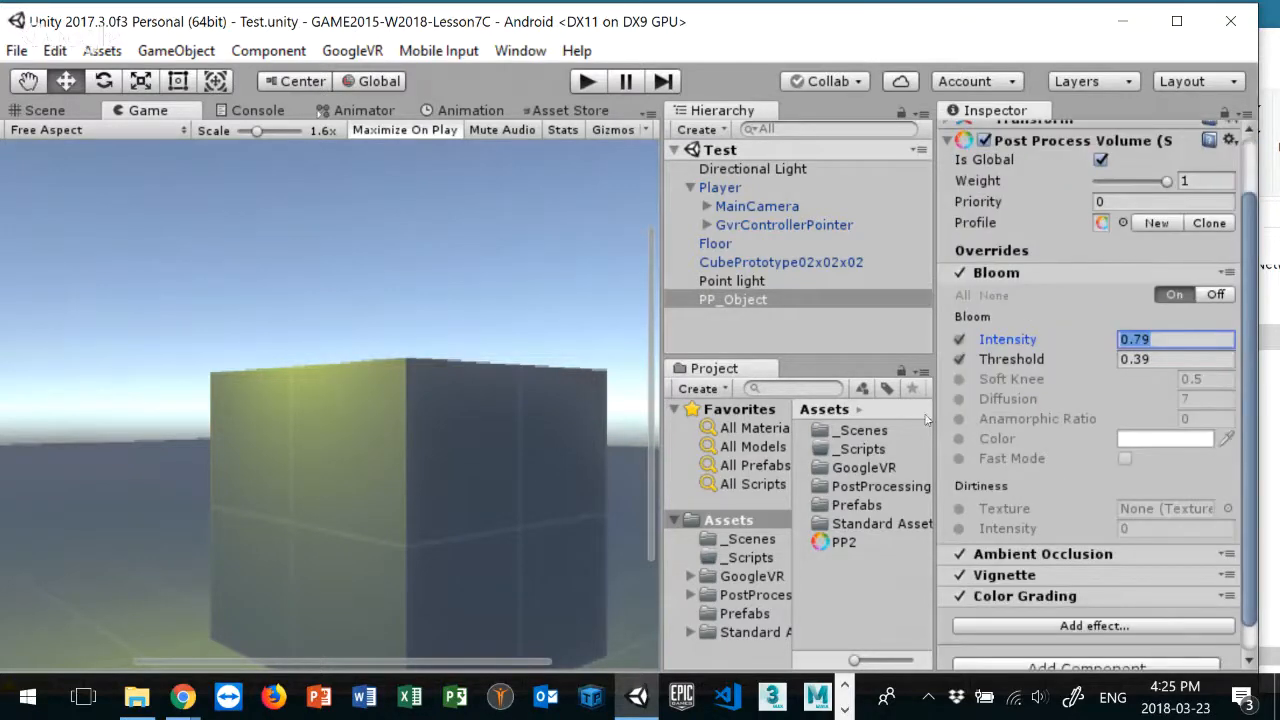
left_click(960, 273)
left_click(960, 273)
left_click(960, 273)
left_click(960, 273)
left_click(960, 273)
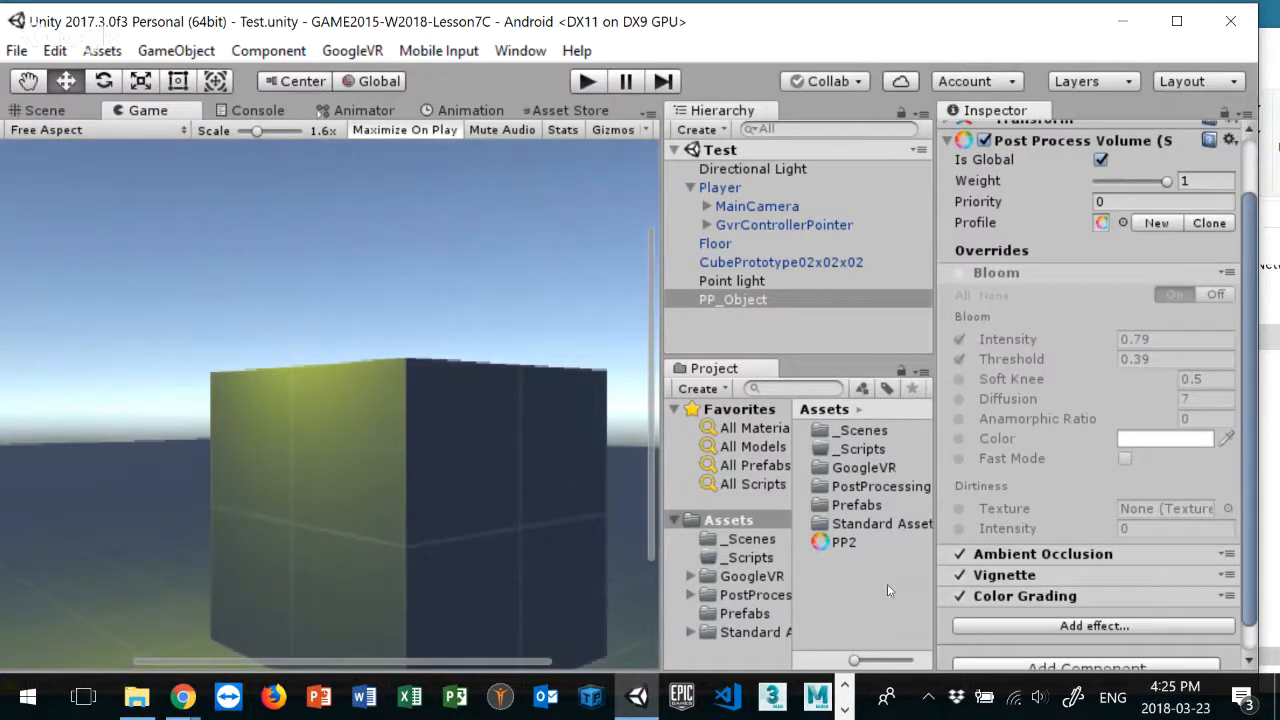
left_click(586, 82)
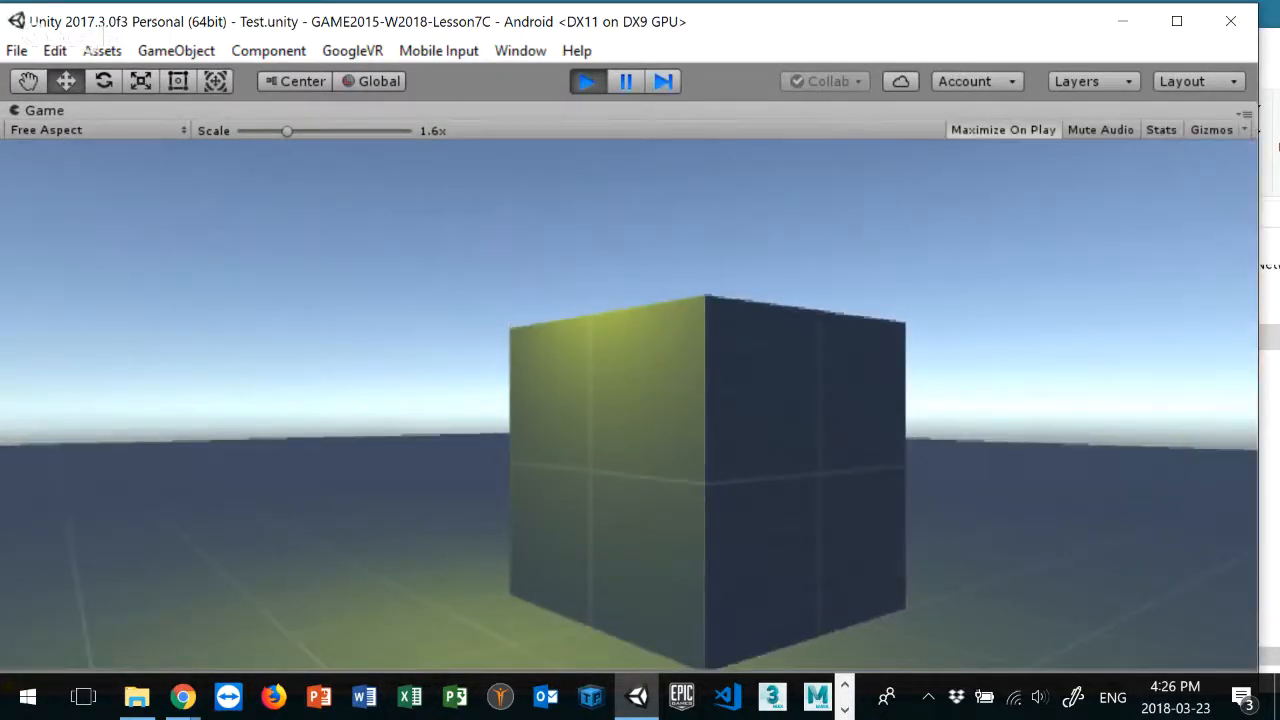
left_click(582, 84)
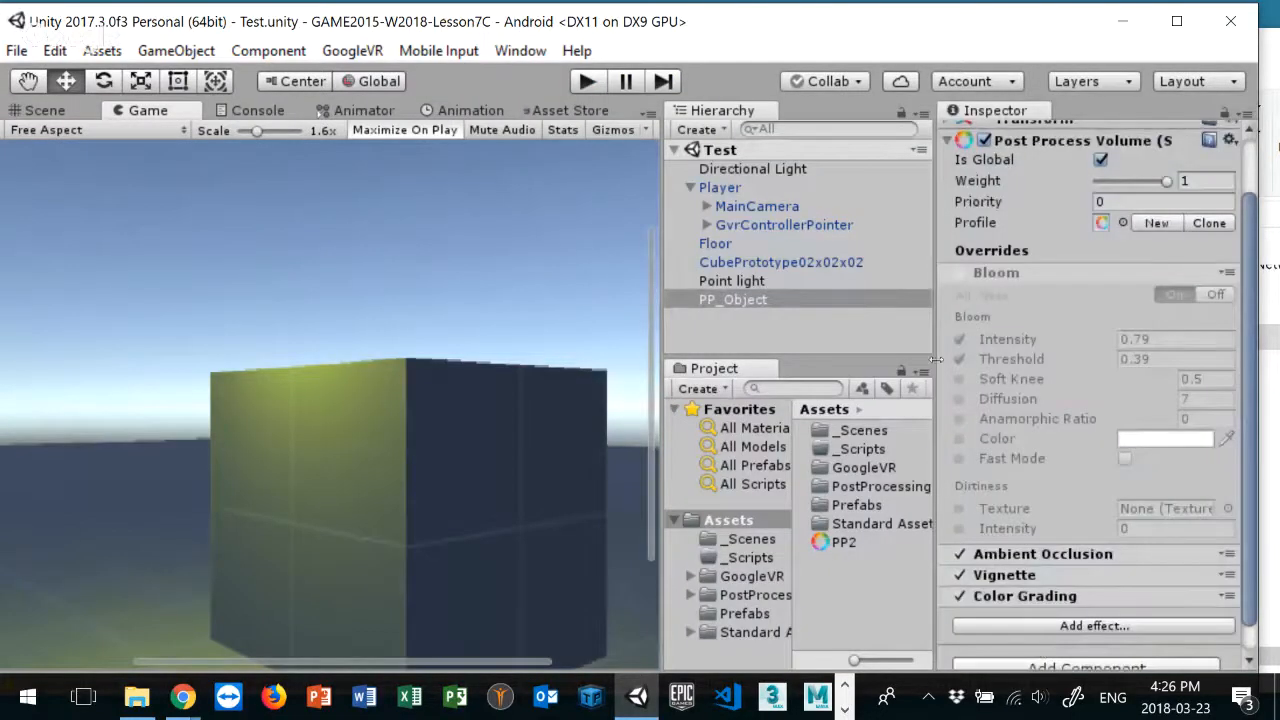
Step: Expand the Ambient Occlusion effect, enable its Mode and Intensity overrides, and set Intensity to 0.96
left_click(988, 555)
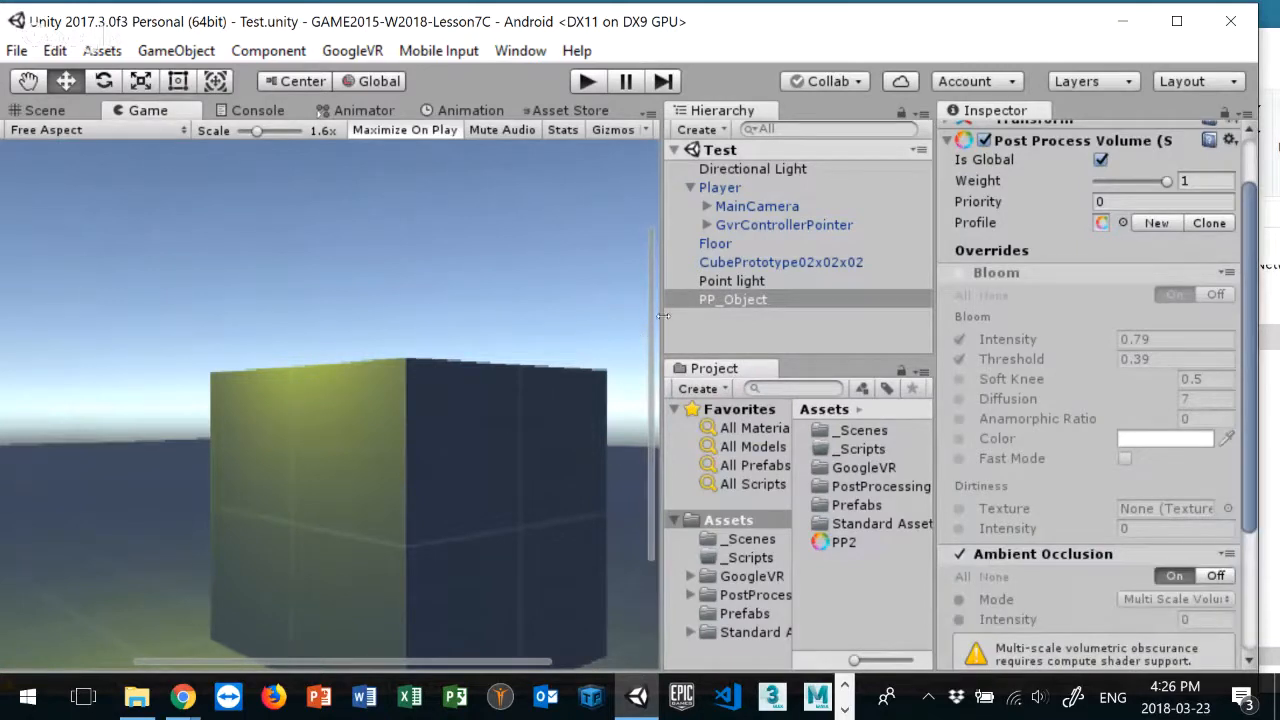
left_click_drag(650, 299, 645, 394)
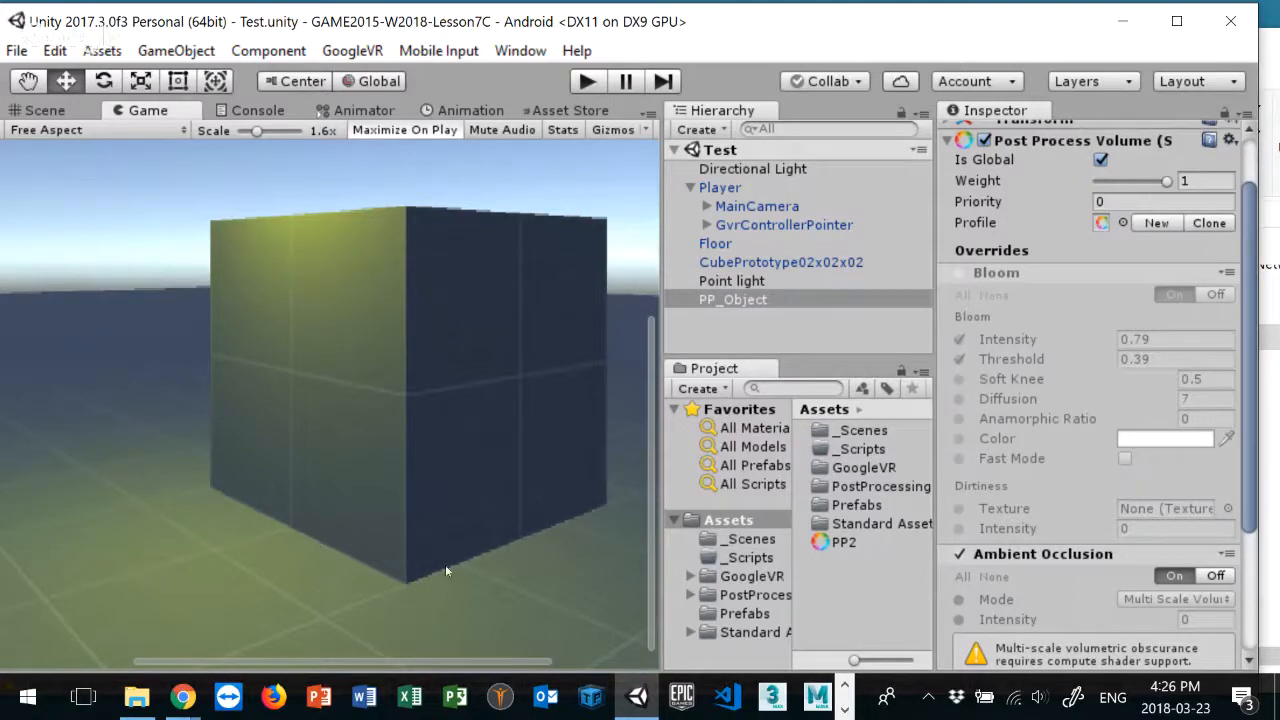
left_click(958, 599)
scroll(1012, 537, "down", 3)
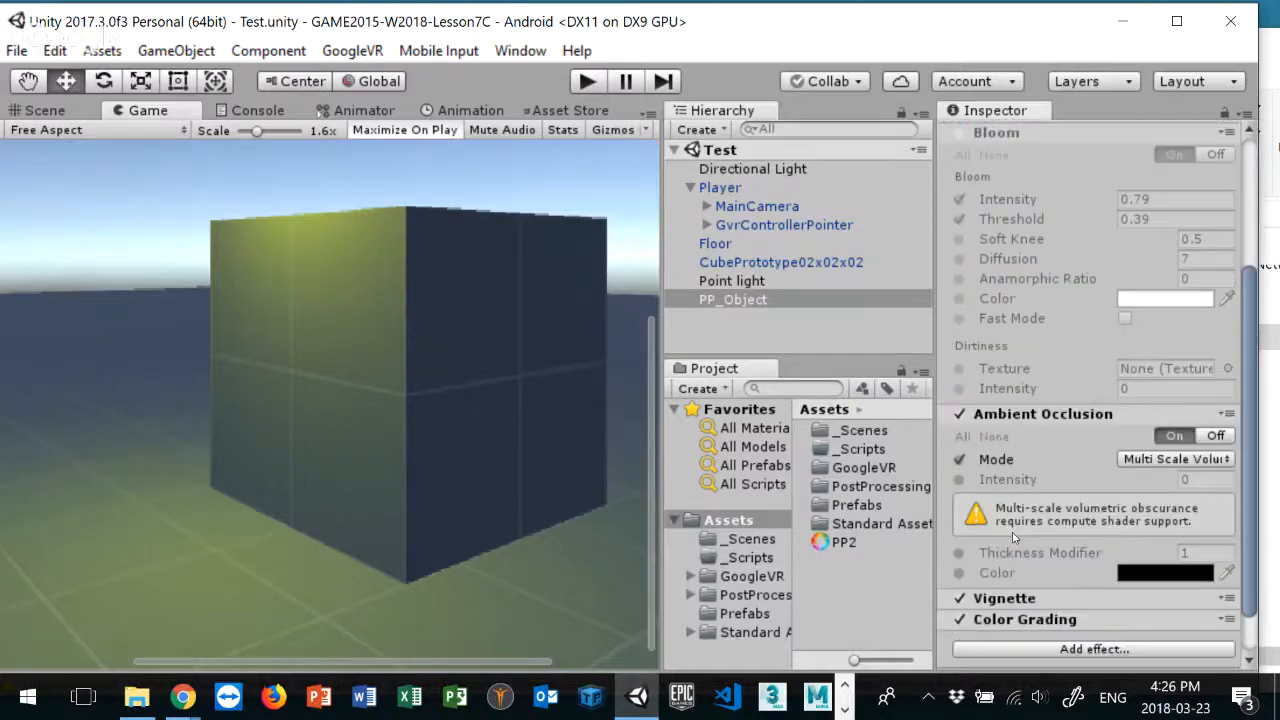
left_click(959, 479)
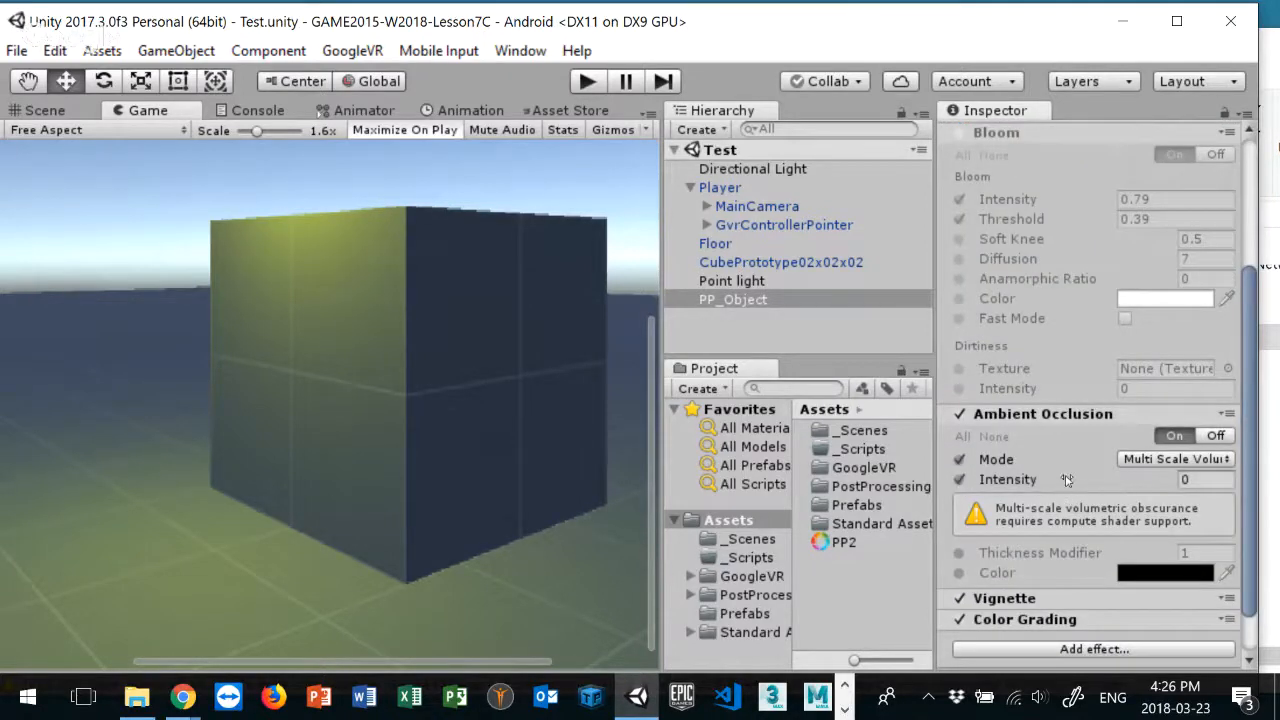
left_click_drag(1068, 481, 1100, 480)
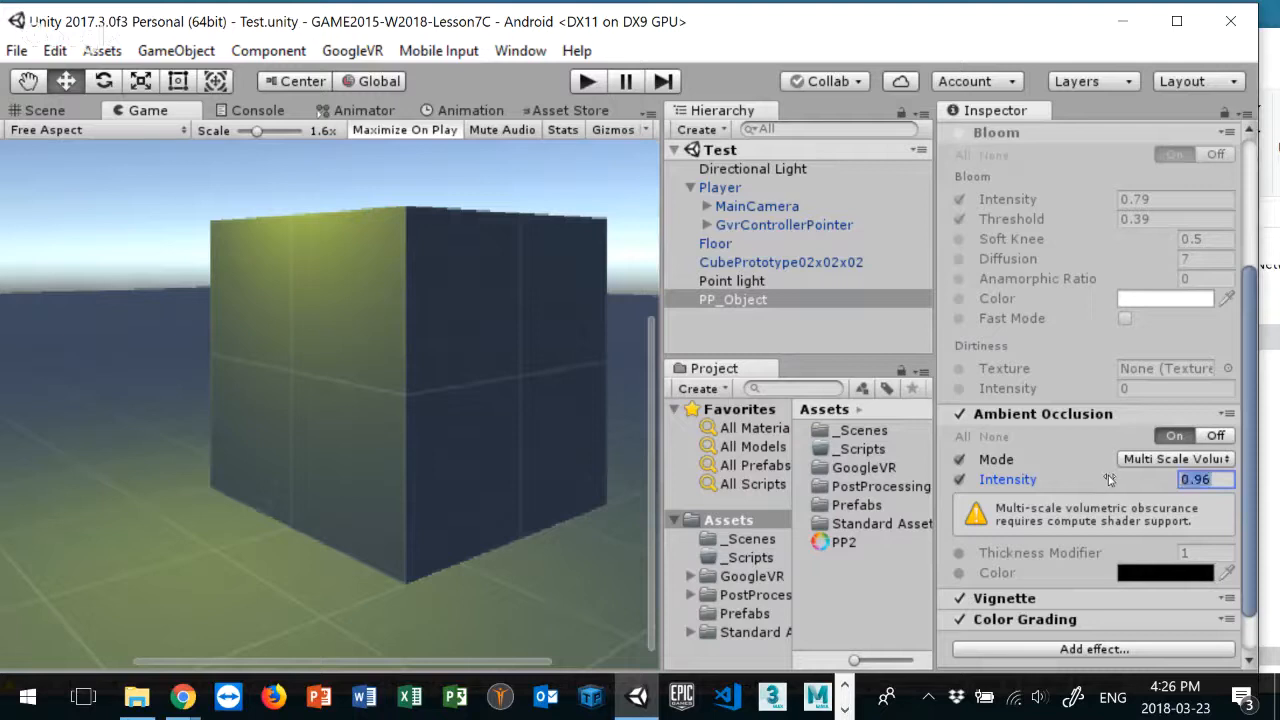
Step: Set the Ambient Occlusion mode to Scalable Ambient Obscurance and enable its Radius override with a value of 1.2
left_click(1156, 462)
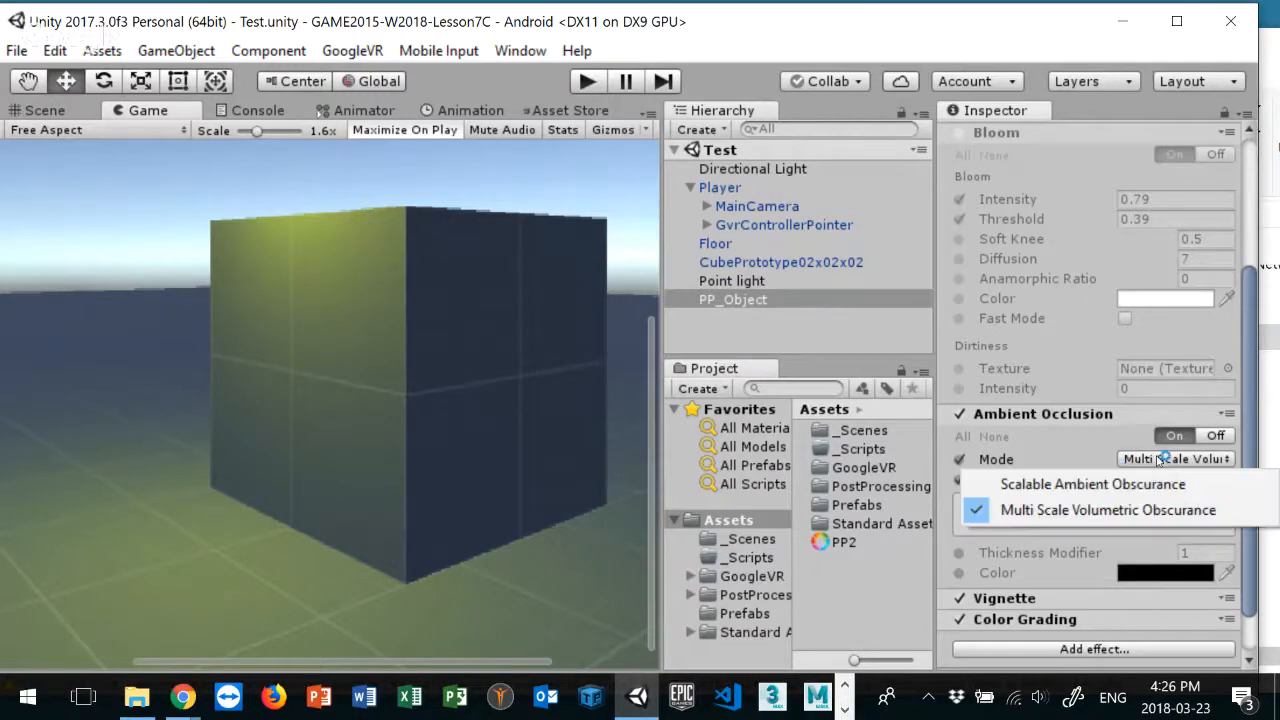
left_click(1110, 484)
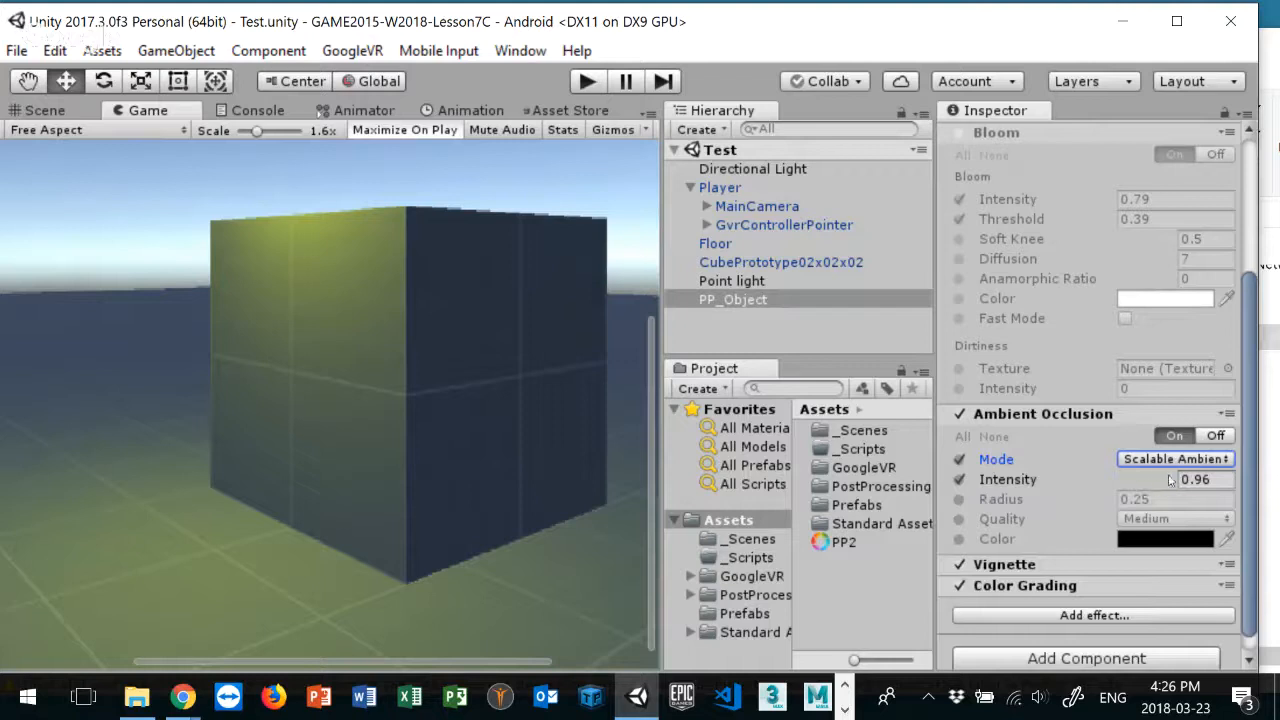
left_click(960, 499)
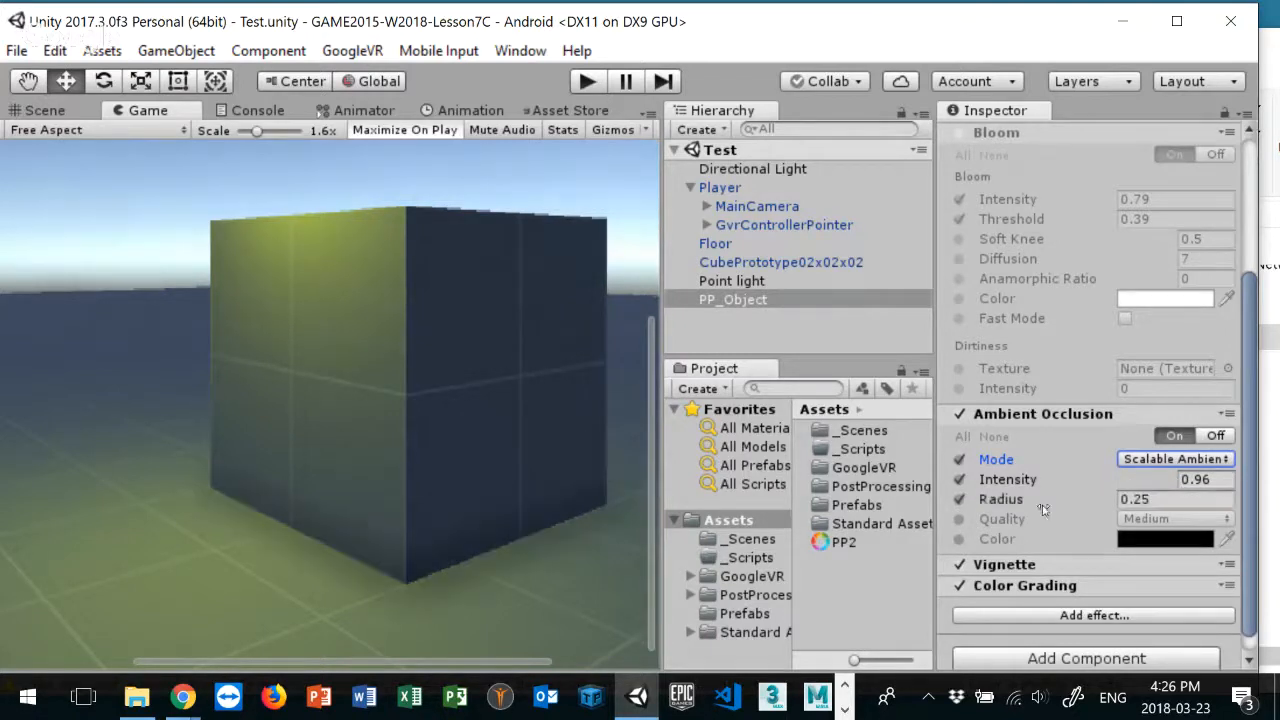
left_click_drag(1084, 508, 1113, 486)
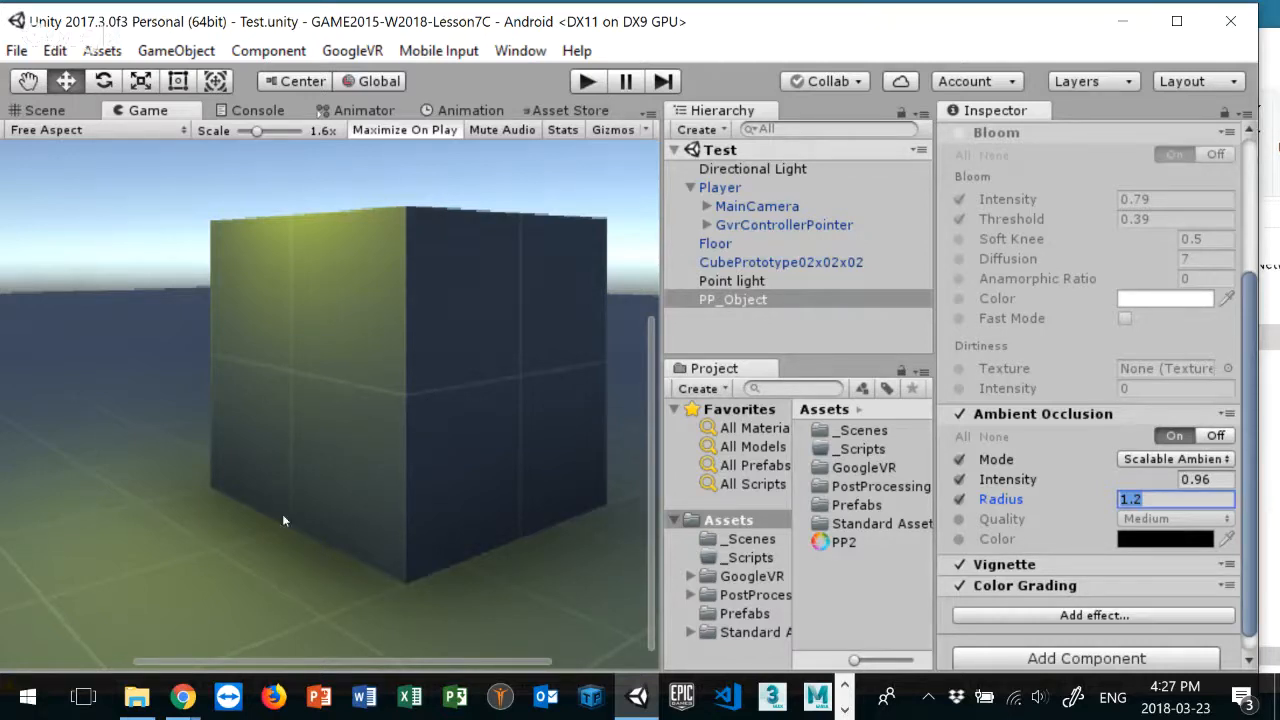
Step: Compare the cube's shading with Ambient Occlusion off and on, leaving the effect enabled
left_click(961, 414)
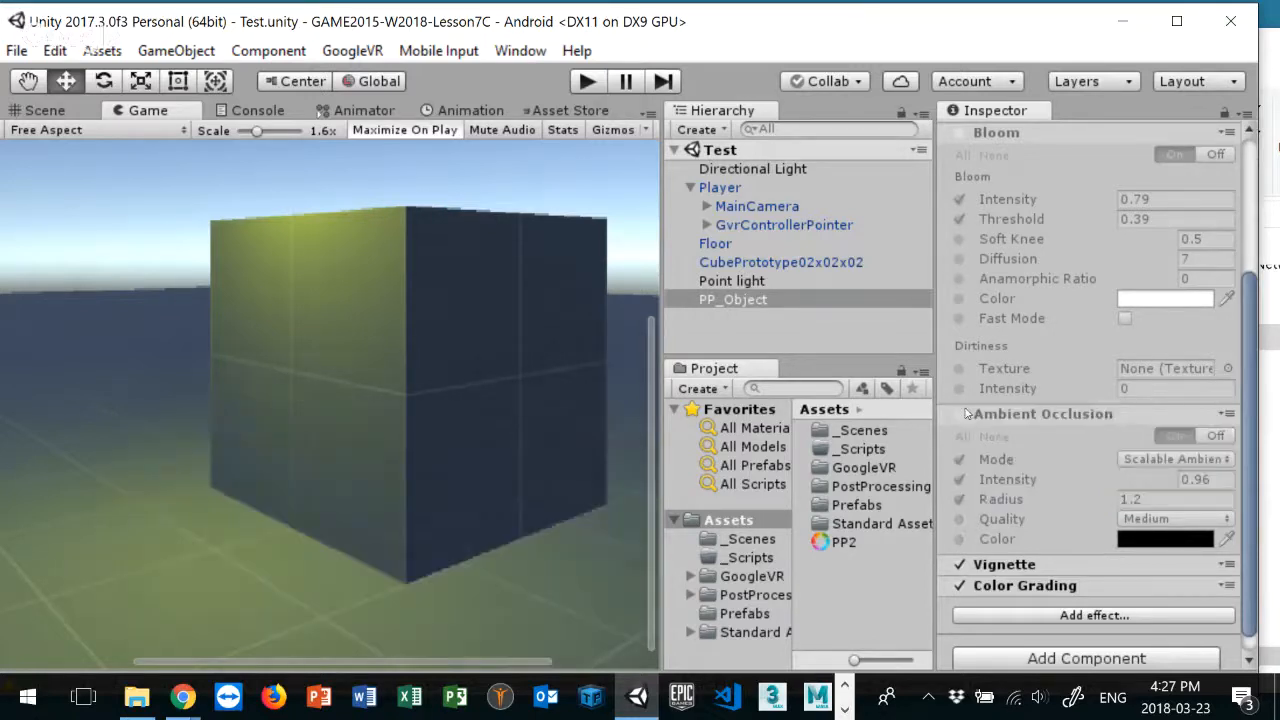
left_click(961, 414)
left_click(961, 414)
left_click(961, 414)
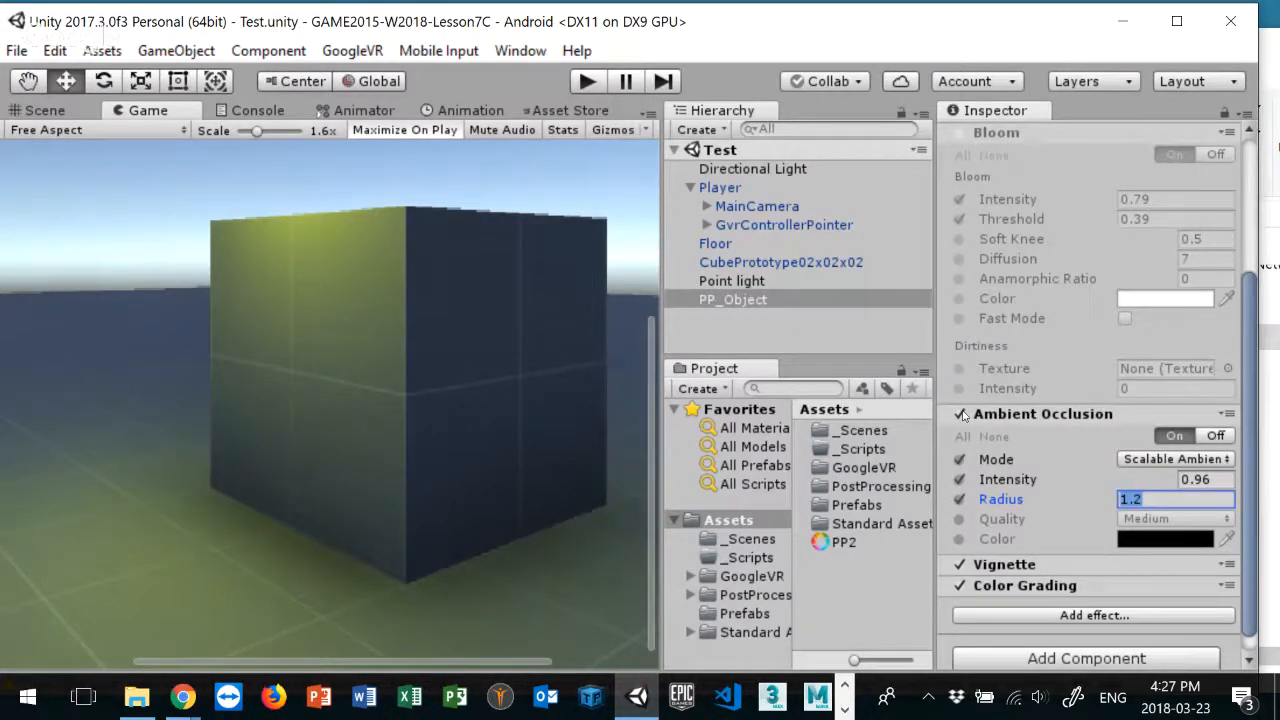
Step: Compare the view with Bloom on and off over the Ambient Occlusion, leaving Bloom disabled
scroll(960, 400, "up", 4)
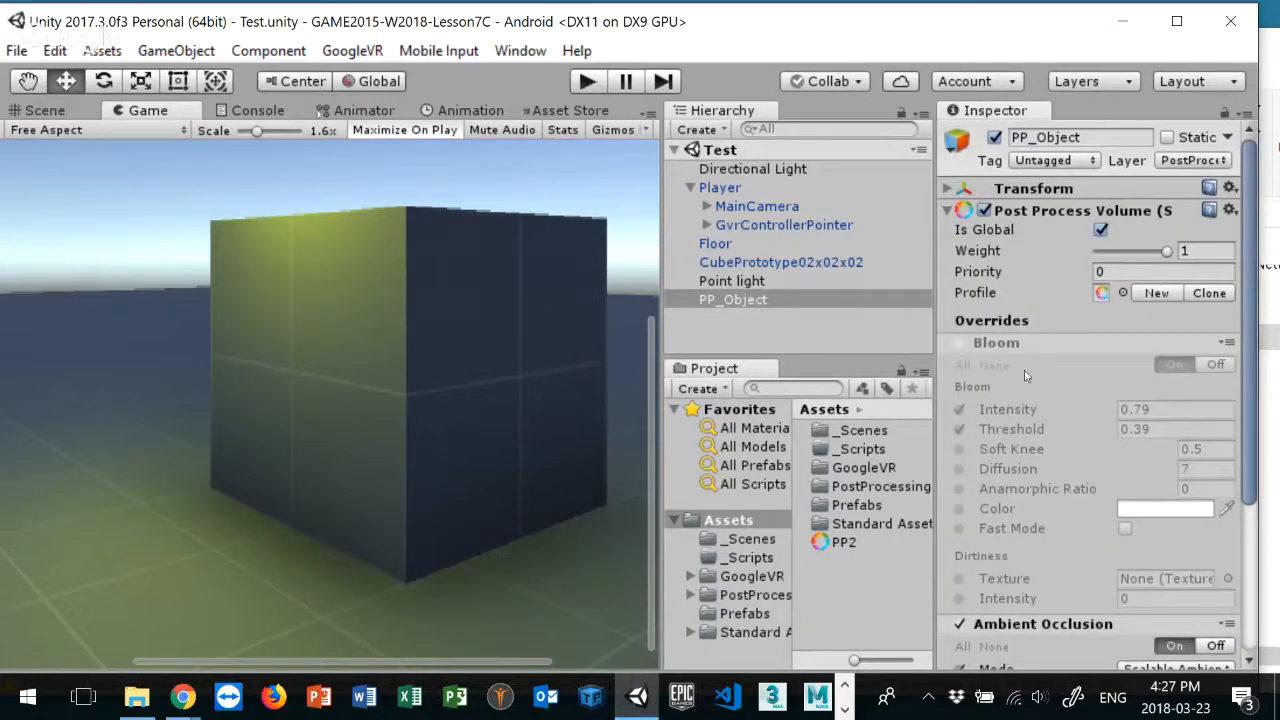
left_click(959, 343)
left_click(959, 343)
left_click(959, 343)
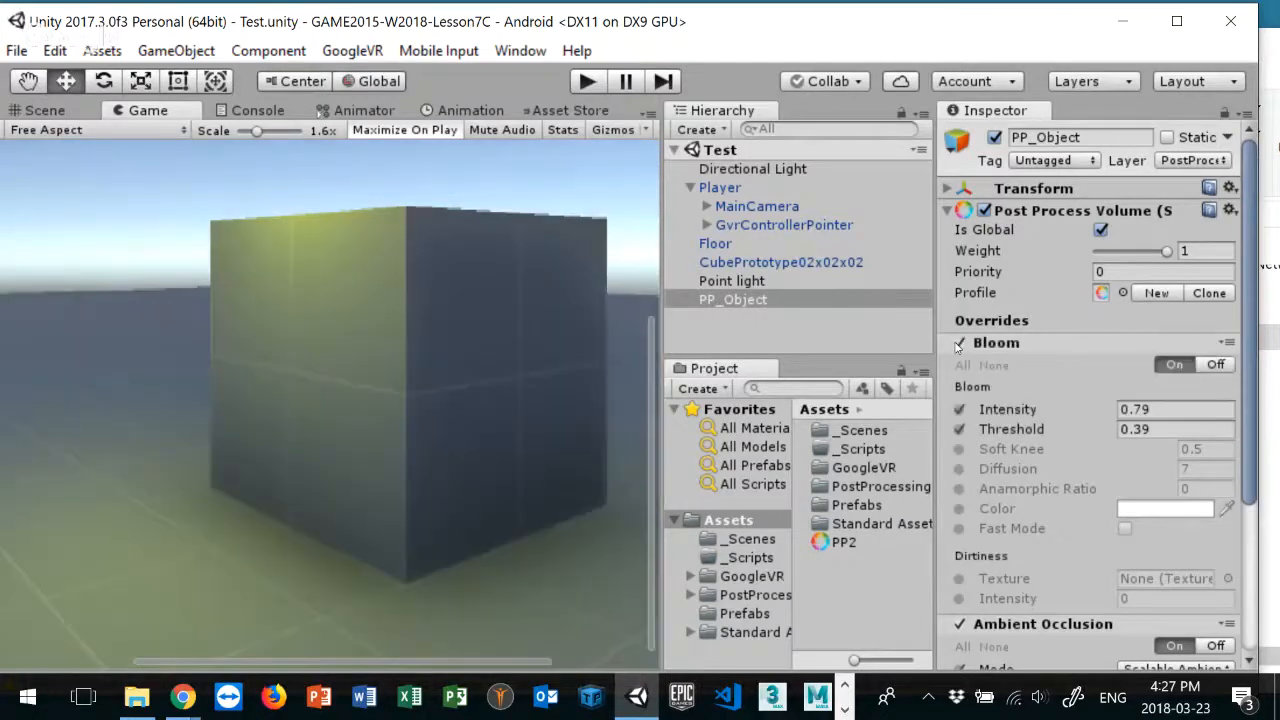
left_click(959, 343)
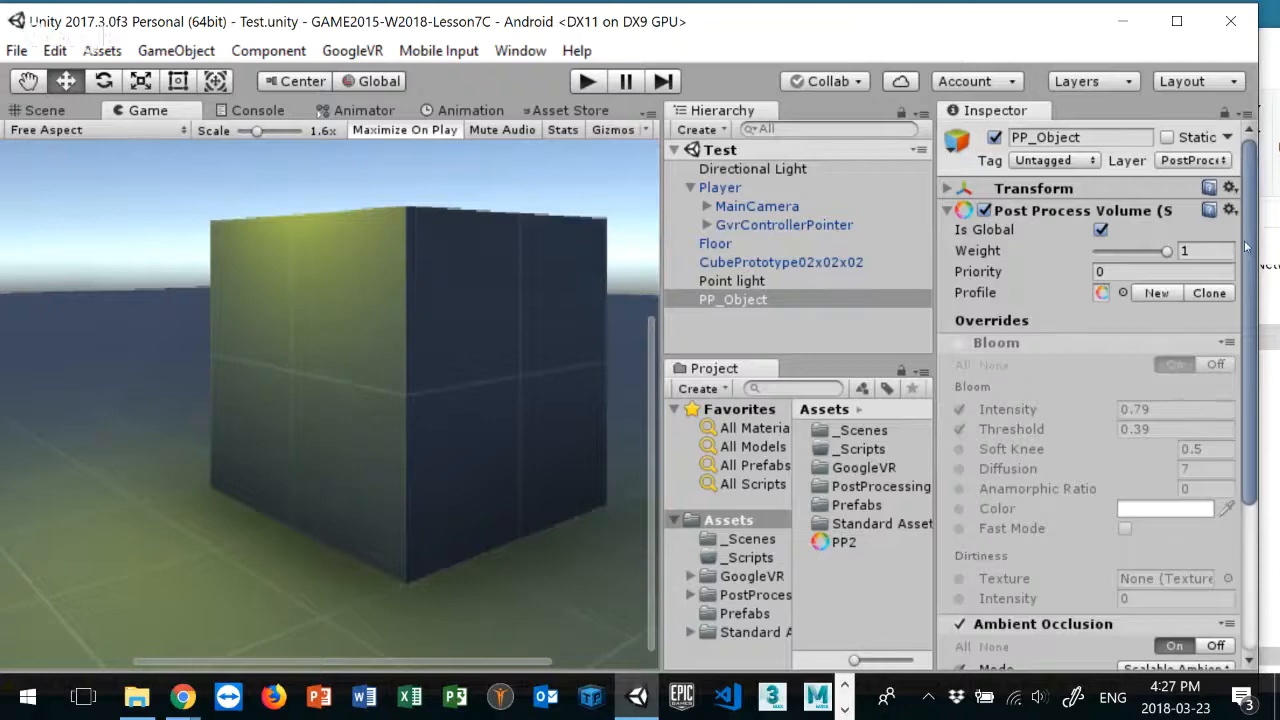
Step: Expand the Vignette effect and enable its Mode, Intensity, Smoothness and Roundness overrides, keeping the Classic mode
left_click_drag(1247, 255, 1210, 420)
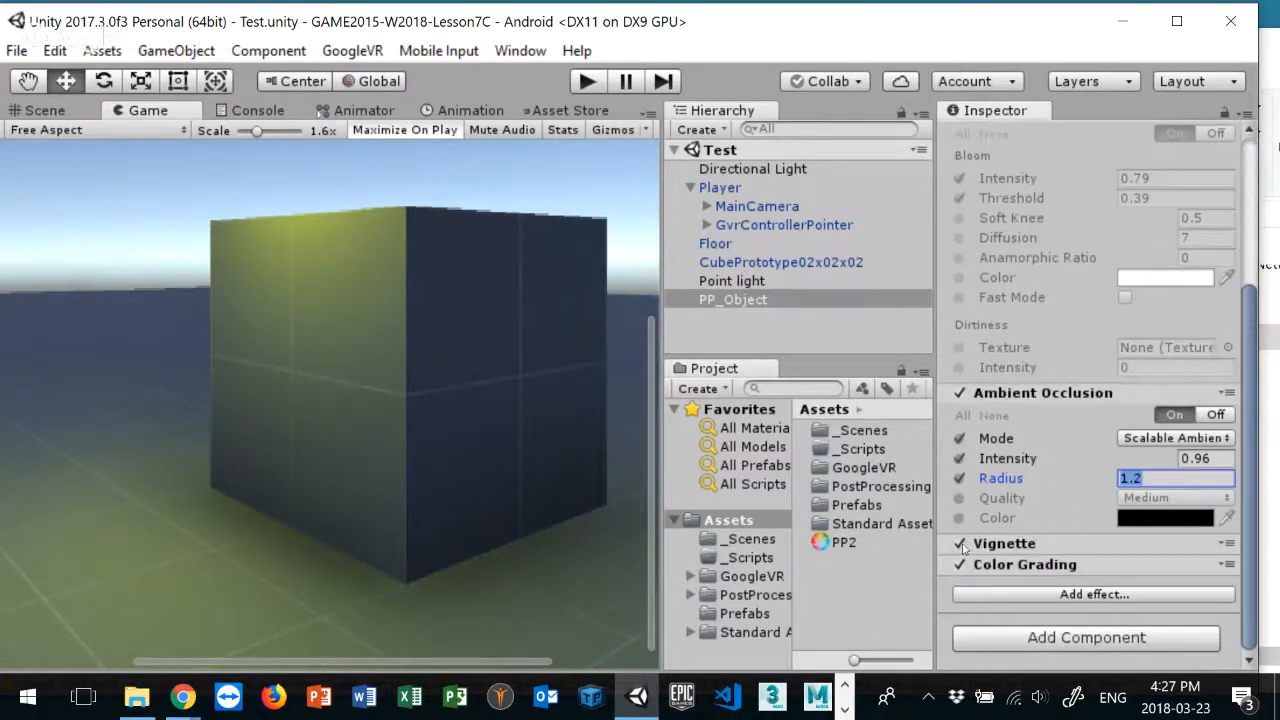
left_click(994, 546)
scroll(1054, 511, "down", 4)
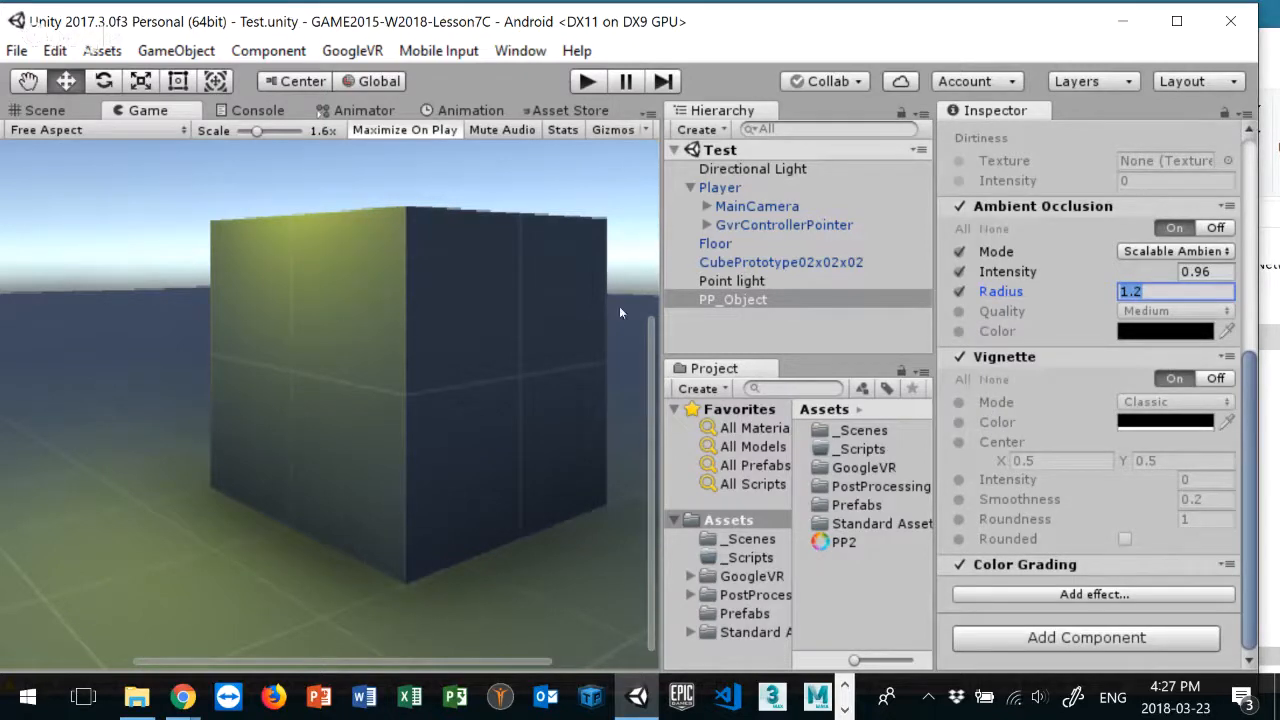
left_click(961, 403)
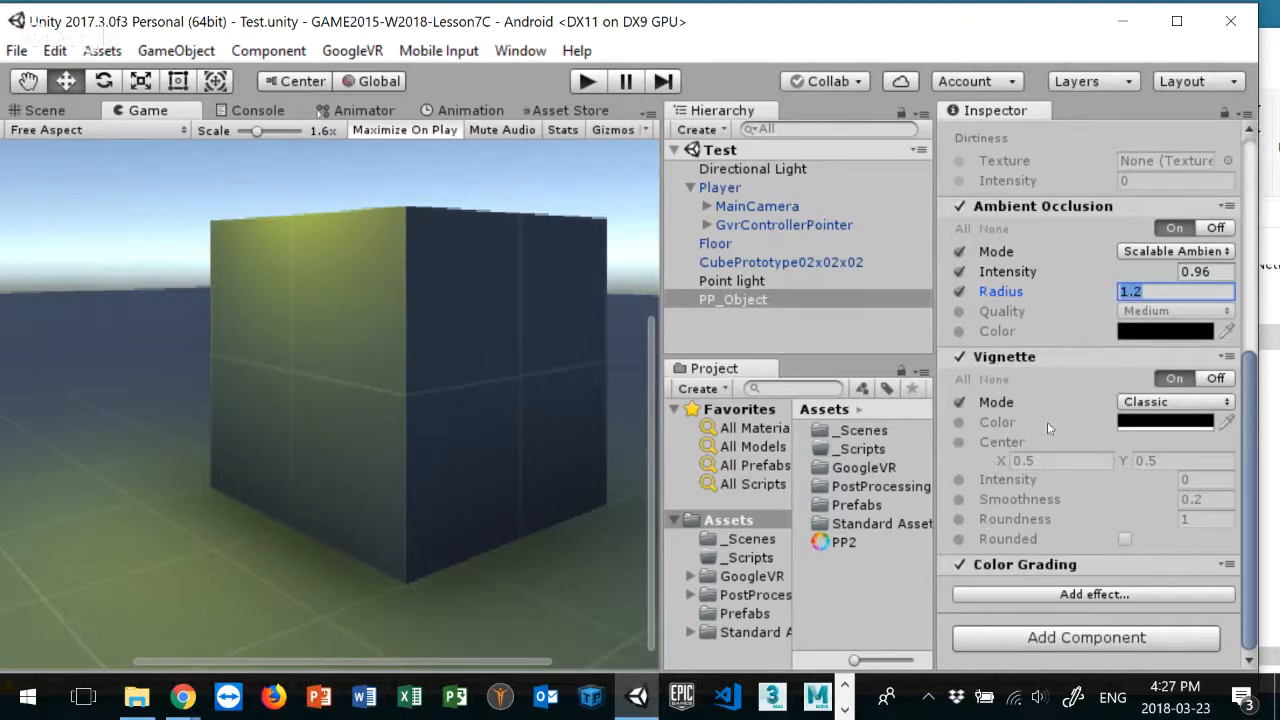
left_click(1148, 401)
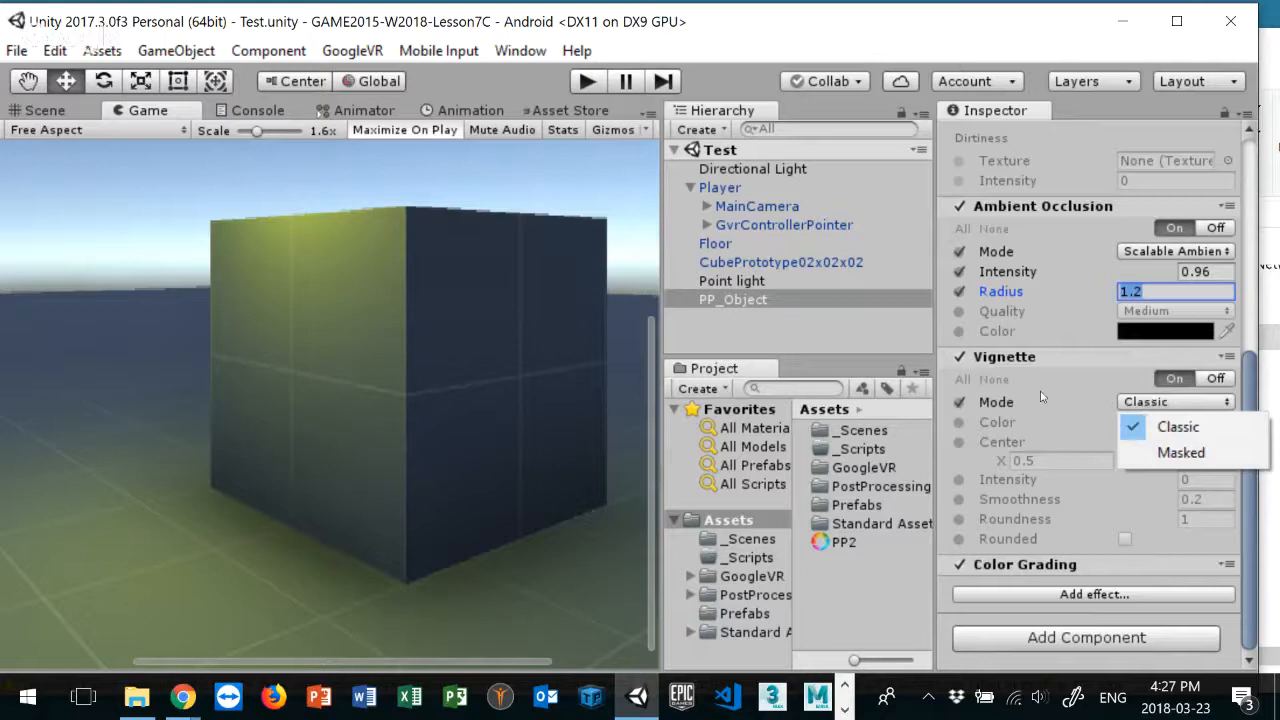
left_click(962, 481)
left_click(962, 481)
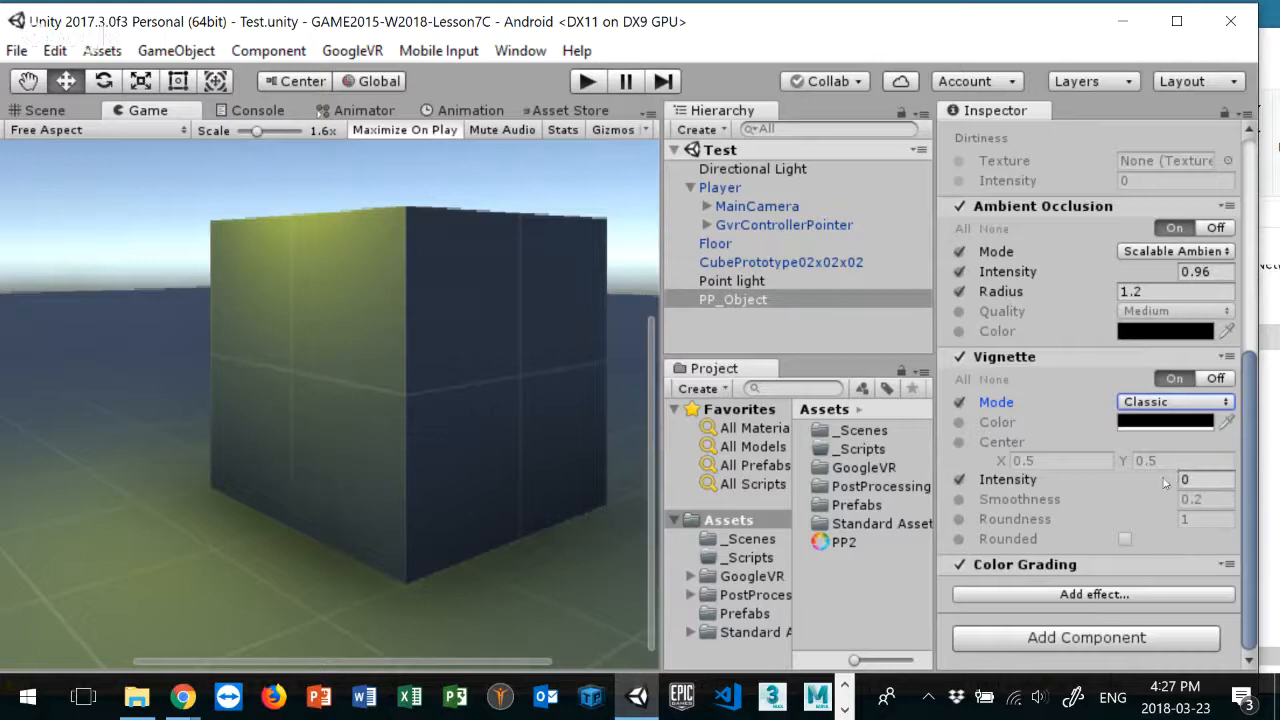
left_click(959, 499)
left_click(960, 520)
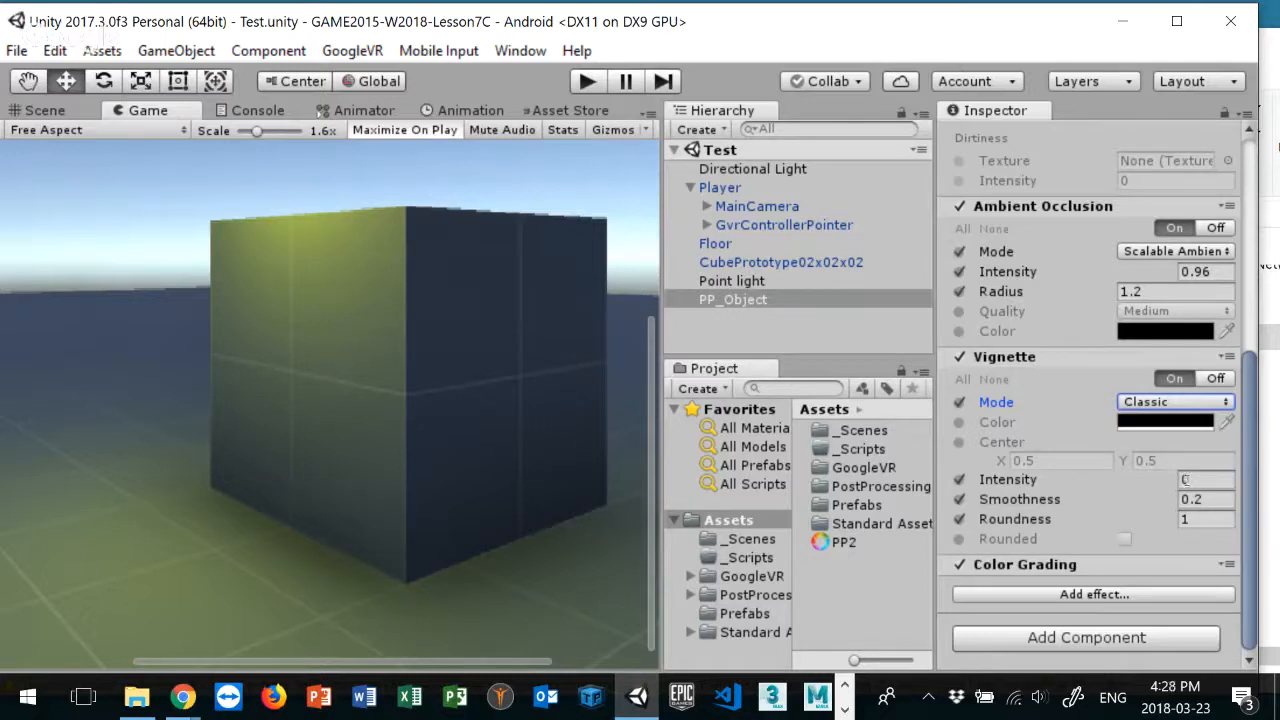
Step: Set the Vignette mode to Masked and collapse the Vignette and Ambient Occlusion sections
left_click(1185, 499)
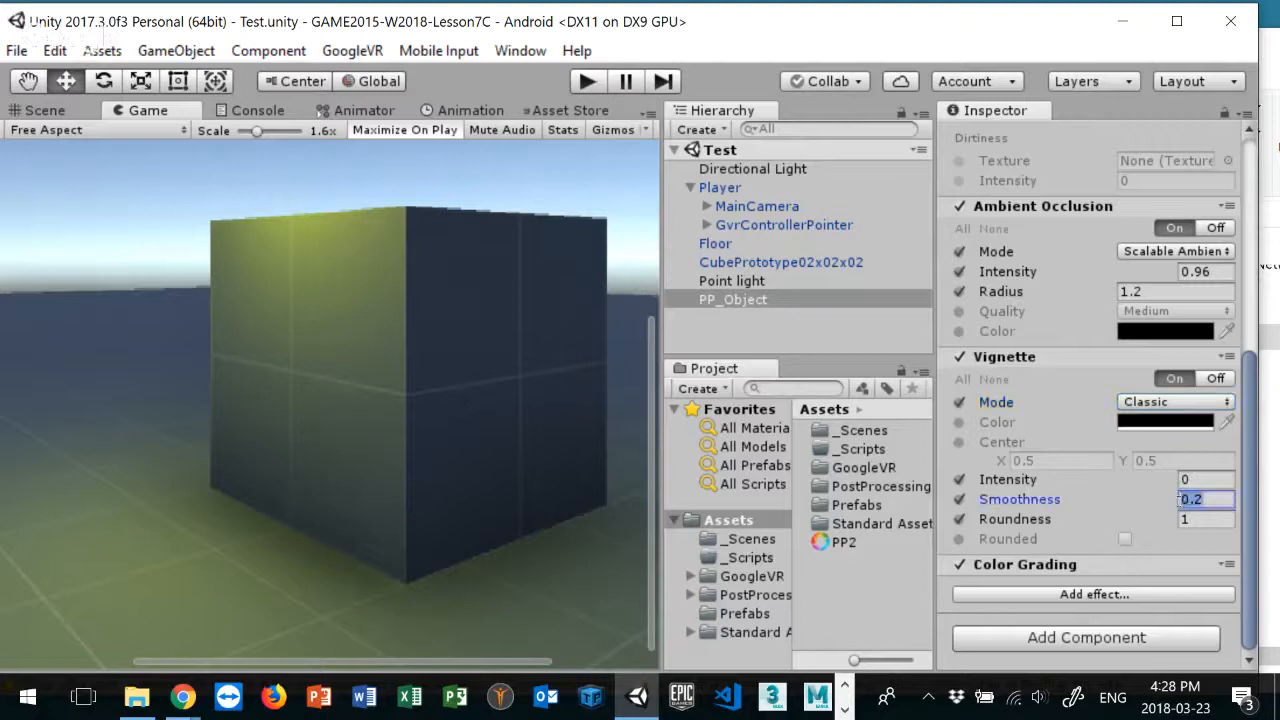
left_click(1137, 404)
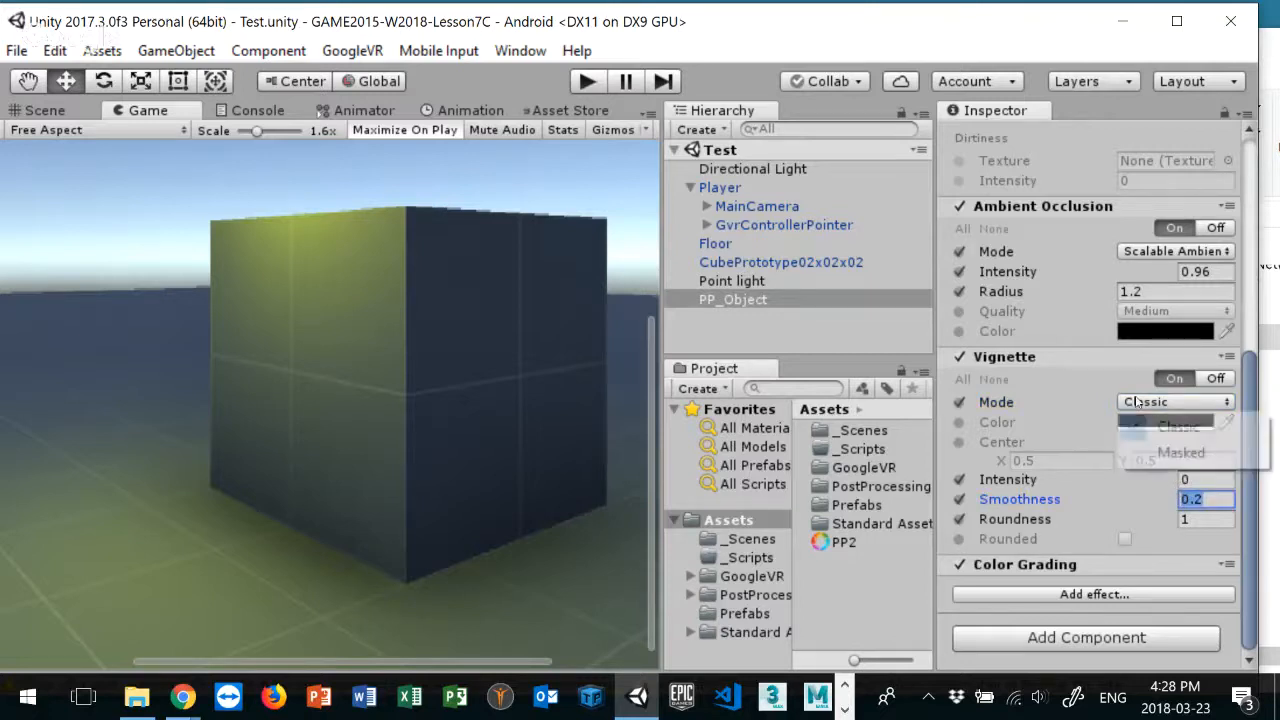
left_click(1161, 452)
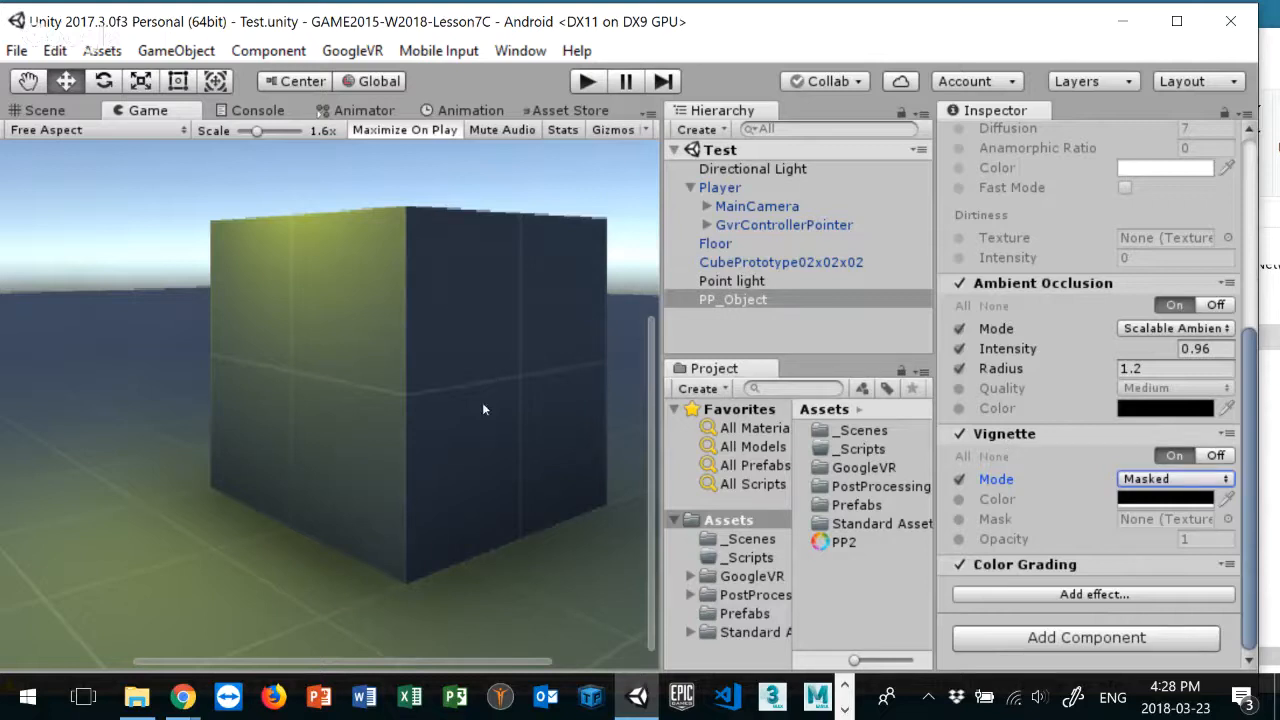
left_click(1068, 436)
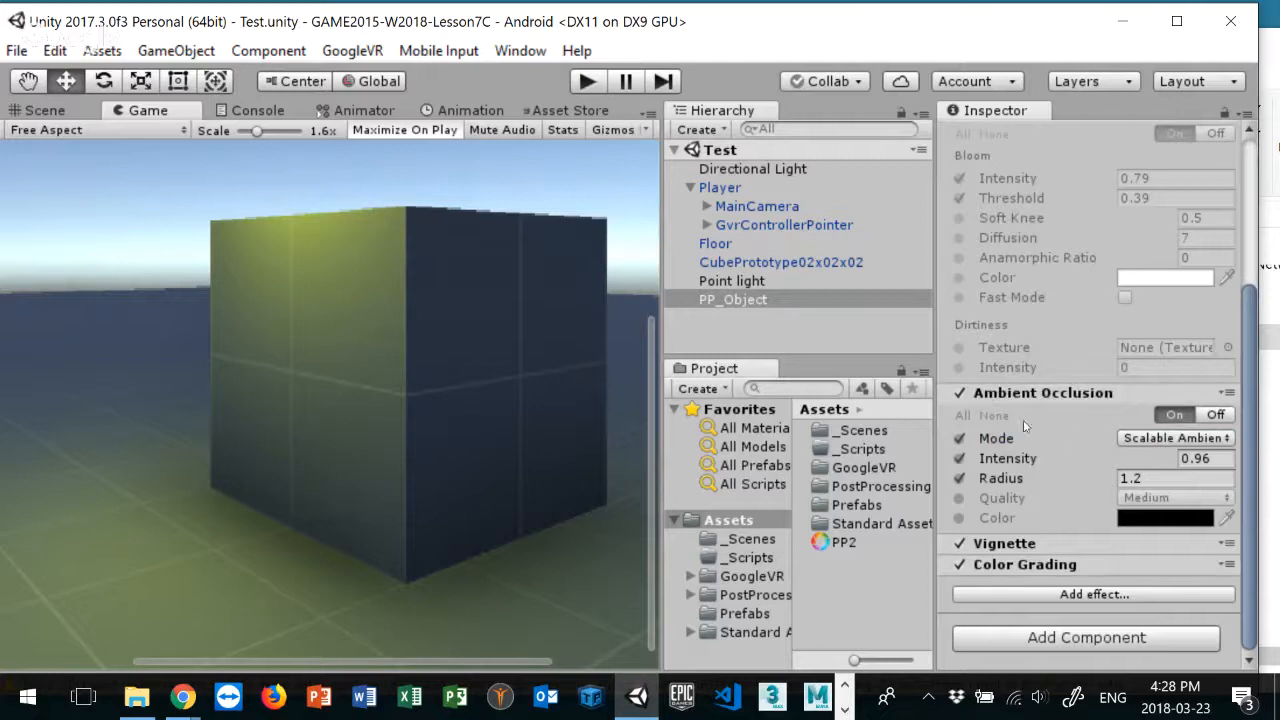
left_click(963, 400)
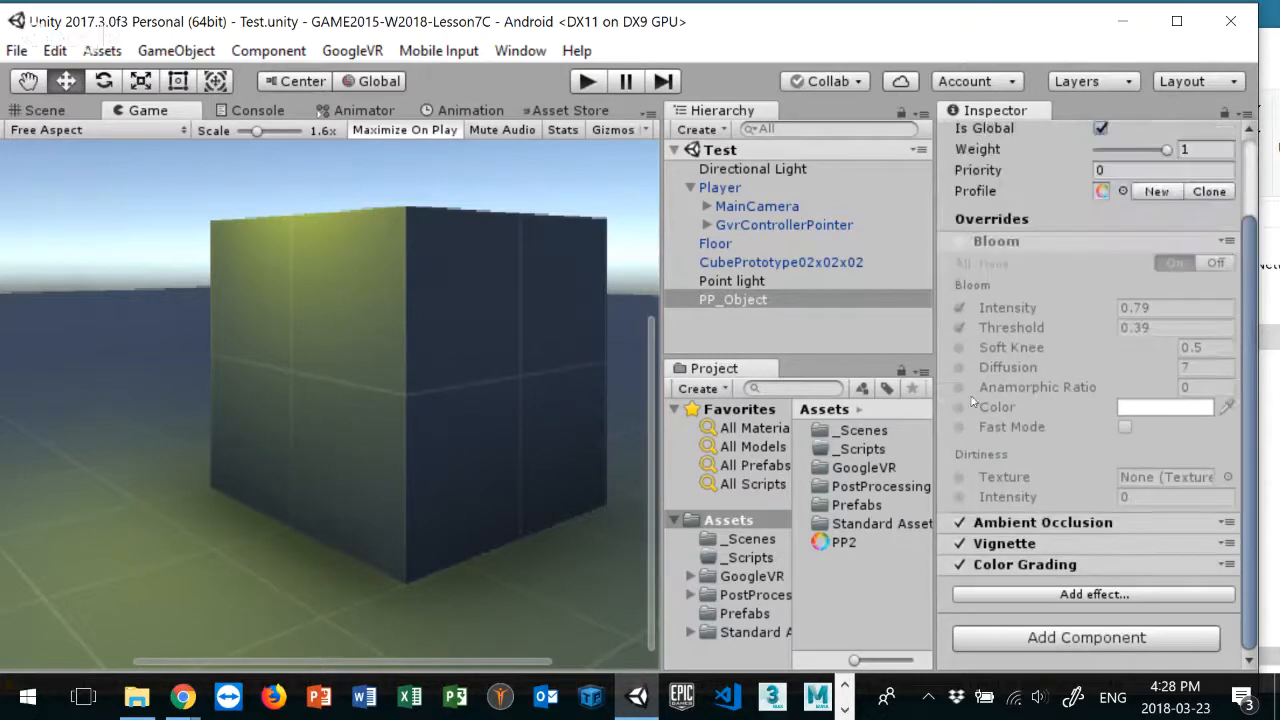
Step: Collapse the Bloom section and expand the Vignette settings, leaving the Vignette effect enabled
left_click(1003, 253)
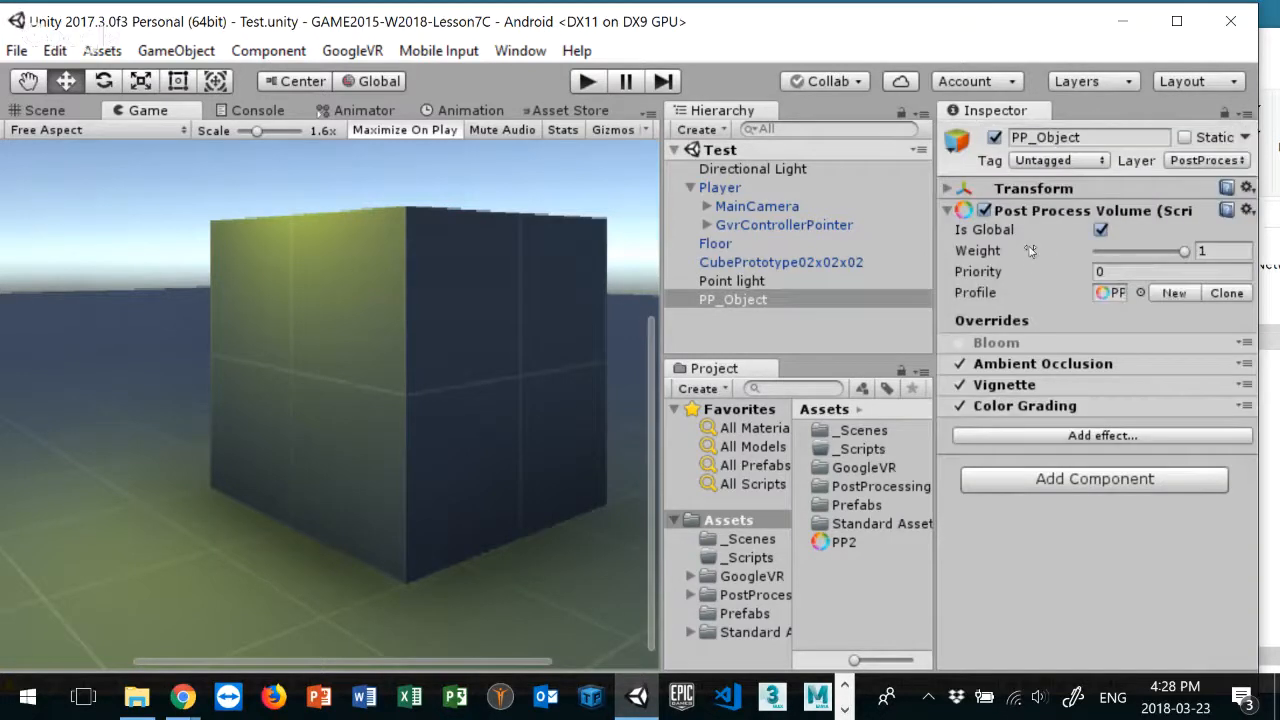
left_click(966, 388)
left_click(960, 385)
left_click(1038, 390)
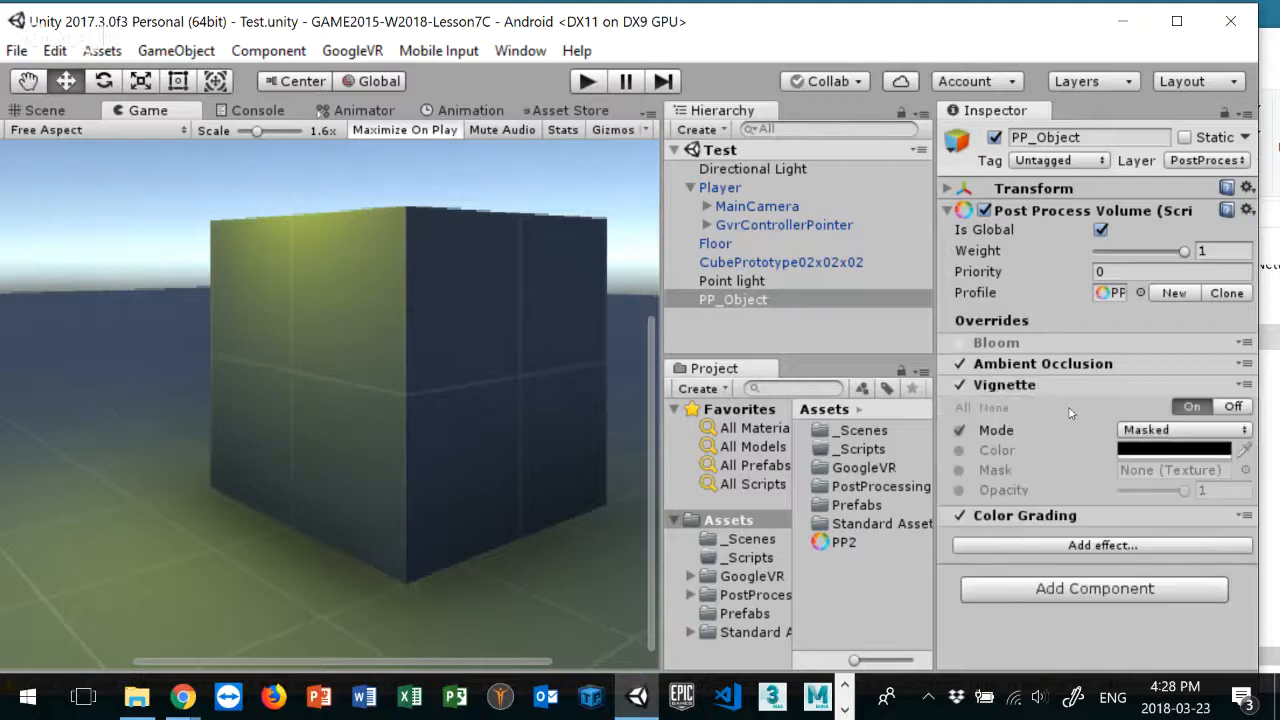
Step: Set the Vignette mode to Classic and enable its Color and Center overrides
left_click(1148, 429)
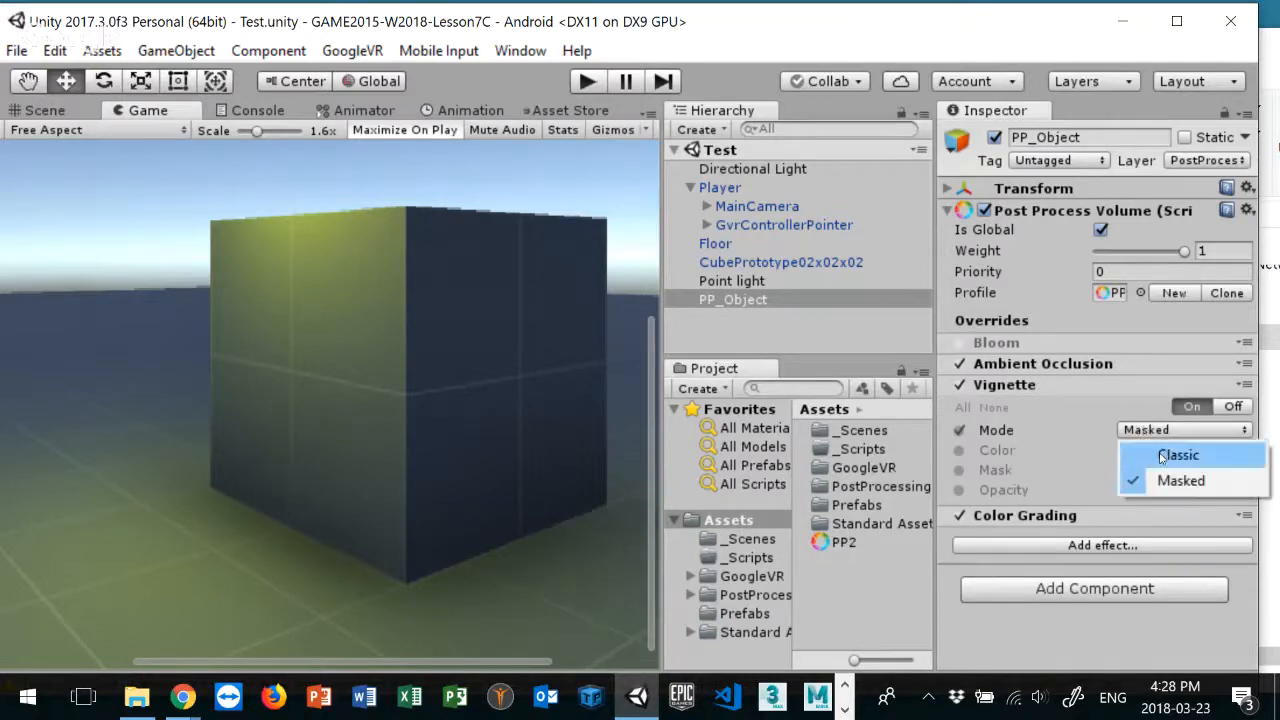
left_click(1160, 451)
left_click(966, 450)
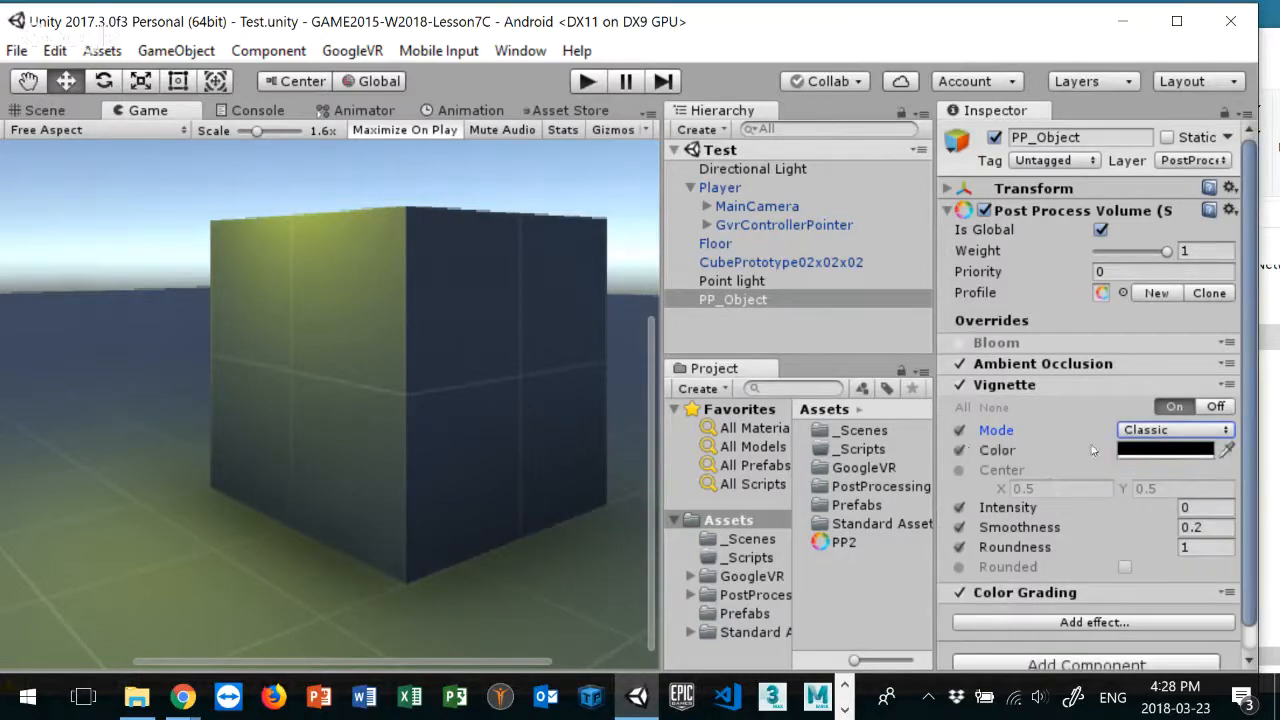
left_click(961, 470)
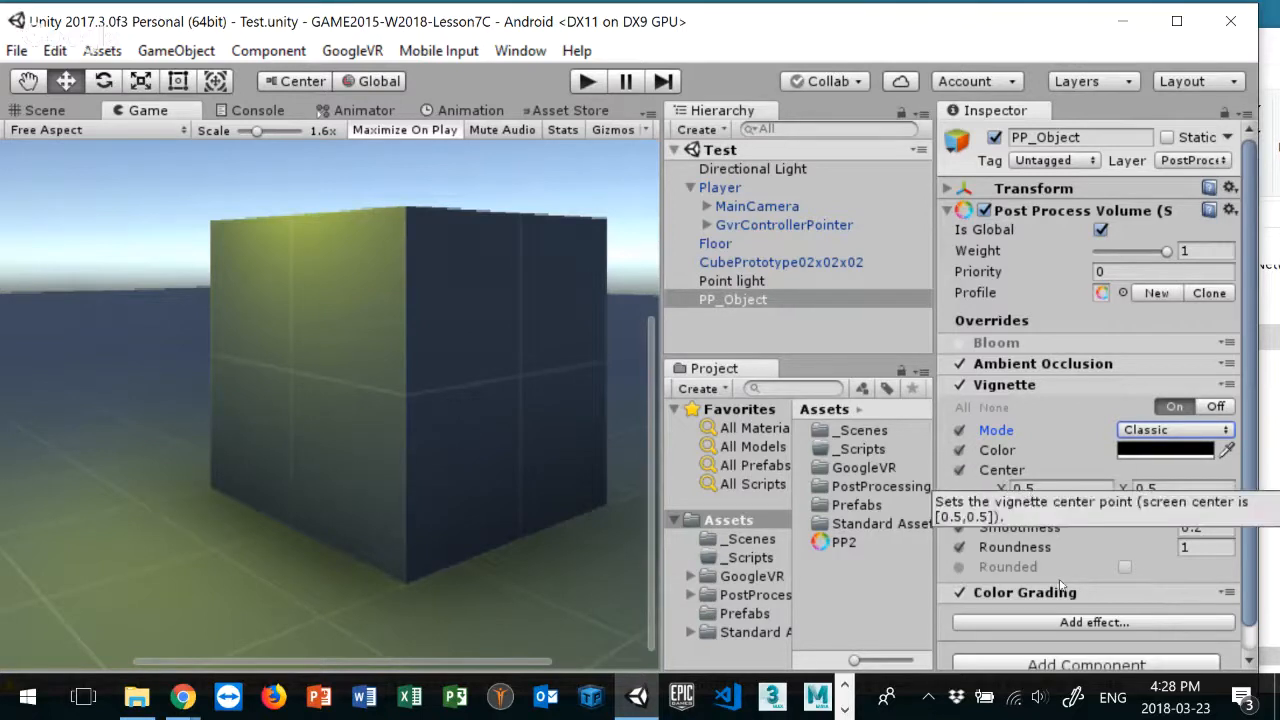
Step: Try a Vignette intensity of 2, returning it to 0
left_click(1198, 507)
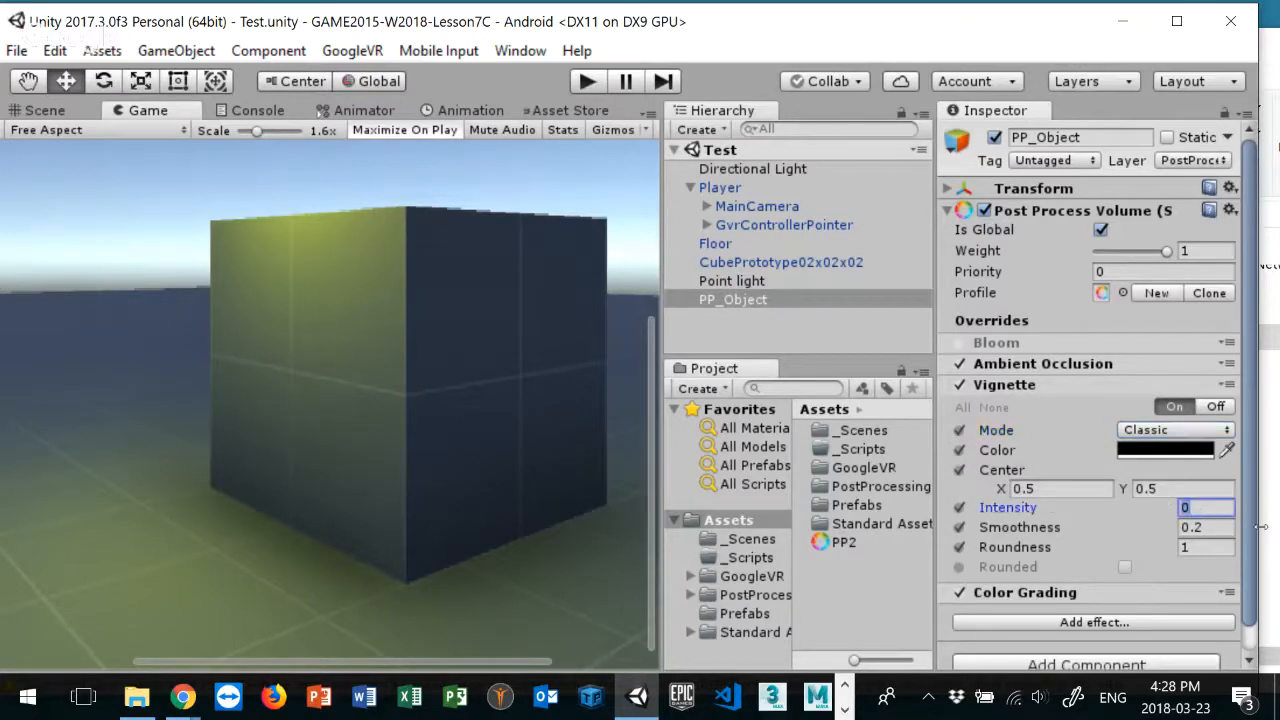
type("2")
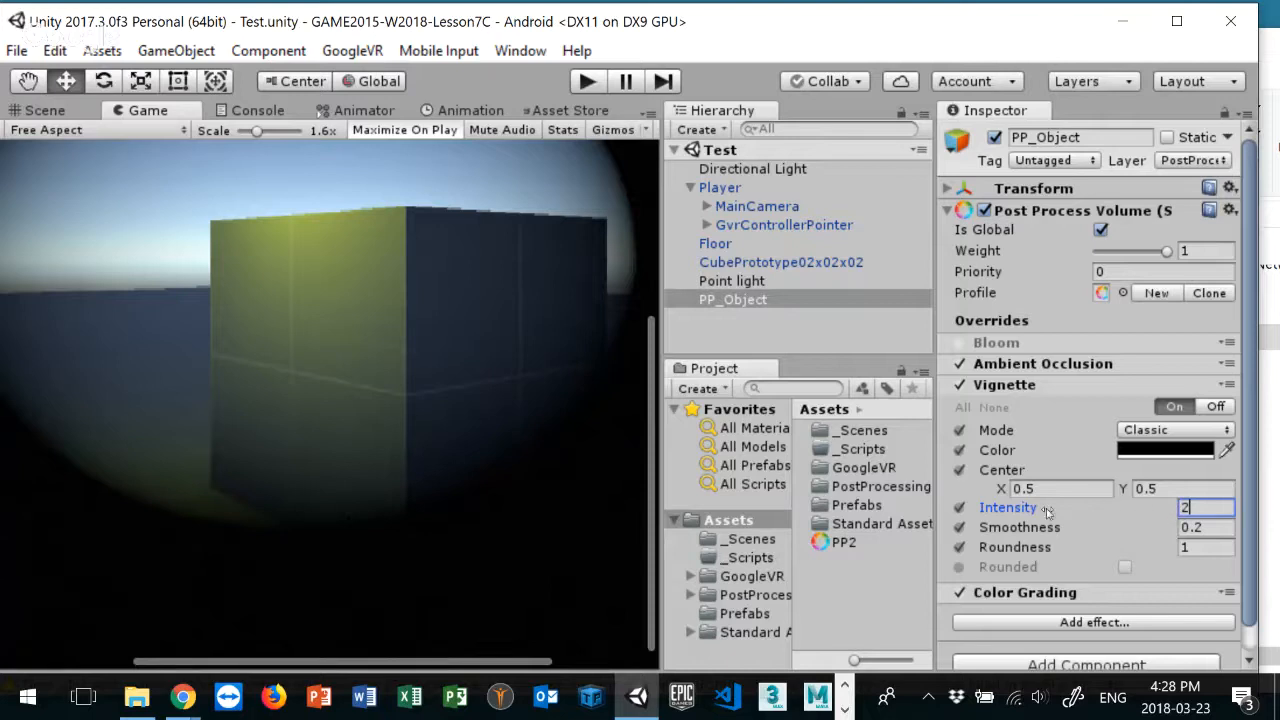
mouse_move(1052, 513)
left_mouse_down()
mouse_move(1123, 513)
mouse_move(1076, 509)
left_mouse_up()
Step: Change the Vignette color to bright red, keeping the Classic mode
left_click(1165, 430)
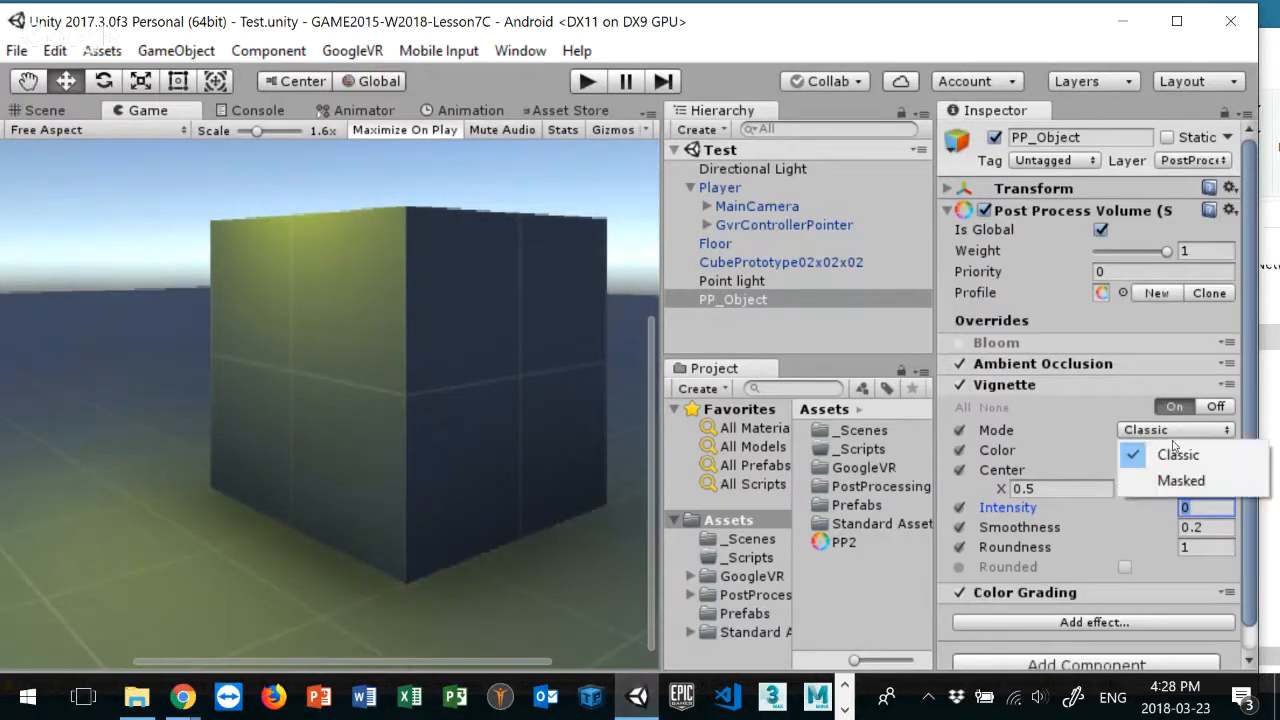
left_click(1157, 452)
left_click(1157, 452)
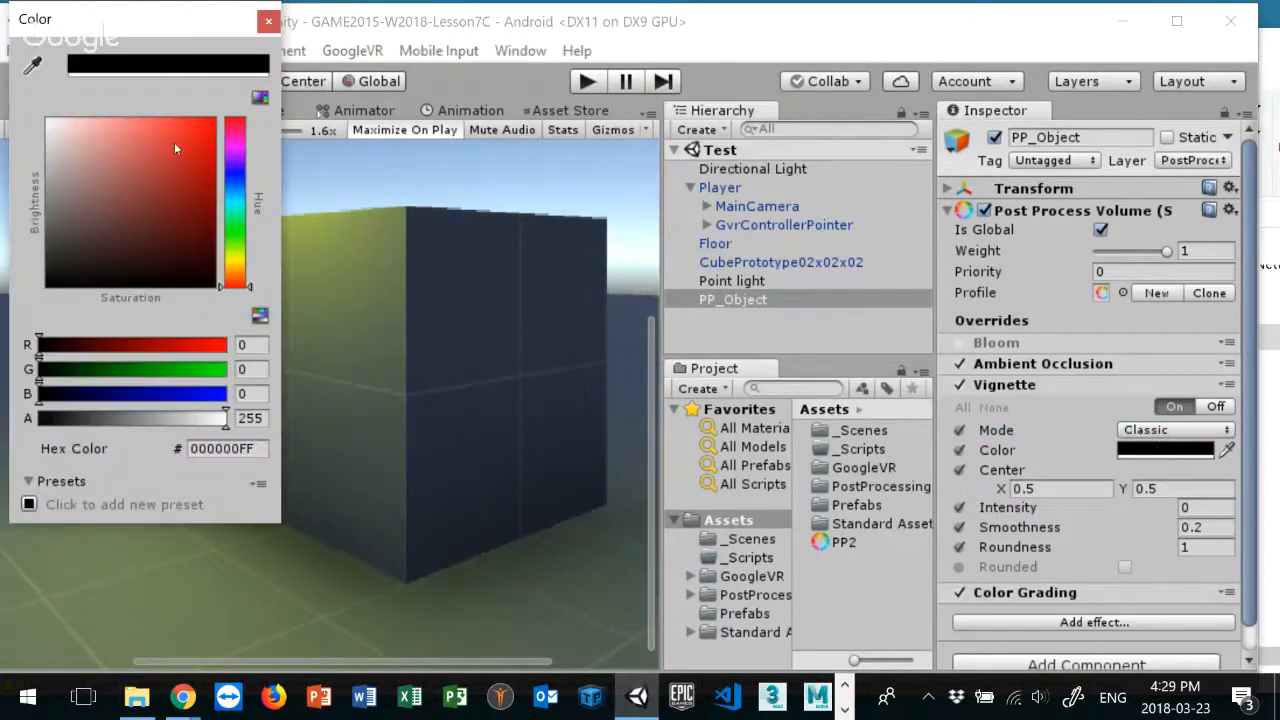
left_click_drag(175, 143, 248, 118)
left_click(1047, 424)
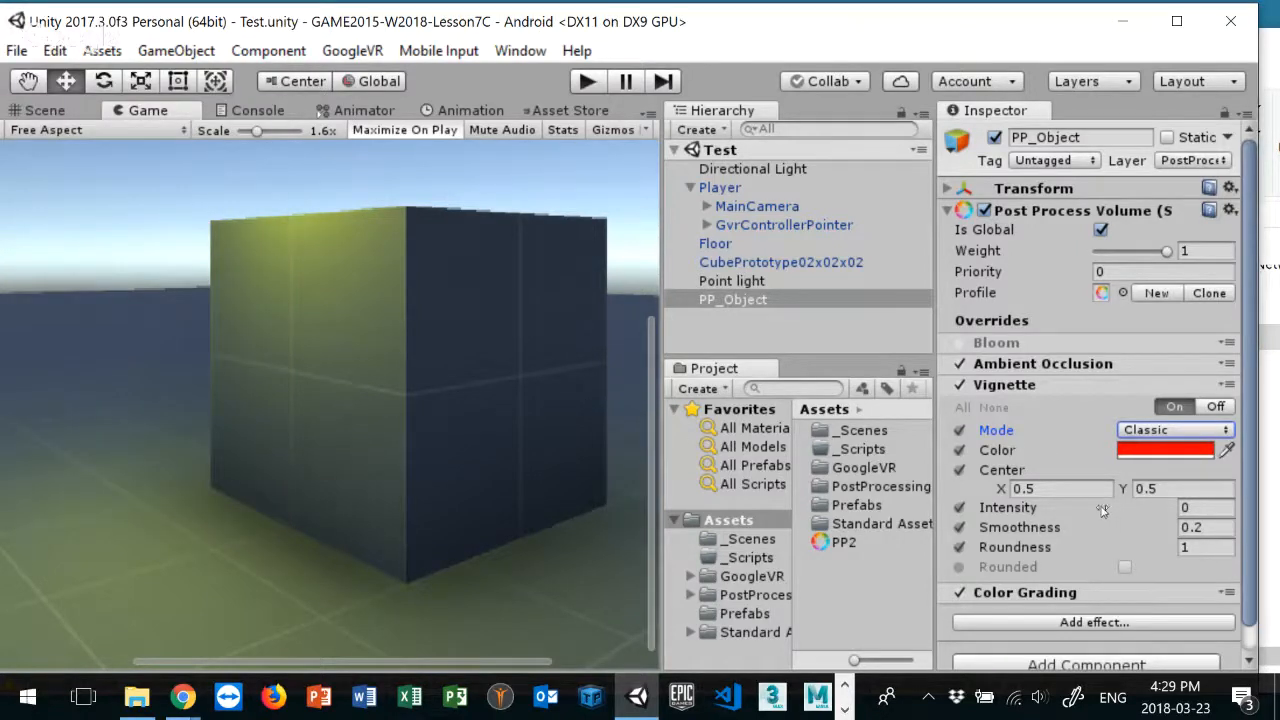
Step: Test the Vignette intensity and leave it at 0, with both the Vignette and Ambient Occlusion effects disabled
mouse_move(1089, 510)
left_mouse_down()
mouse_move(1052, 511)
mouse_move(1095, 510)
mouse_move(1064, 508)
left_mouse_up()
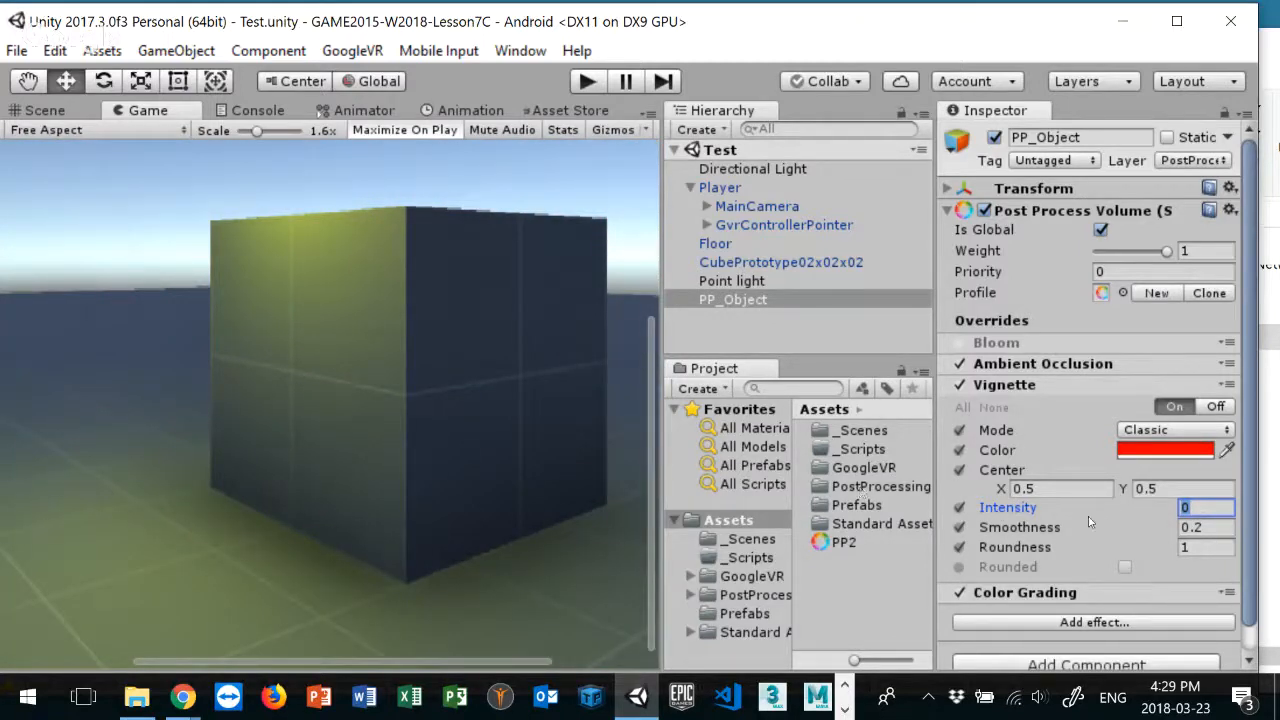
left_click(960, 385)
left_click(960, 364)
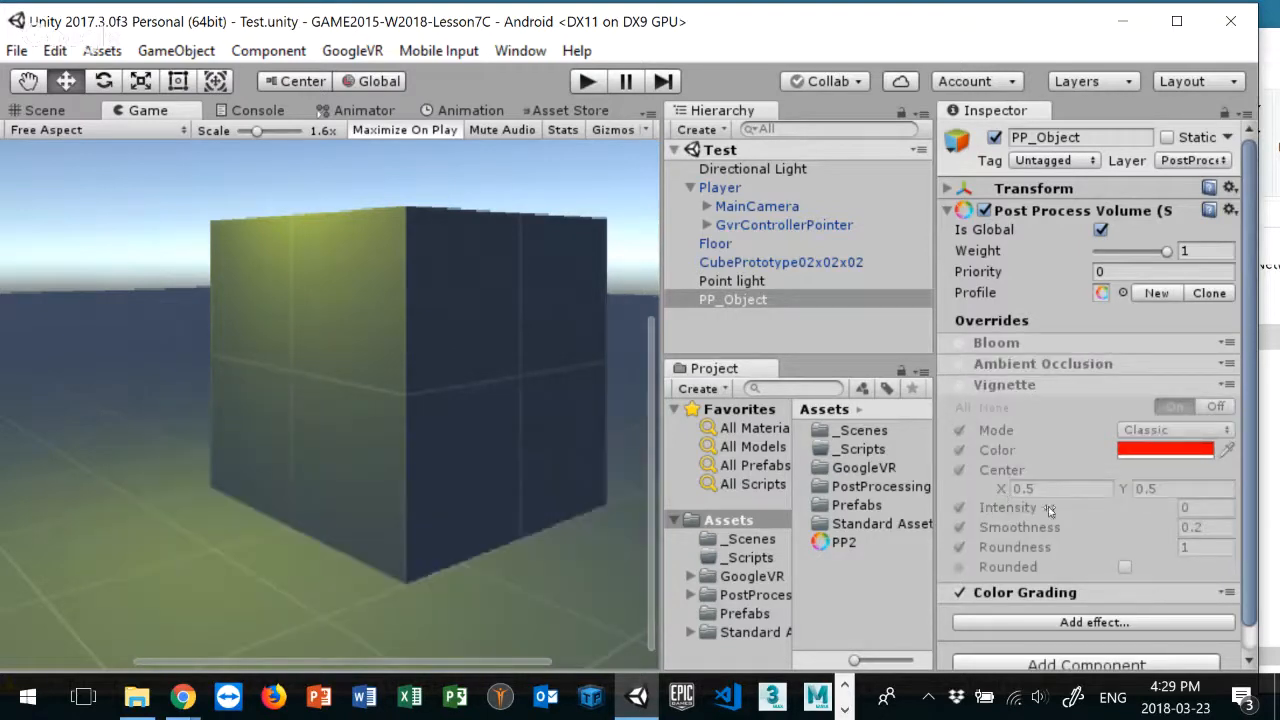
Step: Expand Color Grading, enable the Tonemapping Mode override and set it to Neutral
left_click(1063, 594)
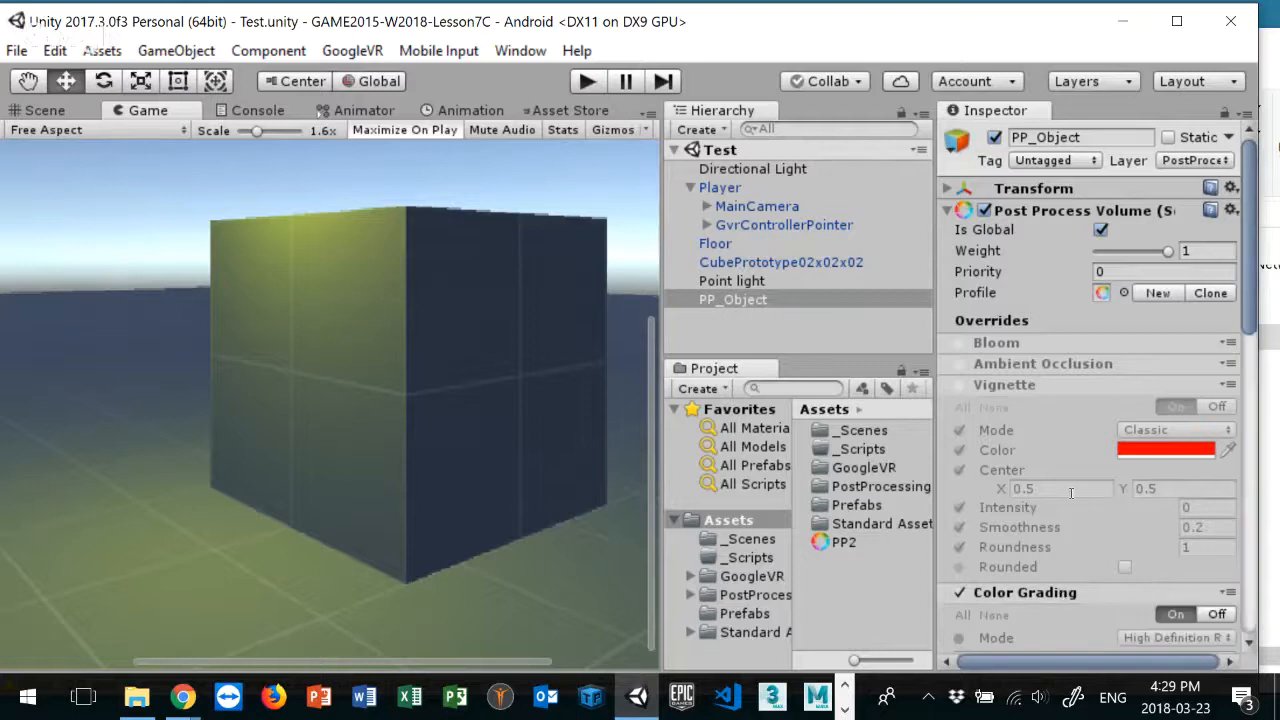
scroll(1060, 510, "down", 6)
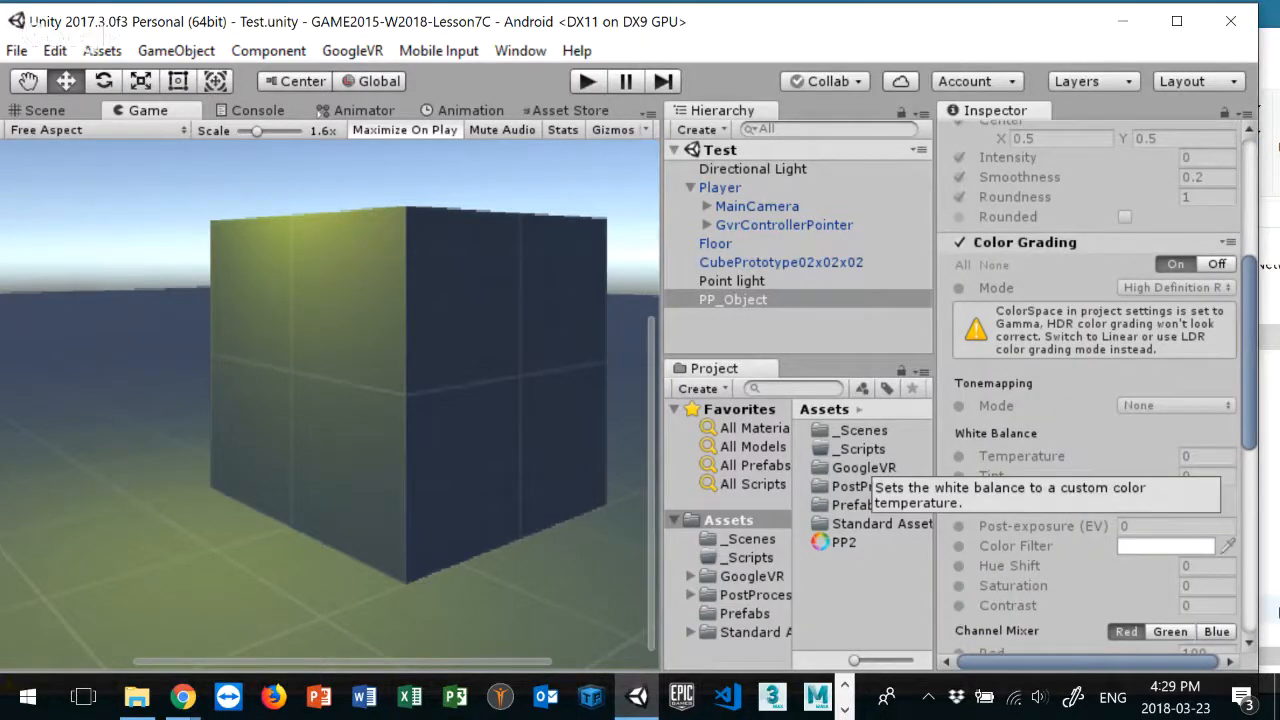
left_click(959, 405)
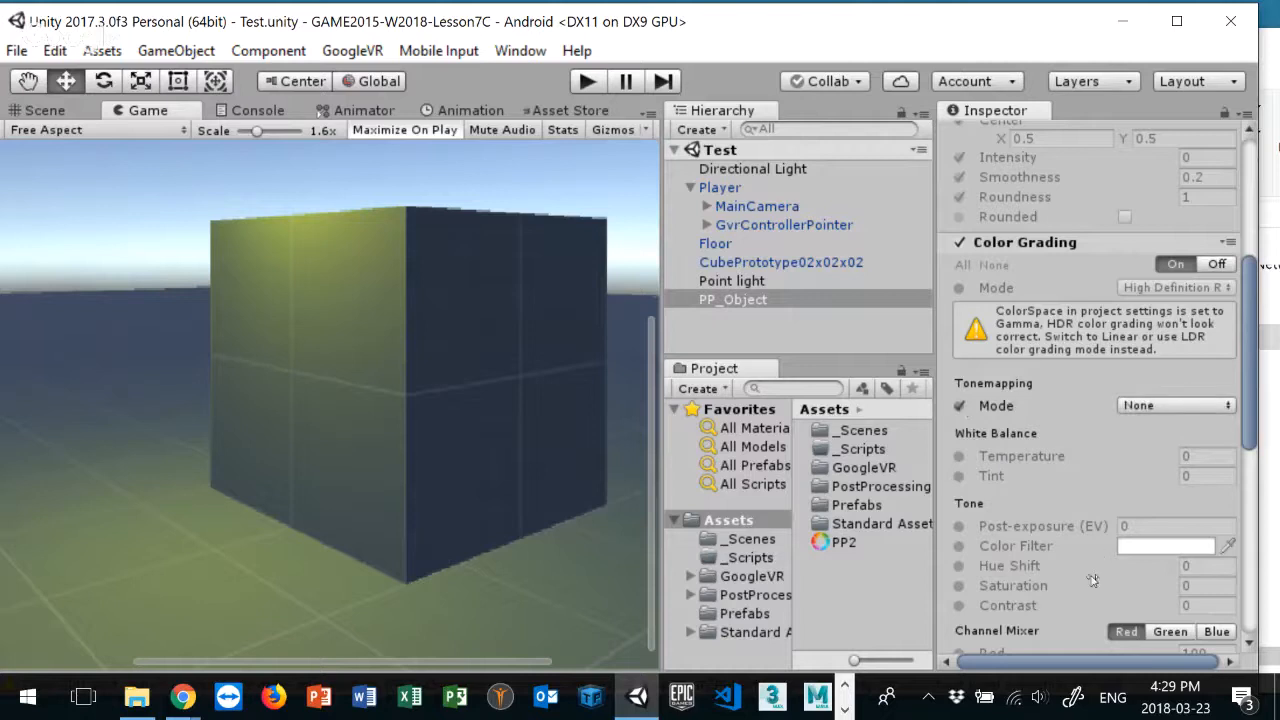
left_click(1138, 405)
left_click(1160, 456)
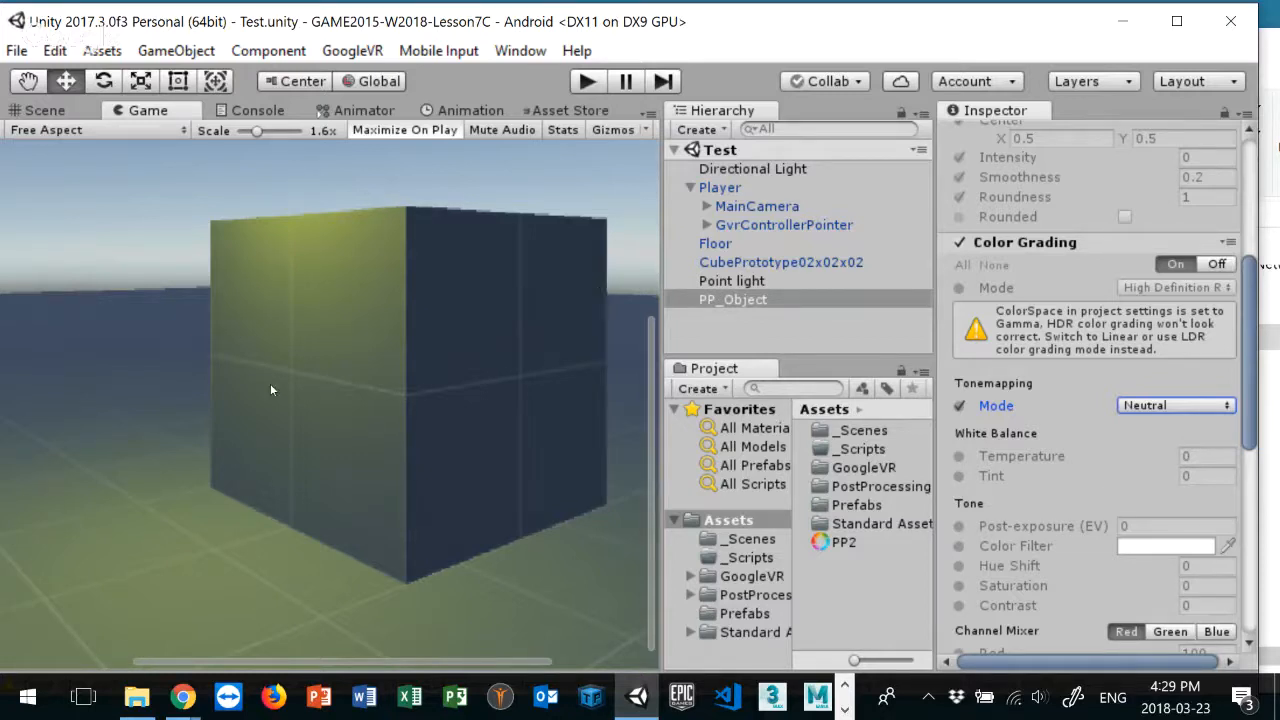
Step: Try the ACES tonemapping mode and switch the mode to Custom
left_click(1140, 406)
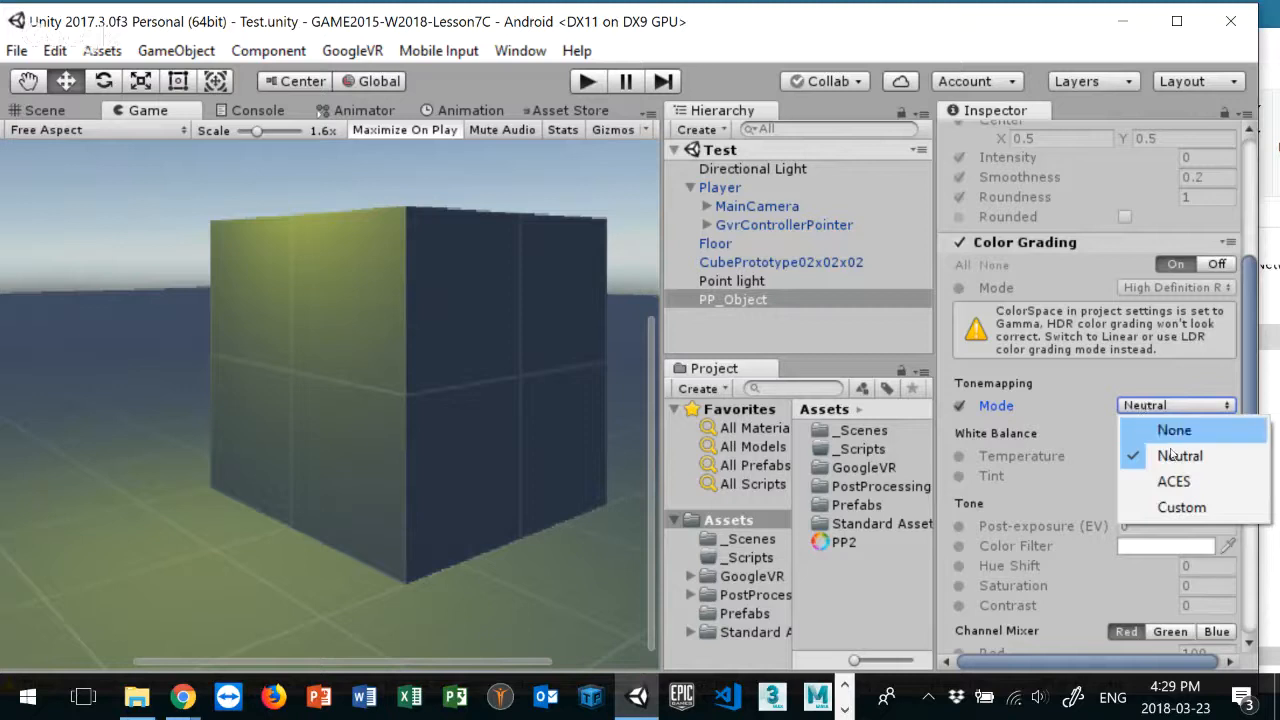
left_click(1174, 481)
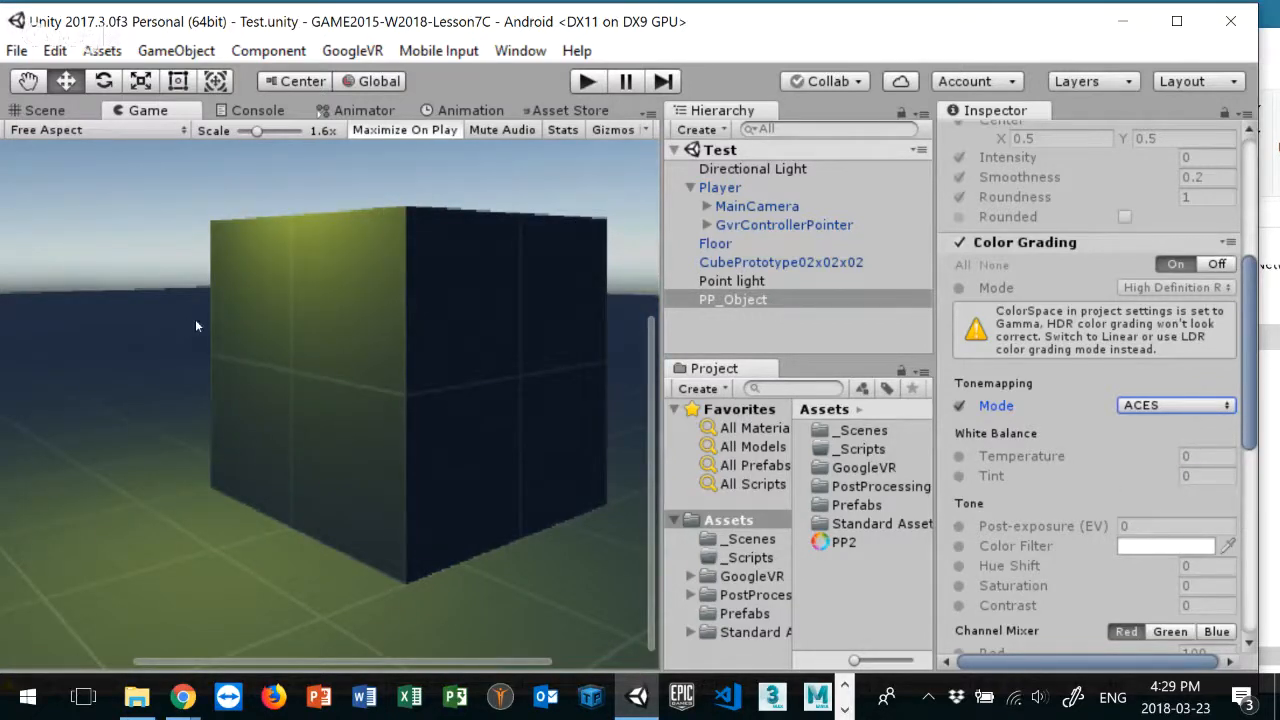
left_click(1164, 402)
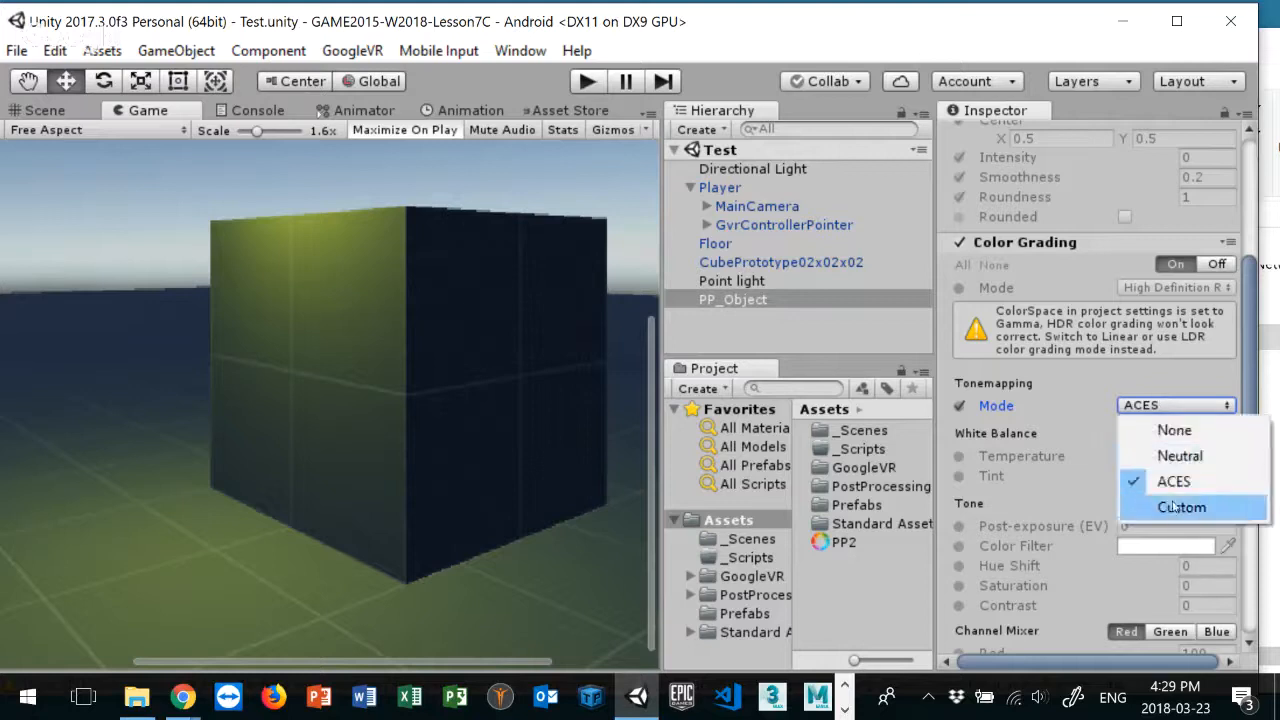
left_click(1178, 508)
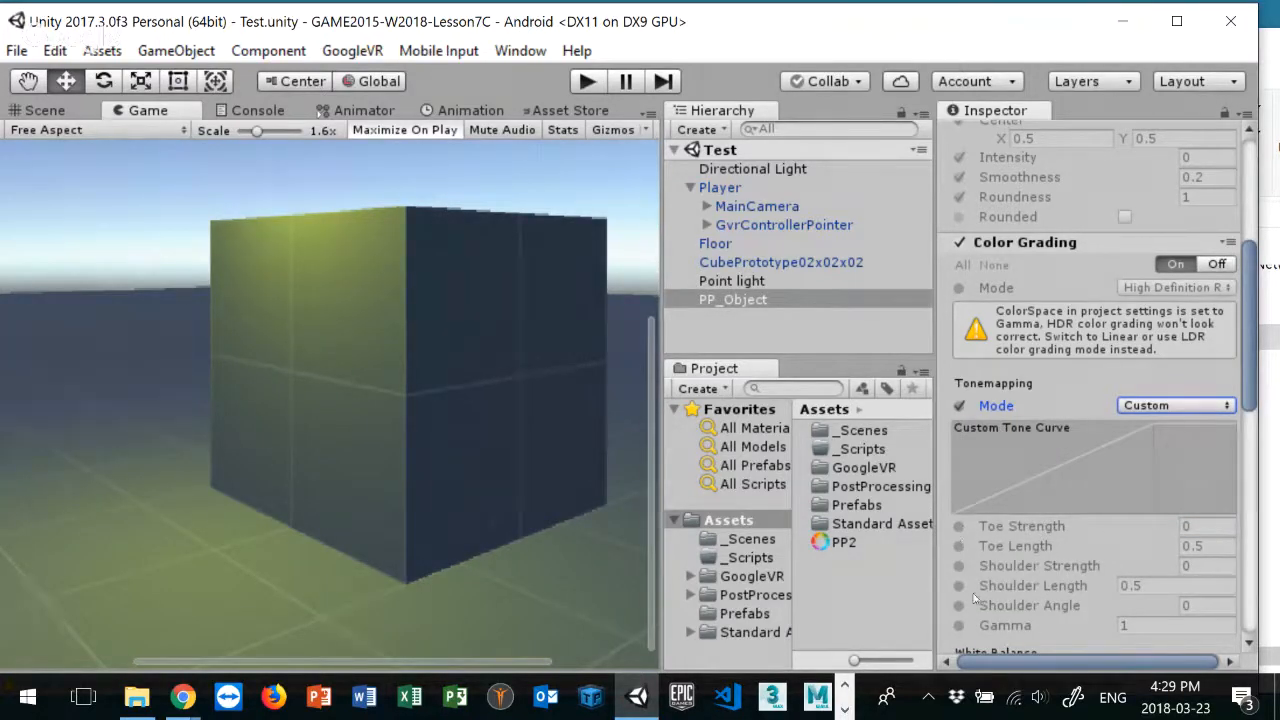
Step: Enable the White Balance overrides for Temperature and Tint in Color Grading
scroll(970, 545, "down", 5)
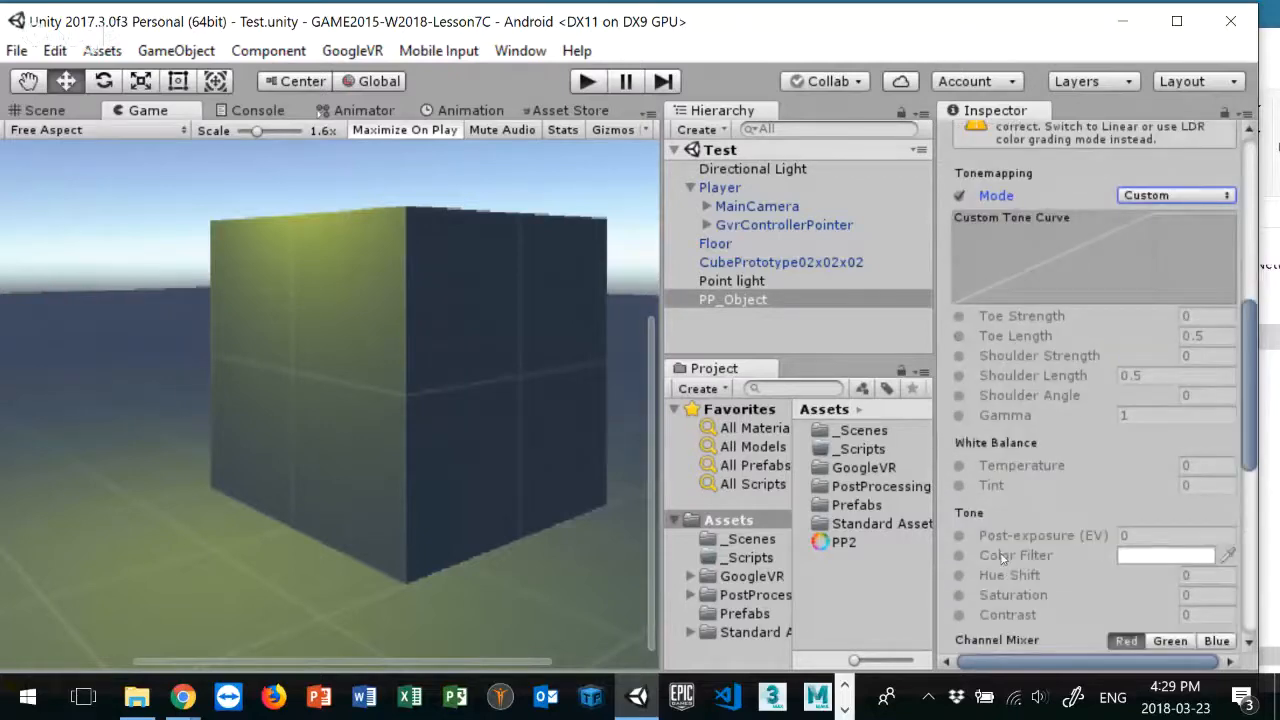
left_click(960, 466)
left_click(959, 486)
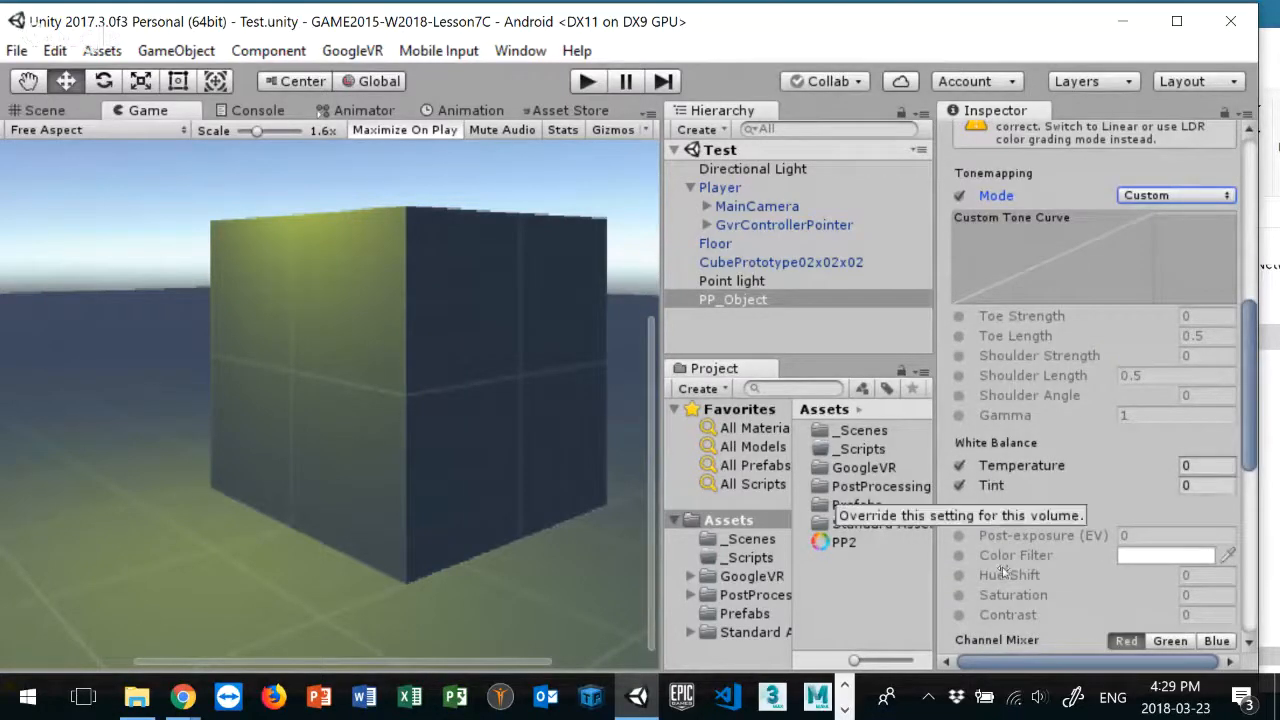
Step: Enable the Red, Green and Blue overrides of the Channel Mixer's red channel
scroll(977, 602, "down", 3)
scroll(1031, 569, "down", 3)
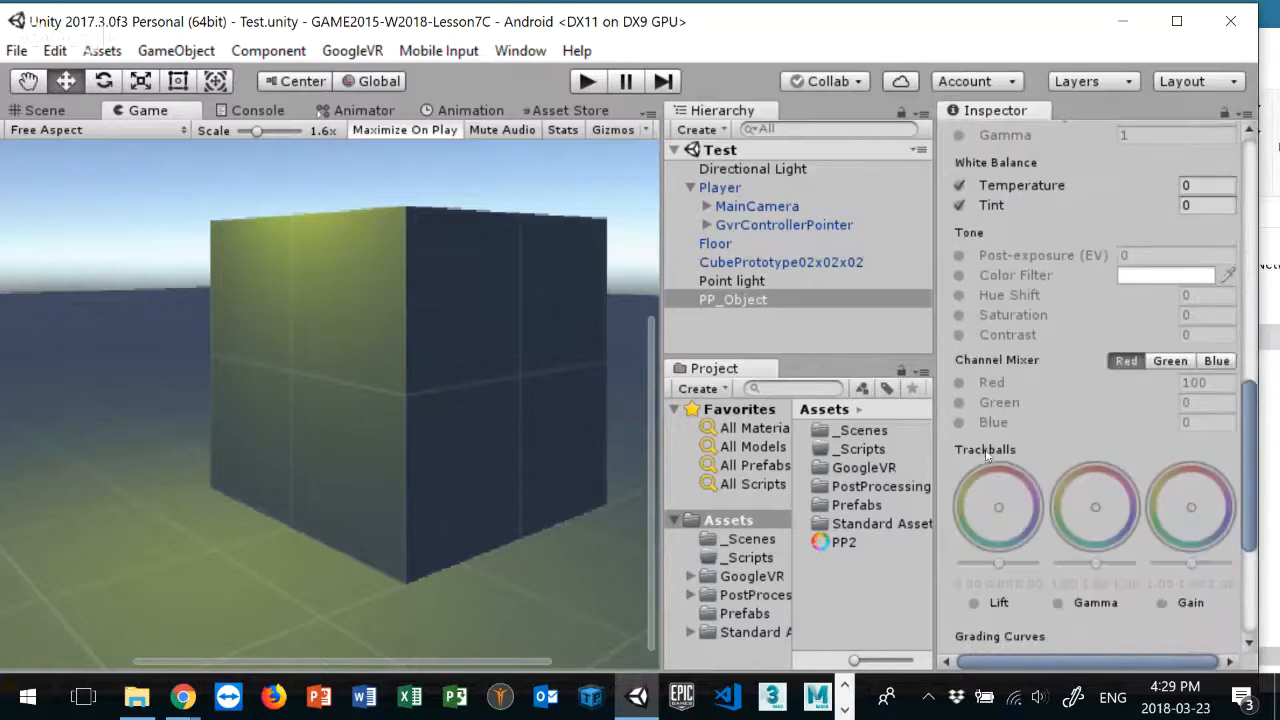
left_click(959, 382)
left_click(959, 402)
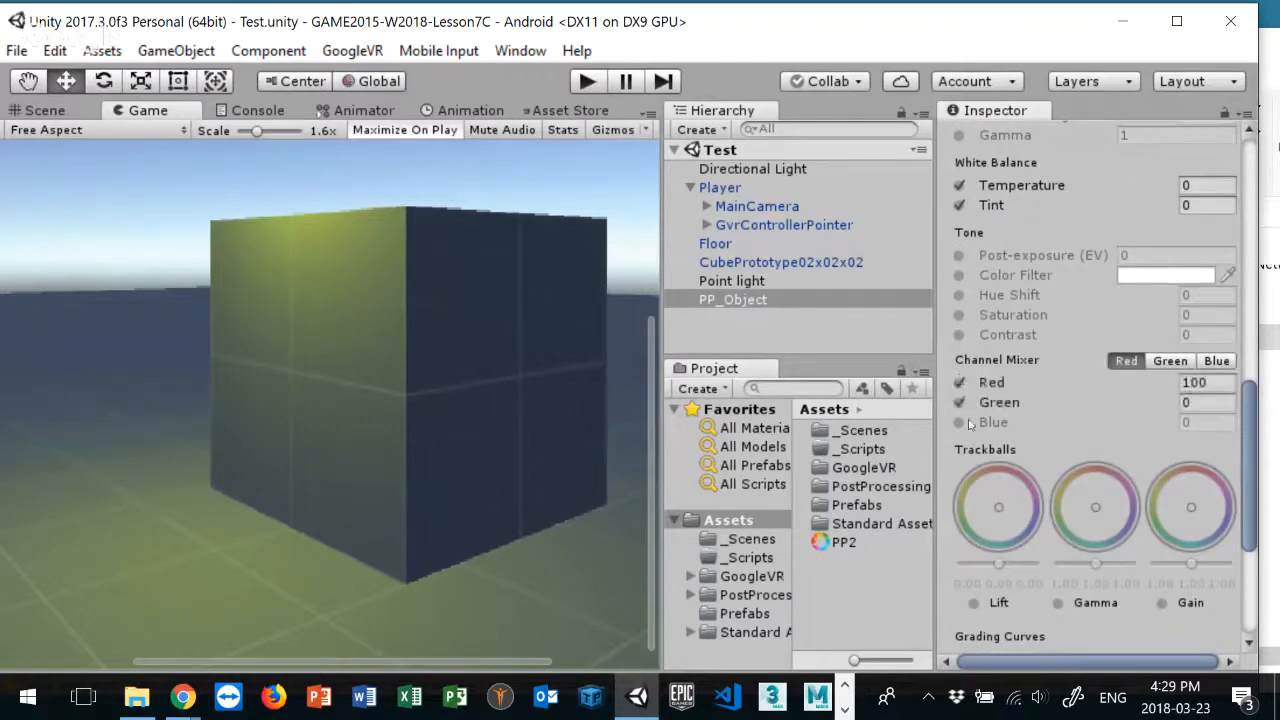
left_click(959, 422)
Step: Raise the White Balance Temperature to about 3.56 and the Tint to about 2.25
scroll(1025, 360, "down", 2)
scroll(1060, 364, "up", 4)
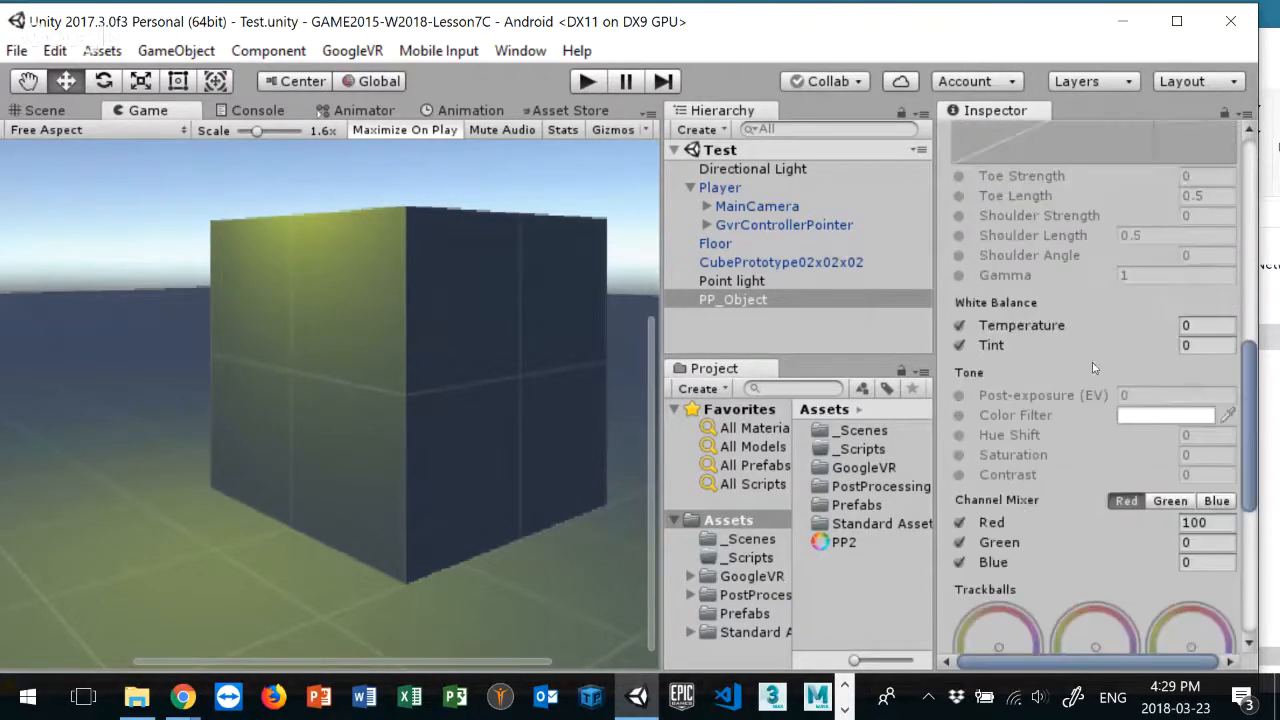
left_click_drag(1096, 324, 1160, 328)
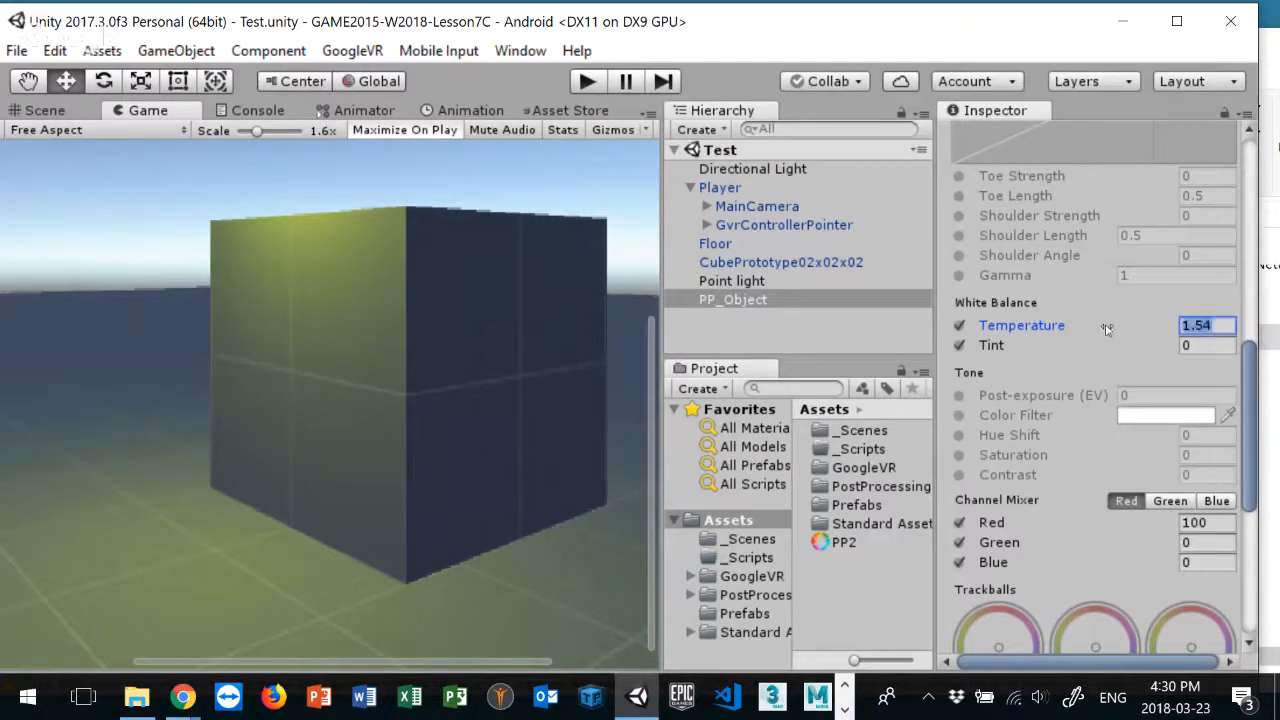
left_click_drag(1083, 333, 1140, 335)
left_click_drag(1030, 345, 1110, 350)
Step: Set the Channel Mixer's Red to about 101.48 and Green to about 0.9, and preview the scene in Play mode
scroll(1176, 355, "down", 4)
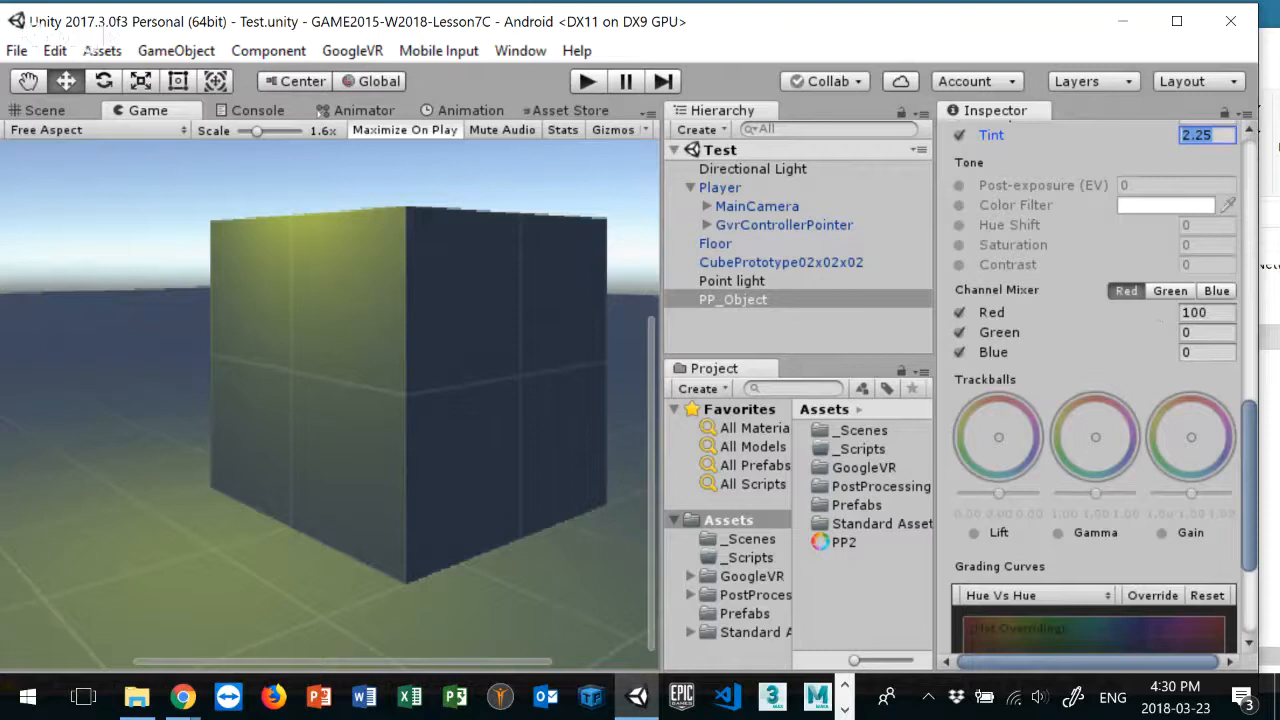
left_click_drag(1014, 312, 1051, 337)
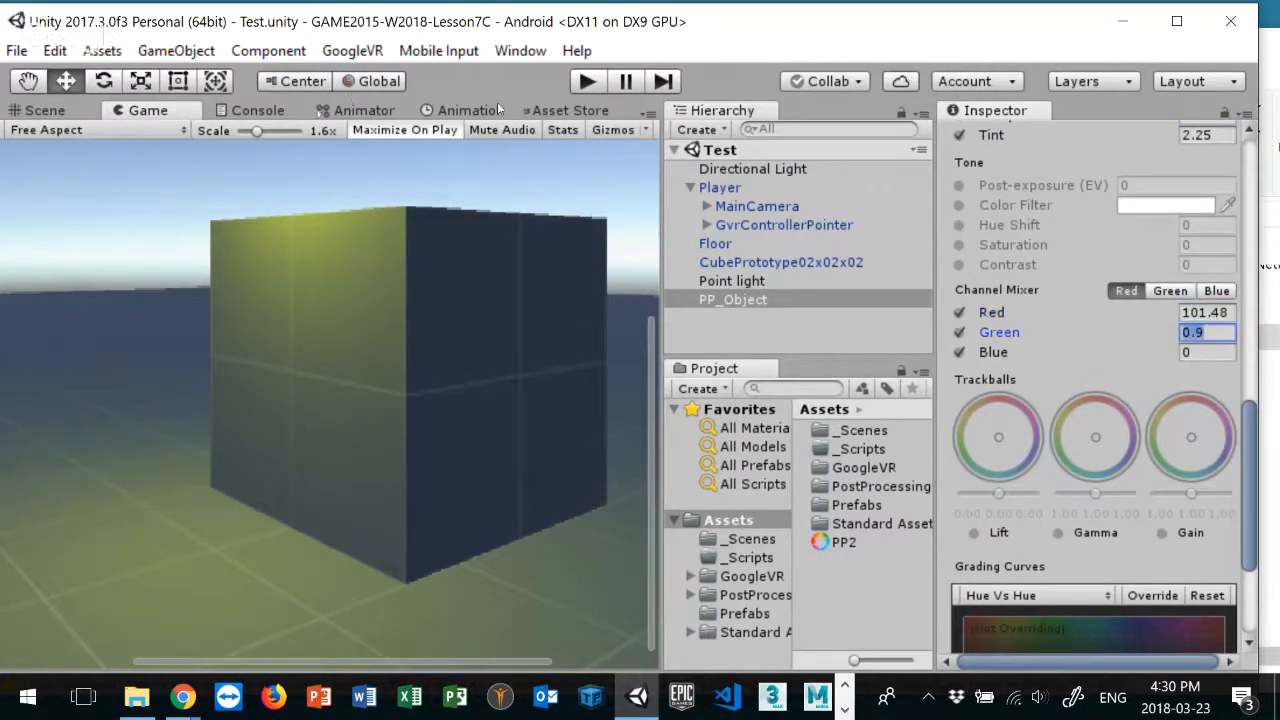
left_click(590, 81)
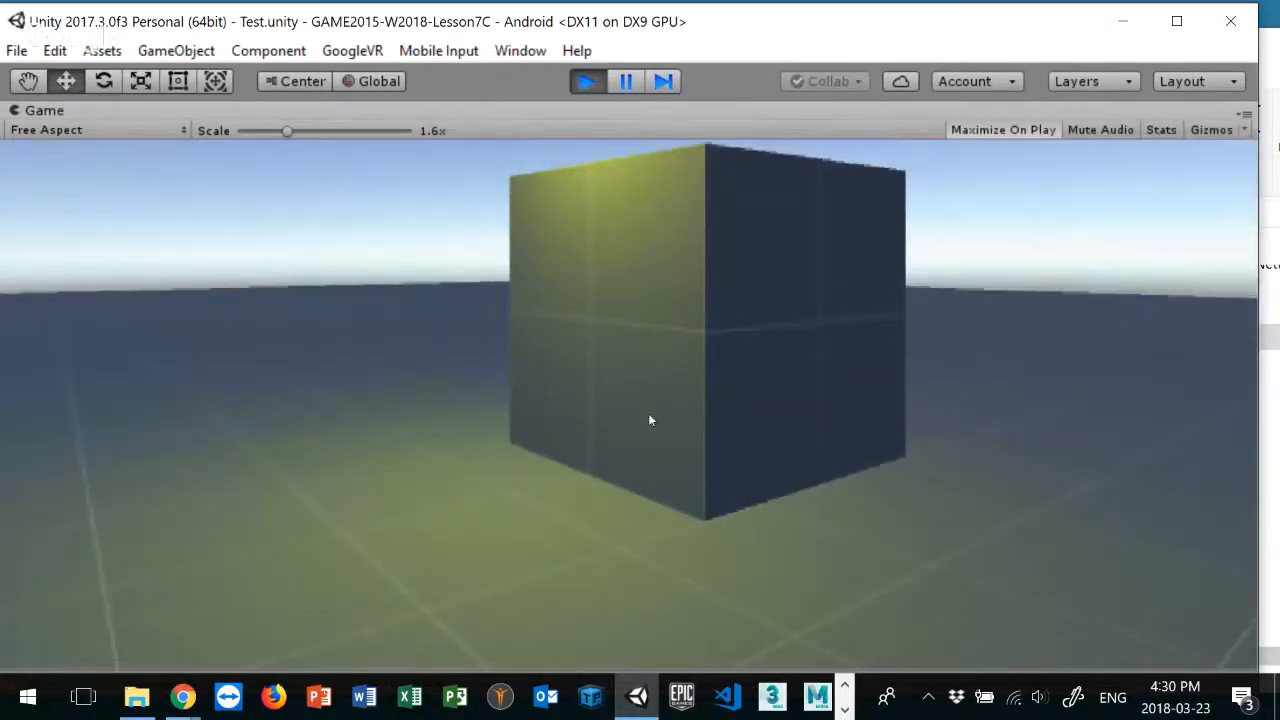
left_click(582, 78)
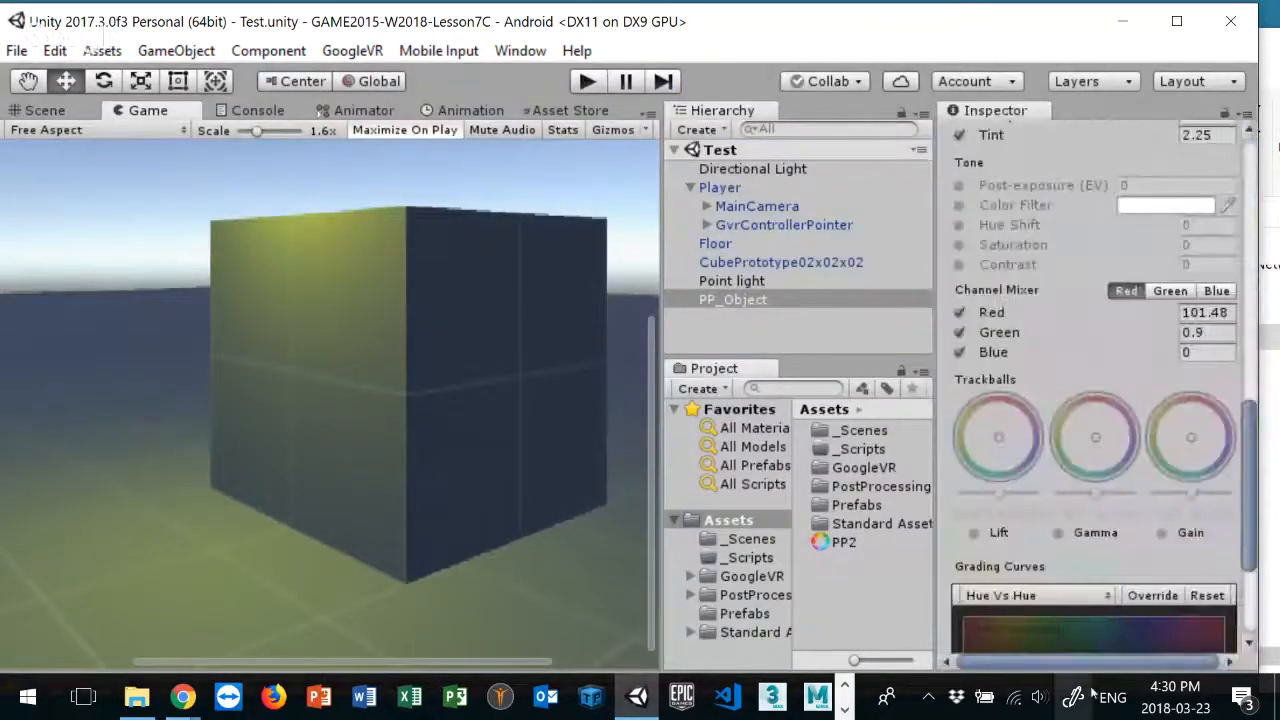
Step: Raise the Channel Mixer's Green to about 2.22 and Blue to about 2.63 for the red channel
scroll(1020, 312, "up", 2)
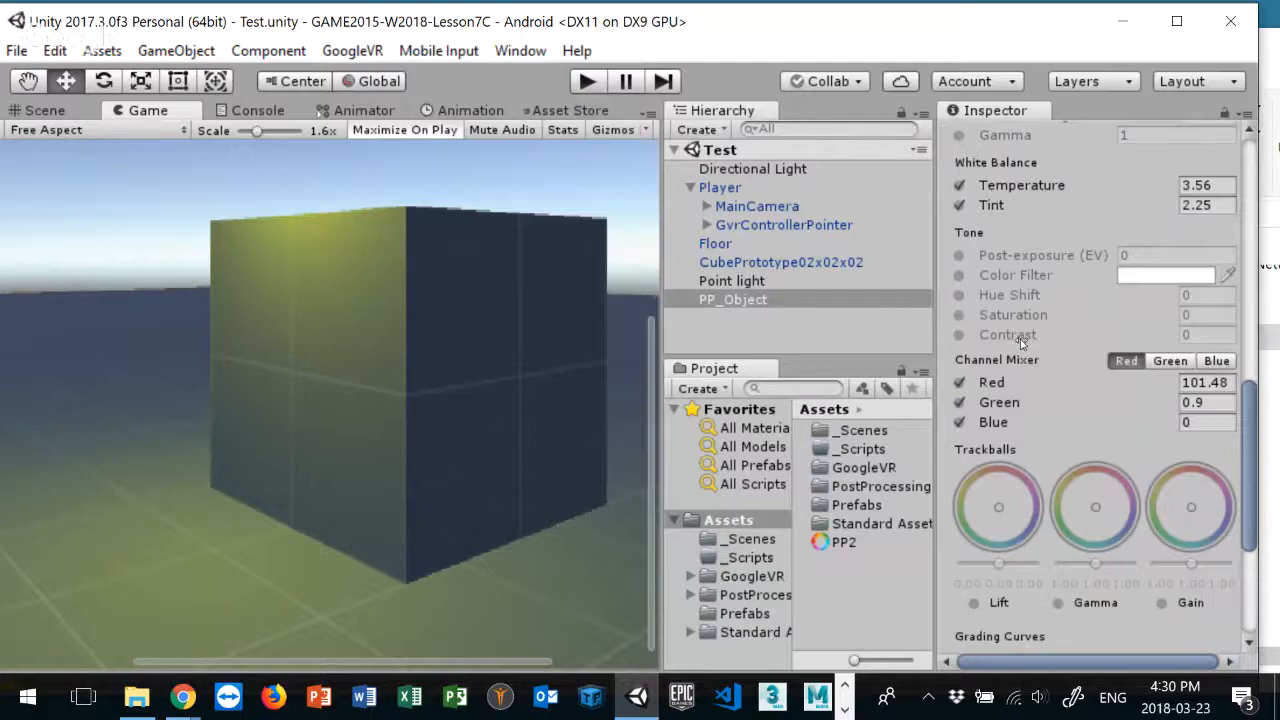
scroll(1030, 322, "up", 2)
scroll(1054, 332, "down", 2)
scroll(1078, 482, "down", 6)
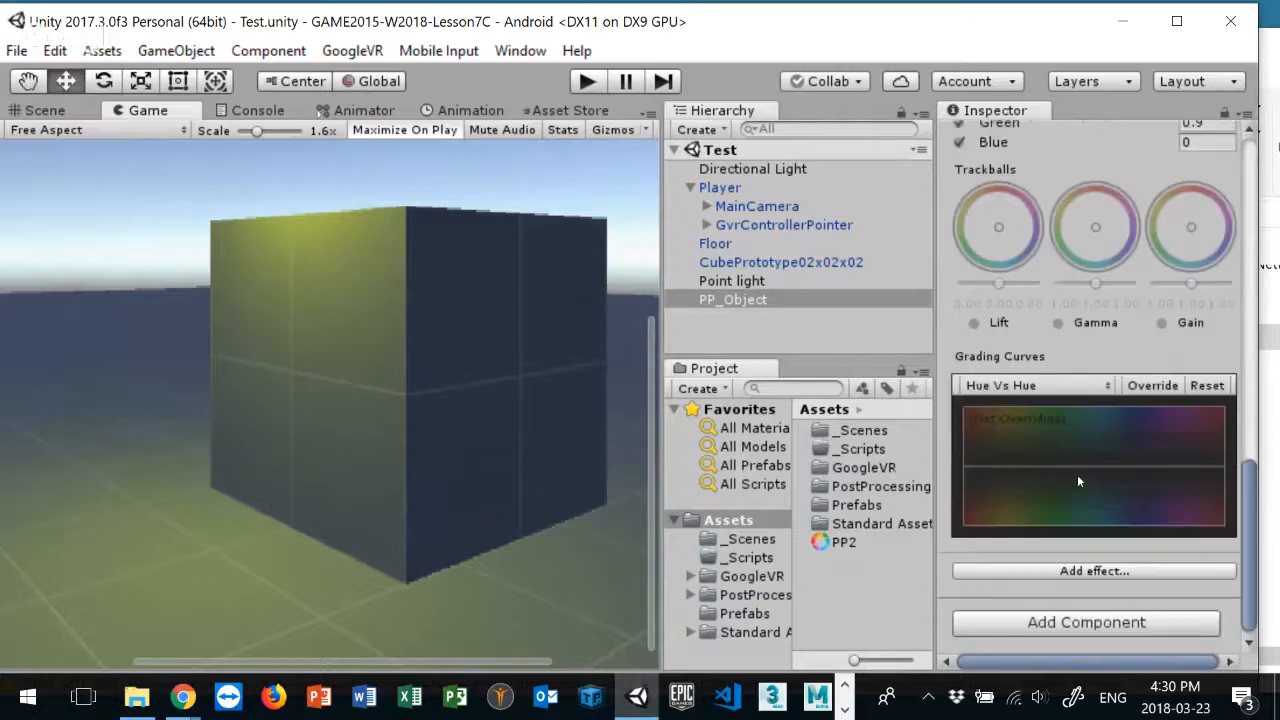
scroll(1103, 346, "up", 3)
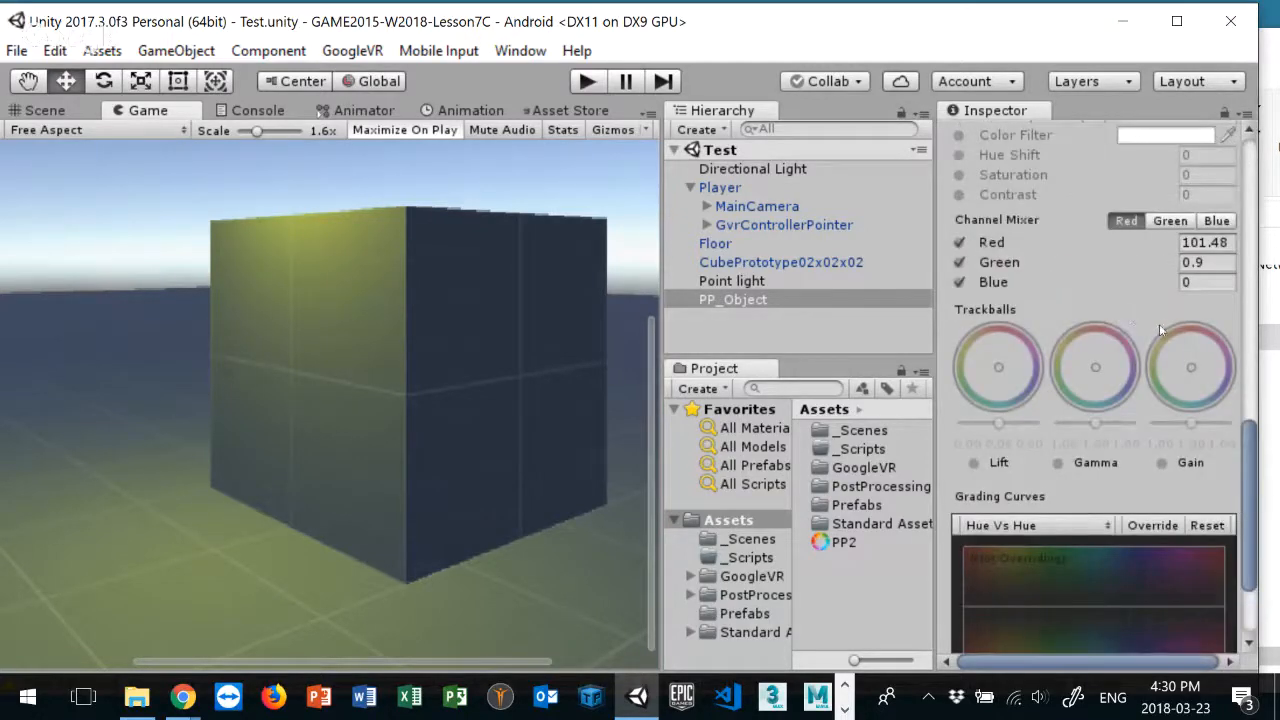
scroll(1159, 324, "up", 1)
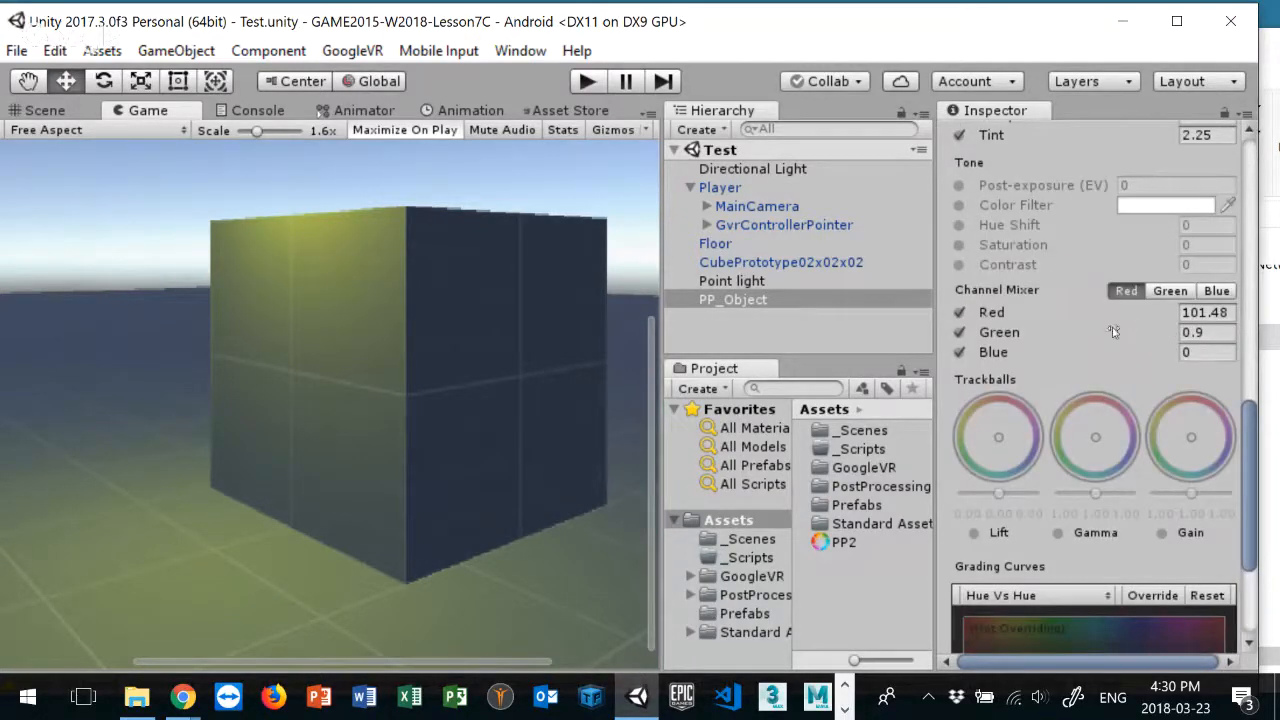
left_click_drag(1052, 336, 1130, 355)
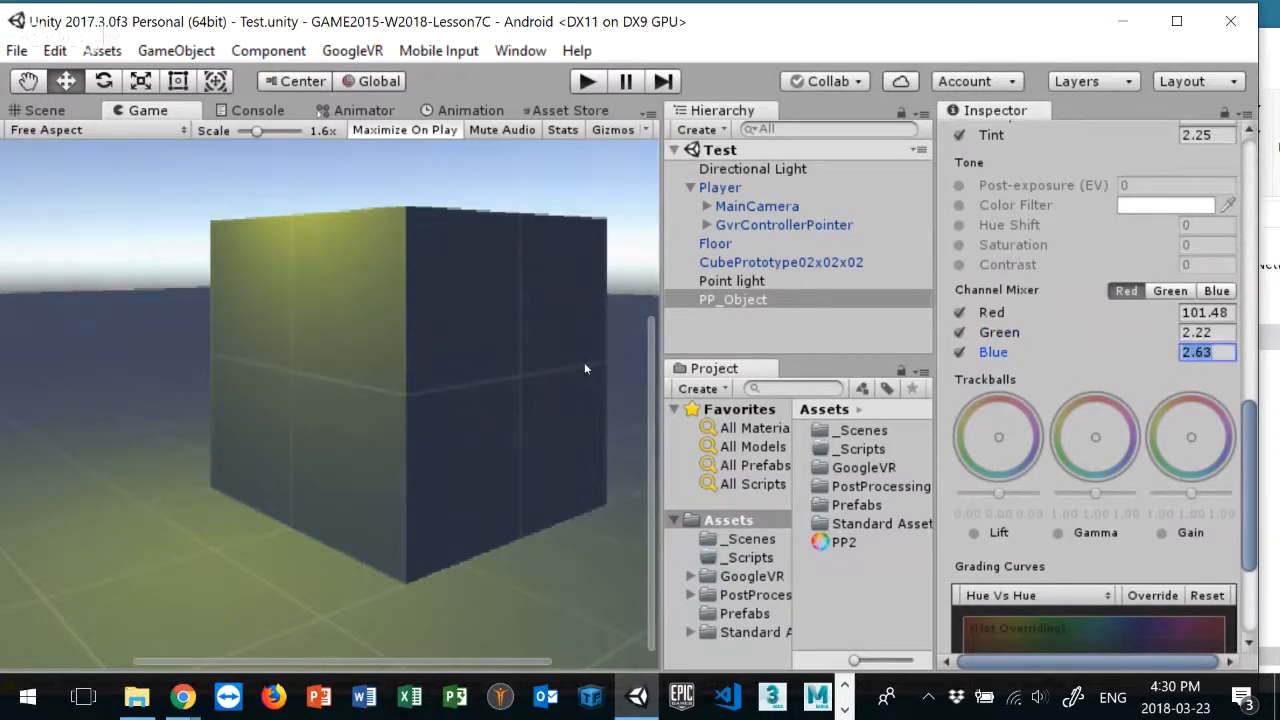
Step: Enable the Color Grading Mode override on PP_Object and set it to Low Definition Range
scroll(1060, 300, "up", 4)
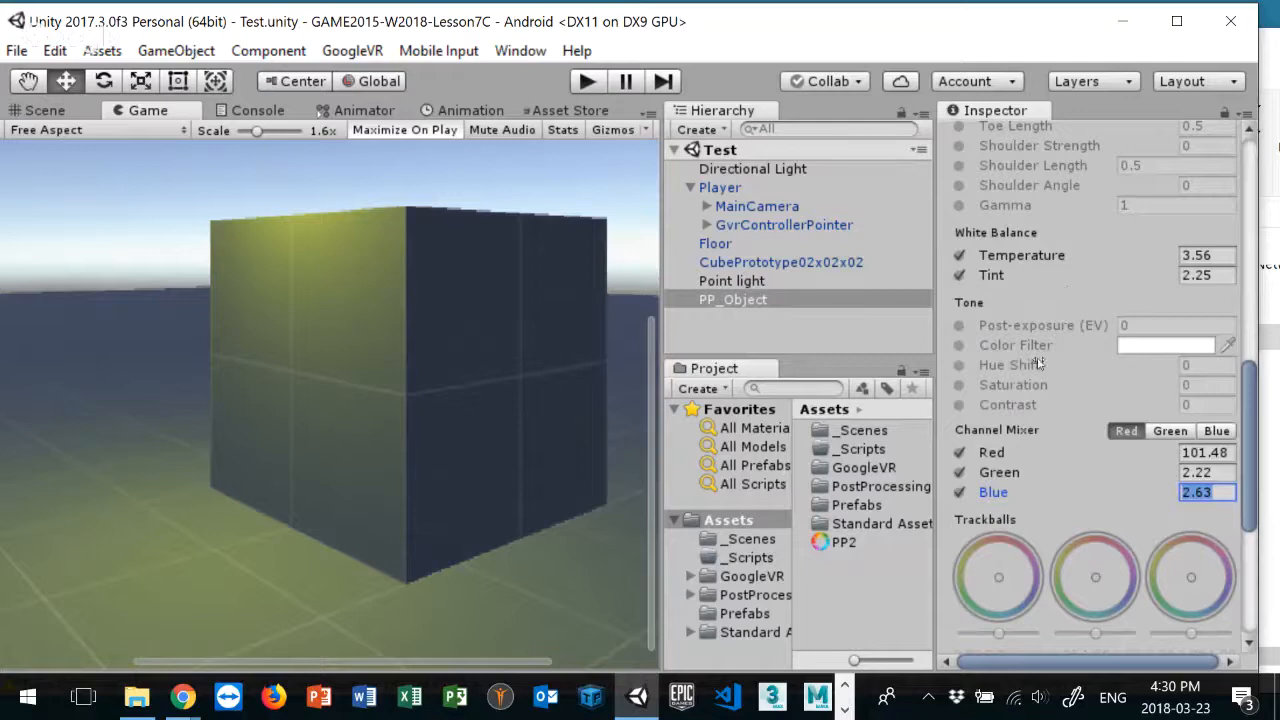
scroll(1067, 353, "up", 3)
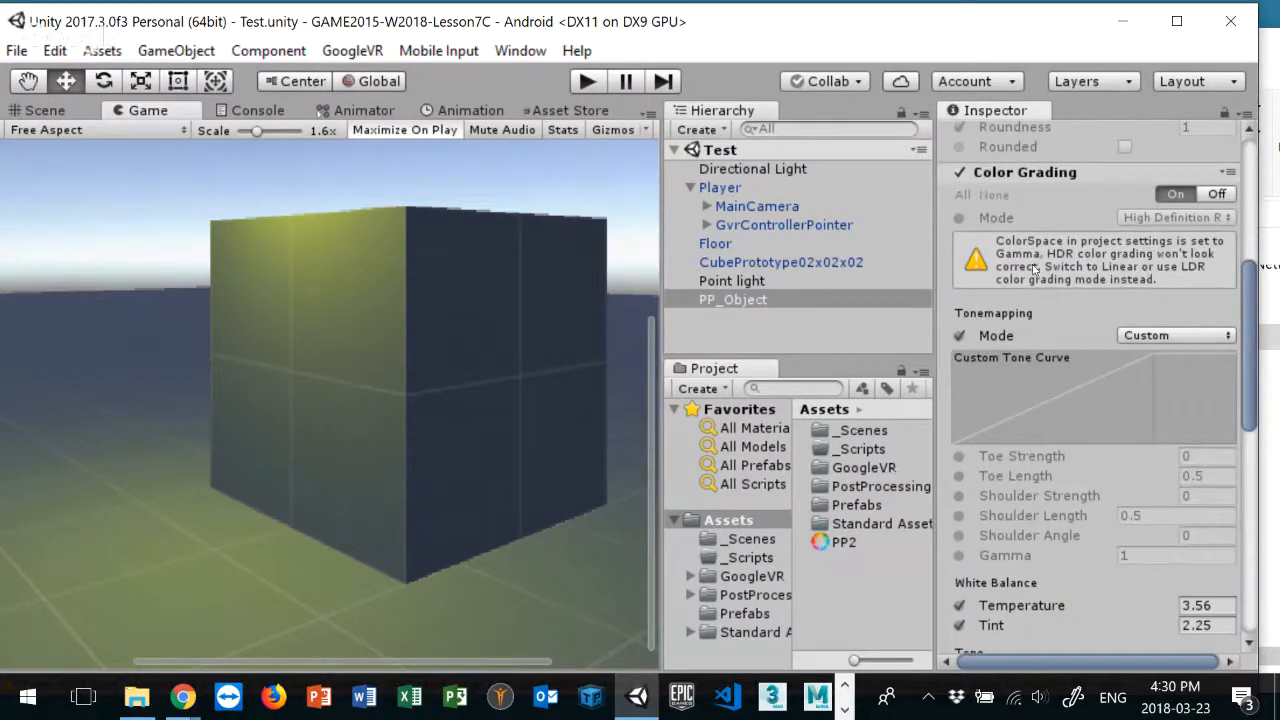
scroll(1097, 300, "up", 1)
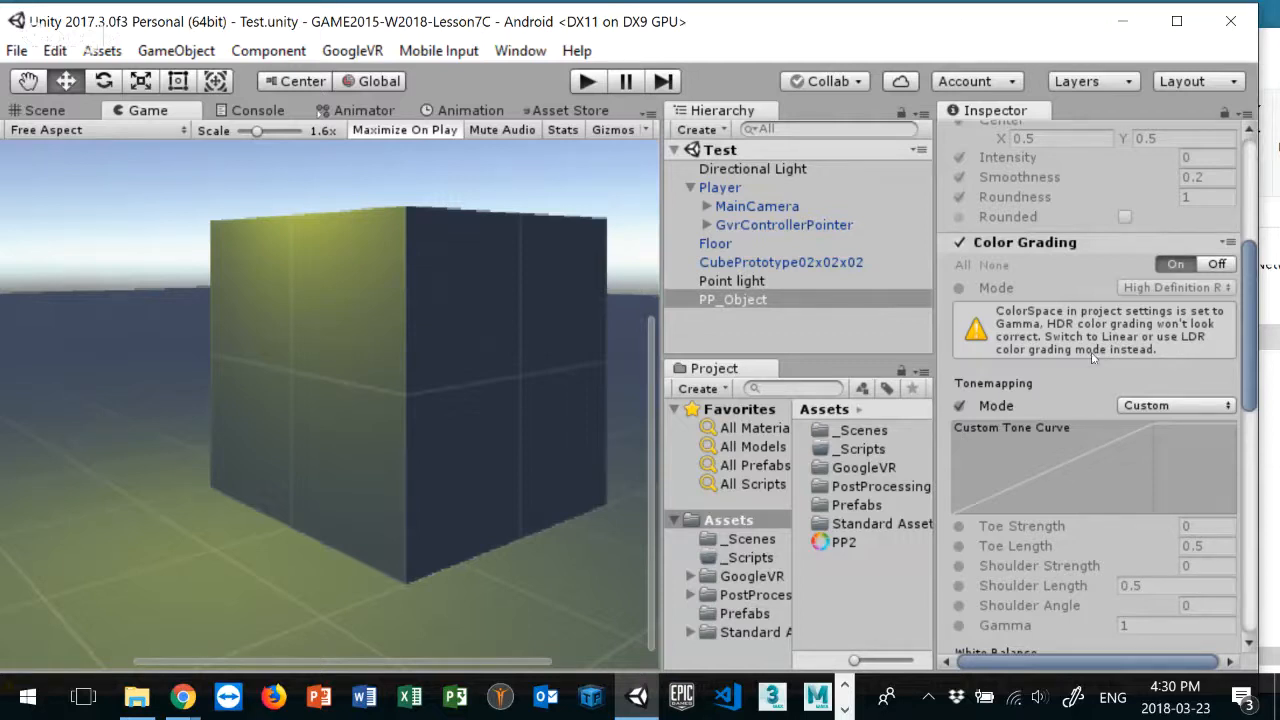
scroll(1010, 368, "up", 3)
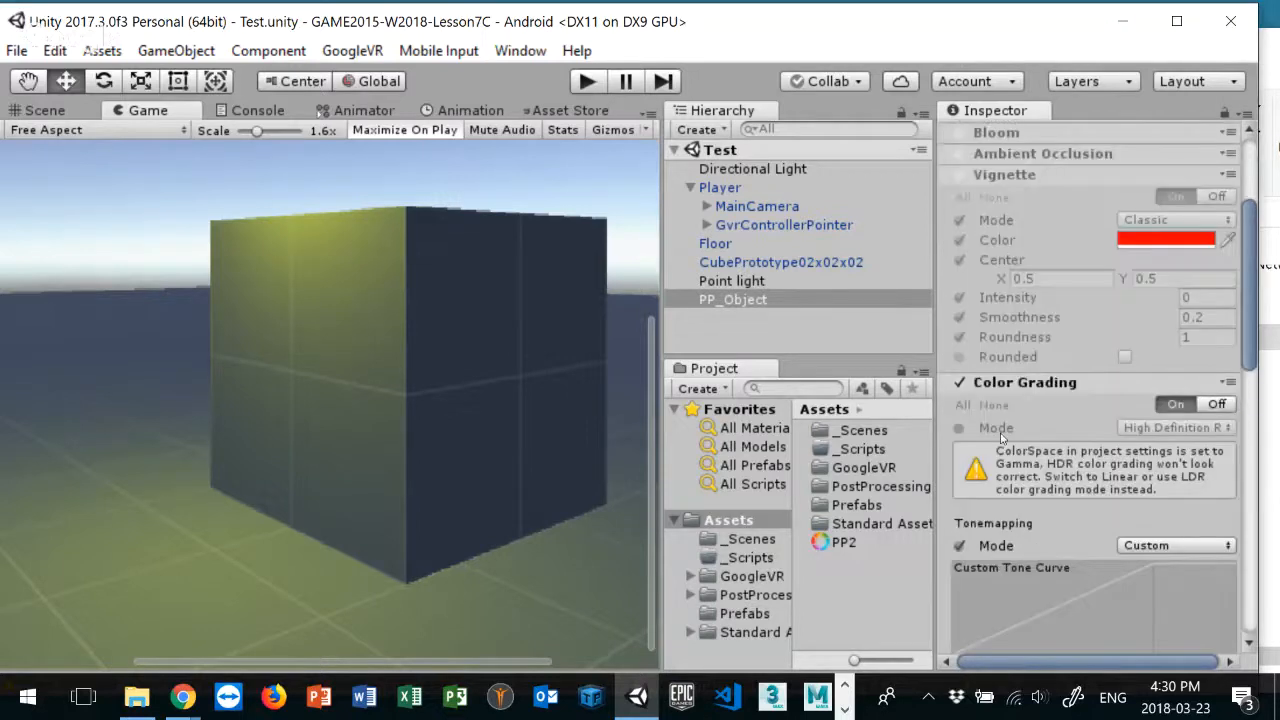
scroll(1000, 400, "down", 2)
left_click(958, 357)
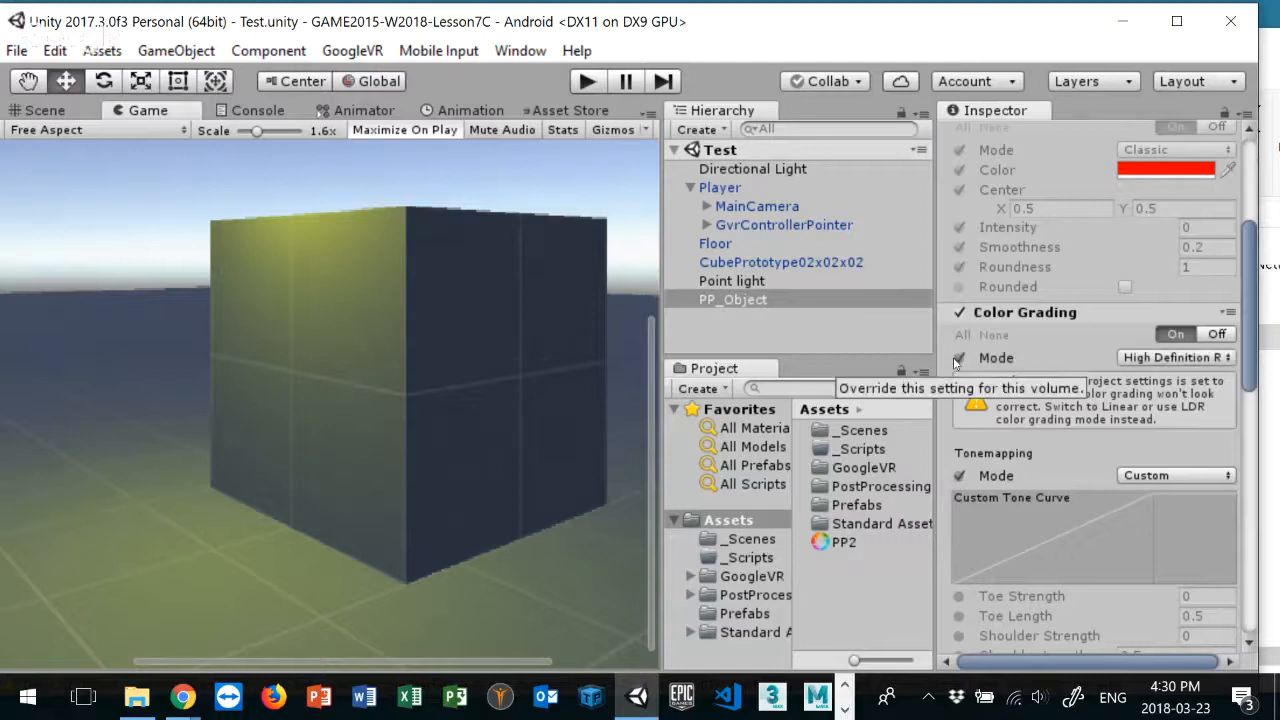
left_click(1156, 355)
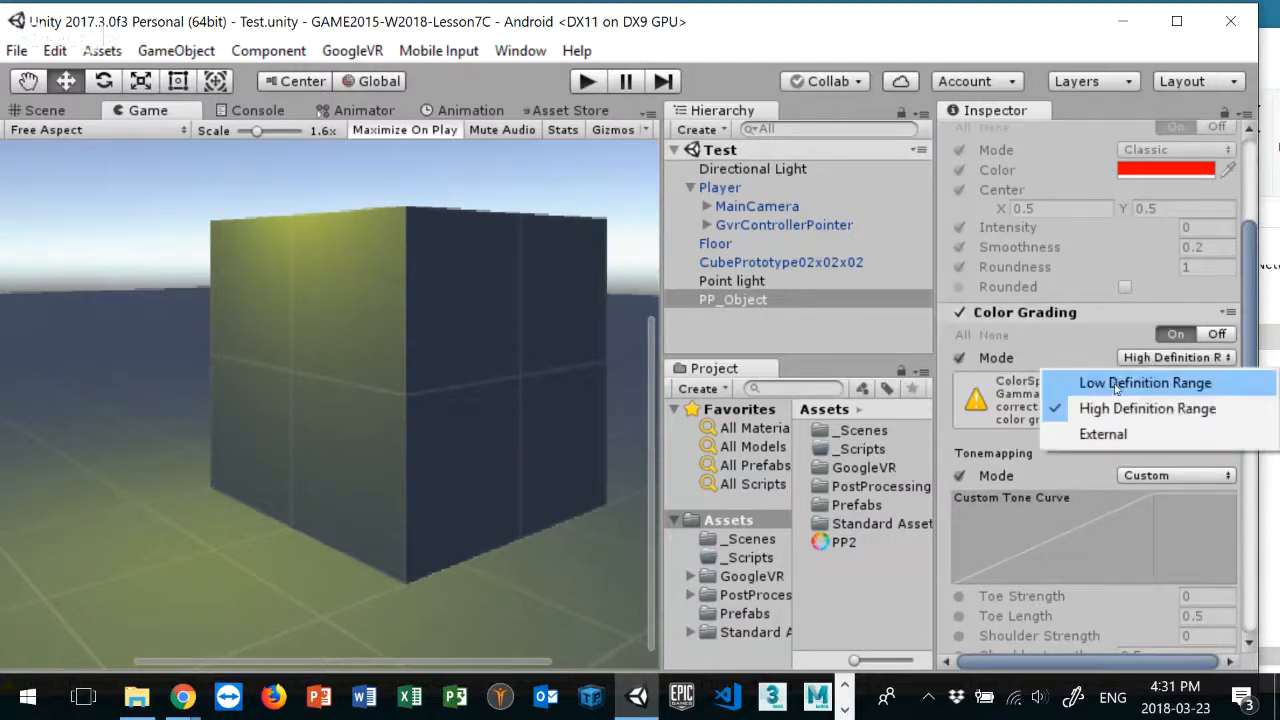
left_click(1116, 384)
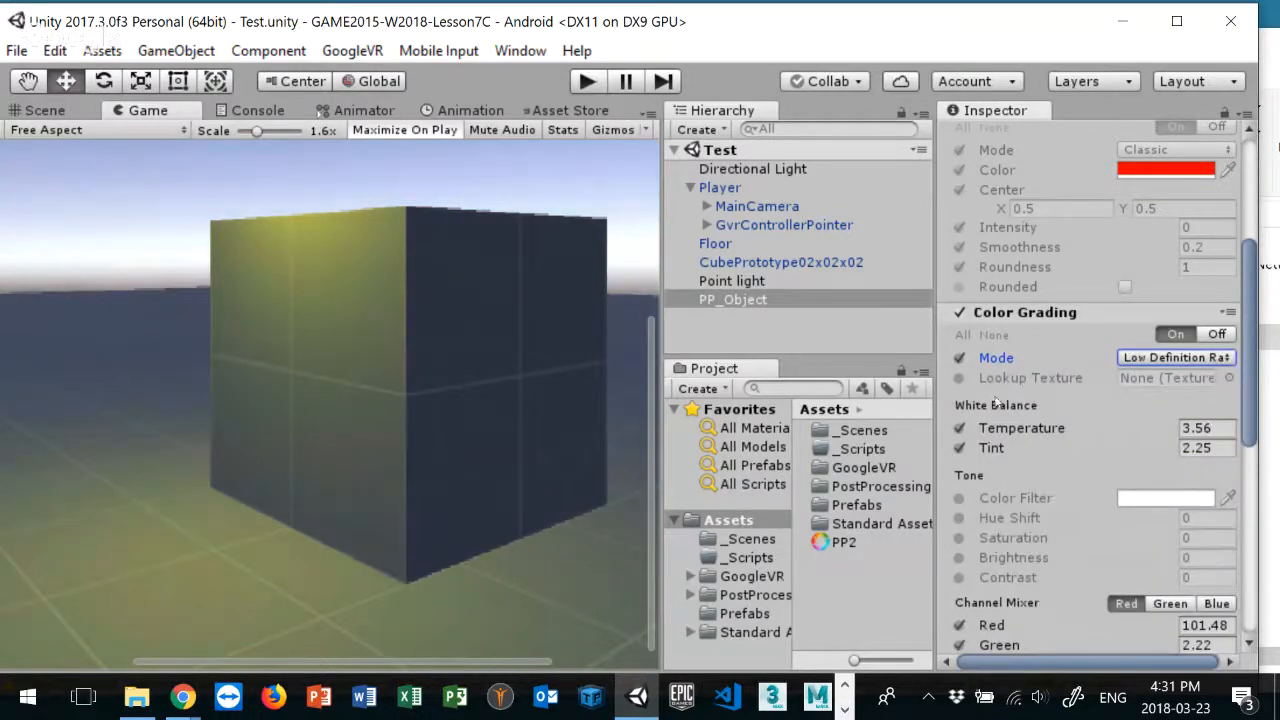
Step: Raise the Channel Mixer's Red to about 102.24 for the red channel
left_click(1160, 360)
left_click(1092, 342)
scroll(1069, 446, "down", 3)
scroll(1066, 440, "down", 7)
scroll(1066, 440, "up", 5)
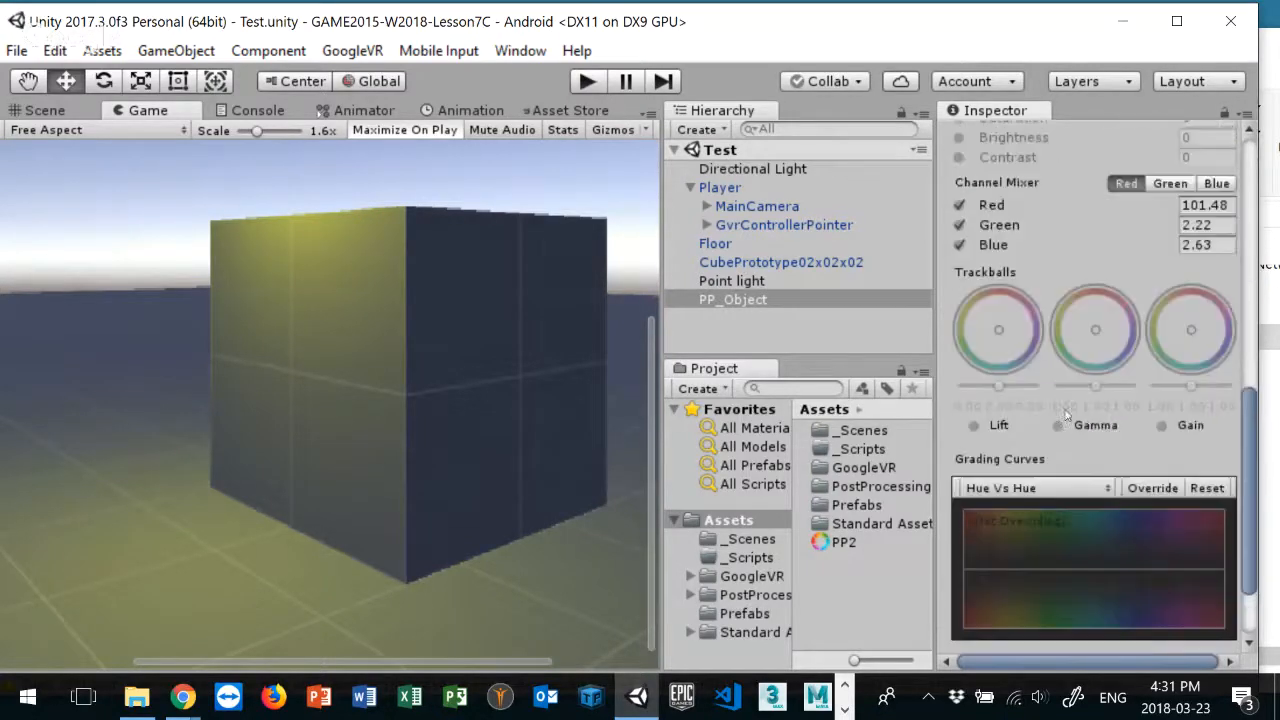
scroll(1100, 340, "up", 2)
mouse_move(1062, 426)
left_mouse_down()
mouse_move(1014, 418)
mouse_move(1066, 422)
left_mouse_up()
scroll(1092, 347, "up", 4)
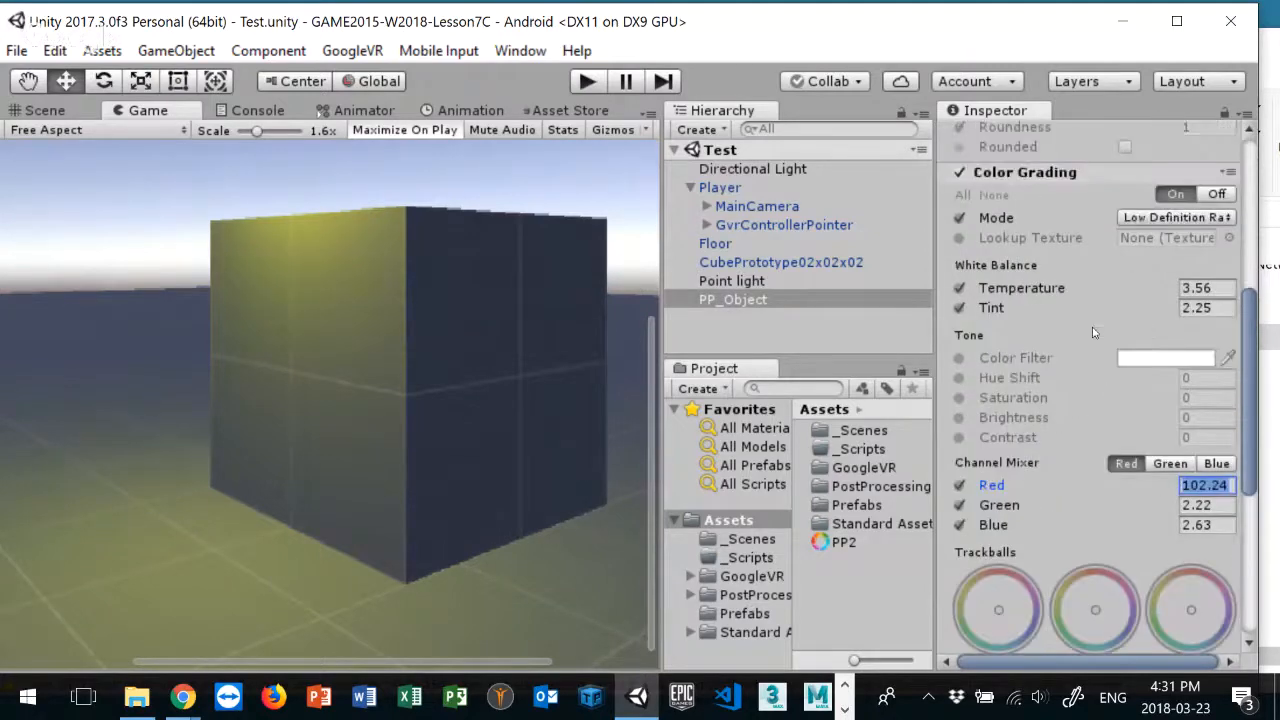
Step: Set the Color Grading mode to High Definition Range and the Tonemapping mode to ACES after trying Neutral
left_click(1166, 288)
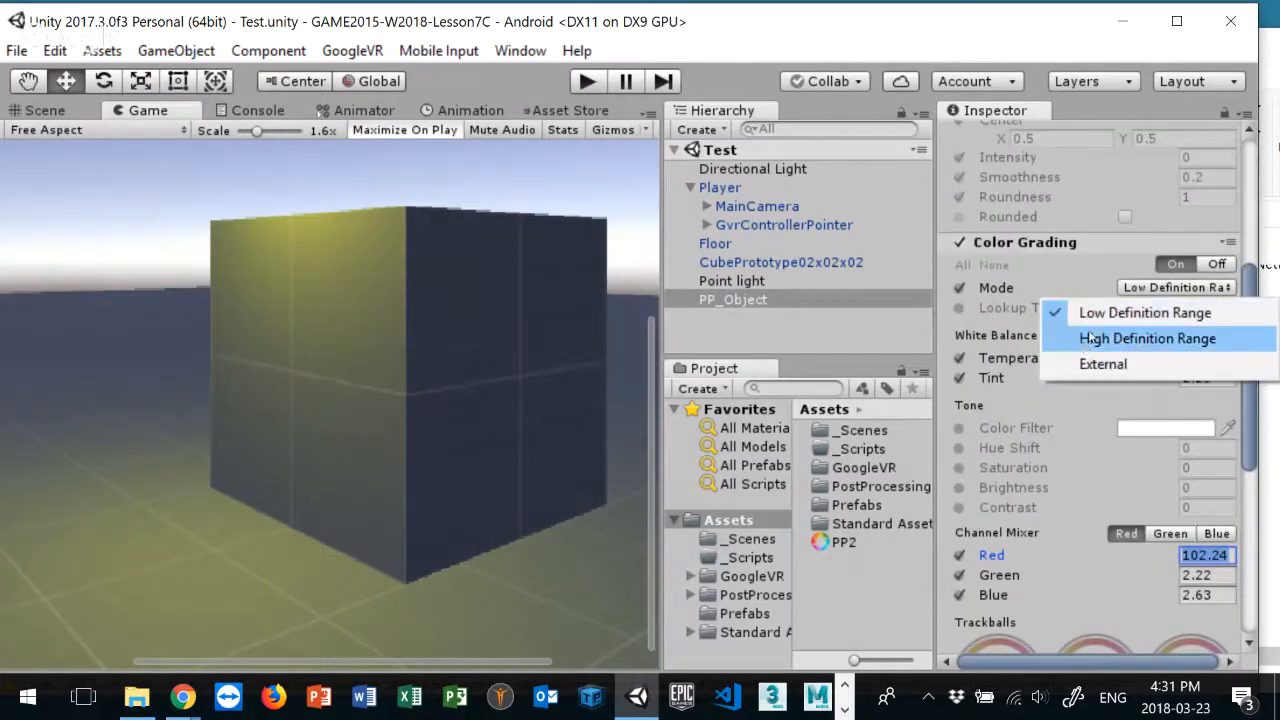
left_click(1092, 338)
left_click(1148, 405)
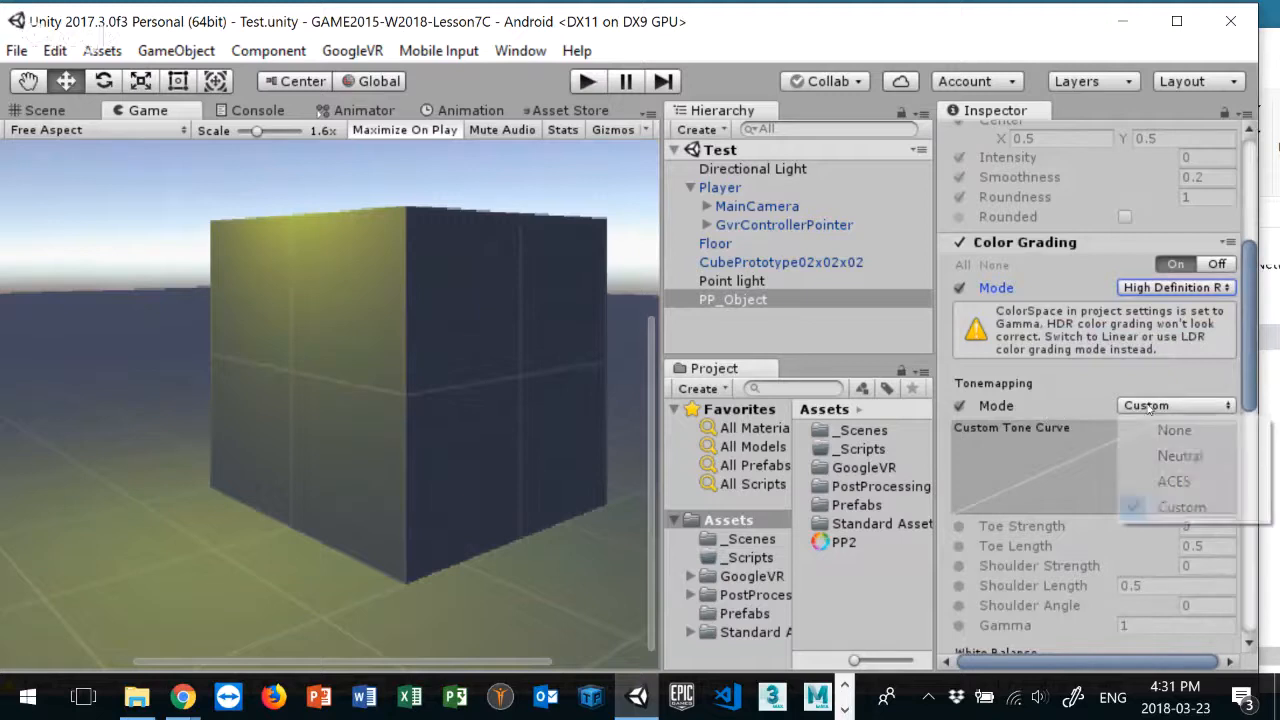
left_click(1176, 455)
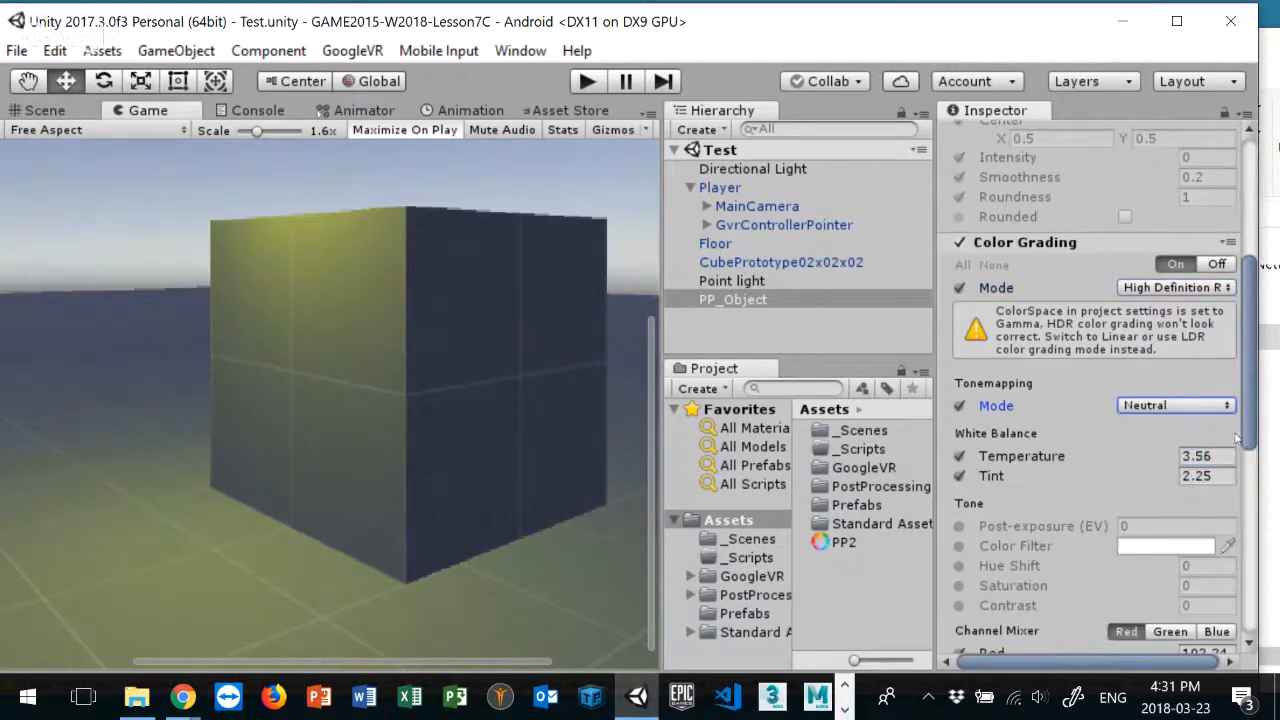
left_click(1166, 405)
left_click(1178, 480)
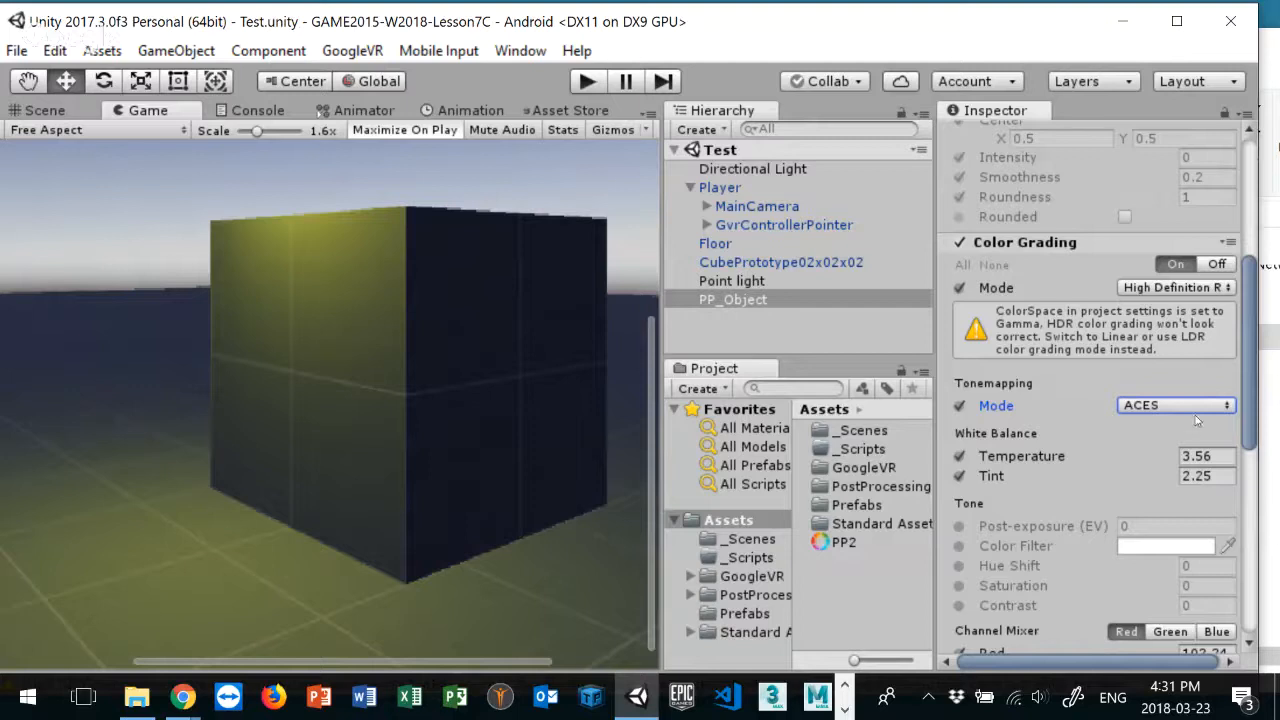
Step: Set the White Balance Temperature to about 22.6 and the Channel Mixer's Red, Green and Blue to about 55.4, 27.9 and -0.71
left_click_drag(1080, 459, 1166, 457)
mouse_move(1026, 472)
left_mouse_down()
mouse_move(1072, 478)
mouse_move(1001, 484)
mouse_move(1037, 483)
left_mouse_up()
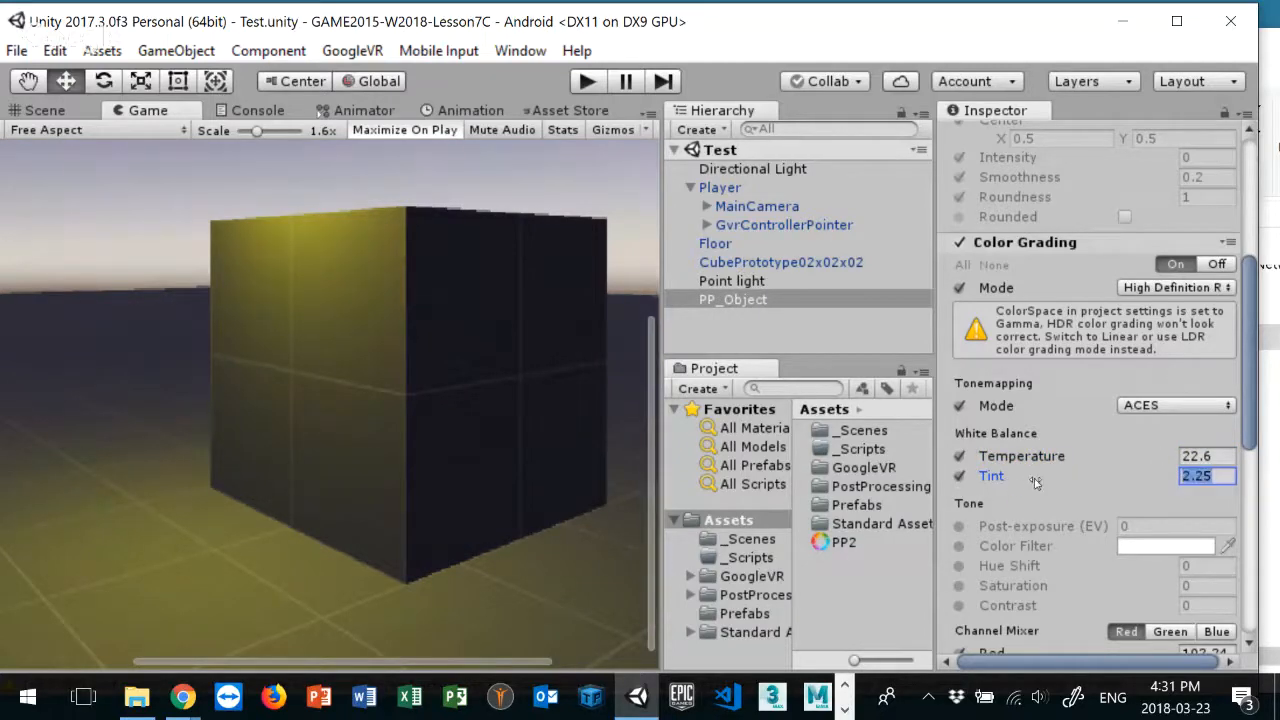
scroll(1035, 483, "down", 8)
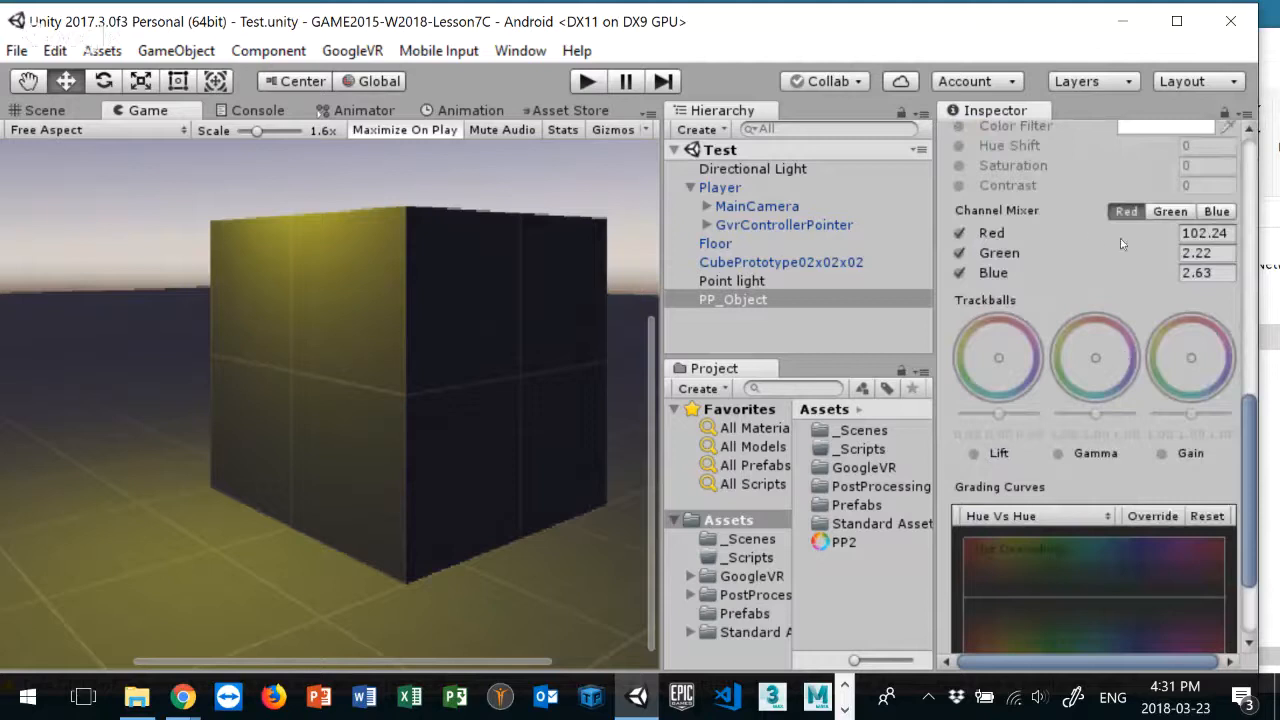
left_click_drag(1120, 238, 1171, 252)
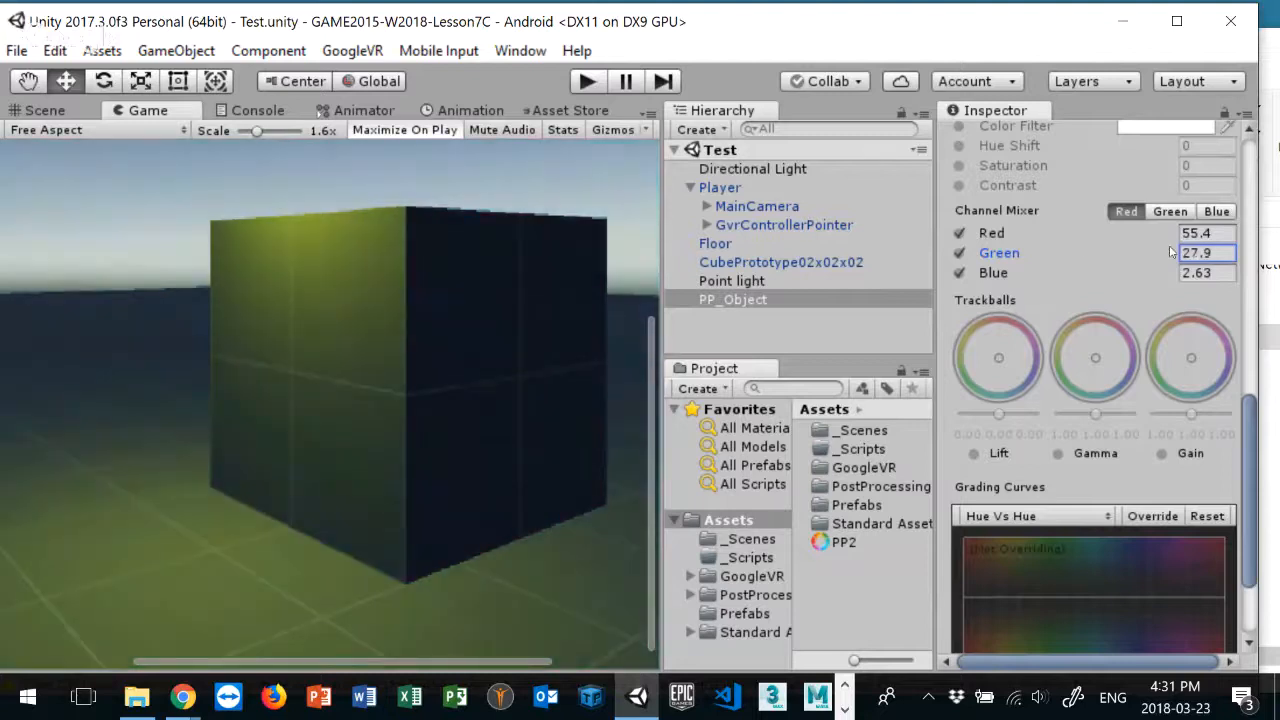
mouse_move(1045, 277)
left_mouse_down()
mouse_move(1070, 273)
mouse_move(1000, 278)
mouse_move(1022, 273)
left_mouse_up()
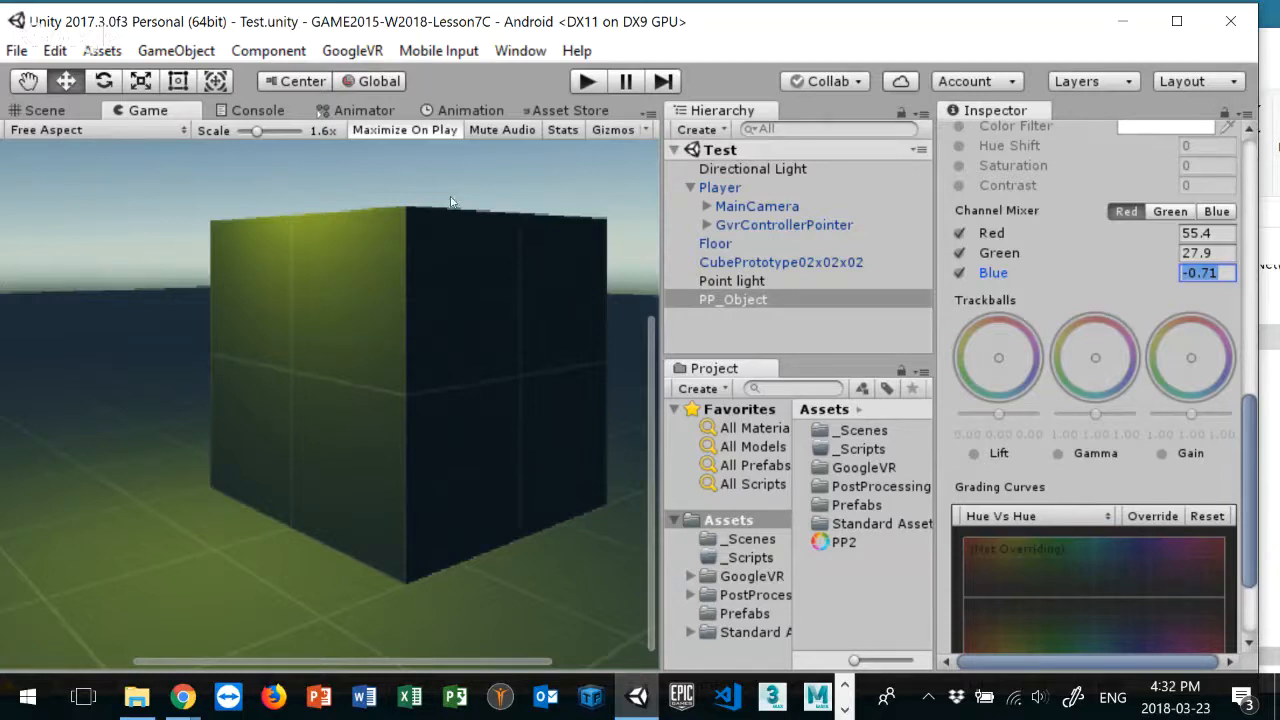
Step: Add the Chromatic Aberration effect to the PP2 post-processing profile
scroll(1123, 283, "up", 15)
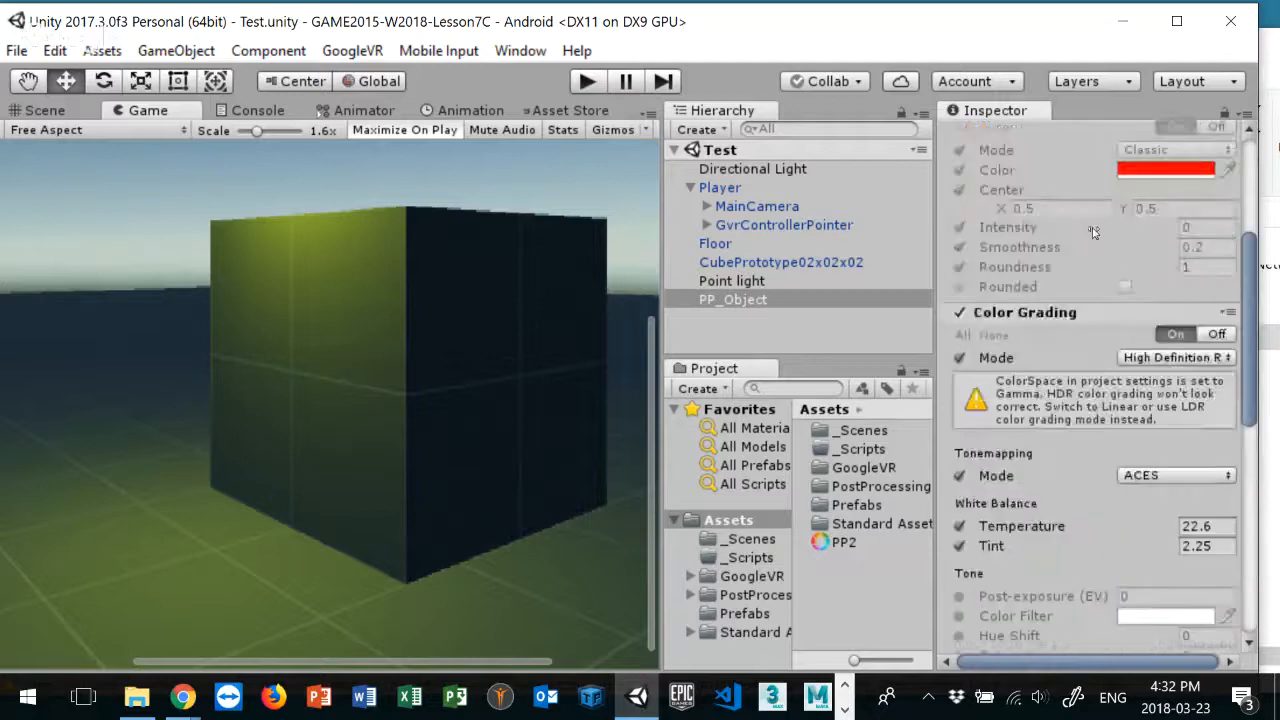
scroll(1078, 371, "up", 3)
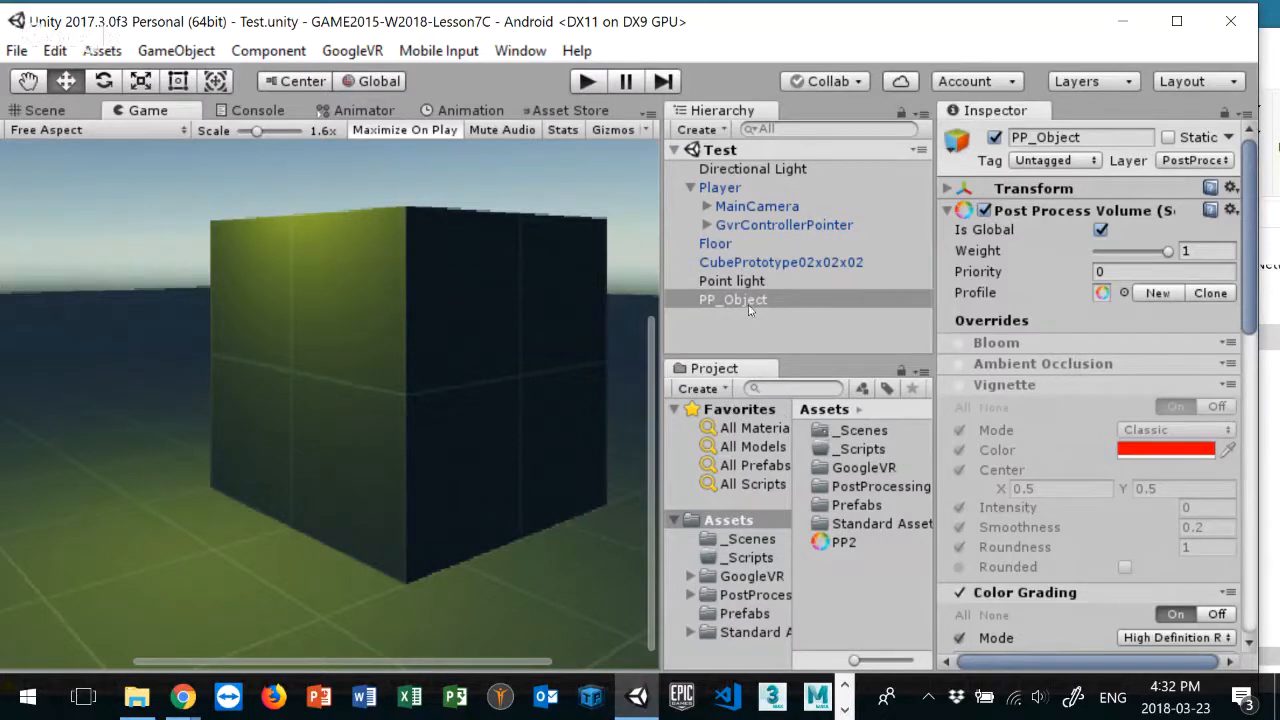
left_click(845, 542)
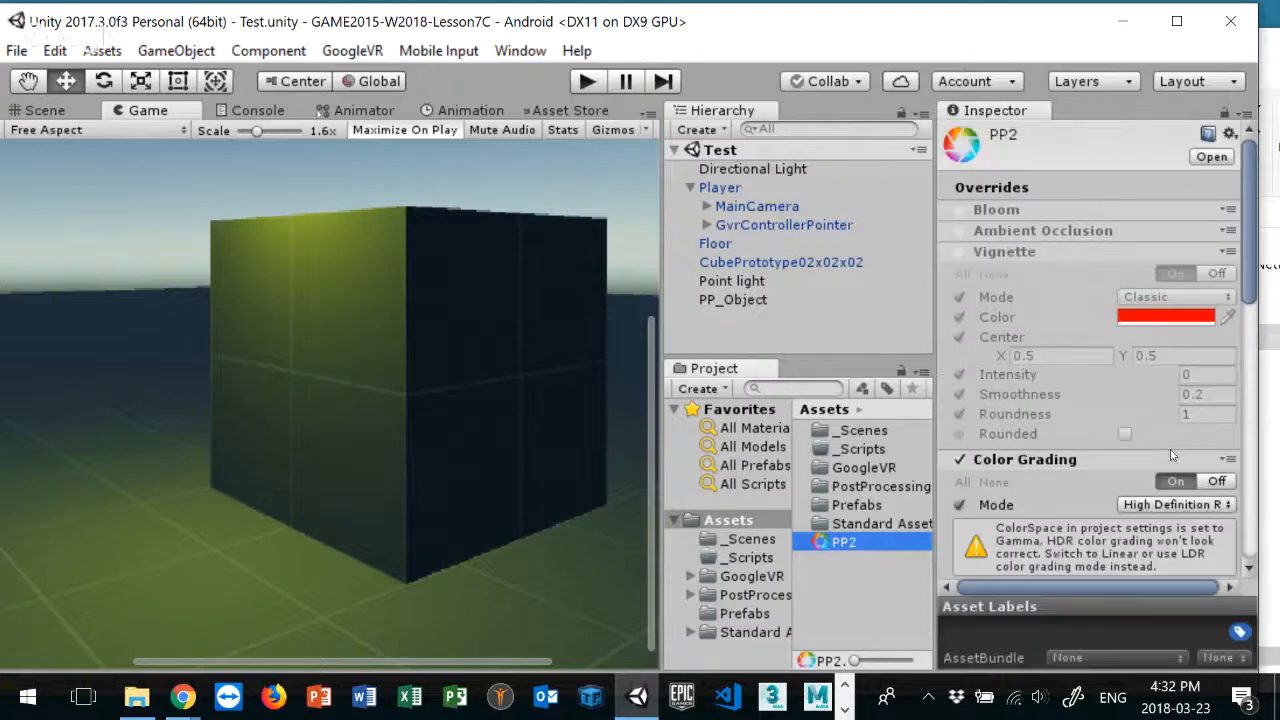
scroll(1096, 517, "down", 10)
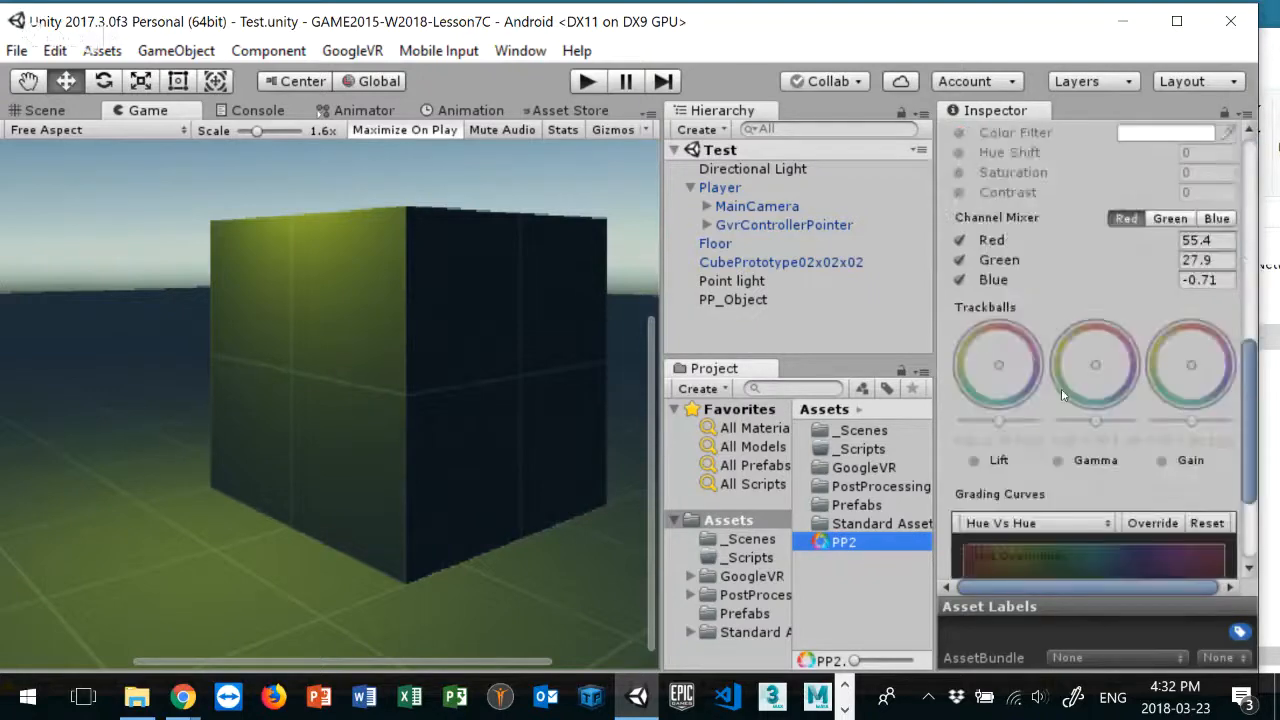
scroll(1096, 517, "down", 2)
left_click(1100, 538)
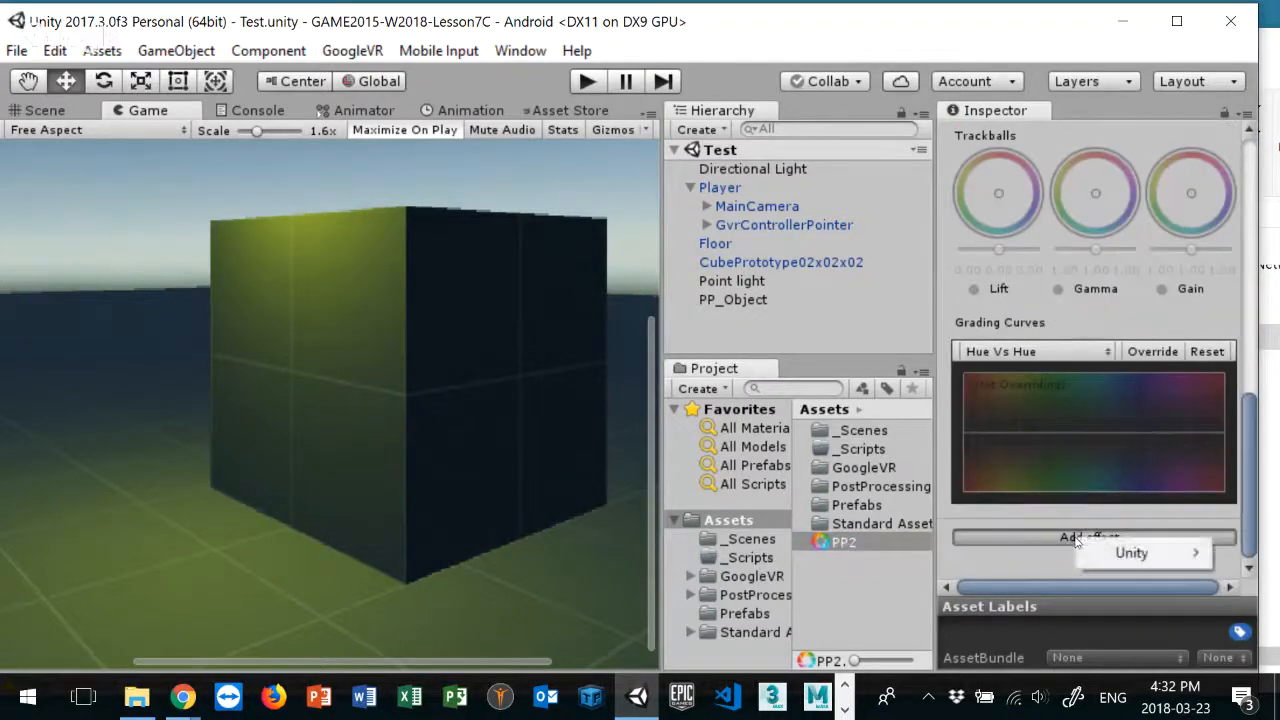
mouse_move(1124, 560)
left_click(940, 373)
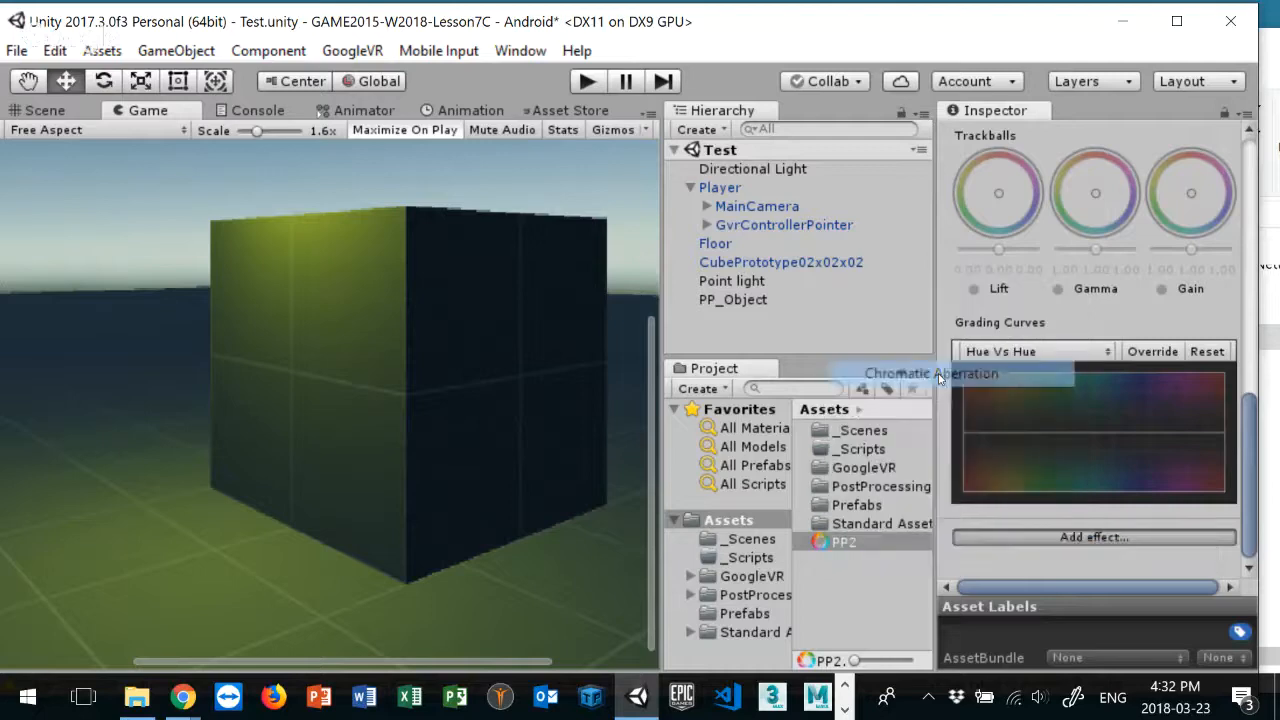
Step: Turn off PP_Object's Color Grading effect and collapse the Vignette and Color Grading settings
left_click(738, 302)
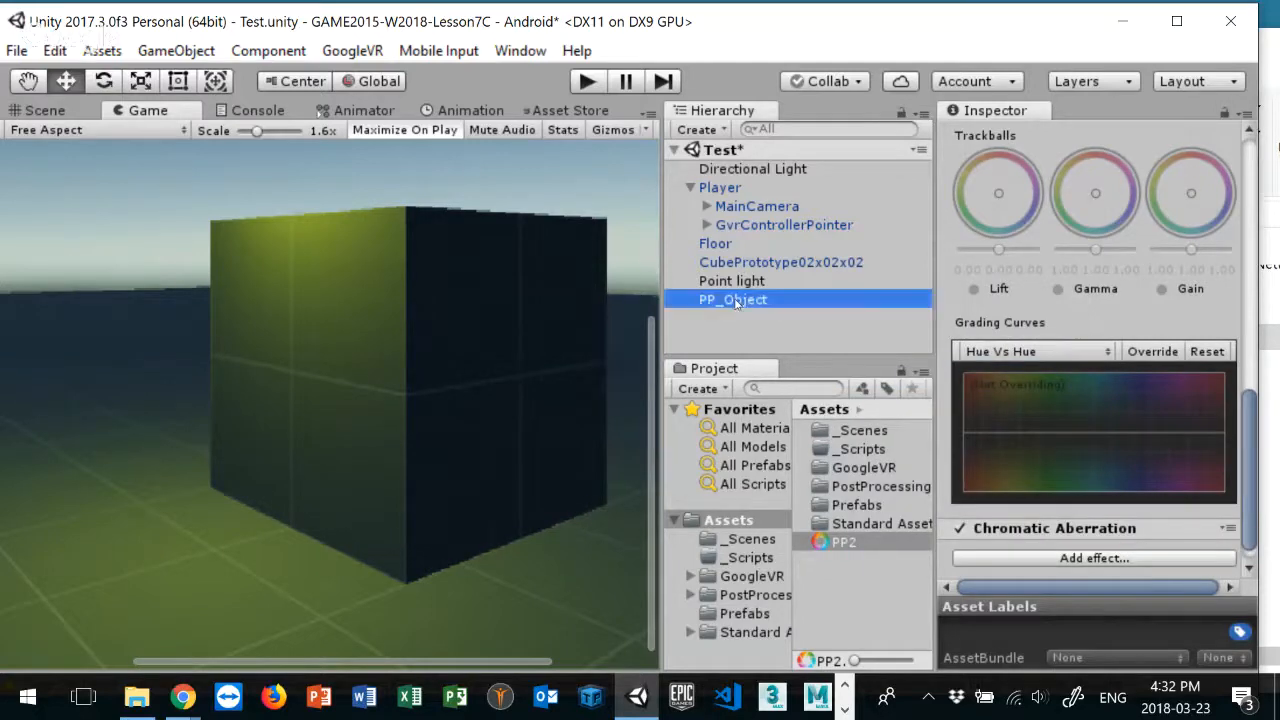
scroll(1195, 348, "up", 5)
scroll(1195, 348, "up", 5)
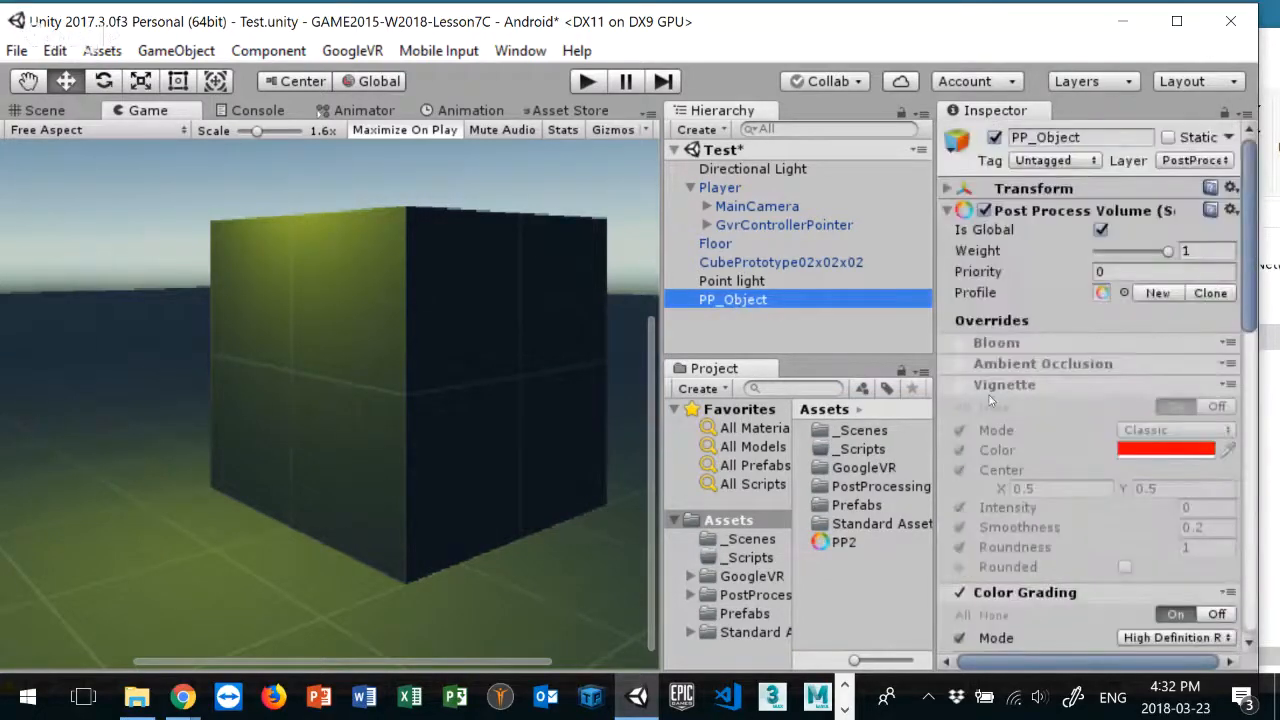
scroll(990, 460, "down", 1)
left_click(960, 523)
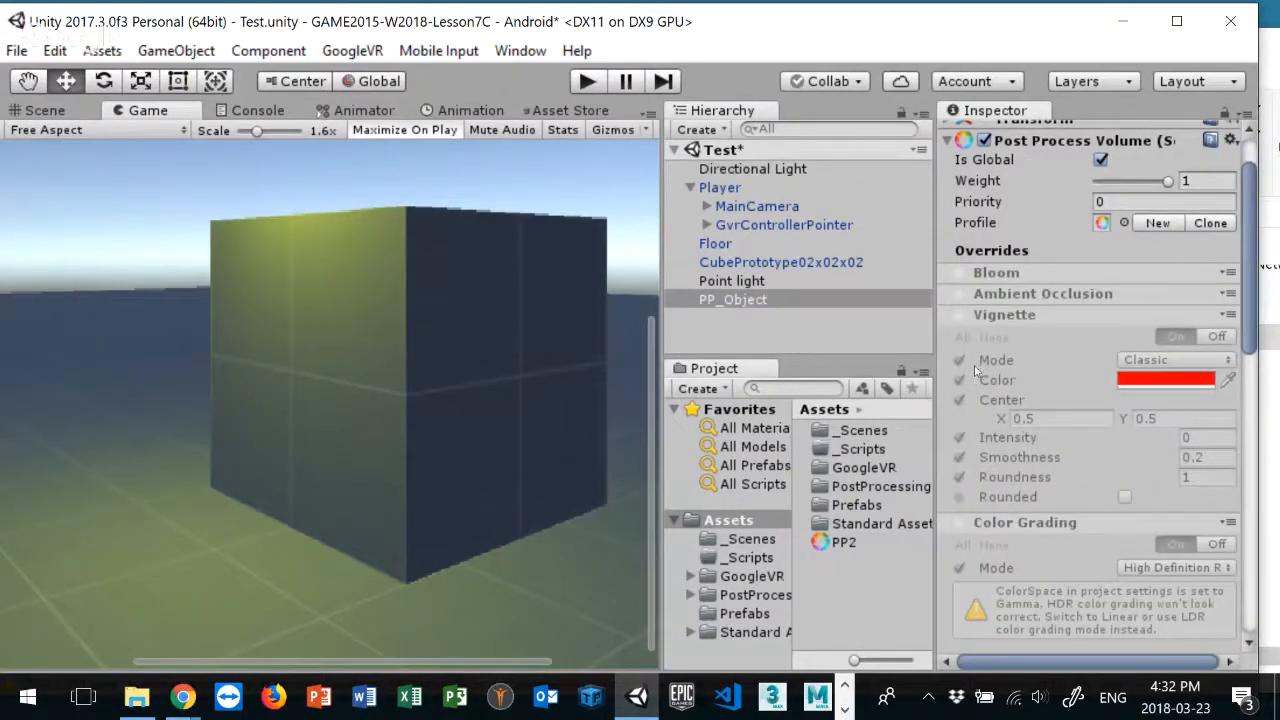
left_click(1095, 314)
scroll(1094, 375, "down", 3)
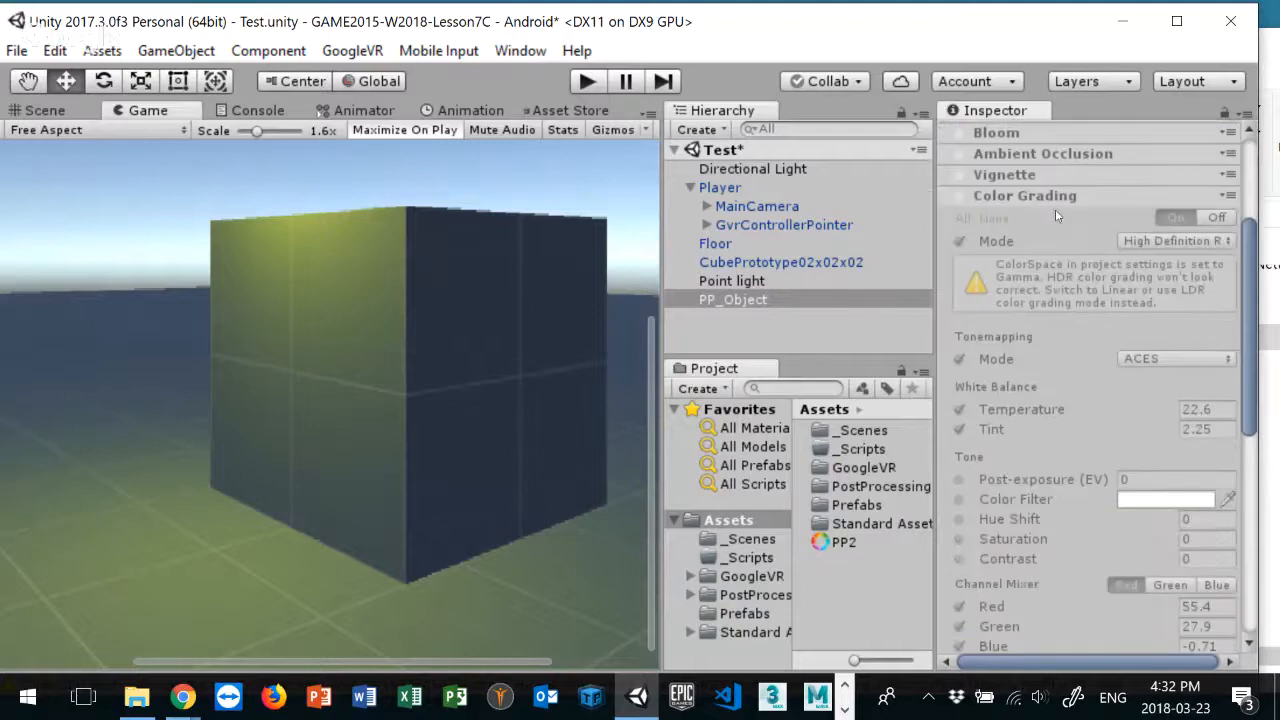
left_click(1100, 196)
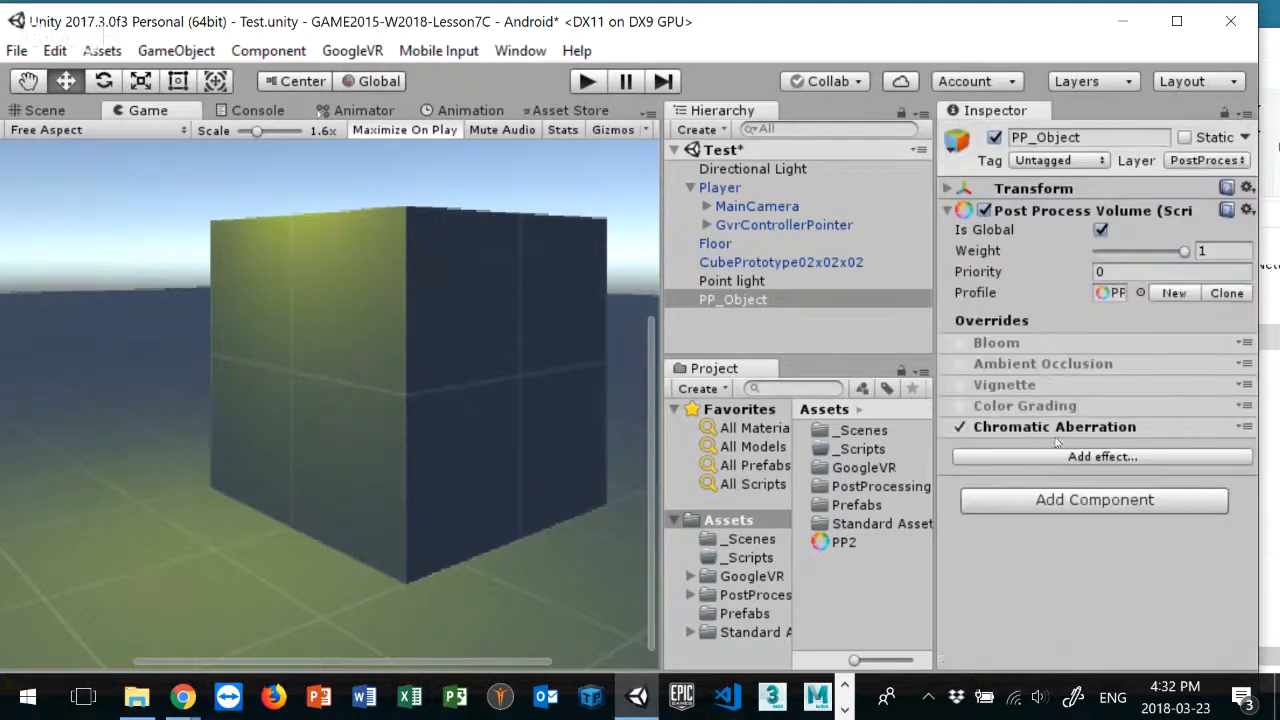
Step: Override Chromatic Aberration's Spectral Lut, Intensity and Fast Mode, with Fast Mode on and Intensity at about 0.65
left_click(1118, 429)
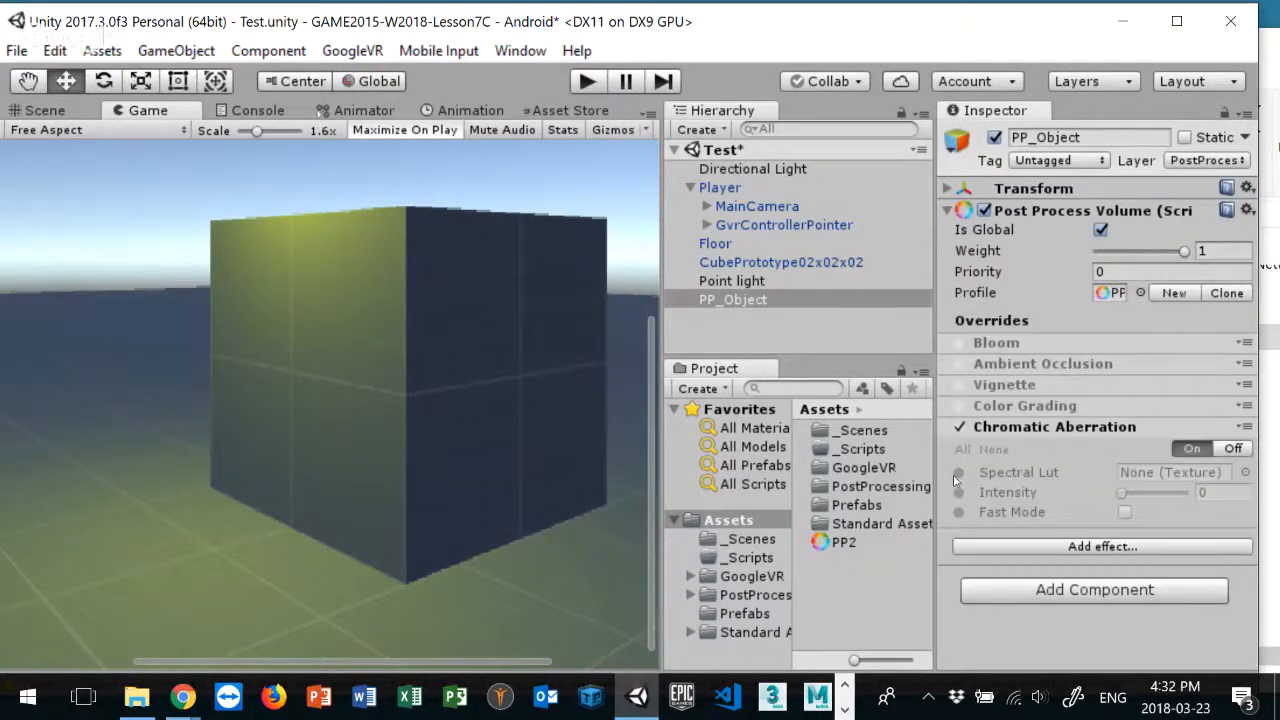
left_click(958, 472)
left_click(958, 492)
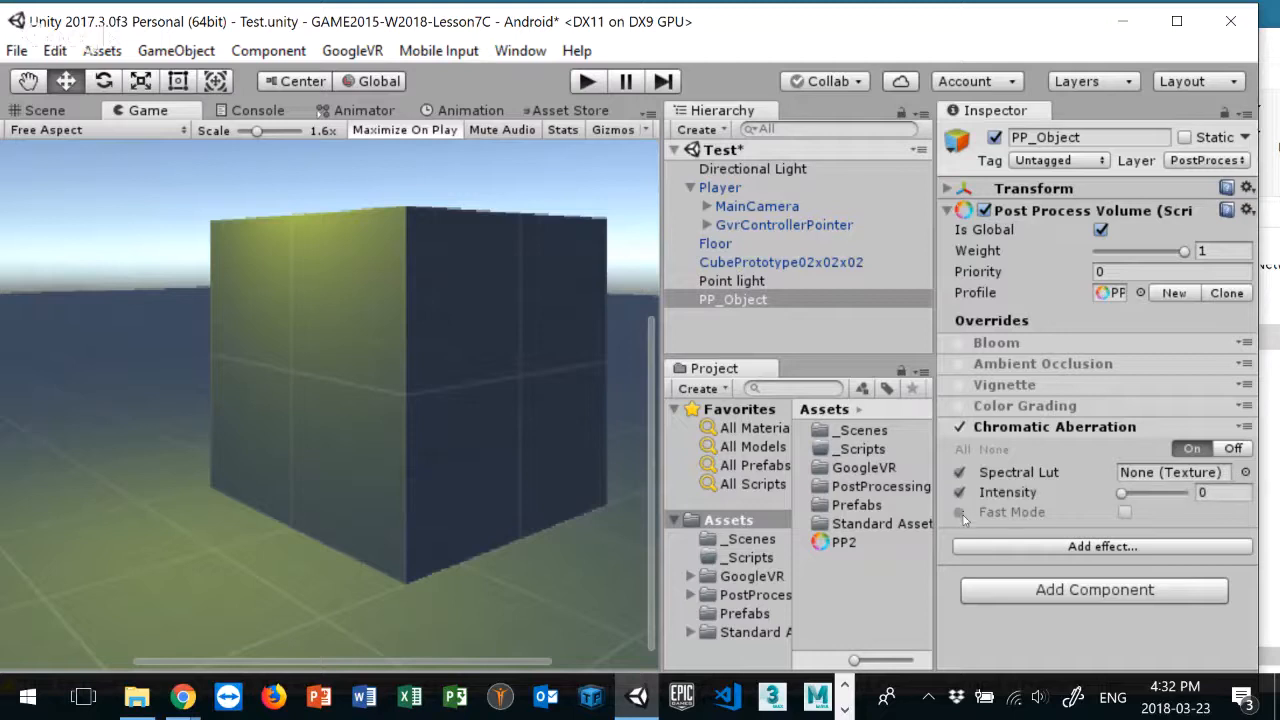
left_click(960, 512)
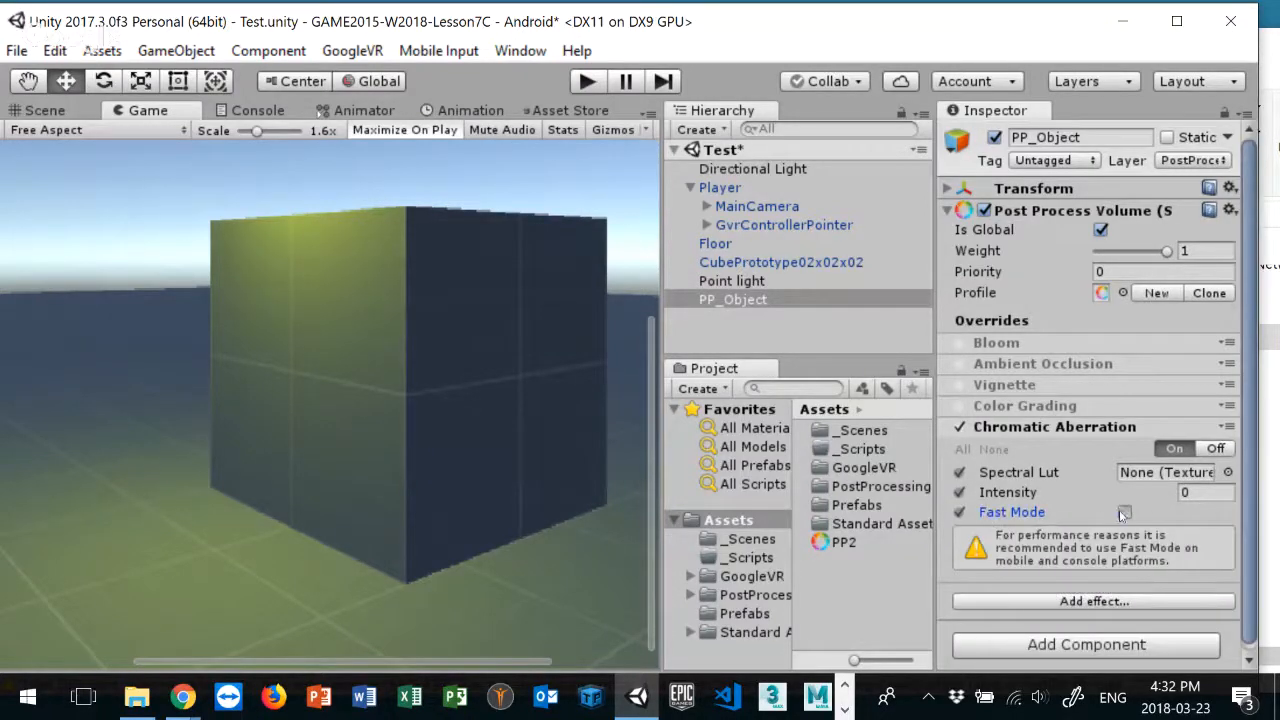
left_click(1124, 513)
left_click_drag(1121, 493, 1160, 497)
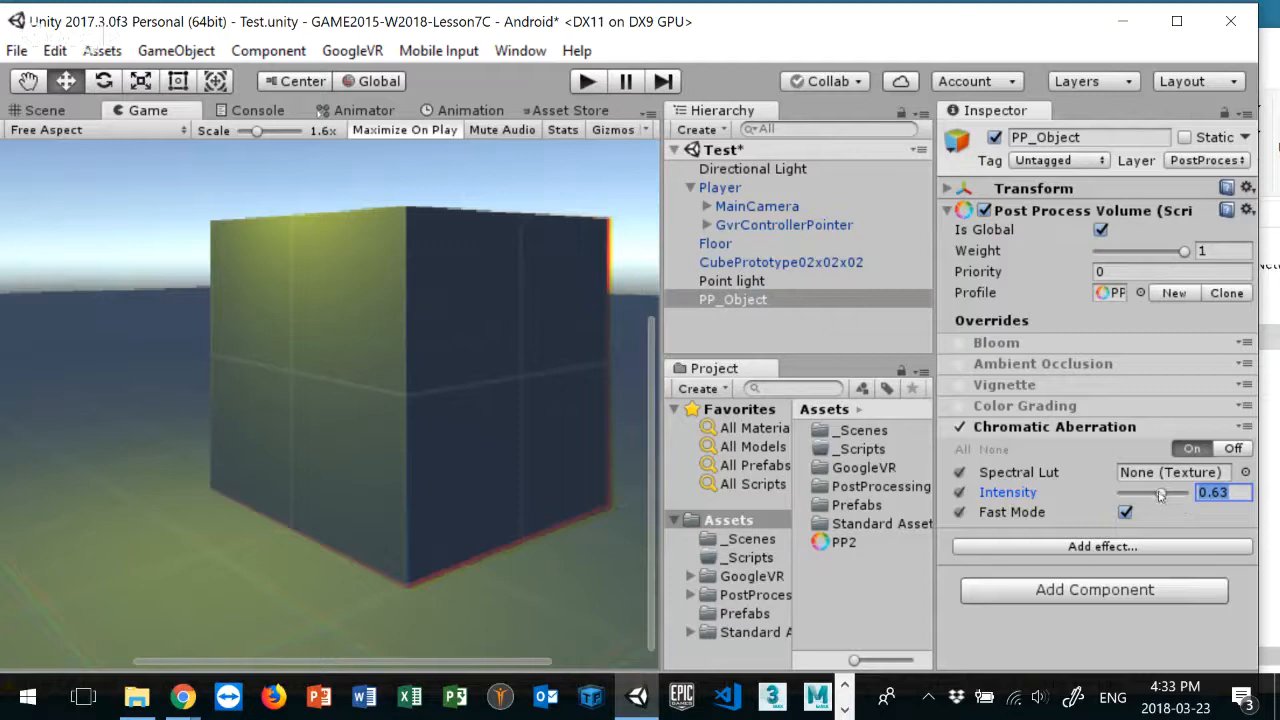
mouse_move(1161, 496)
left_mouse_down()
mouse_move(1128, 497)
mouse_move(1192, 492)
mouse_move(1198, 480)
mouse_move(1137, 486)
mouse_move(1160, 505)
left_mouse_up()
Step: Turn on the Bloom, Ambient Occlusion, Vignette and Color Grading effects together, and expand the Bloom settings
left_click(961, 343)
left_click(960, 364)
left_click(960, 385)
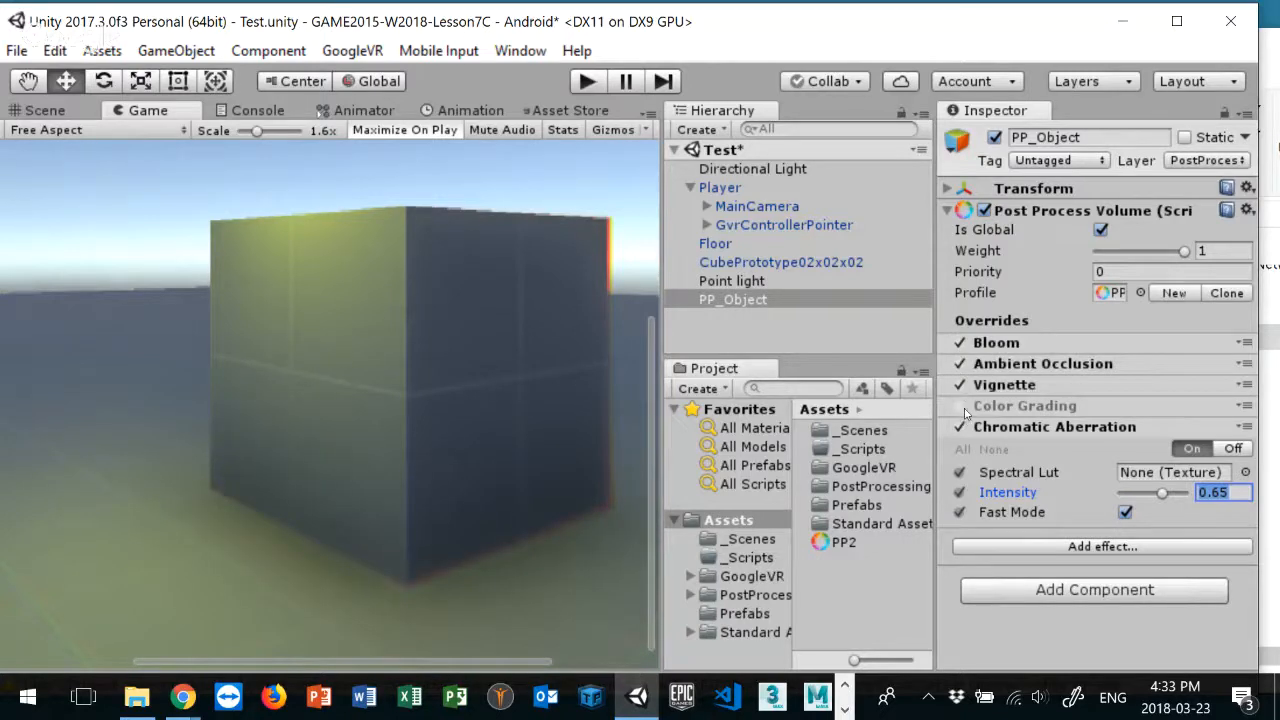
left_click(960, 406)
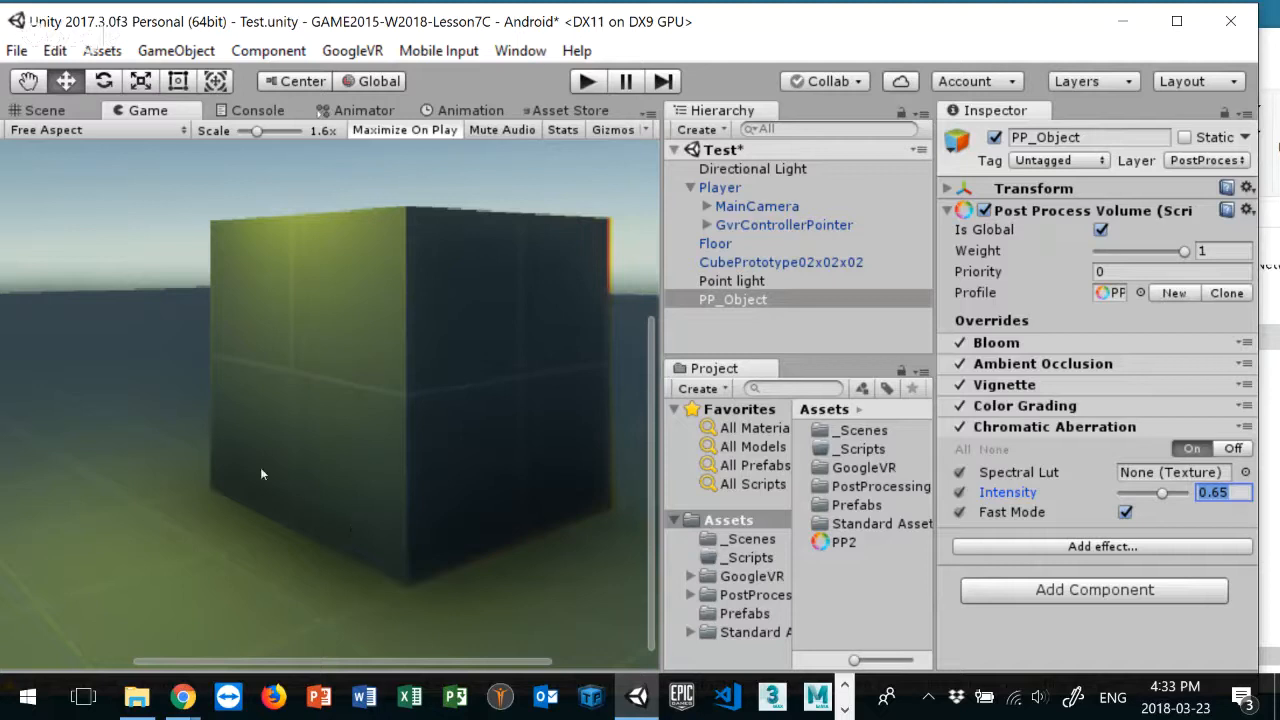
left_click(1048, 346)
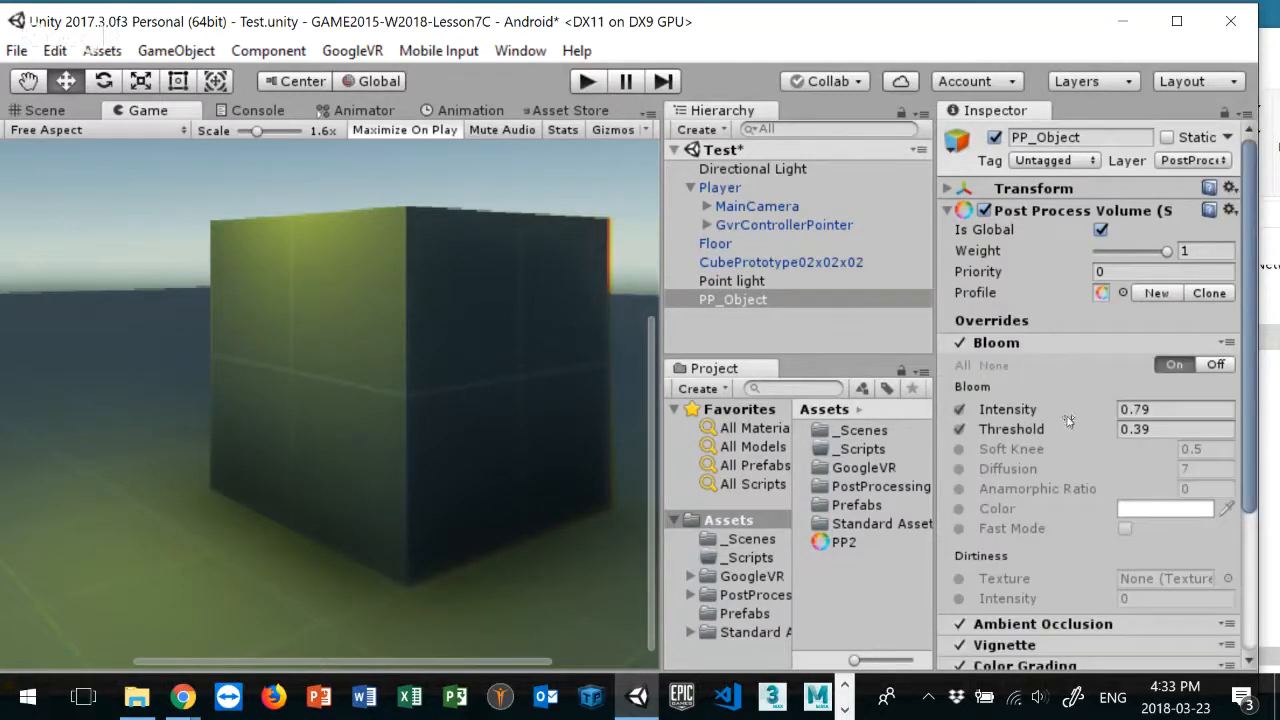
Step: Set PP_Object's Bloom Intensity to about 0.53 and Threshold to about 0.36, and collapse the Bloom settings
left_click_drag(1062, 412, 1046, 438)
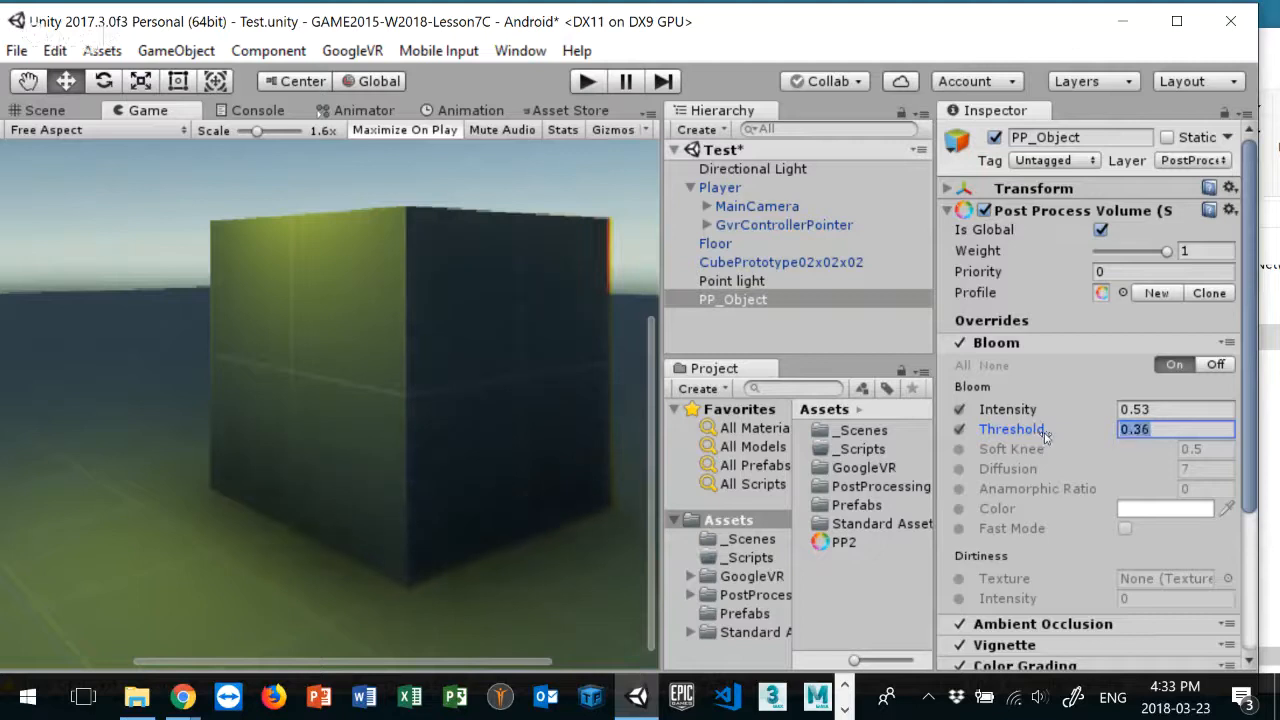
left_click(1000, 343)
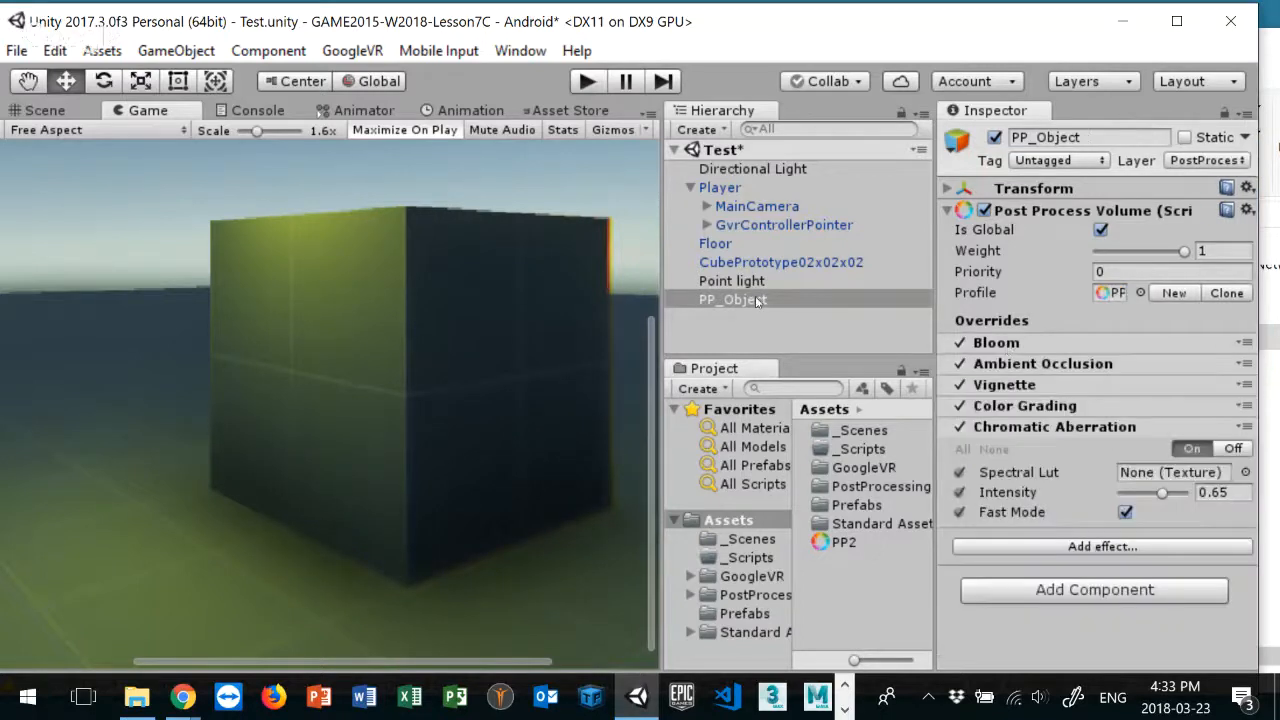
Step: Add the Grain effect to the PP2 post-processing profile
left_click(845, 542)
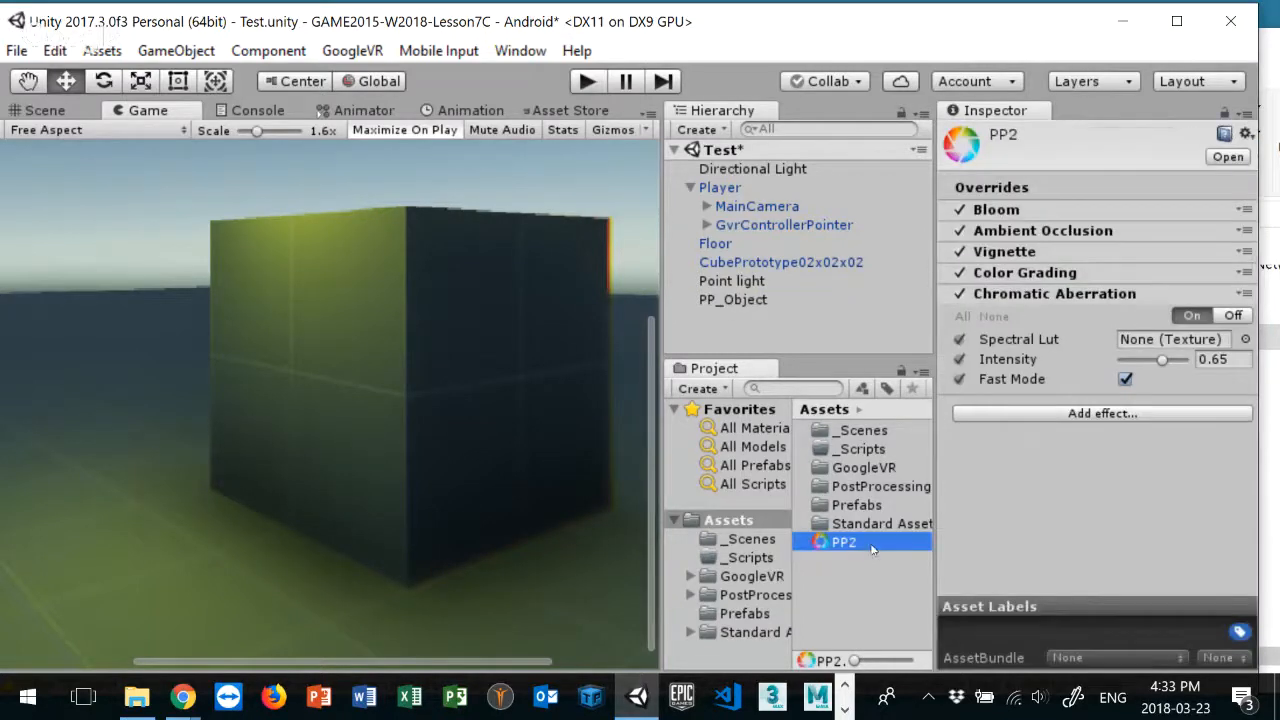
left_click(1118, 414)
mouse_move(1137, 444)
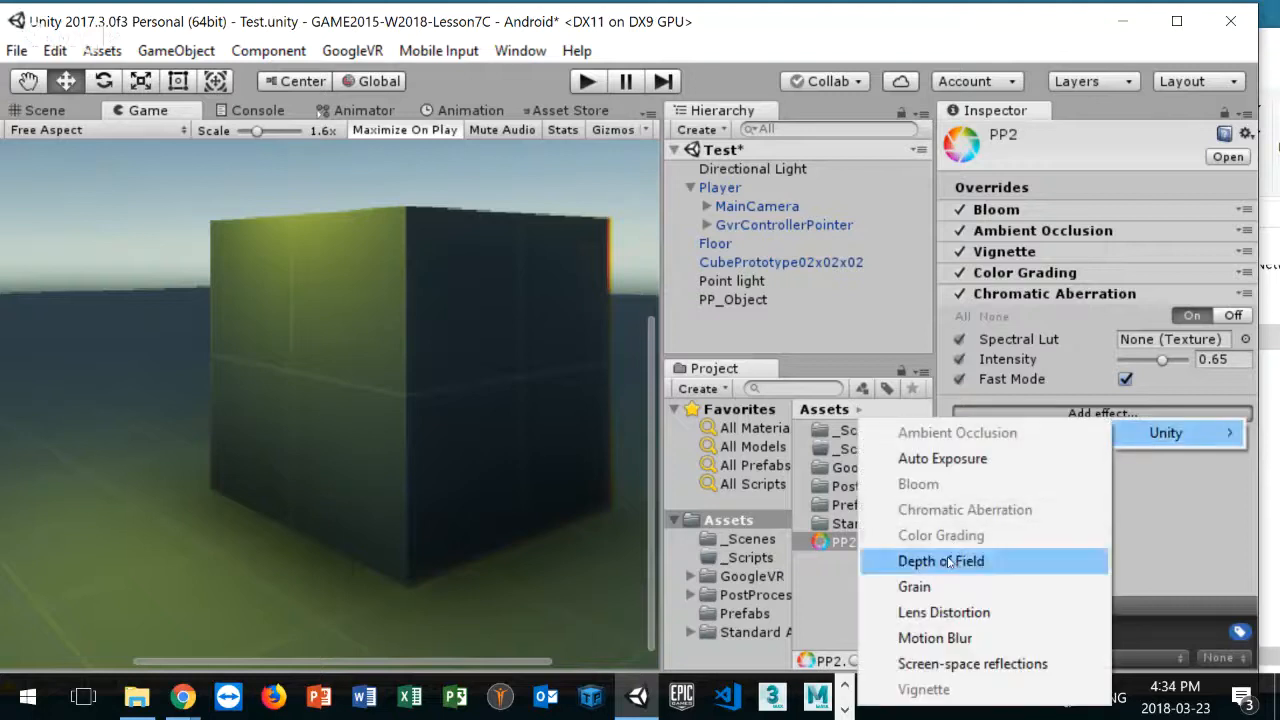
left_click(940, 587)
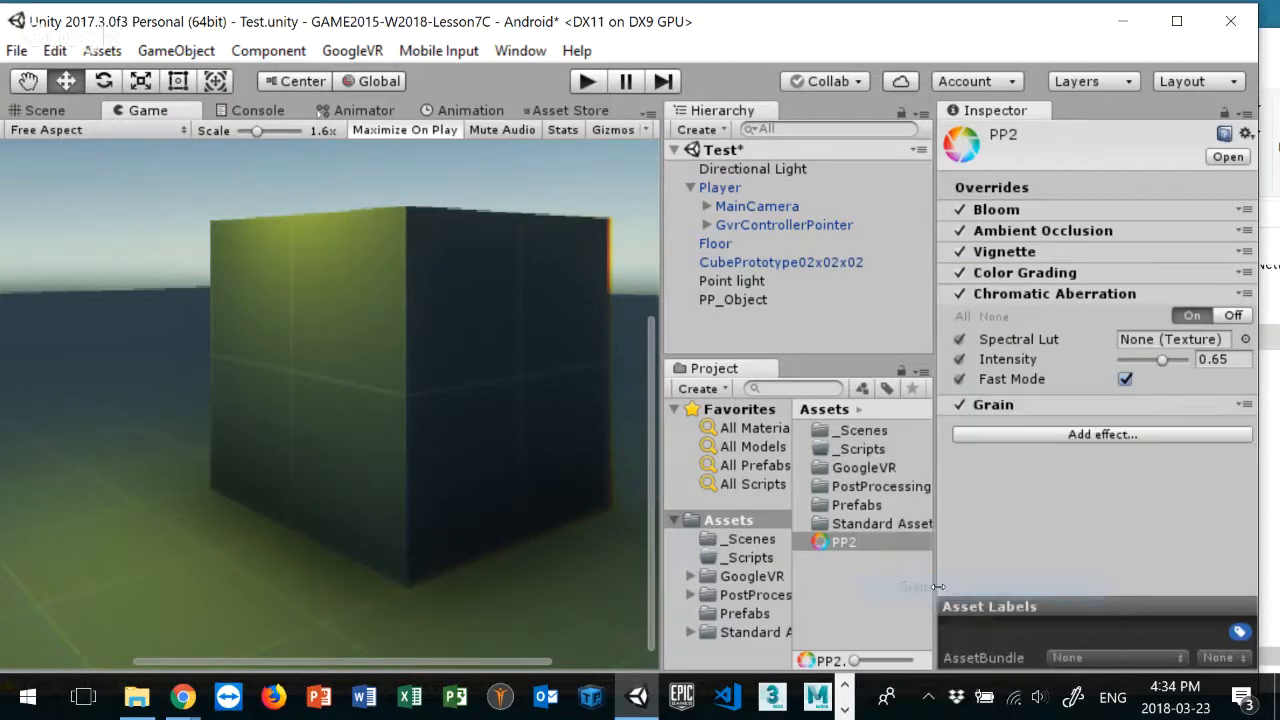
Step: Override PP_Object's Grain settings for Colored, Intensity and Size, with Intensity at about 0.15 and Size at about 1.1
left_click(752, 300)
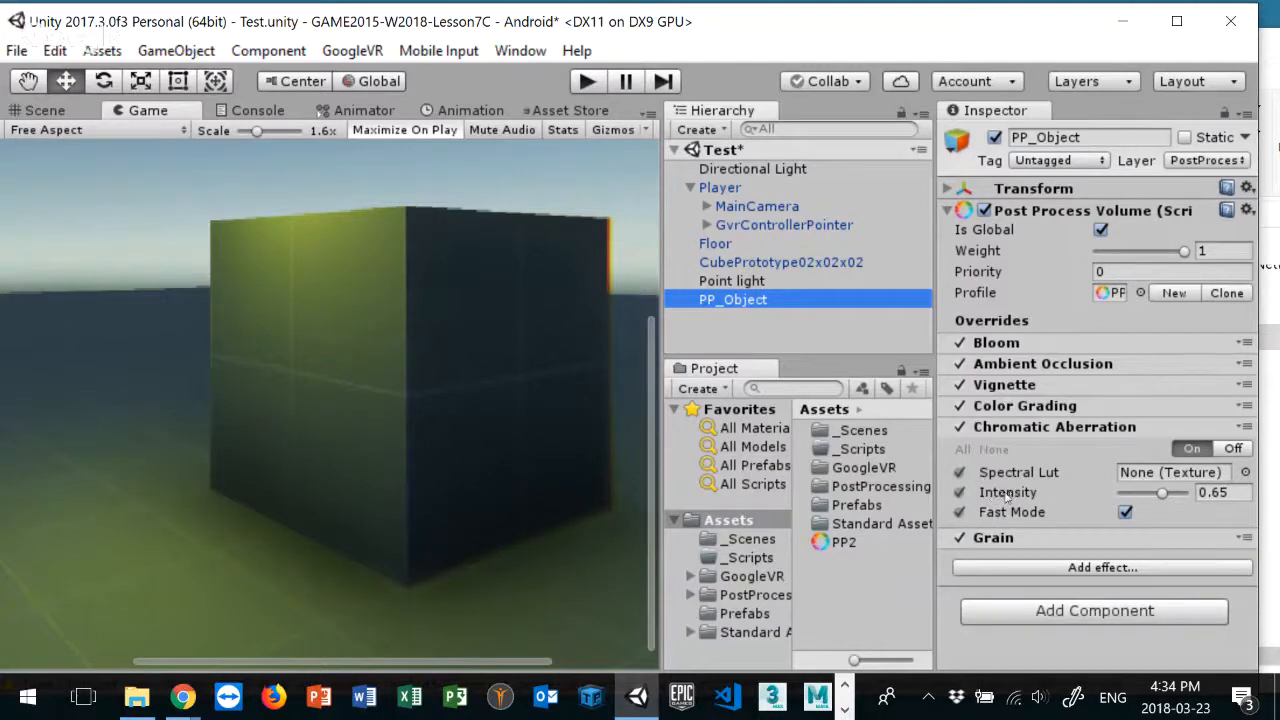
left_click(1002, 429)
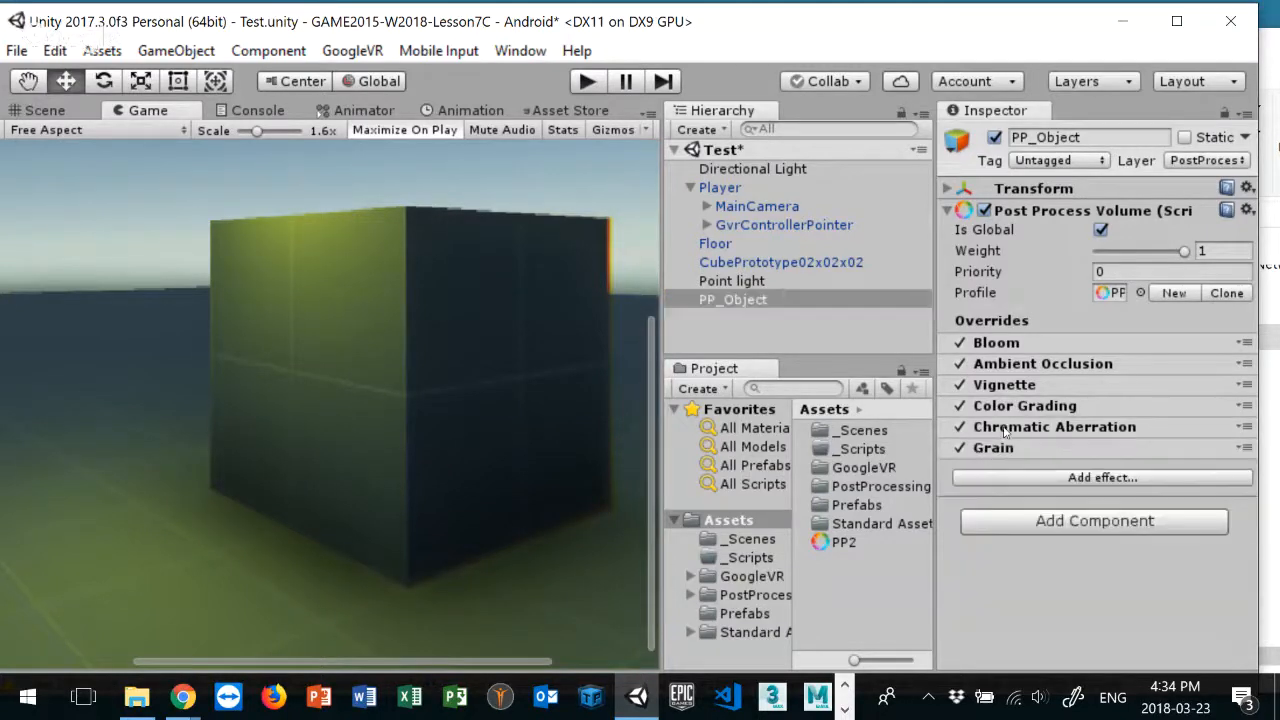
left_click(1004, 449)
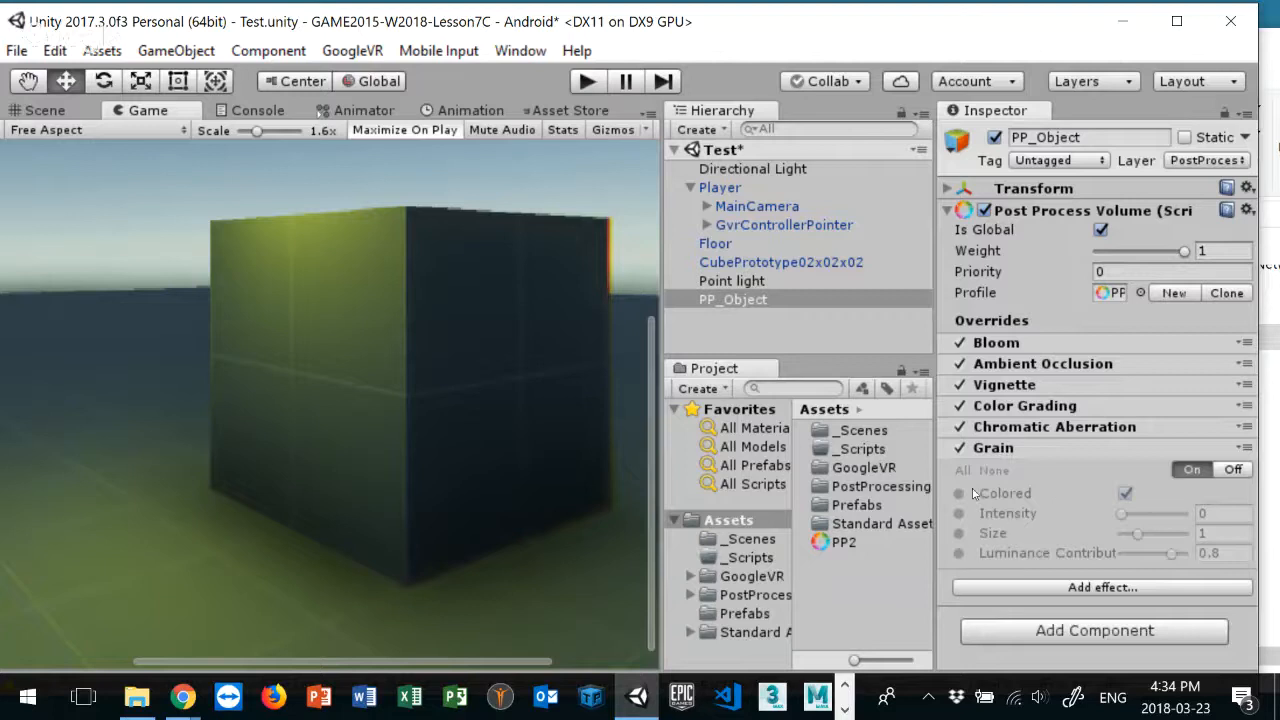
left_click(959, 513)
left_click(959, 533)
left_click_drag(1121, 513, 1139, 533)
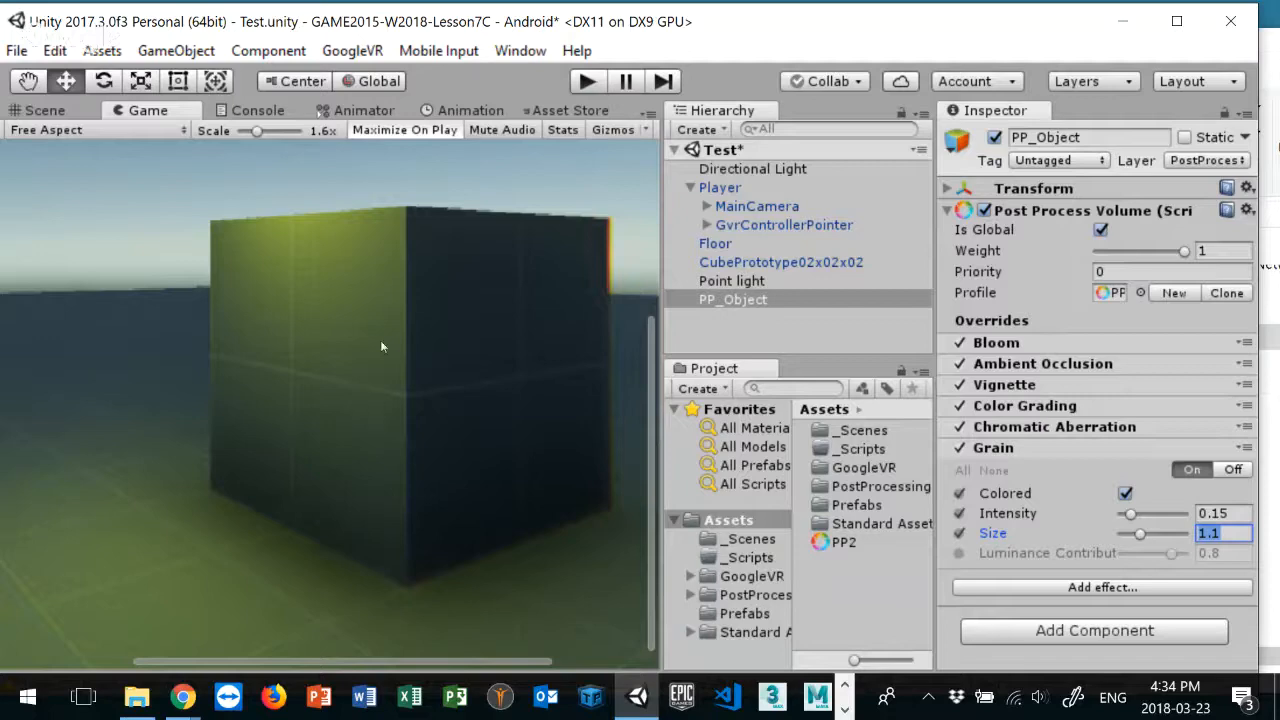
Step: Play the scene, move the player around the cube to examine the post-processing effects, and stop playback
left_click(593, 88)
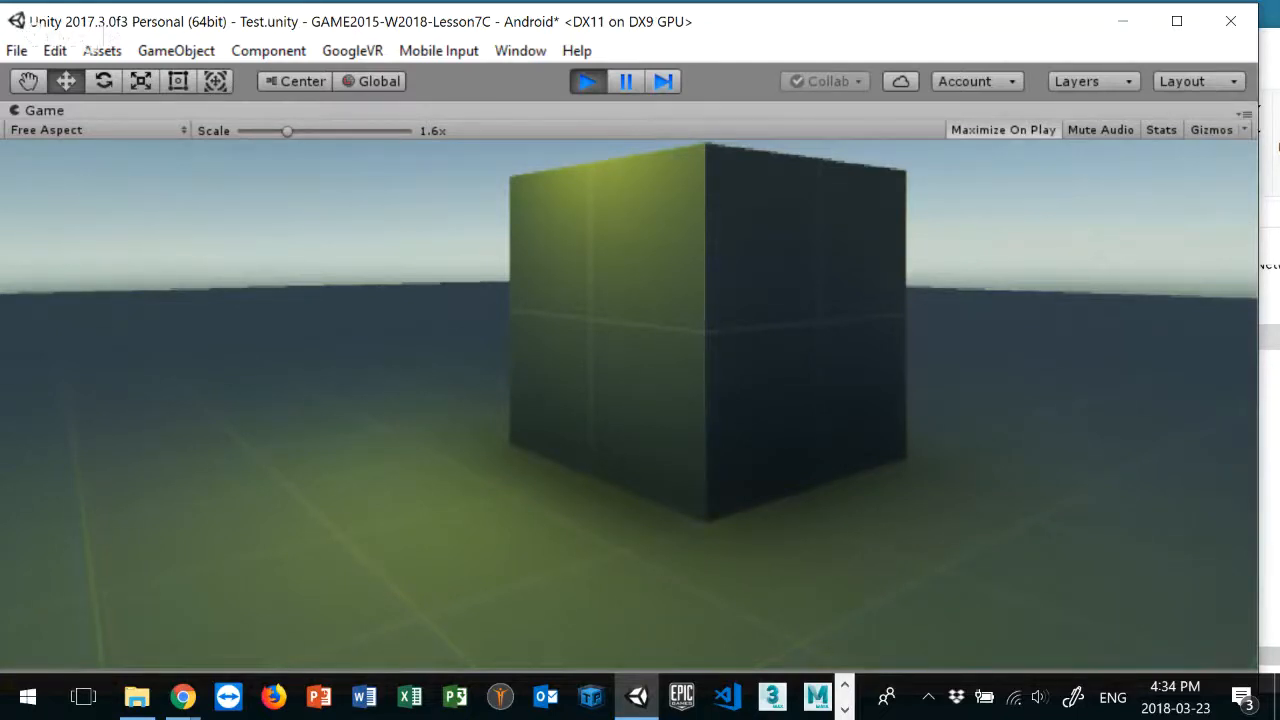
key("w")
key("d")
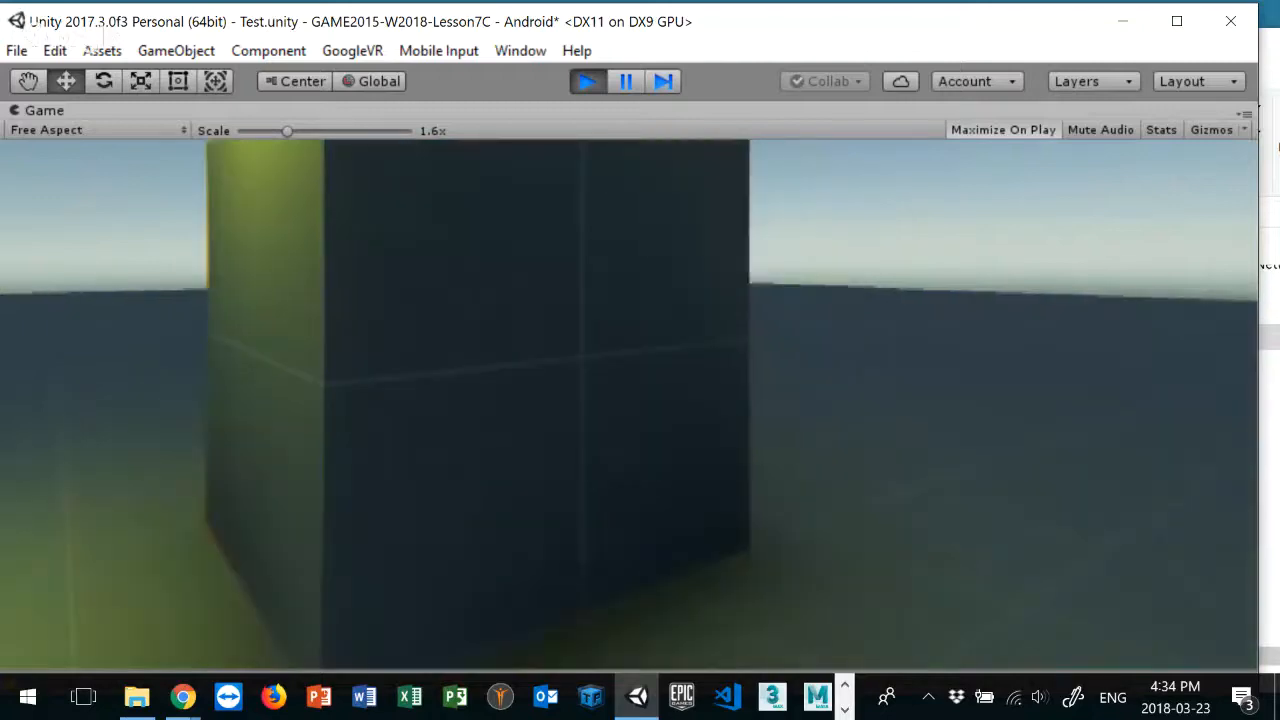
key("s")
key("a")
key("w")
key("s")
key("a")
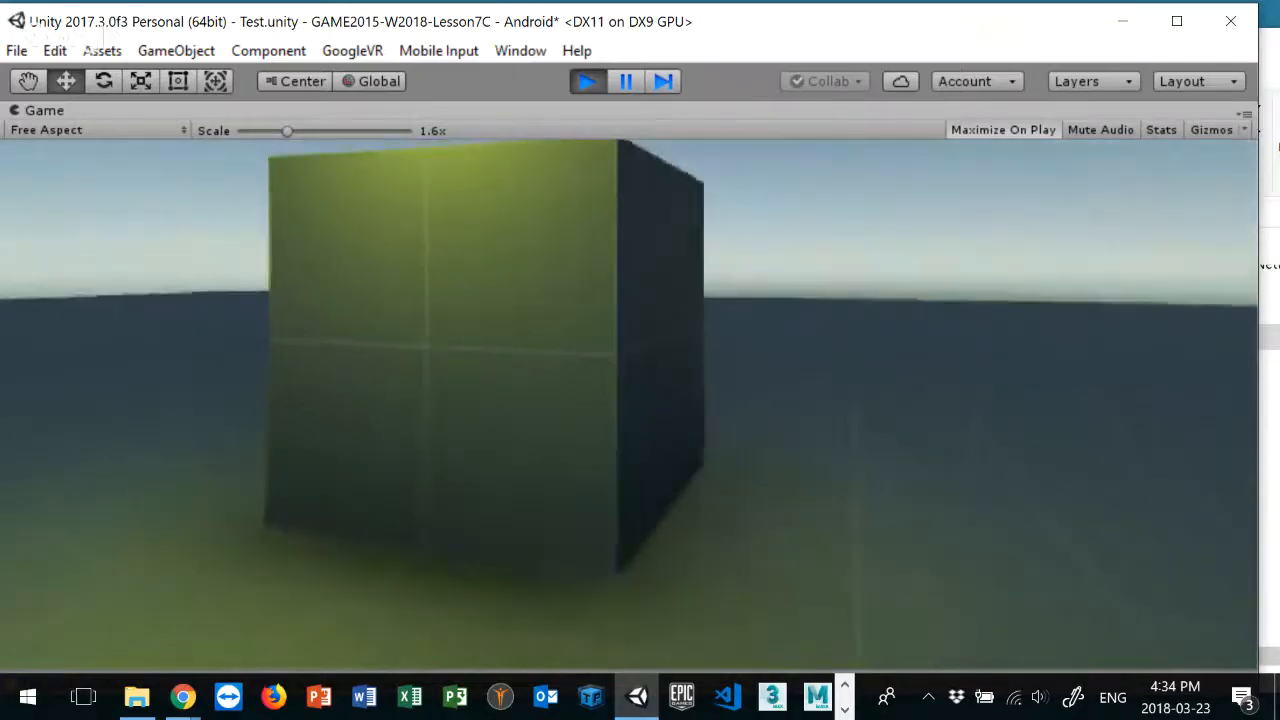
key("w")
key("s")
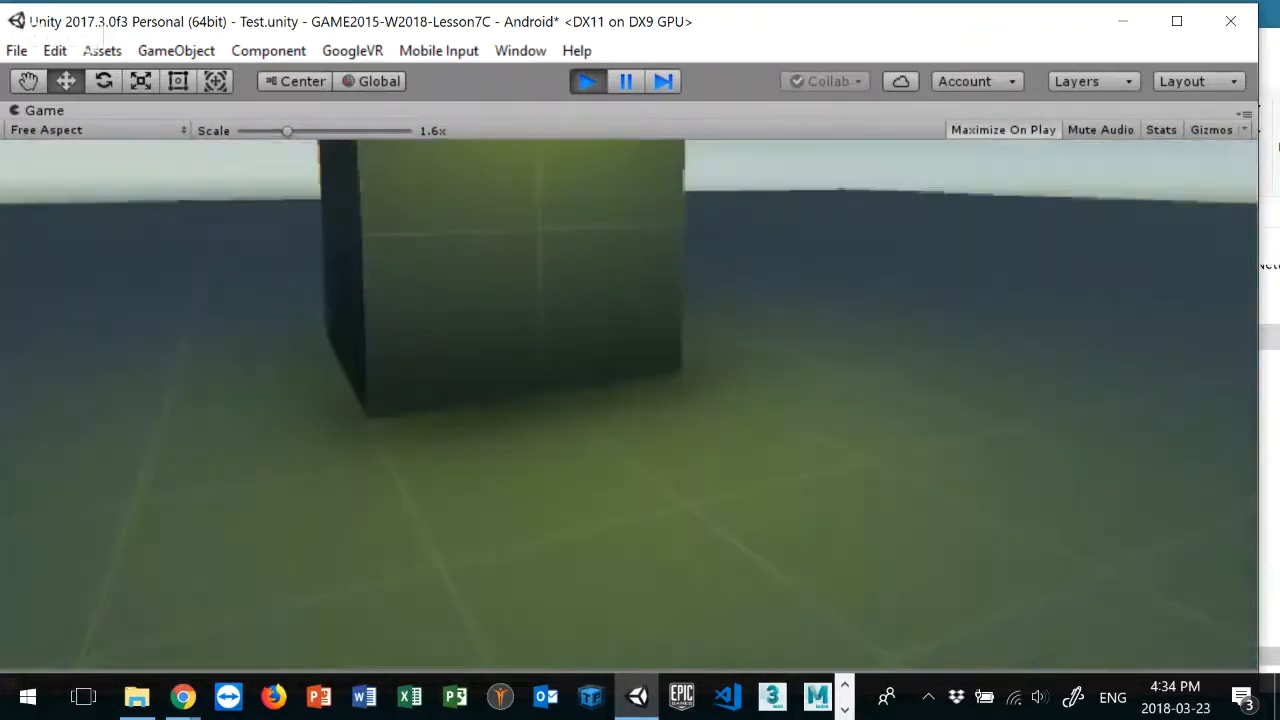
key("a")
key("w")
key("w")
key("d")
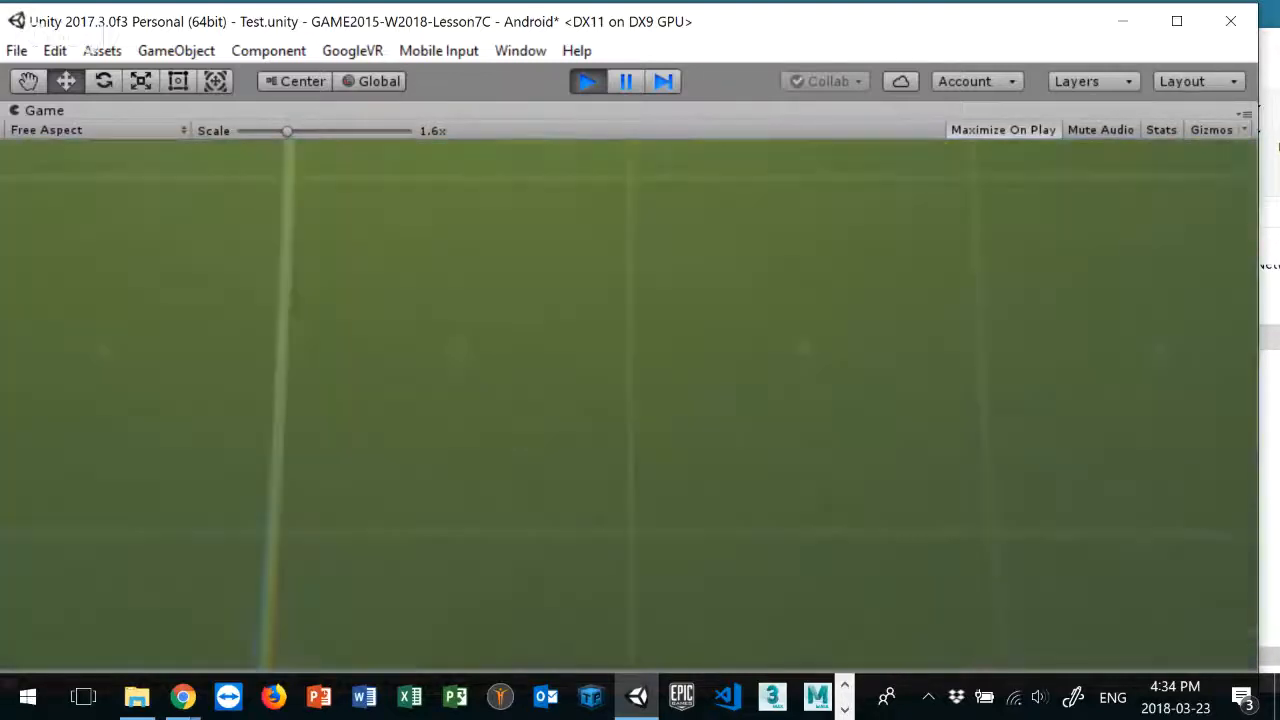
key("s")
key("a")
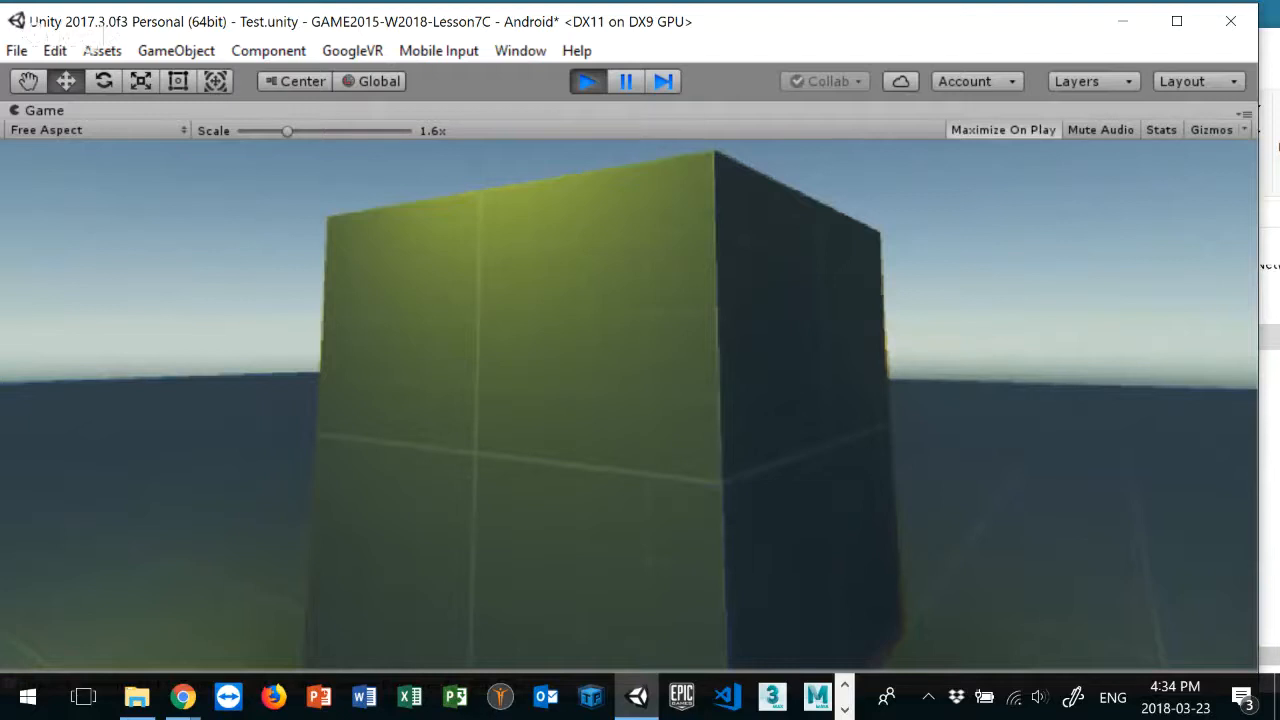
left_click(589, 83)
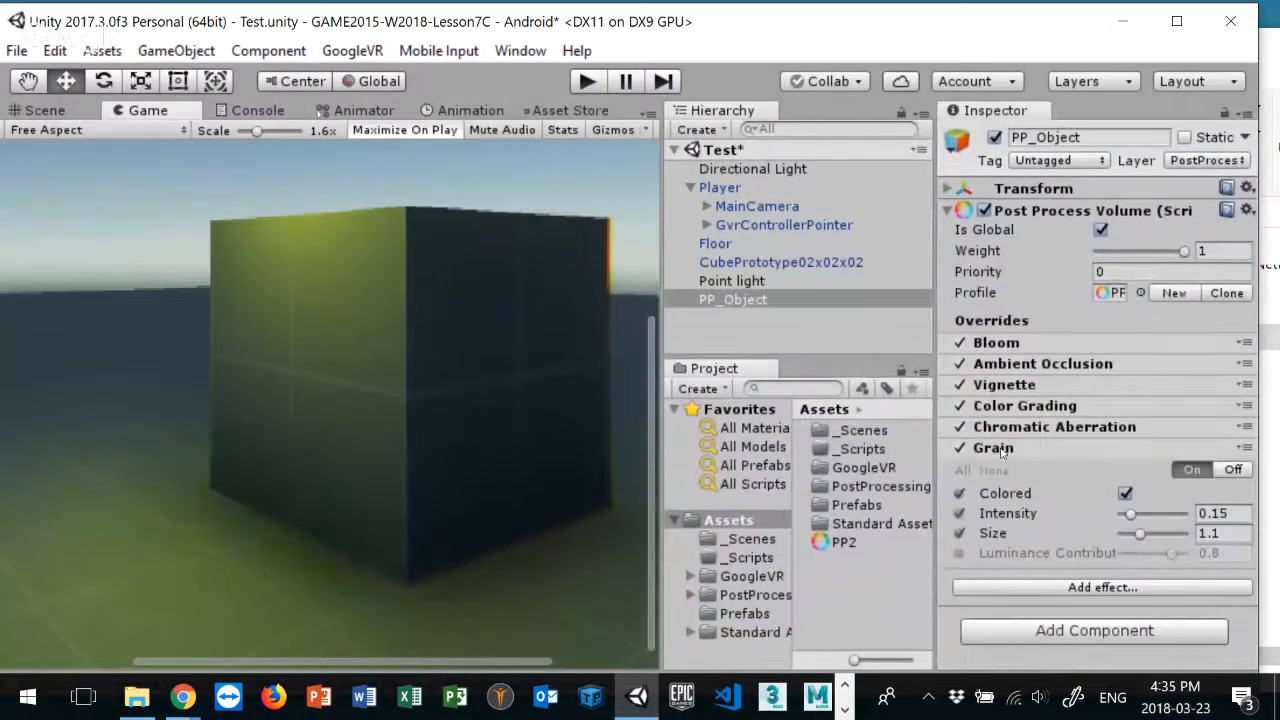
Step: Collapse the Grain settings and add the Depth of Field effect to PP_Object's post-process volume
left_click(1005, 448)
left_click(1090, 478)
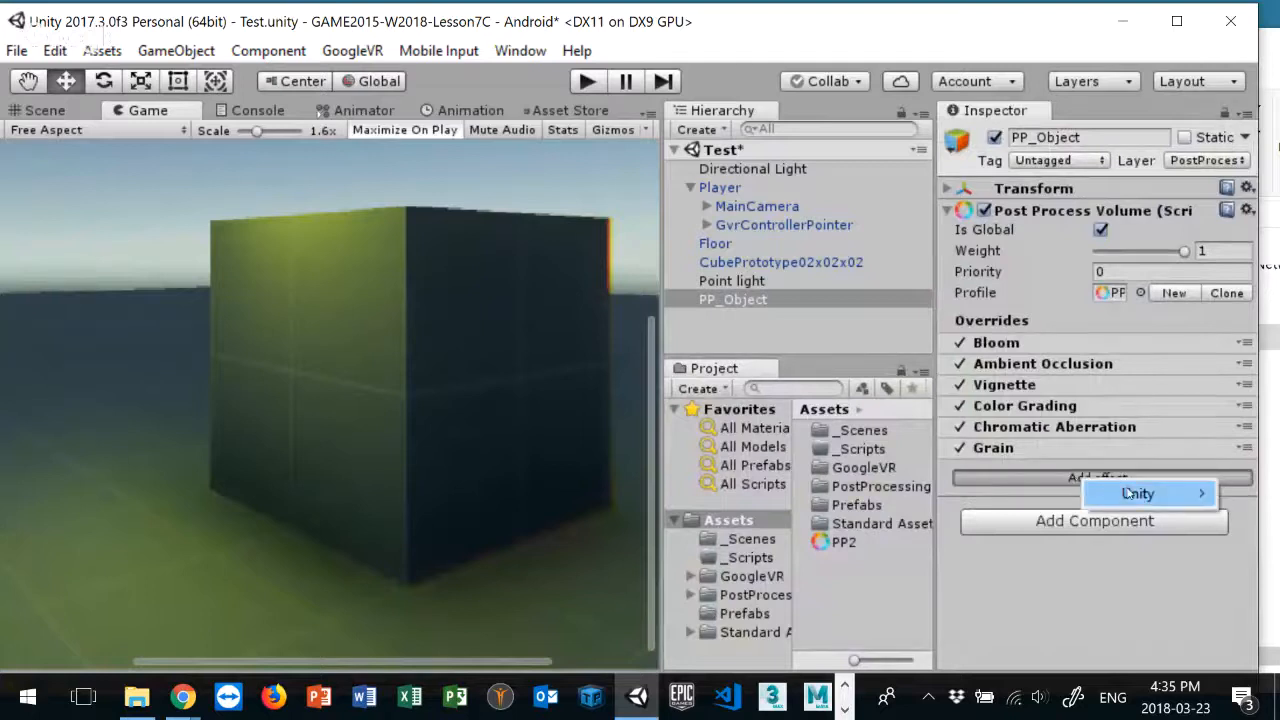
mouse_move(1108, 494)
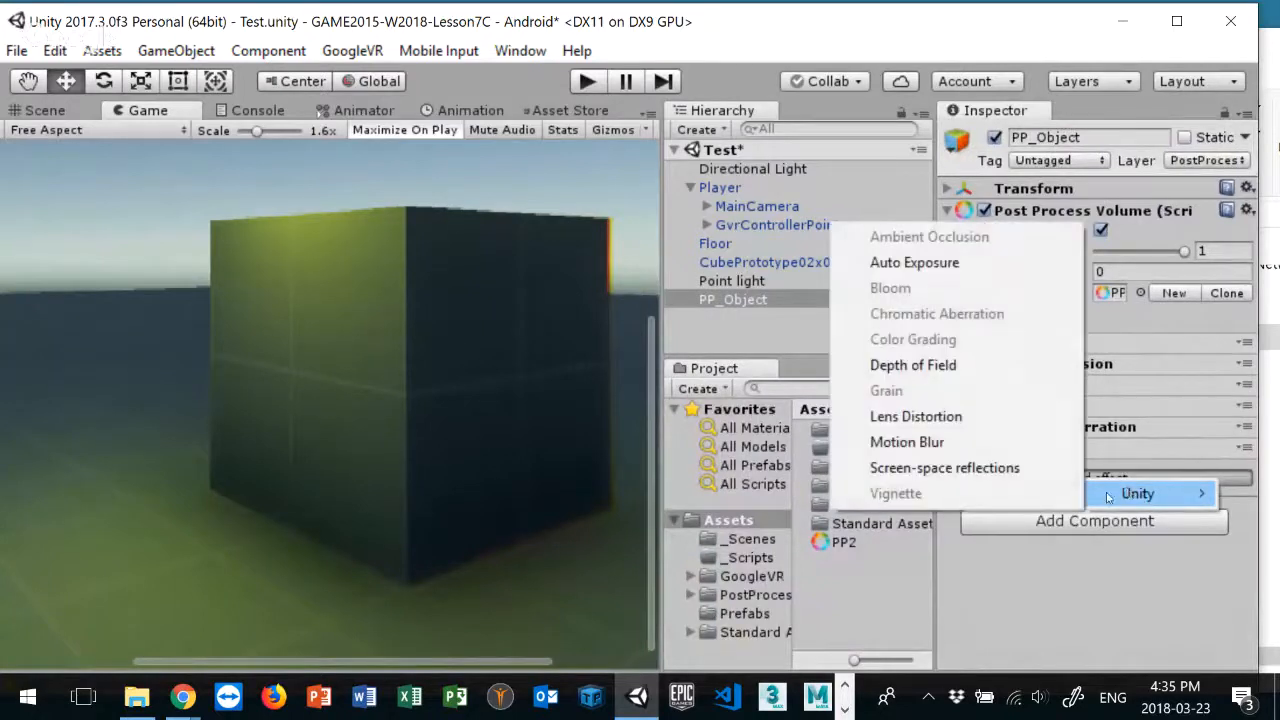
left_click(947, 366)
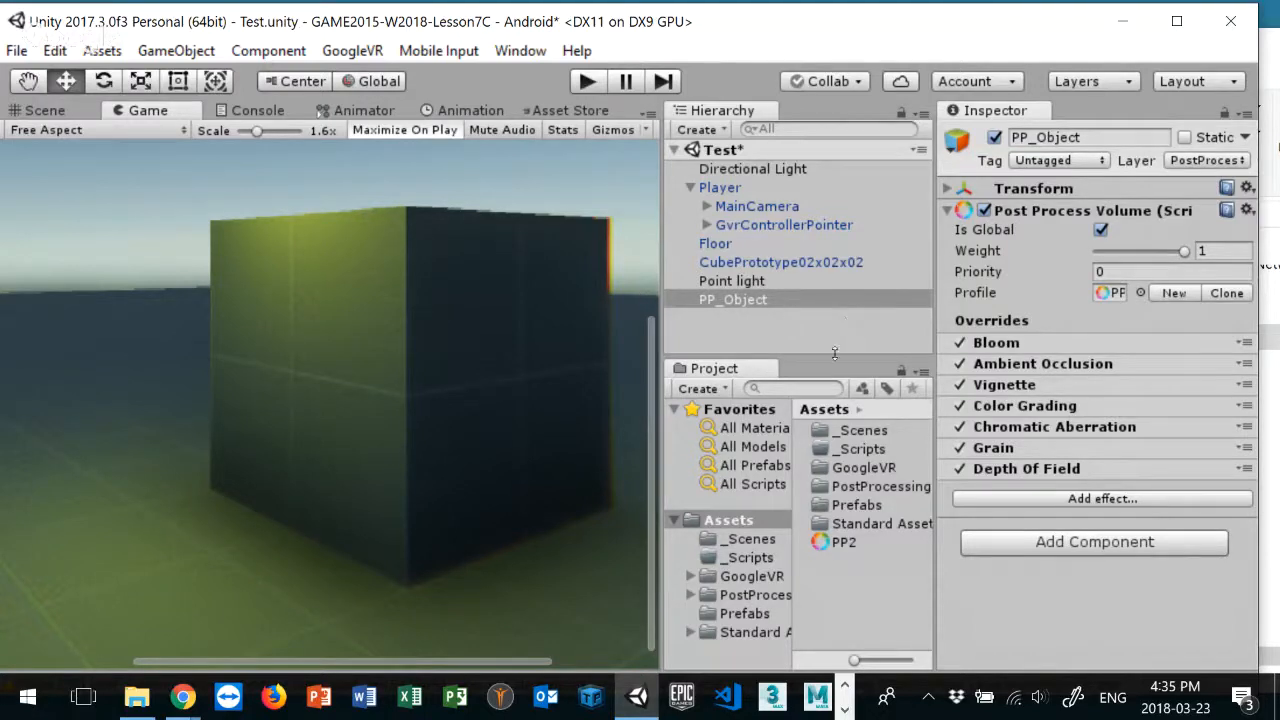
Step: Expand PP_Object's Depth of Field effect and override its Focus Distance, Aperture and Focal Length
left_click(748, 283)
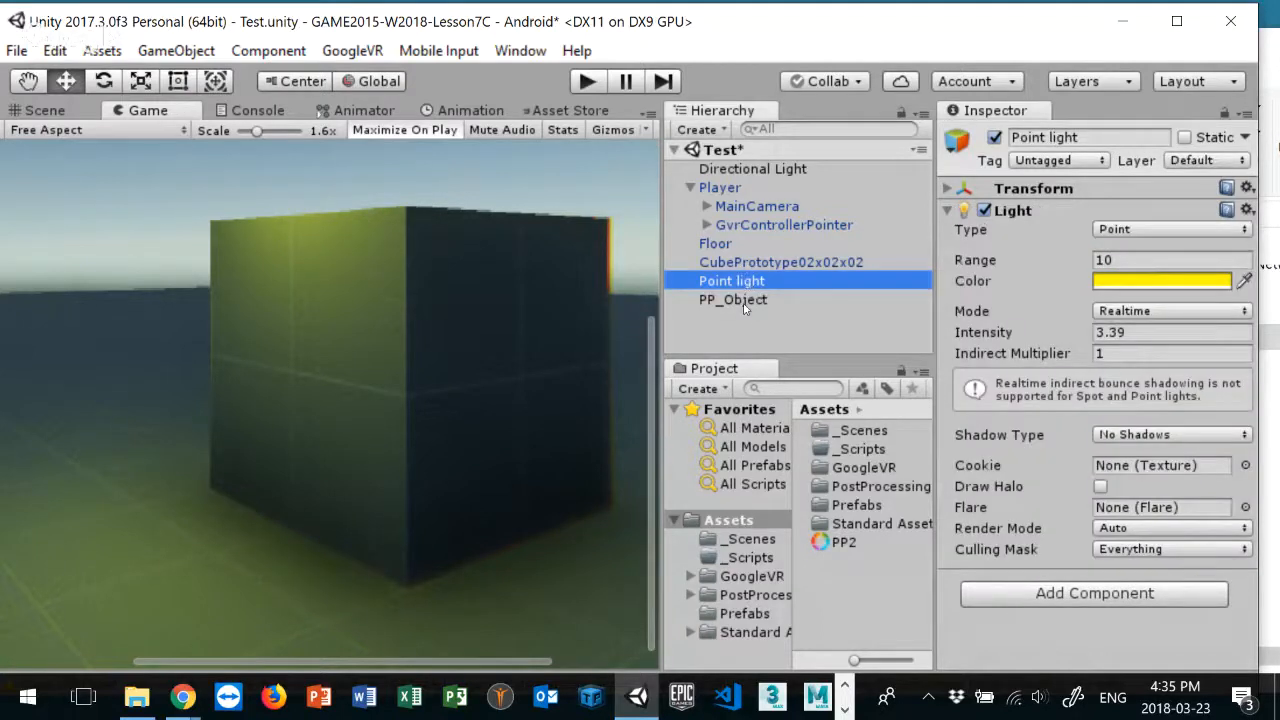
left_click(740, 303)
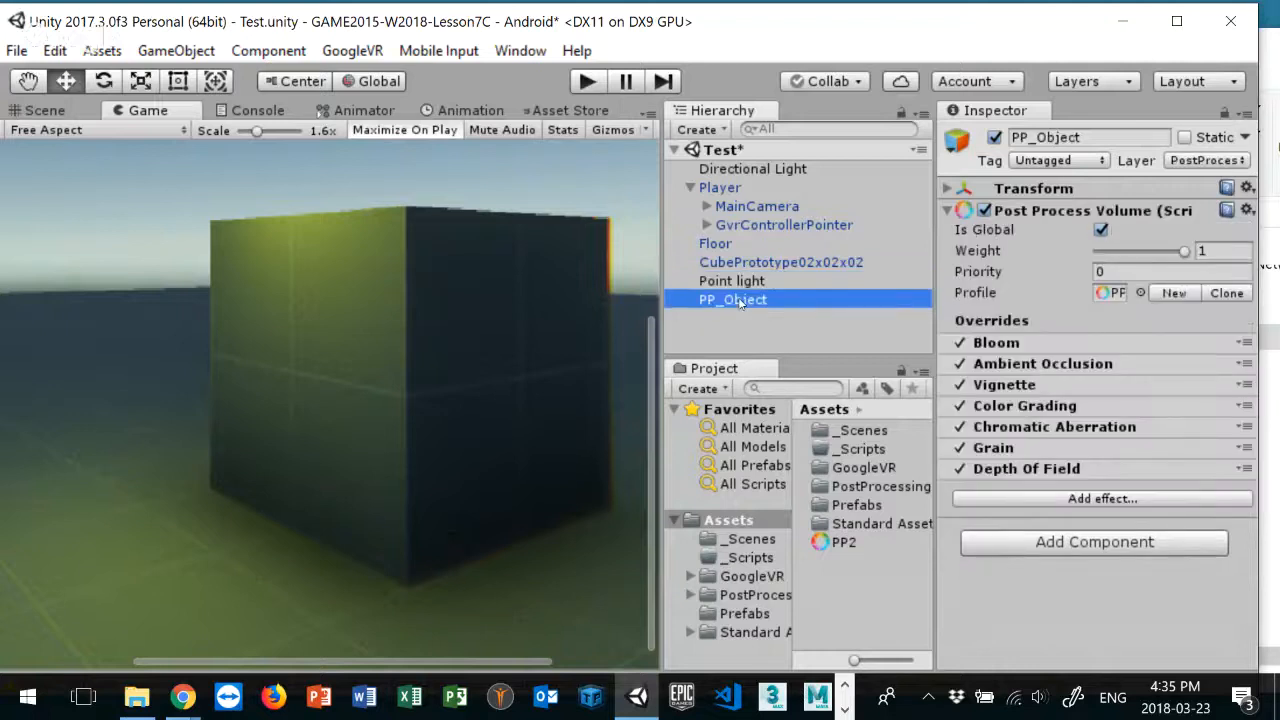
left_click(1046, 467)
scroll(1095, 451, "down", 1)
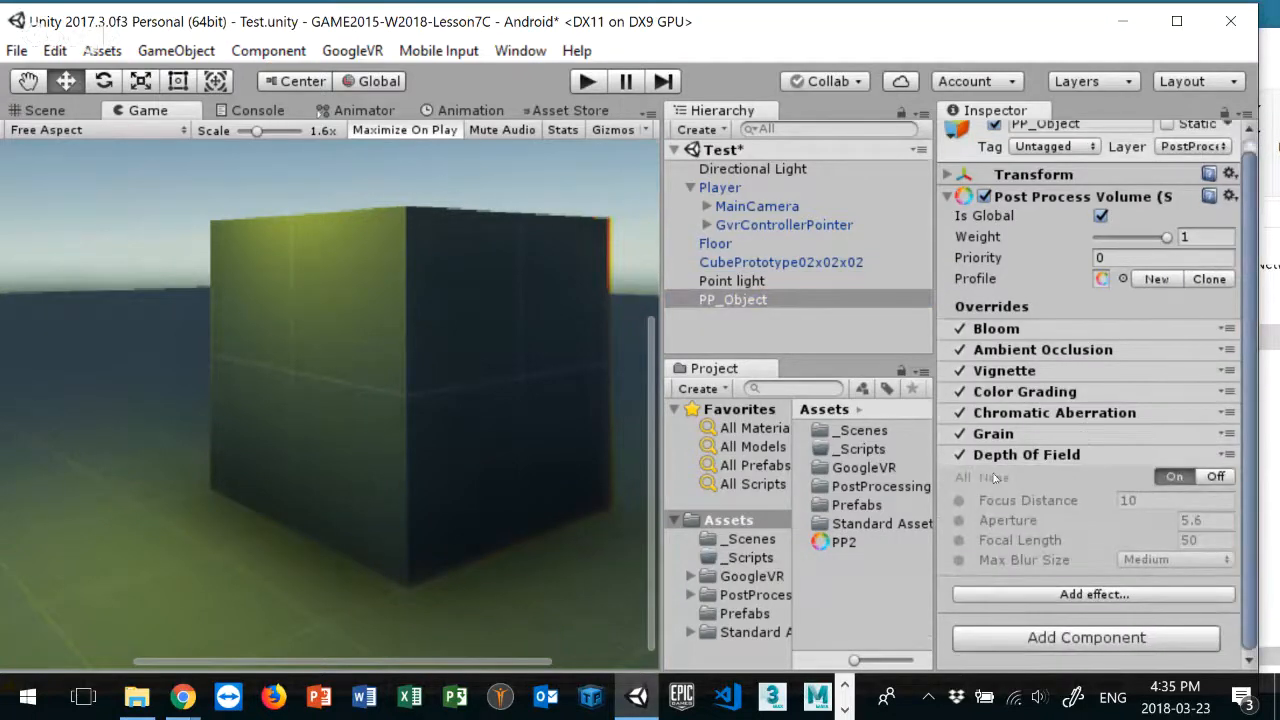
left_click(959, 500)
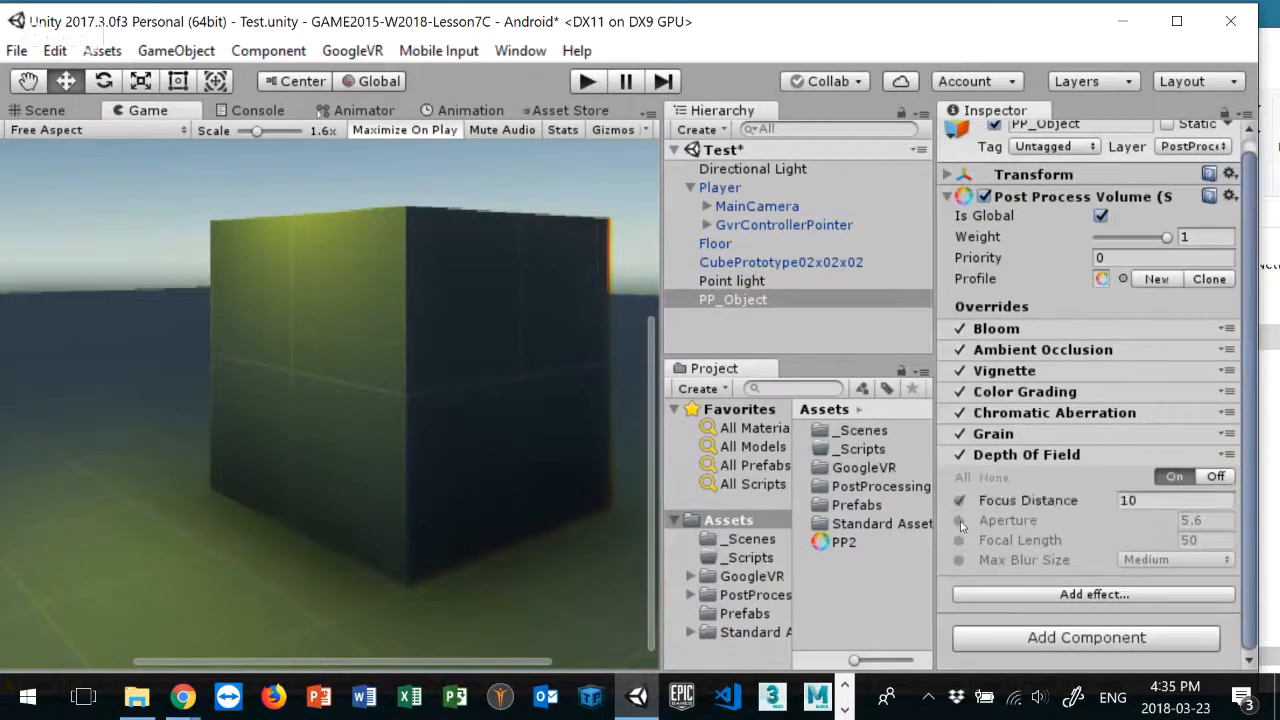
left_click(960, 521)
left_click(959, 541)
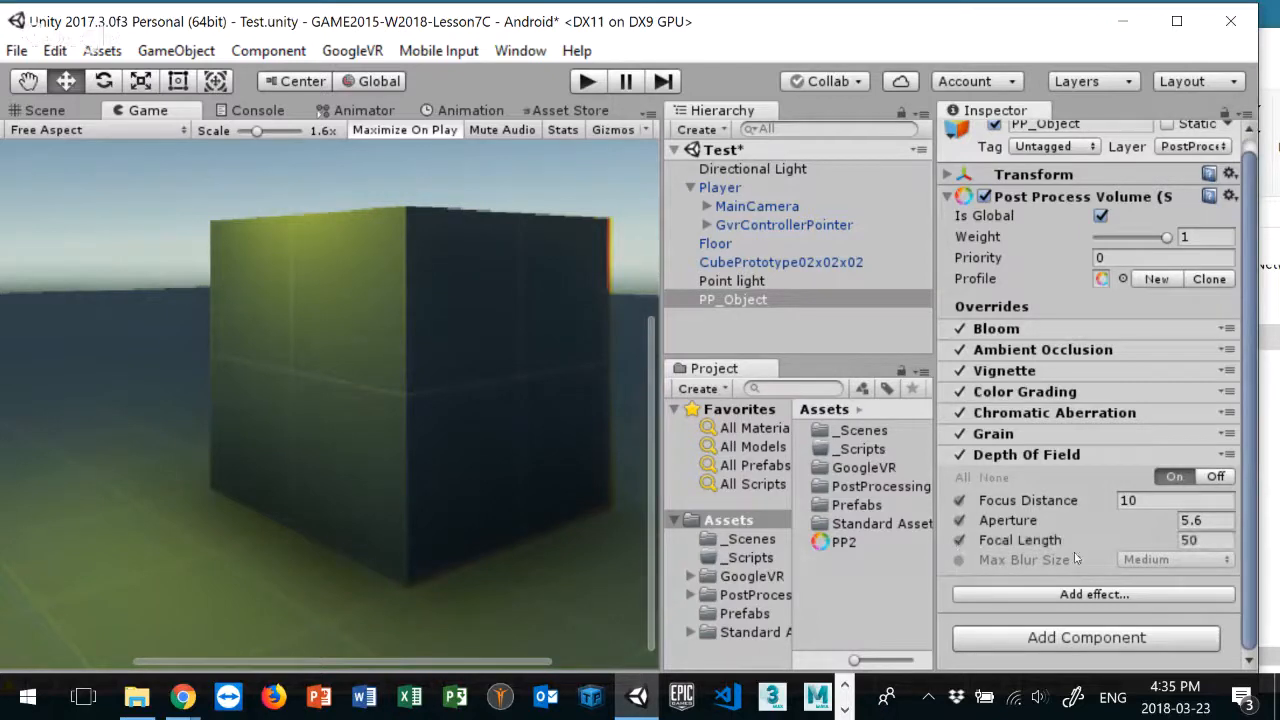
Step: Set the Depth of Field Focus Distance to about 1.03 and briefly play the scene to check the blur
left_click(1082, 502)
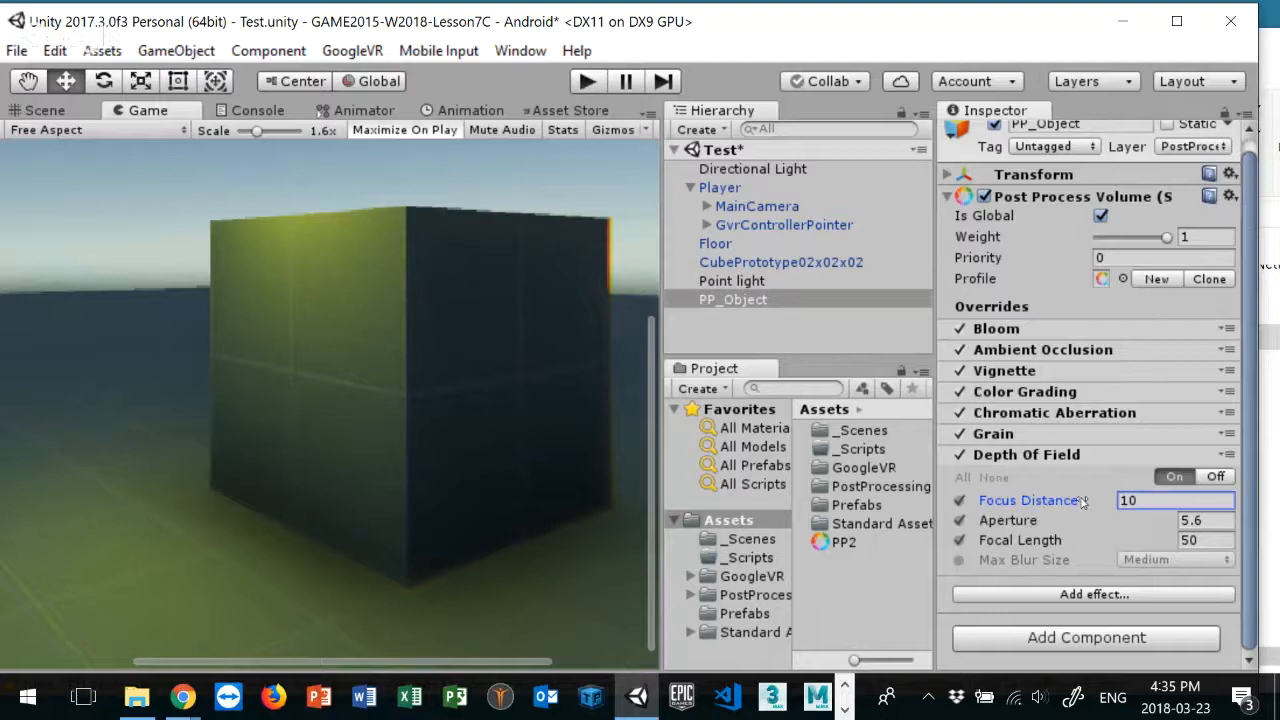
left_click_drag(1082, 502, 1000, 498)
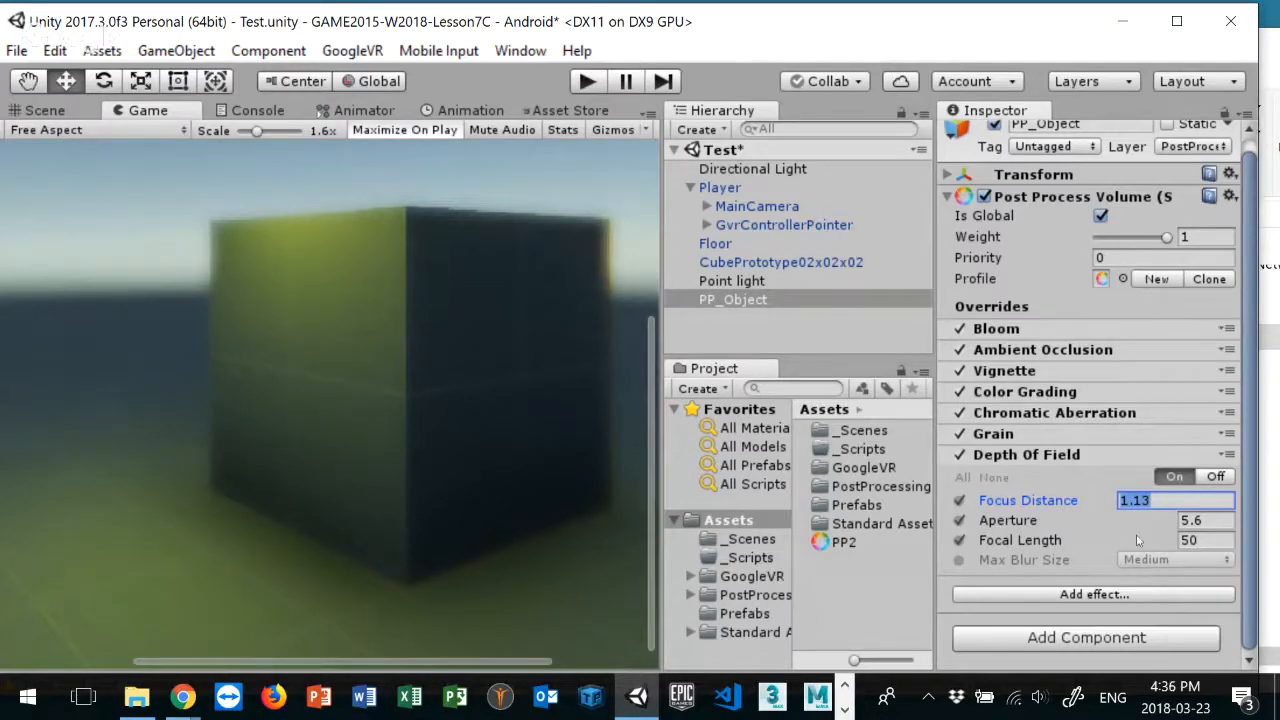
mouse_move(1070, 500)
left_mouse_down()
mouse_move(1058, 500)
mouse_move(1071, 500)
left_mouse_up()
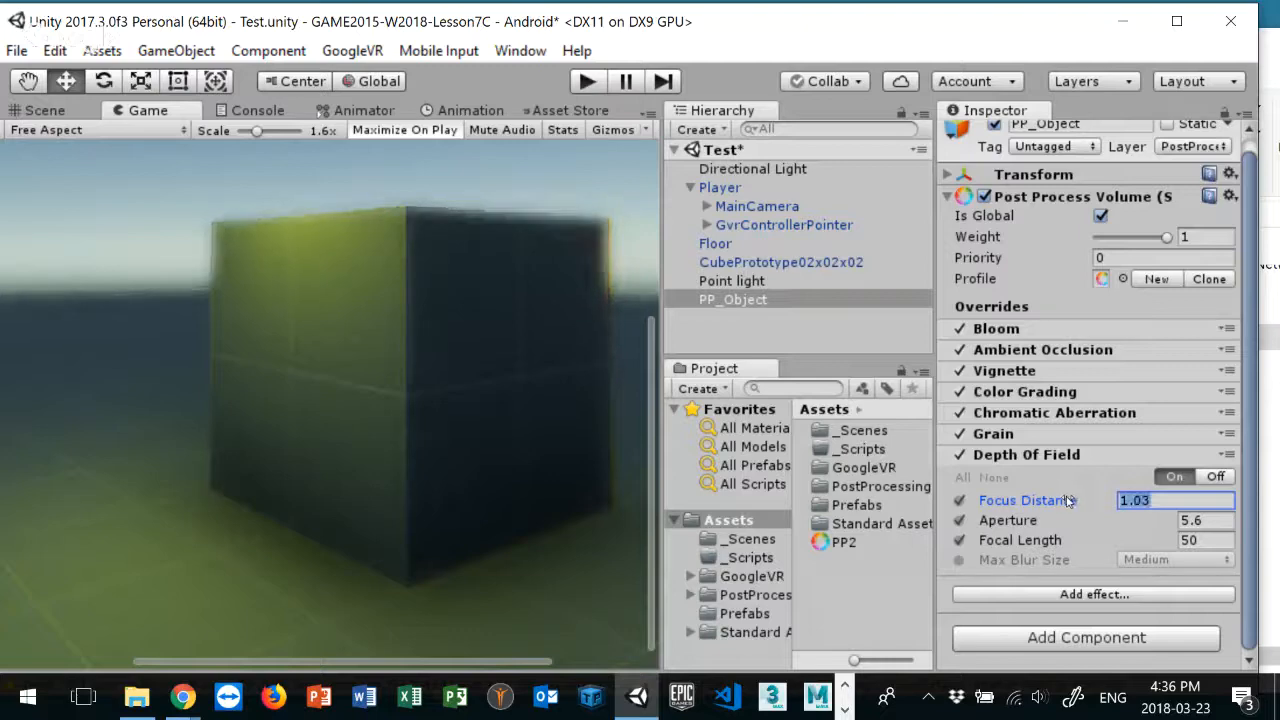
left_click(583, 81)
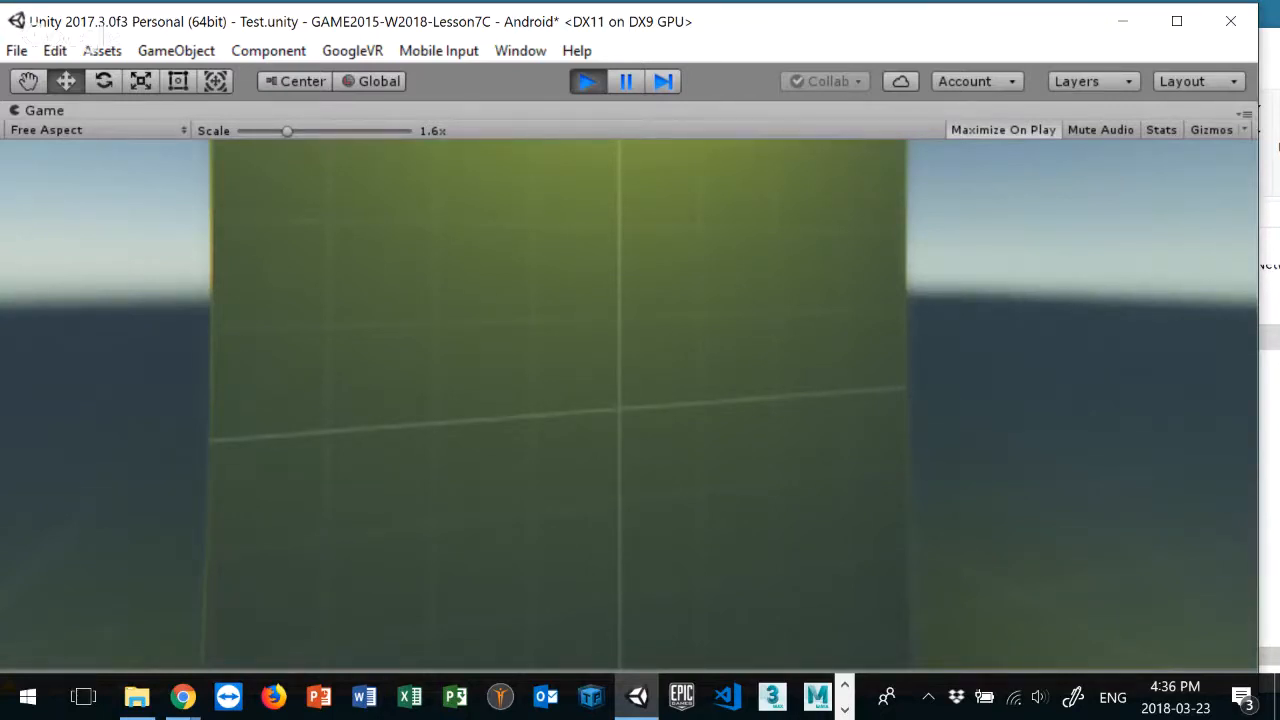
left_click(587, 81)
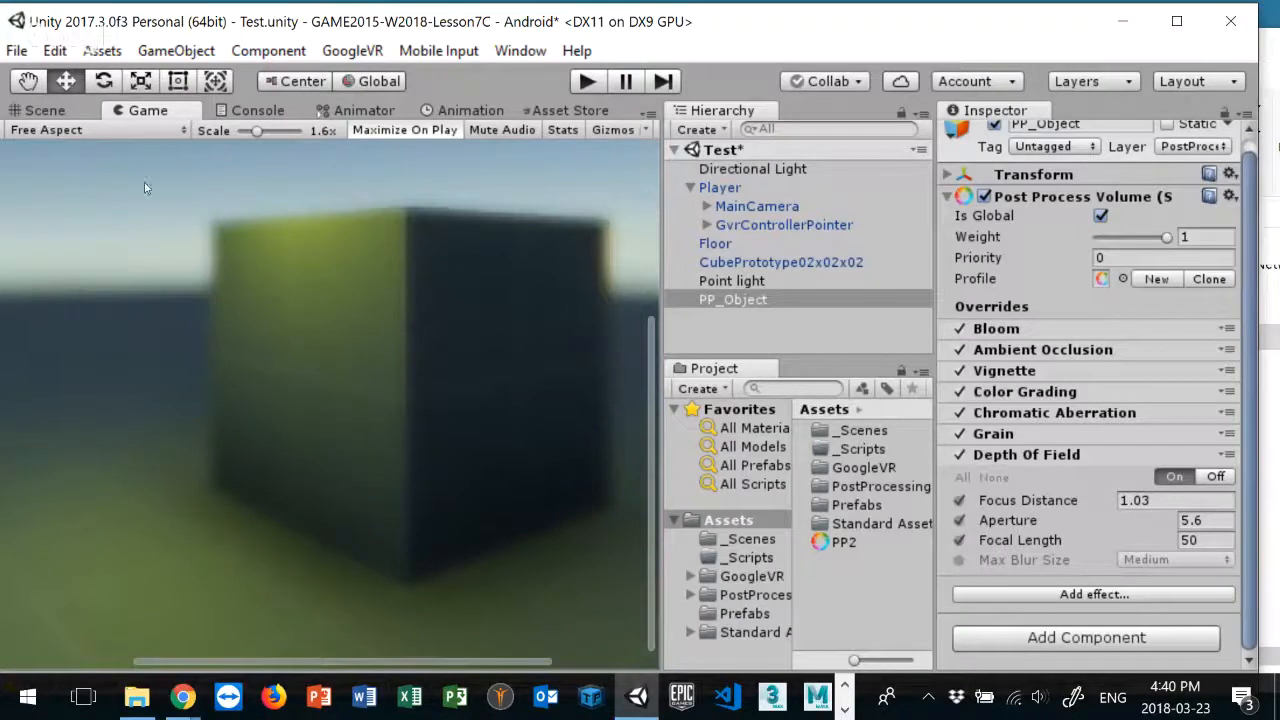
Step: Switch to the Google Hangouts window in Chrome
left_click(845, 687)
left_click(845, 687)
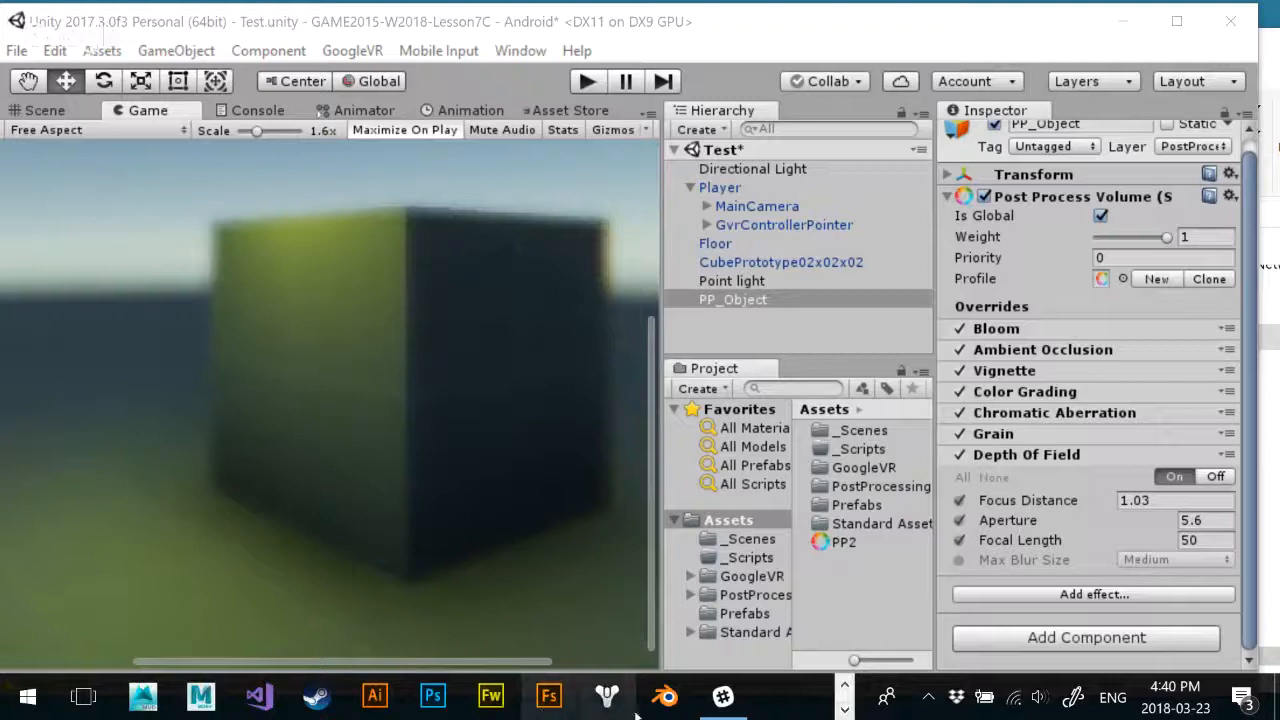
left_click(845, 687)
mouse_move(186, 700)
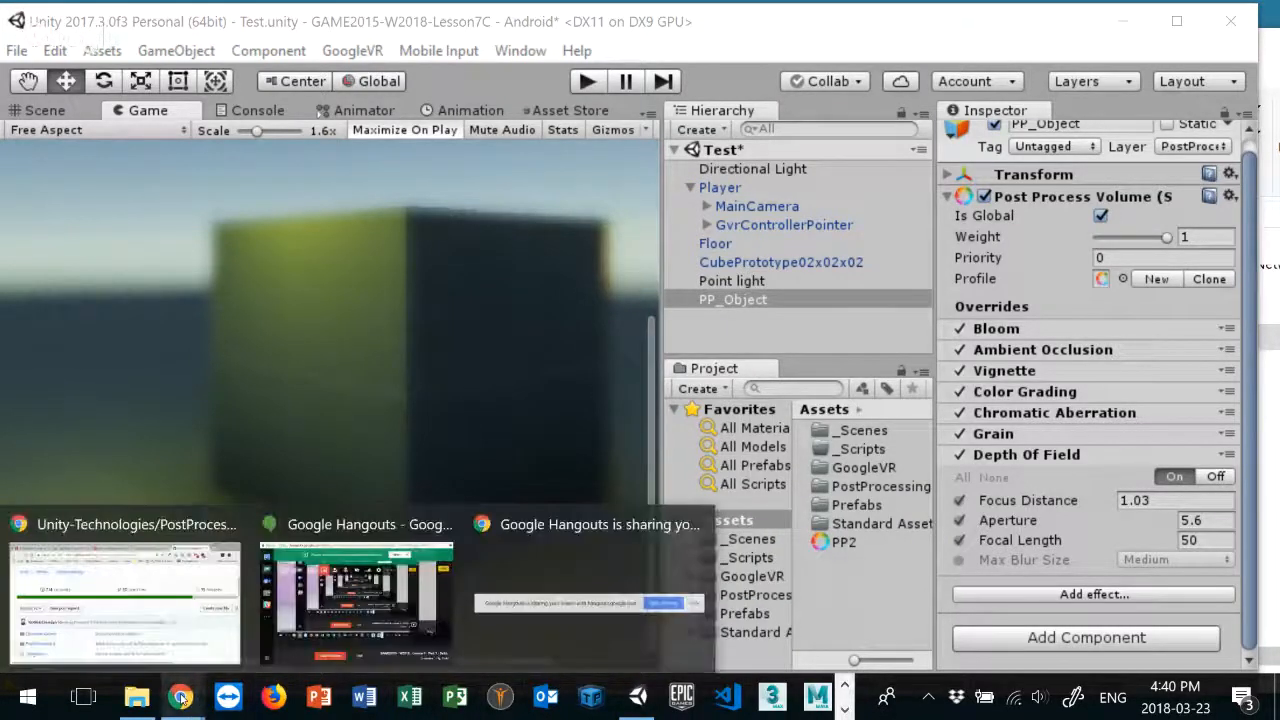
left_click(355, 600)
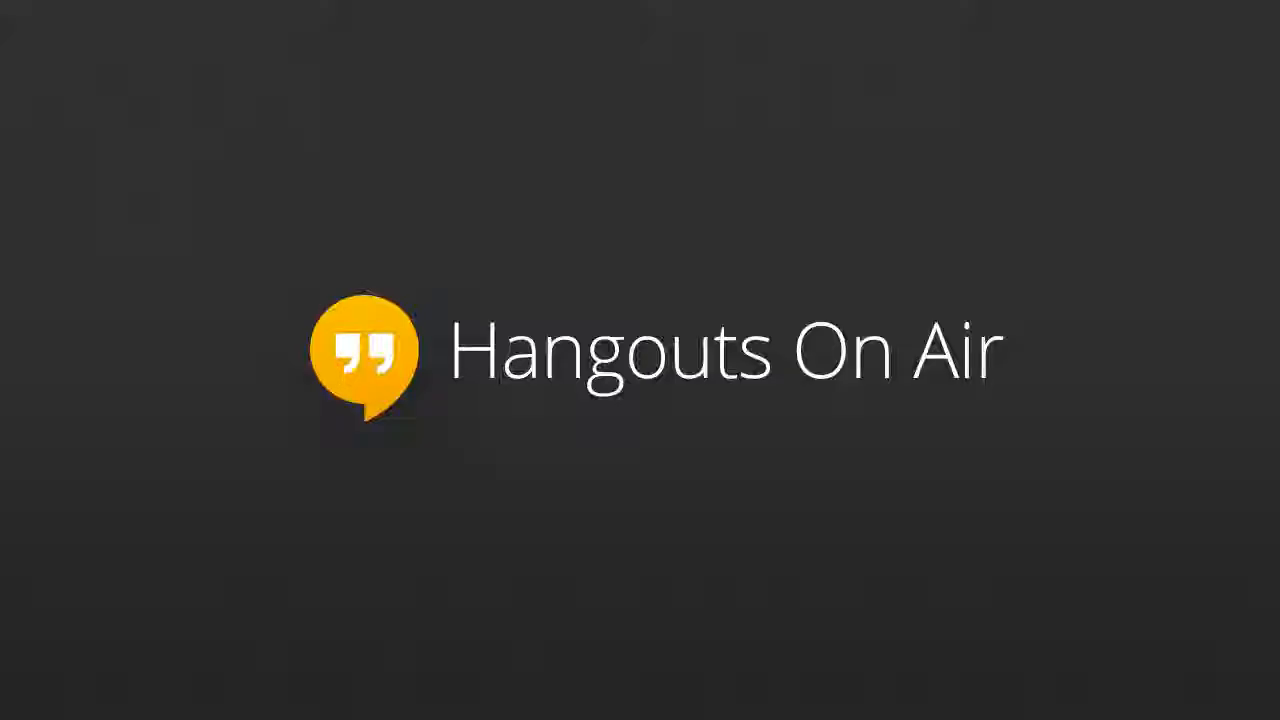